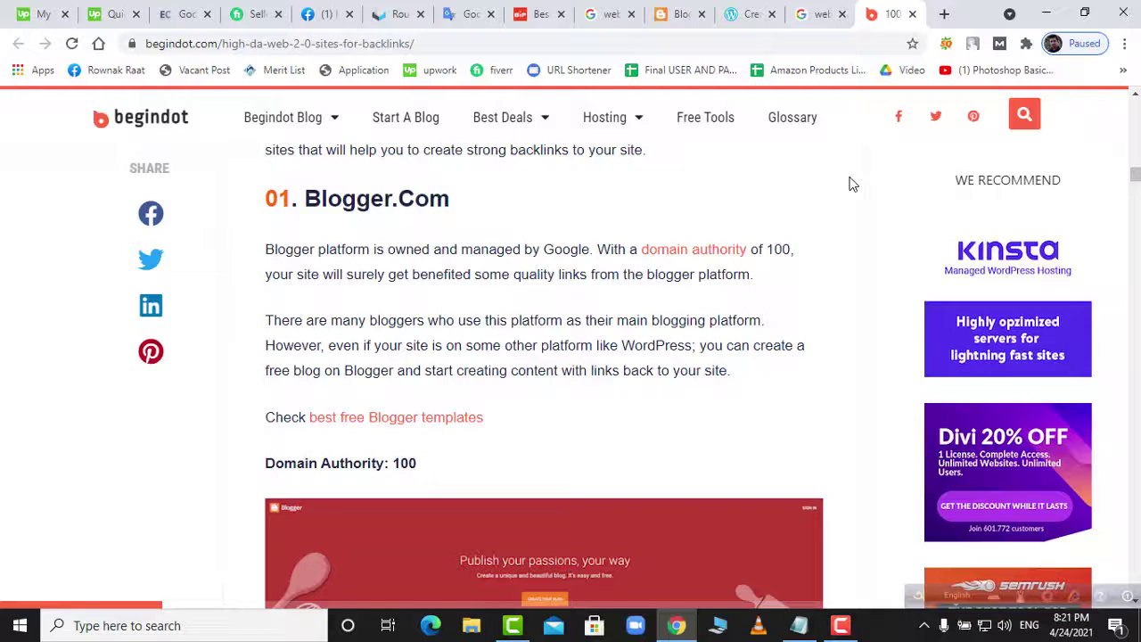
- Select the article's '02. WordPress.Com' heading and search it to open wordpress.com in a new tab
scroll(637, 303, down, 8)
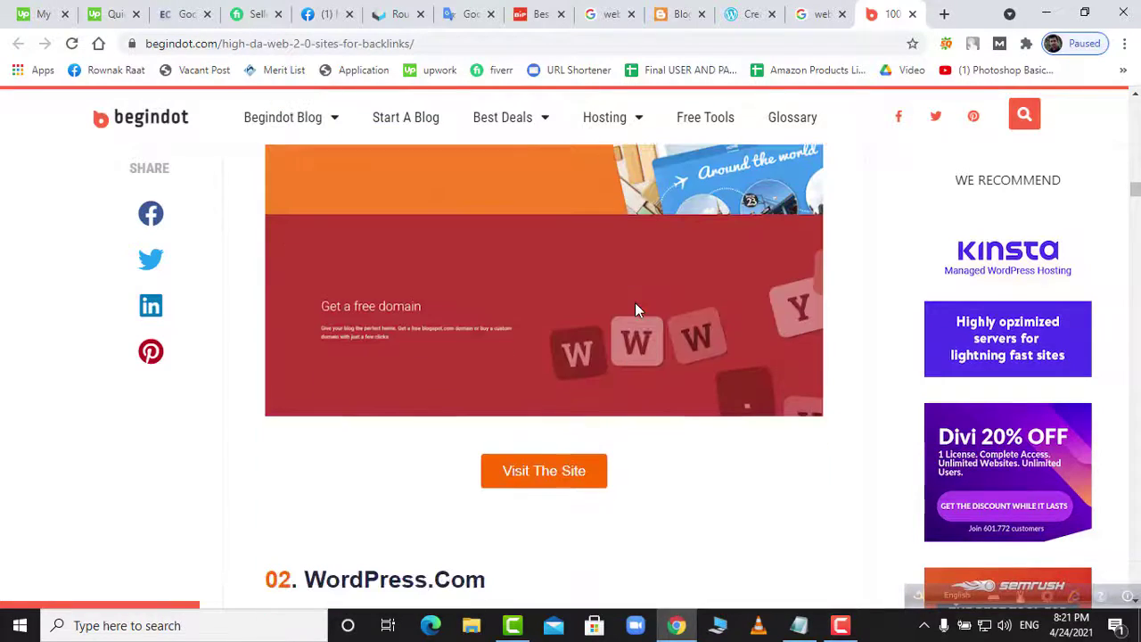
scroll(446, 279, down, 4)
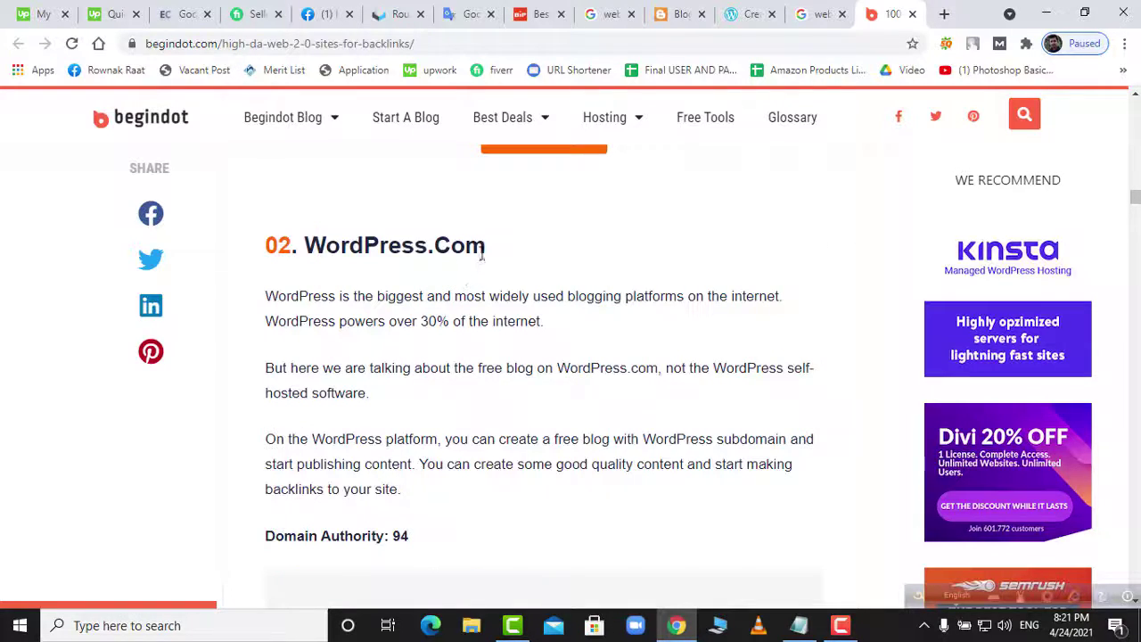
drag(482, 254, 334, 255)
right_click(334, 255)
click(384, 285)
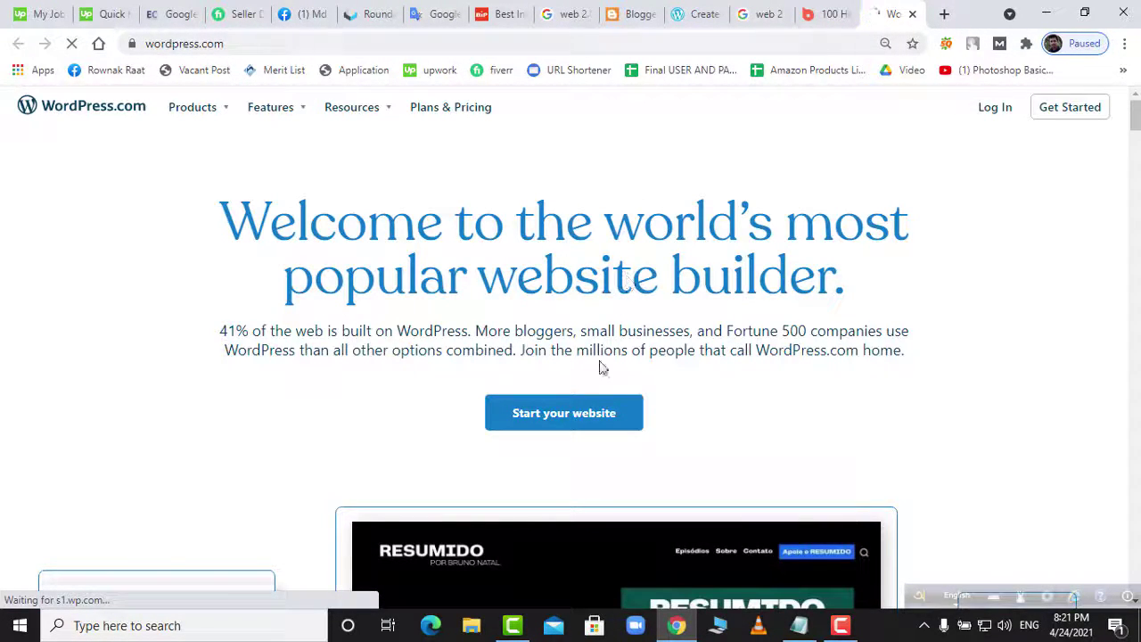
- Return to the top of the WordPress.com homepage and choose Get Started
scroll(606, 348, down, 4)
scroll(616, 330, up, 2)
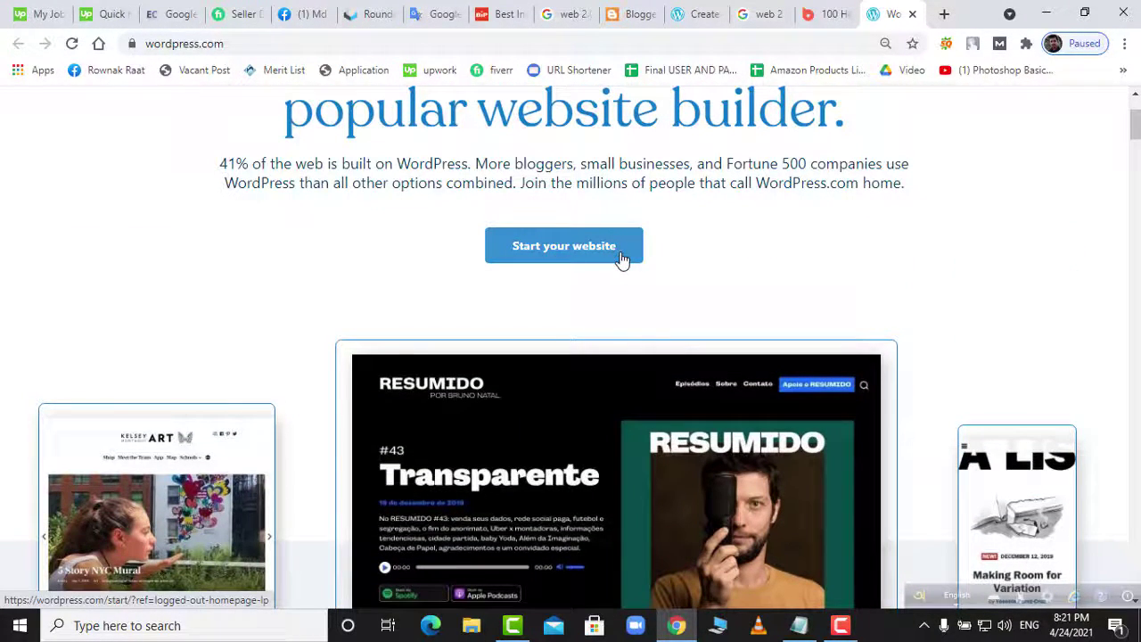
scroll(798, 276, up, 2)
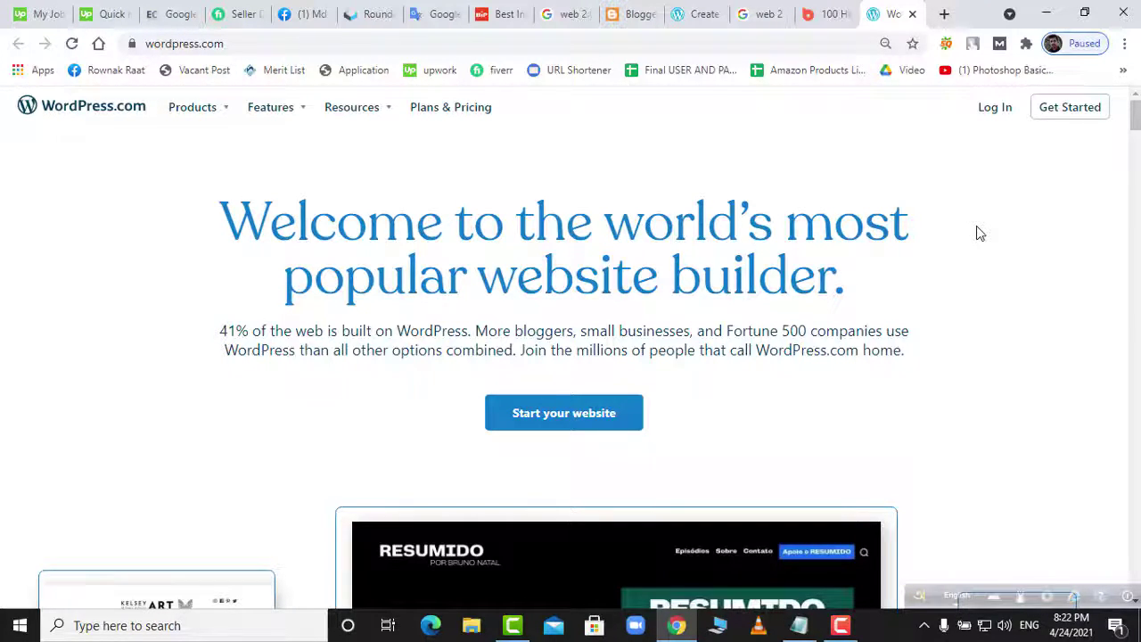
scroll(980, 233, down, 2)
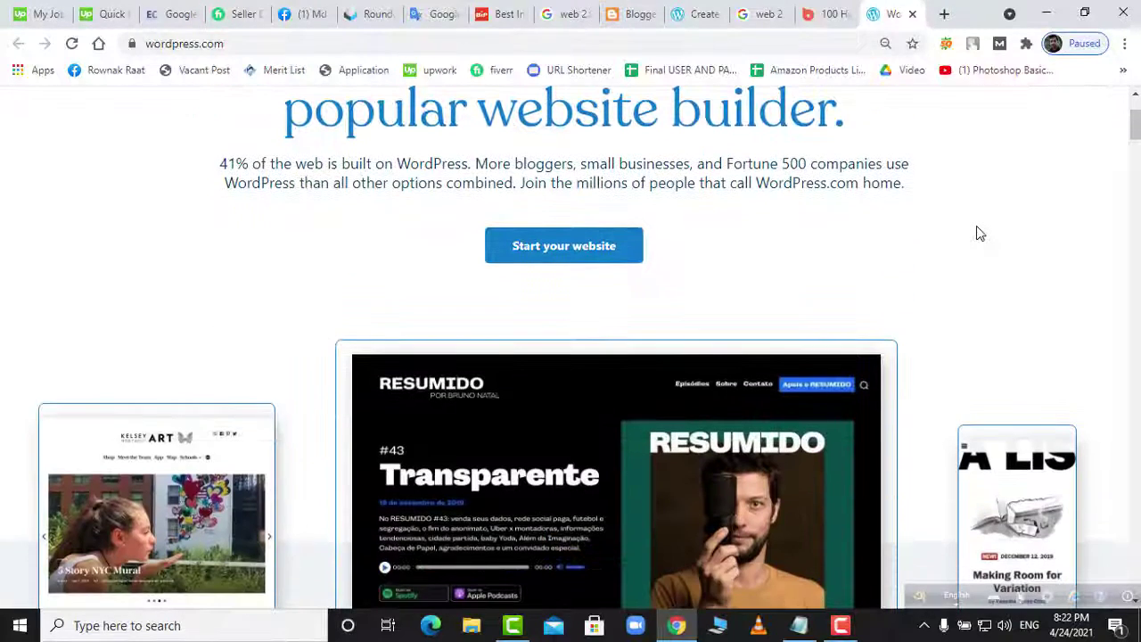
scroll(980, 233, up, 2)
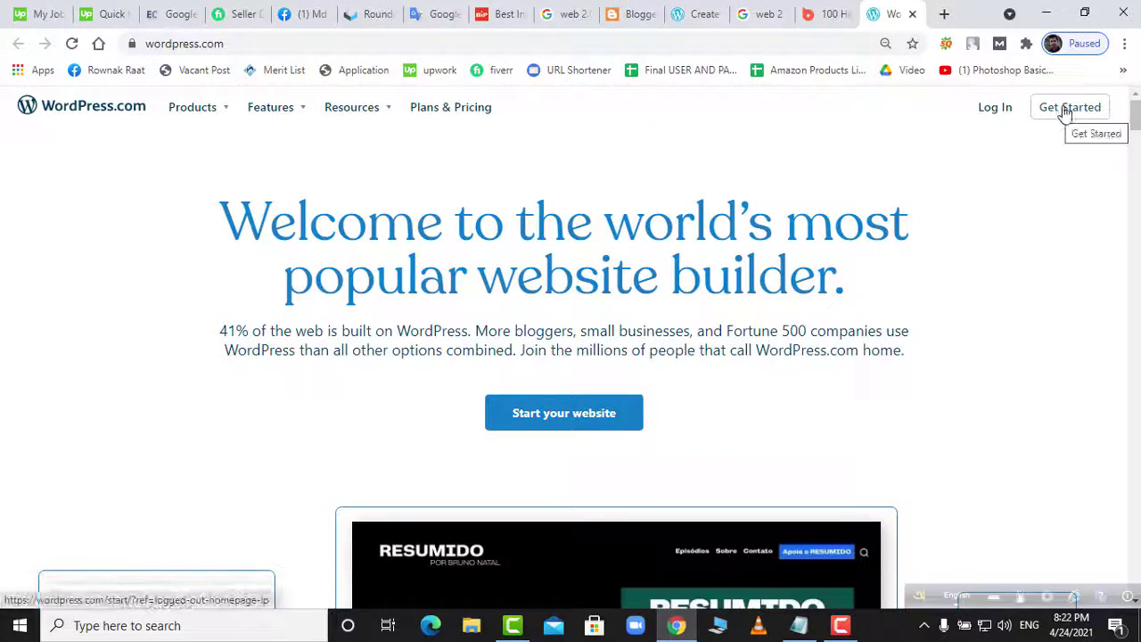
click(1061, 113)
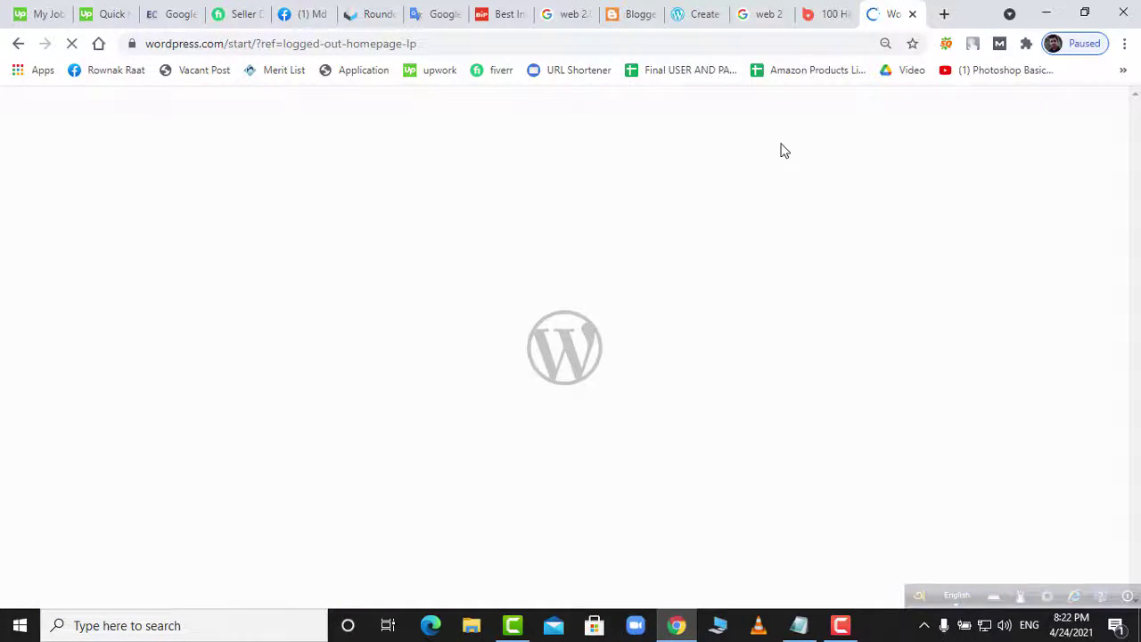
- Check the web2.txt notes, set typing to English (United States), then go to the Roundcube tab
click(799, 625)
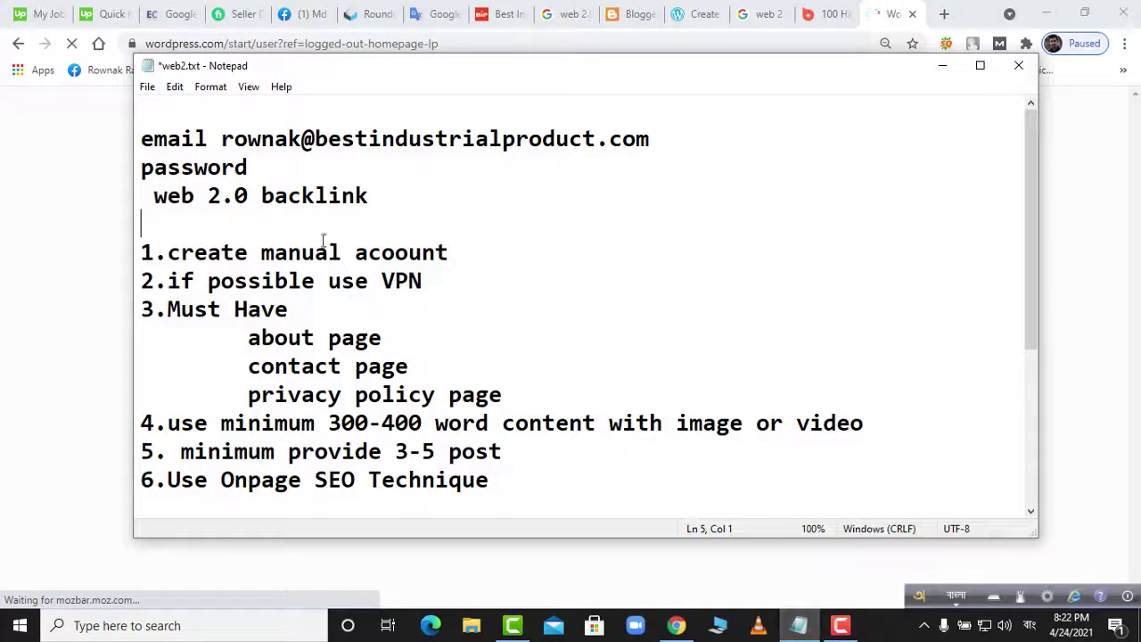
click(943, 67)
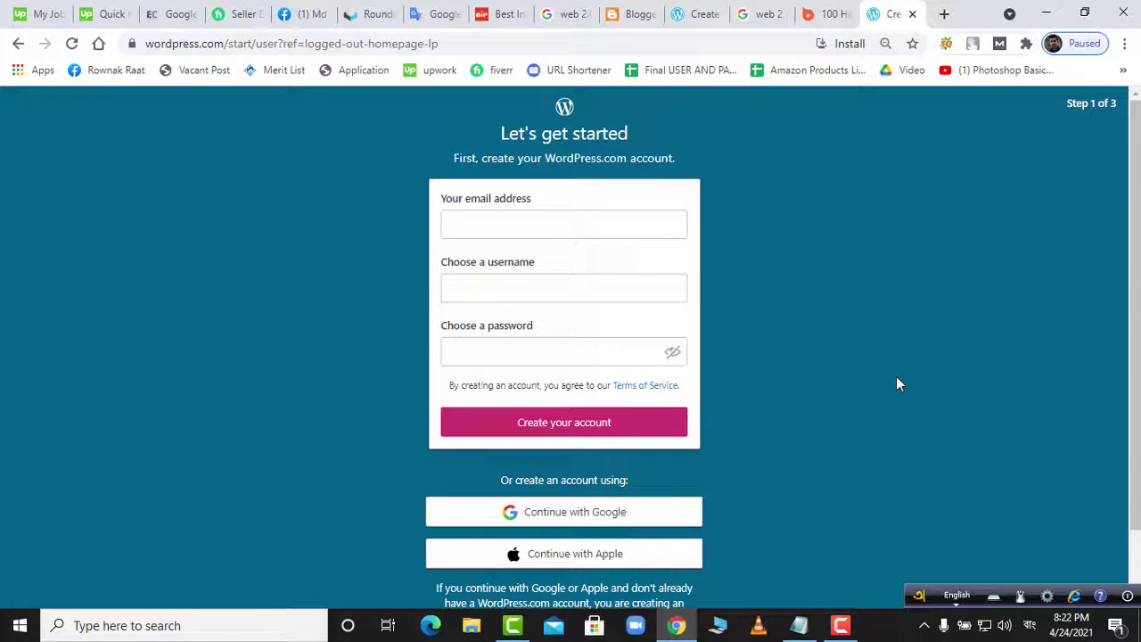
click(1032, 629)
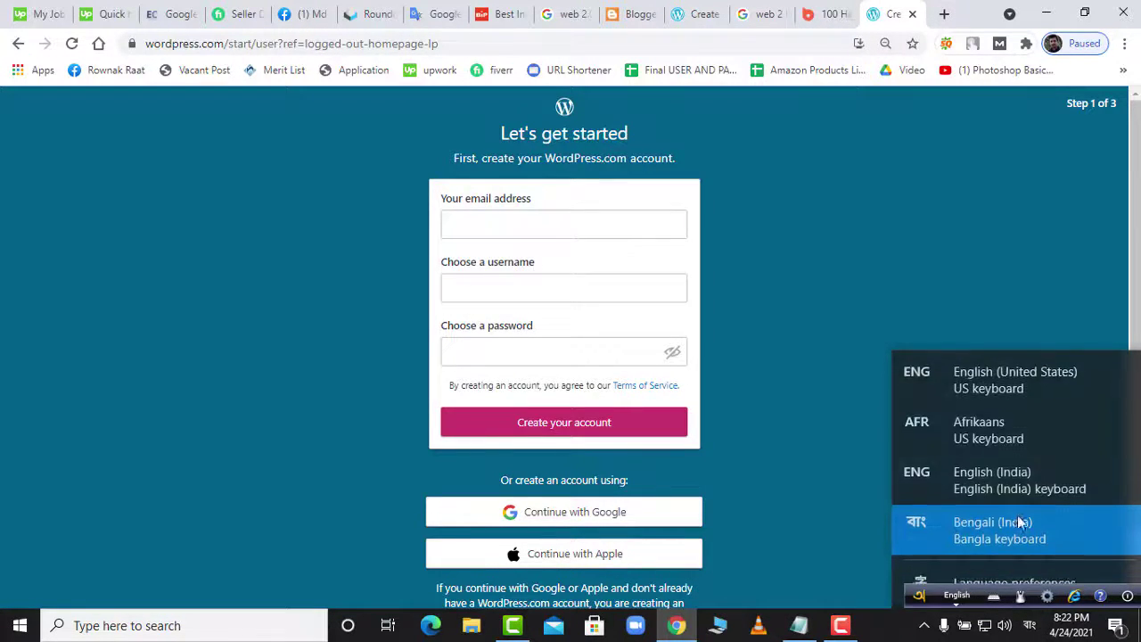
click(995, 391)
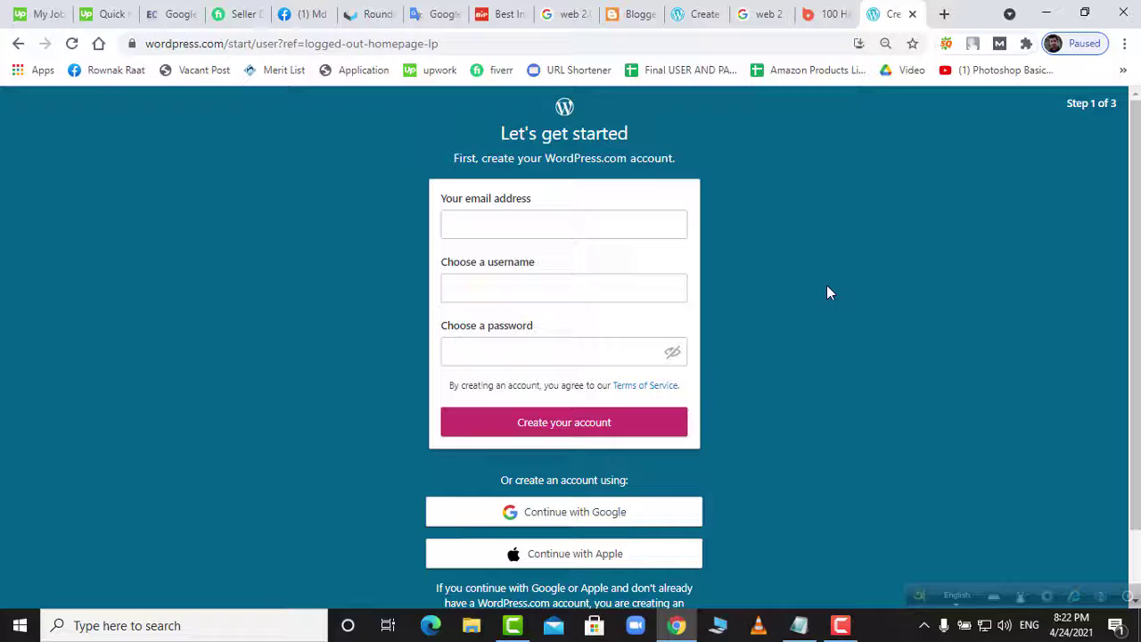
click(509, 225)
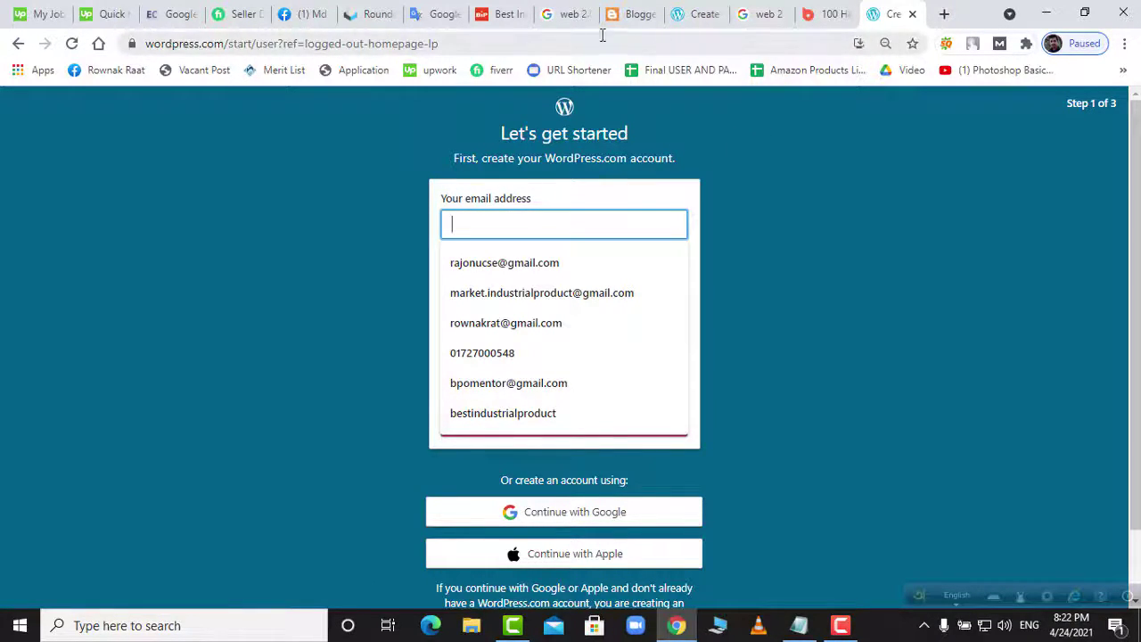
click(371, 15)
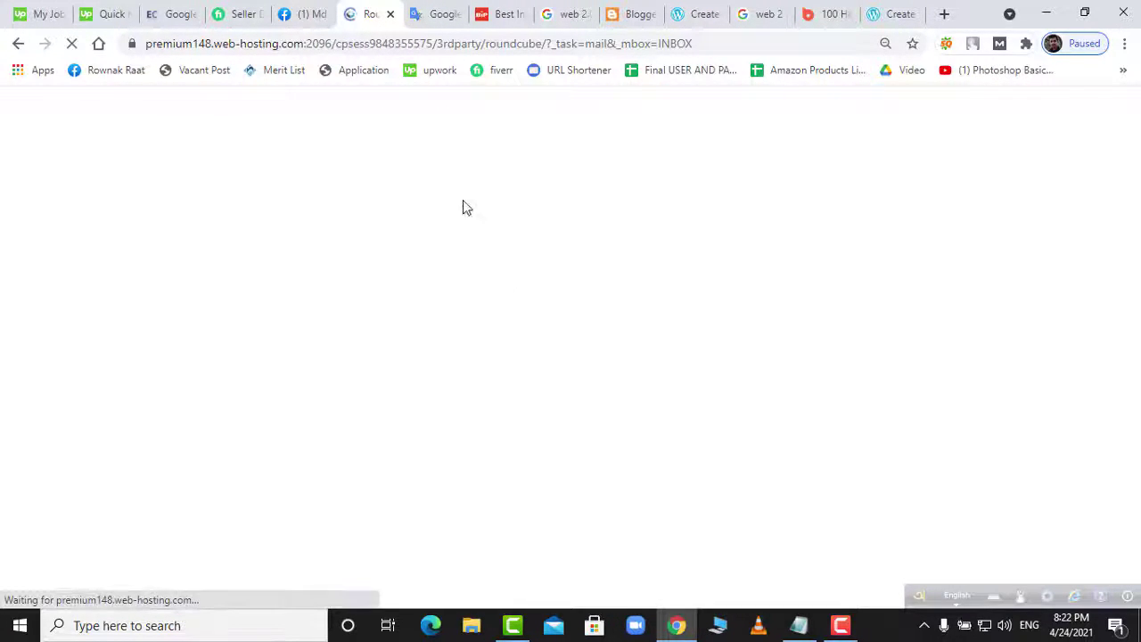
- Copy the account email address from the web2.txt notes and return to the browser
click(799, 626)
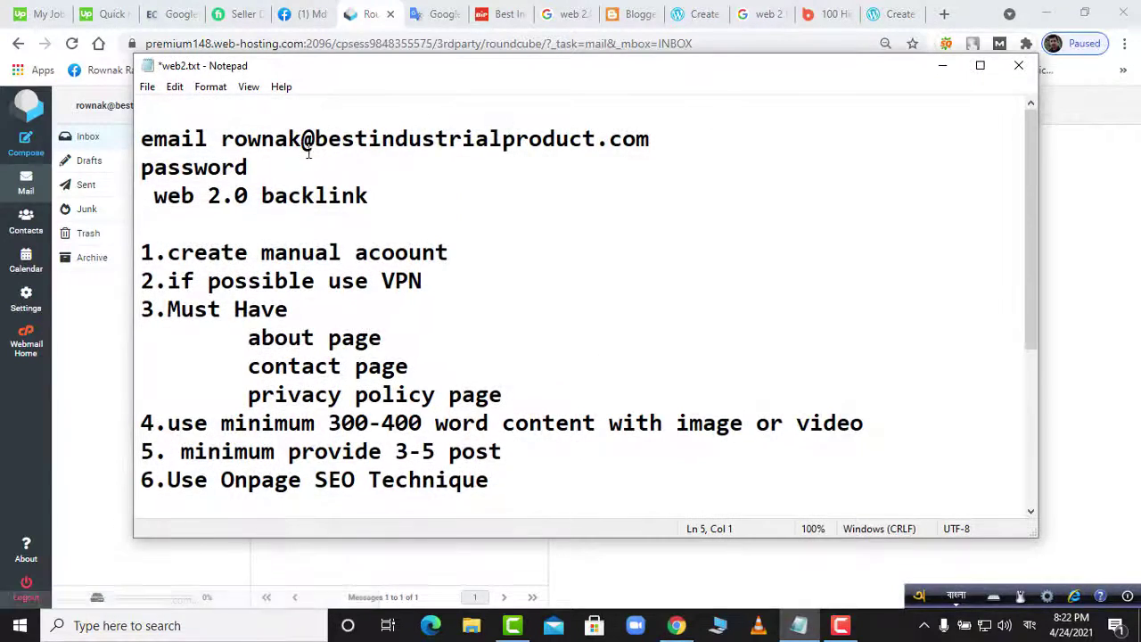
drag(221, 140, 647, 149)
key(ctrl+c)
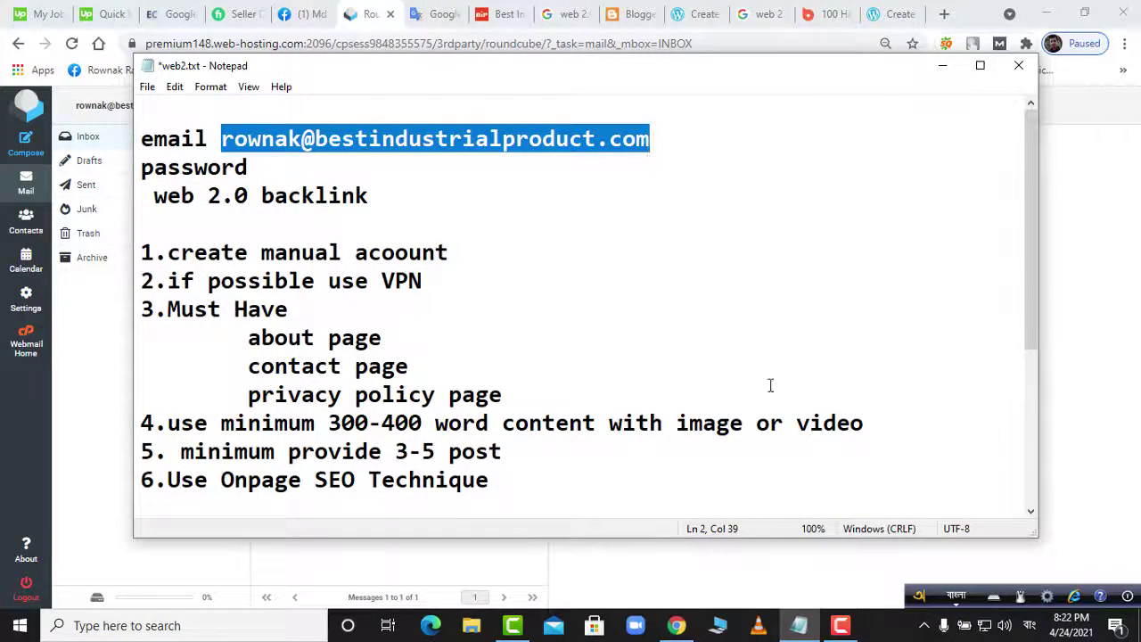
key(F12)
click(677, 625)
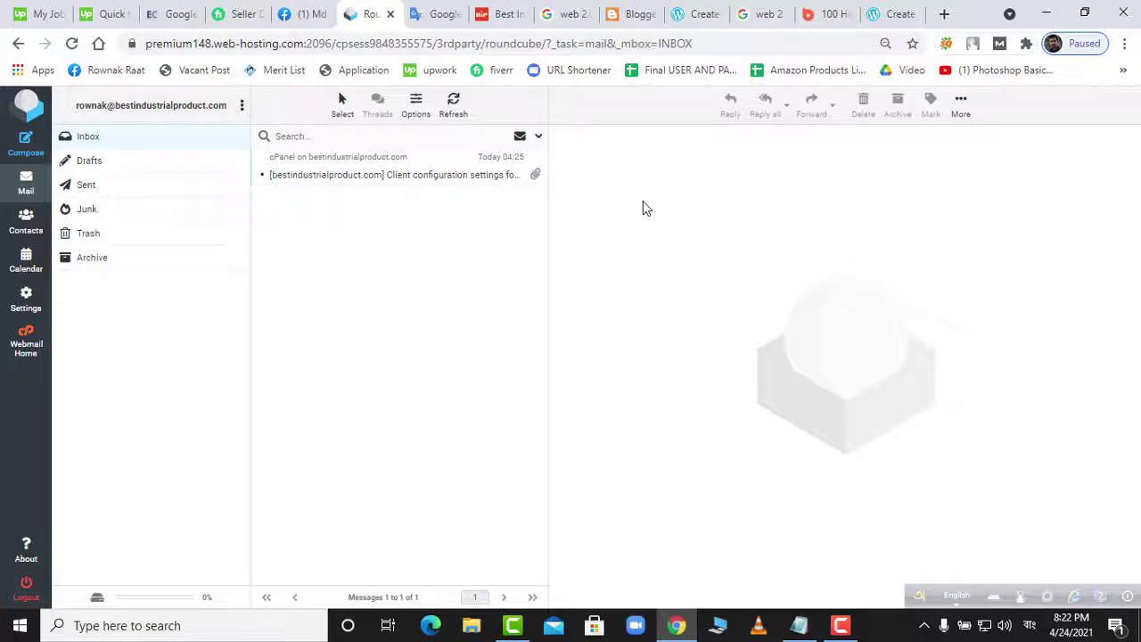
- Switch keyboard input to English and bring the Roundcube inbox back to the front
click(799, 625)
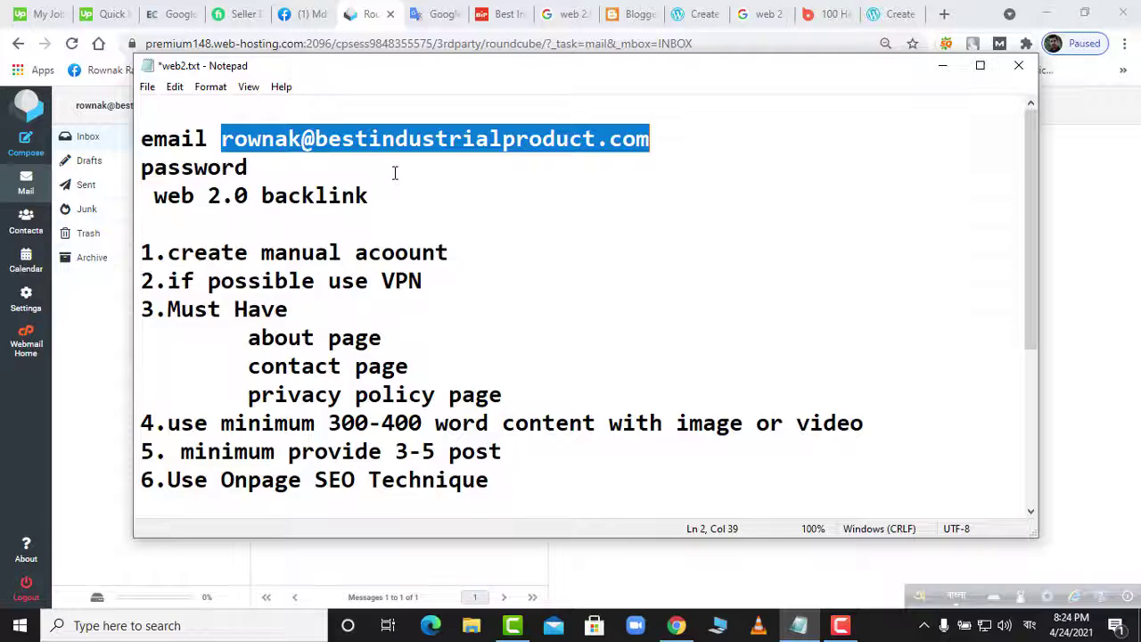
click(1029, 626)
click(963, 489)
click(972, 26)
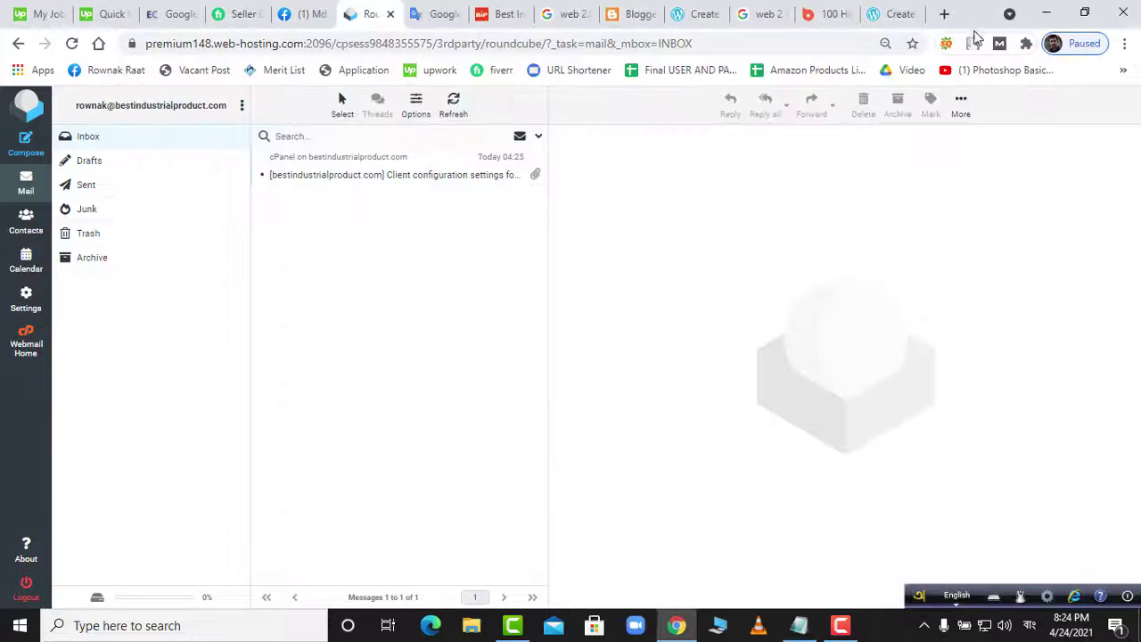
- Connect TouchVPN through the United States and reload the WordPress.com sign-up tab
click(973, 43)
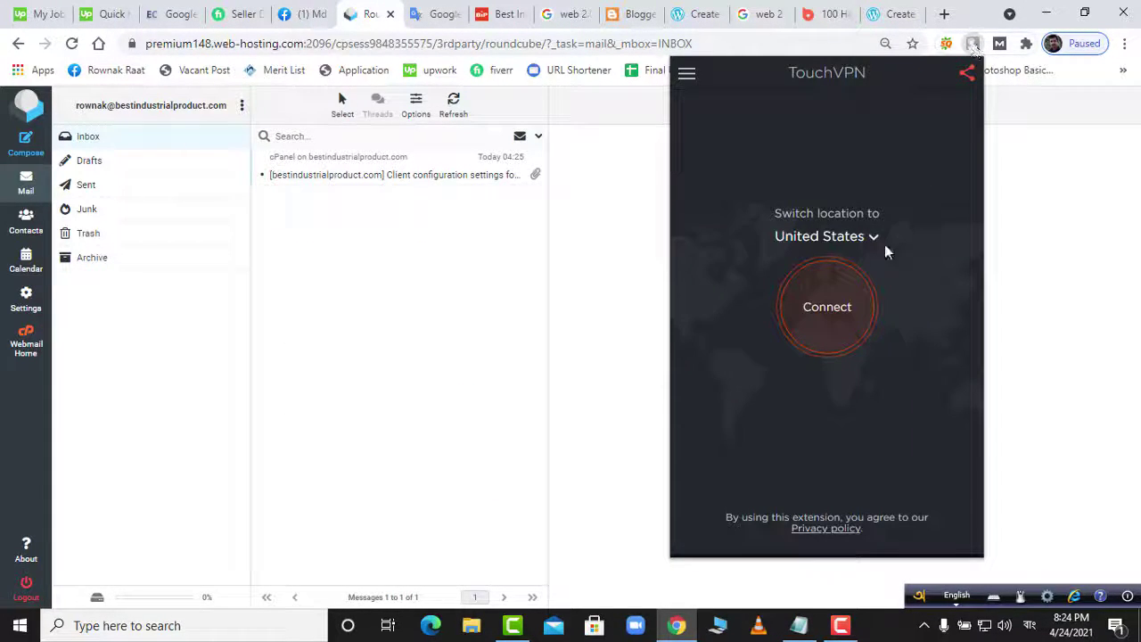
click(847, 308)
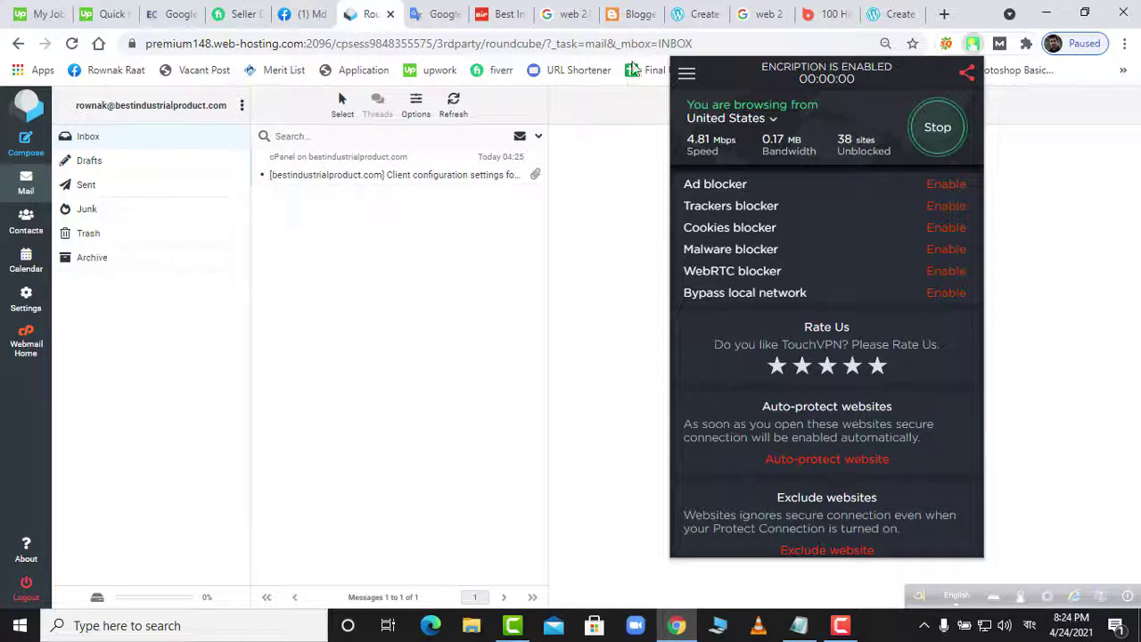
click(892, 14)
right_click(829, 213)
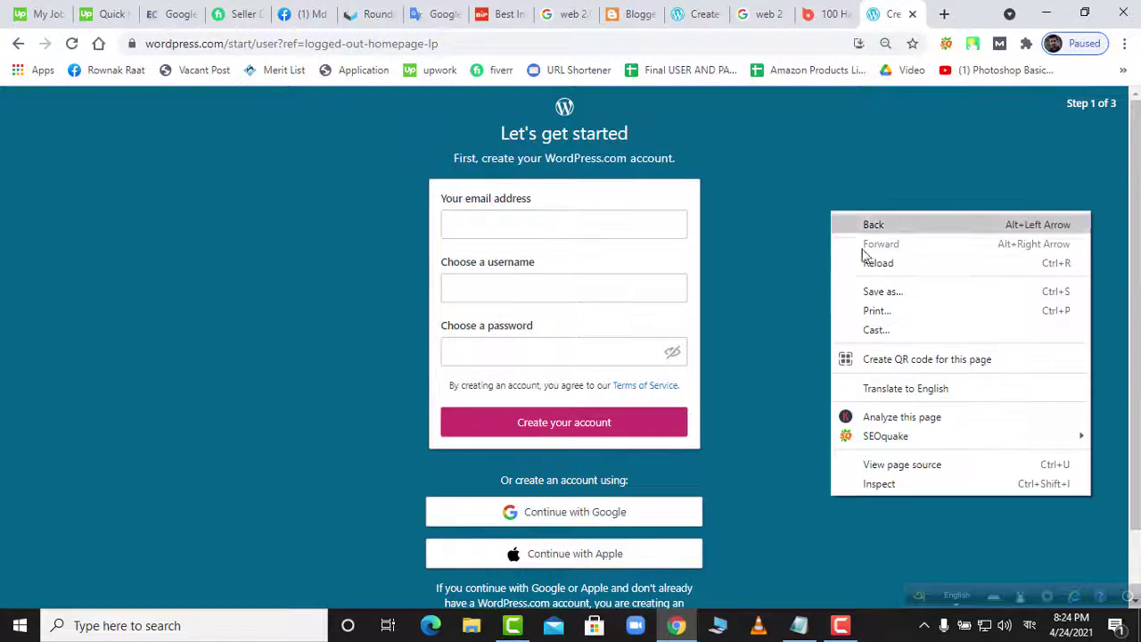
- Reload the sign-up page and paste the account email address into the email field
click(891, 272)
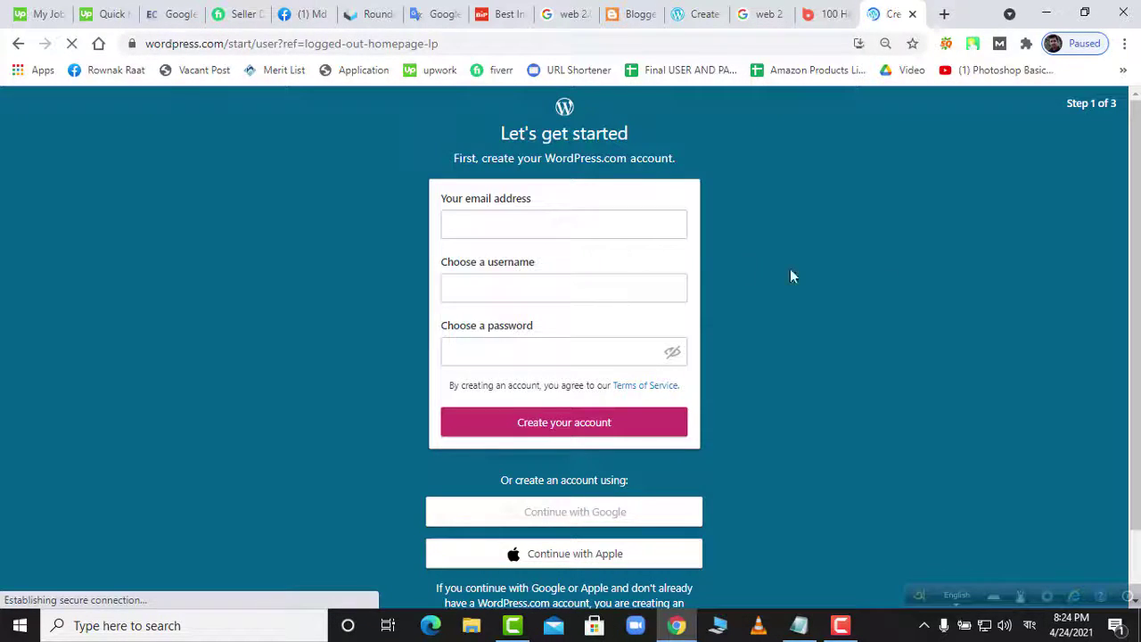
click(533, 223)
click(799, 625)
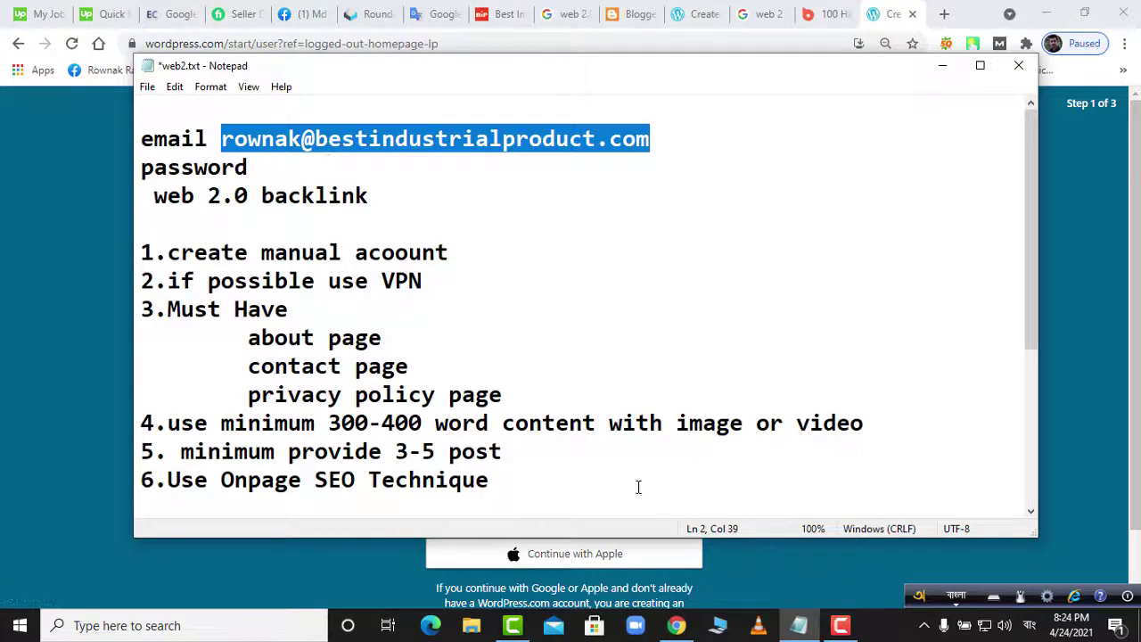
click(677, 625)
click(508, 227)
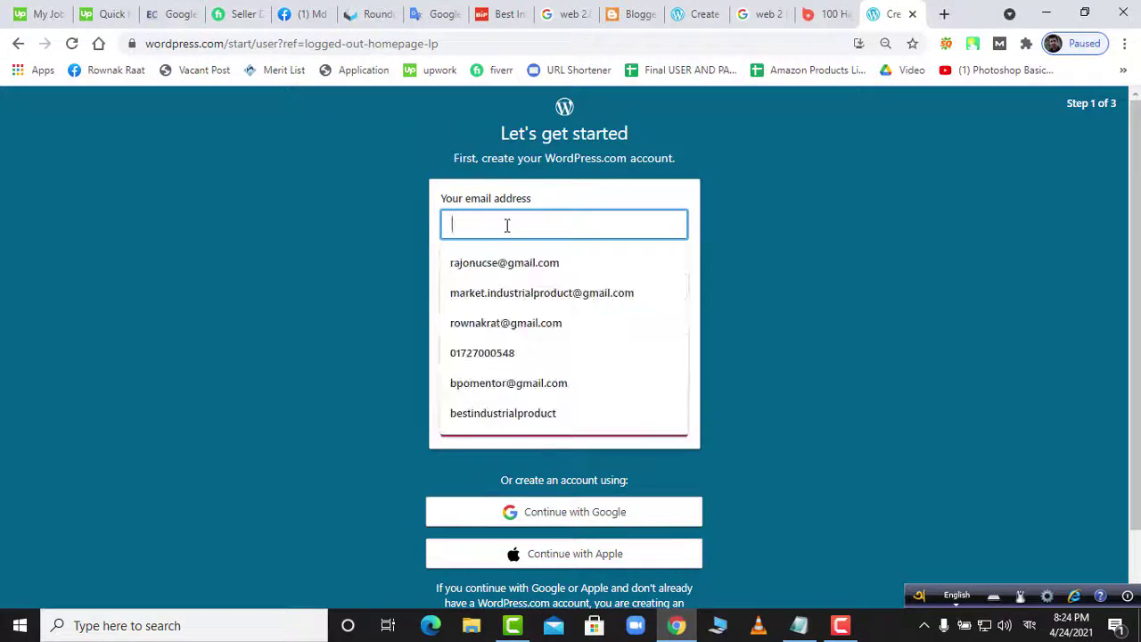
key(ctrl+v)
- Fill the username field with the business-name part of the email address
click(503, 292)
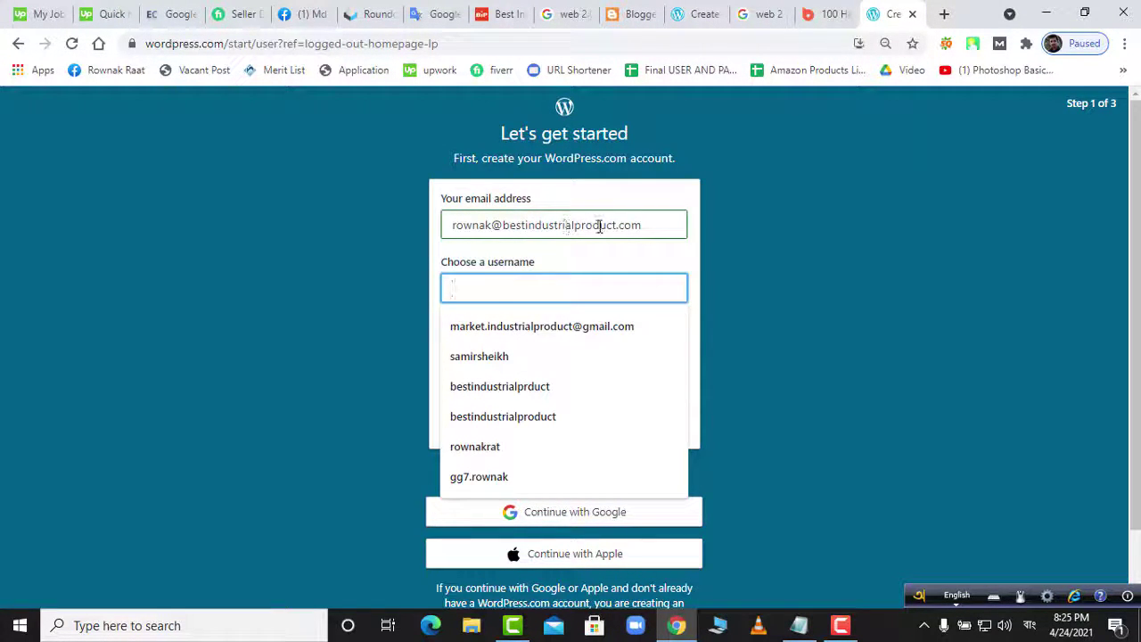
drag(615, 225, 526, 225)
key(ctrl+c)
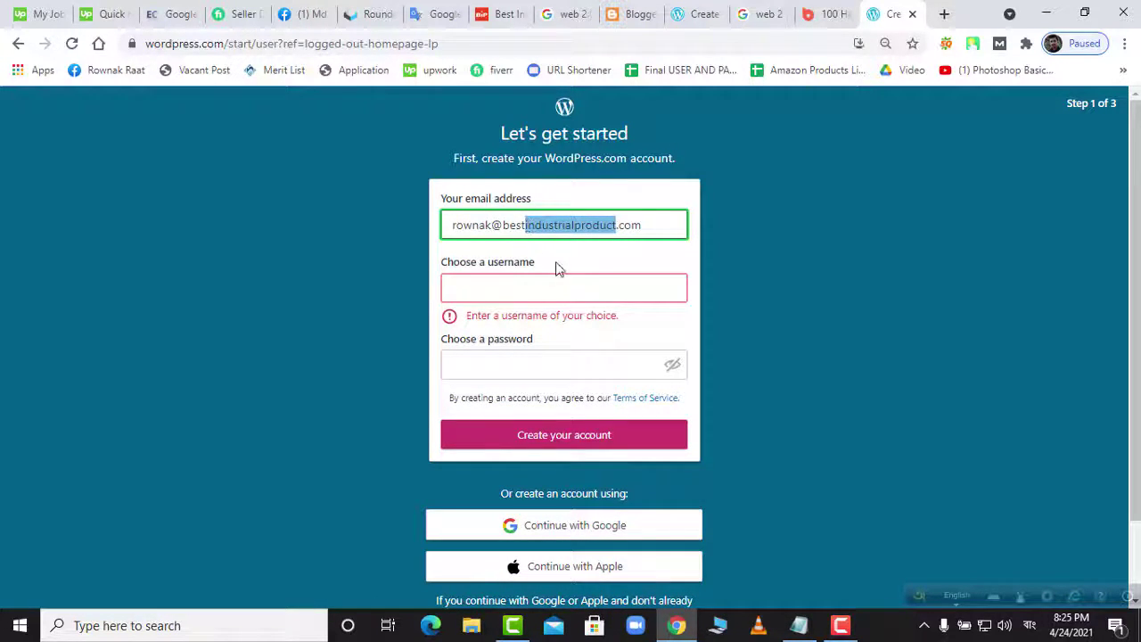
click(552, 292)
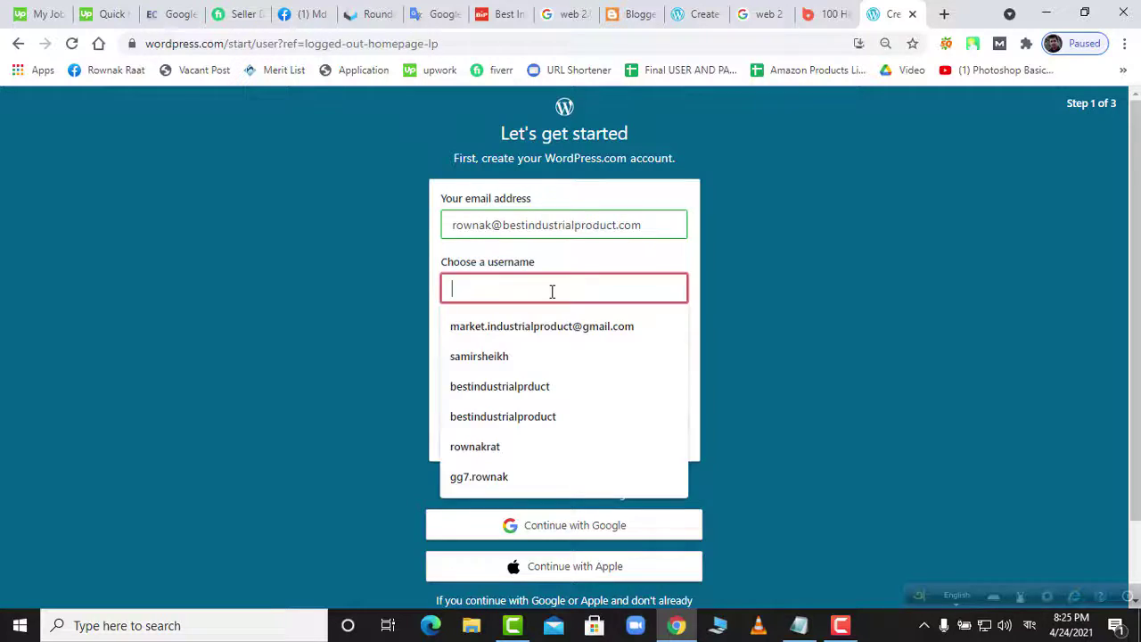
key(ctrl+v)
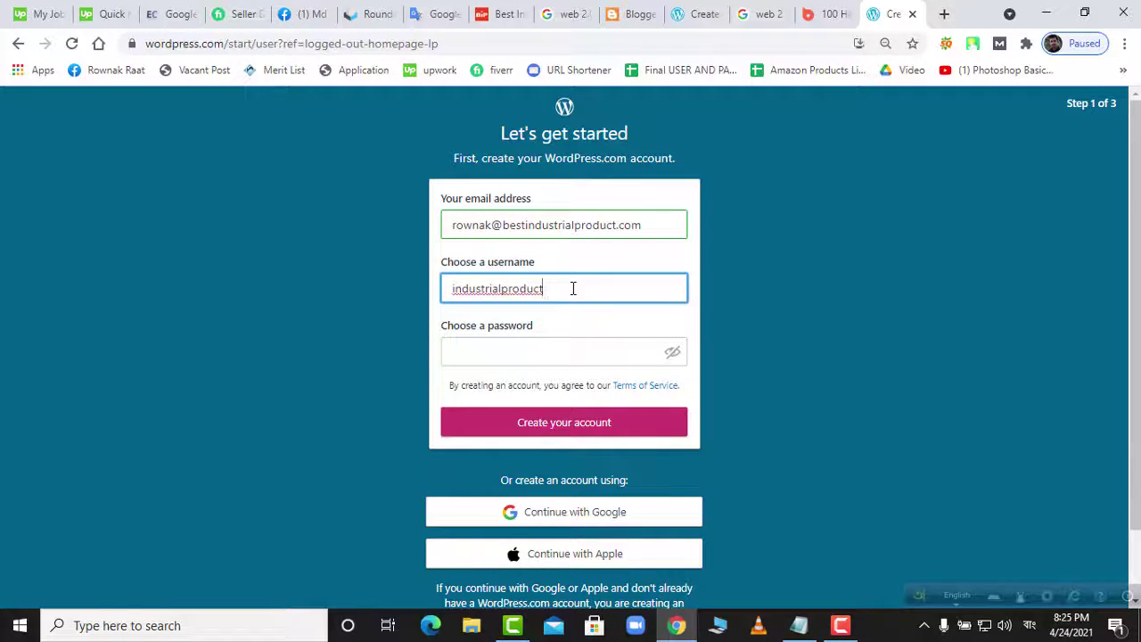
text(ানশ্)
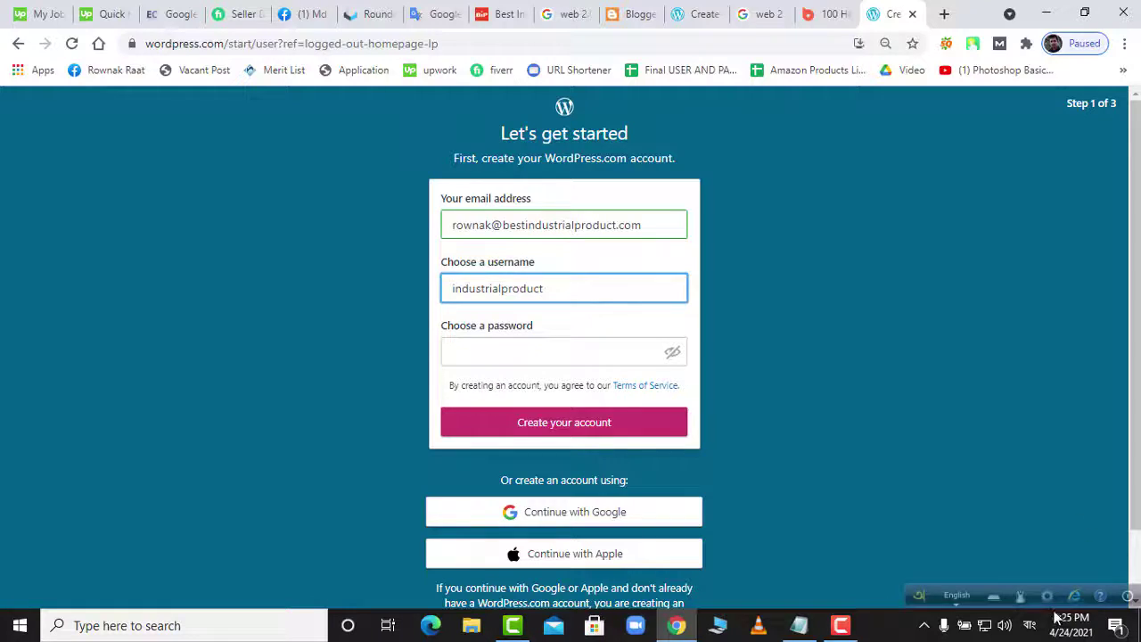
- Switch the Windows typing language to English (United States)
click(1030, 626)
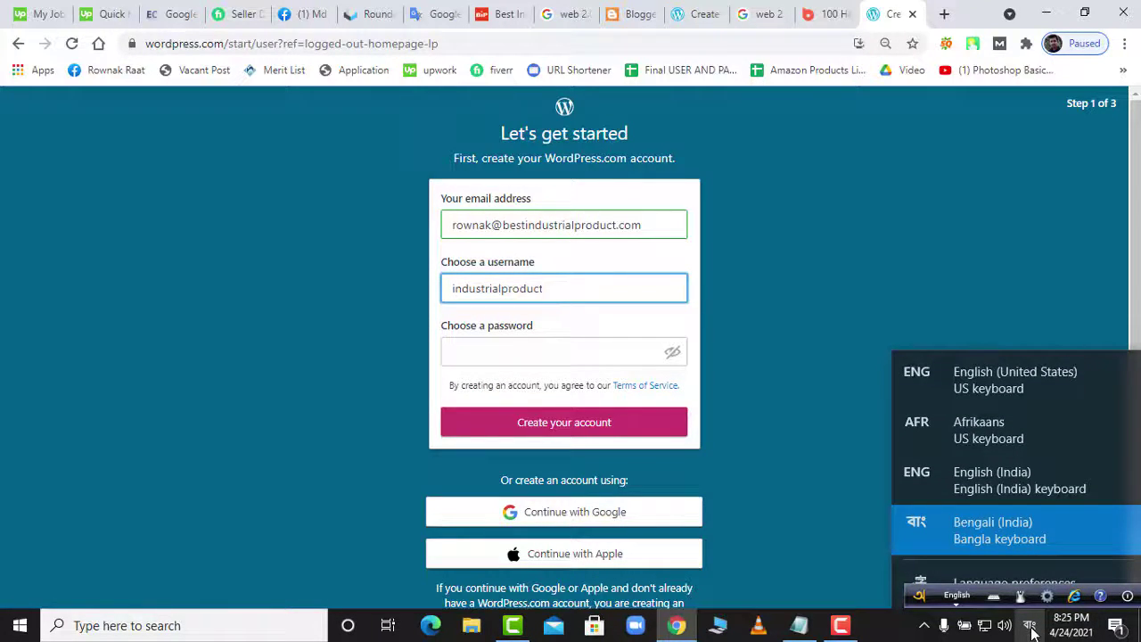
click(1018, 387)
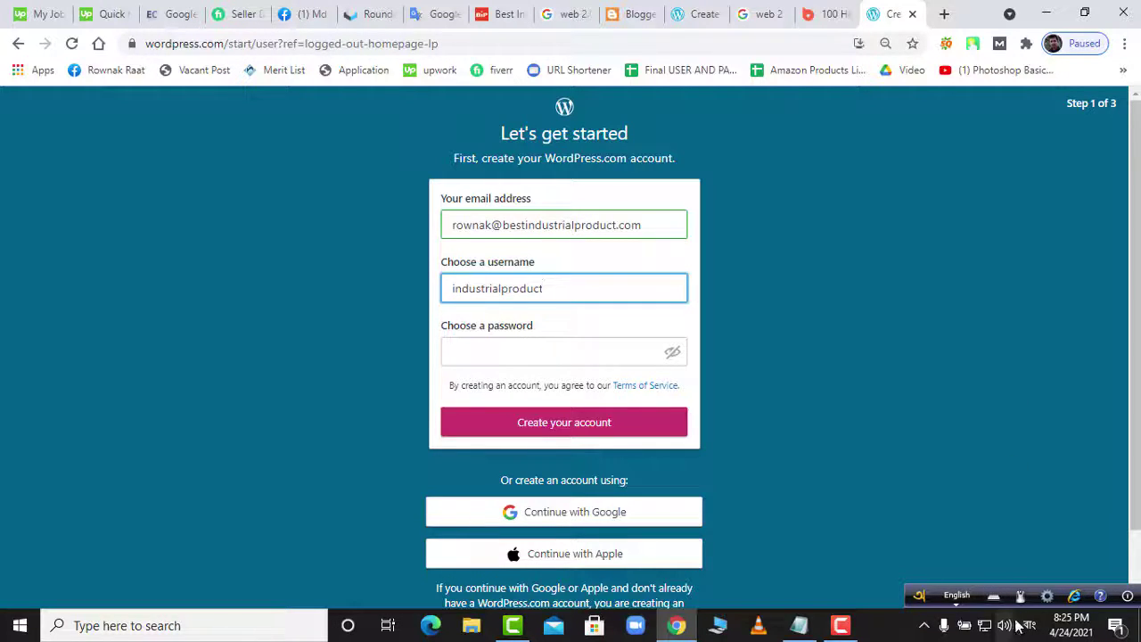
click(1029, 626)
click(988, 403)
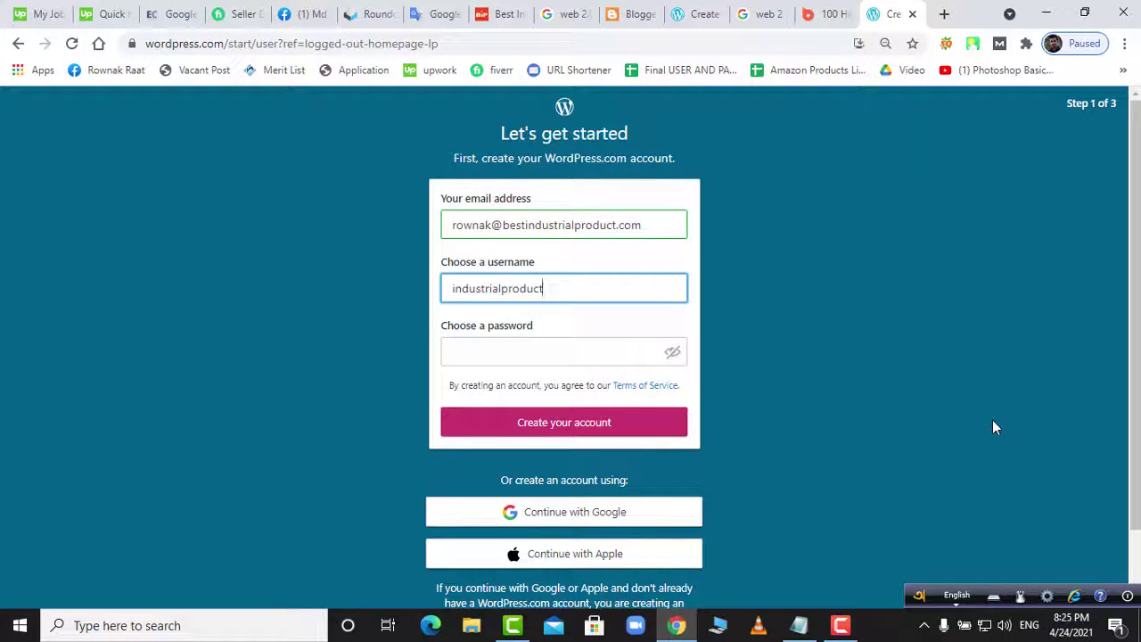
click(1029, 626)
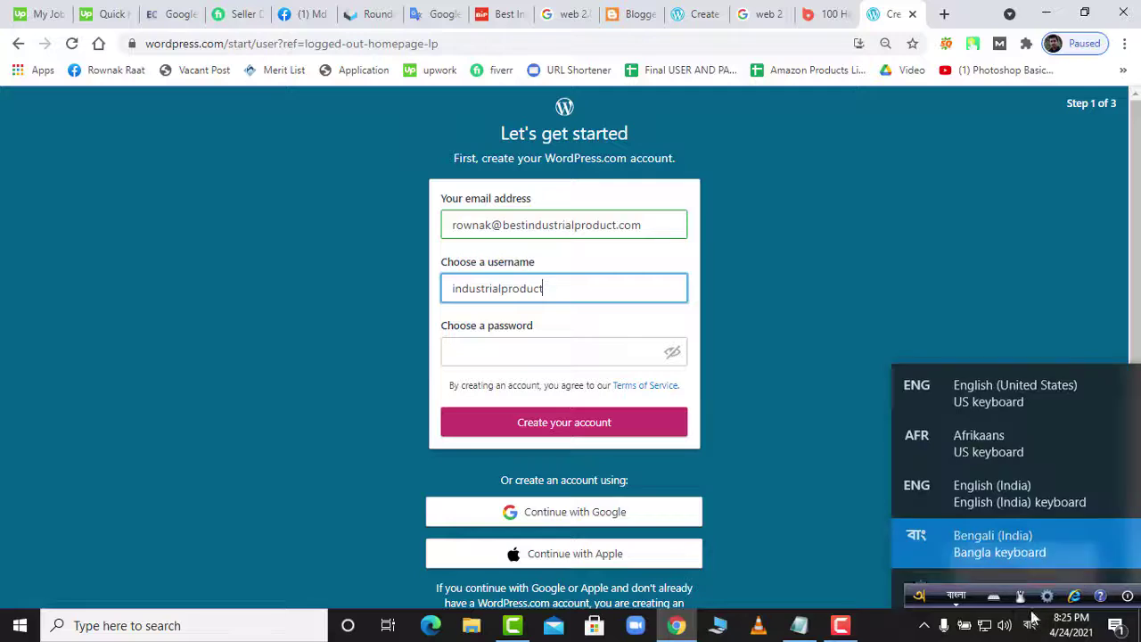
click(982, 395)
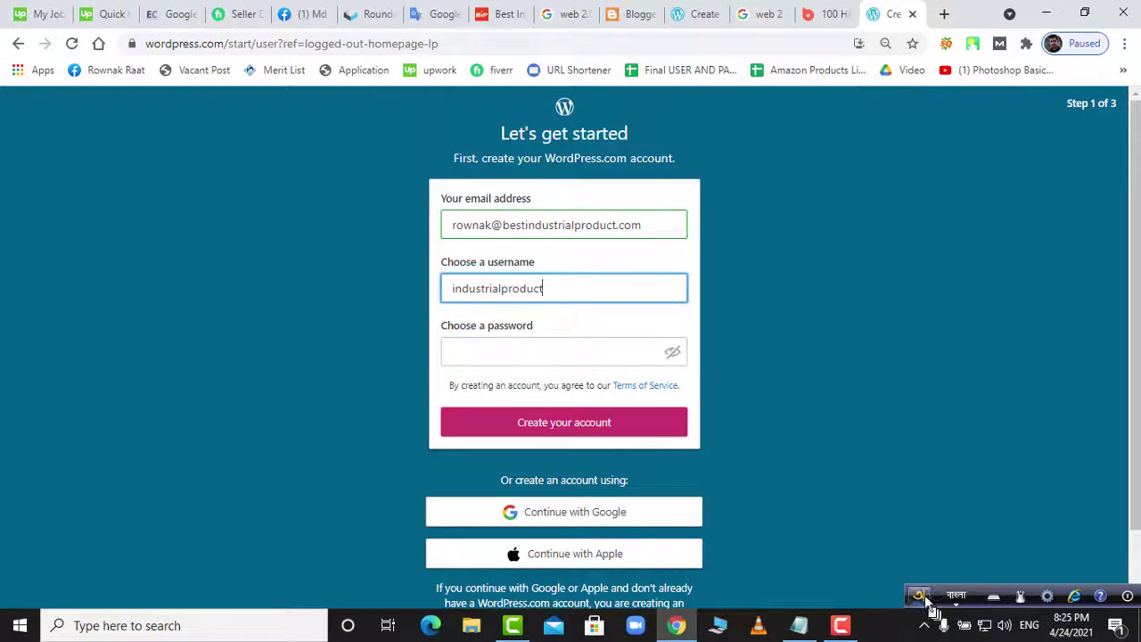
right_click(932, 612)
click(924, 316)
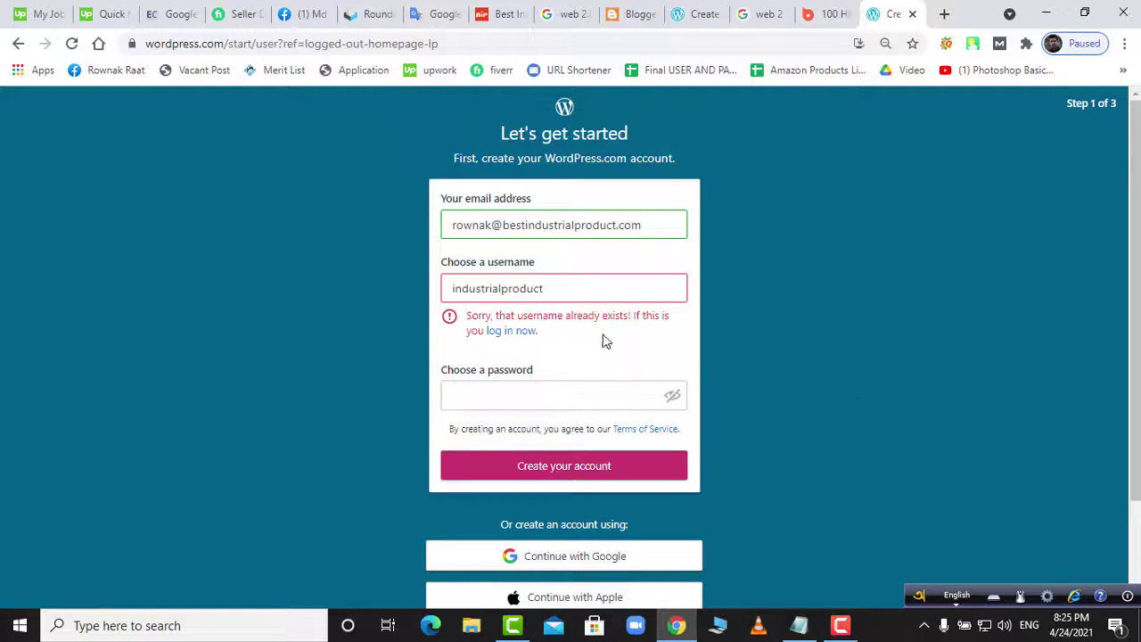
- Append 'review' to the taken username so WordPress.com accepts it
click(565, 292)
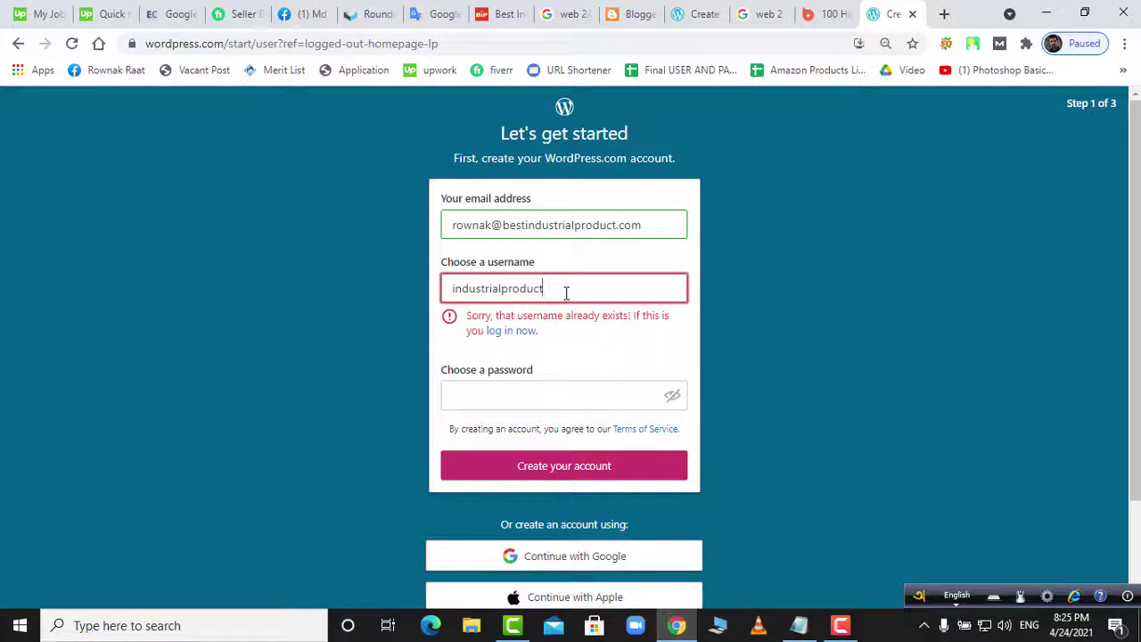
text(revie)
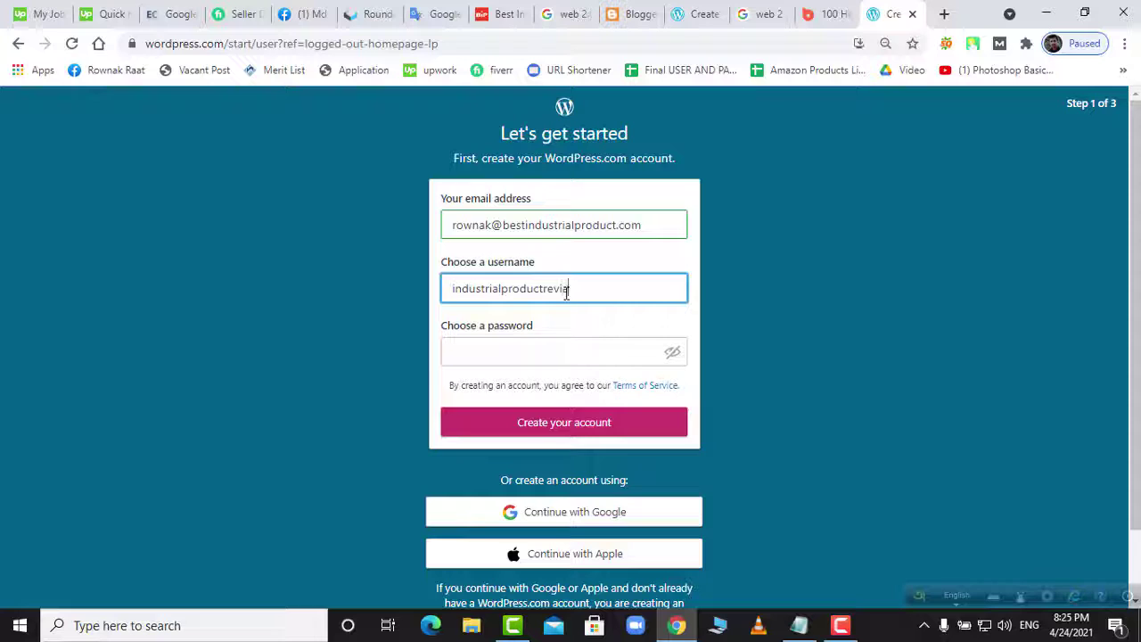
text(w)
click(745, 308)
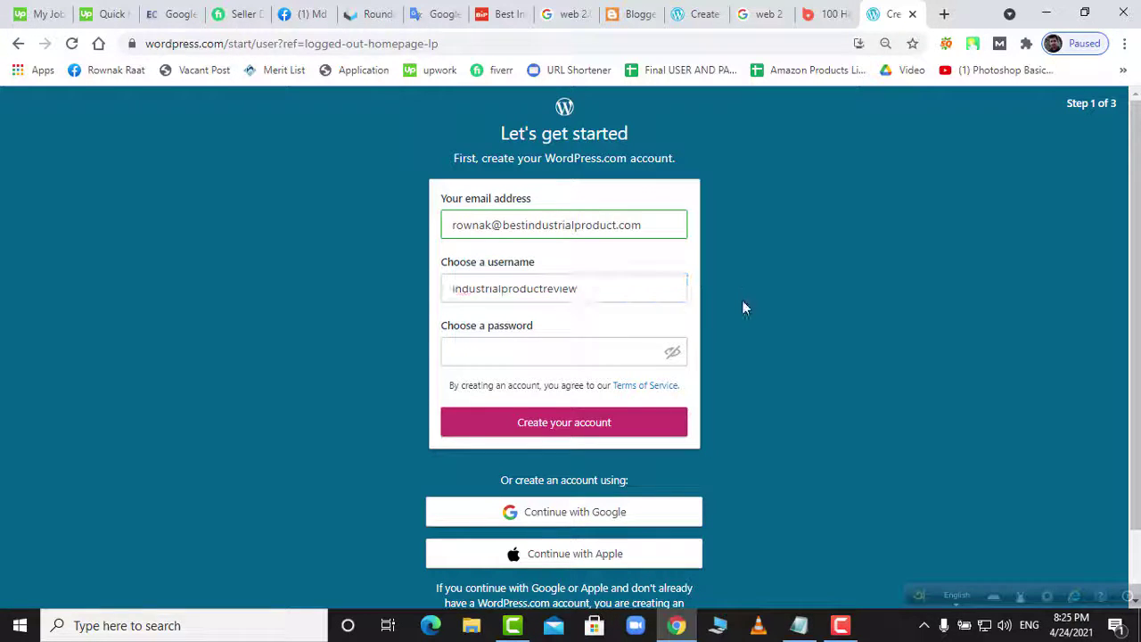
click(536, 356)
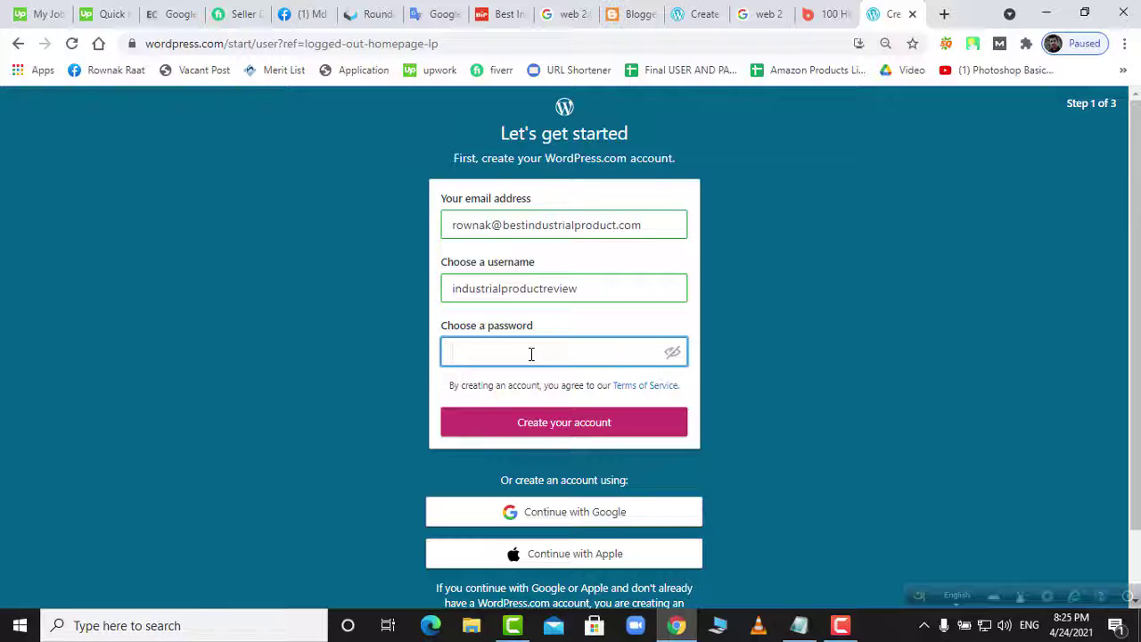
- Enter and retype the account password until correct, then create the WordPress.com account
text(a)
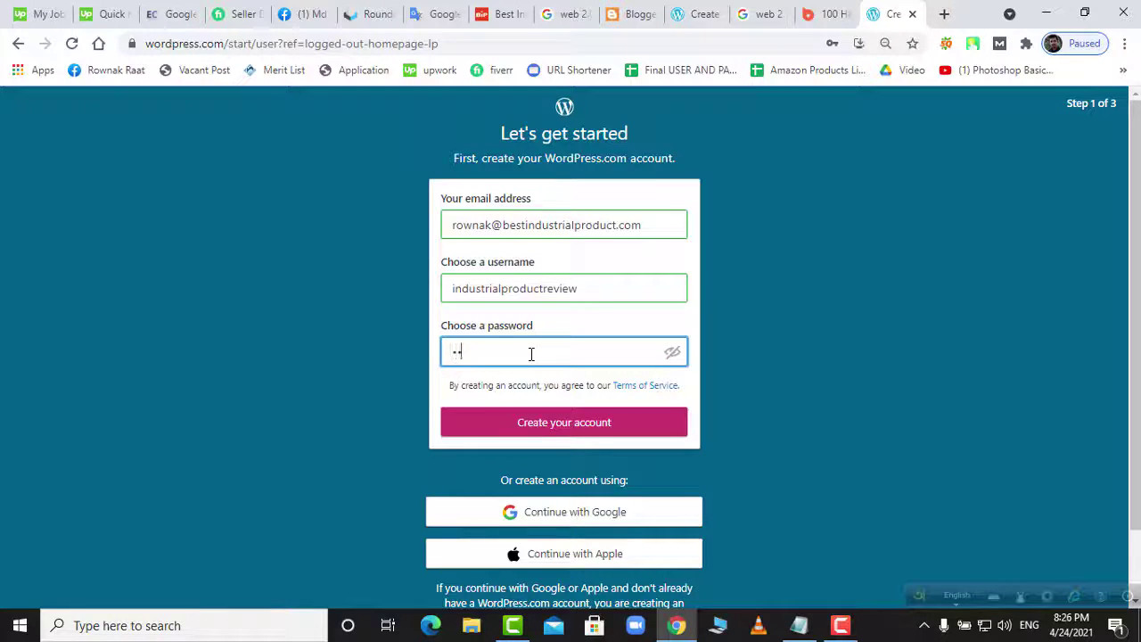
text(aaa)
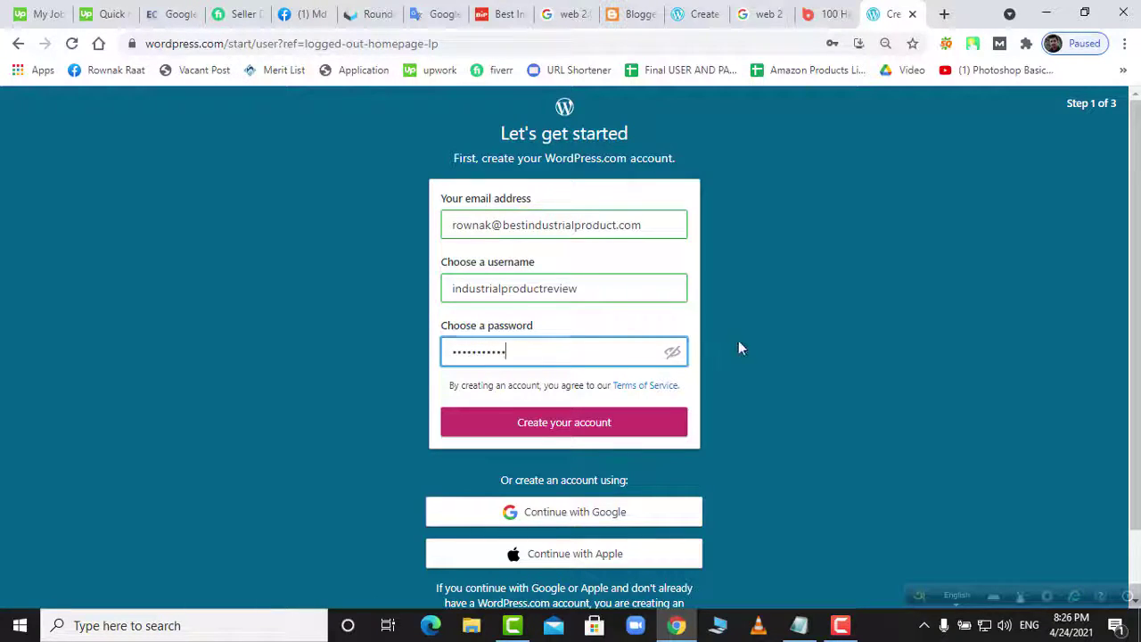
click(760, 349)
drag(524, 352, 444, 352)
text(aaa)
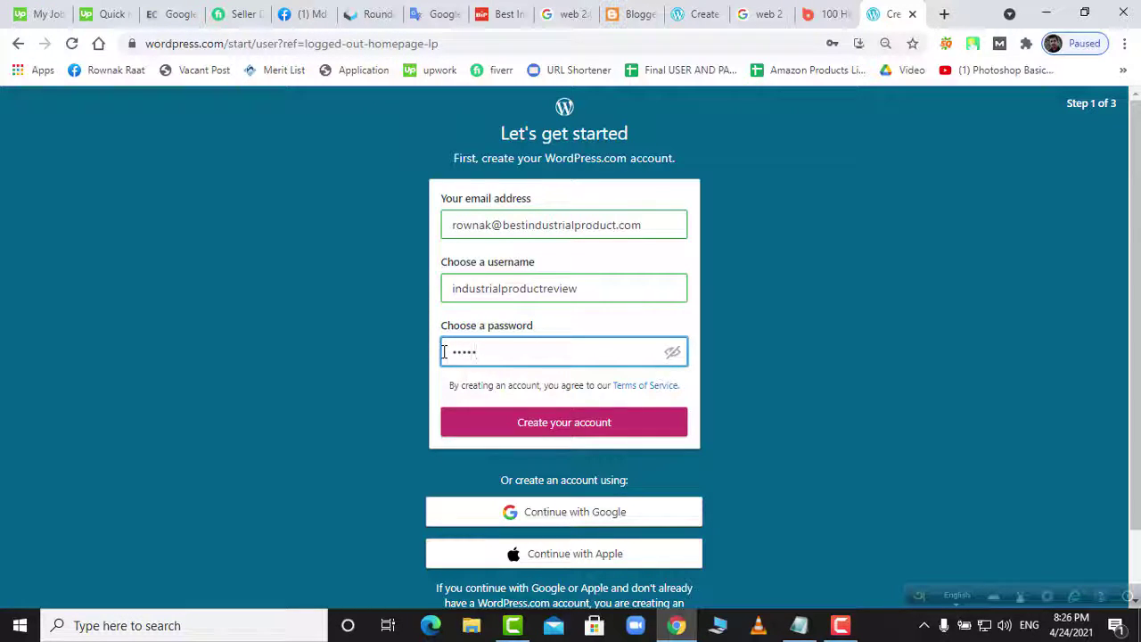
text(aa)
key(BackSpace)
key(BackSpace)
key(BackSpace)
key(BackSpace)
text(aaaaaaa)
key(BackSpace)
key(BackSpace)
key(BackSpace)
key(BackSpace)
key(BackSpace)
key(BackSpace)
key(BackSpace)
key(BackSpace)
key(BackSpace)
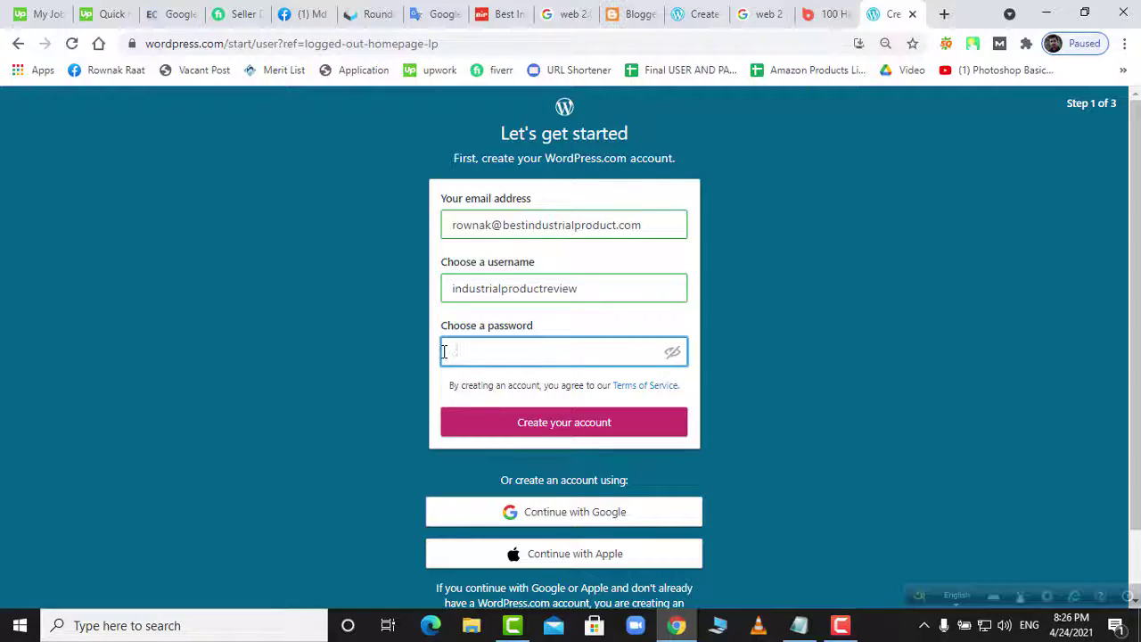
text(aa)
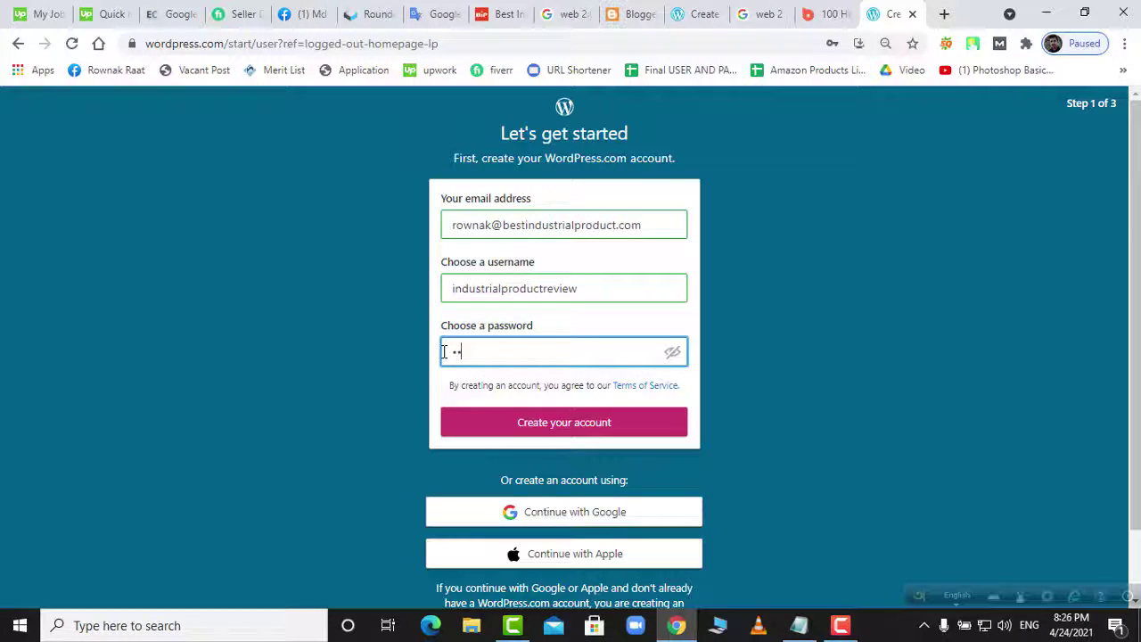
key(BackSpace)
key(BackSpace)
text(aaaaaaaaa)
click(612, 430)
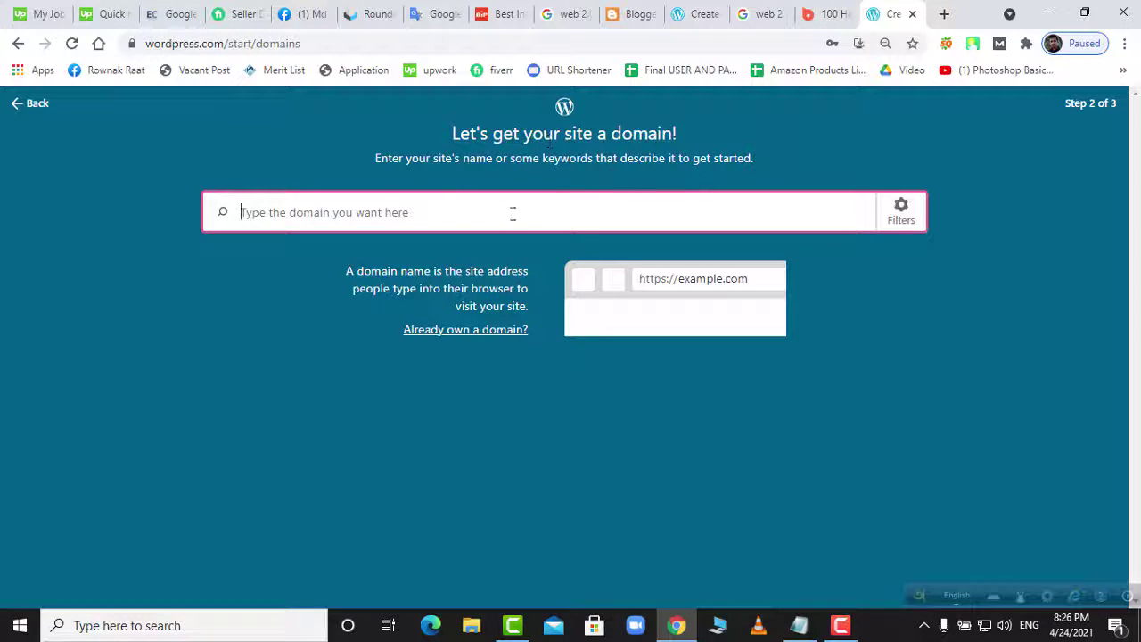
- Start the domain search, then refresh and reload the Roundcube webmail tab
click(436, 214)
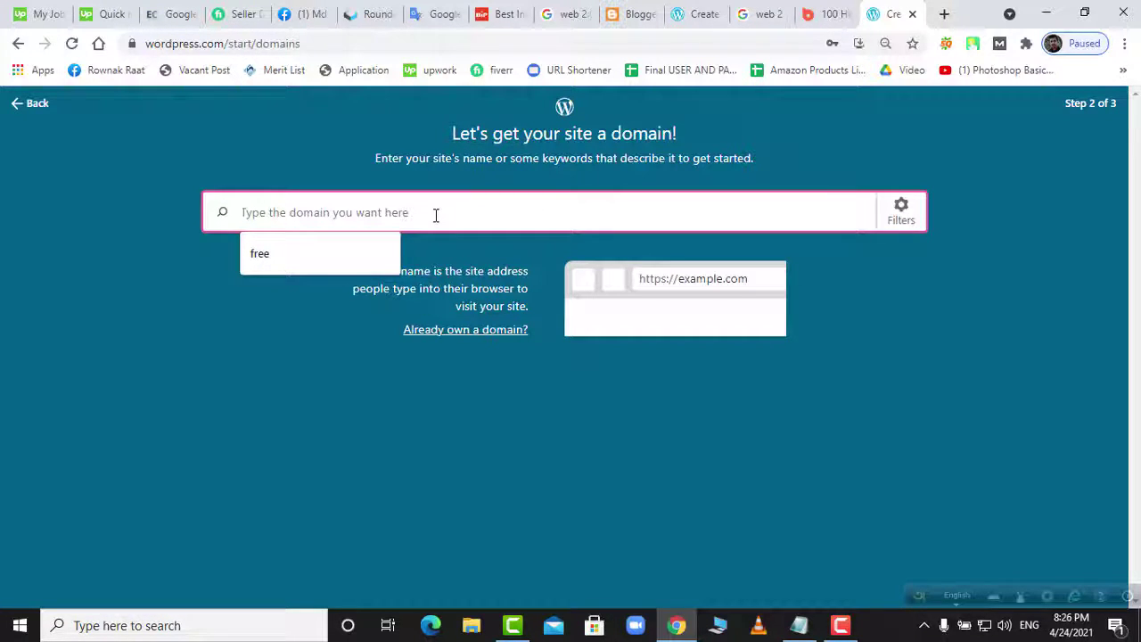
click(370, 14)
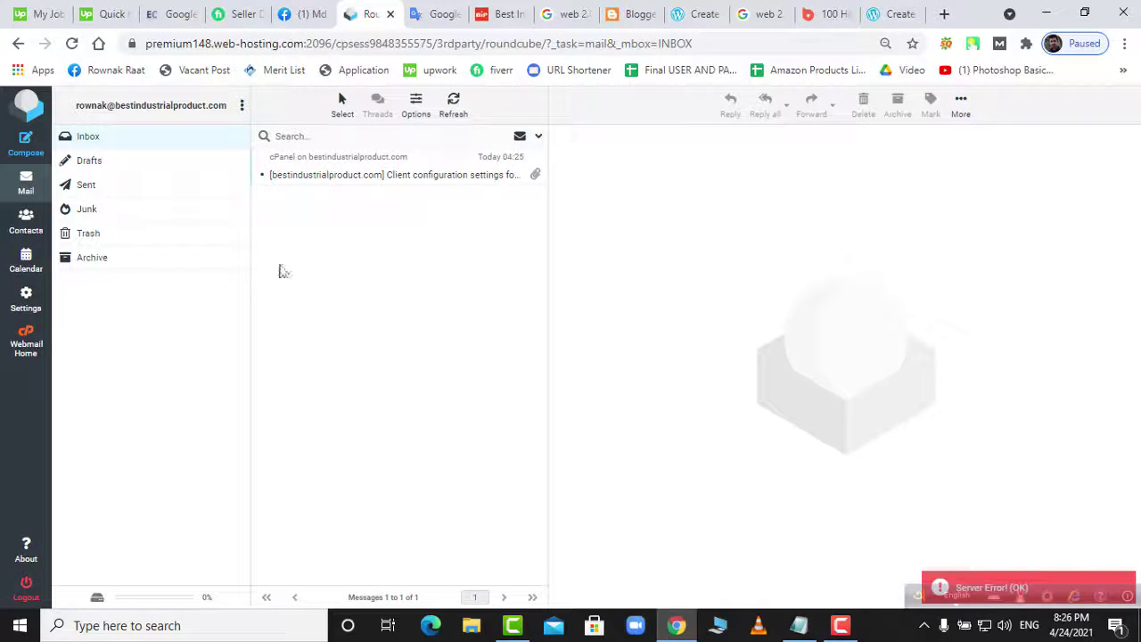
click(114, 139)
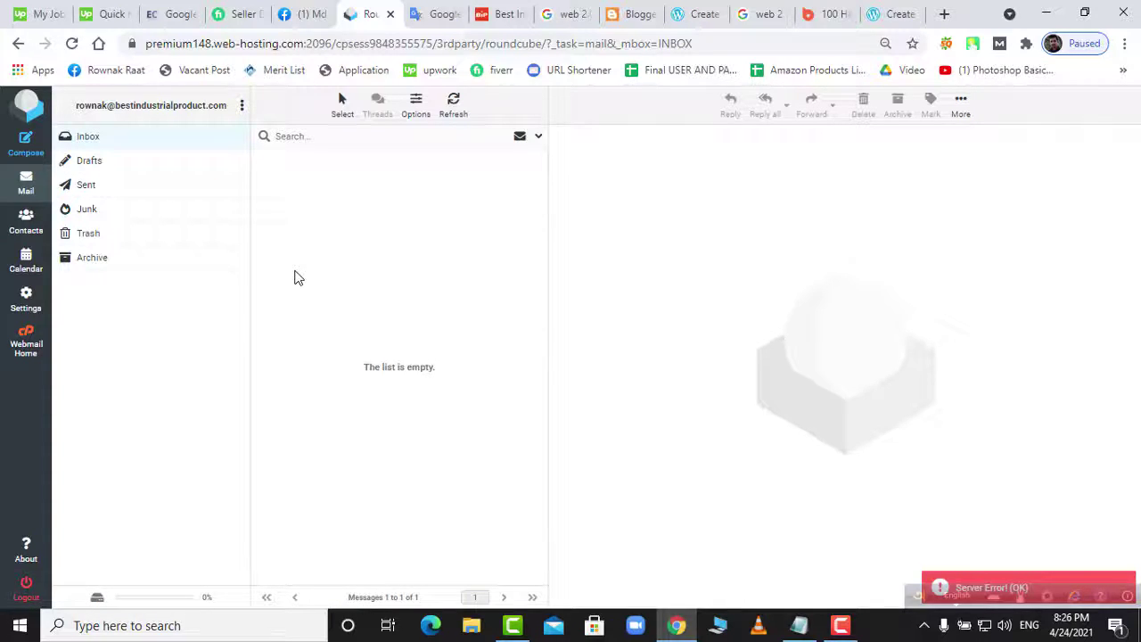
right_click(603, 270)
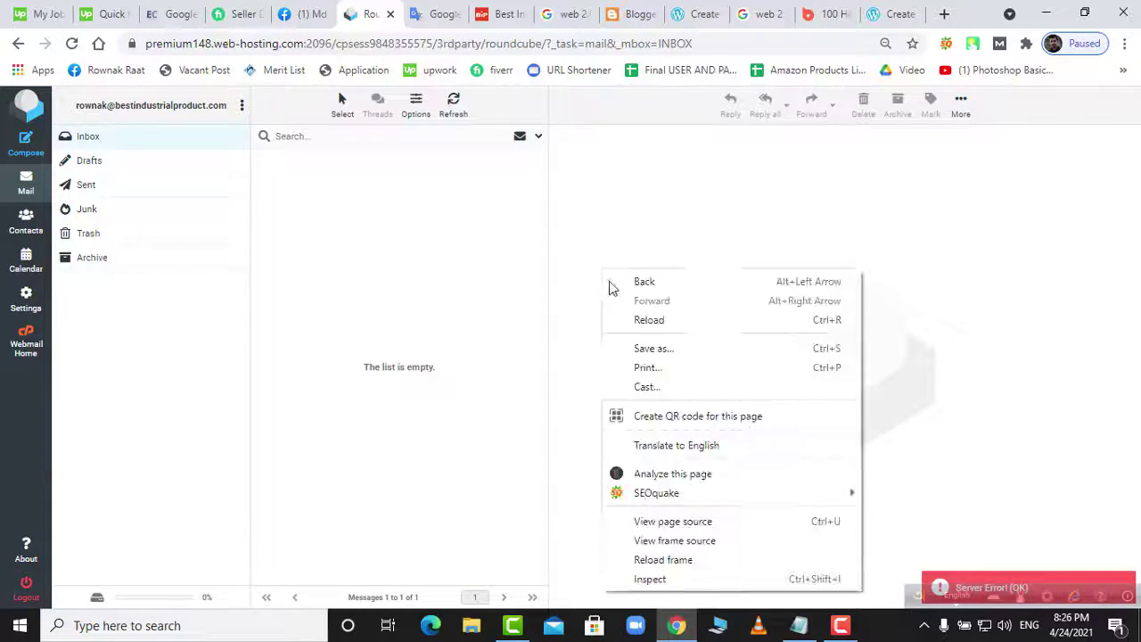
click(649, 319)
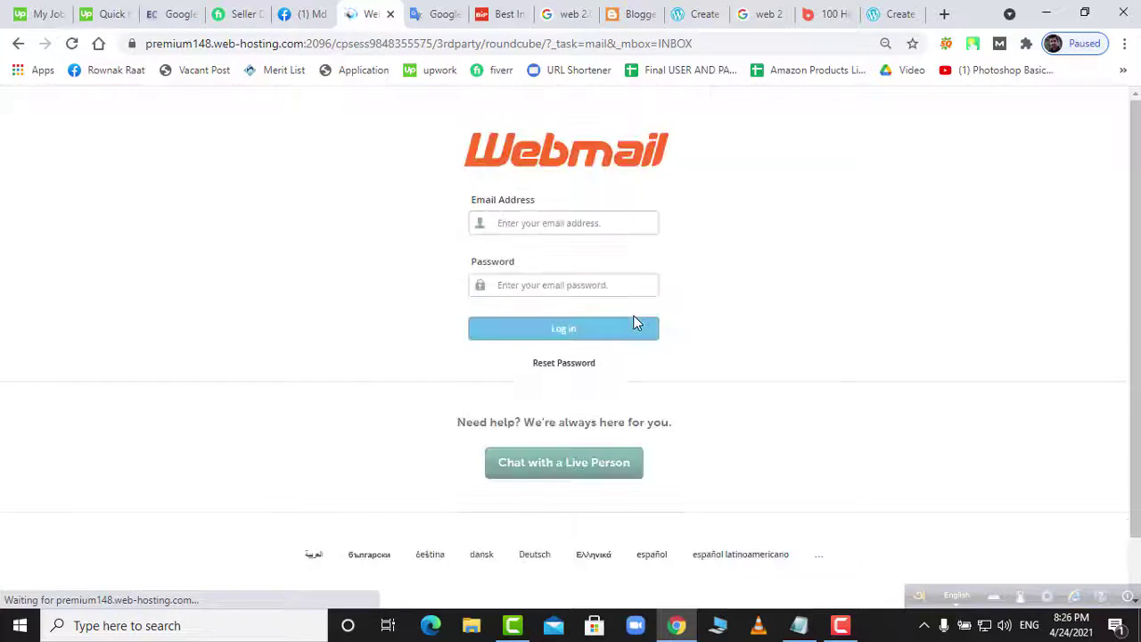
- Log in to Roundcube with the mailbox address and password, then return to WordPress.com
click(562, 223)
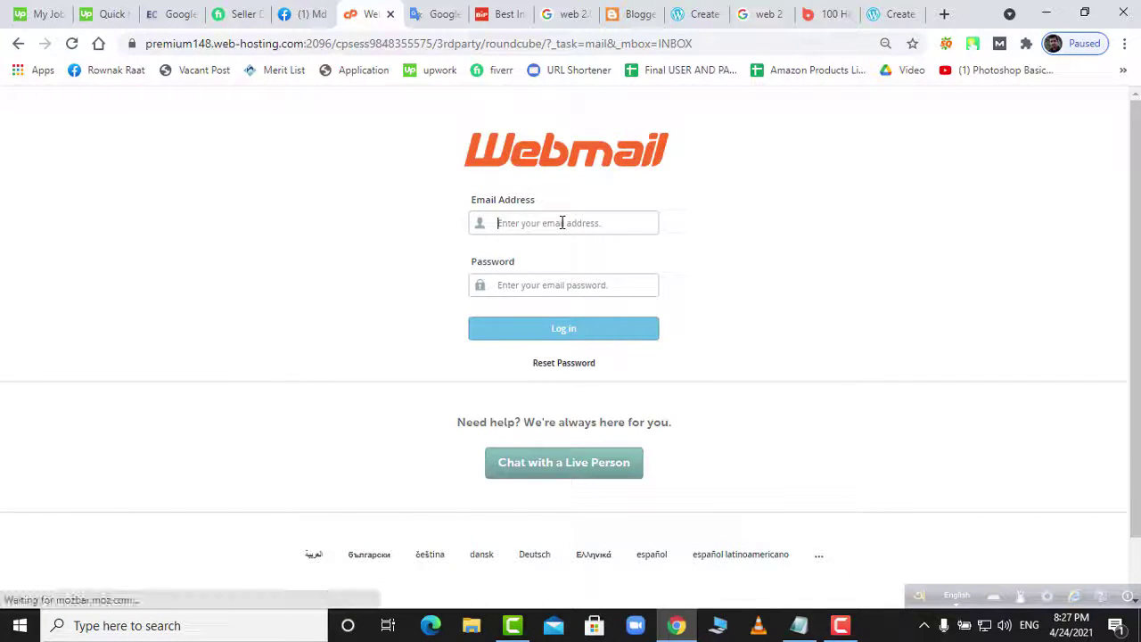
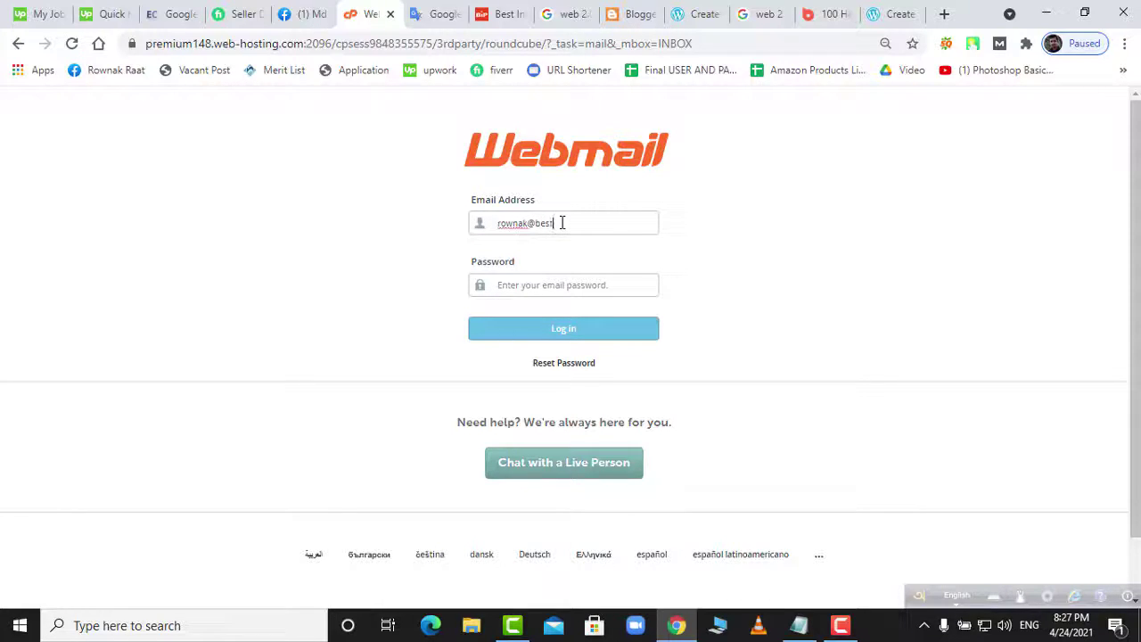
text(•••)
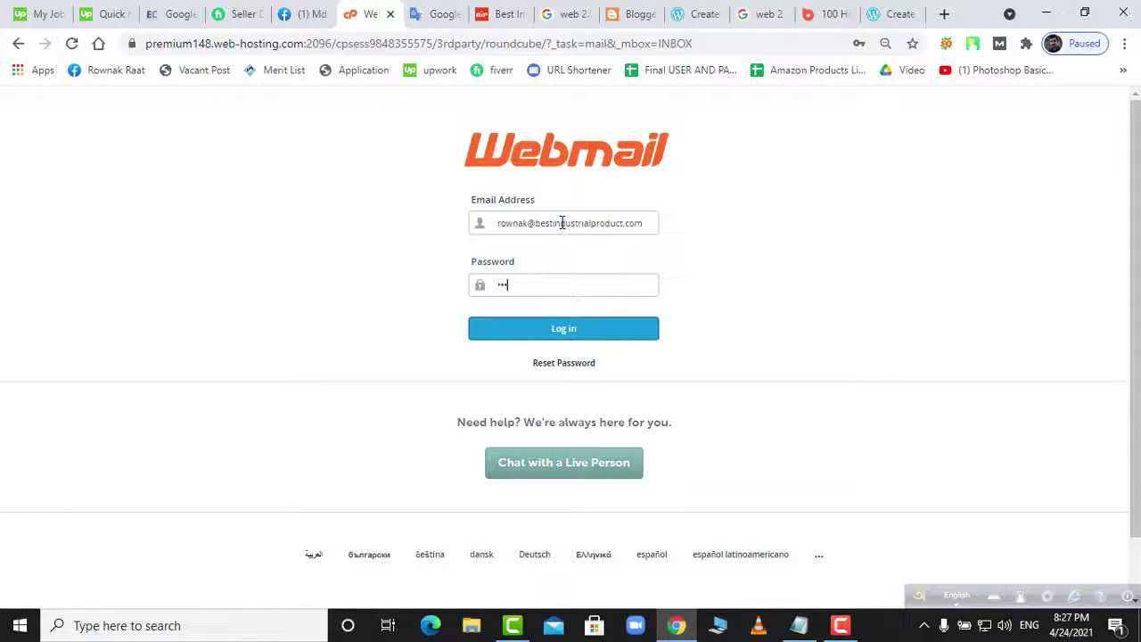
text(•••••••)
key(Return)
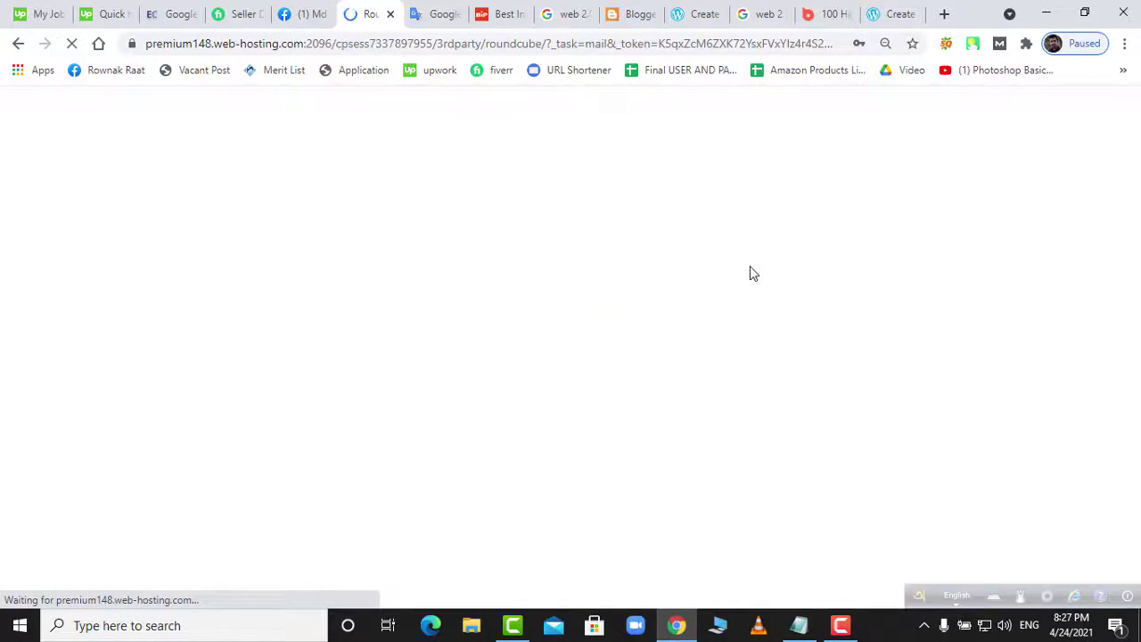
click(642, 14)
click(651, 15)
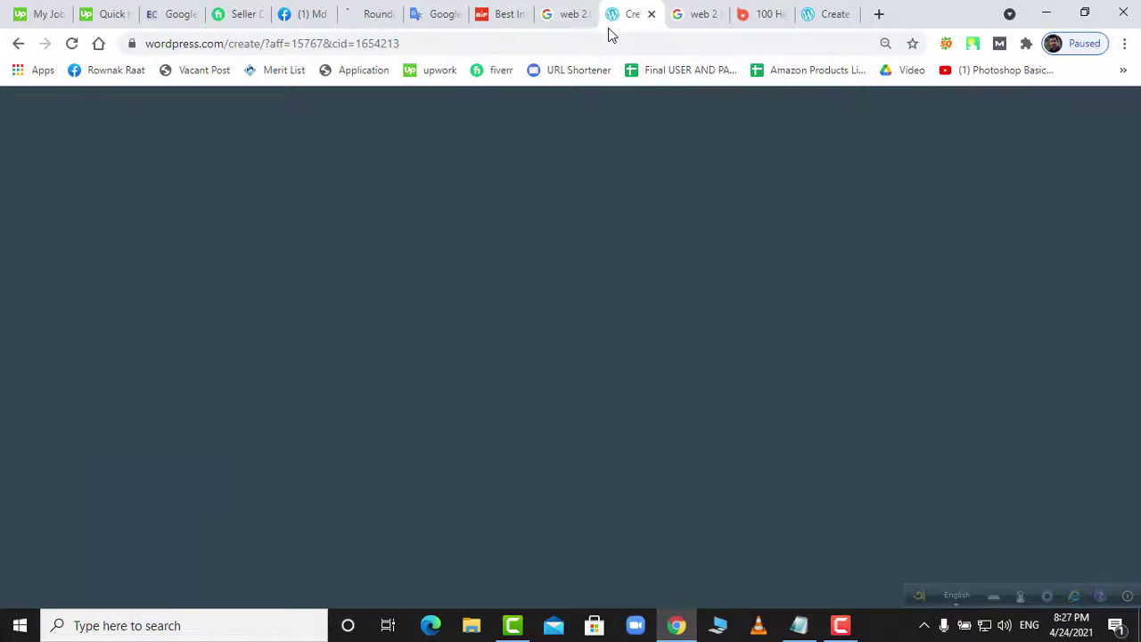
- Close the Blogger and backlinks search tabs and check the Best Industrial Product site
click(571, 14)
click(585, 14)
click(523, 18)
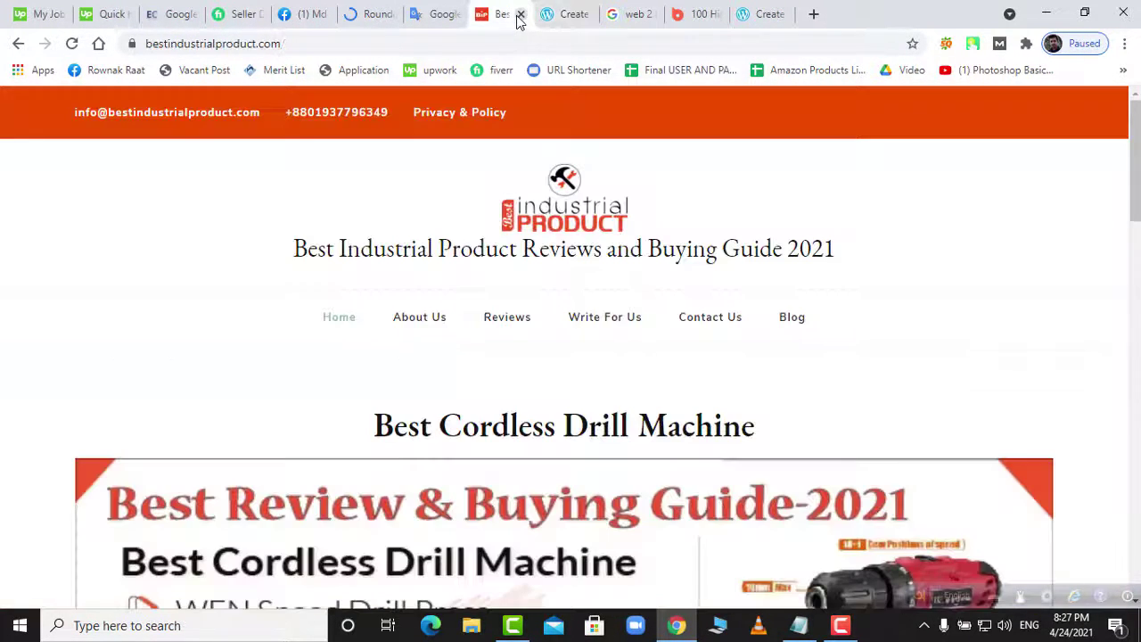
click(567, 16)
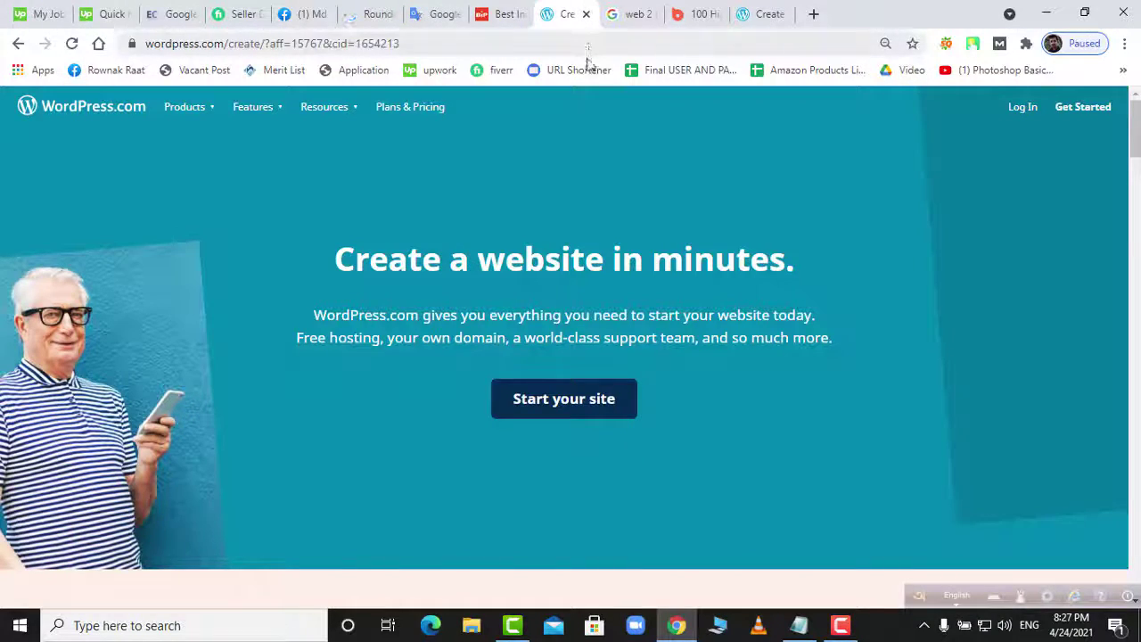
click(432, 16)
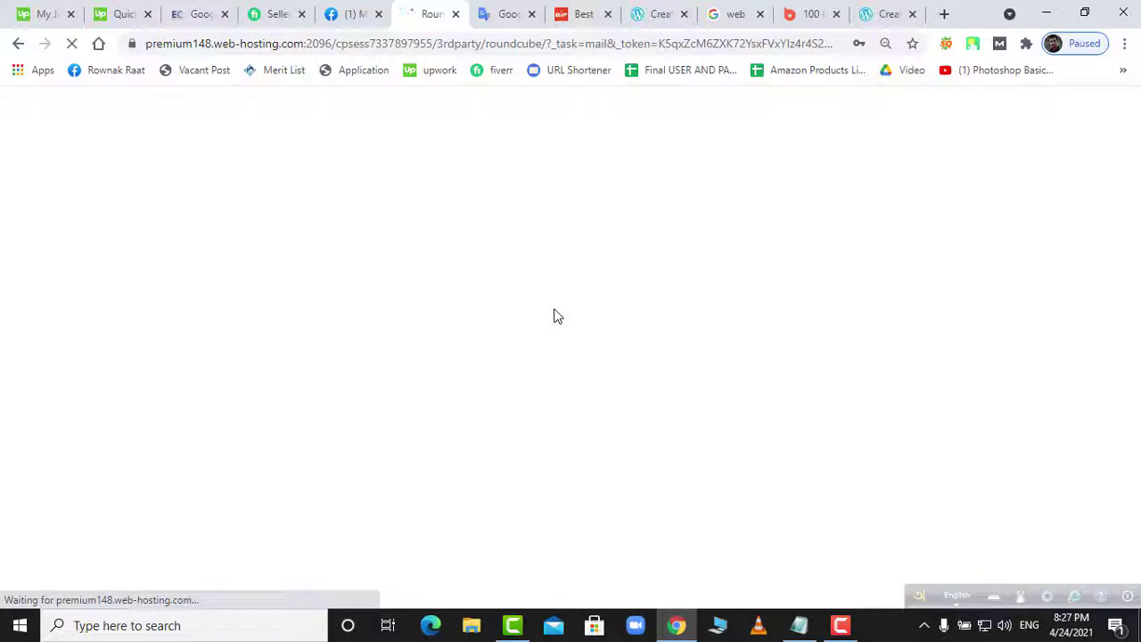
- Close the Facebook, exam-questions and web 2.0 search tabs, returning to the webmail inbox
click(378, 14)
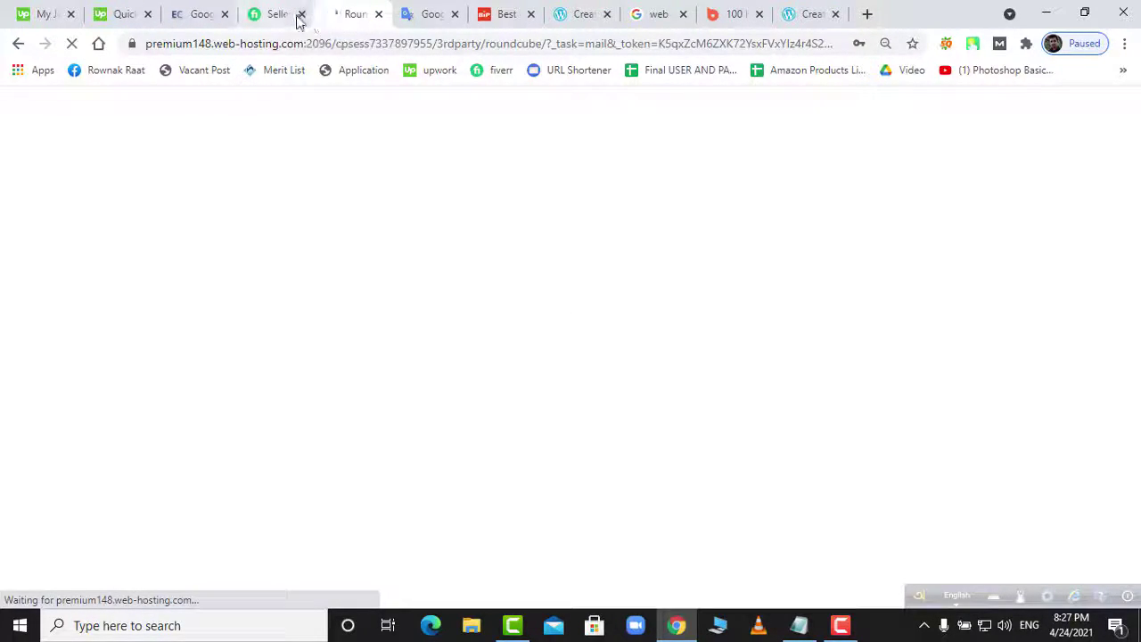
click(225, 15)
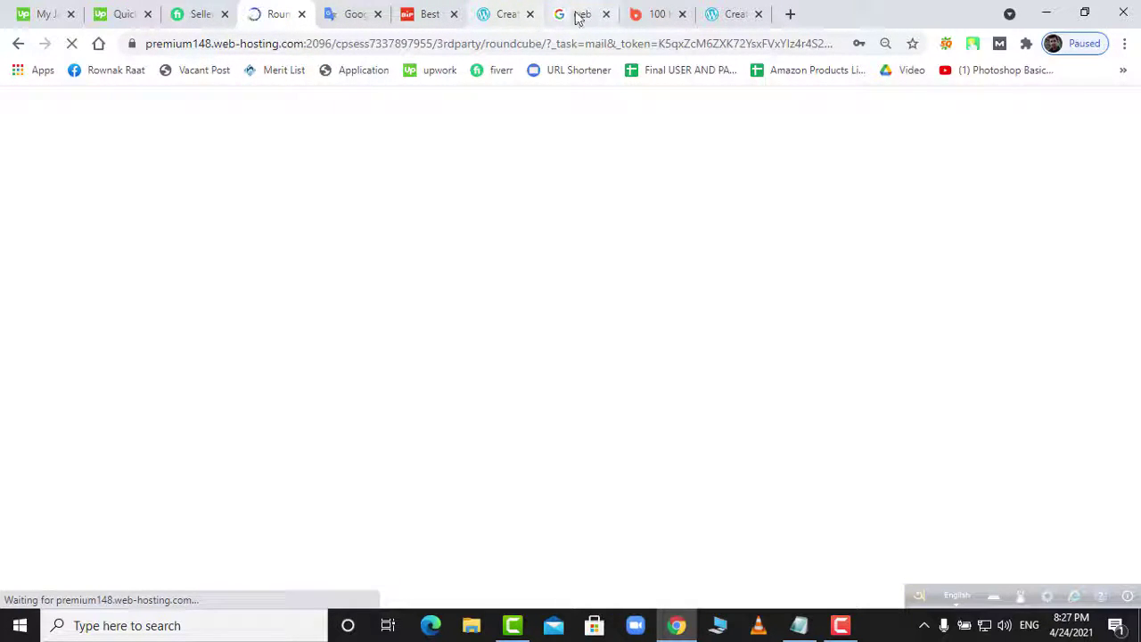
click(577, 16)
click(605, 15)
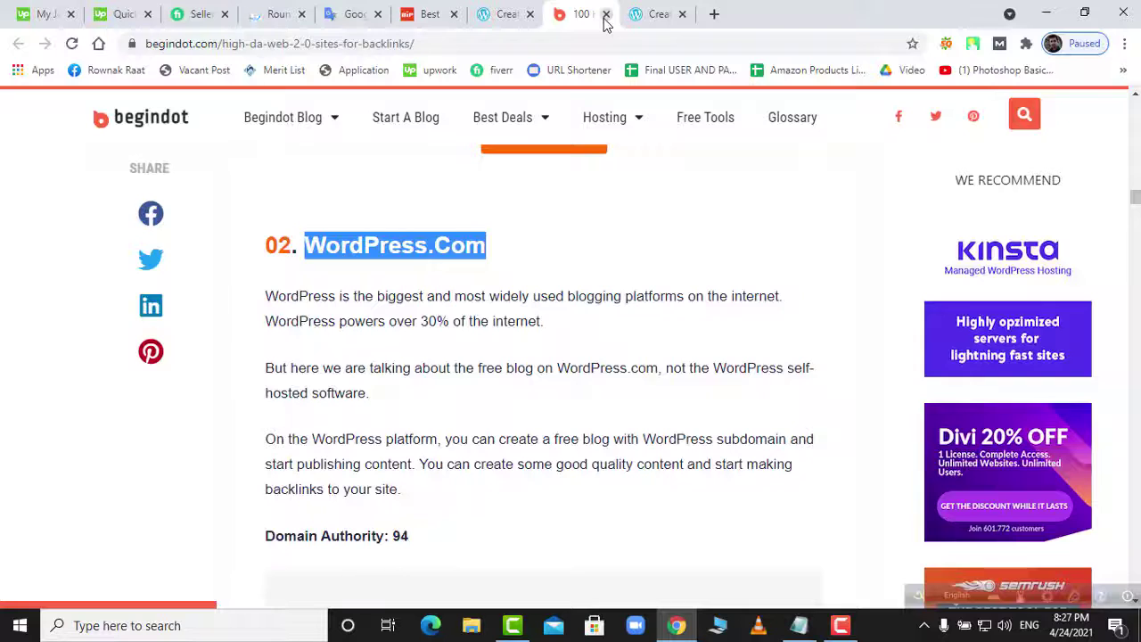
click(276, 16)
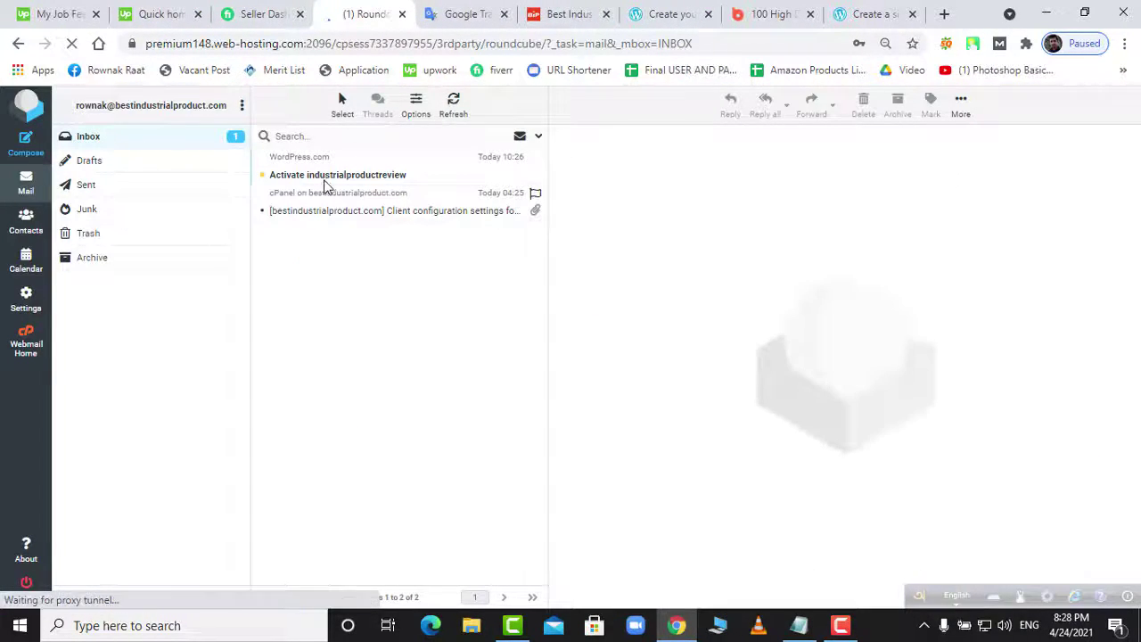
- Open the 'Activate industrialproductreview' email and confirm the WordPress.com address
click(365, 181)
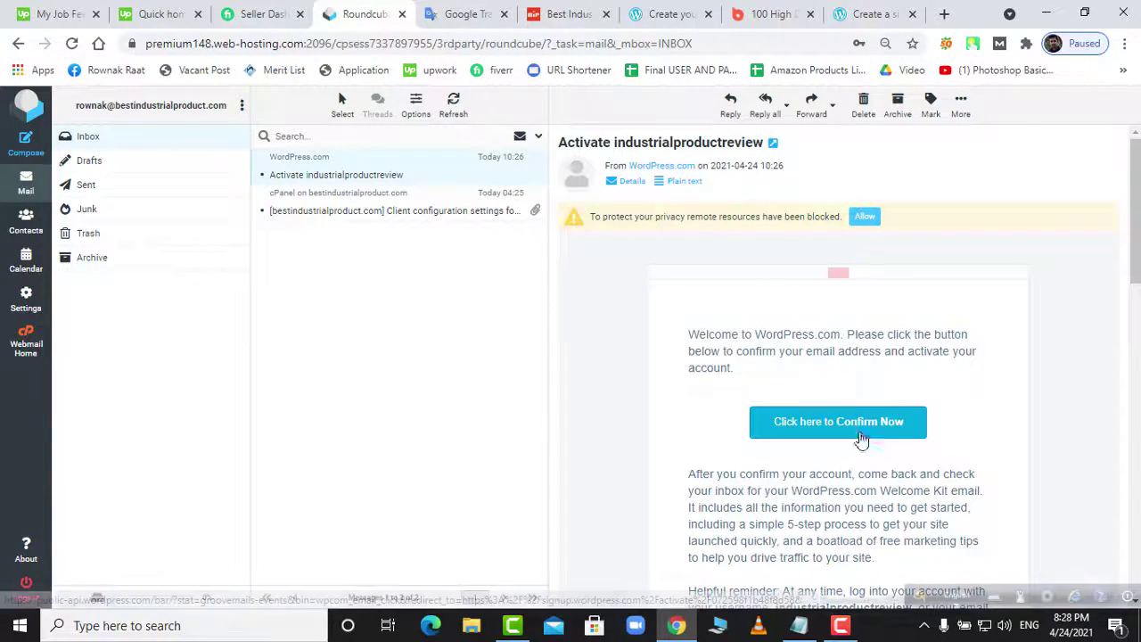
click(855, 423)
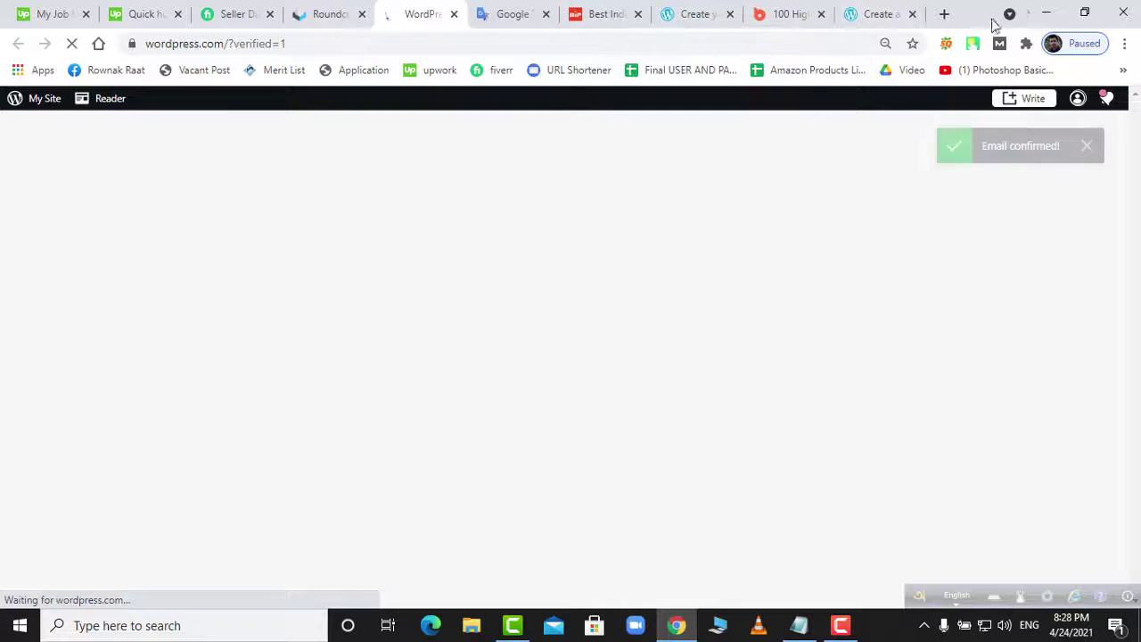
- Close the two leftover WordPress signup tabs and reorder the remaining browser tabs
click(913, 15)
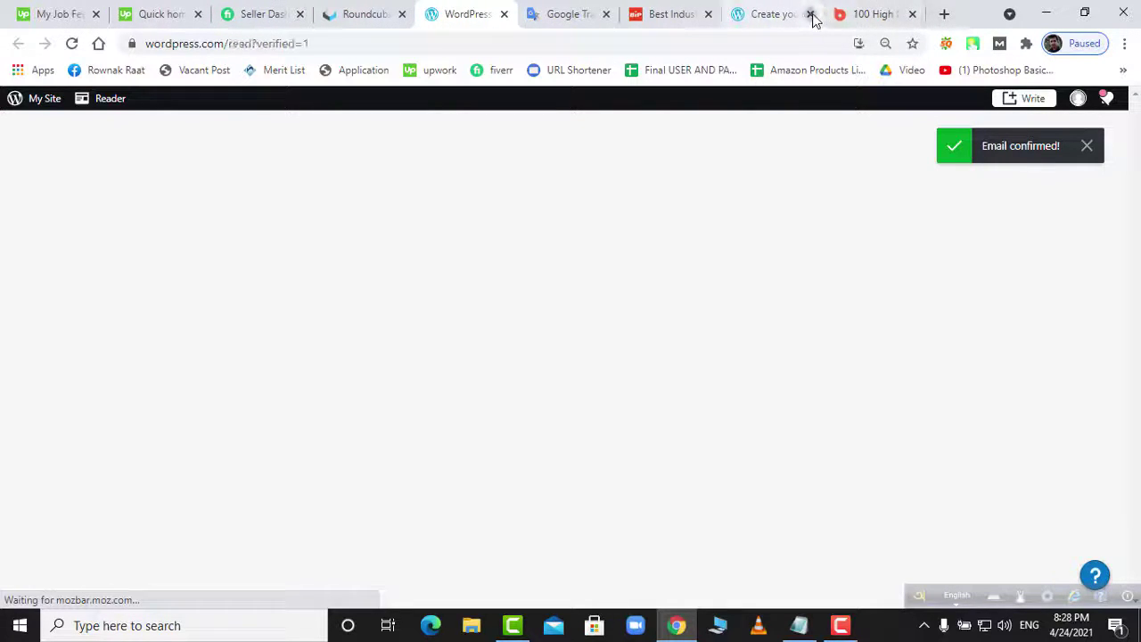
click(811, 14)
drag(748, 15, 777, 23)
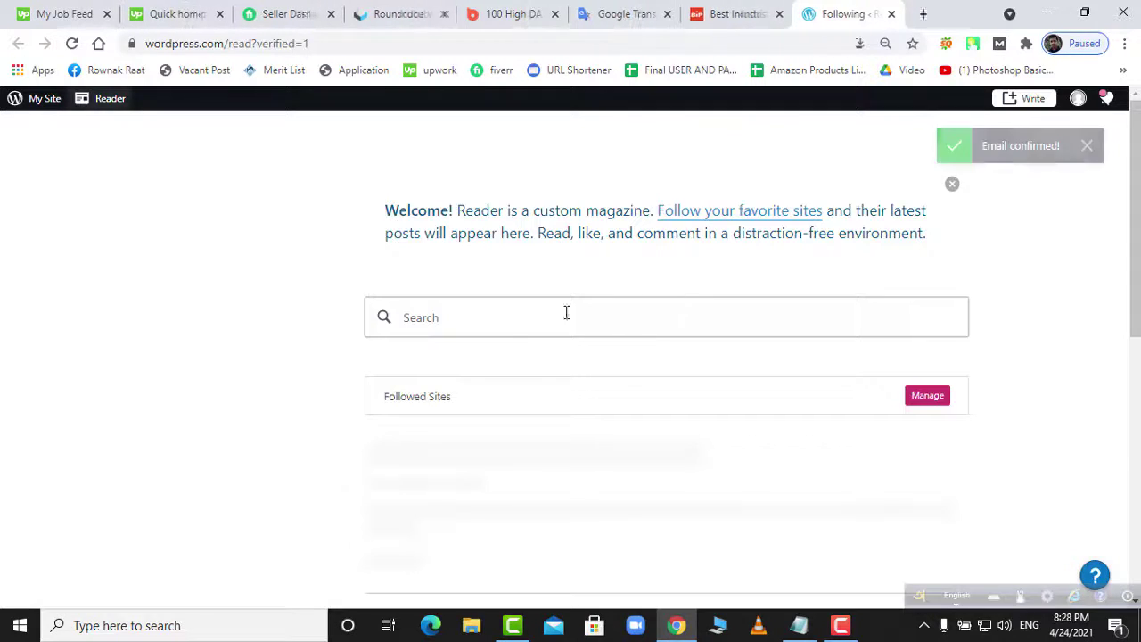
- Dismiss the 'Email confirmed!' notice, browse the Reader feed, then go to My Site
click(1087, 146)
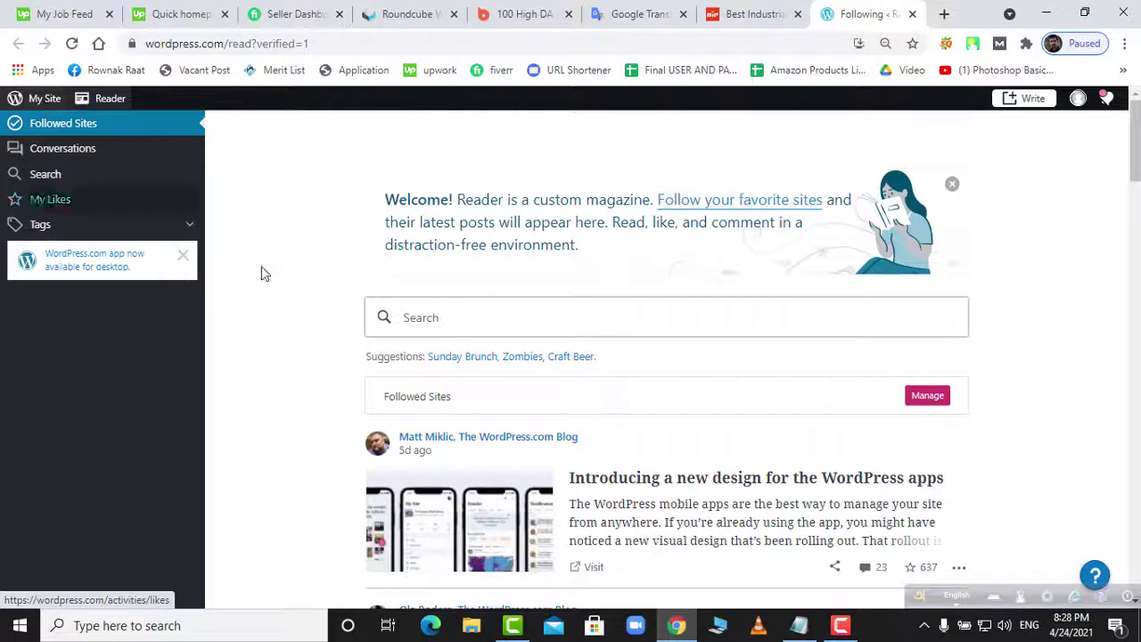
scroll(379, 327, down, 7)
scroll(380, 326, down, 5)
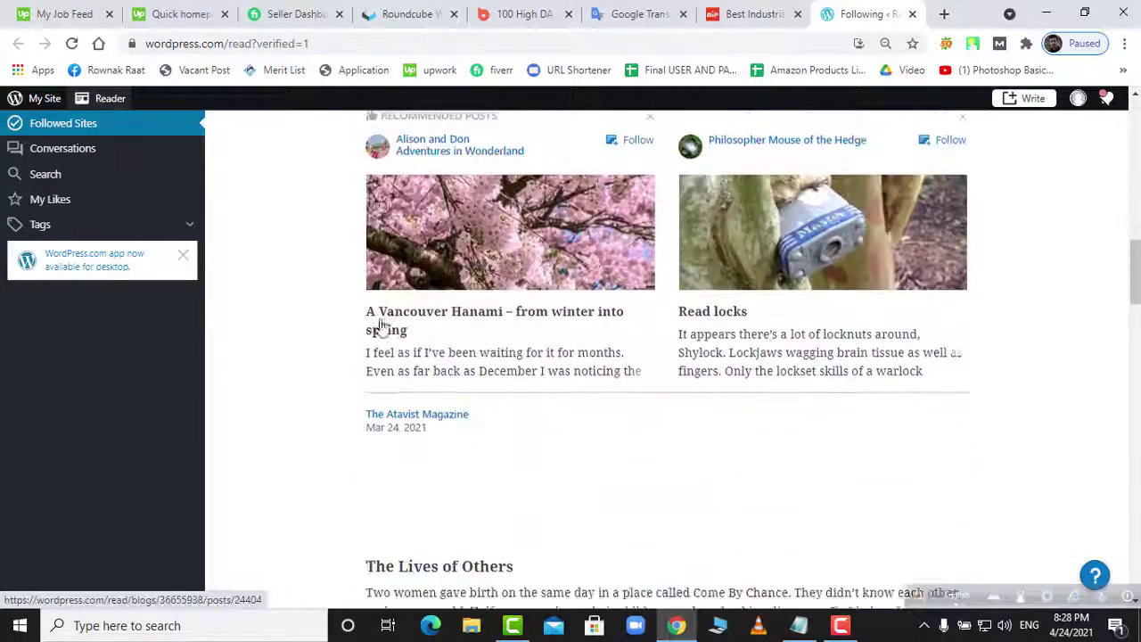
click(62, 123)
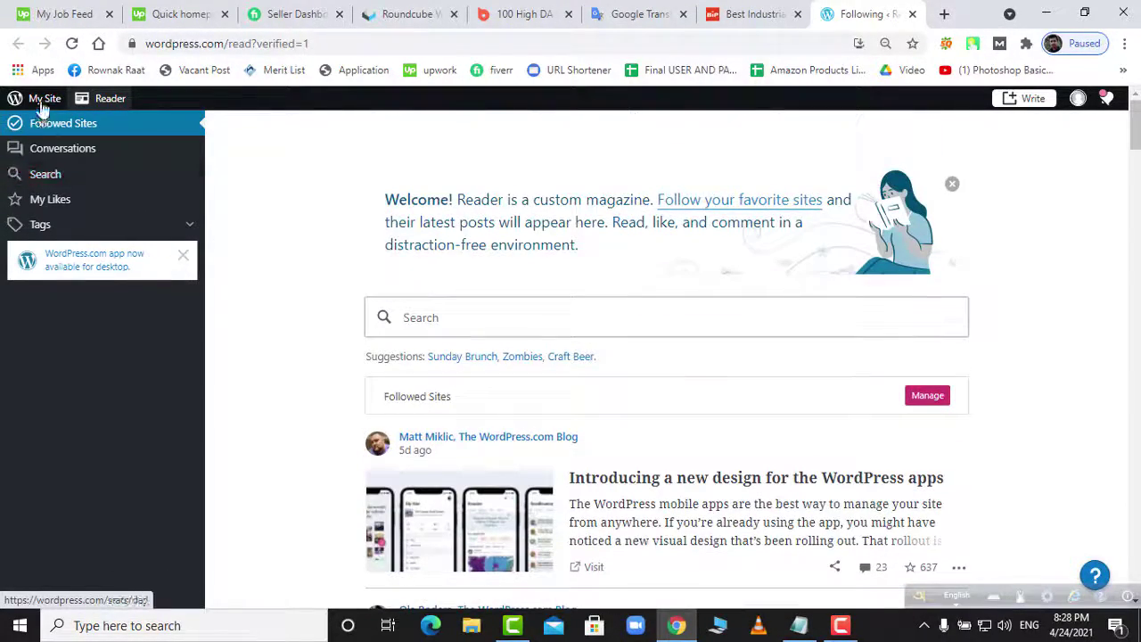
click(41, 100)
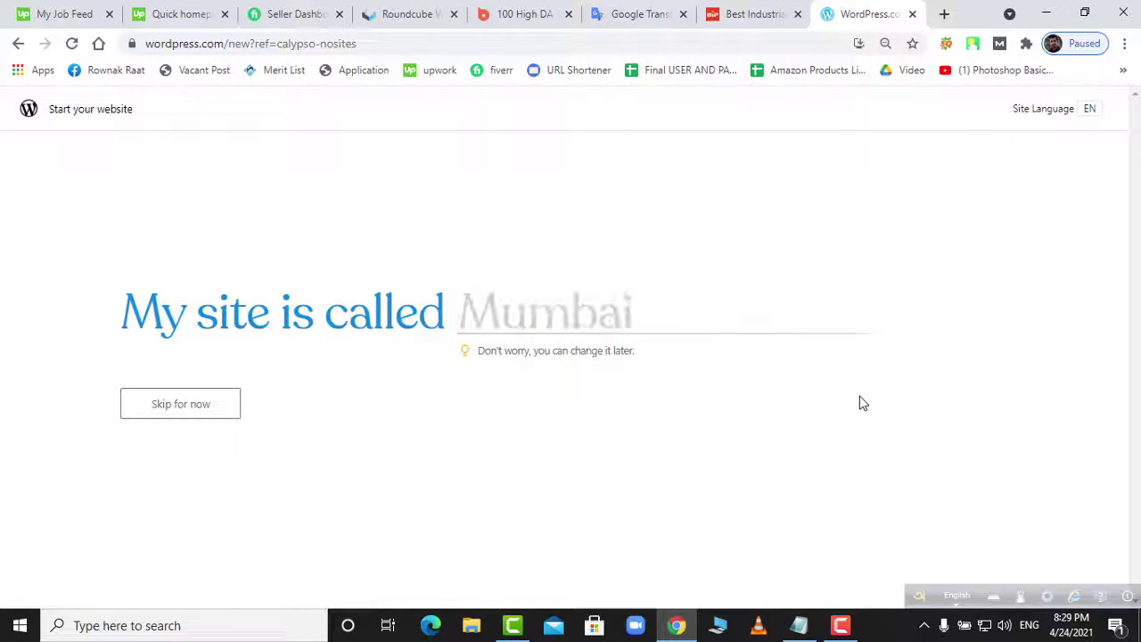
- Enter 'industrialproductreview' as the site name and continue to domain selection
text(ind)
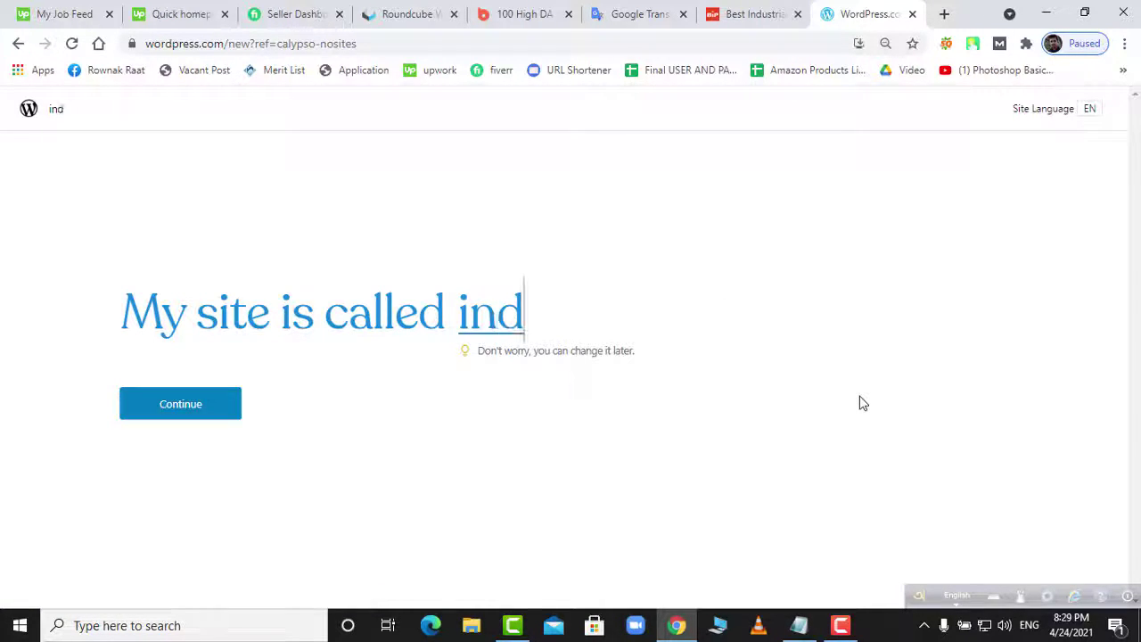
text(ustrial)
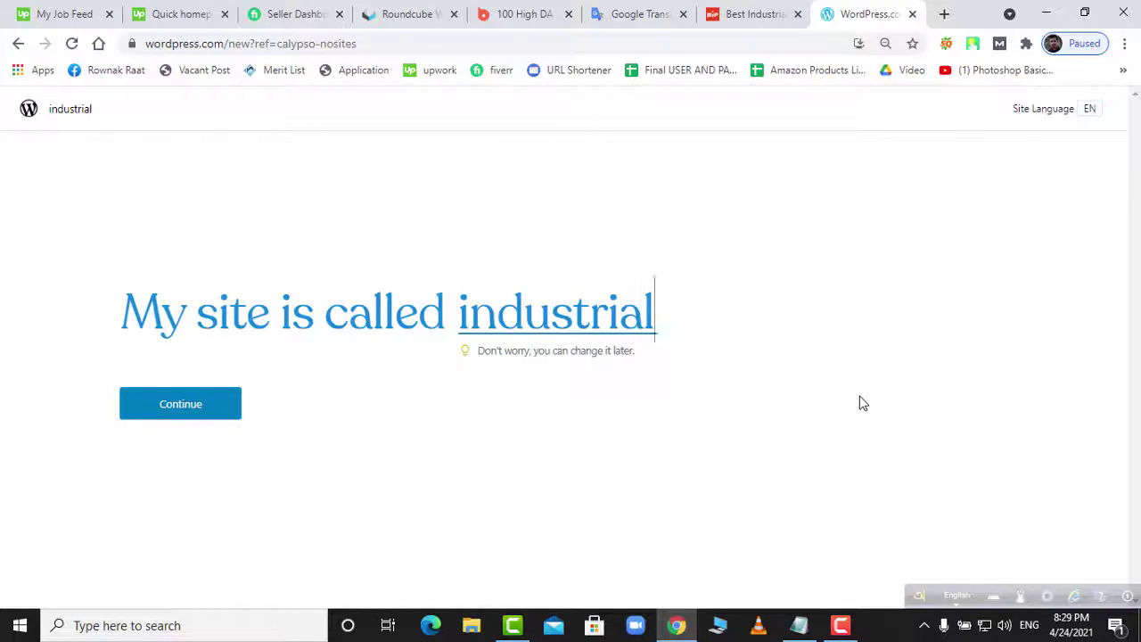
text(prod)
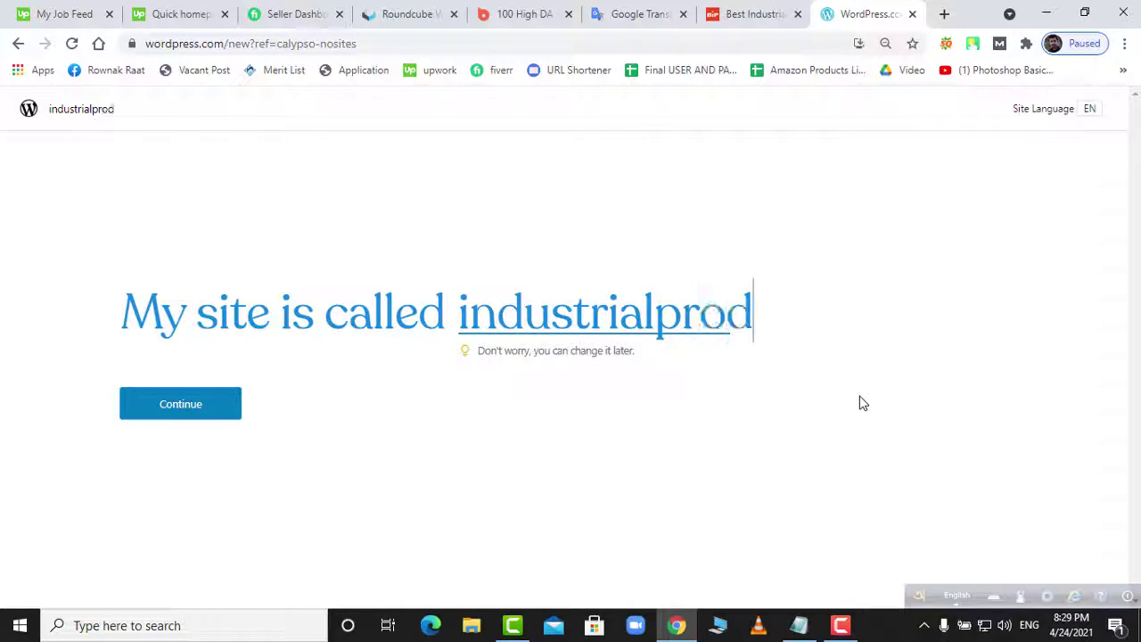
text(uctrev)
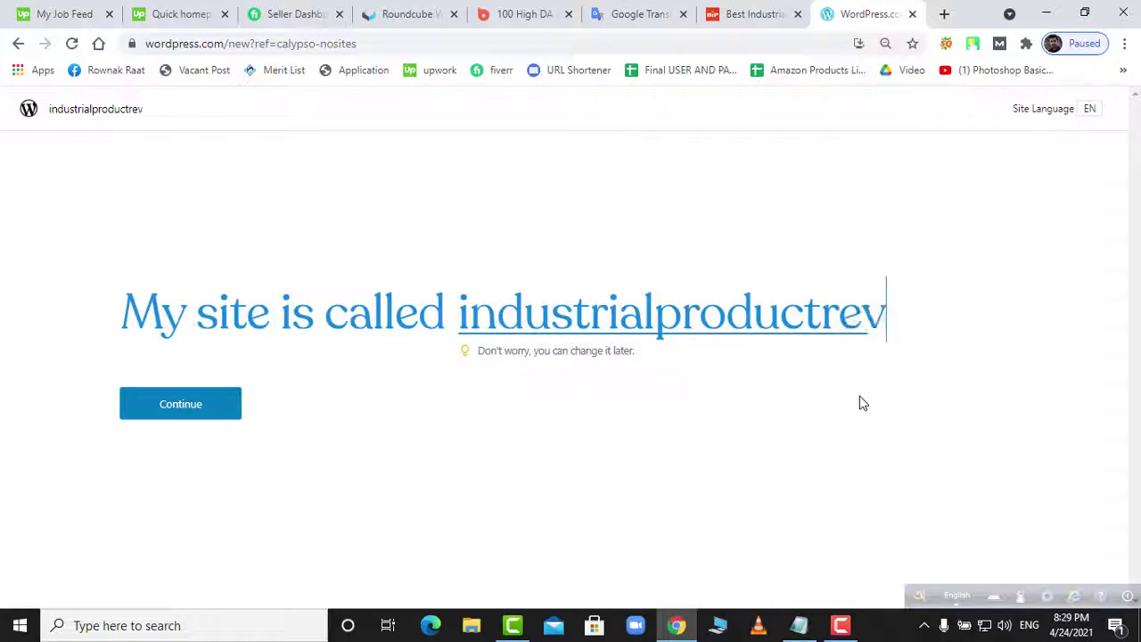
text(iew)
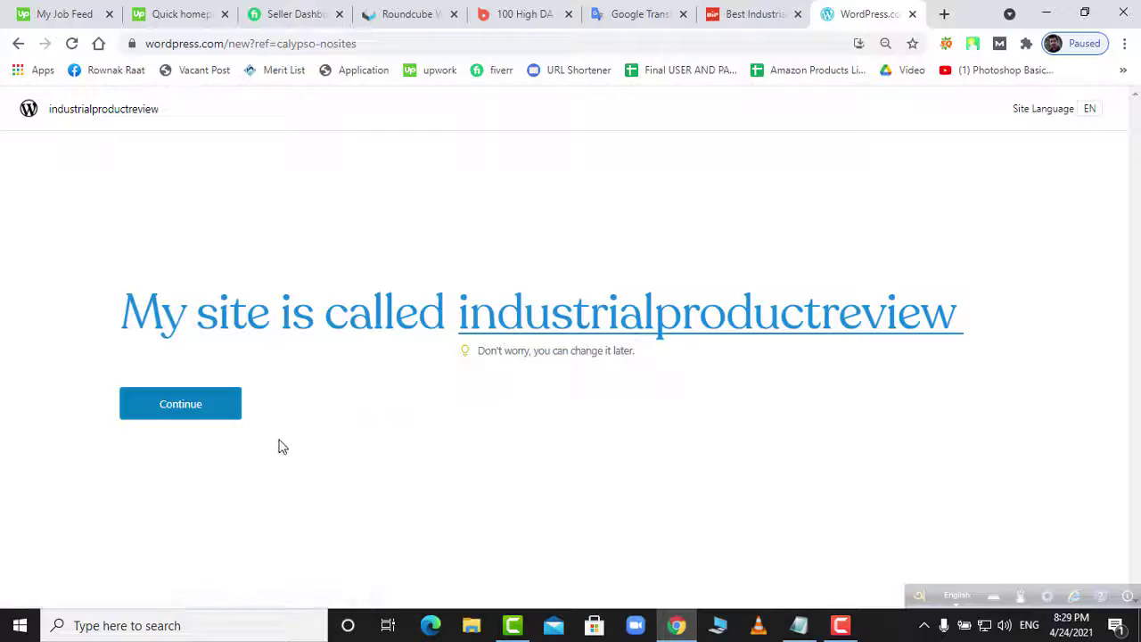
click(198, 412)
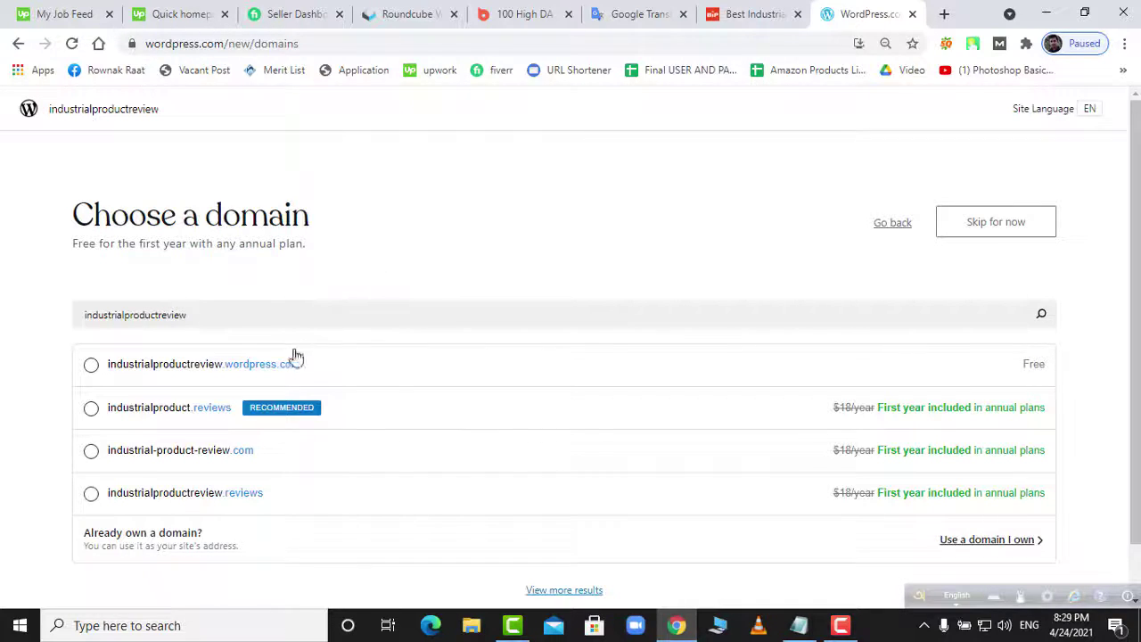
- Take the free industrialproductreview.wordpress.com address as the site's domain
click(270, 371)
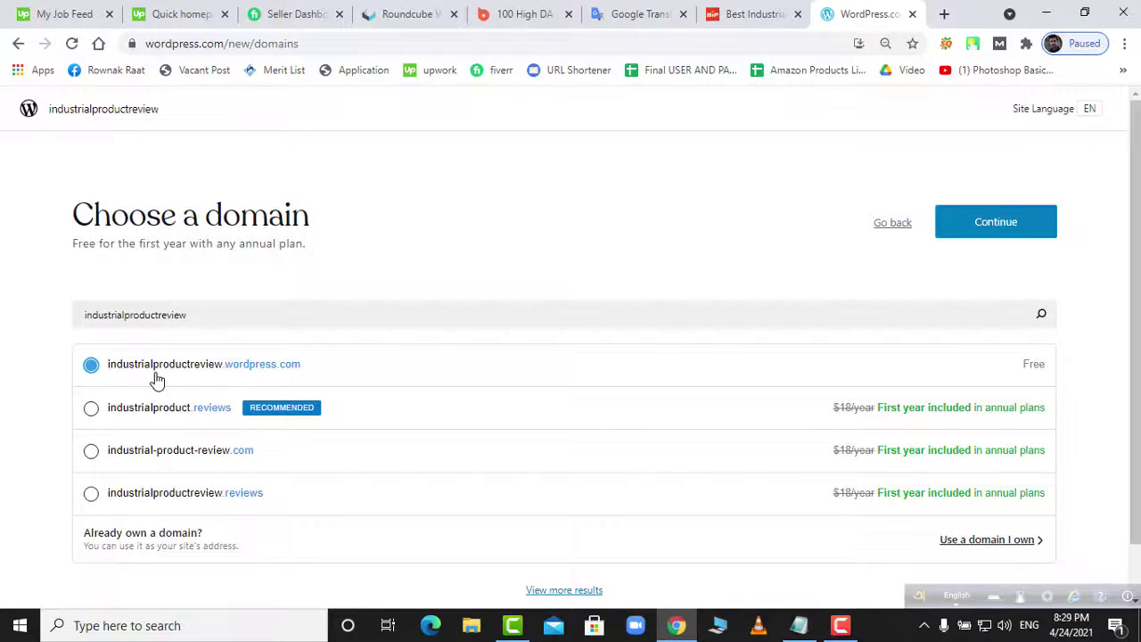
click(981, 232)
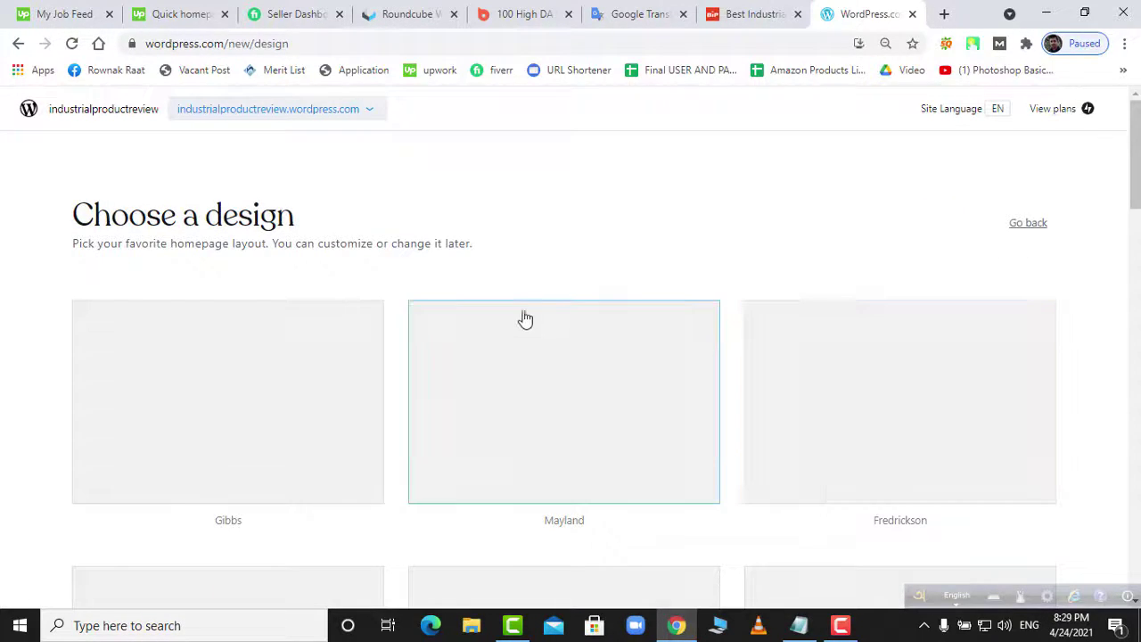
- Browse the design previews and pick the Barnsbury design for the site
scroll(434, 381, down, 1)
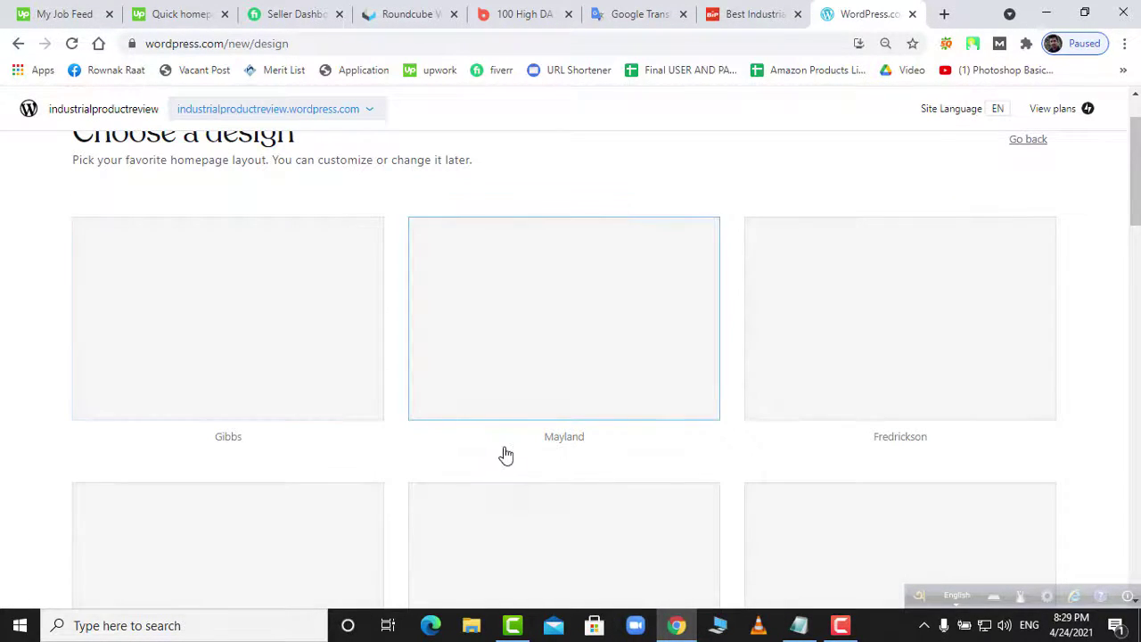
scroll(513, 457, up, 1)
scroll(704, 273, down, 8)
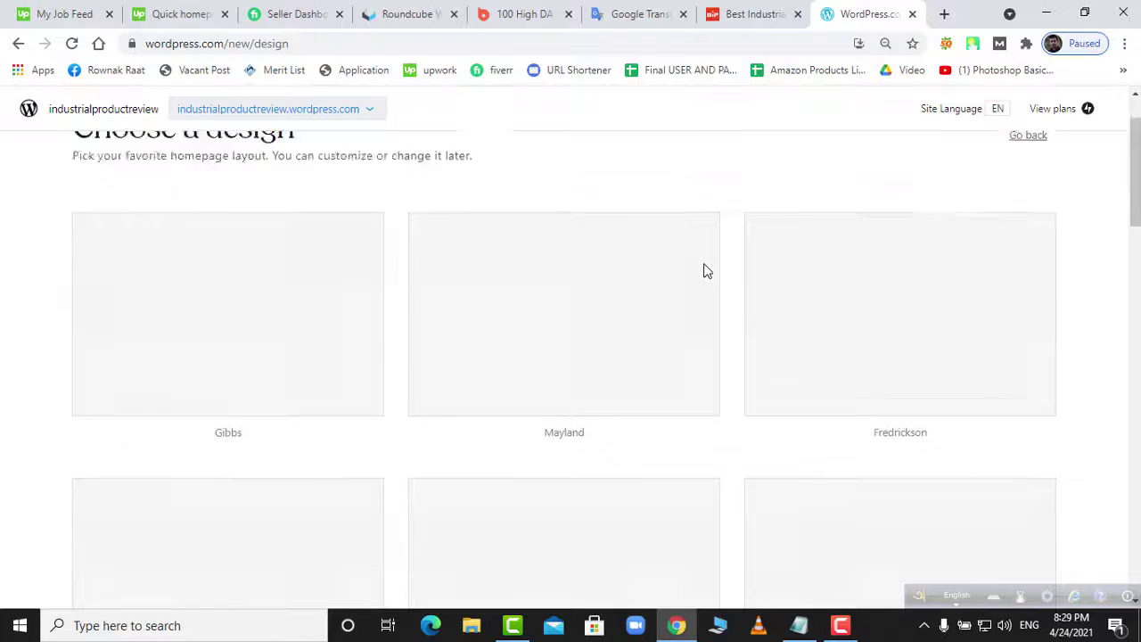
scroll(708, 271, up, 9)
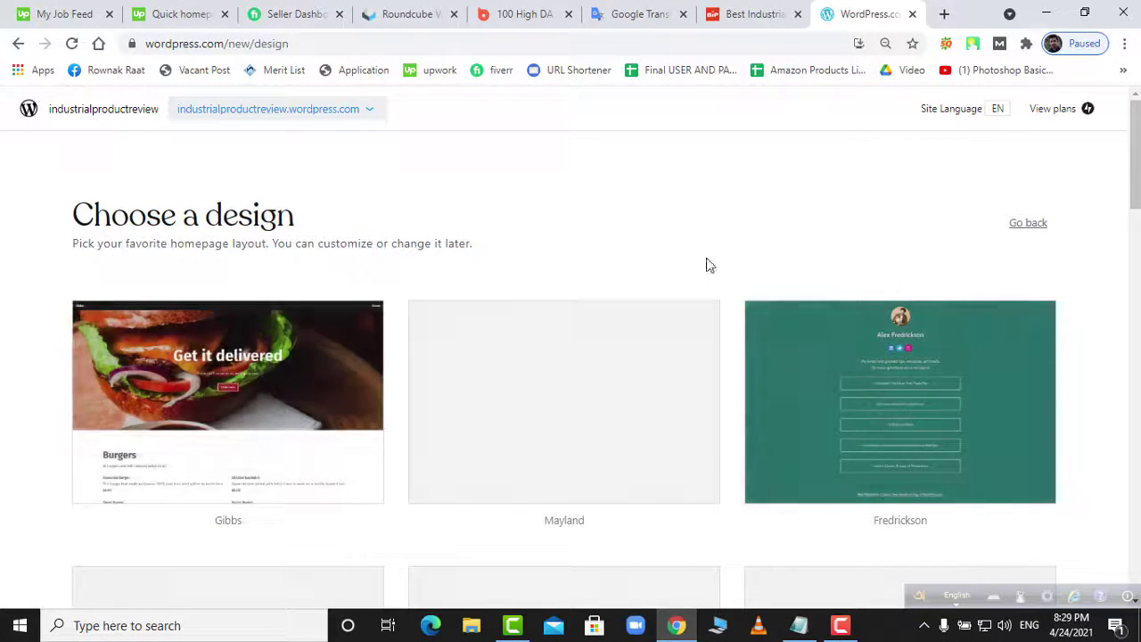
scroll(662, 247, down, 2)
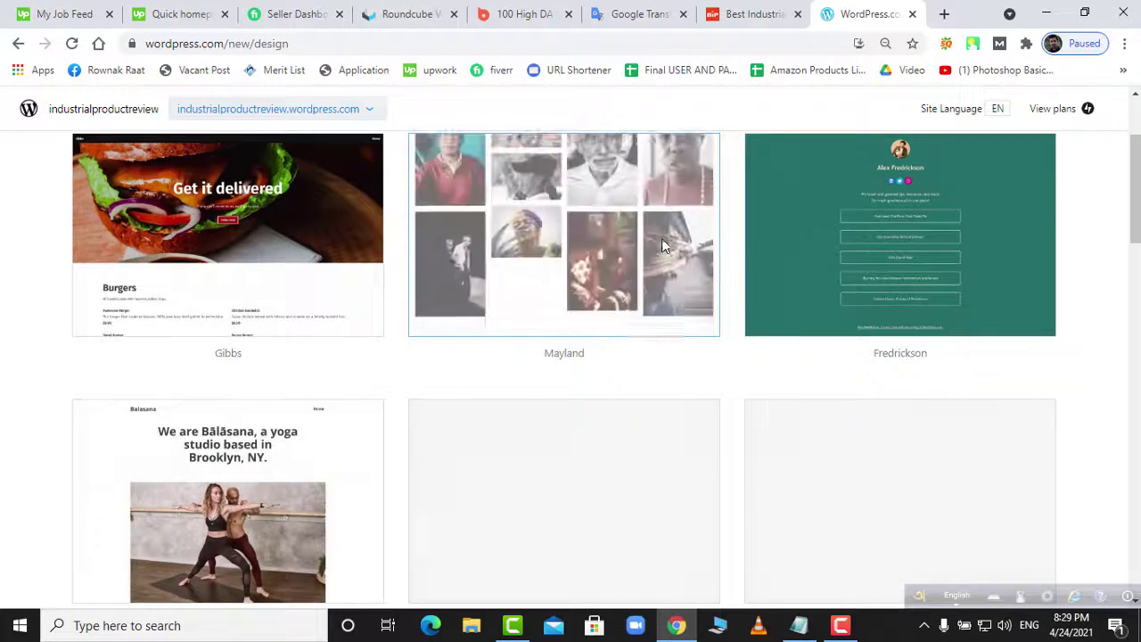
scroll(662, 242, down, 4)
scroll(664, 247, up, 3)
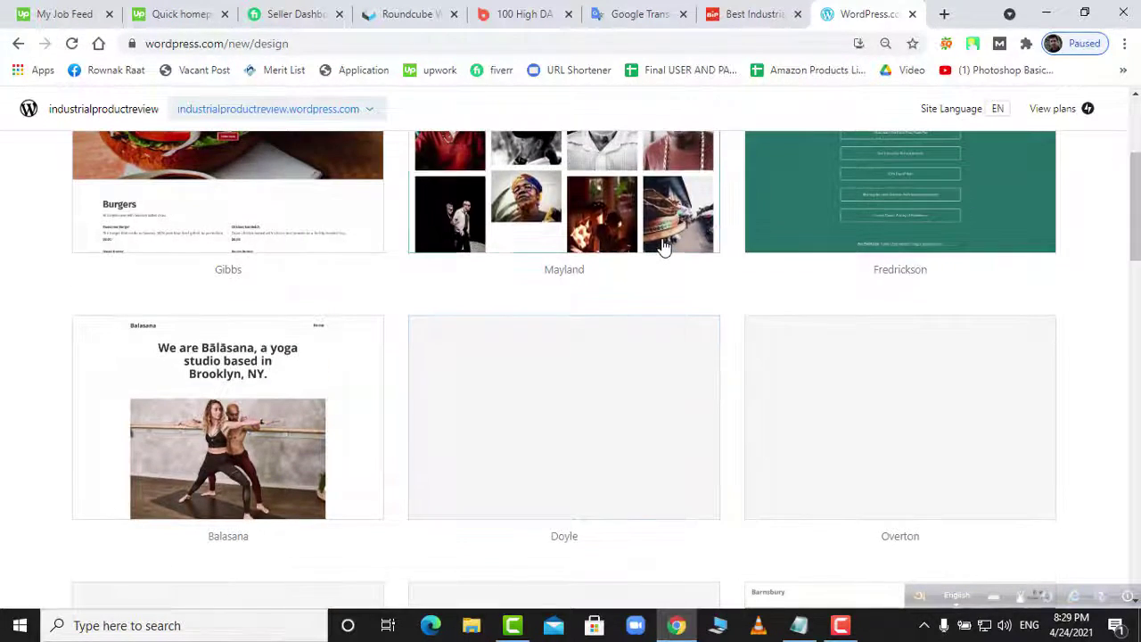
scroll(664, 247, down, 6)
scroll(663, 247, up, 3)
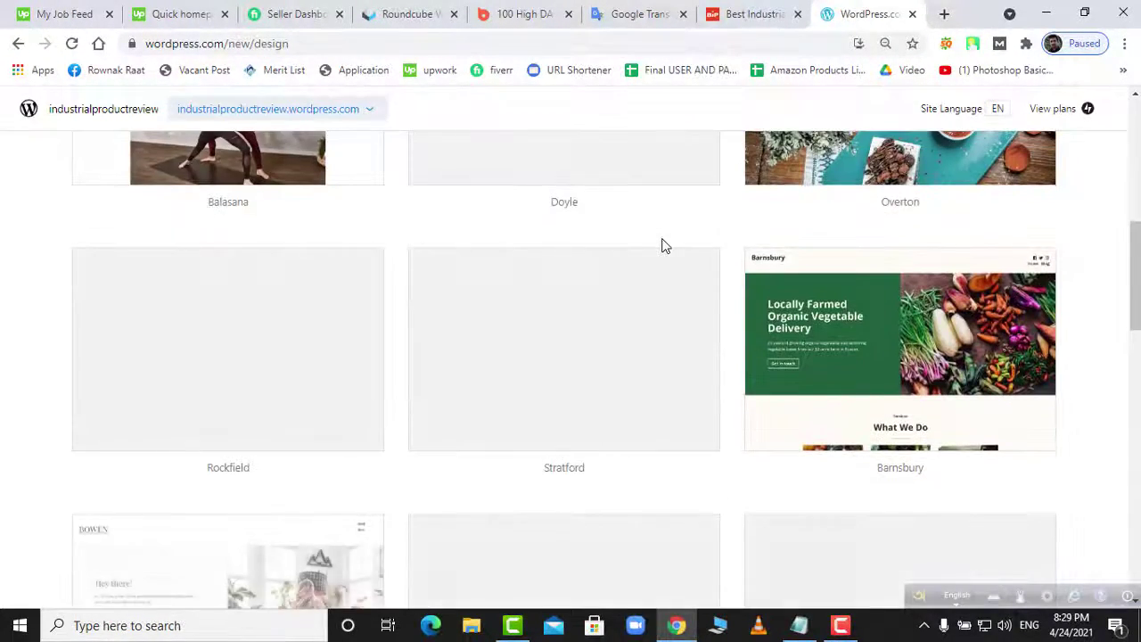
scroll(663, 247, down, 1)
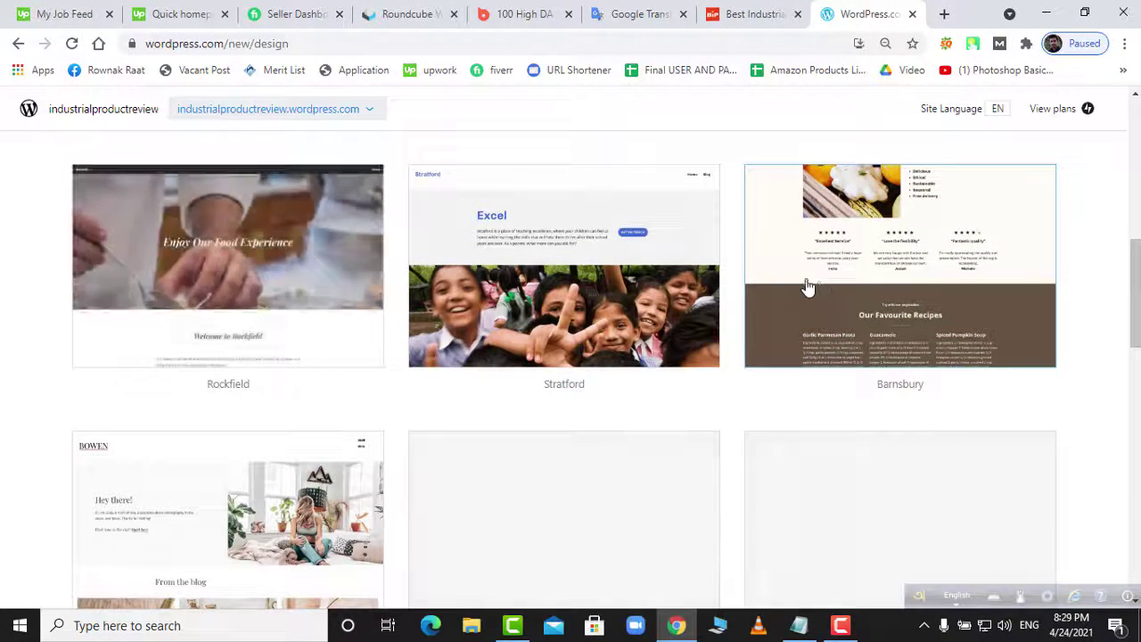
click(819, 288)
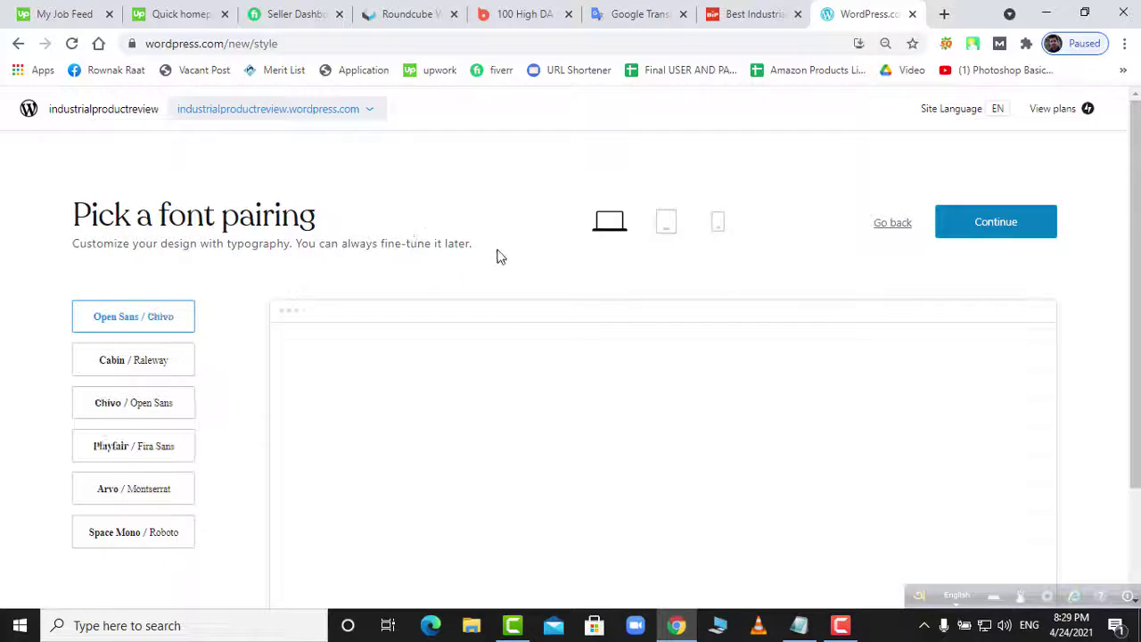
- Apply the Space Mono / Roboto font pairing and scroll through its preview
scroll(214, 295, down, 2)
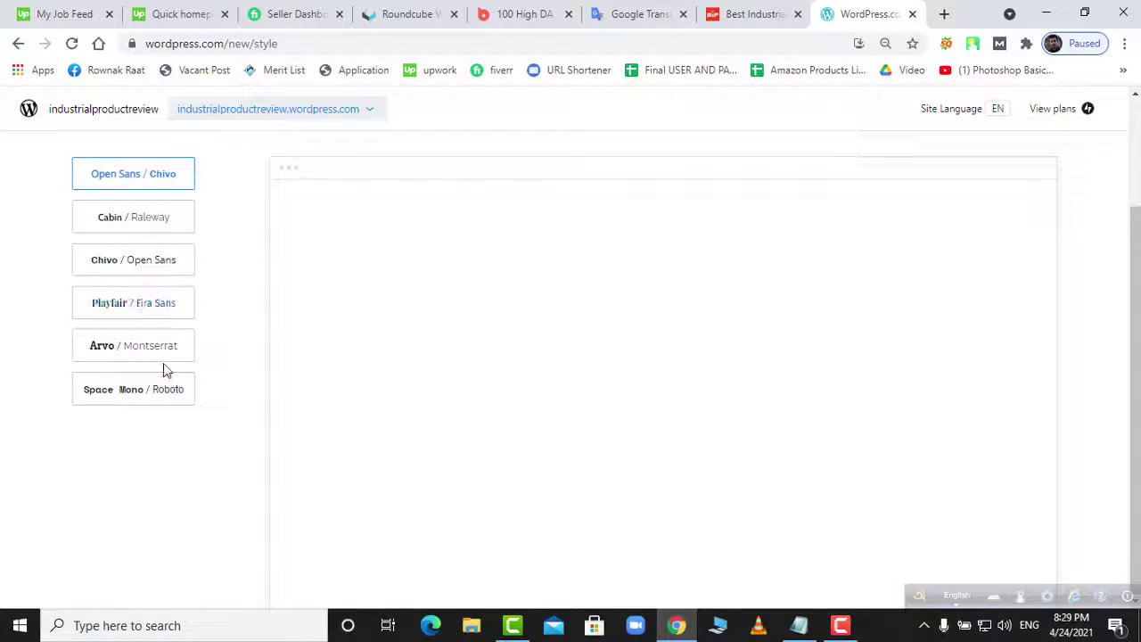
scroll(133, 347, up, 1)
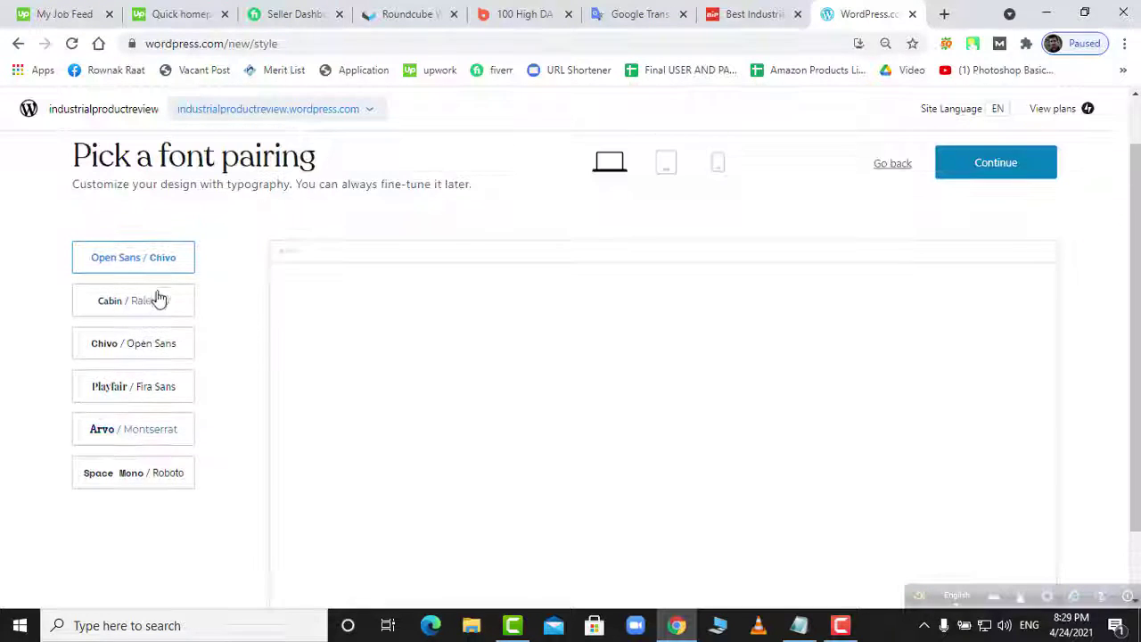
click(143, 475)
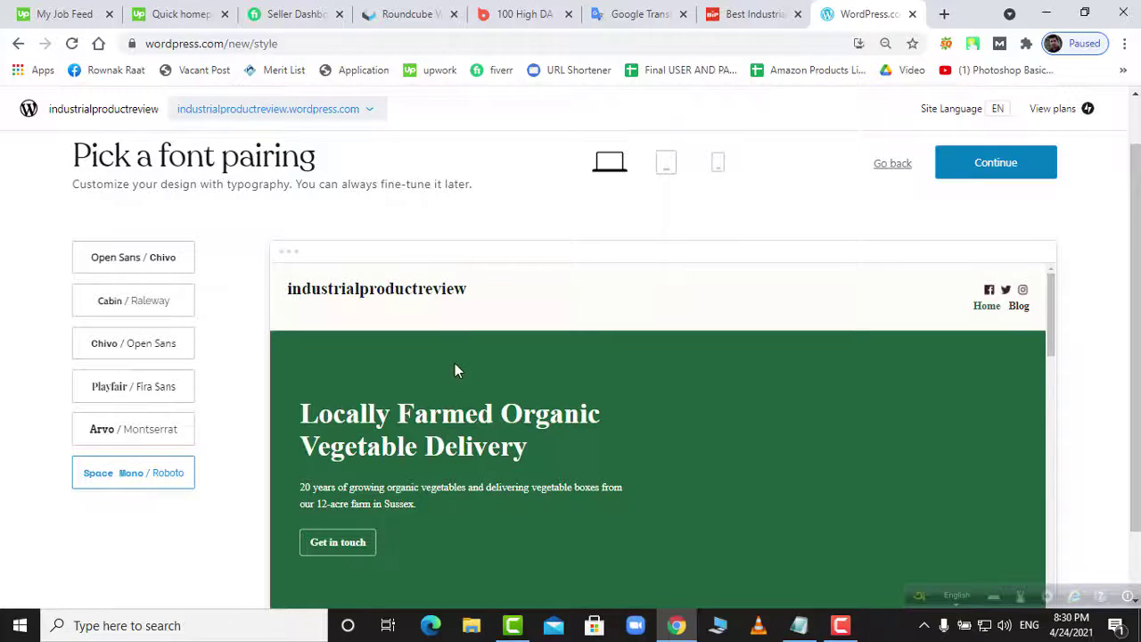
scroll(455, 361, down, 2)
scroll(455, 360, down, 9)
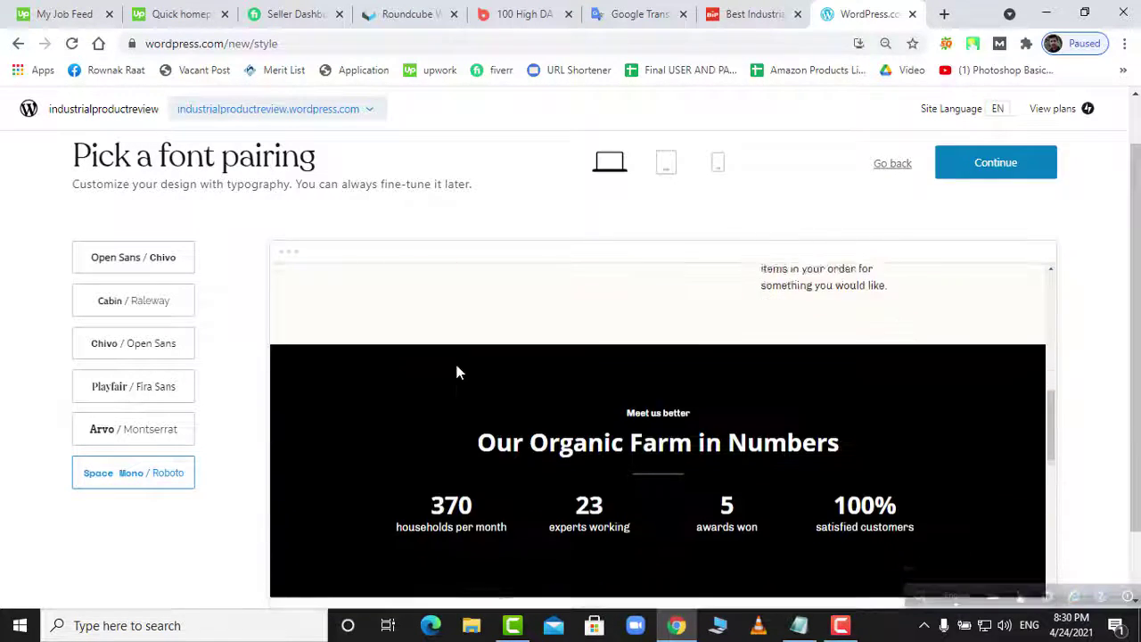
scroll(459, 367, down, 7)
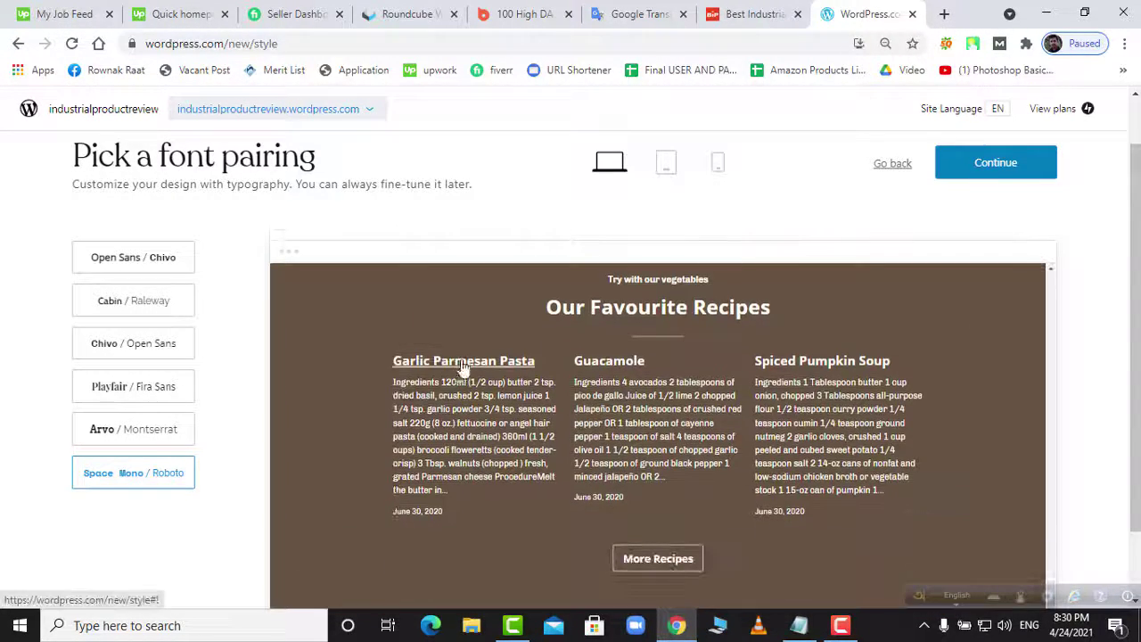
- Preview the site at tablet, mobile and desktop widths, then confirm the font pairing
click(667, 164)
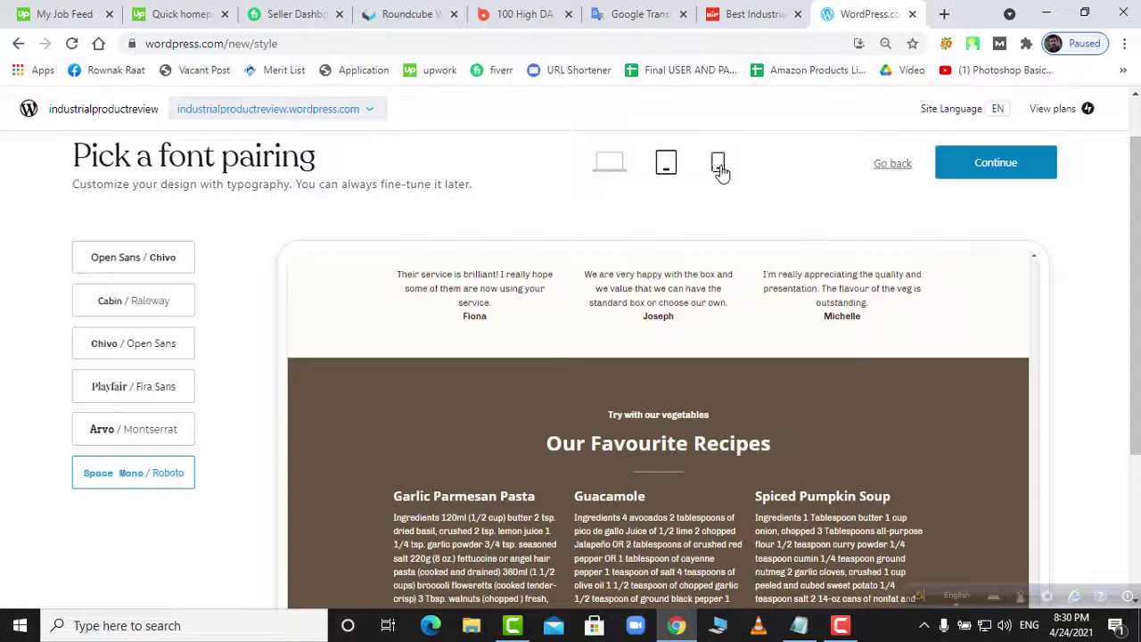
click(718, 164)
click(611, 163)
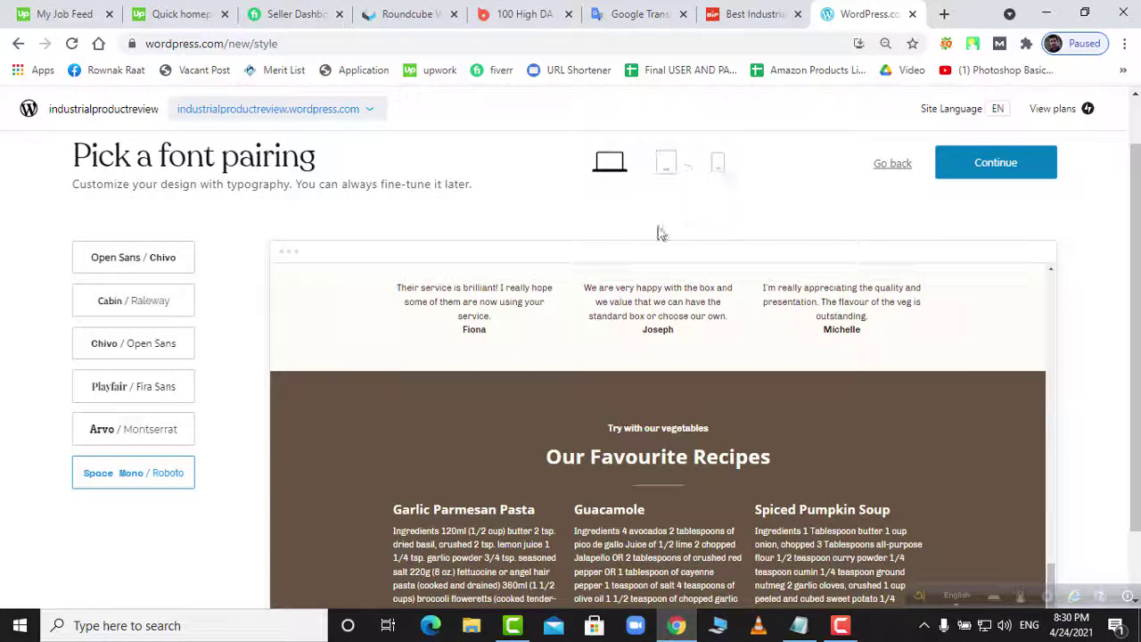
scroll(602, 268, down, 1)
scroll(752, 240, up, 15)
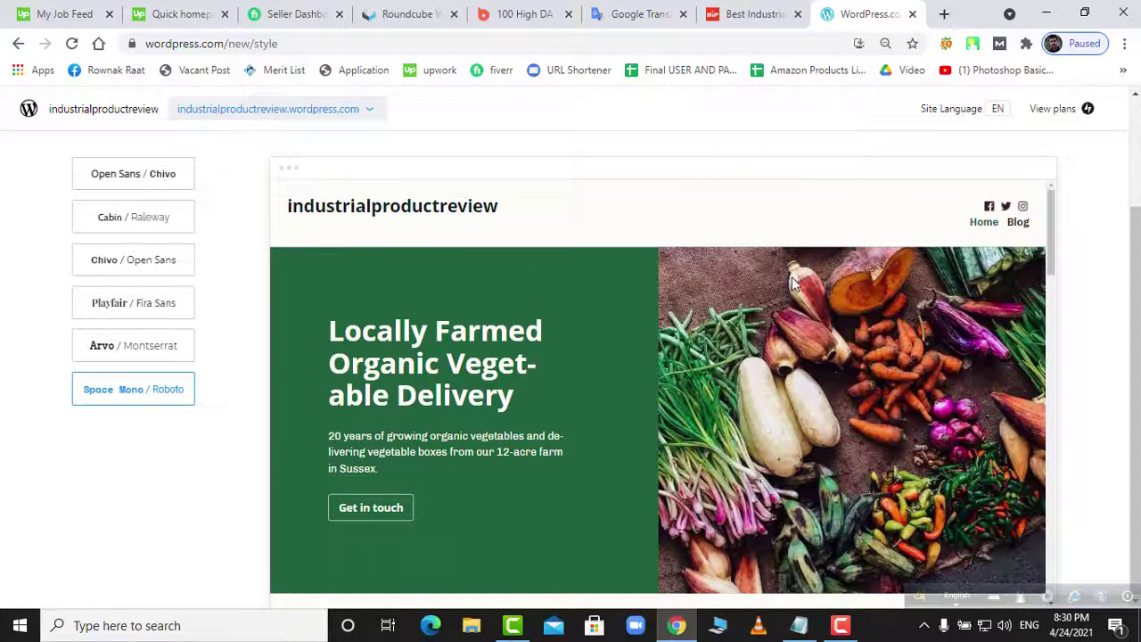
scroll(627, 341, down, 5)
scroll(777, 387, down, 10)
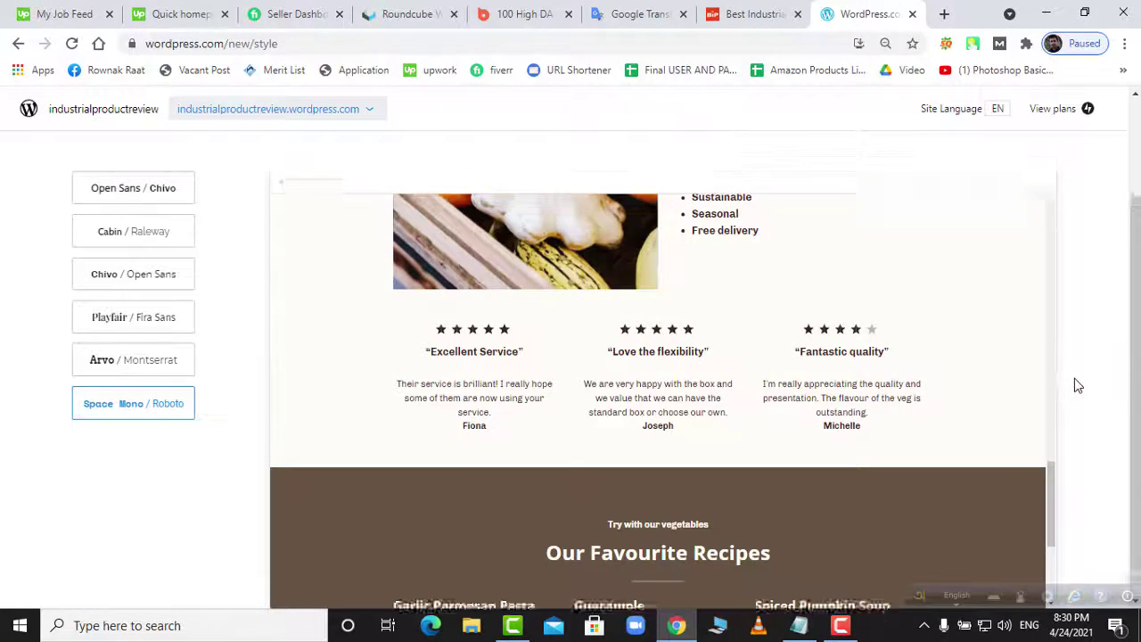
scroll(1075, 378, up, 2)
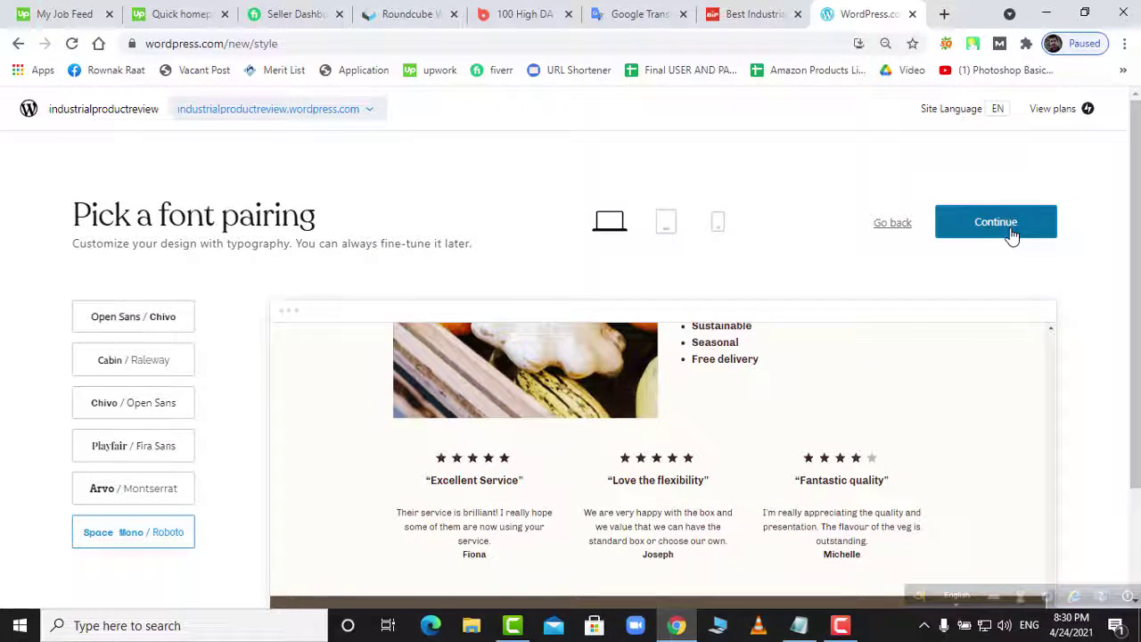
click(1009, 233)
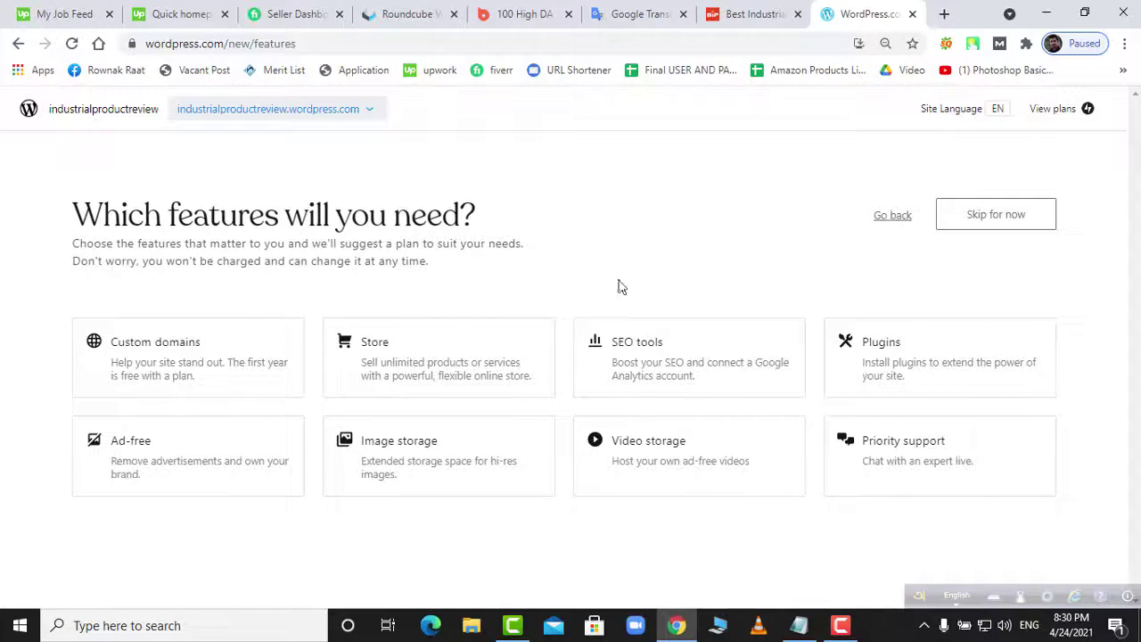
- Mark SEO tools, Plugins, Image storage, Video storage, Custom domains and Store as needed features
click(677, 375)
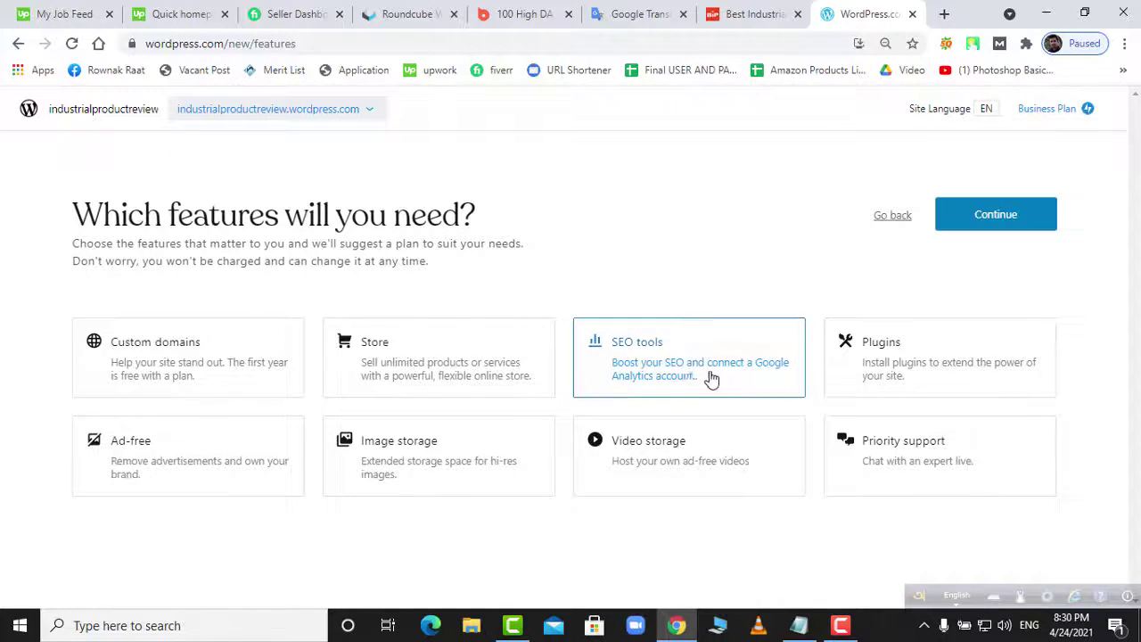
click(882, 382)
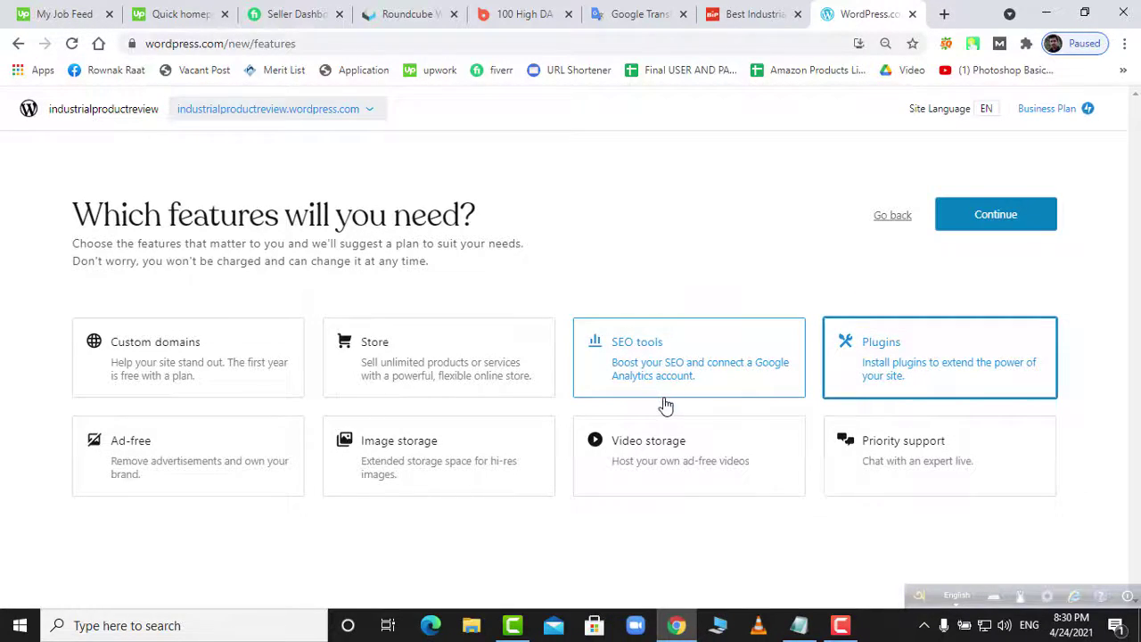
click(409, 470)
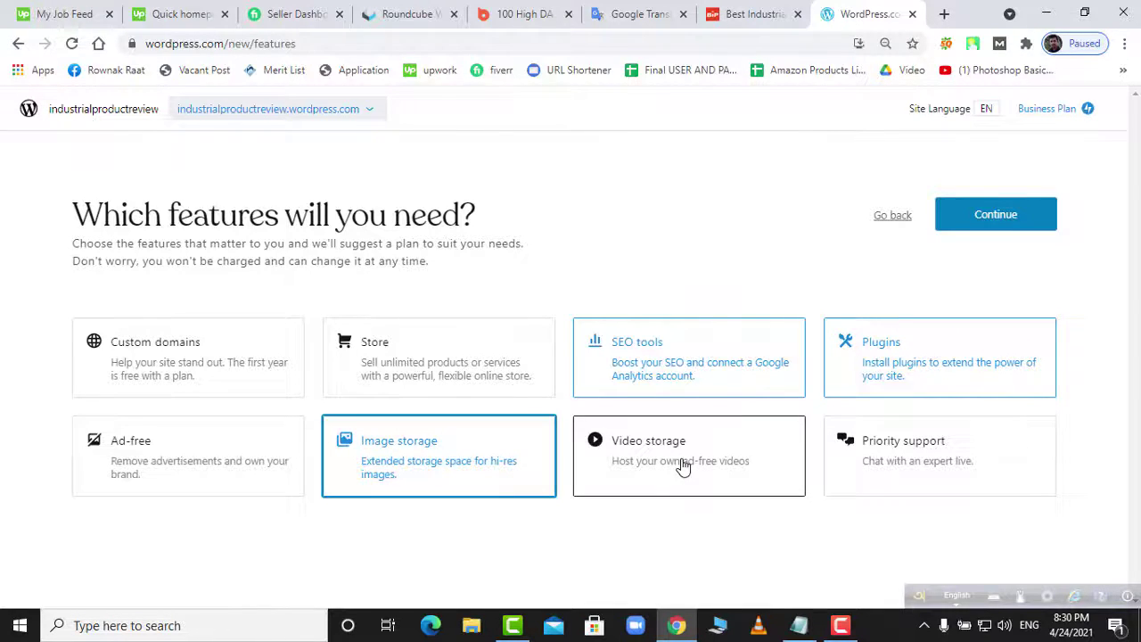
click(683, 468)
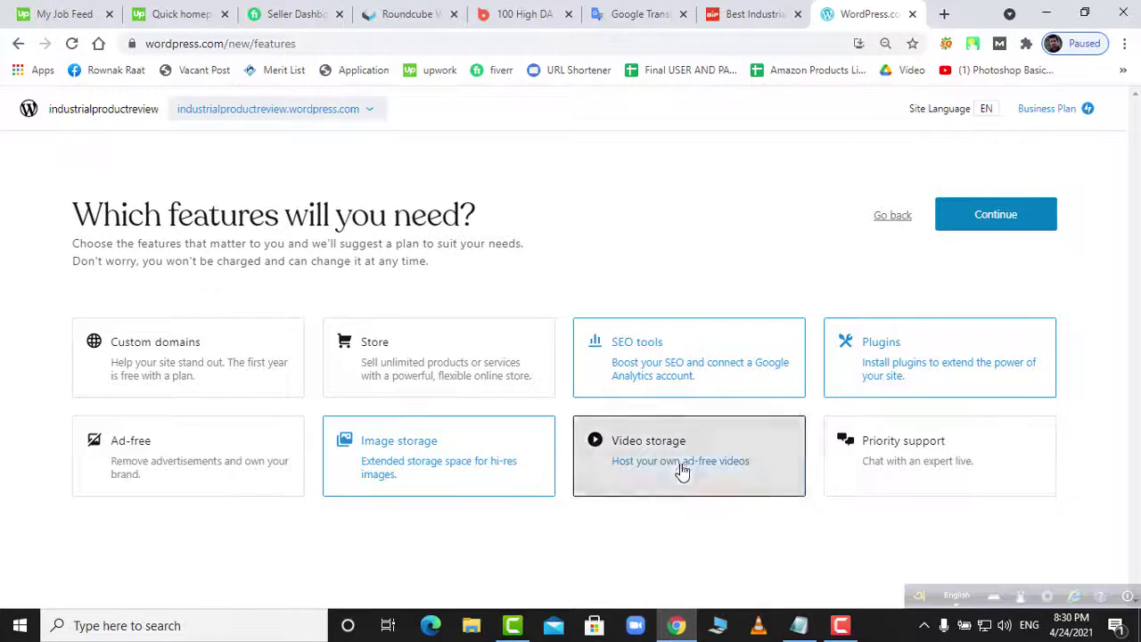
click(175, 375)
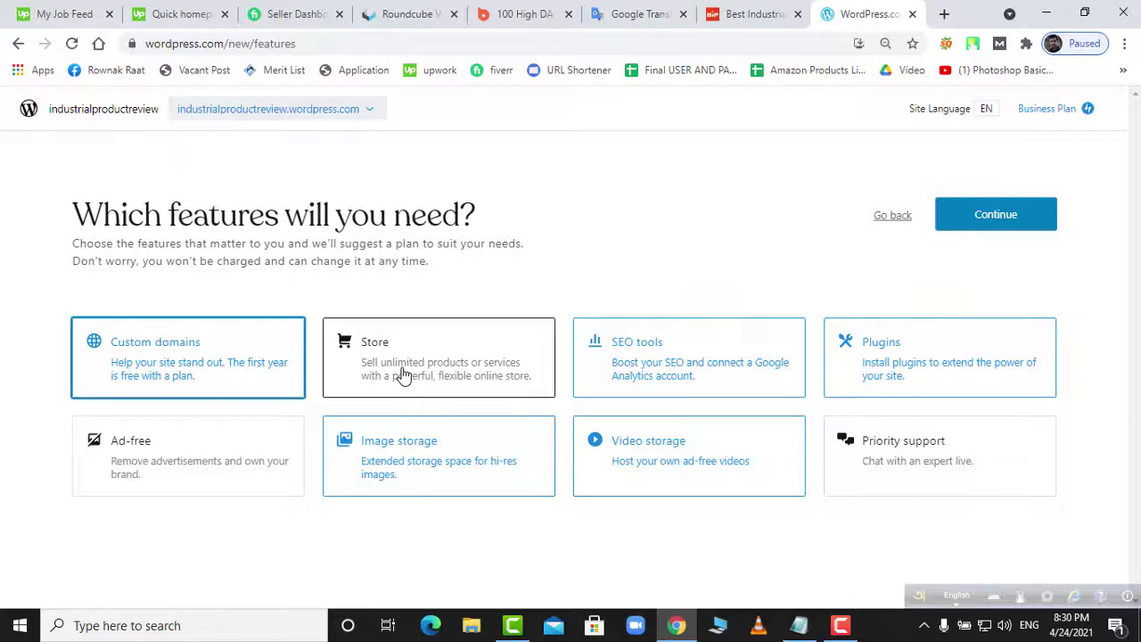
click(403, 375)
click(991, 222)
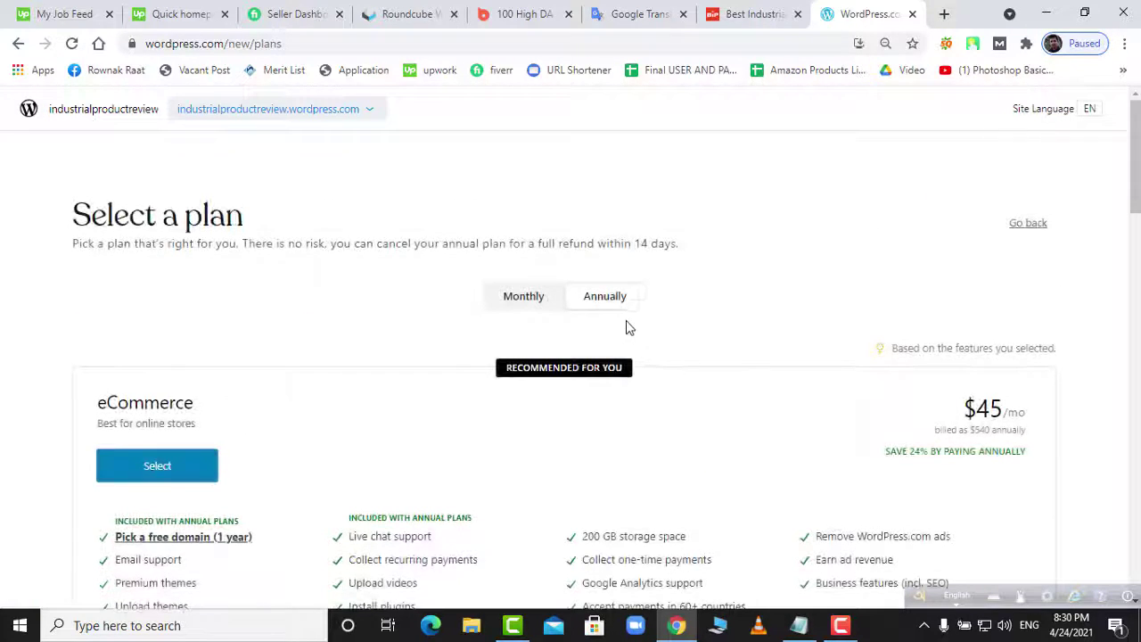
- Switch plans to monthly pricing and select the Free $0 plan
scroll(596, 366, down, 2)
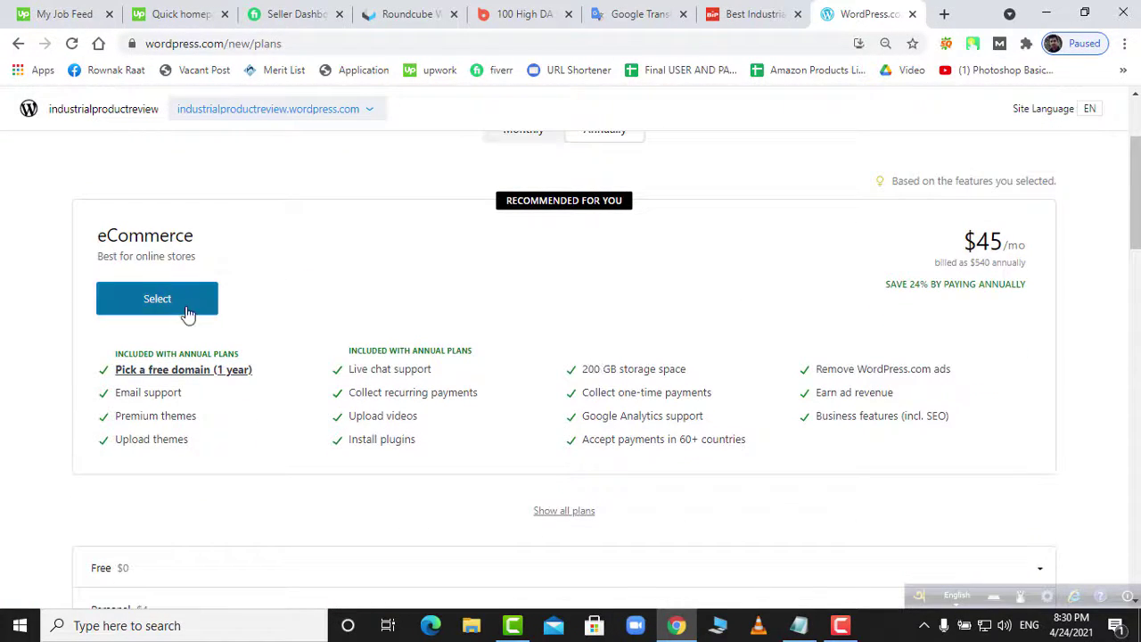
scroll(790, 401, up, 2)
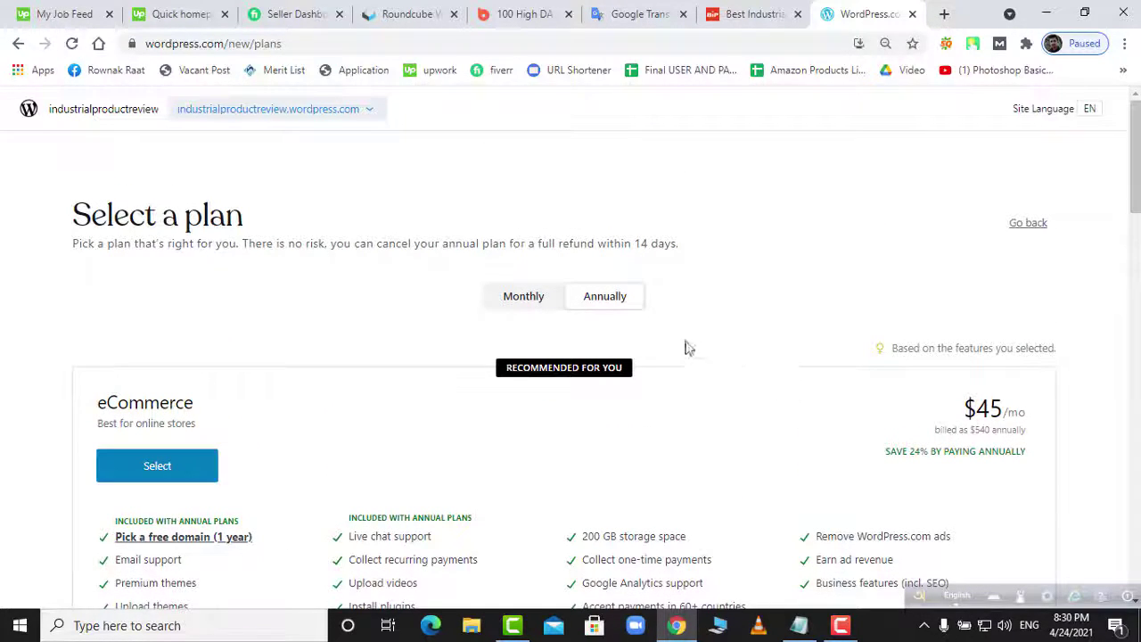
click(535, 303)
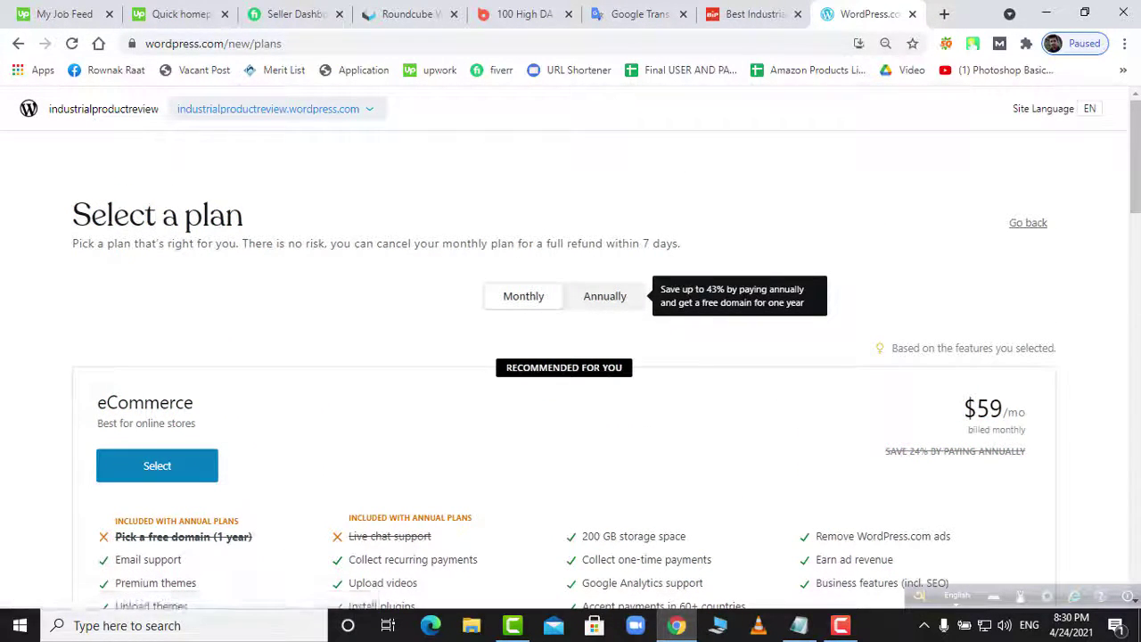
scroll(633, 330, down, 1)
scroll(633, 330, down, 7)
scroll(633, 327, up, 2)
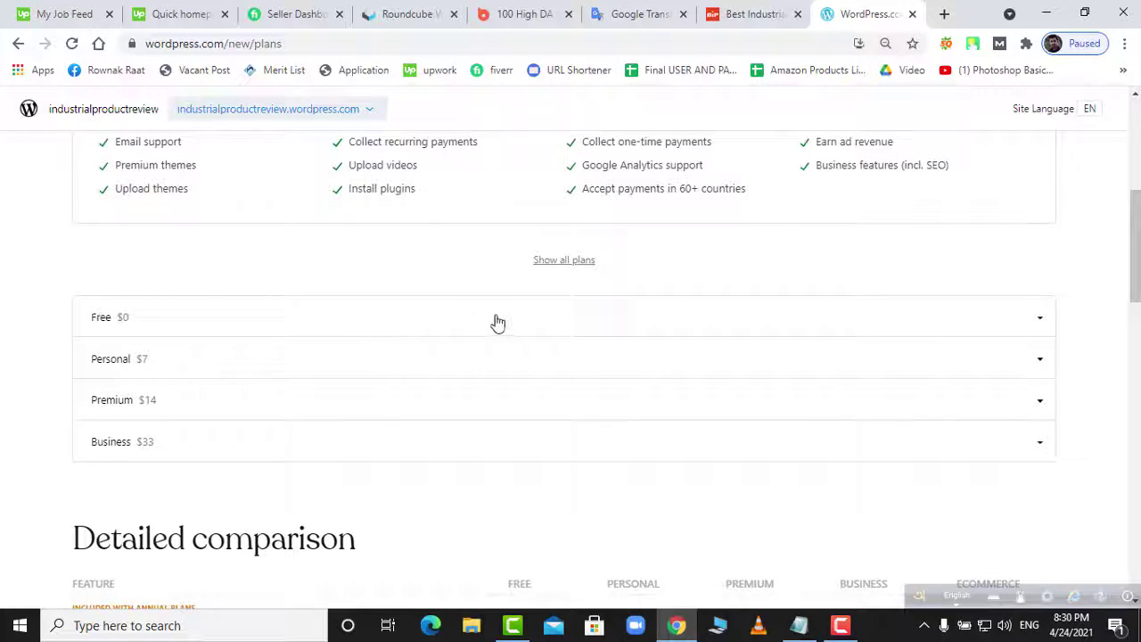
click(545, 333)
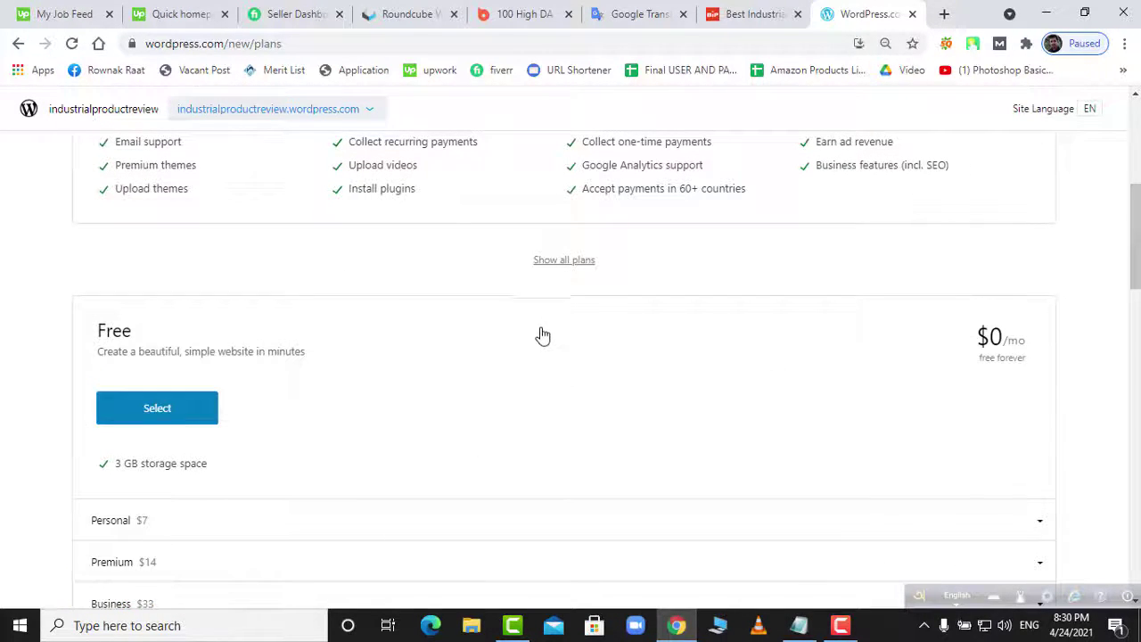
click(190, 416)
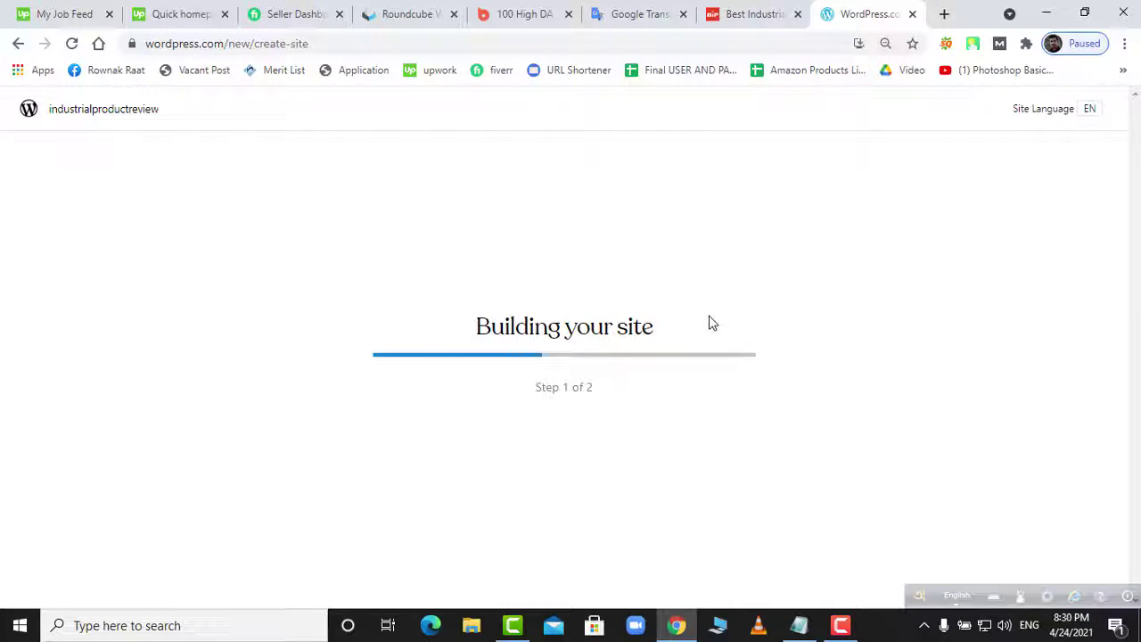
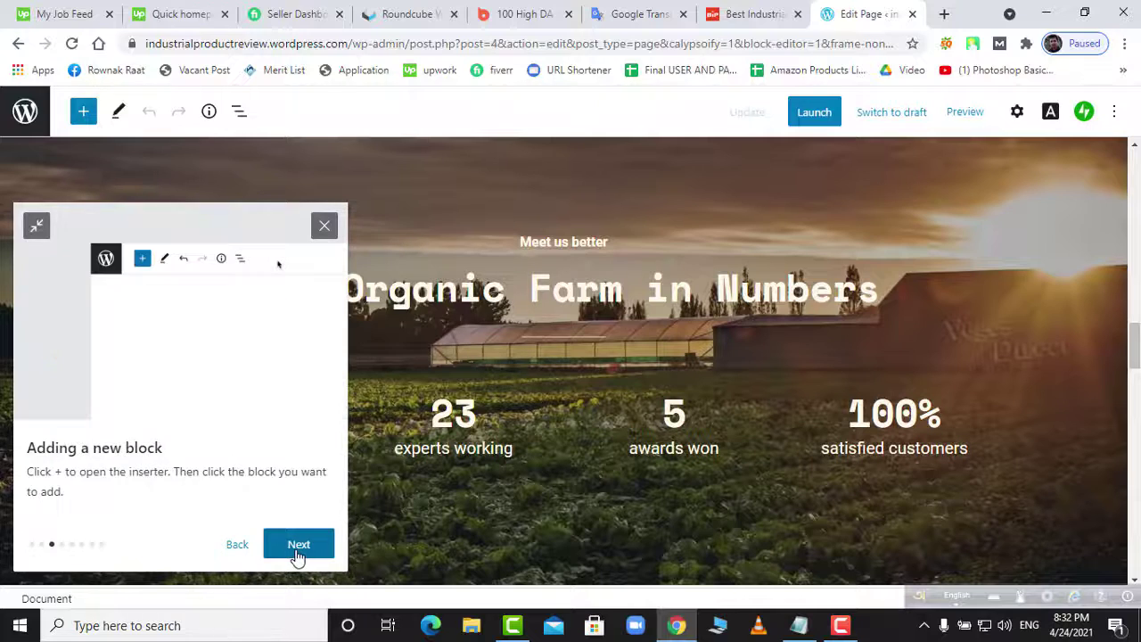
- Step through all the block editor welcome tour tips and close the tour
click(297, 552)
click(298, 552)
click(299, 553)
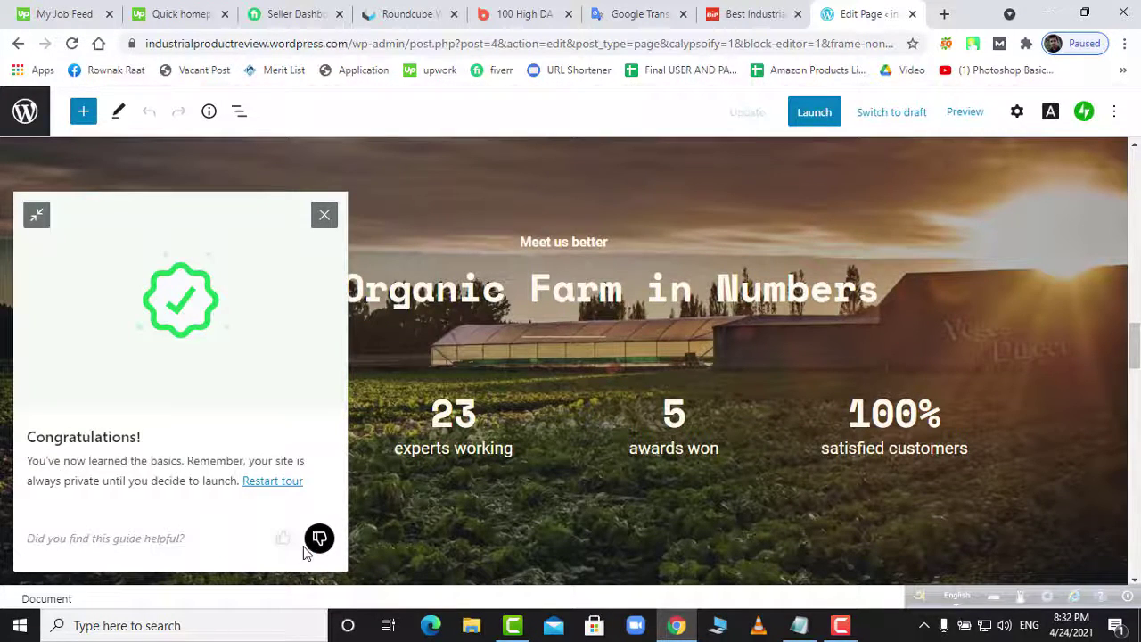
click(324, 216)
- Show the site's page list beside the Home page editor
scroll(351, 535, down, 10)
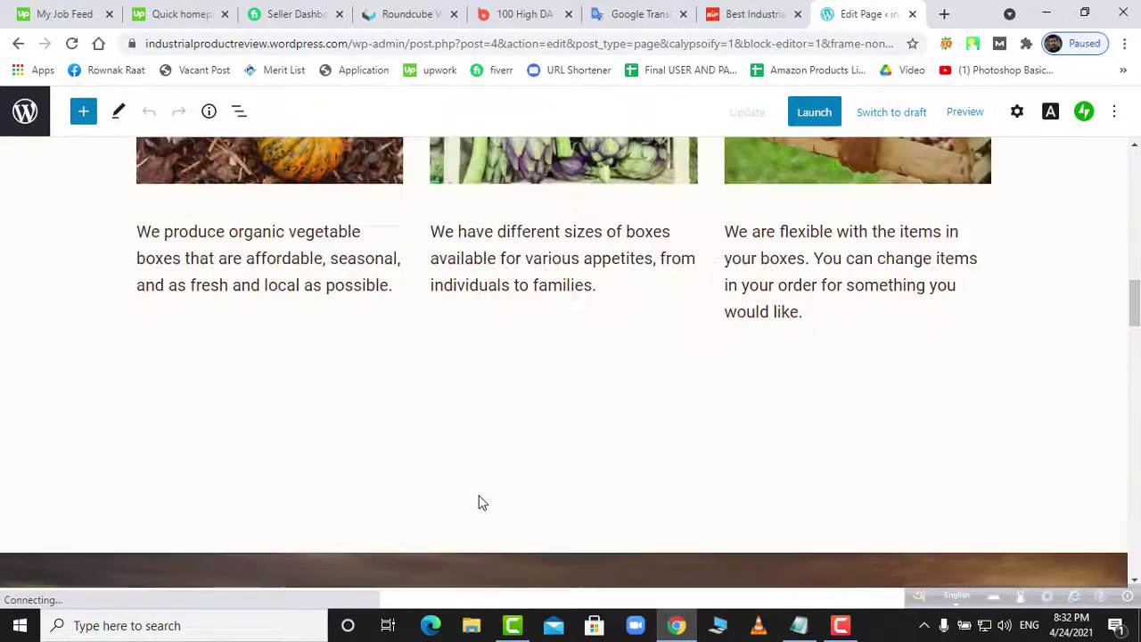
scroll(480, 500, up, 3)
scroll(481, 500, up, 8)
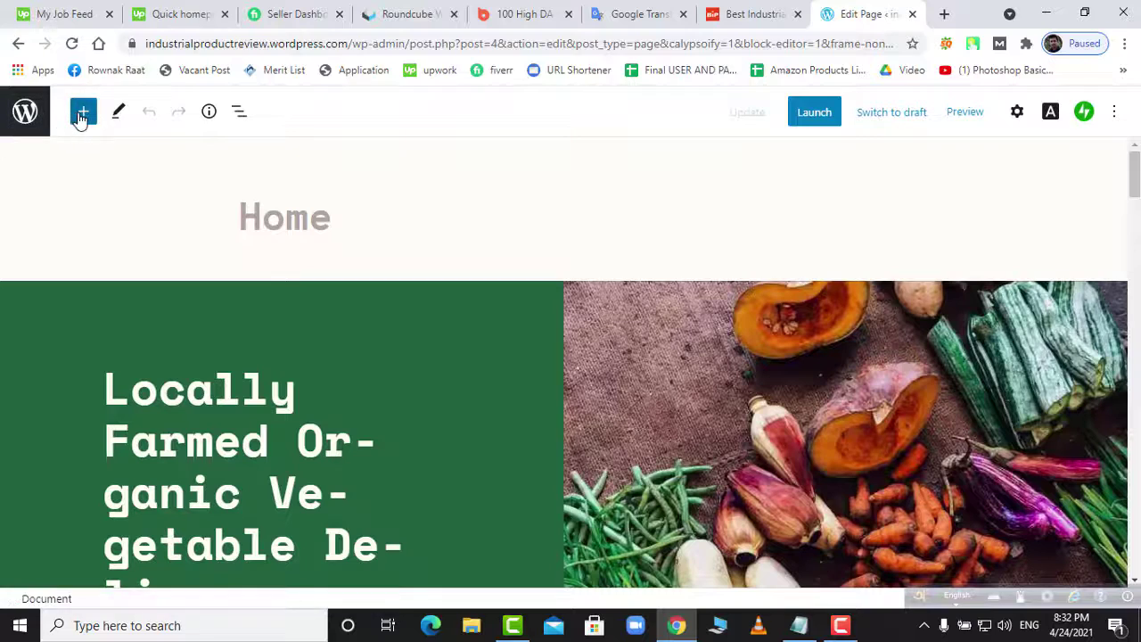
click(27, 114)
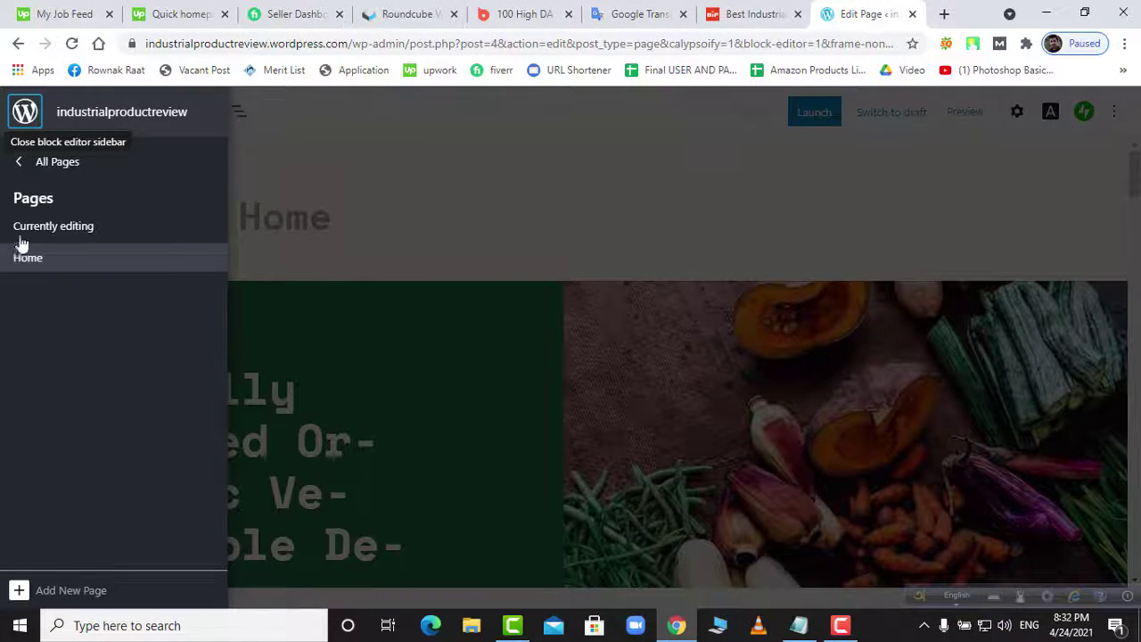
- Return to the My Home dashboard via All Pages and bring up the web2.txt checklist in Notepad
click(49, 169)
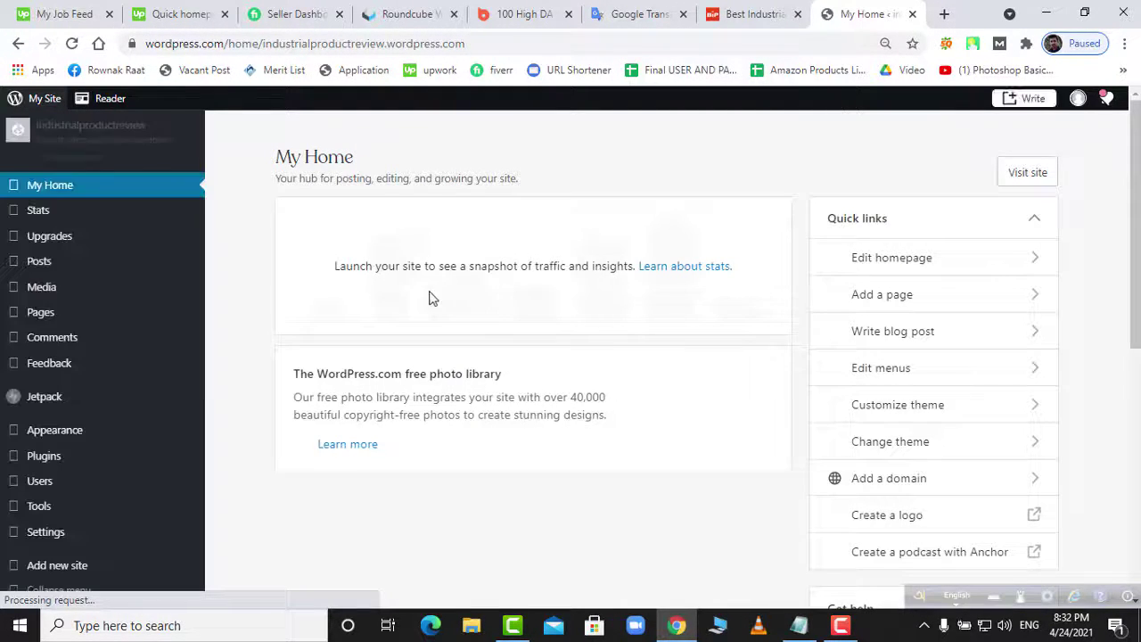
mouse_move(49, 316)
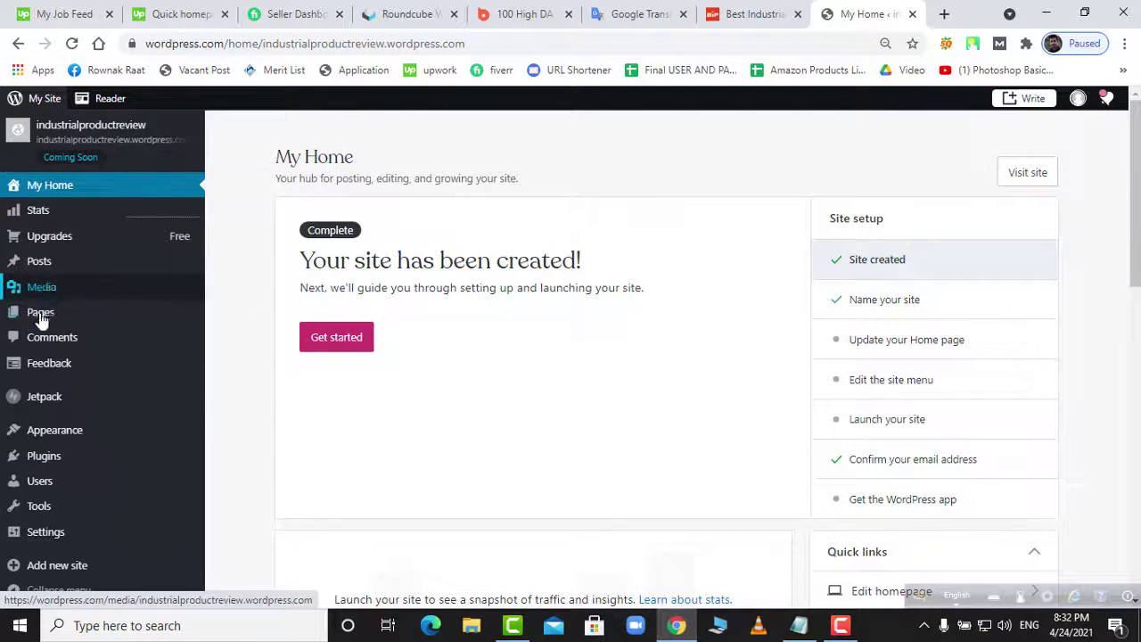
click(799, 625)
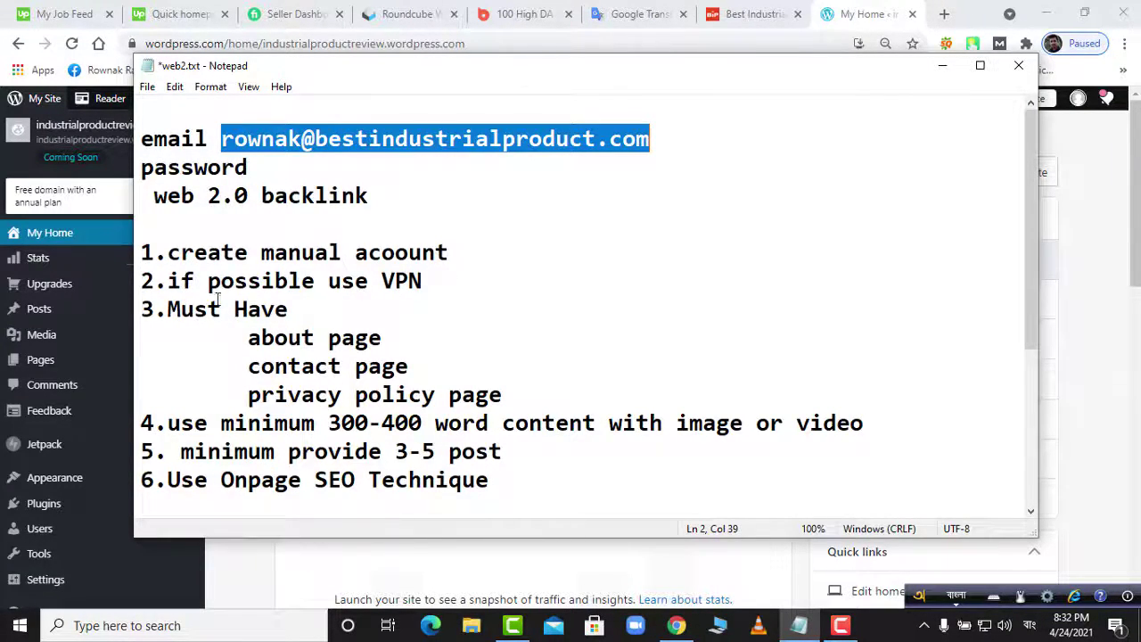
- Review the about and contact page lines in web2.txt, then open the Pages list showing Blog and Home
drag(249, 337, 389, 351)
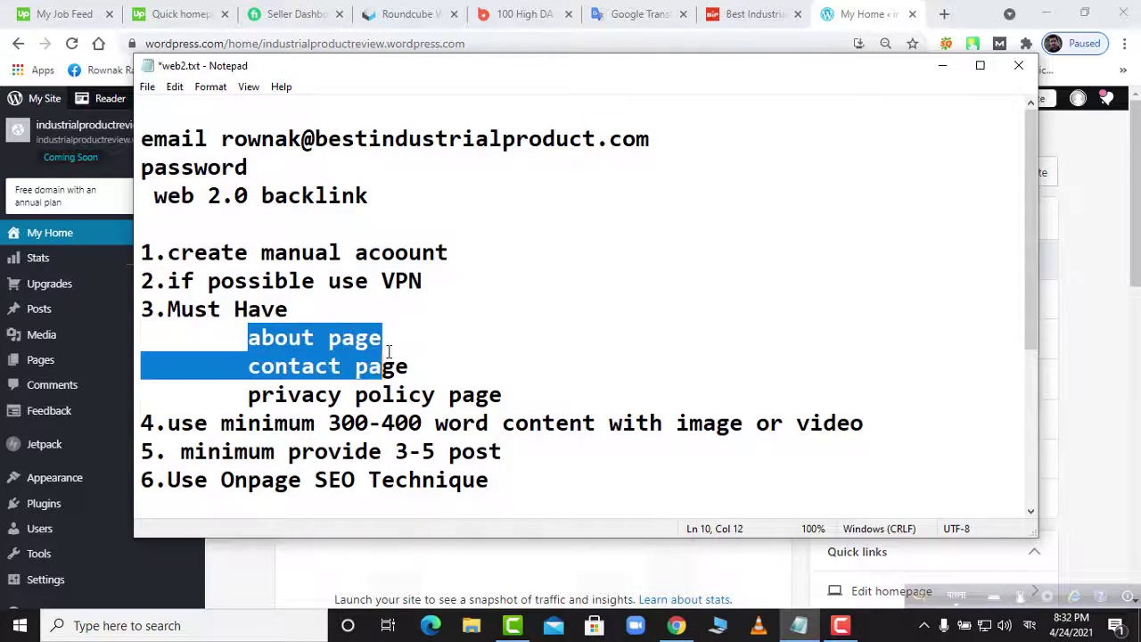
click(286, 369)
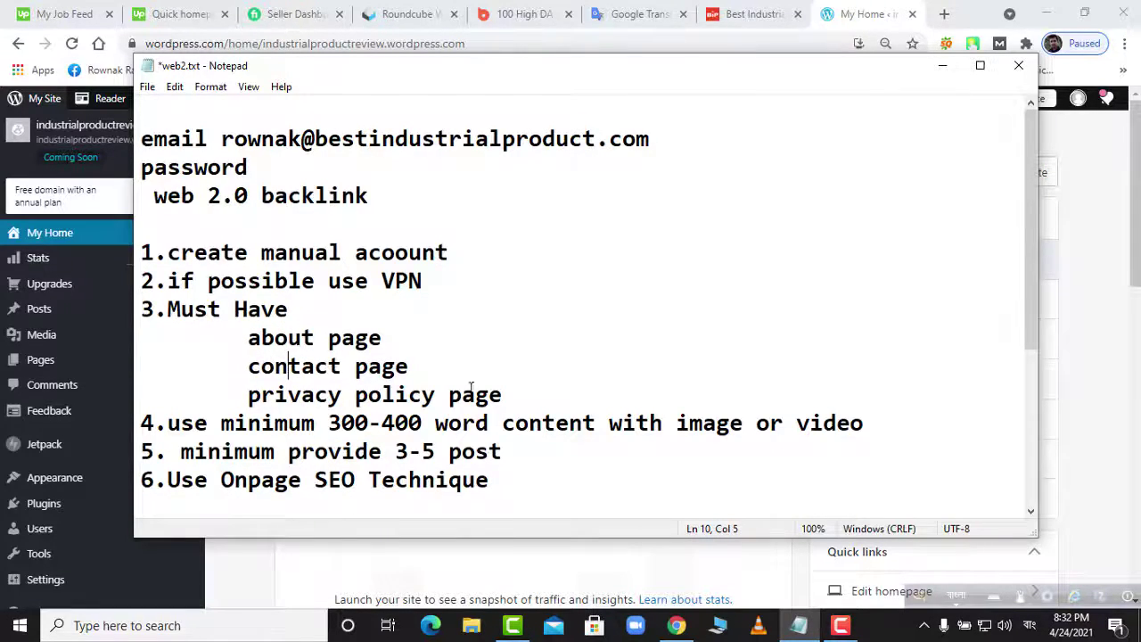
click(677, 625)
click(65, 369)
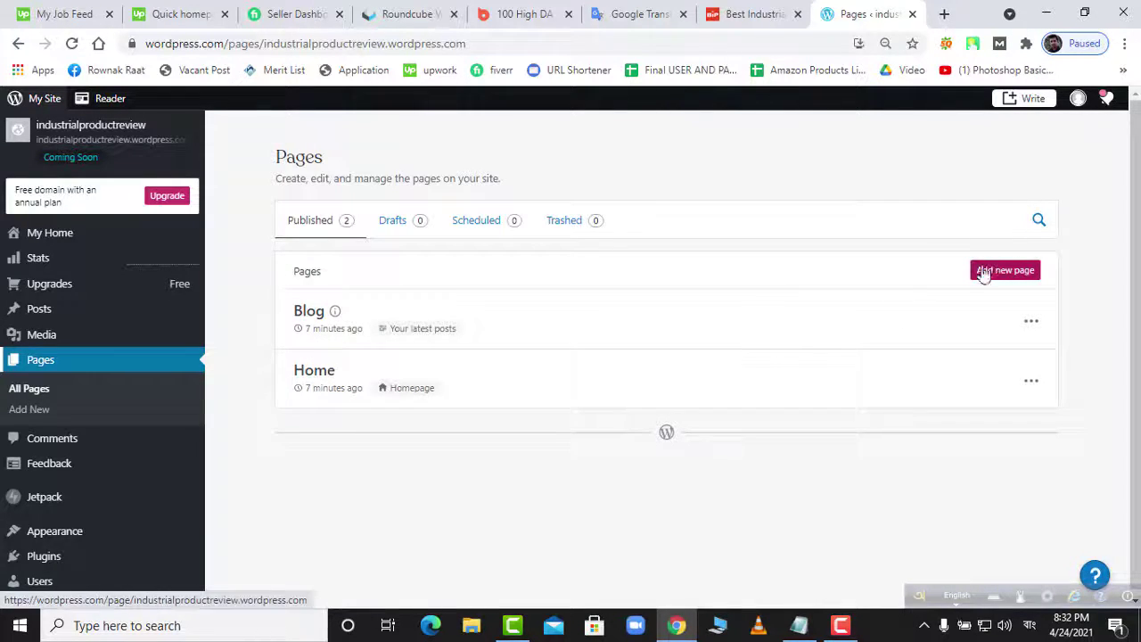
- Open Pages > Add New in a separate browser tab
click(46, 412)
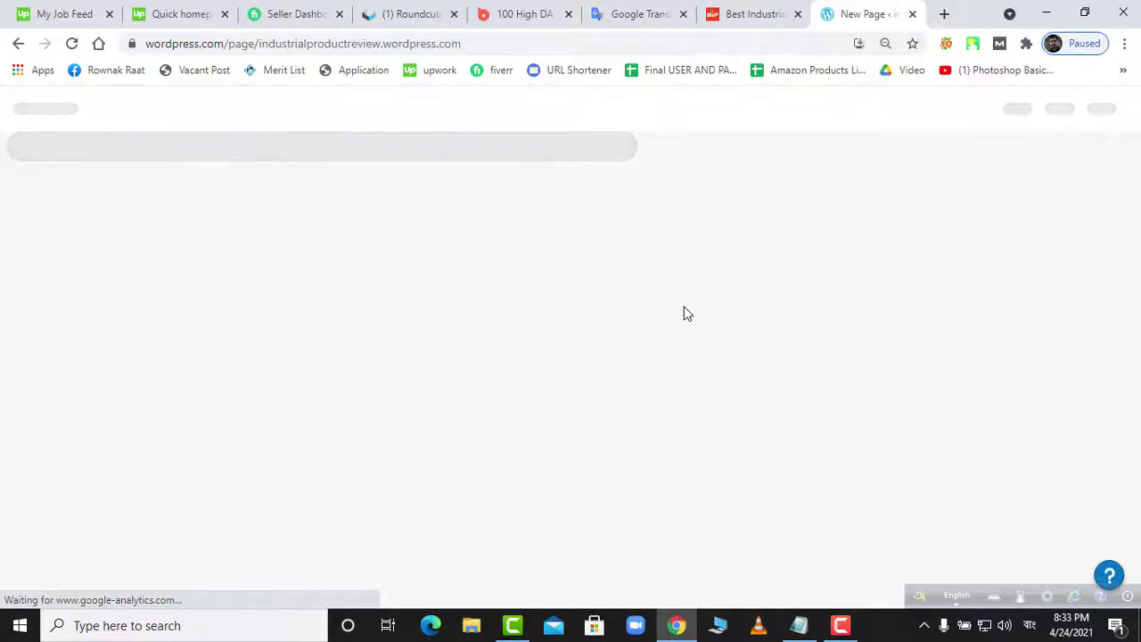
click(18, 43)
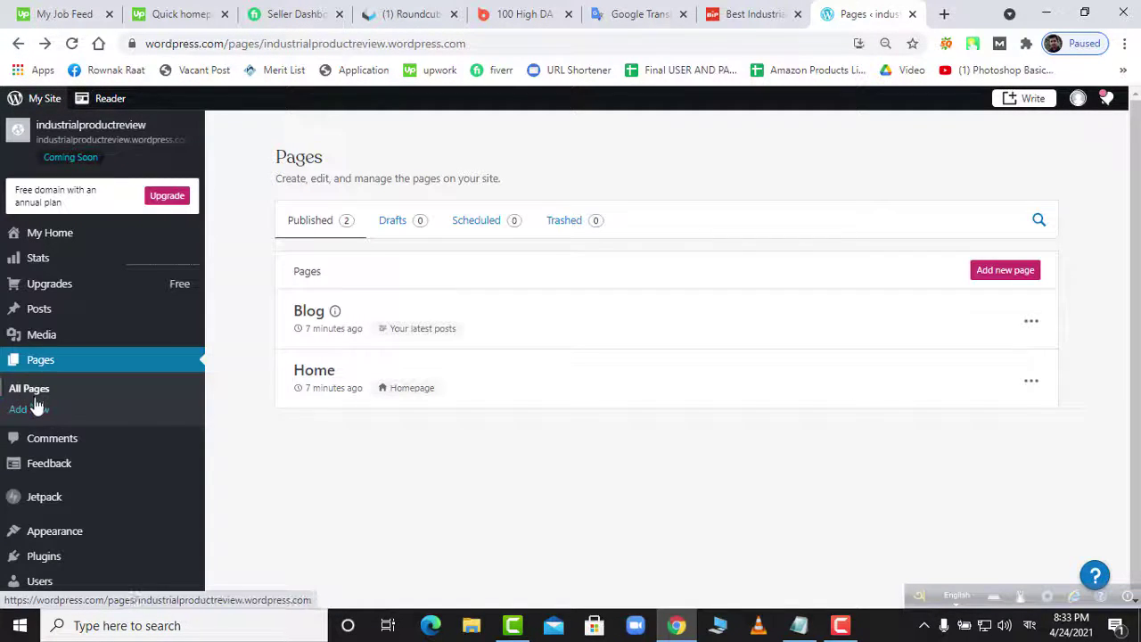
right_click(36, 416)
click(53, 423)
click(873, 14)
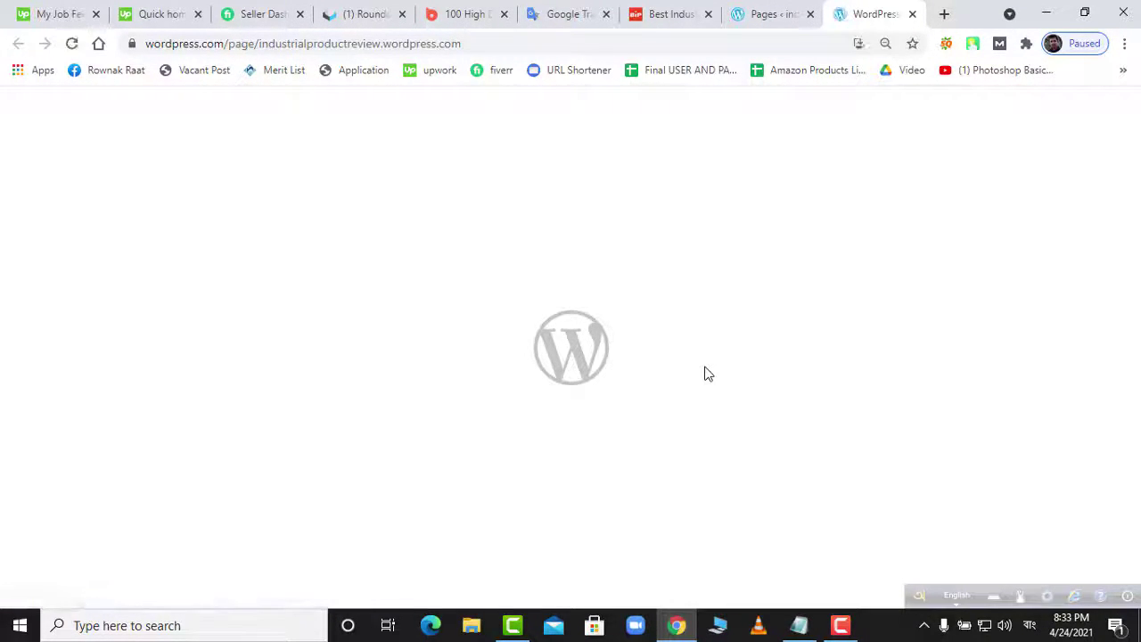
- Switch the keyboard input language to English and return to the new page's layout picker
click(1030, 625)
click(954, 385)
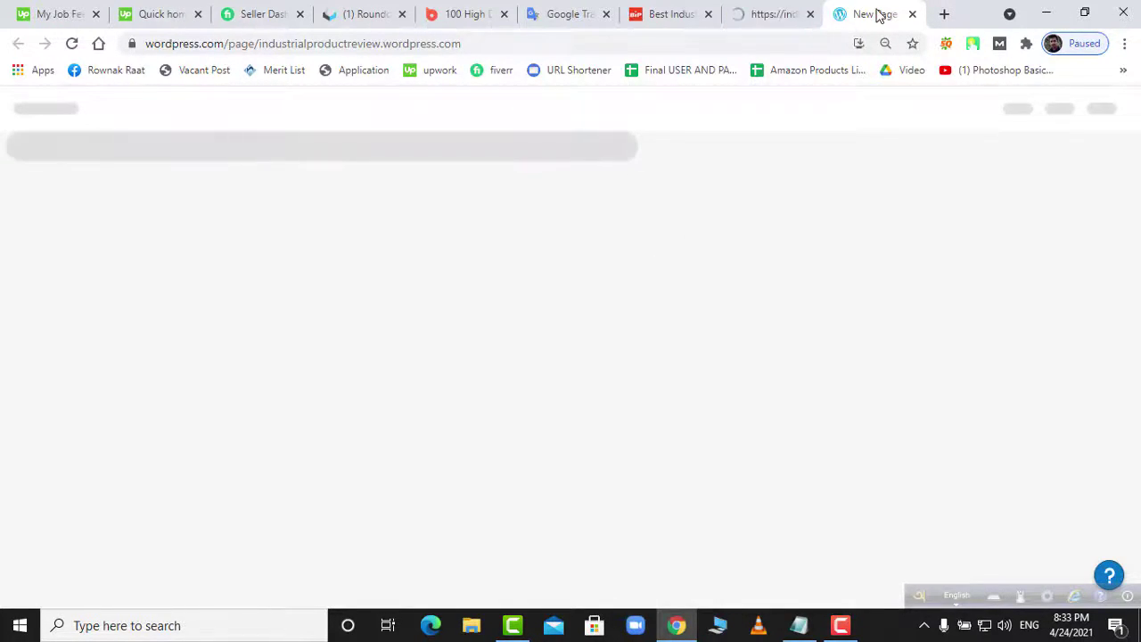
click(783, 16)
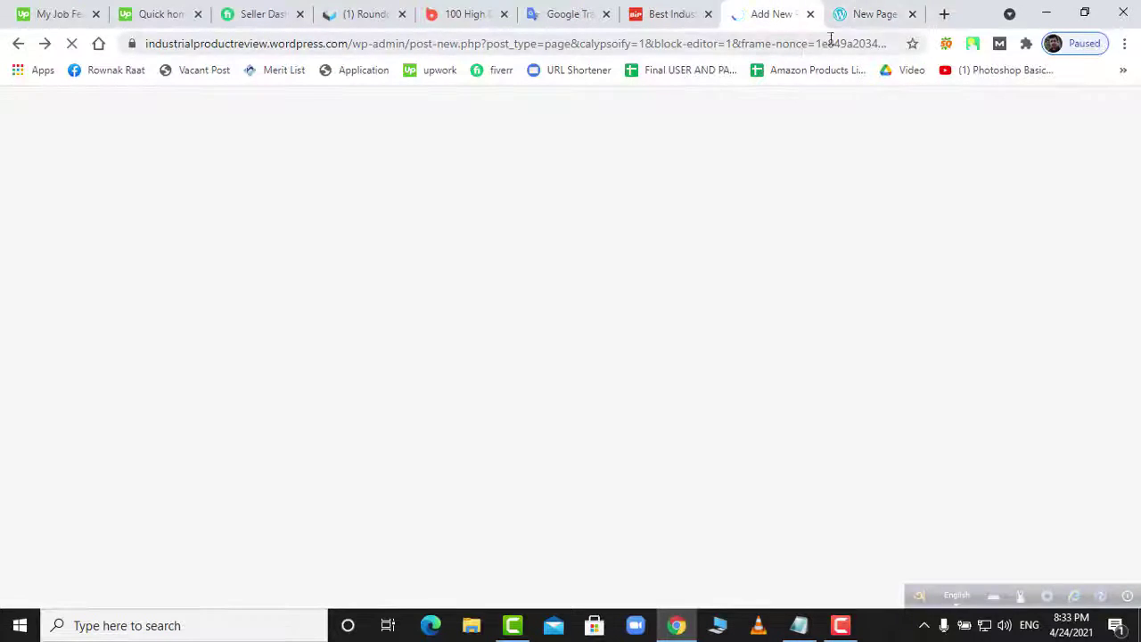
click(874, 18)
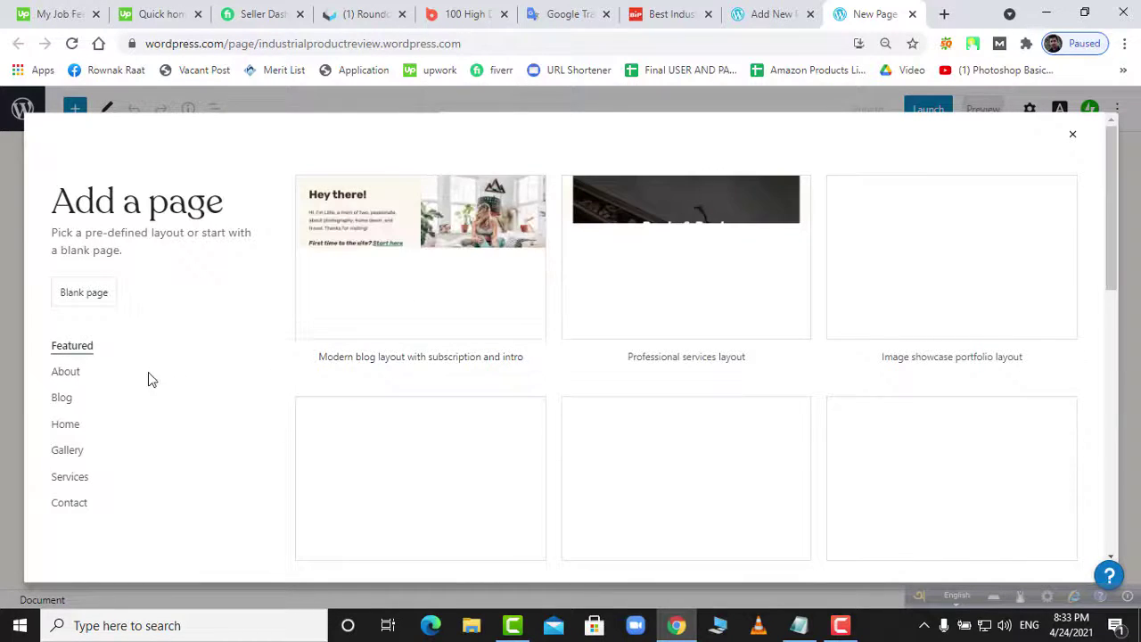
- Skip the layouts for a blank page and enter the title 'About Us'
scroll(143, 376, down, 1)
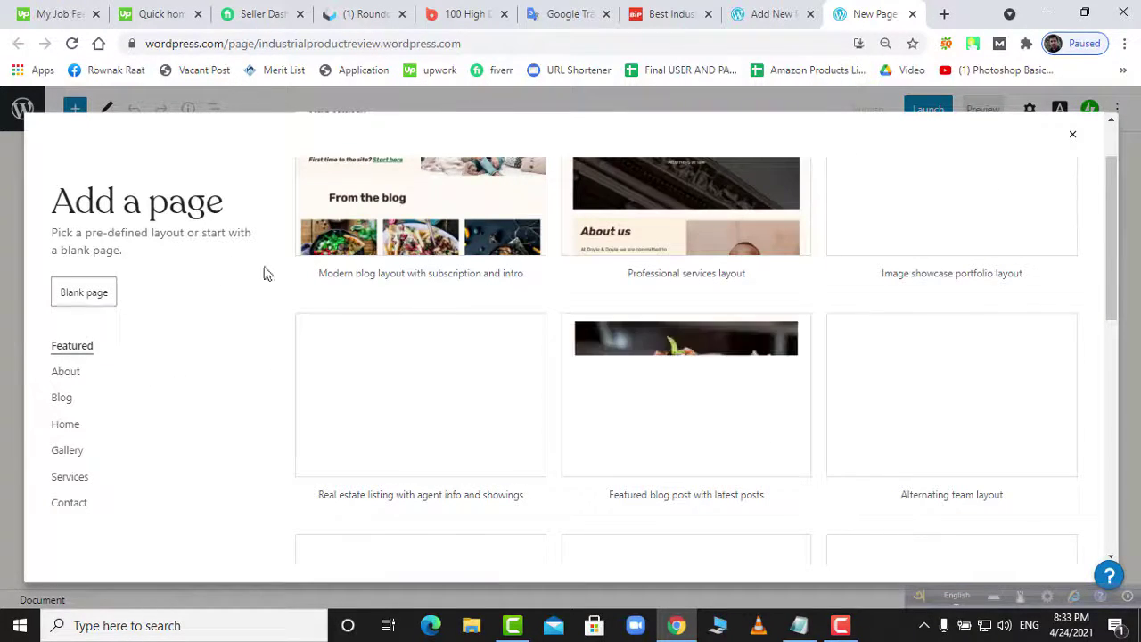
click(1073, 138)
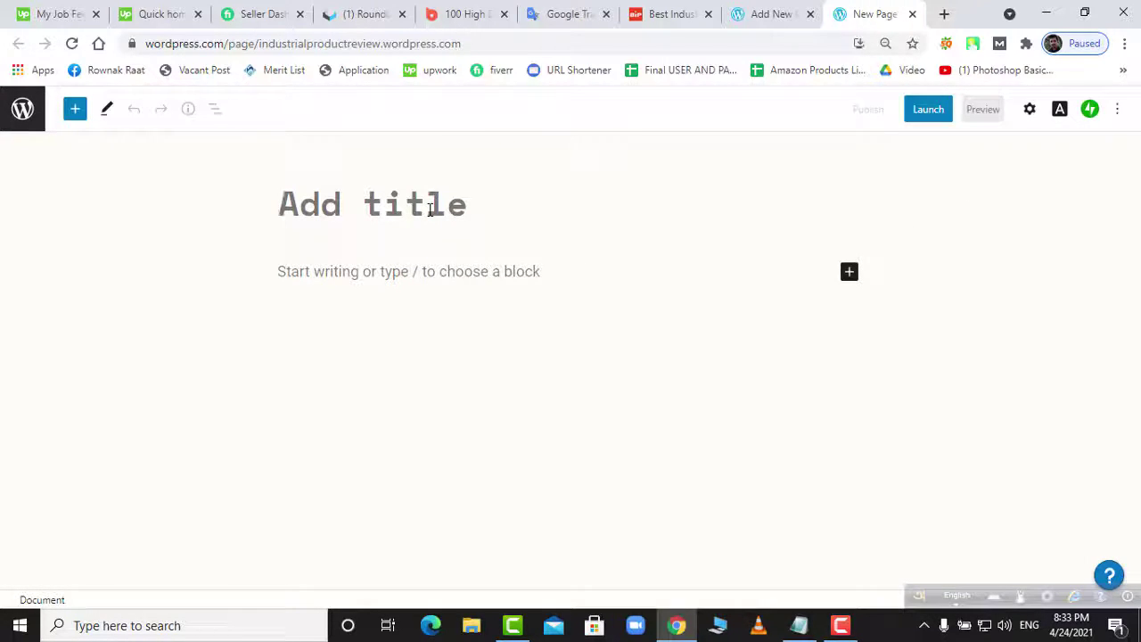
text(Abo)
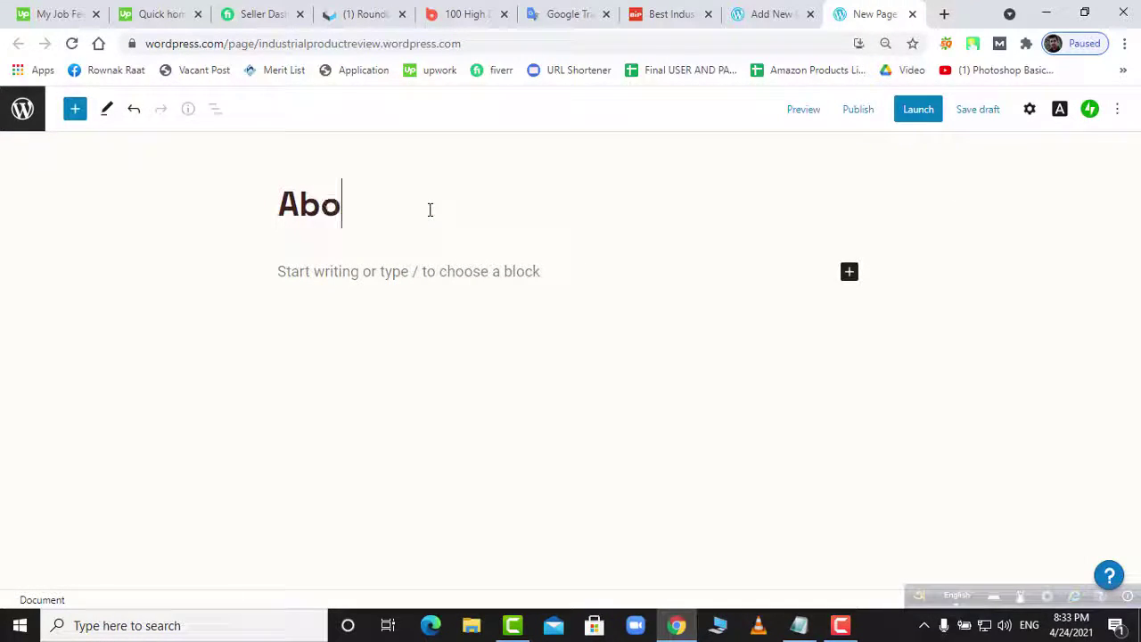
text(ut U)
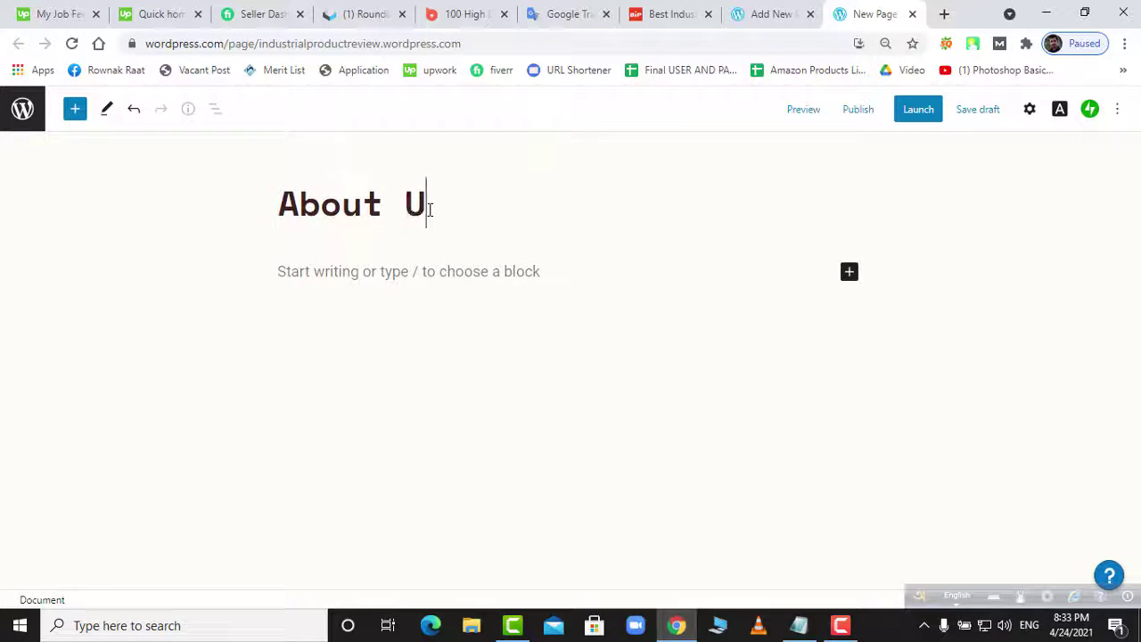
text(s)
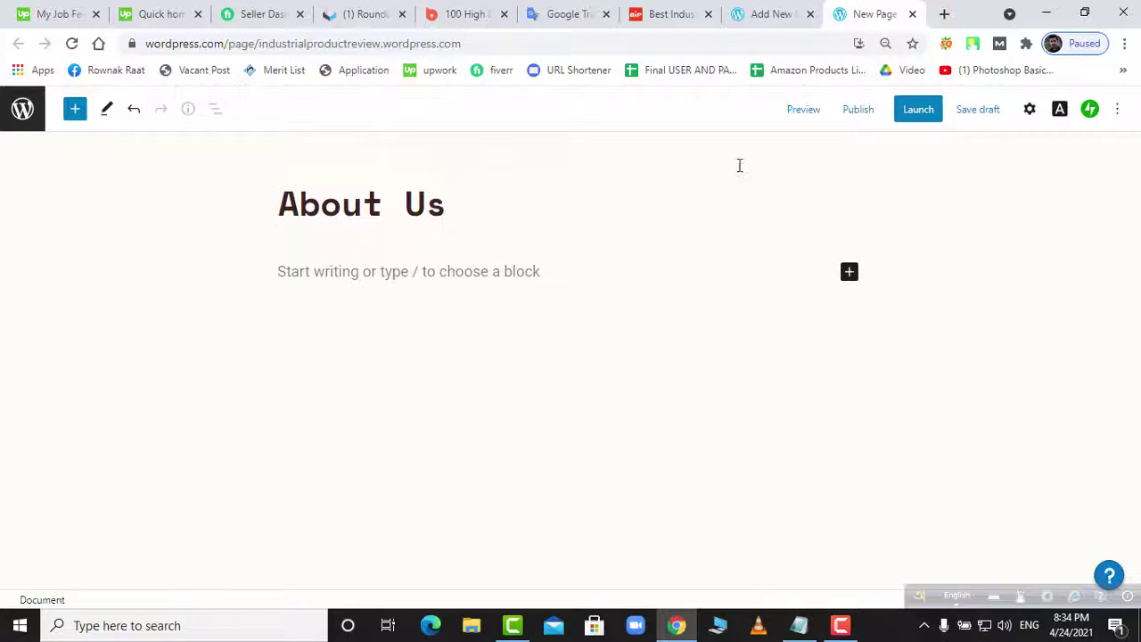
- Copy the 'about us' line from web2.txt and paste it into the first paragraph
click(465, 277)
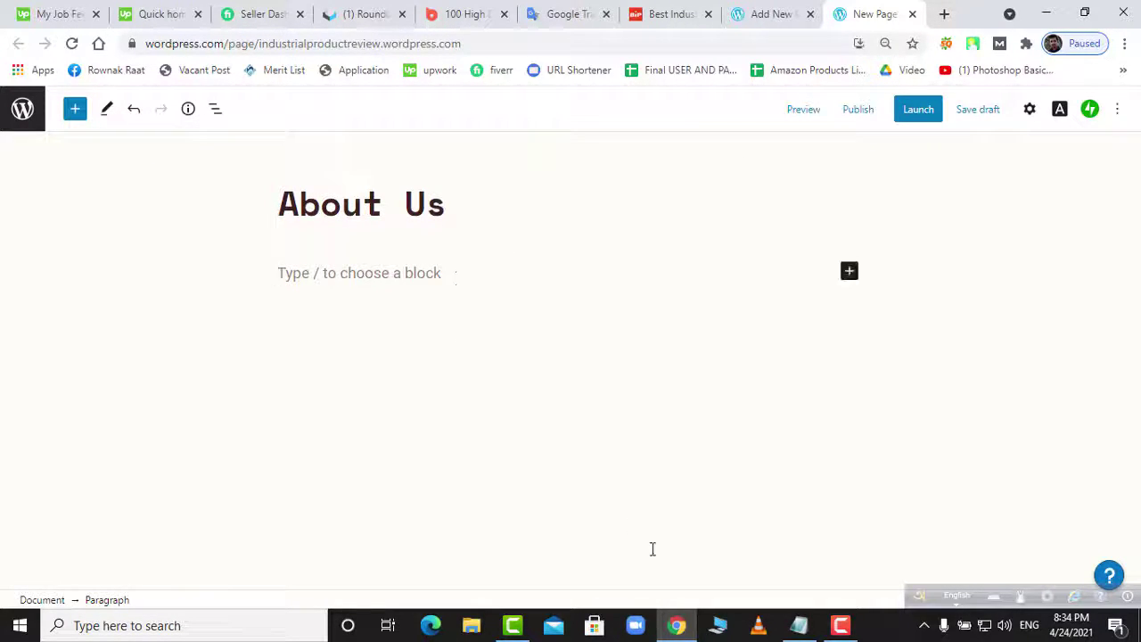
click(799, 625)
scroll(559, 476, down, 3)
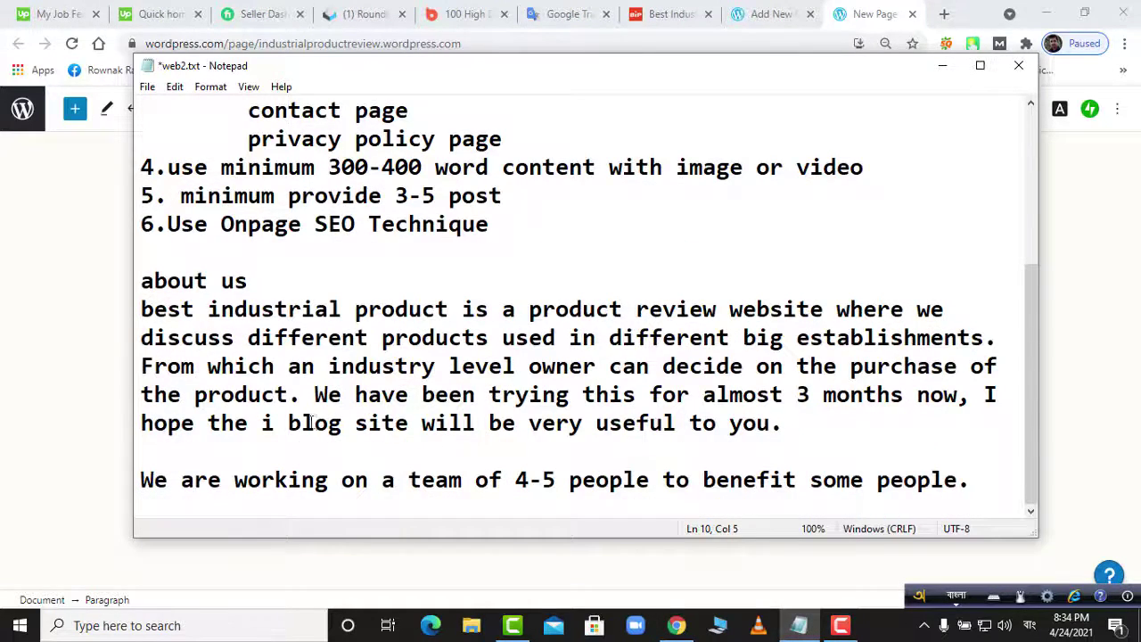
drag(142, 284, 248, 282)
key(ctrl+c)
click(676, 625)
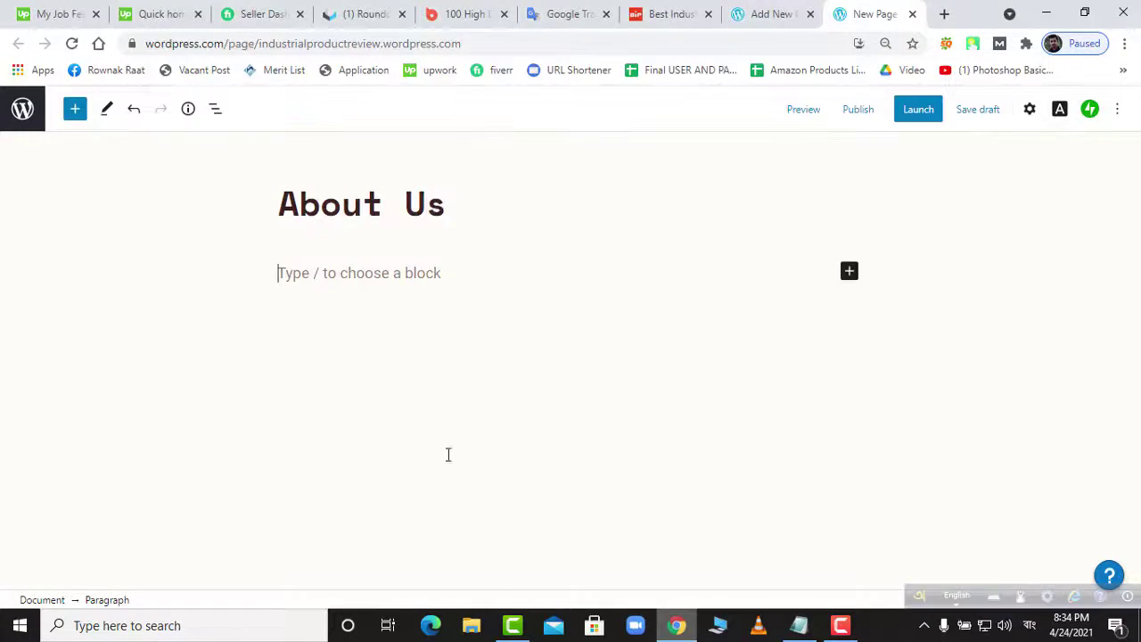
click(338, 275)
key(ctrl+v)
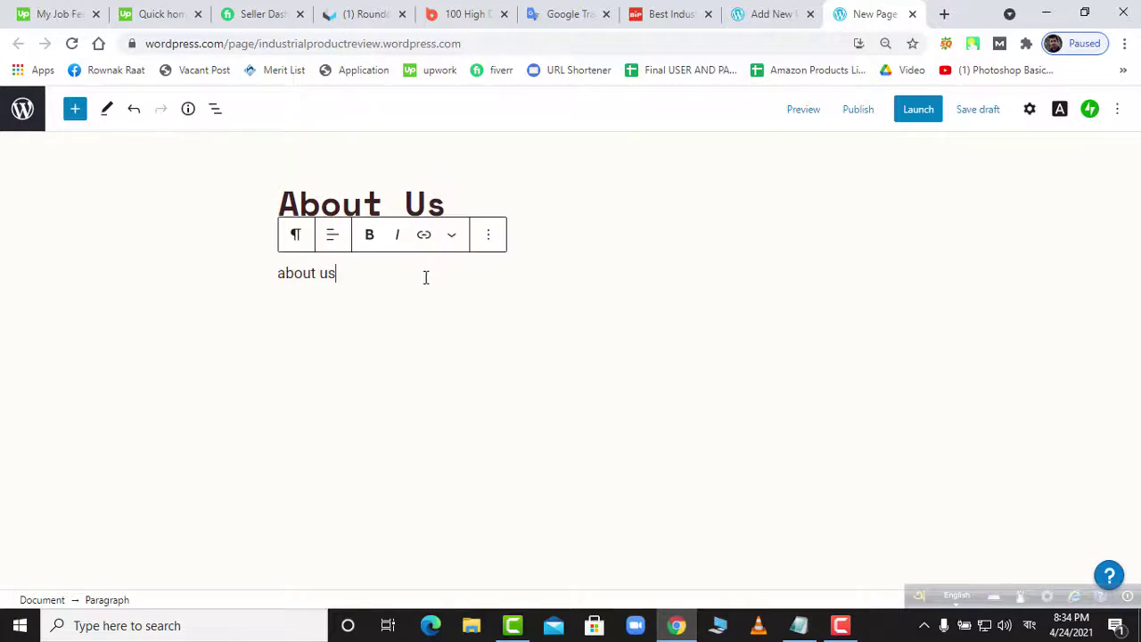
- Convert the 'about us' paragraph into an H1 heading and add an empty paragraph below
click(304, 239)
click(381, 375)
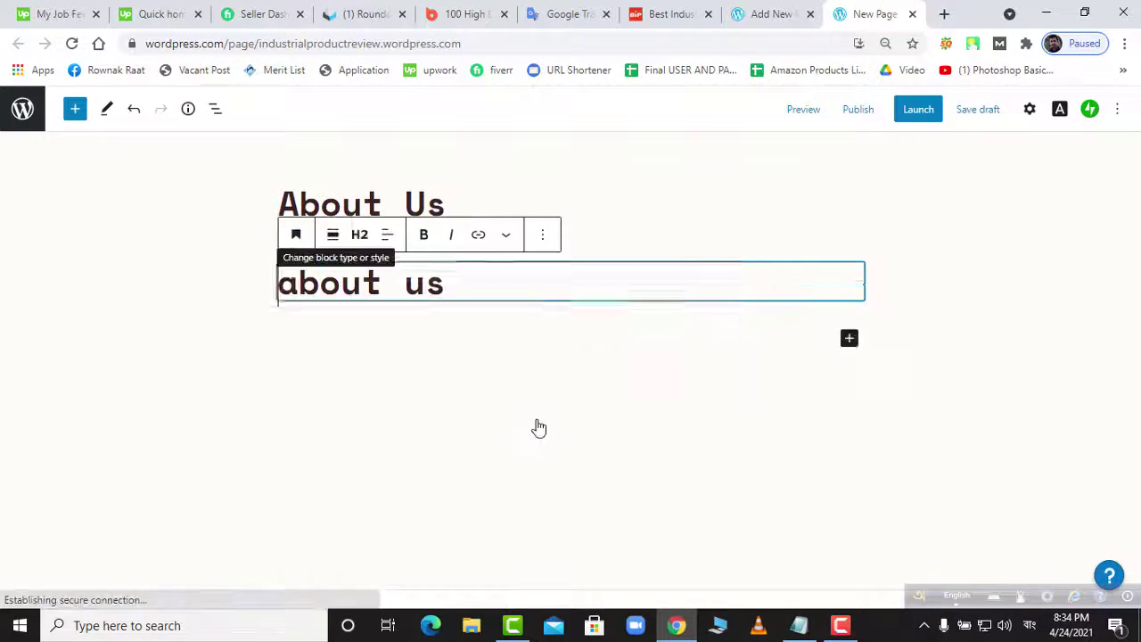
click(361, 237)
key(Return)
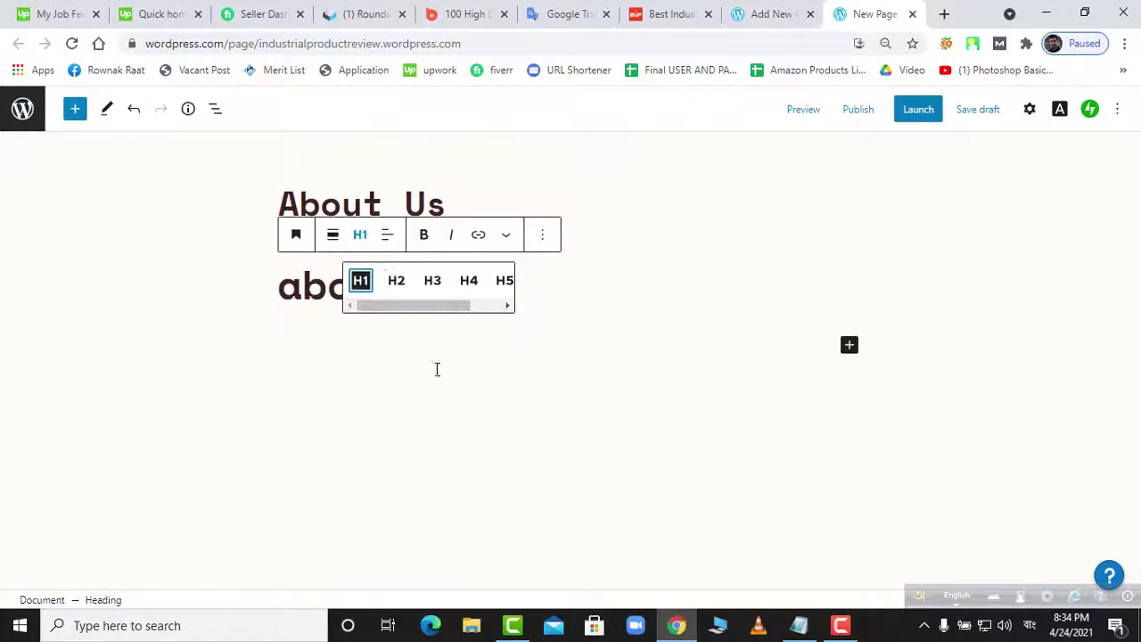
click(841, 347)
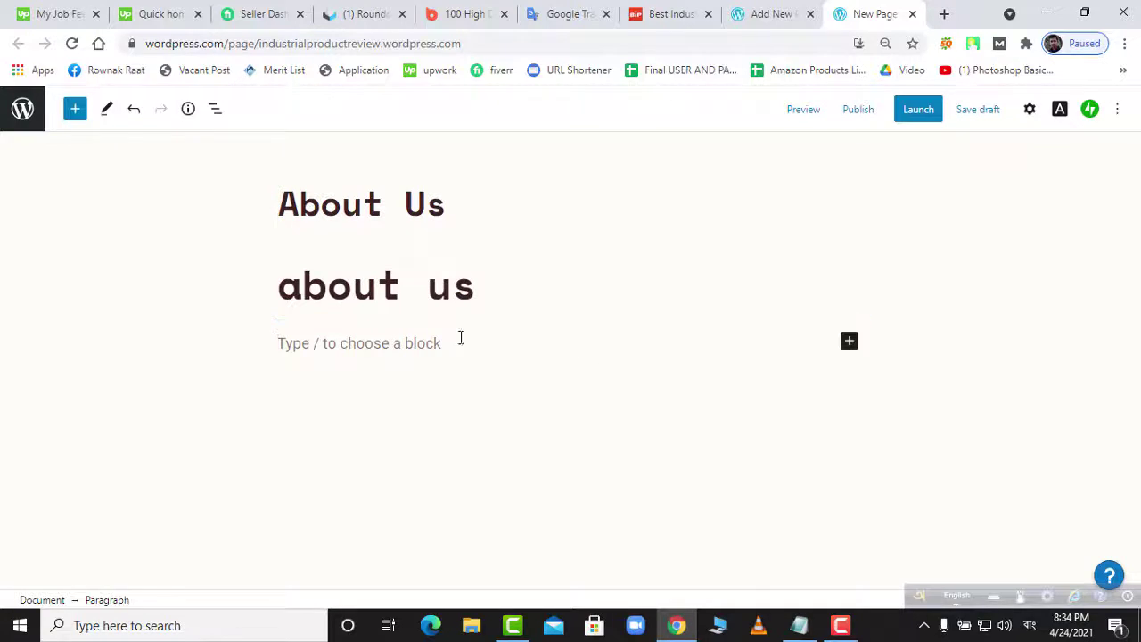
- Copy the two About Us description paragraphs from web2.txt and paste them into the body
click(799, 625)
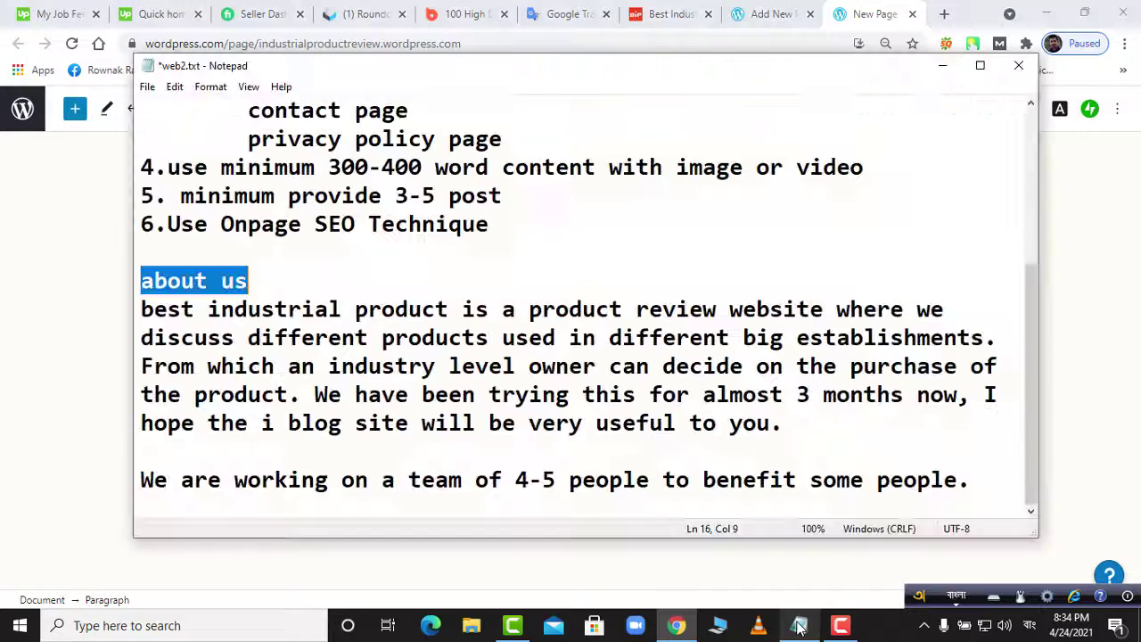
drag(141, 309, 613, 443)
drag(871, 454, 991, 495)
key(ctrl+c)
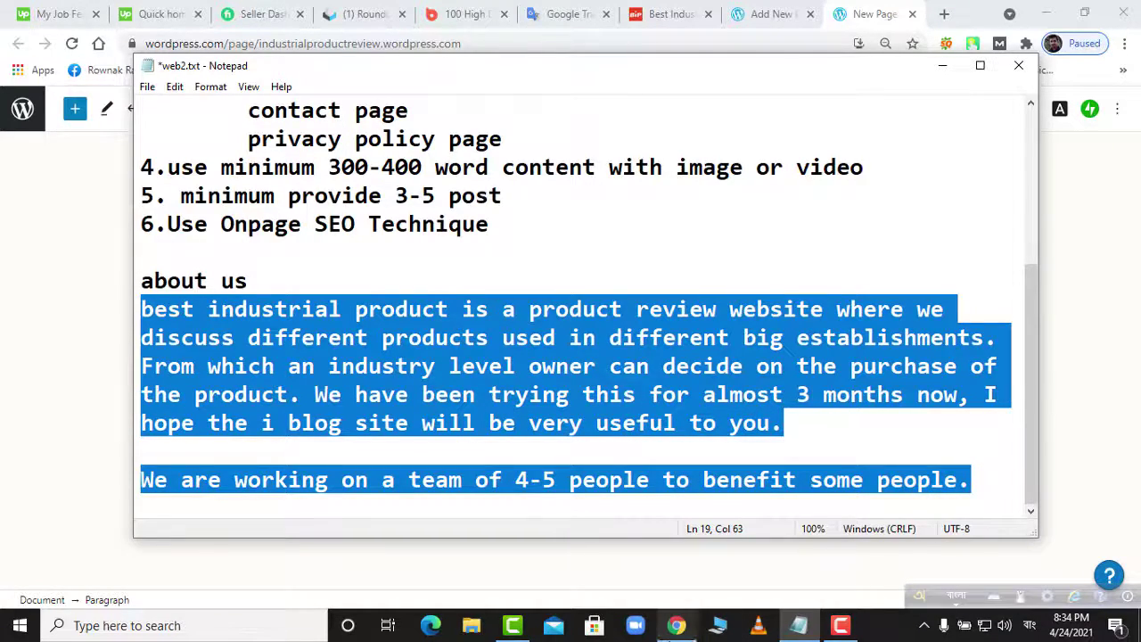
click(677, 625)
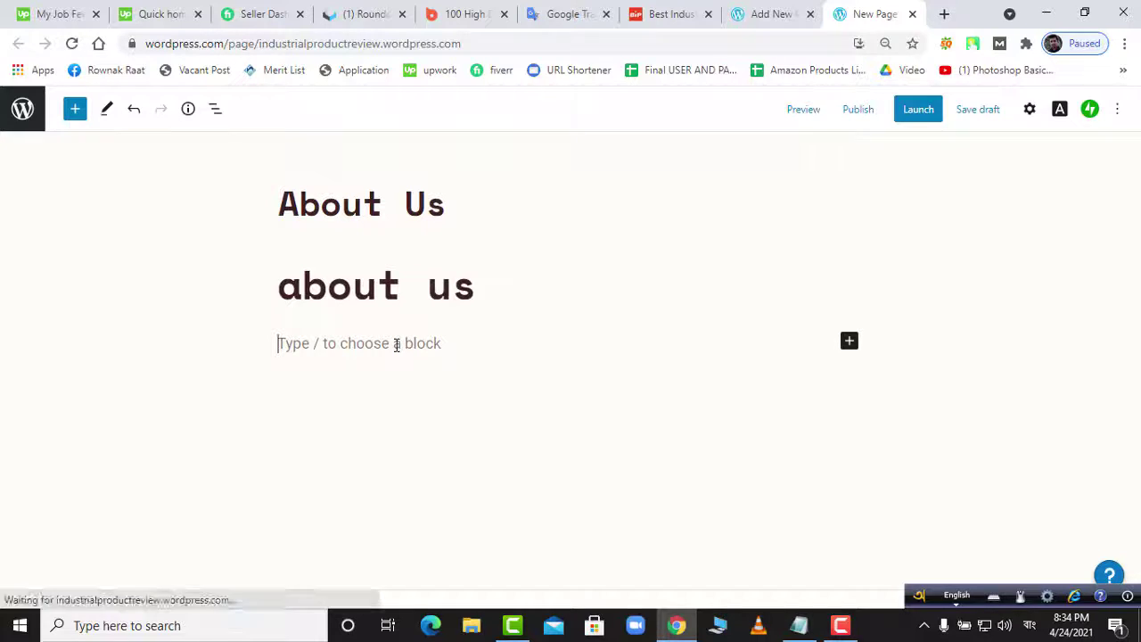
key(ctrl+v)
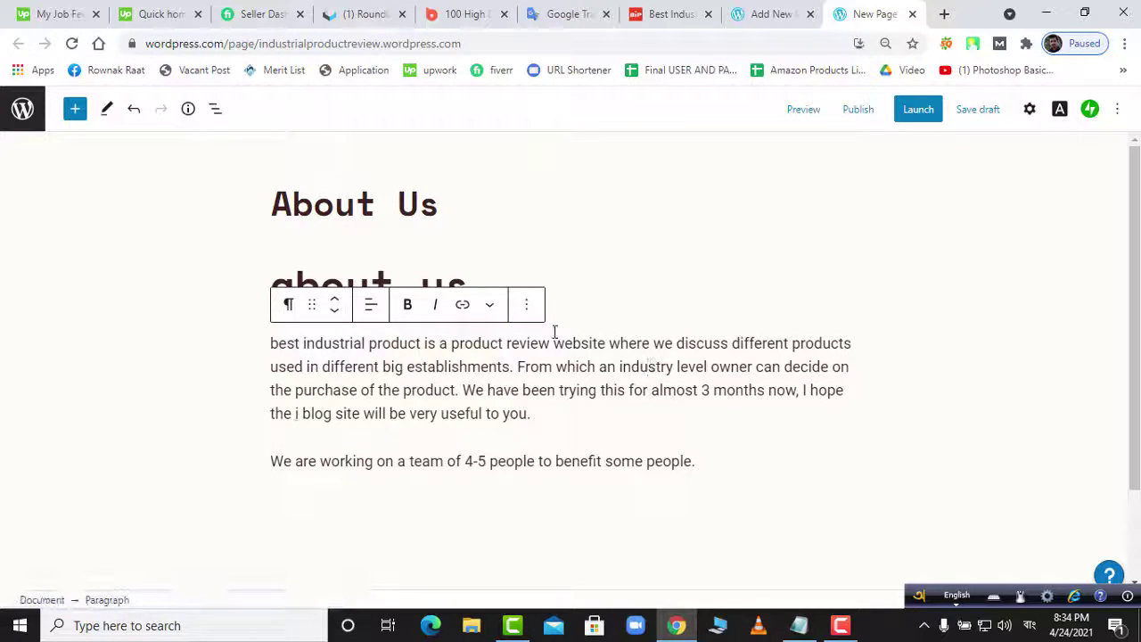
- Justify both description paragraphs
click(489, 305)
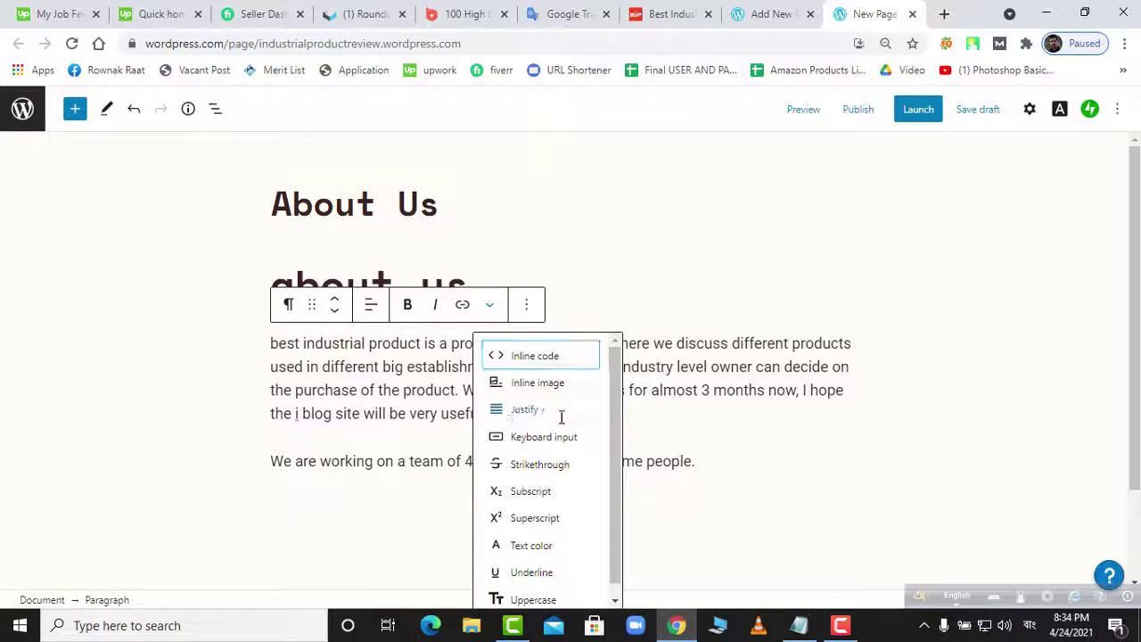
click(560, 412)
click(548, 473)
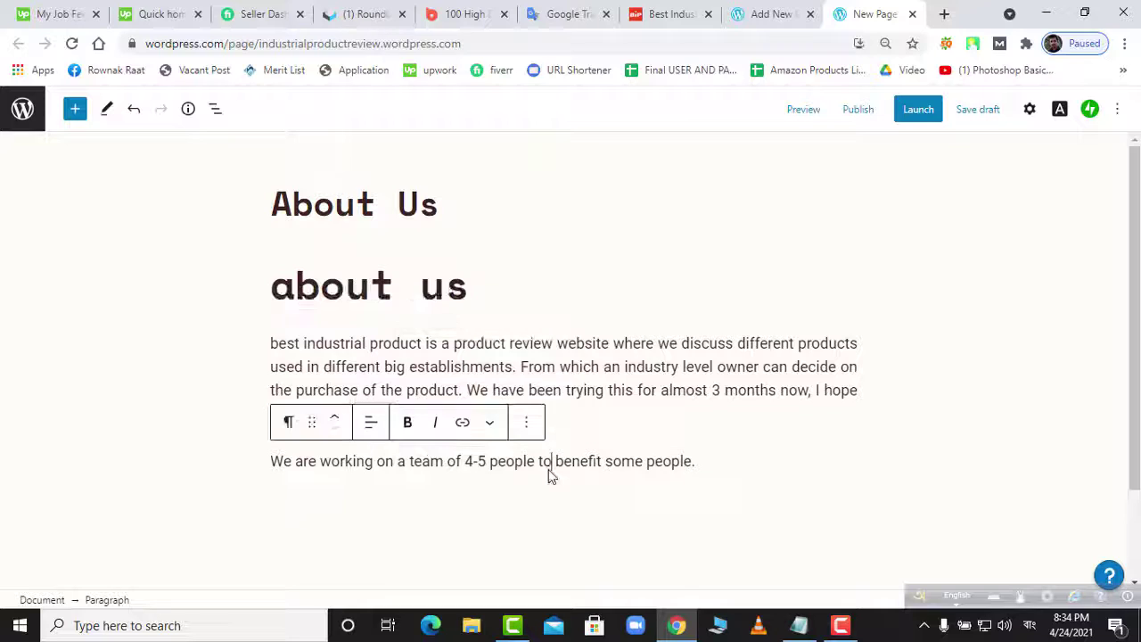
click(490, 425)
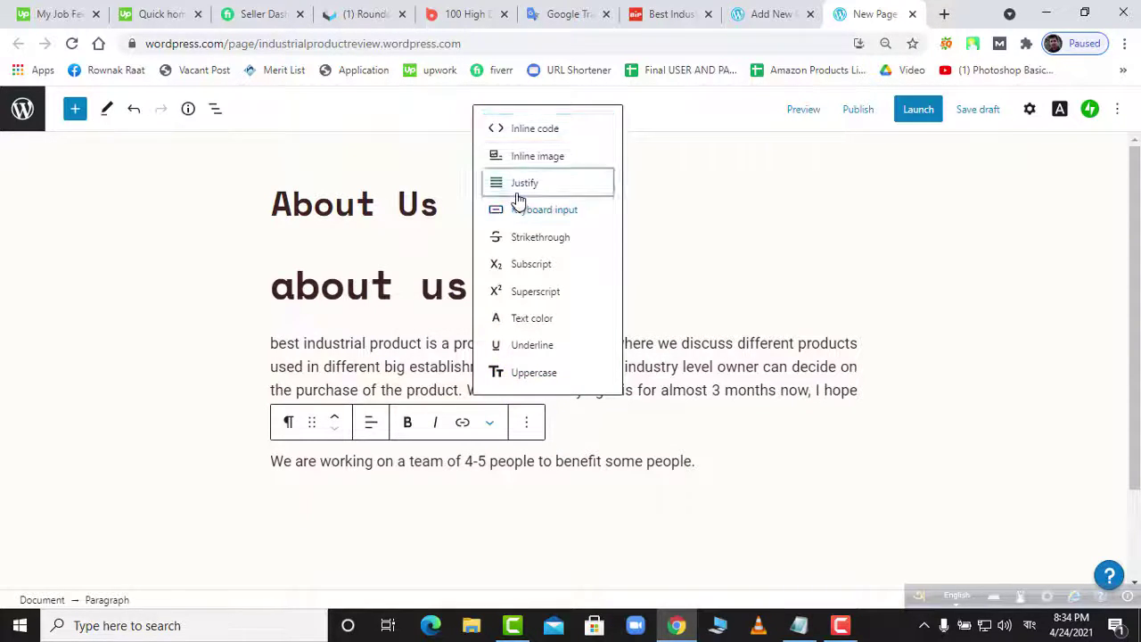
click(513, 192)
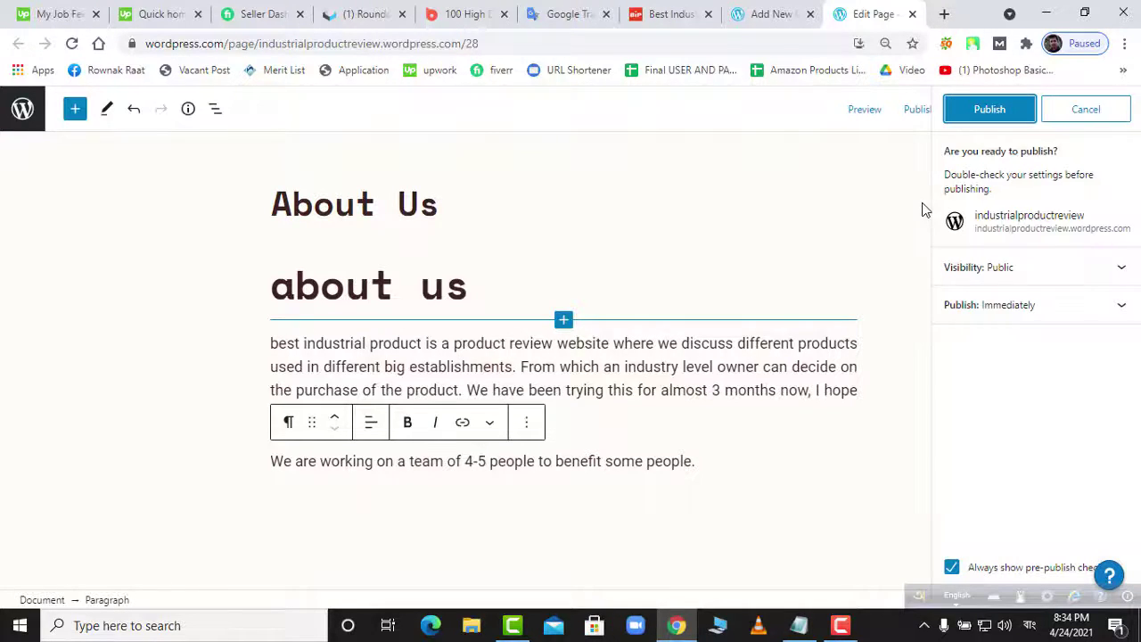
- Publish the About Us page and open its live /about-us/ view in a new tab
click(993, 110)
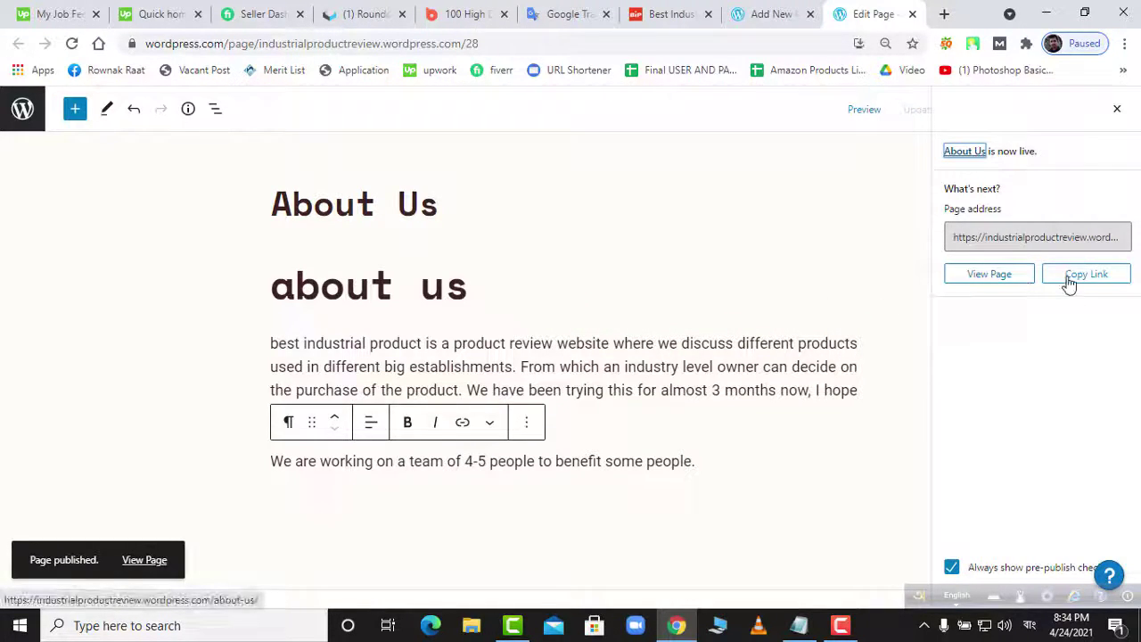
right_click(1028, 282)
click(965, 290)
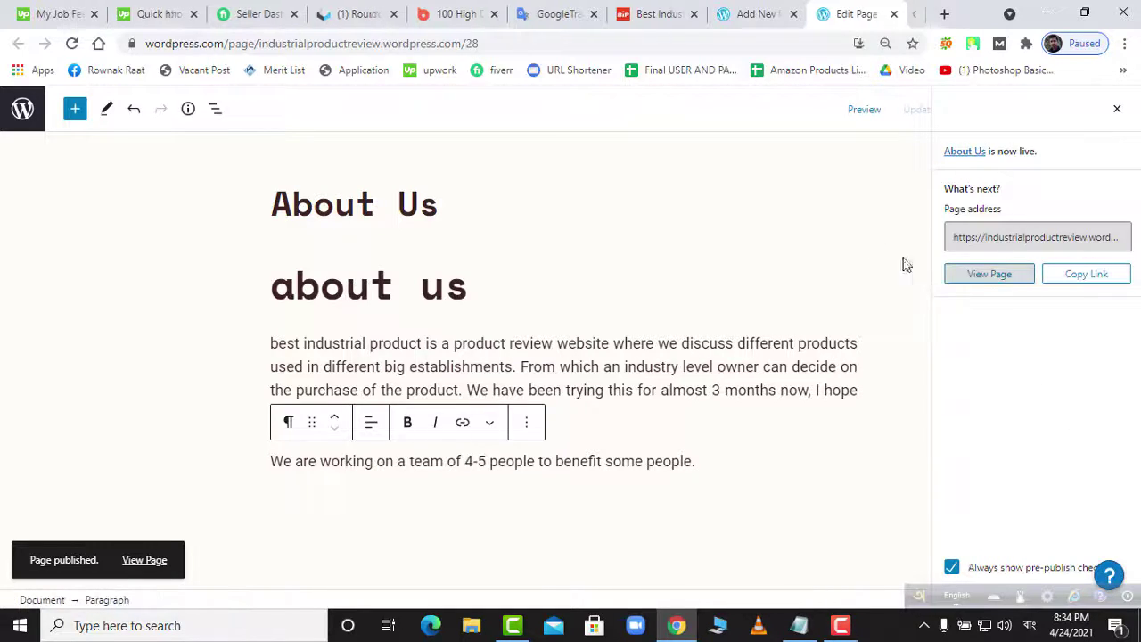
click(879, 14)
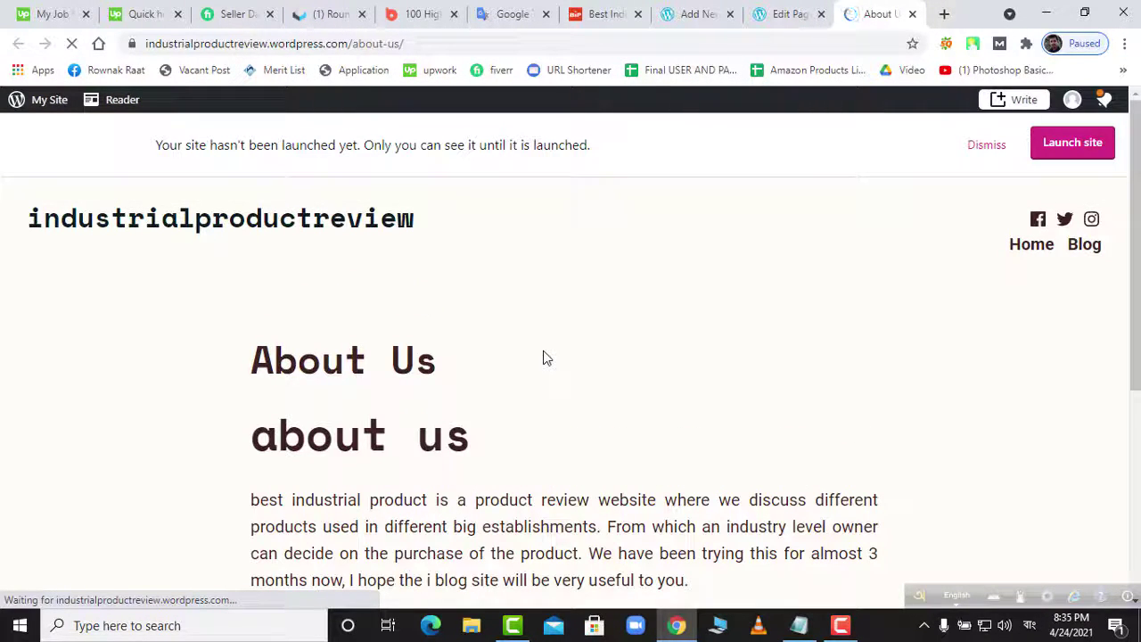
- Review the live About Us page, then go back to its editor tab
scroll(543, 400, down, 4)
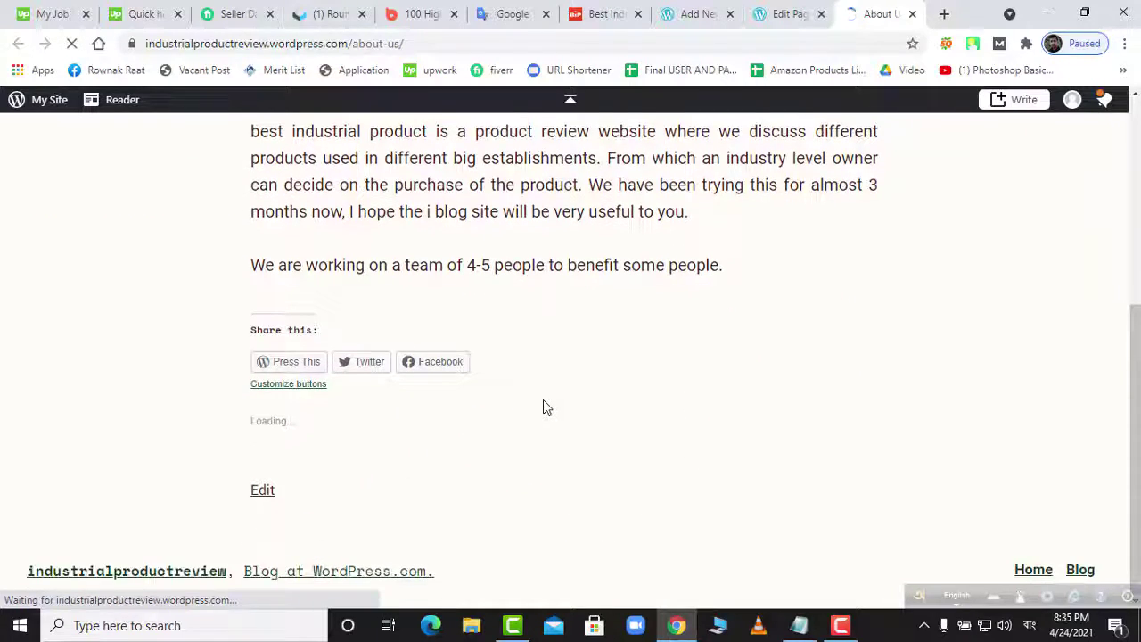
scroll(543, 400, up, 4)
scroll(543, 402, down, 3)
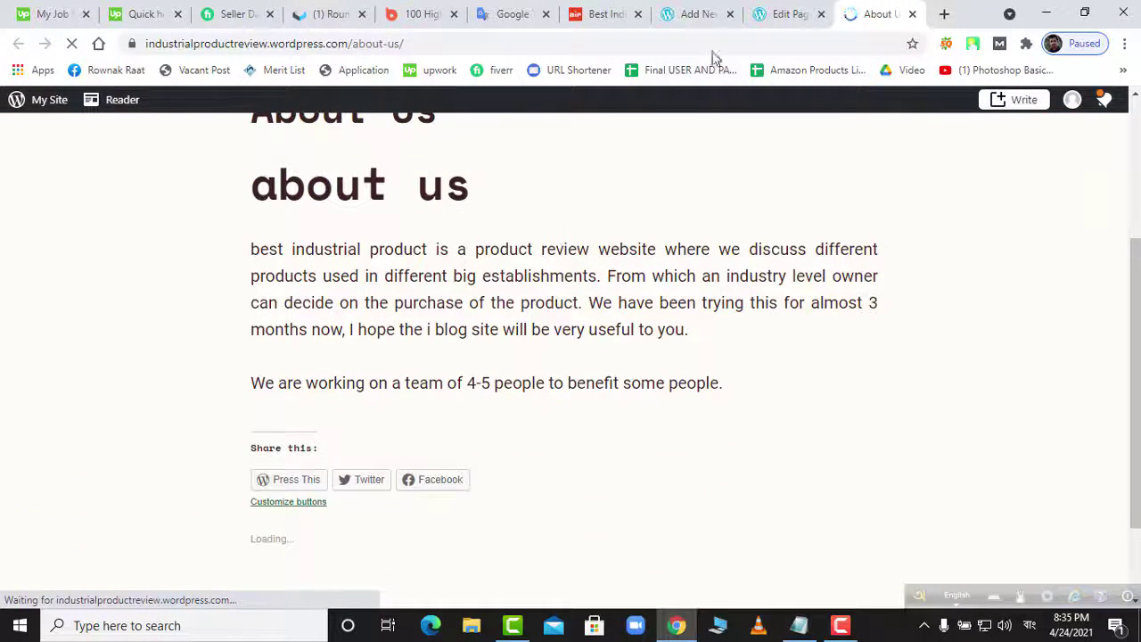
click(772, 14)
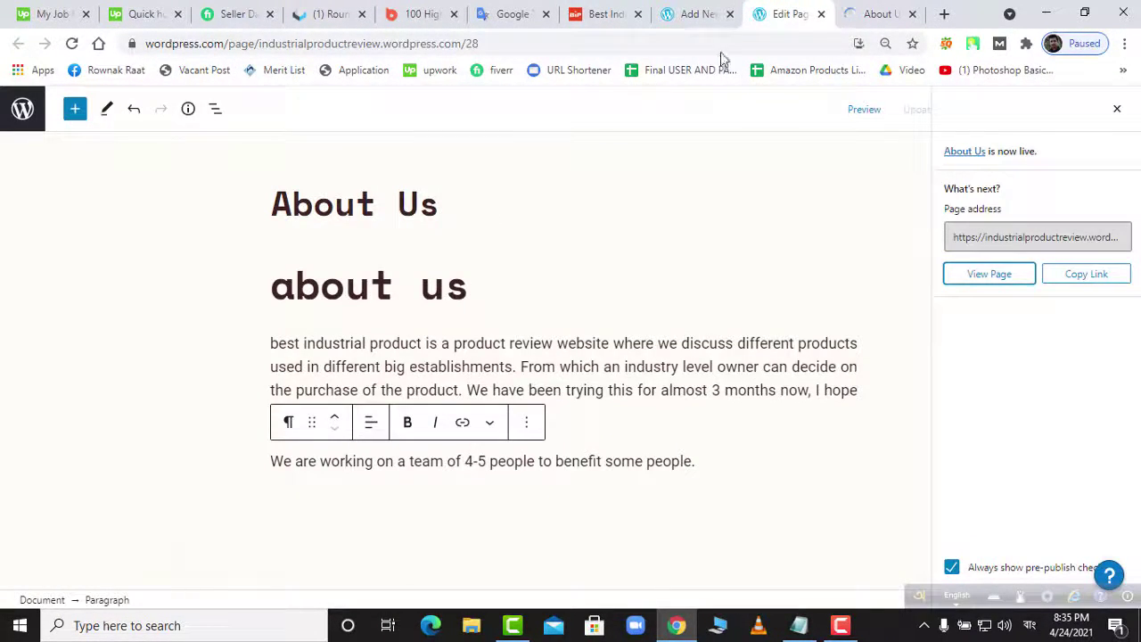
- Open another new page editor in a new tab from Pages > Add New
click(700, 14)
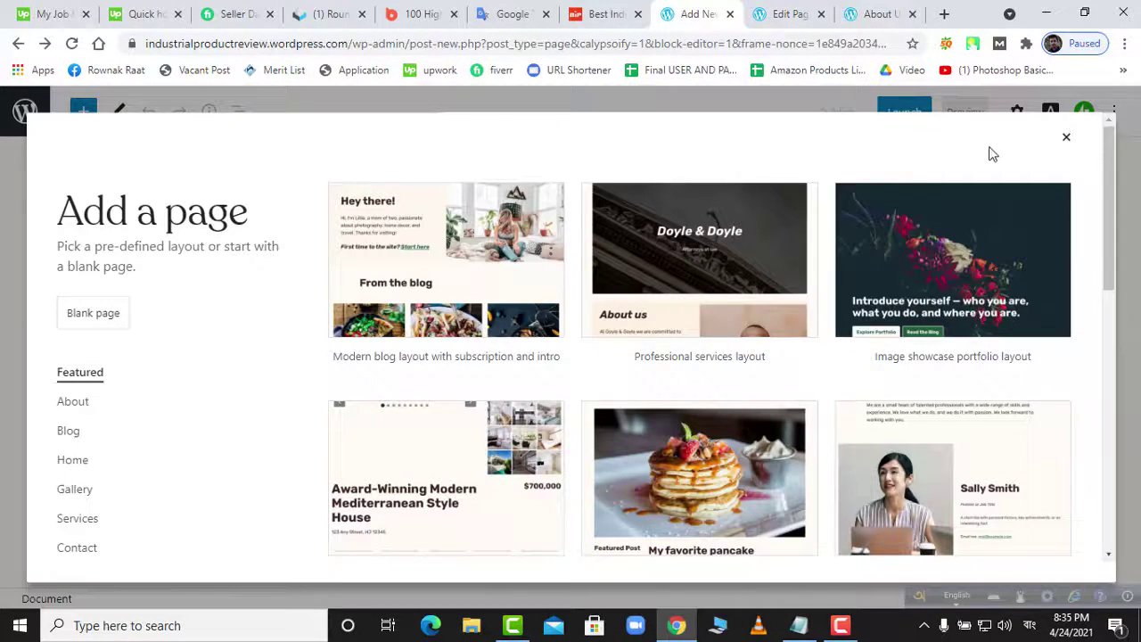
click(1066, 139)
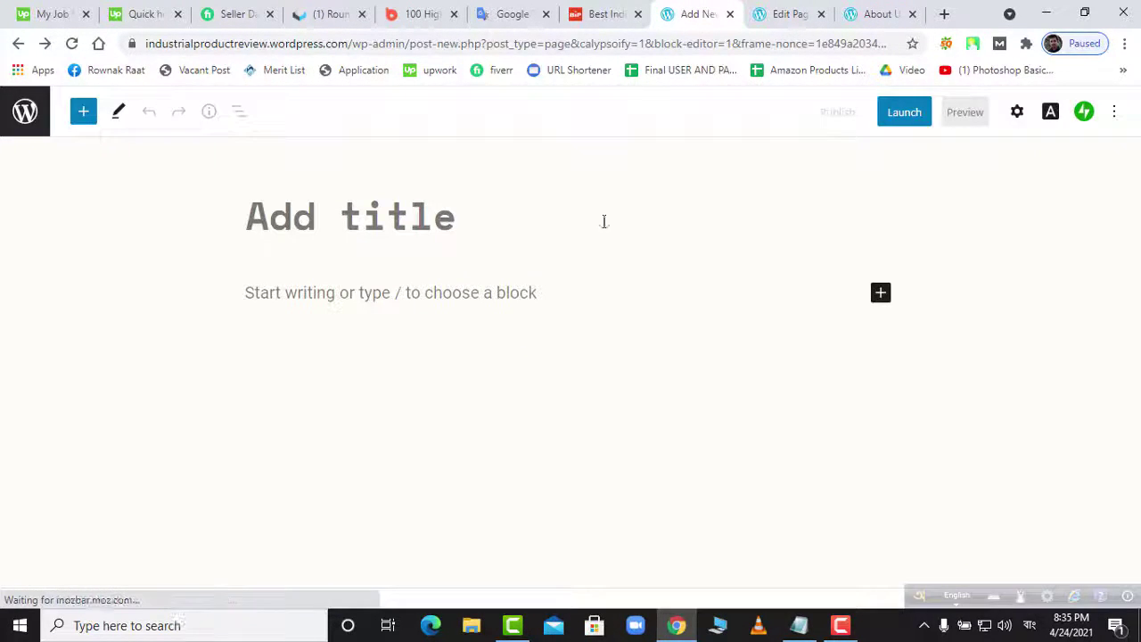
click(25, 115)
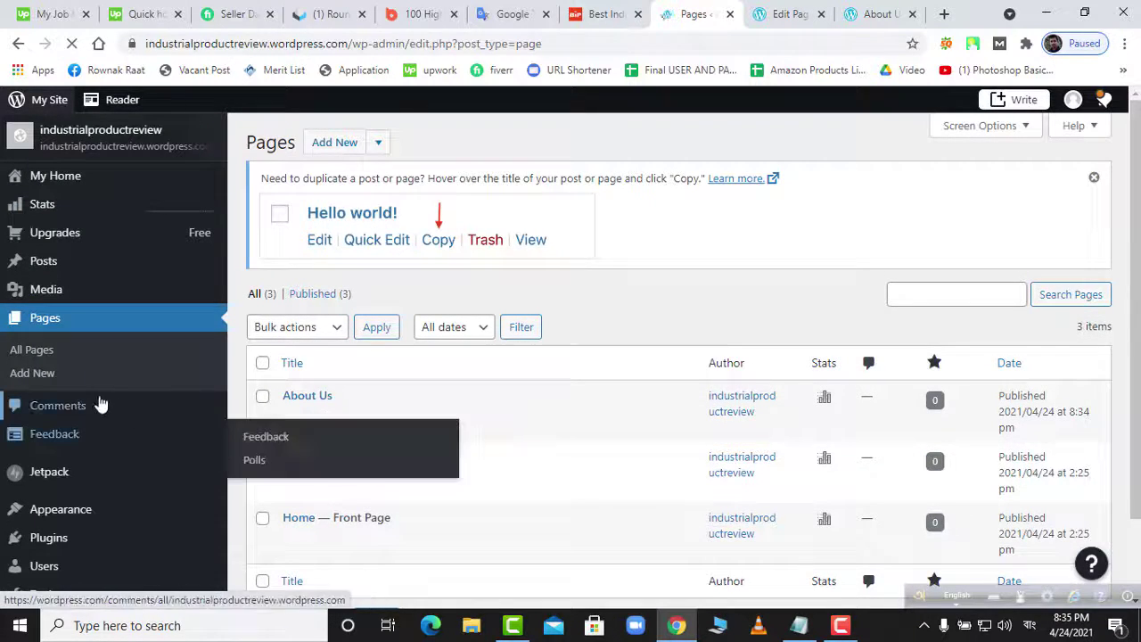
right_click(51, 379)
click(116, 389)
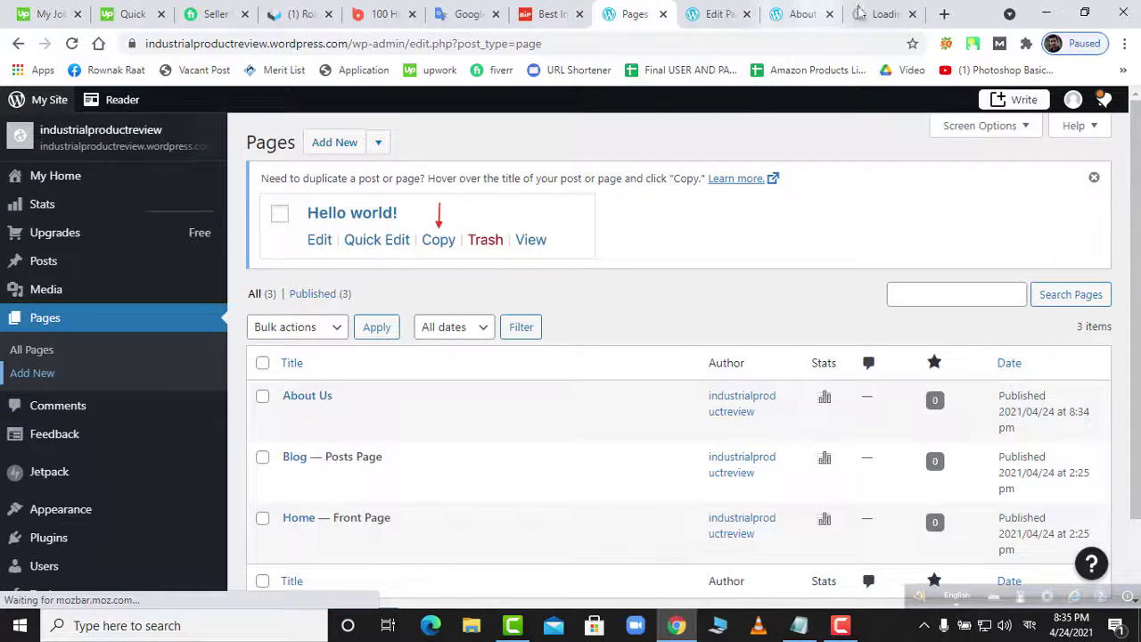
- Close the live About Us page tab and the About Us editor tab
middle_click(789, 25)
click(720, 20)
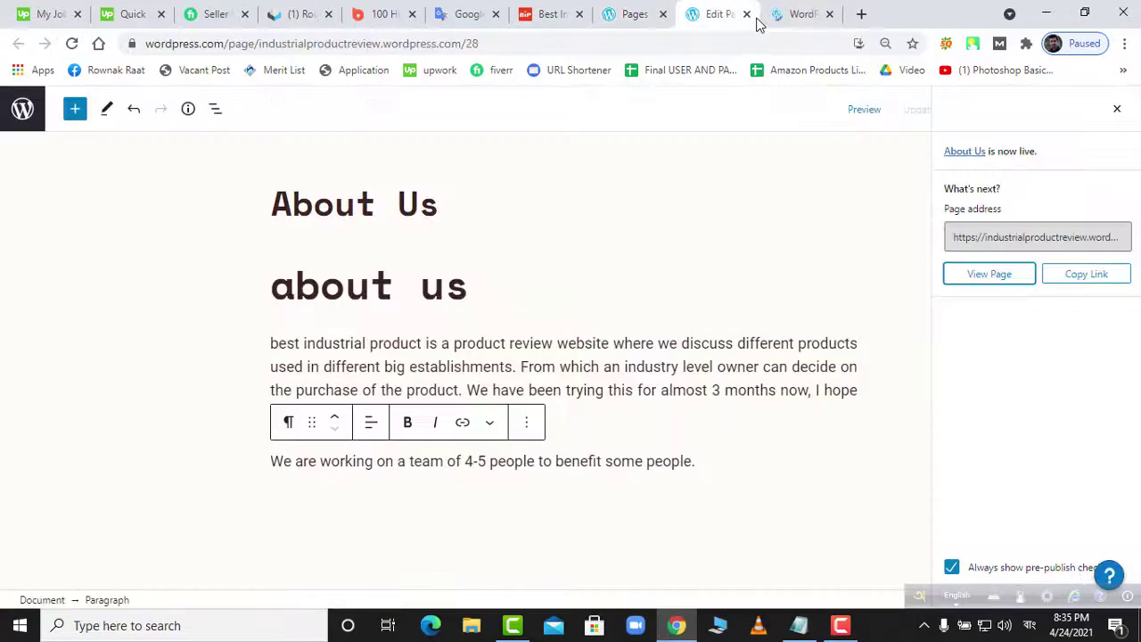
click(747, 14)
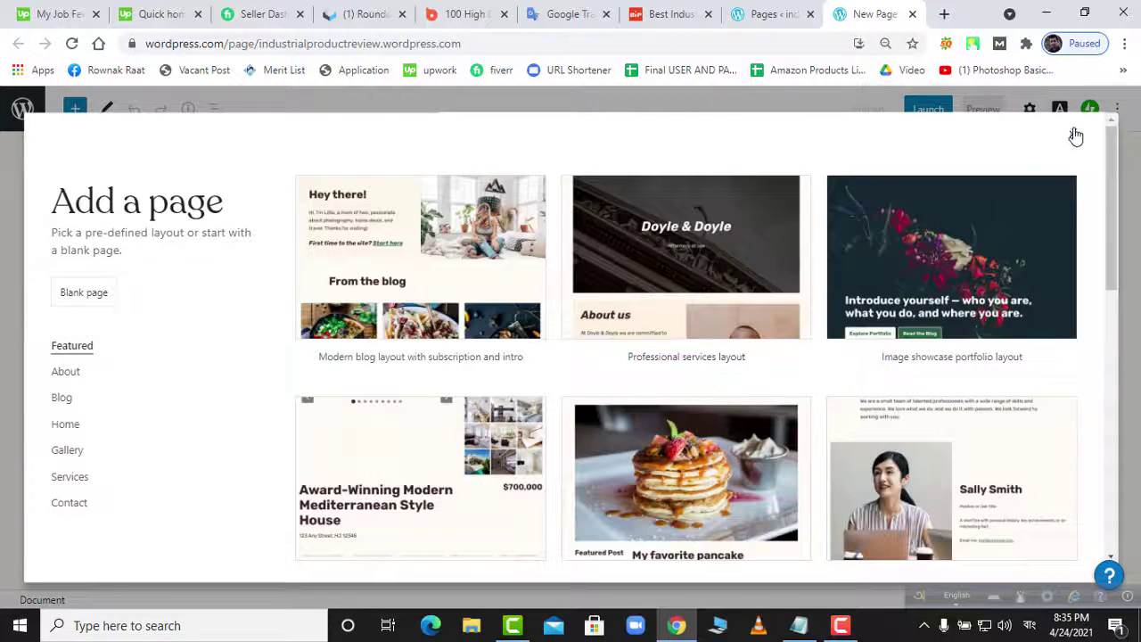
- Start the page blank, erase the stray Bengali title text, and switch input to US English
click(1073, 134)
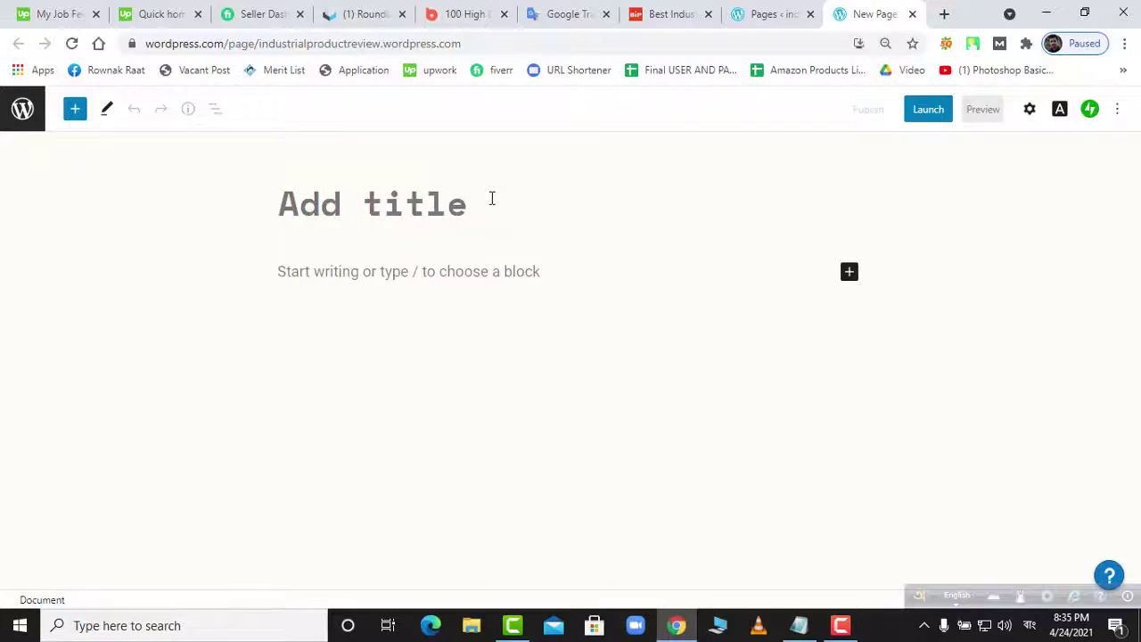
text(ণদলোমৃ)
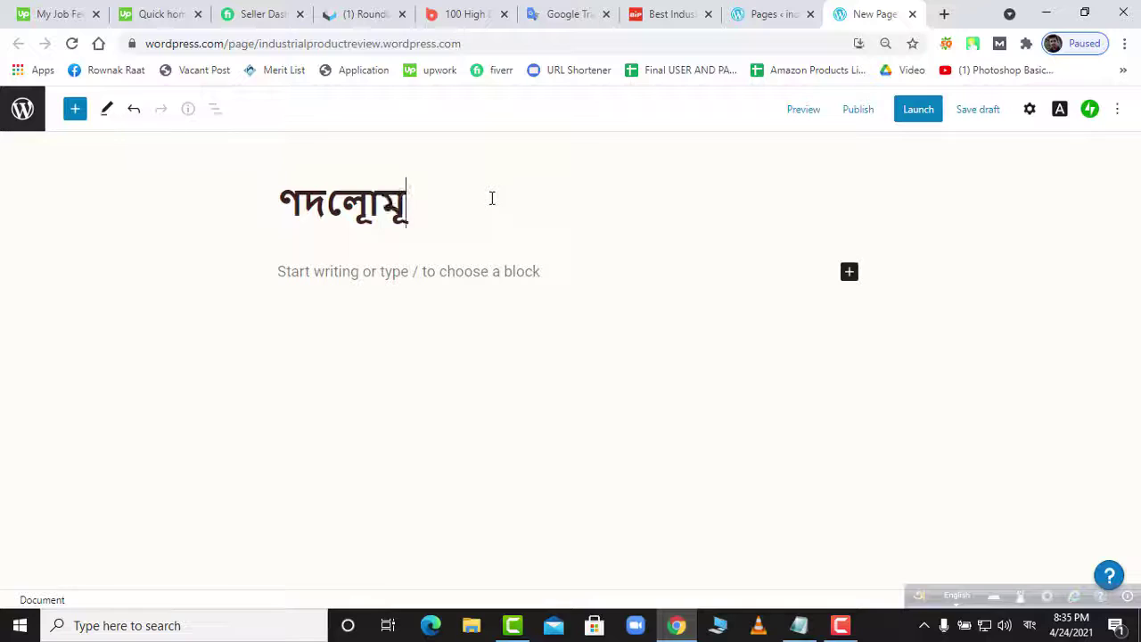
key(BackSpace)
key(BackSpace)
key(BackSpace)
key(BackSpace)
key(BackSpace)
key(BackSpace)
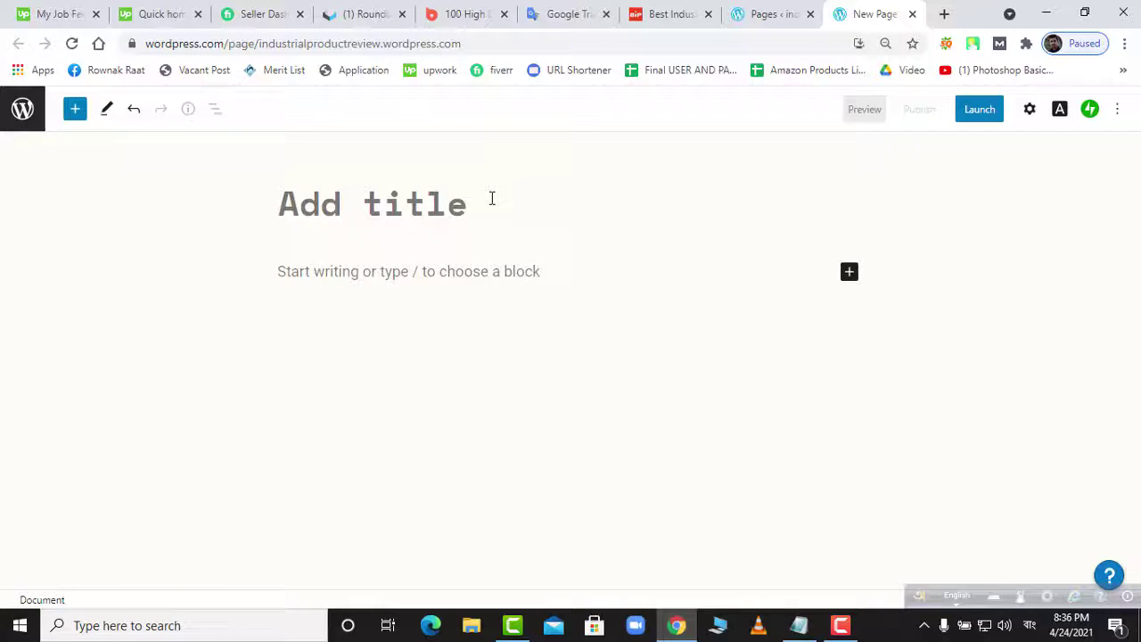
click(1030, 625)
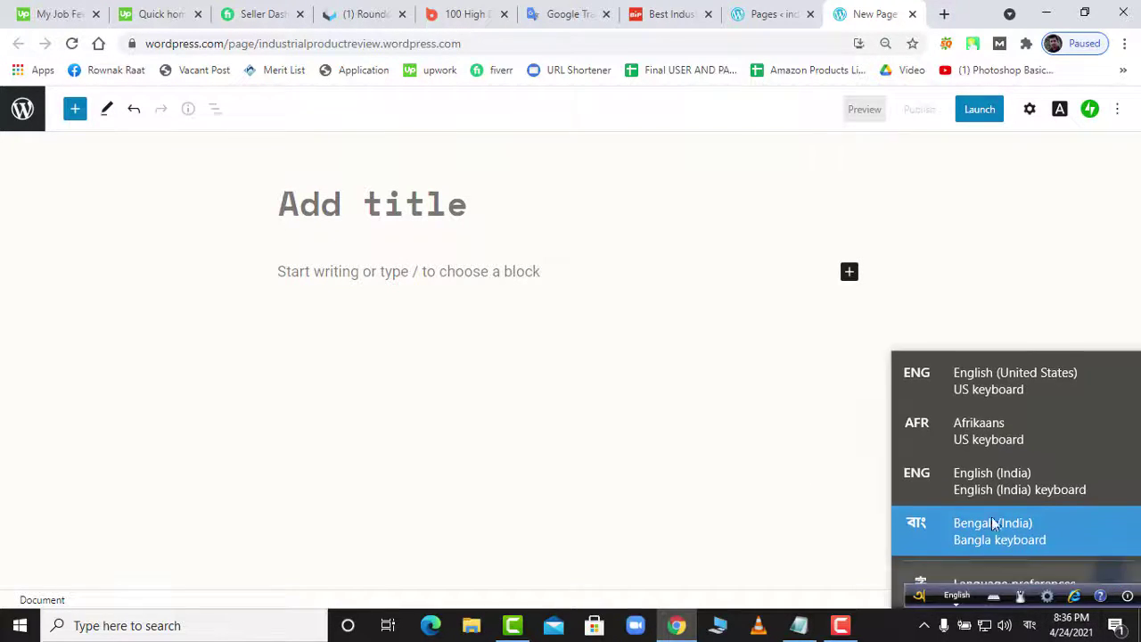
click(972, 390)
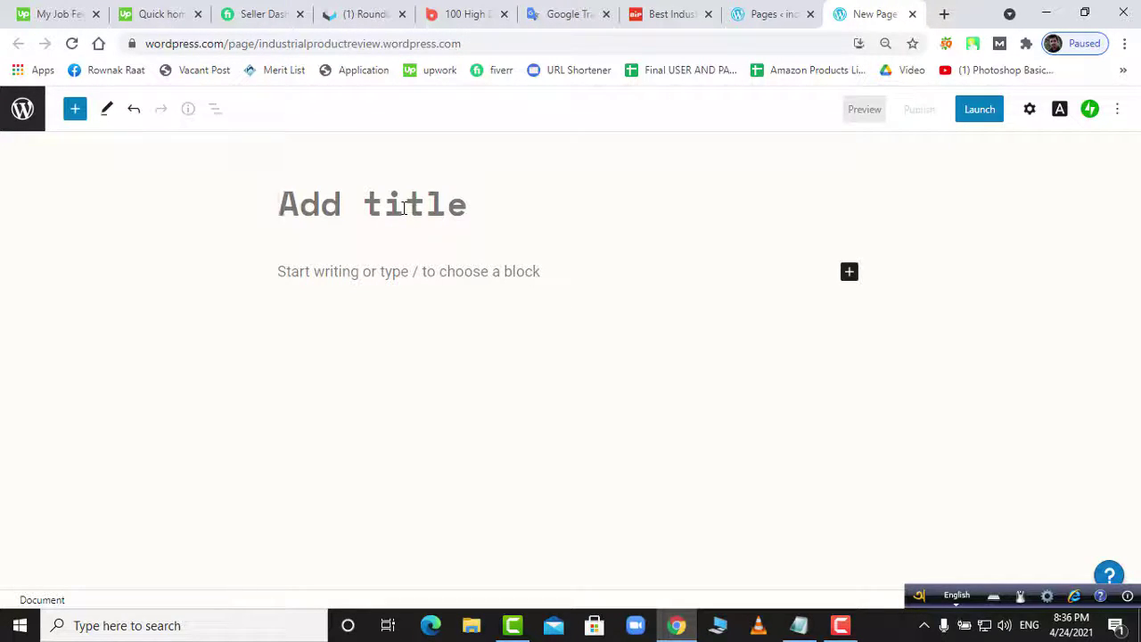
- Type the page title 'Contact Us' and correct its spacing
text(Cont)
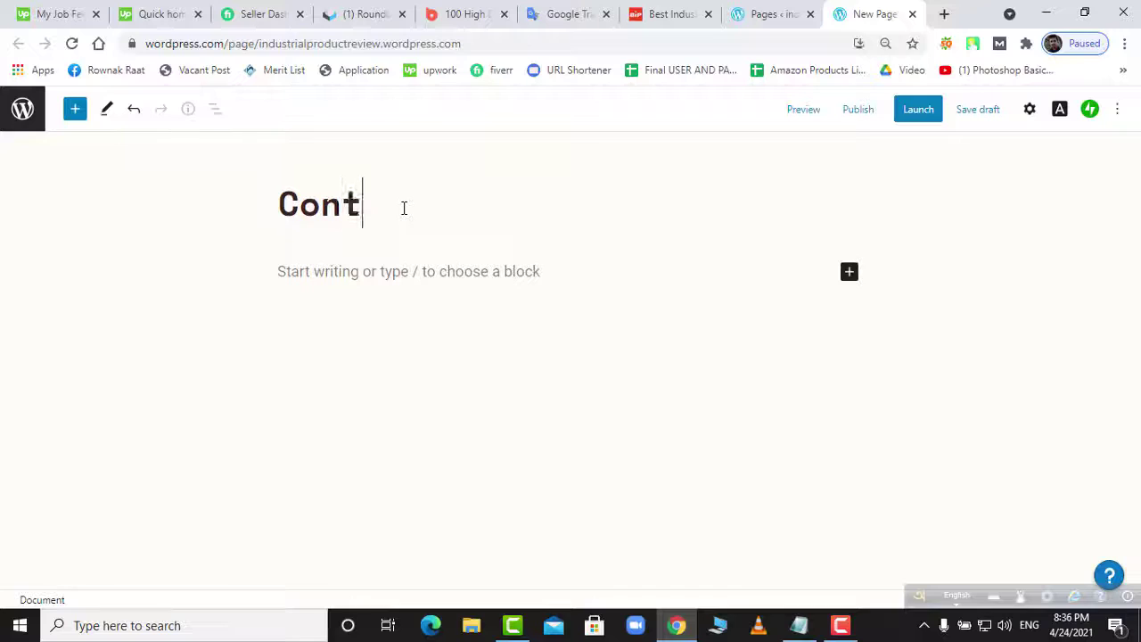
text(act )
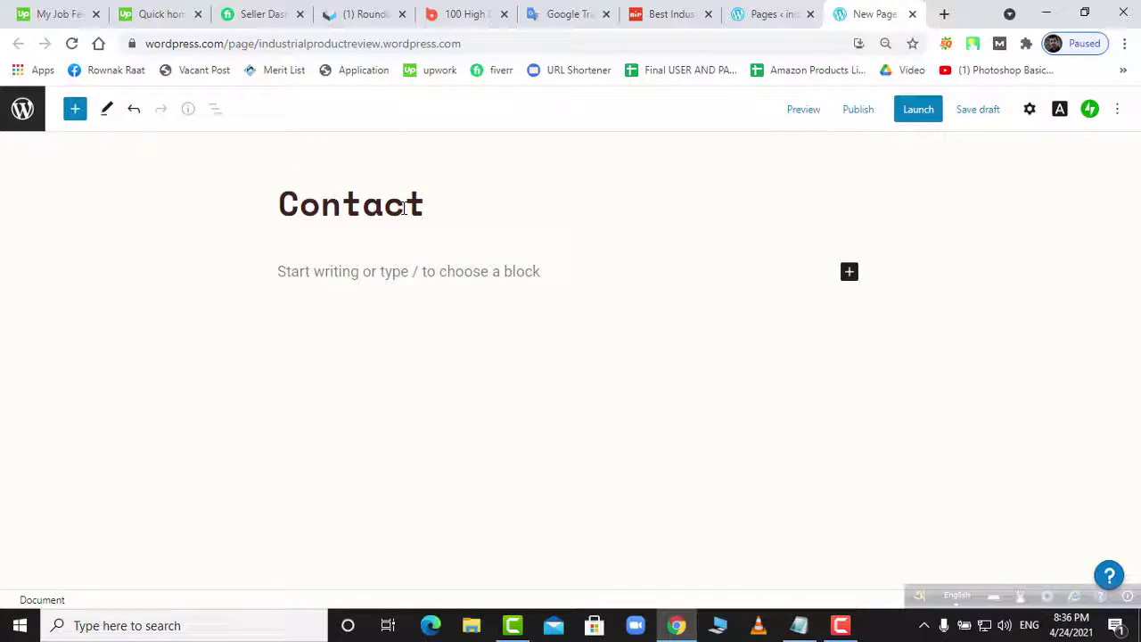
text(Us)
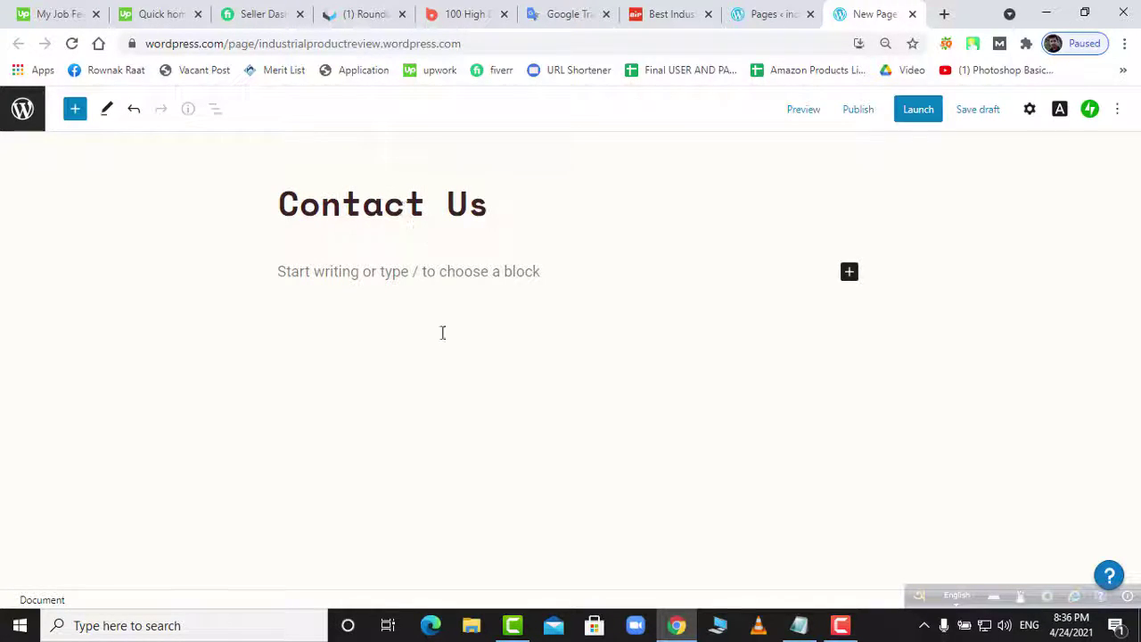
key(Return)
click(448, 219)
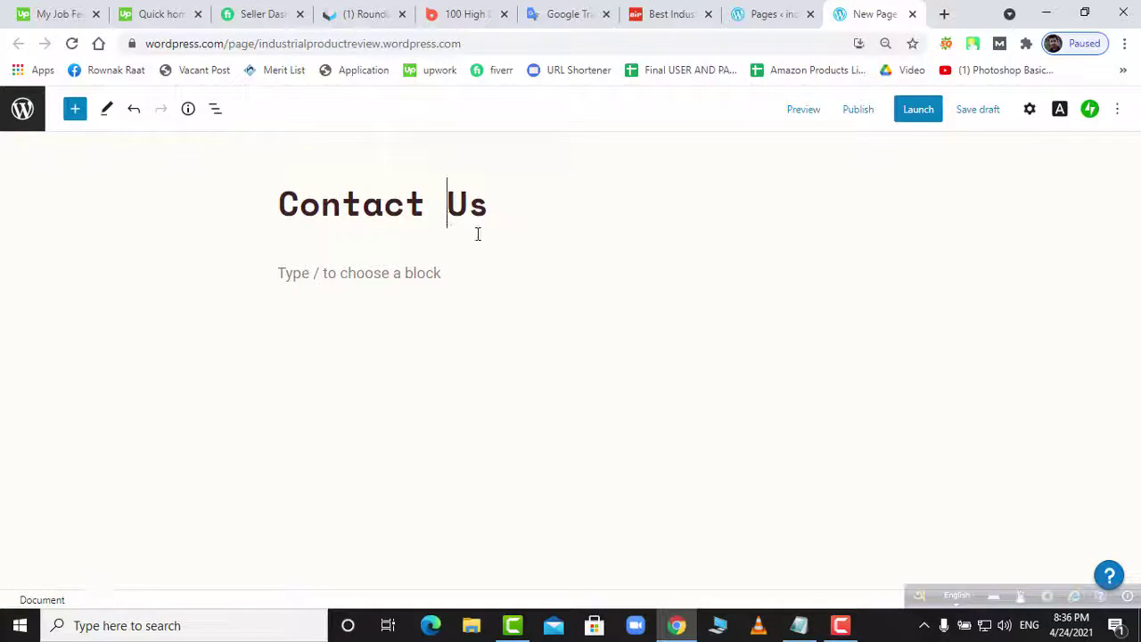
key(BackSpace)
- Publish the Contact Us page, then open the Contact Us page on bestindustrialproduct.com
click(862, 121)
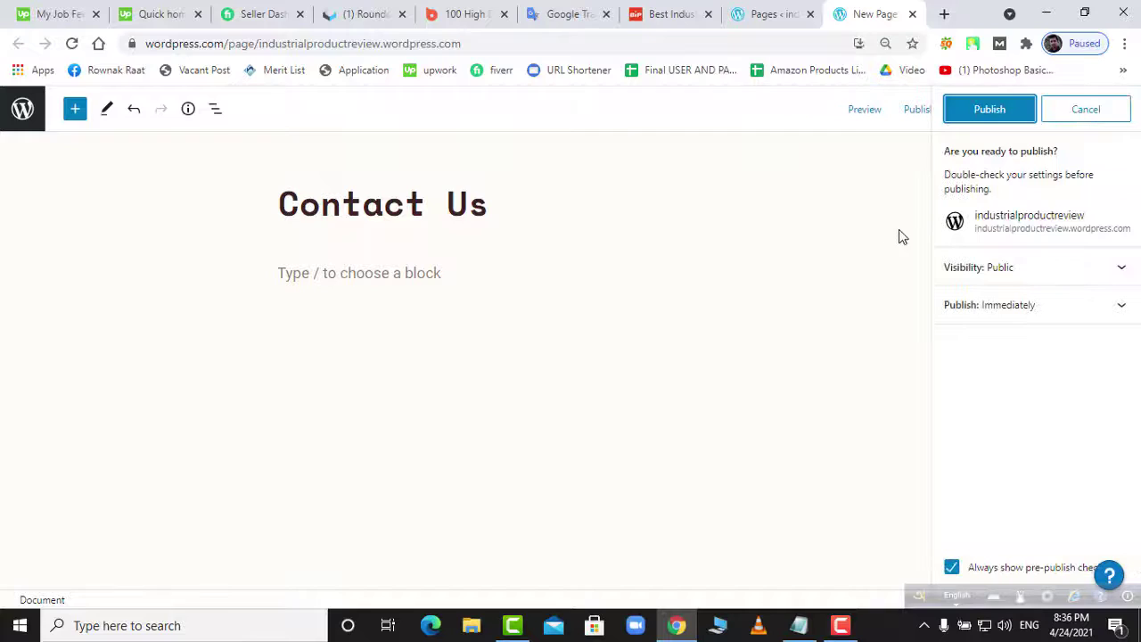
click(1017, 114)
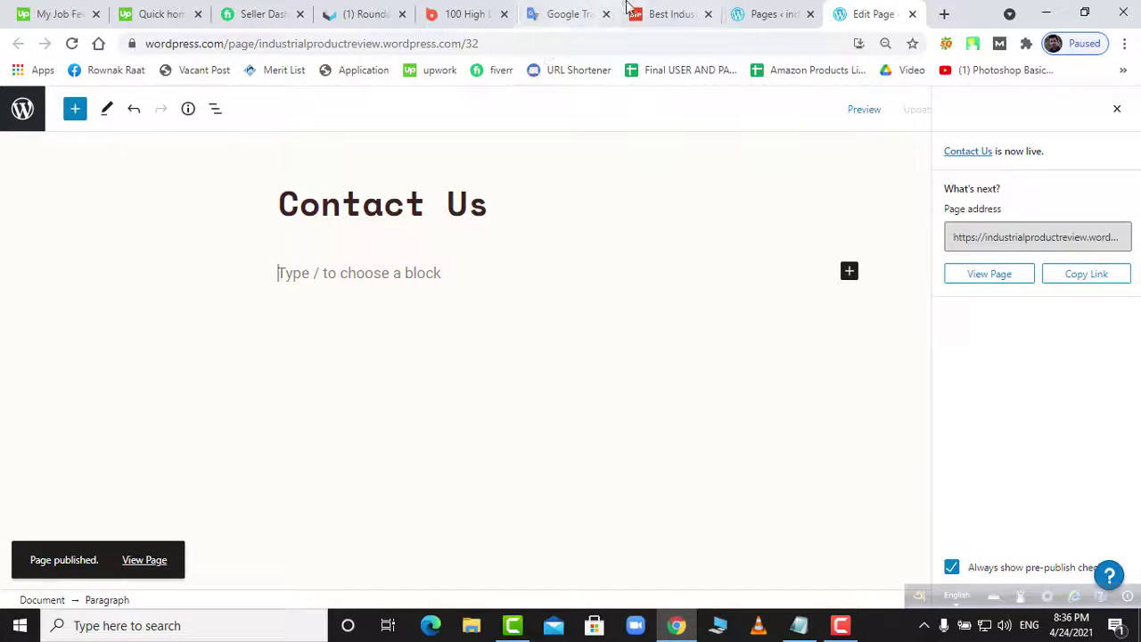
click(669, 13)
click(723, 330)
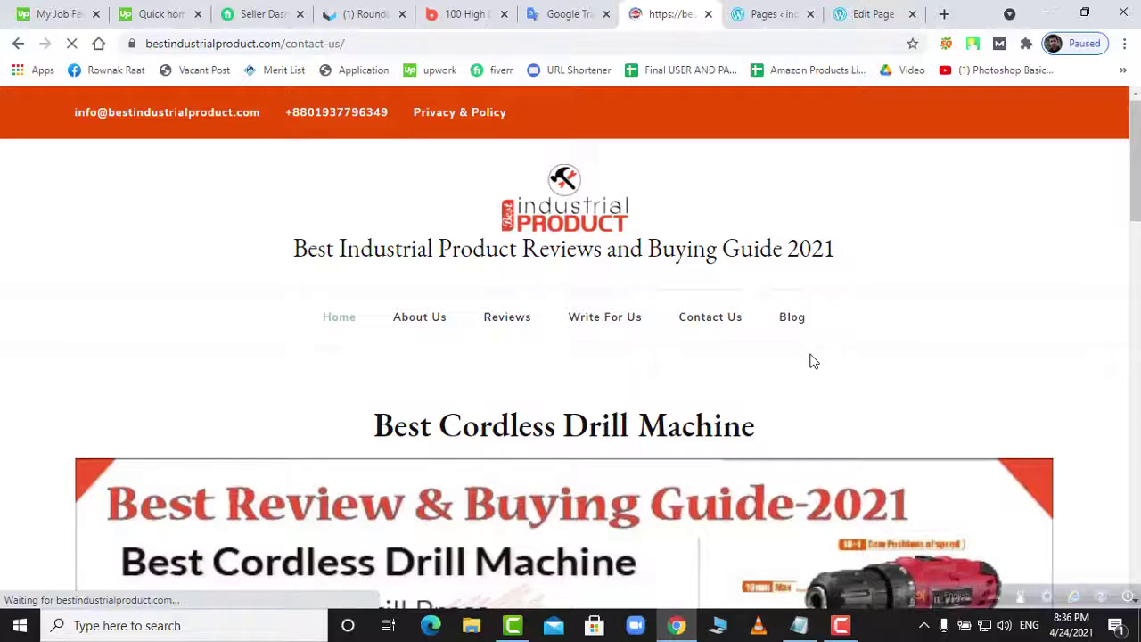
- Select the reference site's Contact Us message and address lines, then go back to the WordPress editor
scroll(813, 361, down, 7)
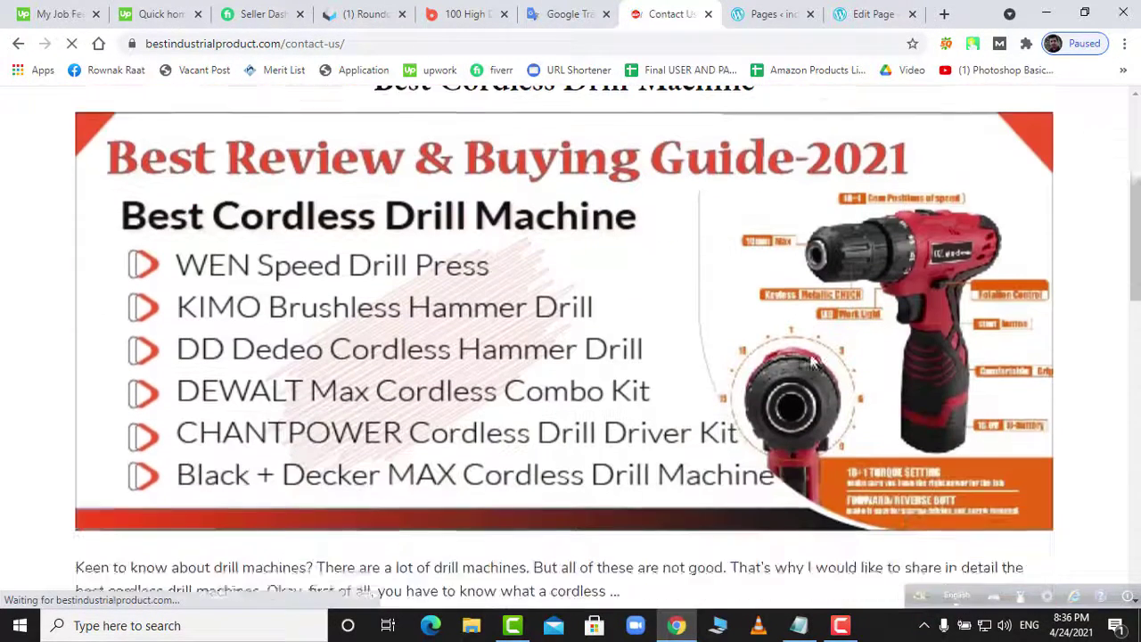
scroll(813, 362, down, 1)
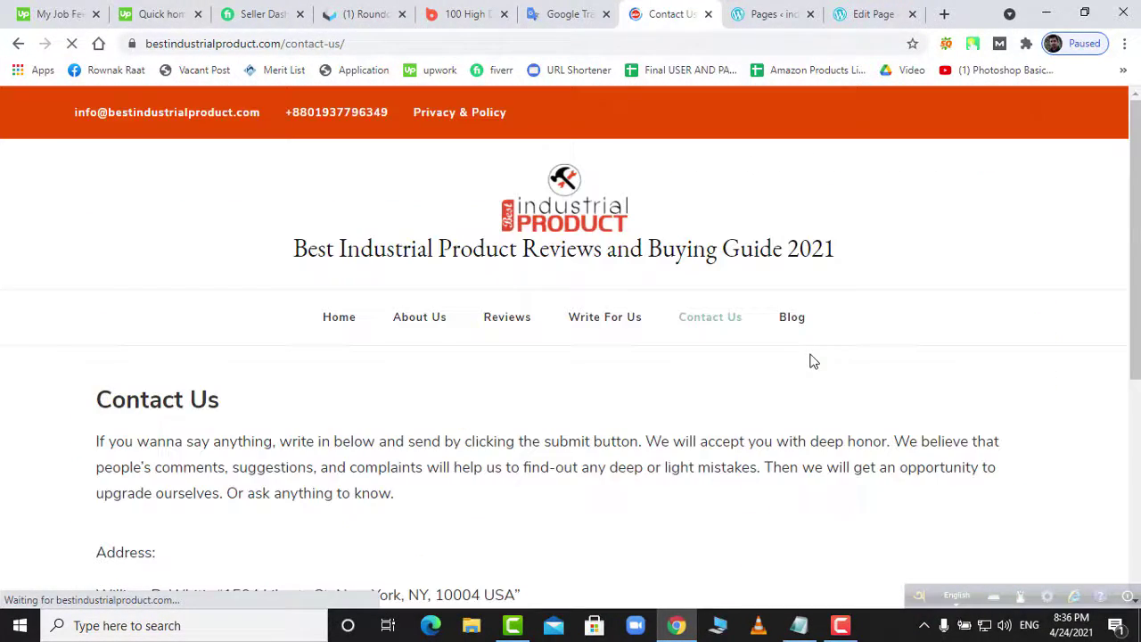
scroll(813, 362, down, 3)
scroll(562, 374, down, 2)
scroll(563, 375, up, 3)
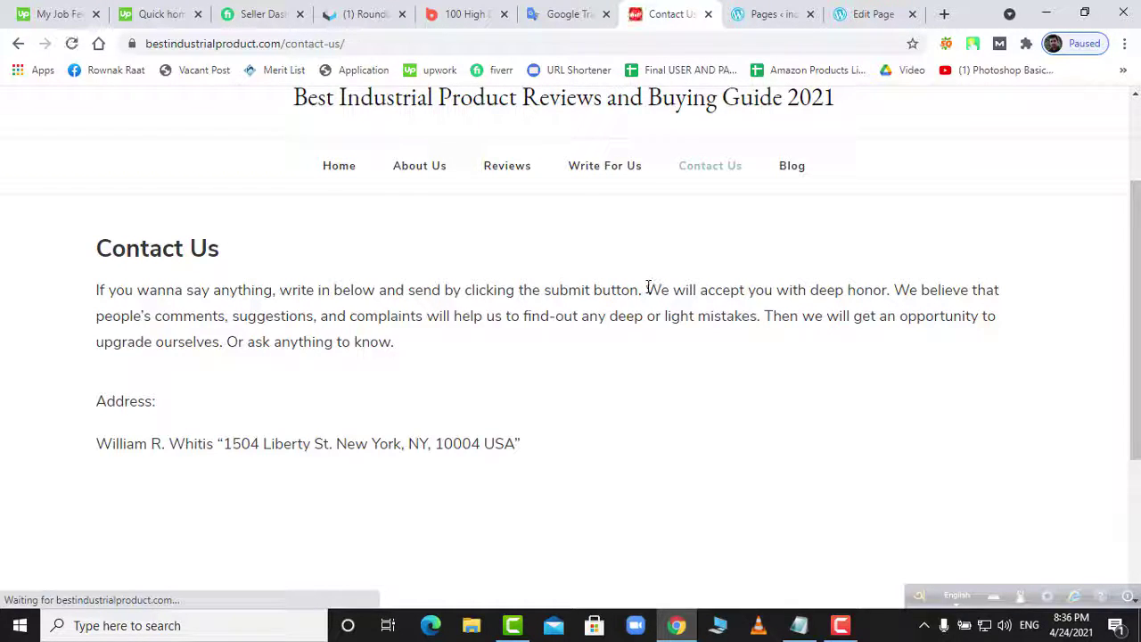
drag(645, 287, 680, 416)
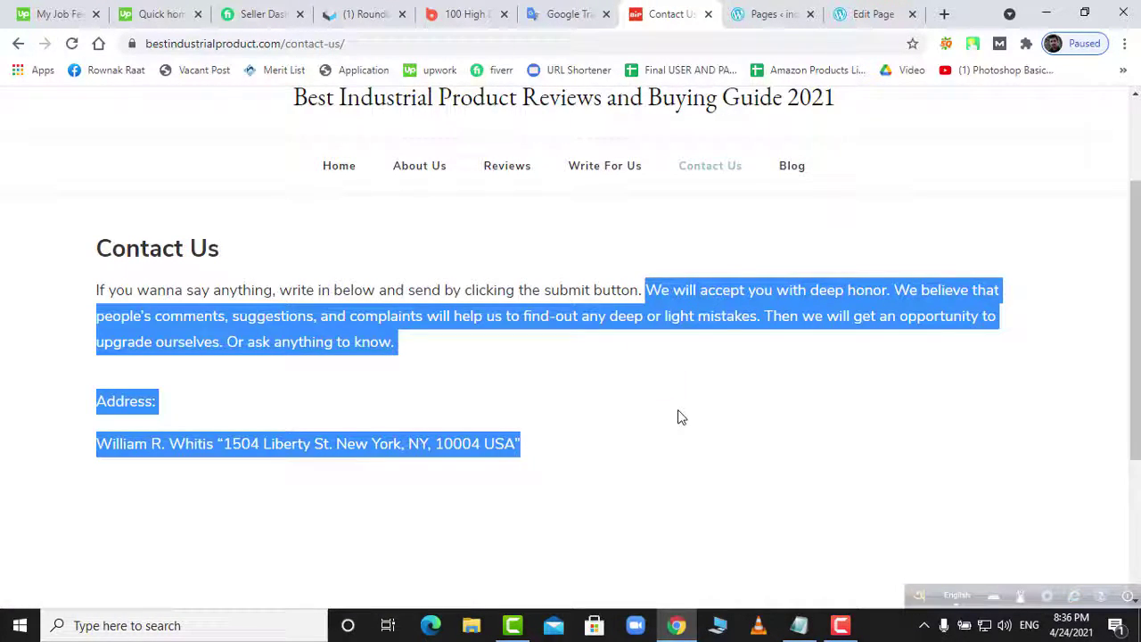
click(858, 14)
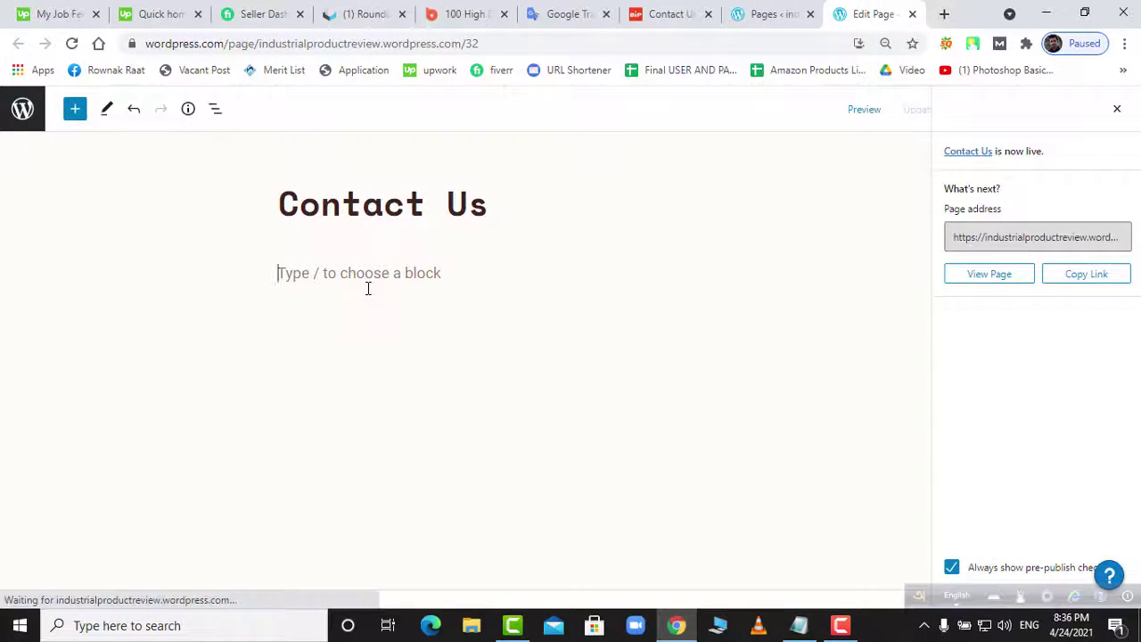
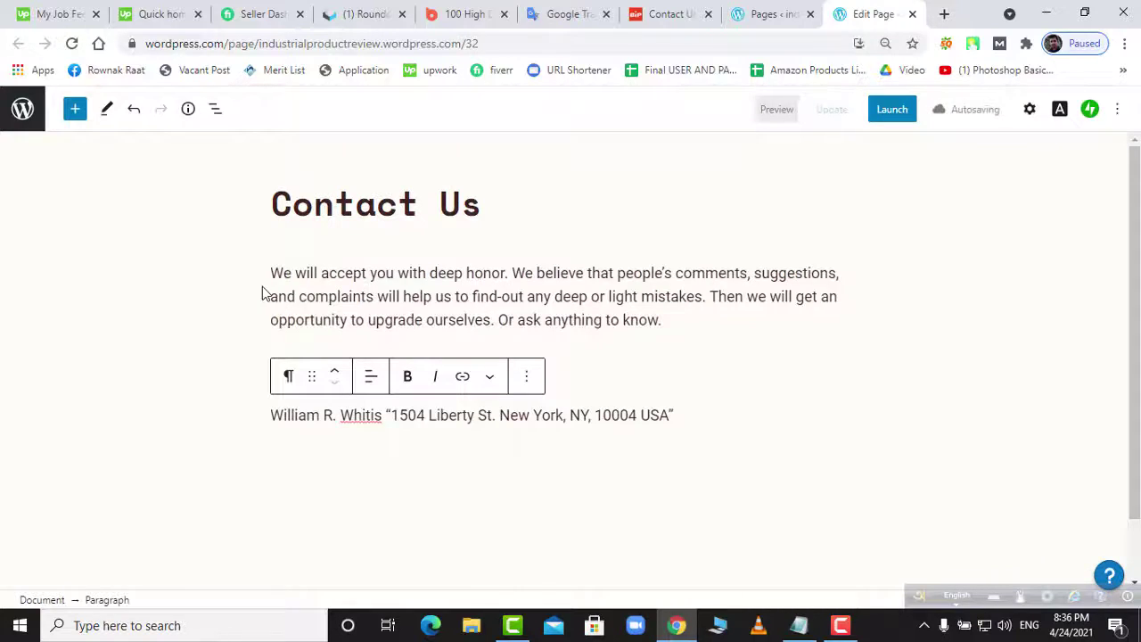
- Paste the copied text and add a 'Contact Us' line above it
click(273, 275)
key(Return)
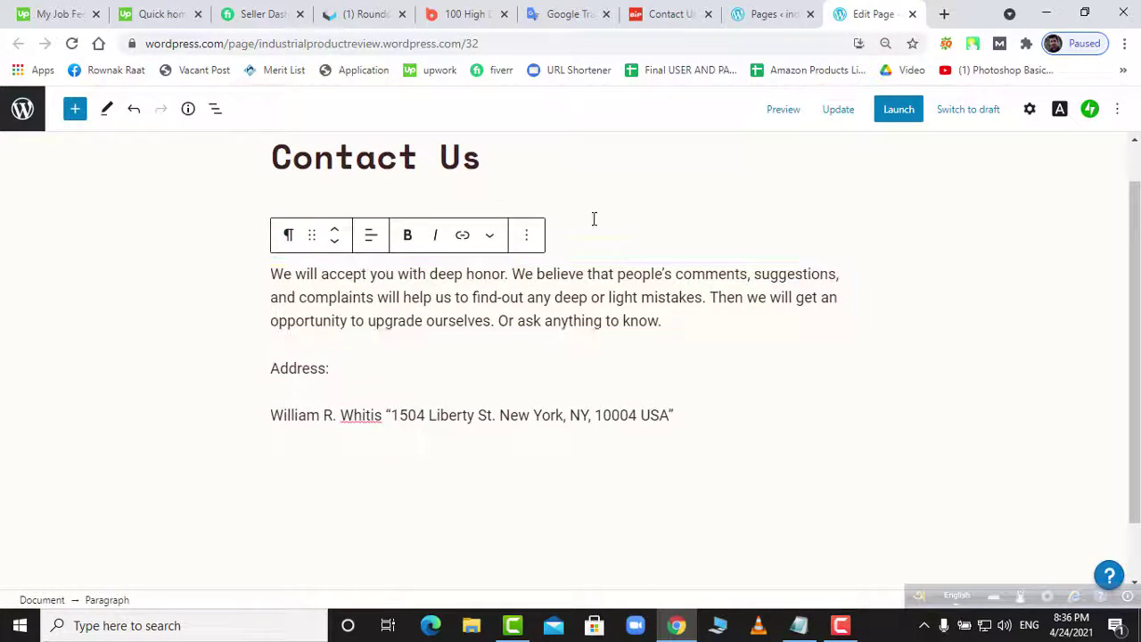
click(487, 236)
click(487, 237)
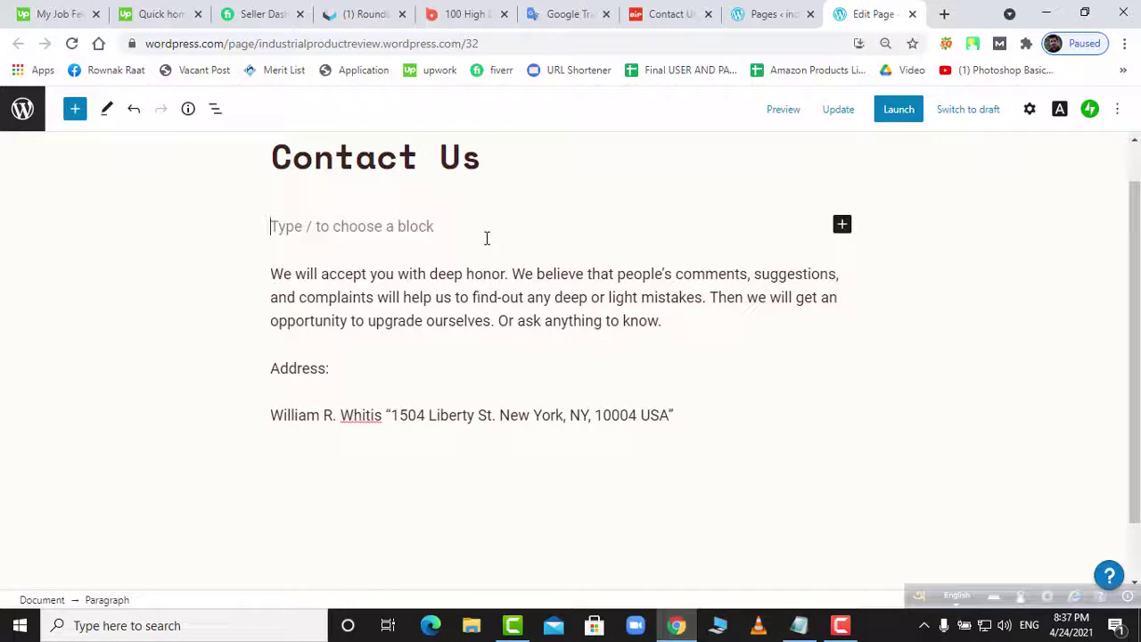
text(Contact Us)
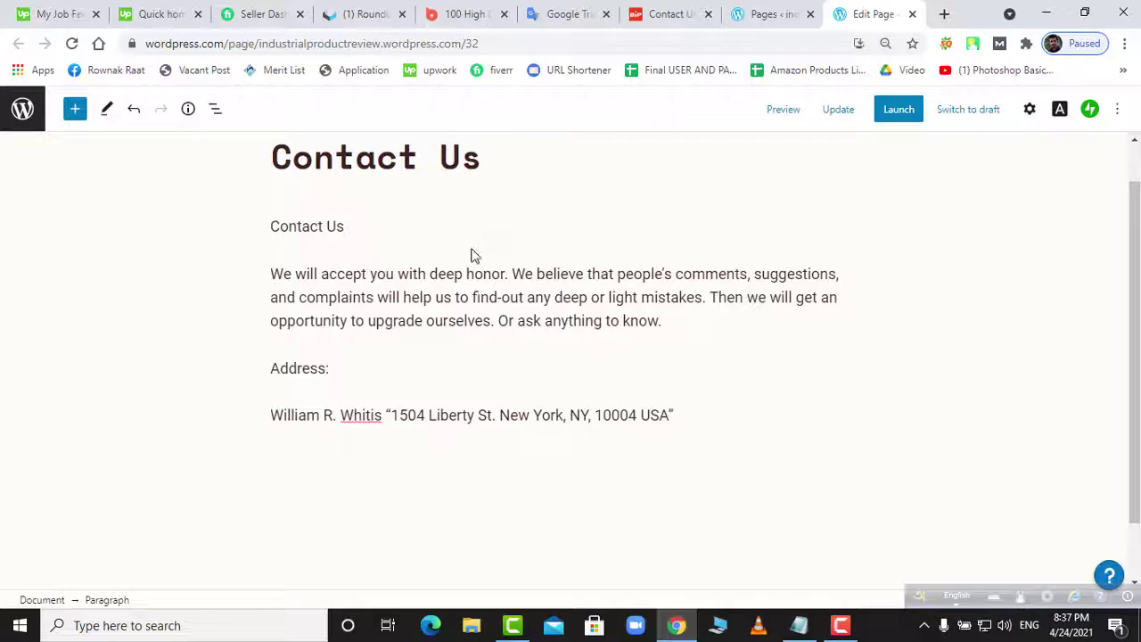
key(BackSpace)
key(BackSpace)
key(BackSpace)
key(BackSpace)
key(BackSpace)
key(BackSpace)
key(BackSpace)
key(BackSpace)
key(BackSpace)
key(BackSpace)
key(BackSpace)
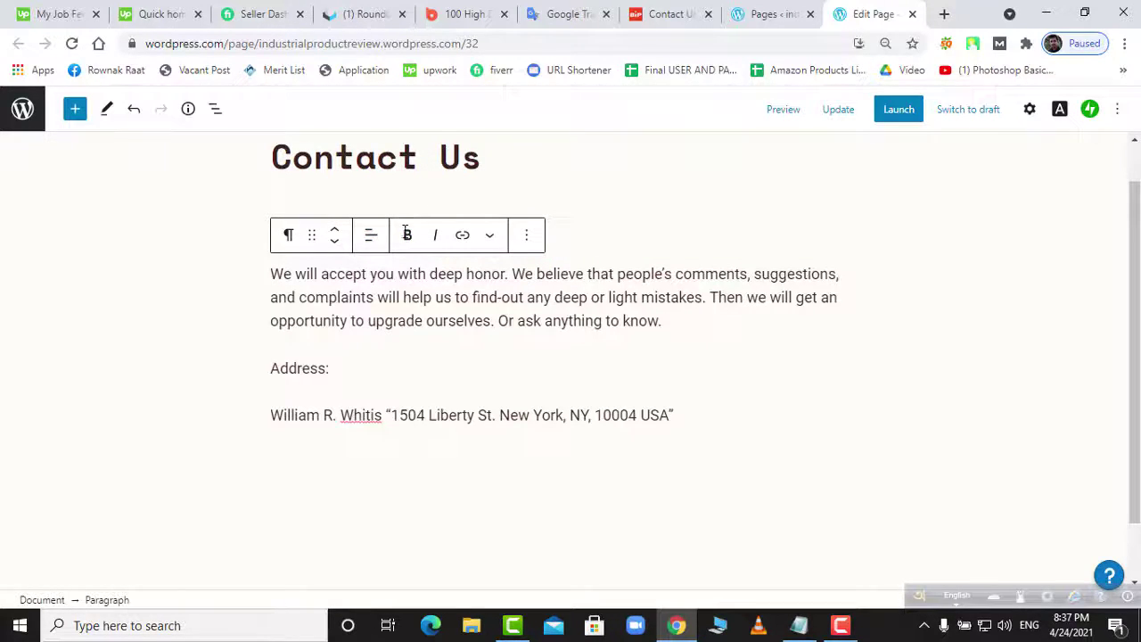
key(ctrl+z)
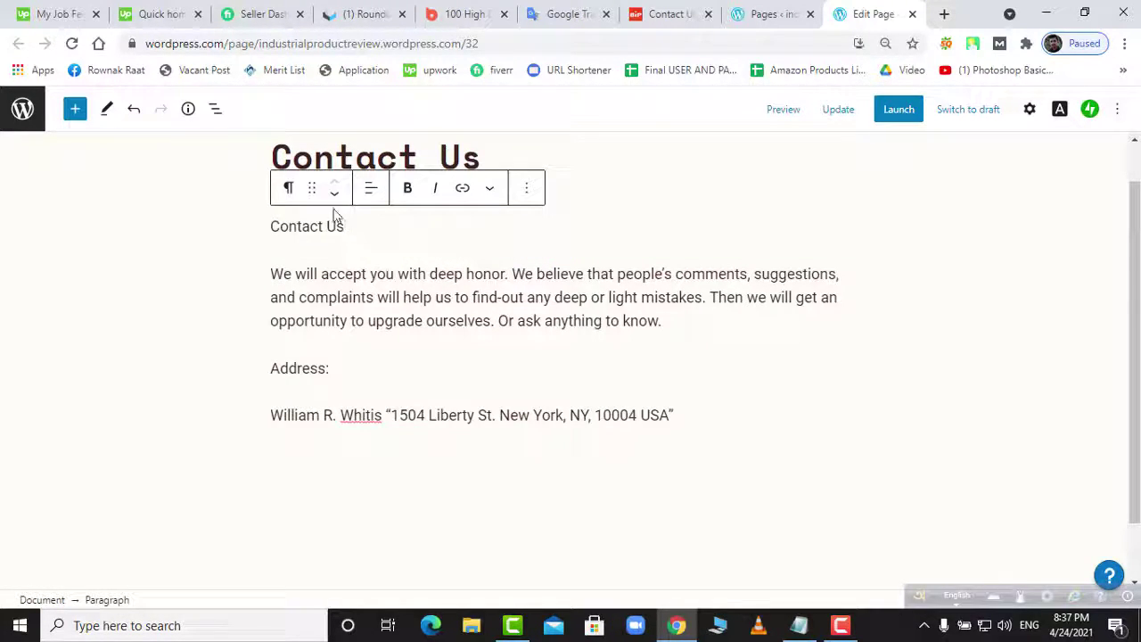
- Turn the 'Contact Us' line into an H1 heading
click(294, 191)
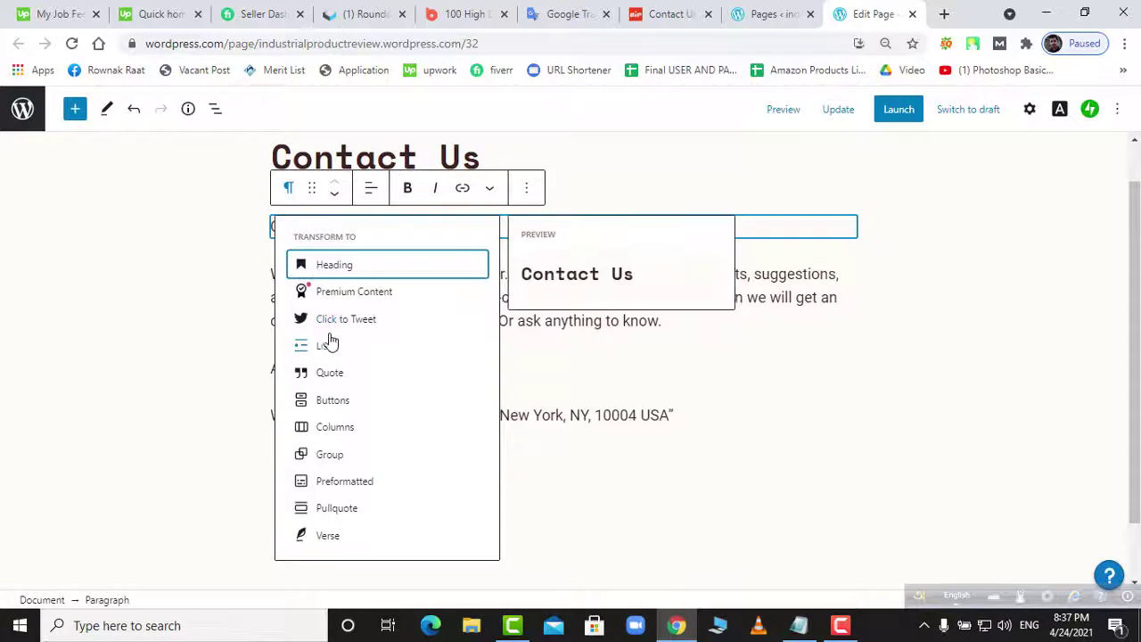
click(335, 275)
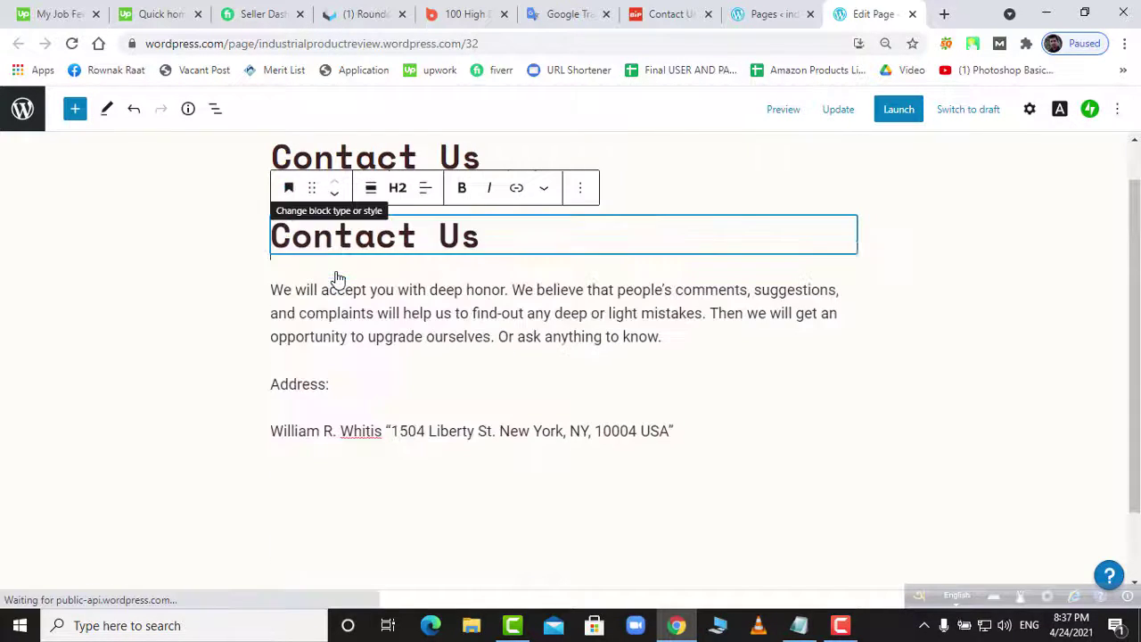
click(399, 190)
click(397, 234)
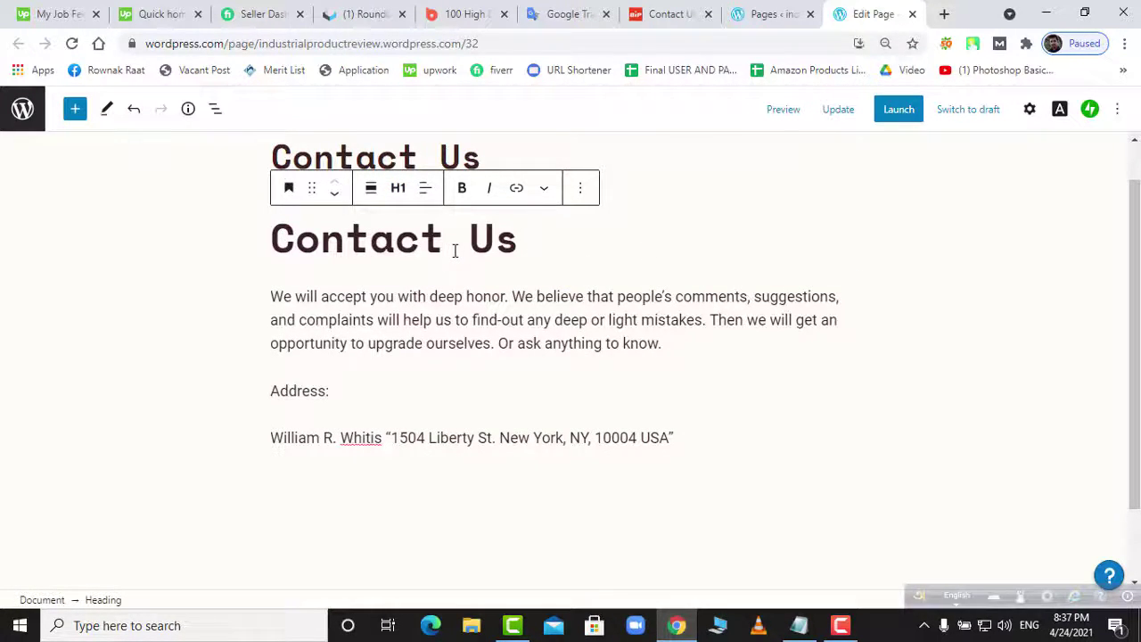
- Justify the message paragraph, update the page and close the editor
click(481, 319)
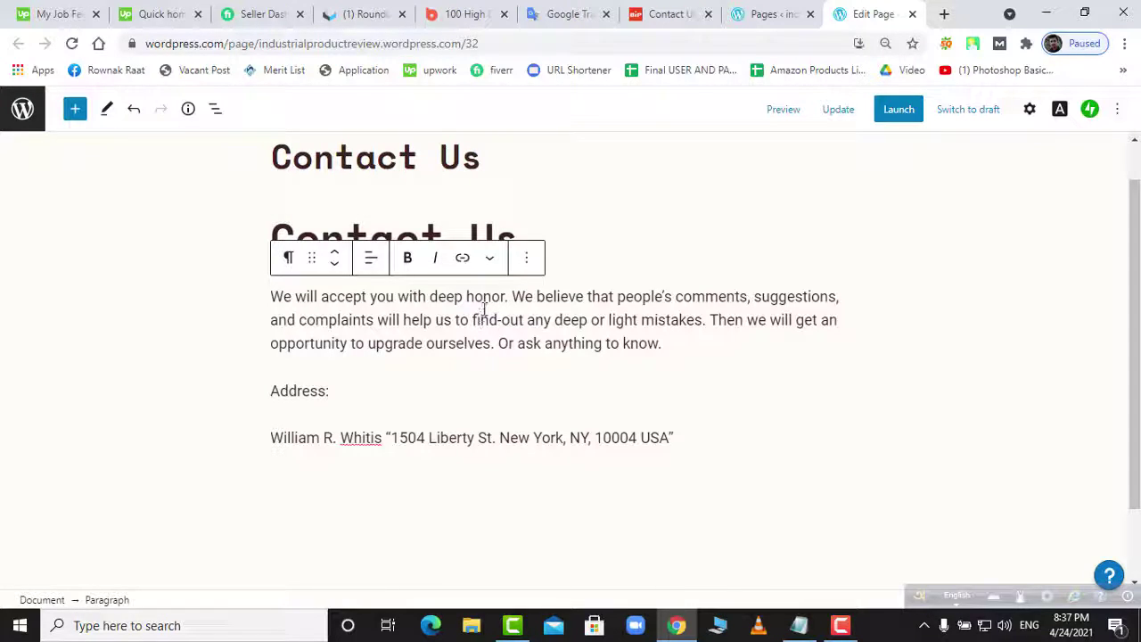
click(491, 260)
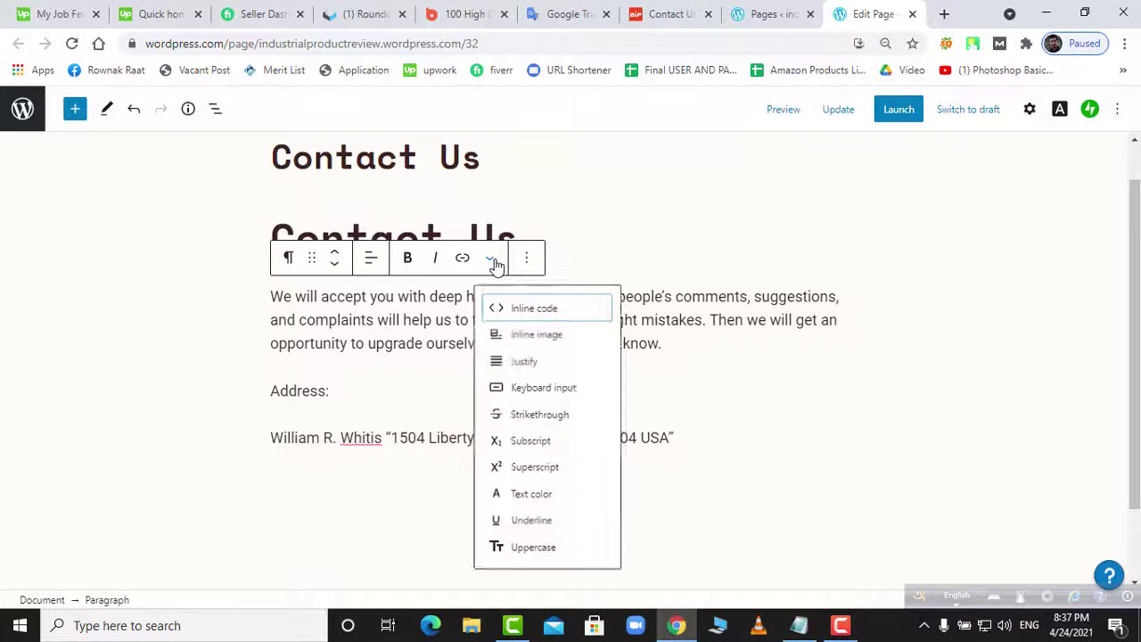
click(549, 364)
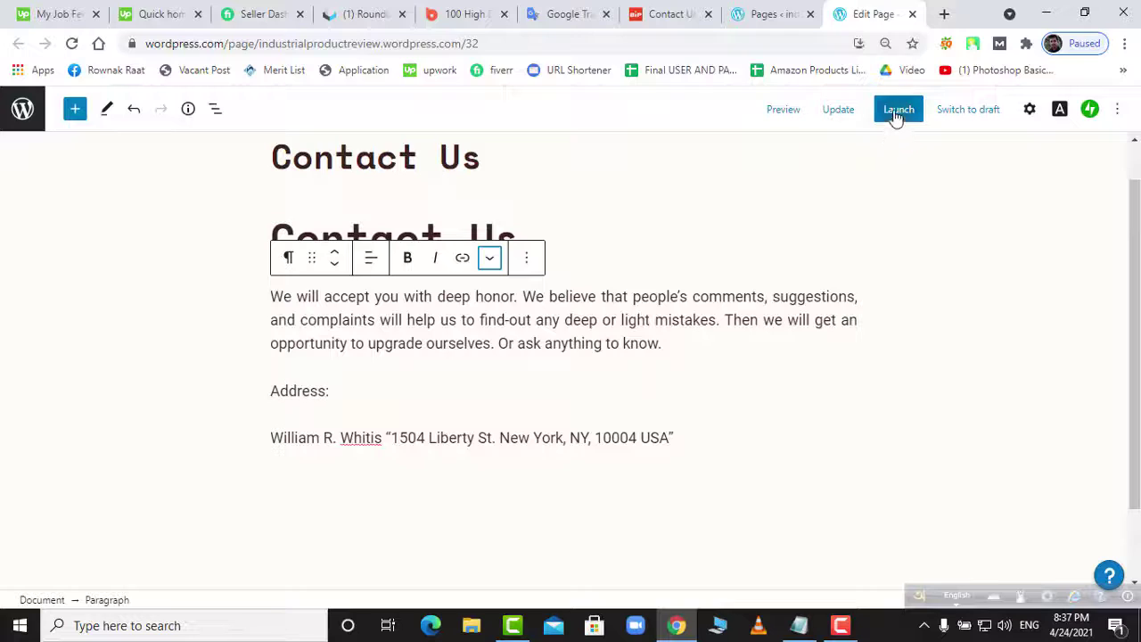
click(843, 111)
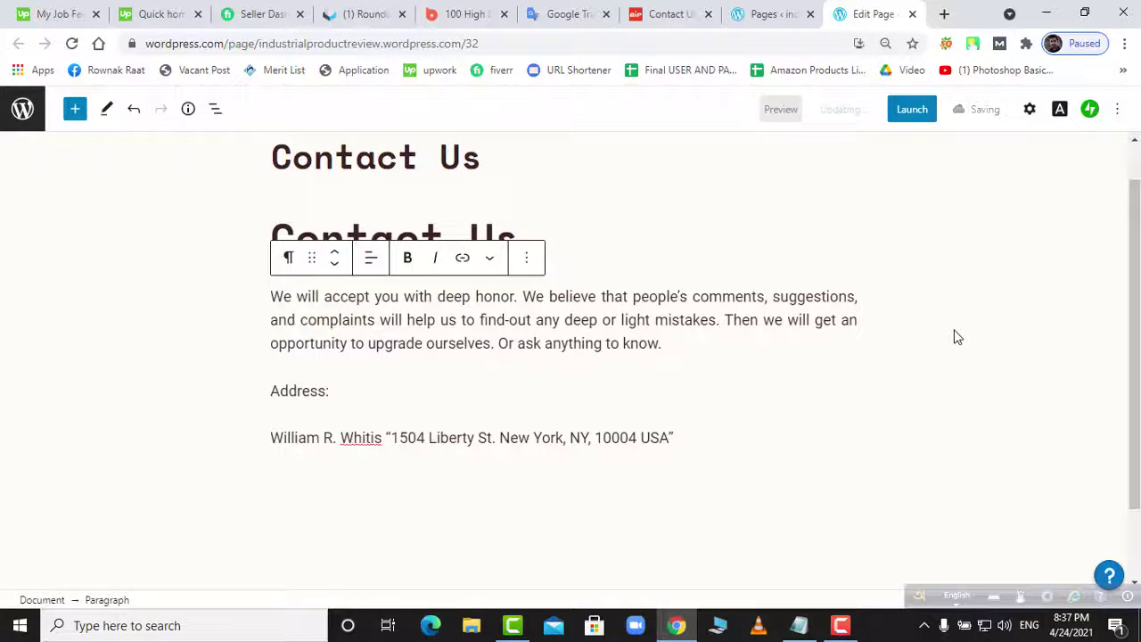
click(913, 14)
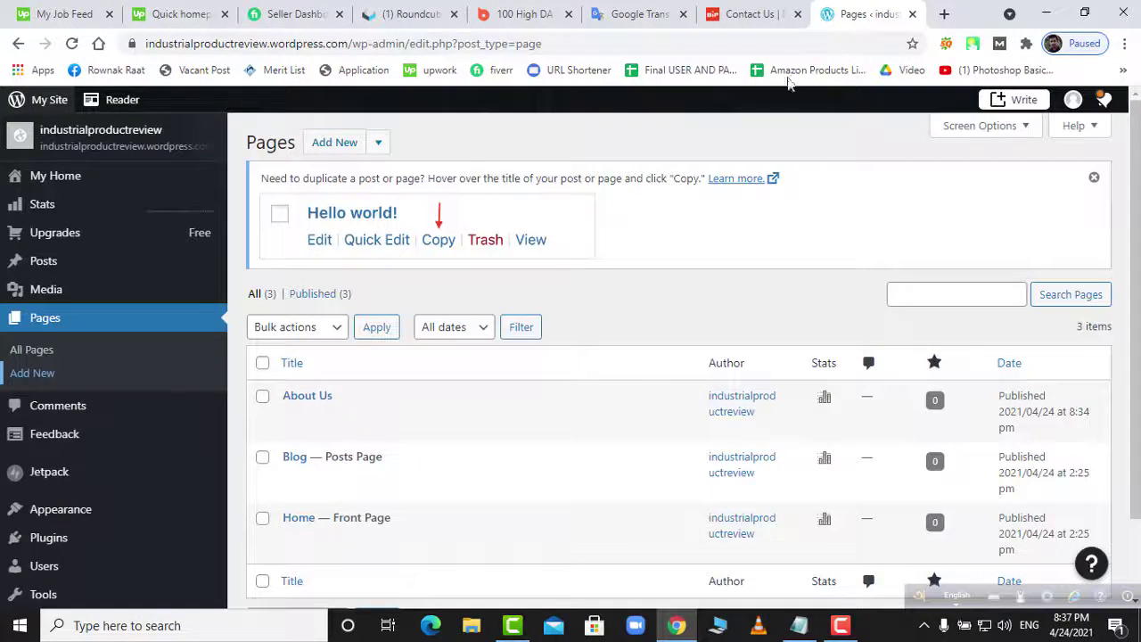
- Reload the Pages list and start a new blank page in another tab
right_click(702, 289)
click(766, 336)
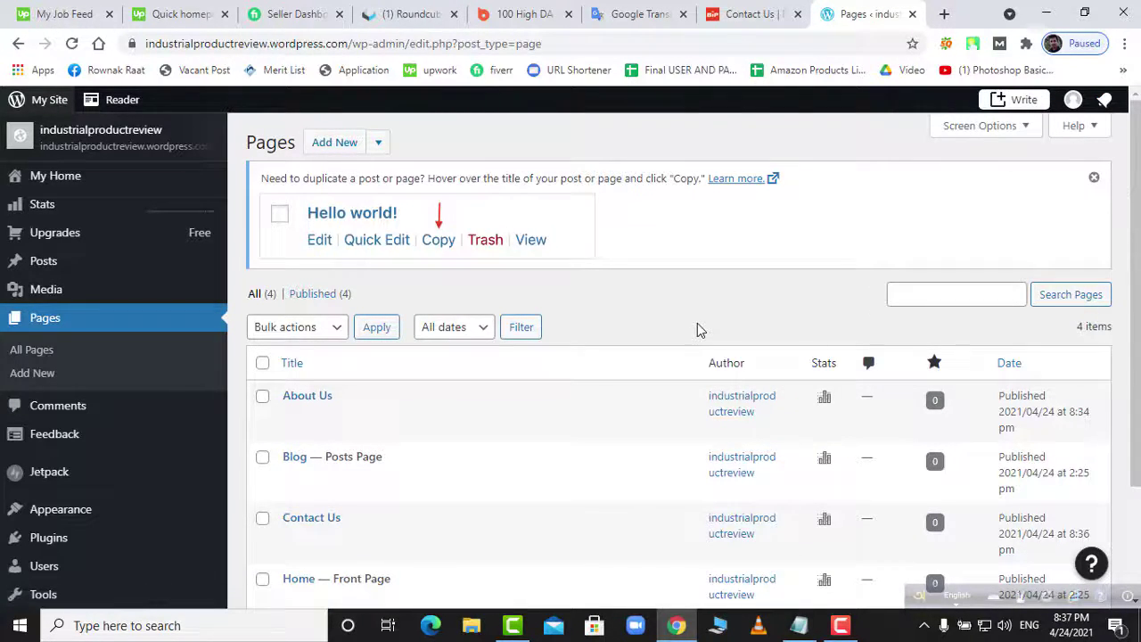
scroll(698, 327, down, 2)
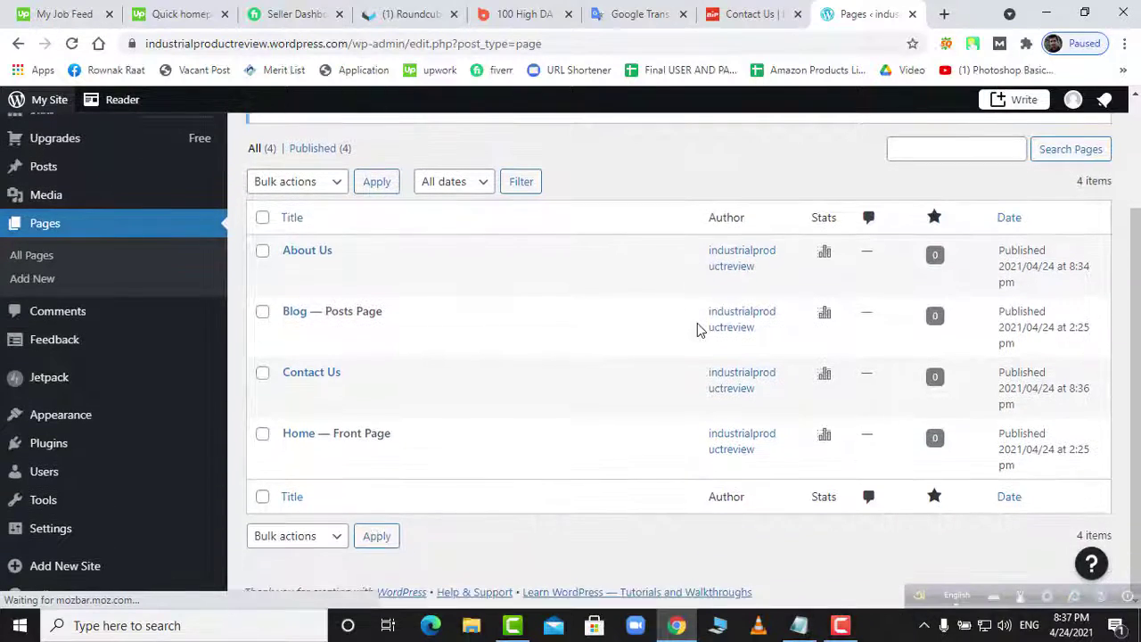
scroll(698, 327, up, 2)
right_click(39, 385)
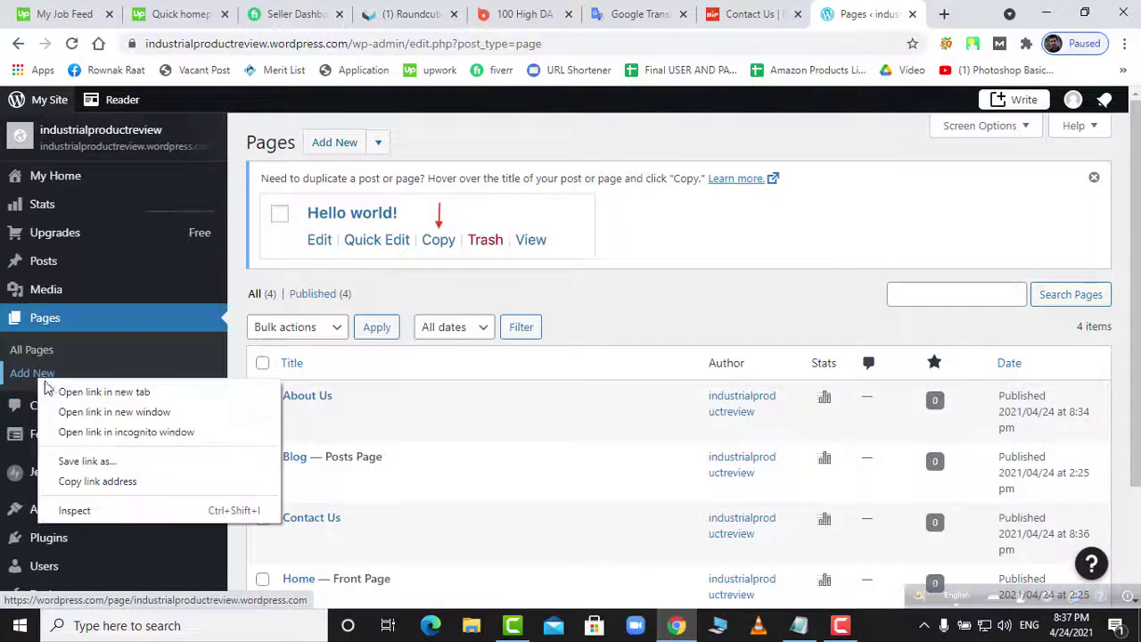
click(76, 389)
click(851, 16)
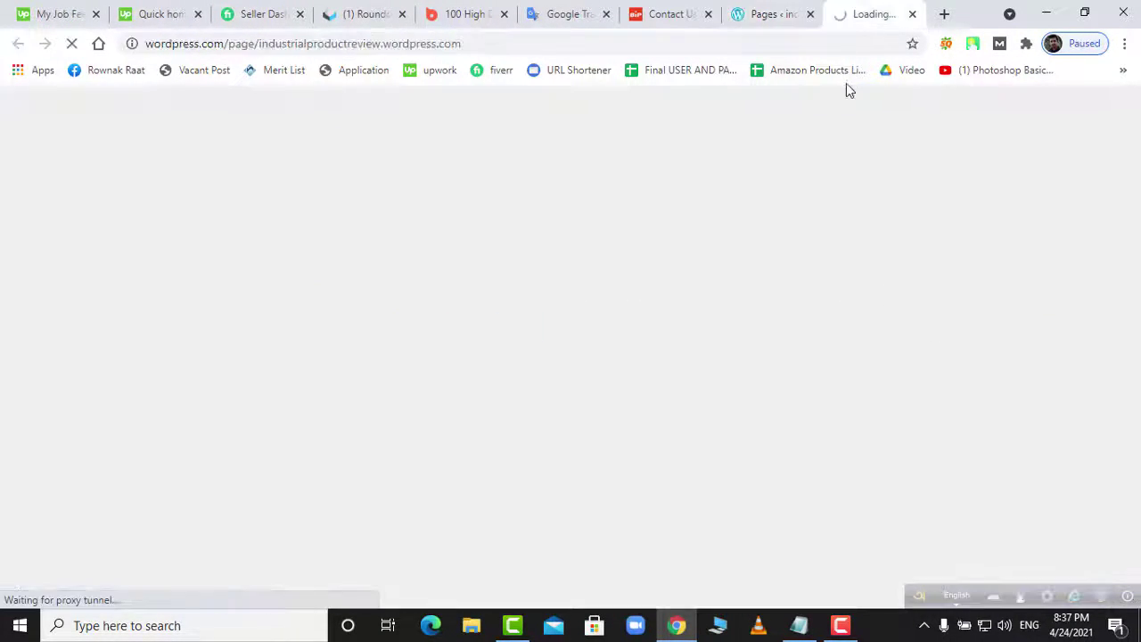
click(790, 46)
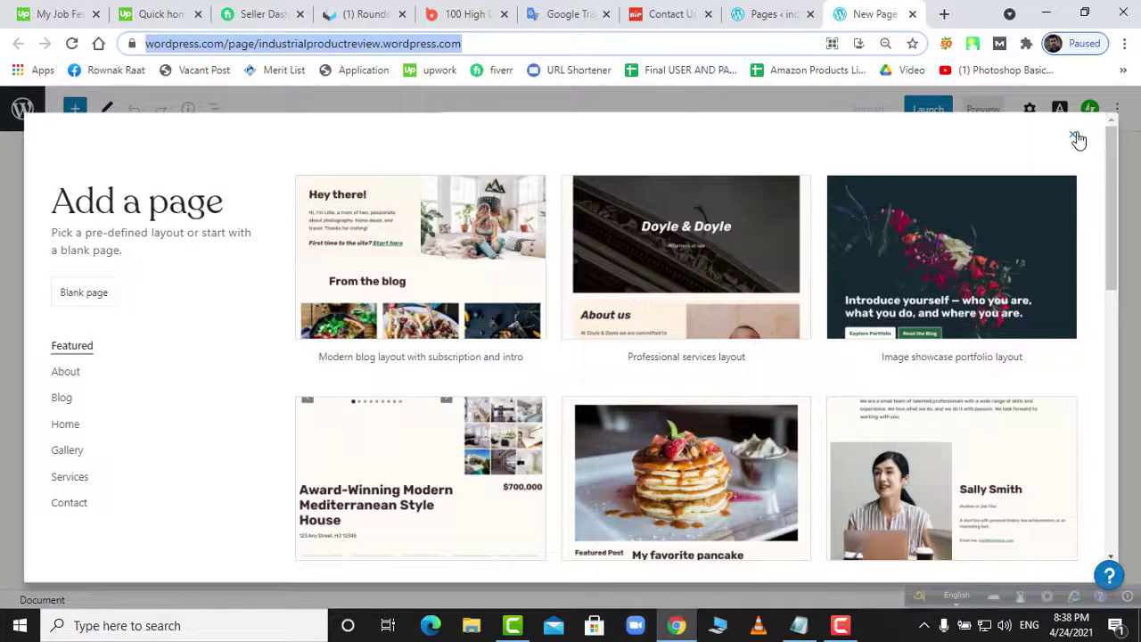
click(1076, 137)
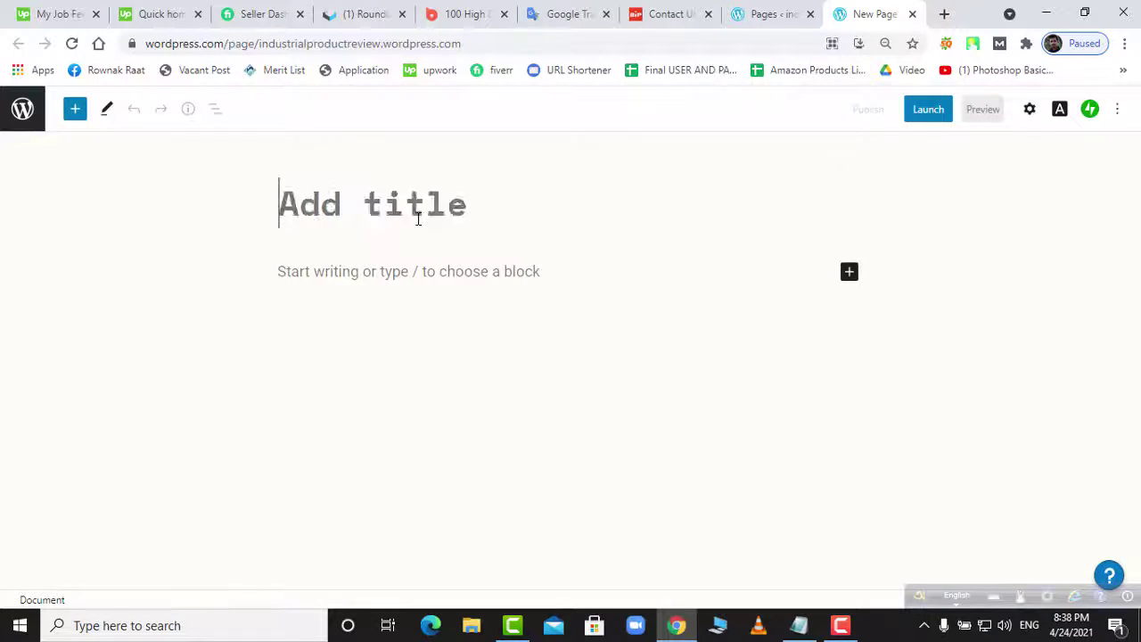
- Title the page 'Privacy Policy', publish it and view it
text(Privacy)
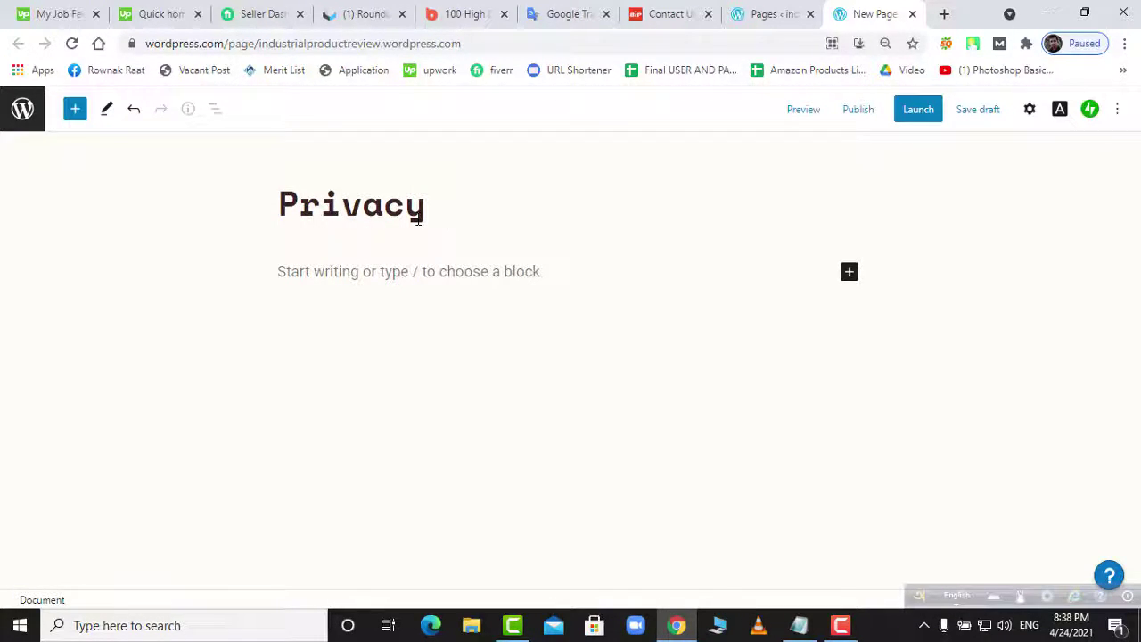
text( Policy)
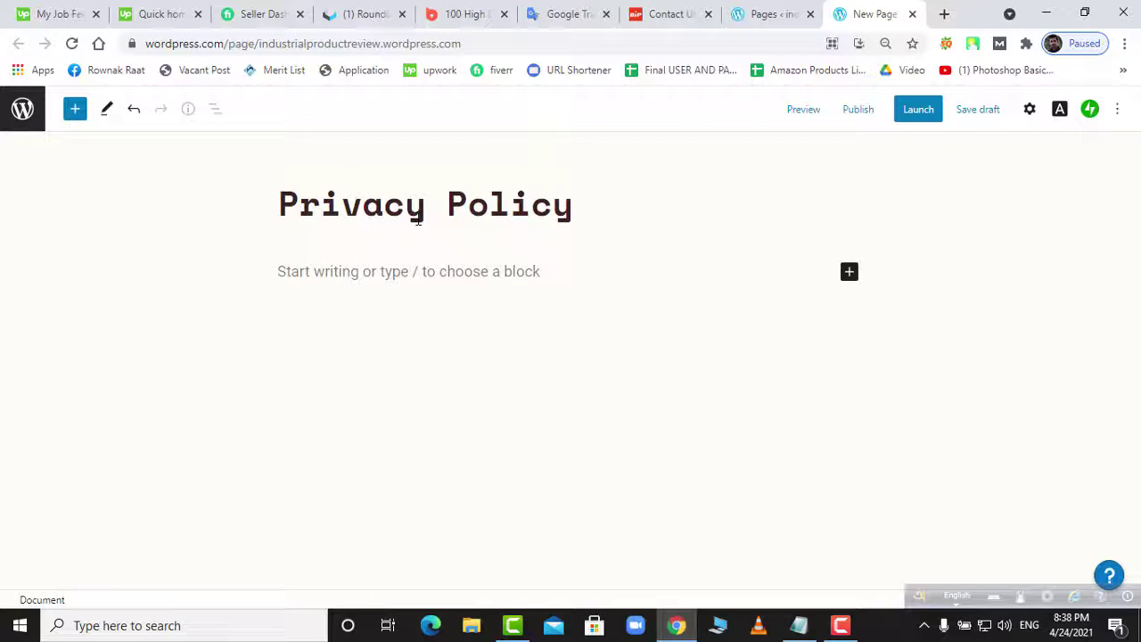
click(863, 110)
click(978, 117)
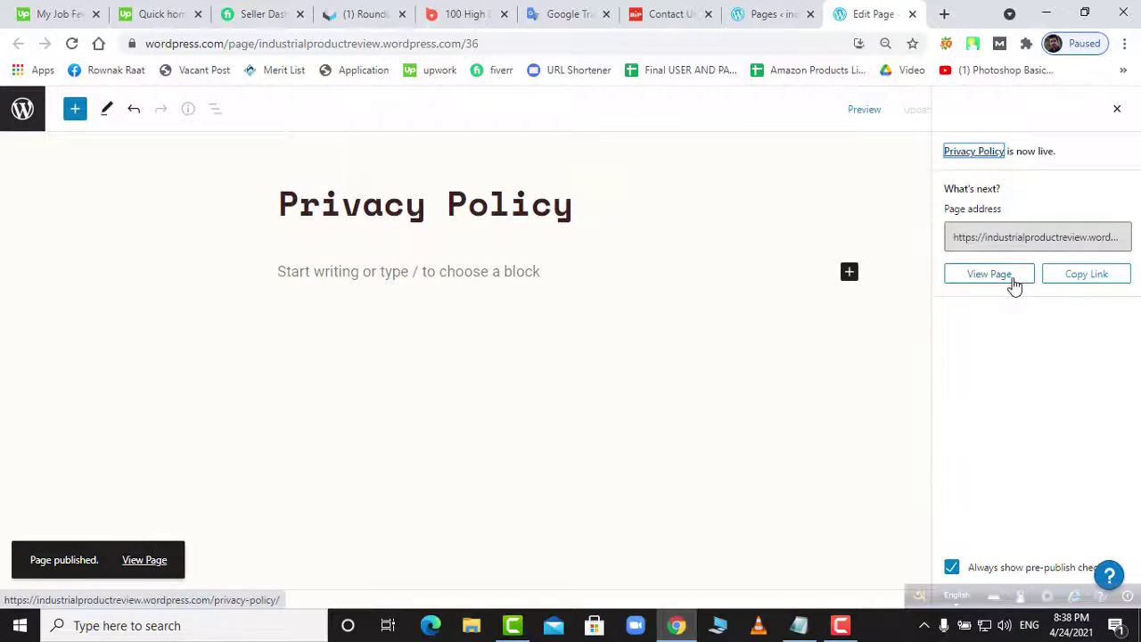
click(1015, 282)
- Reload the Pages list so the new Privacy Policy page appears
click(779, 22)
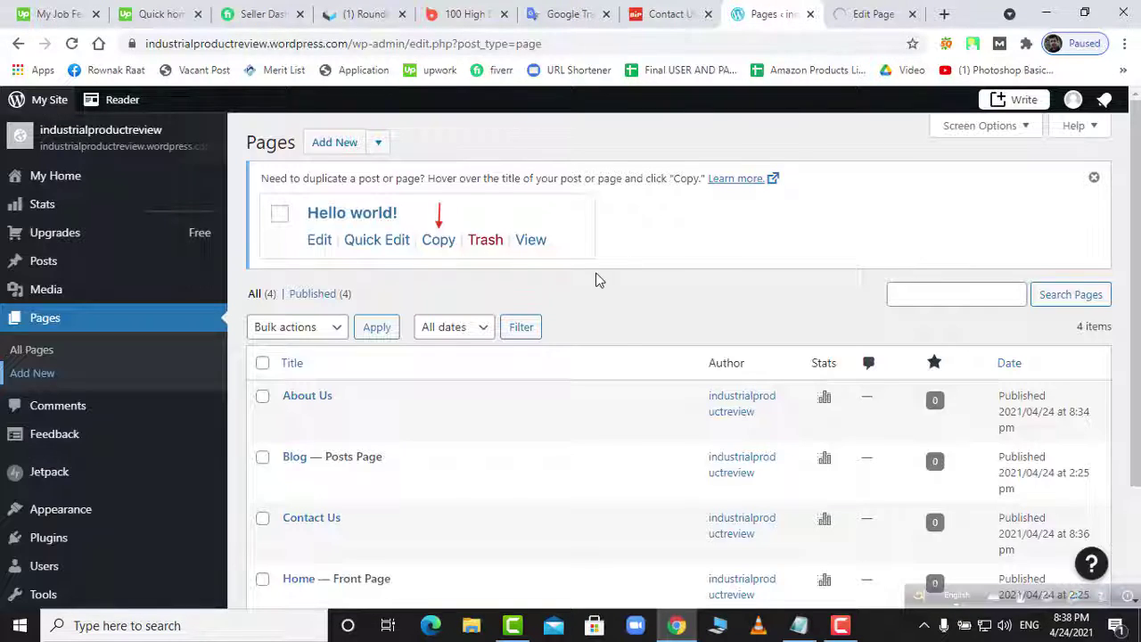
right_click(614, 264)
click(633, 311)
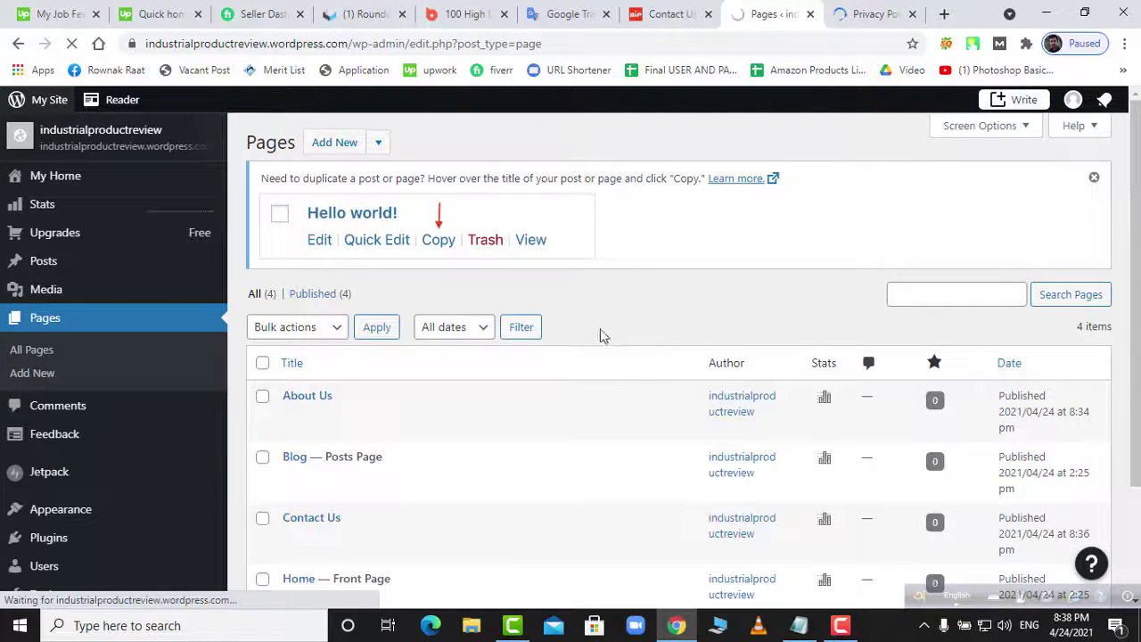
scroll(637, 343, down, 2)
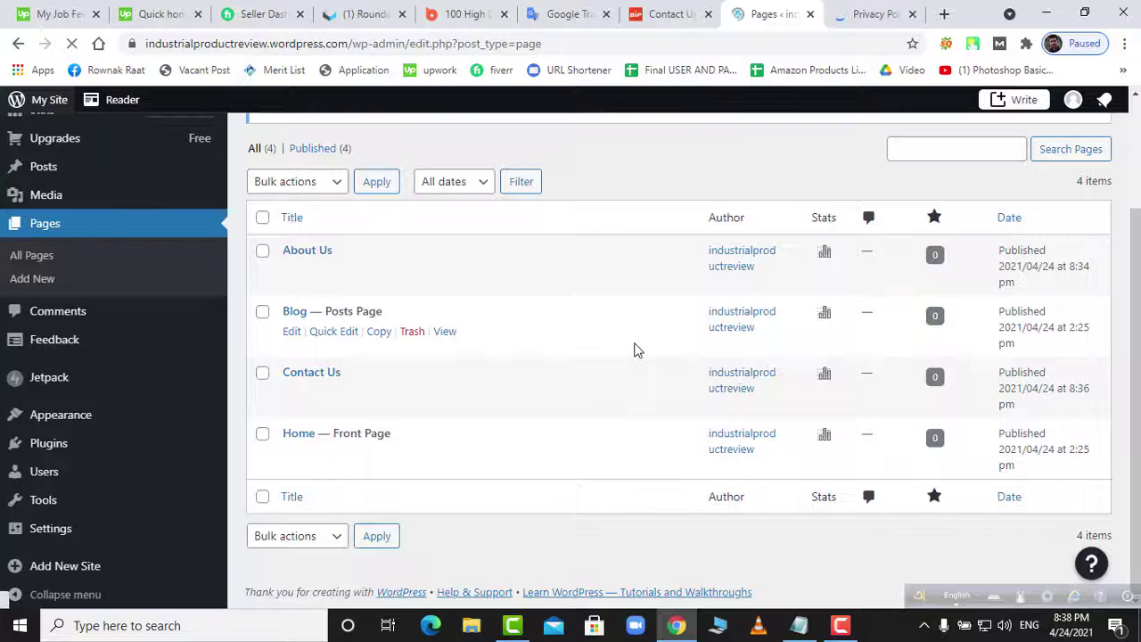
- Dismiss the site launch notice, check the home page, and return to the Pages list
click(854, 14)
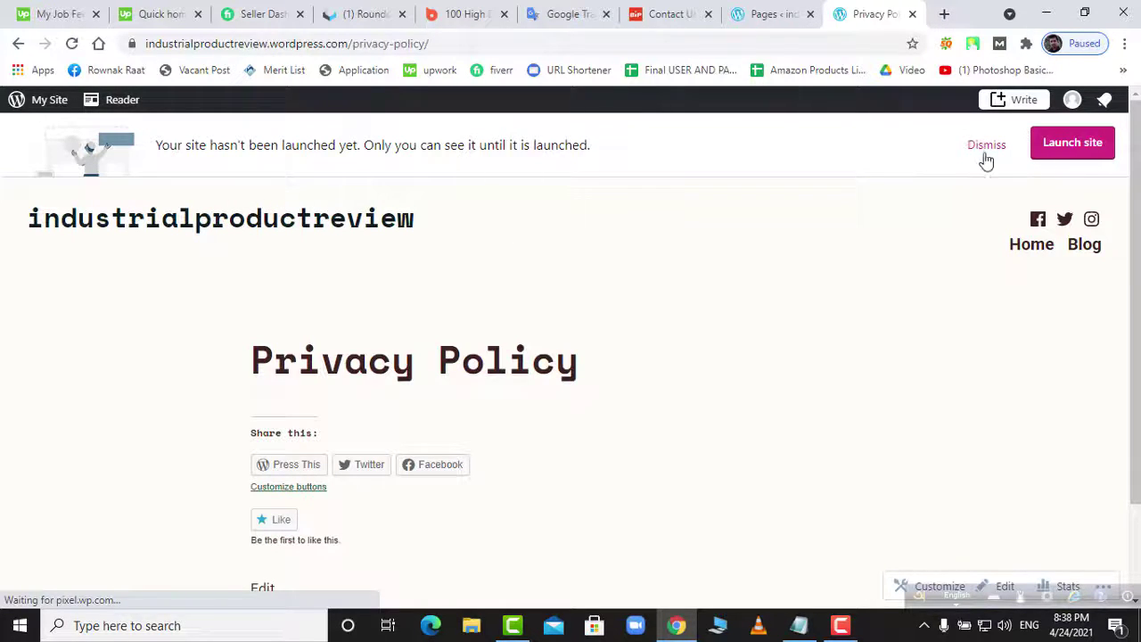
click(986, 148)
scroll(561, 339, down, 1)
scroll(505, 321, up, 1)
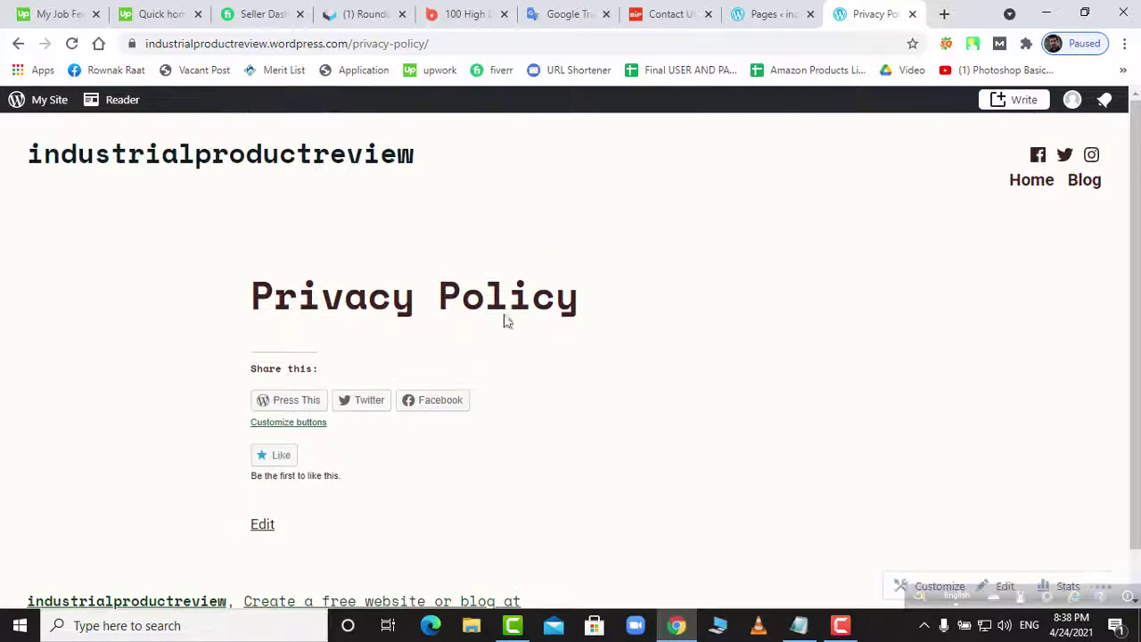
click(122, 160)
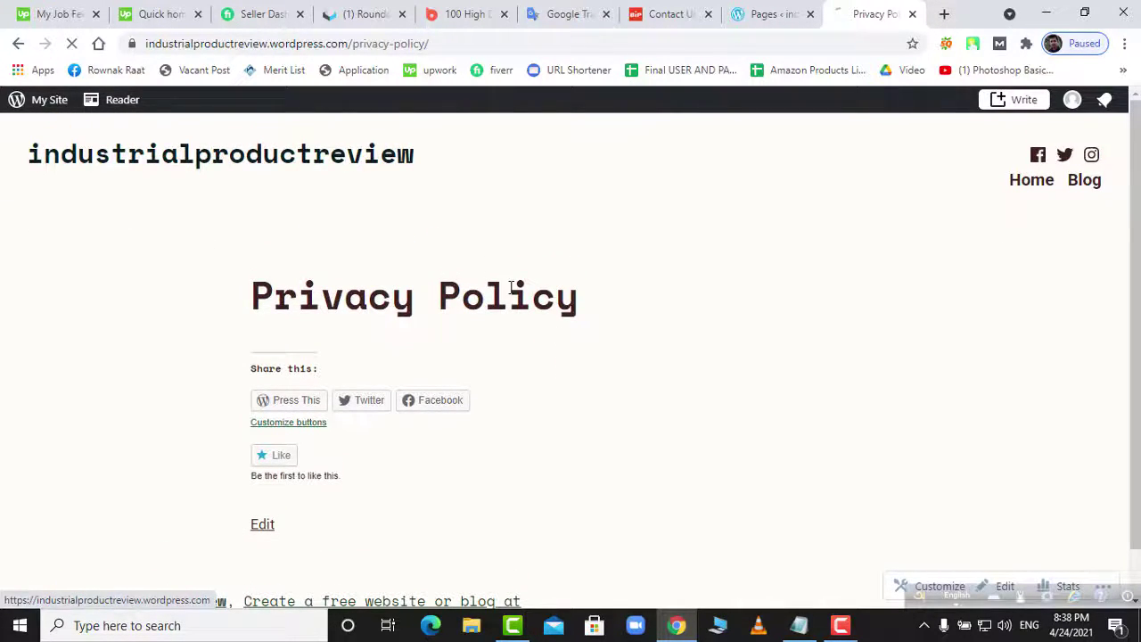
click(47, 103)
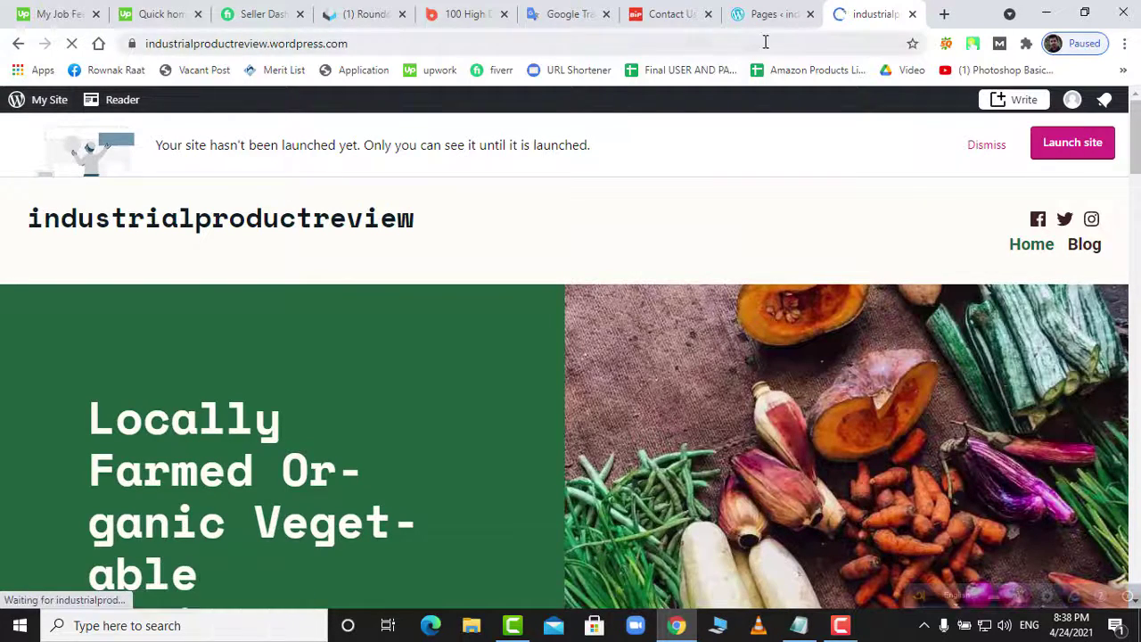
click(767, 14)
scroll(69, 446, down, 2)
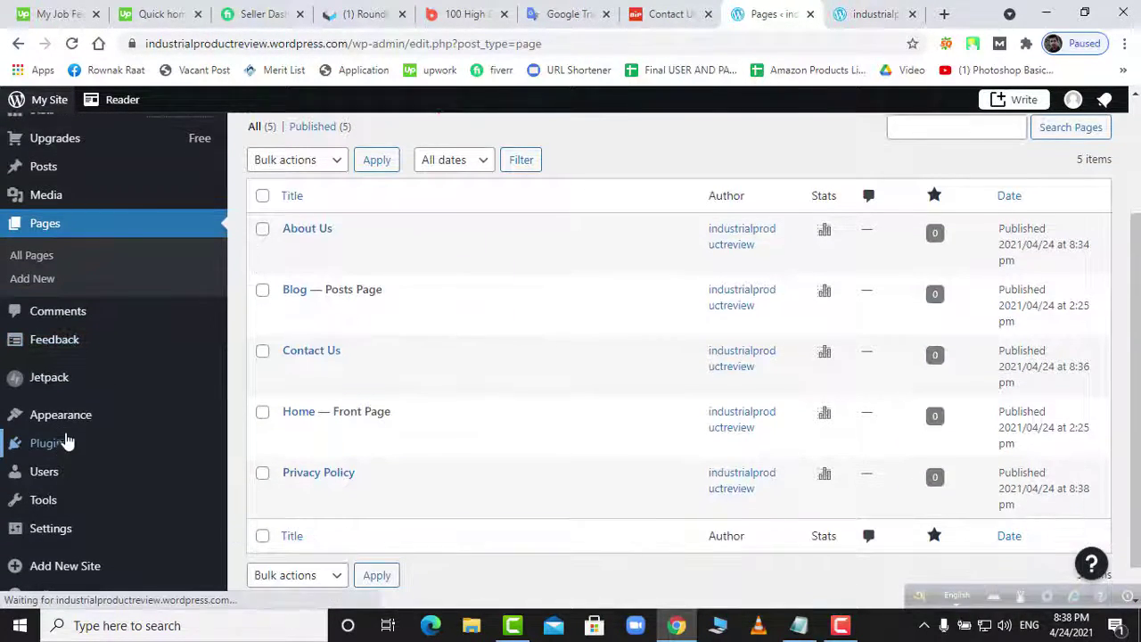
- Open Appearance > Menus in the Customizer, dismiss the help tip, and return to its sections
mouse_move(72, 421)
click(260, 492)
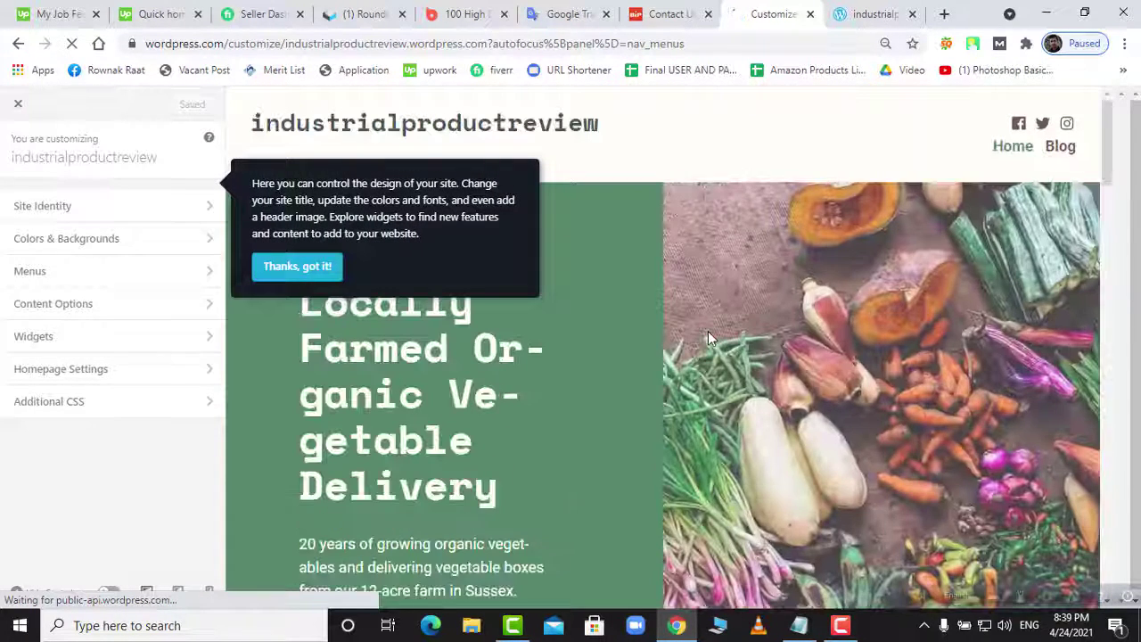
click(326, 273)
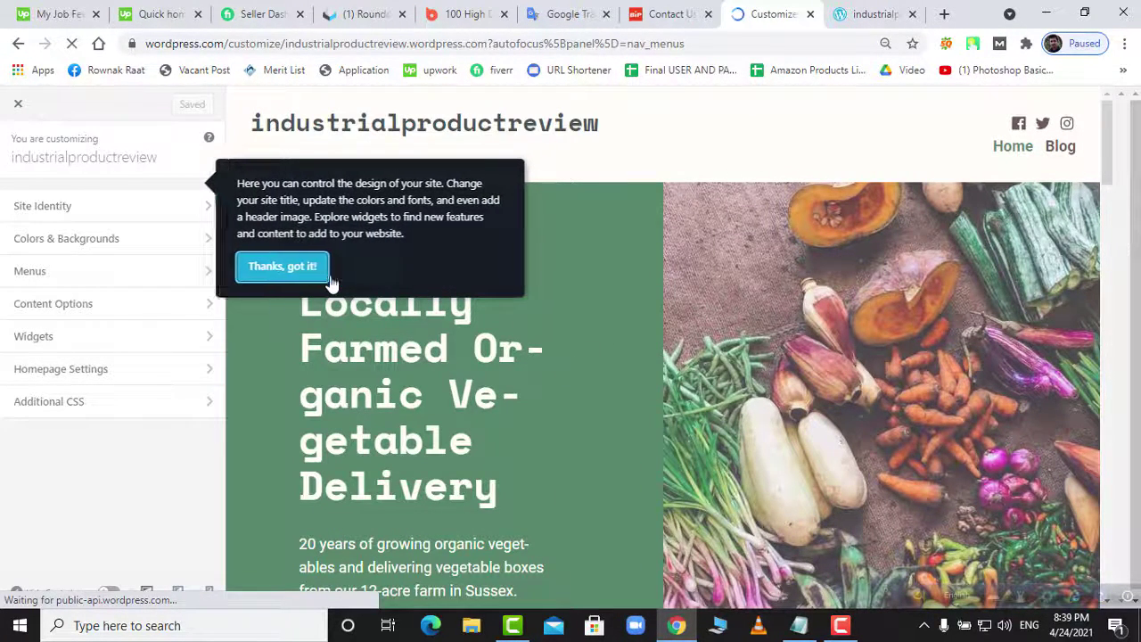
click(862, 22)
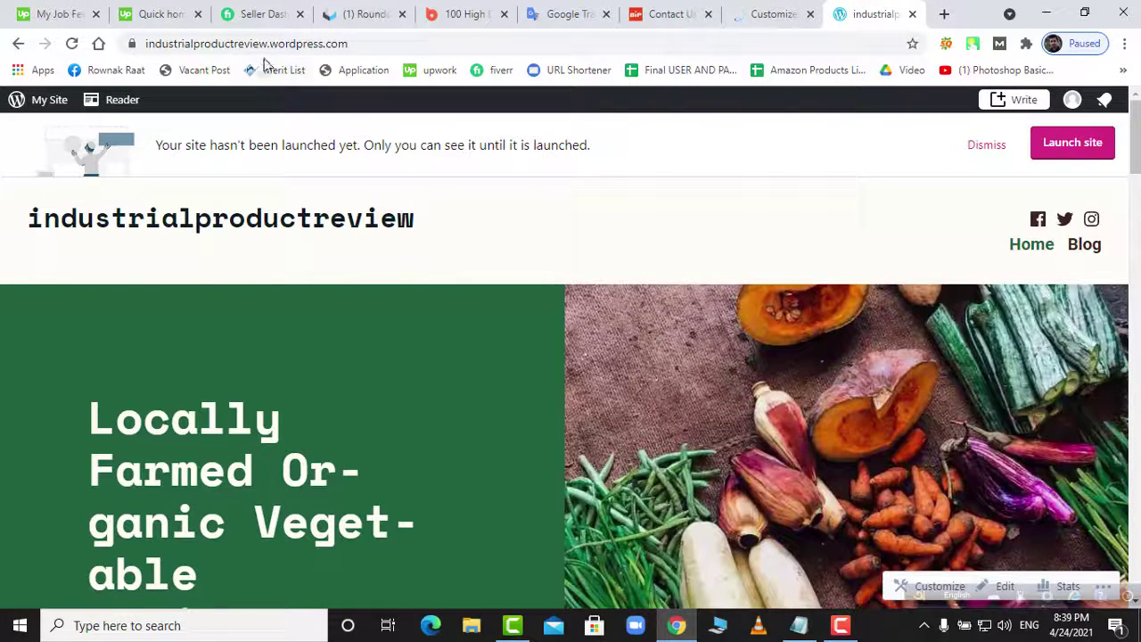
drag(271, 42, 189, 49)
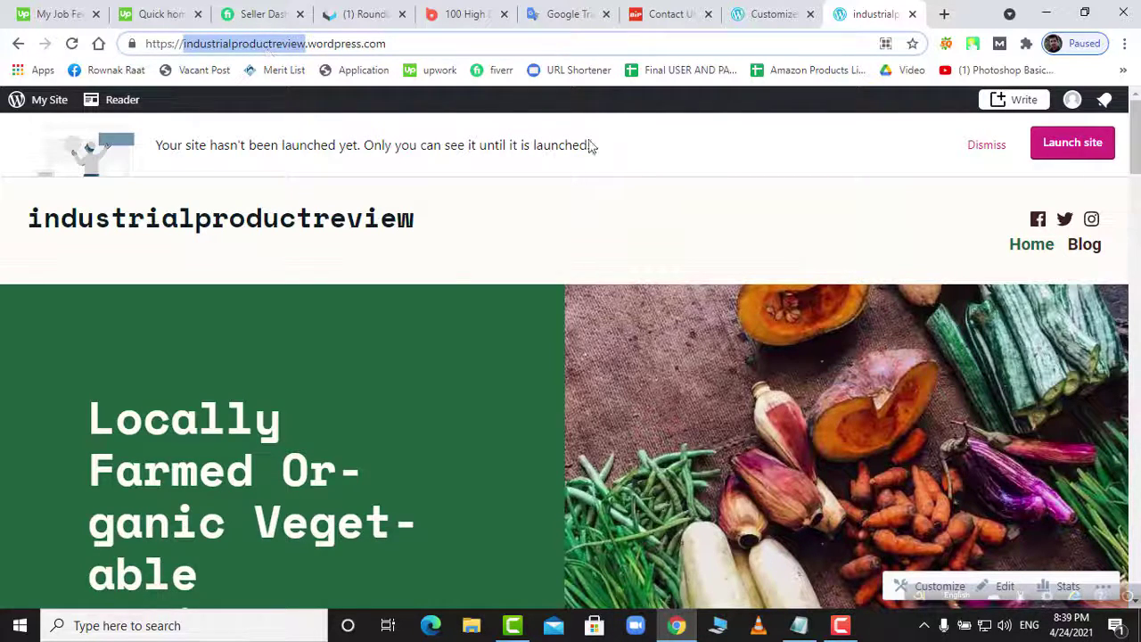
click(772, 14)
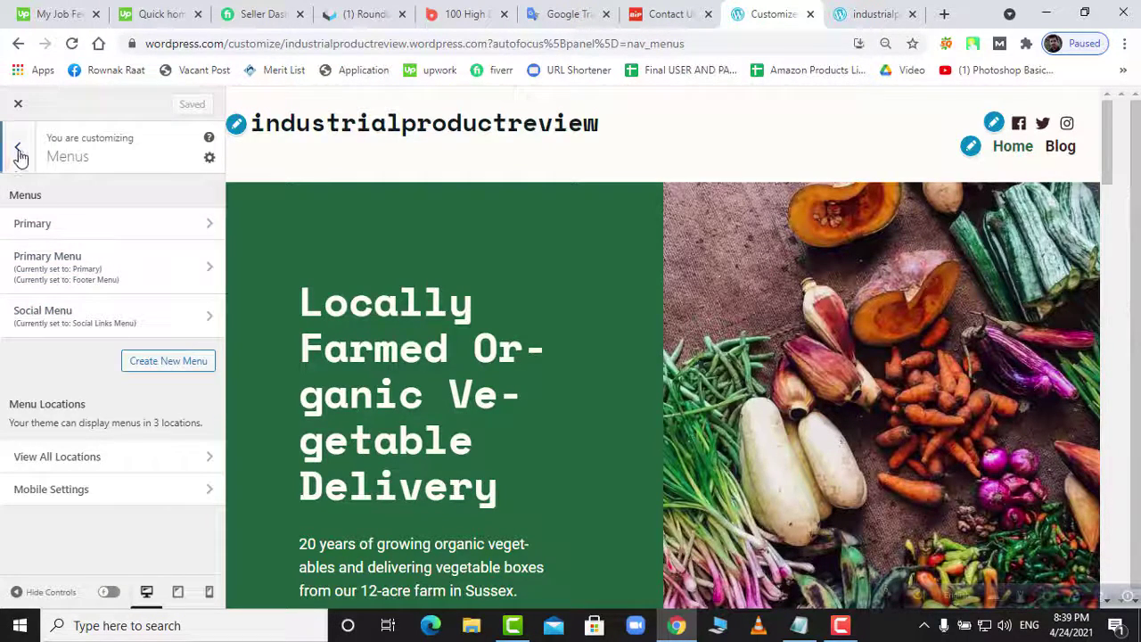
click(18, 149)
- Add Contact Us, About Us and Privacy Policy to Primary Menu, move Blog last, save
click(118, 278)
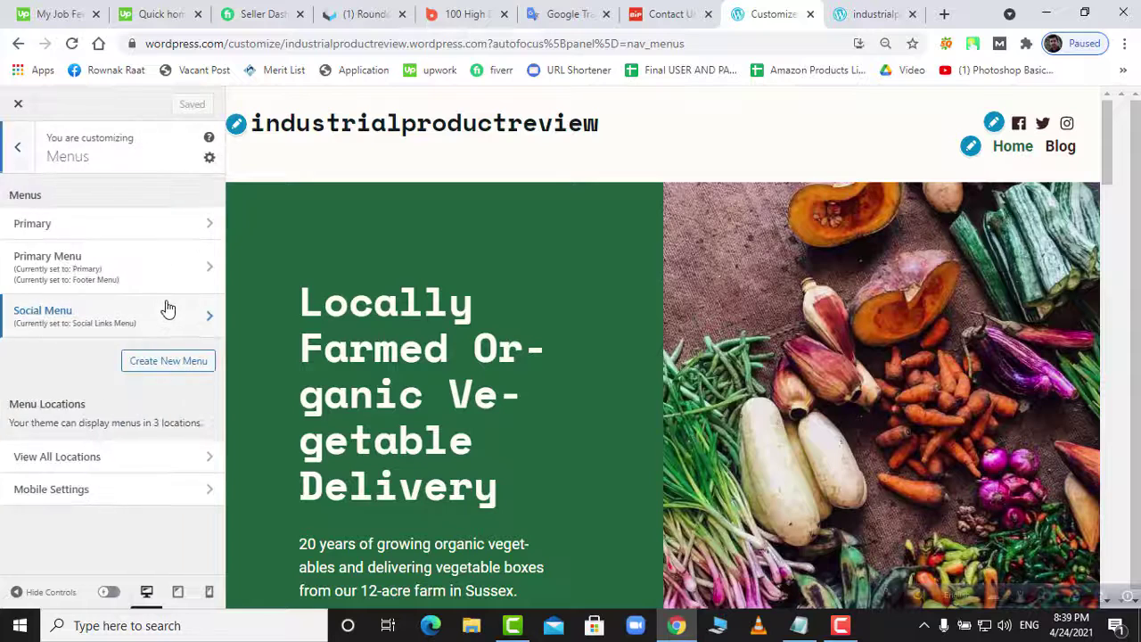
click(84, 277)
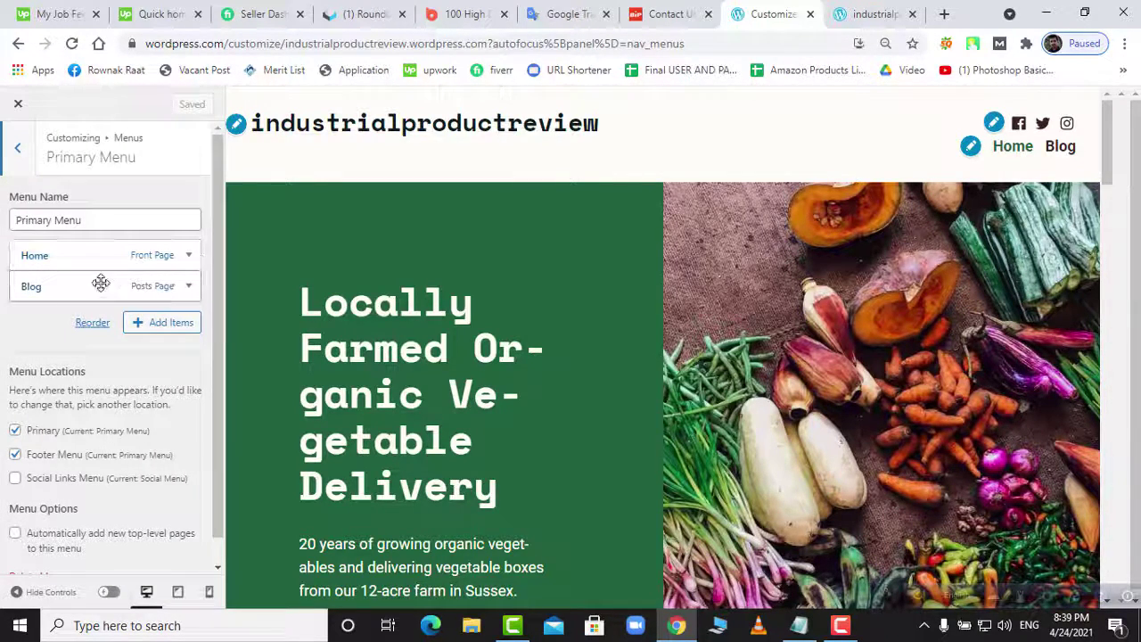
click(141, 323)
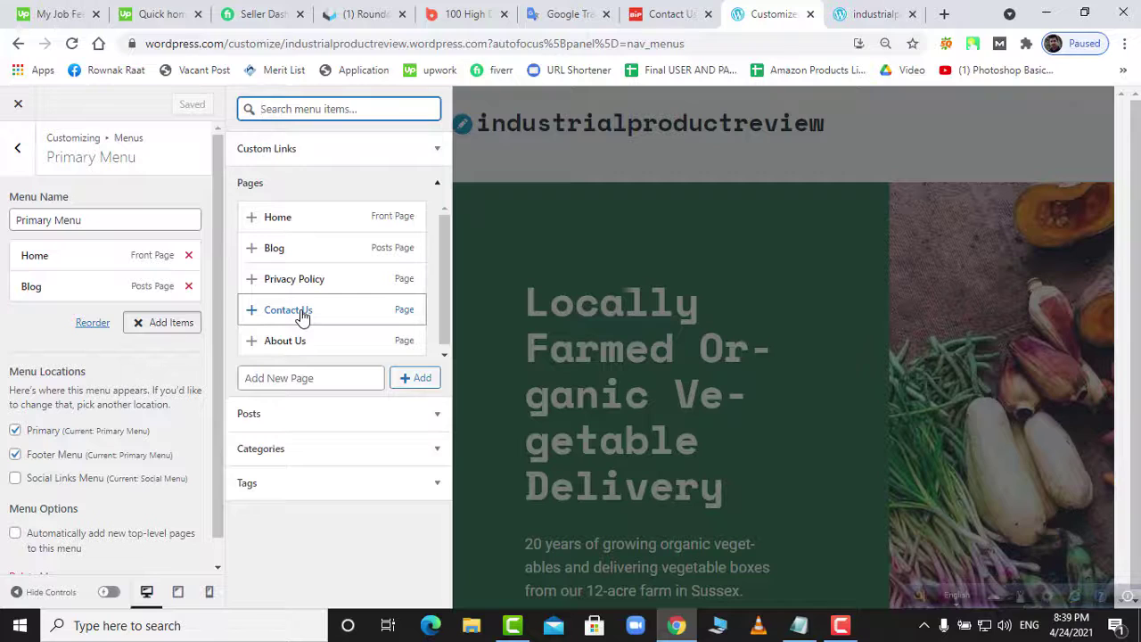
click(302, 313)
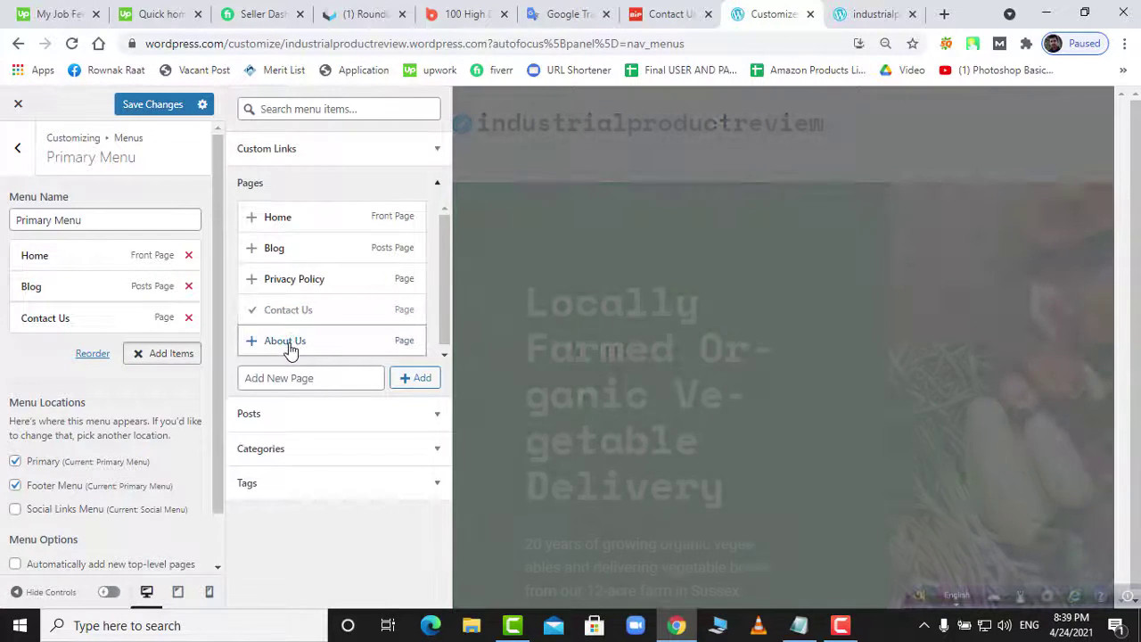
click(288, 341)
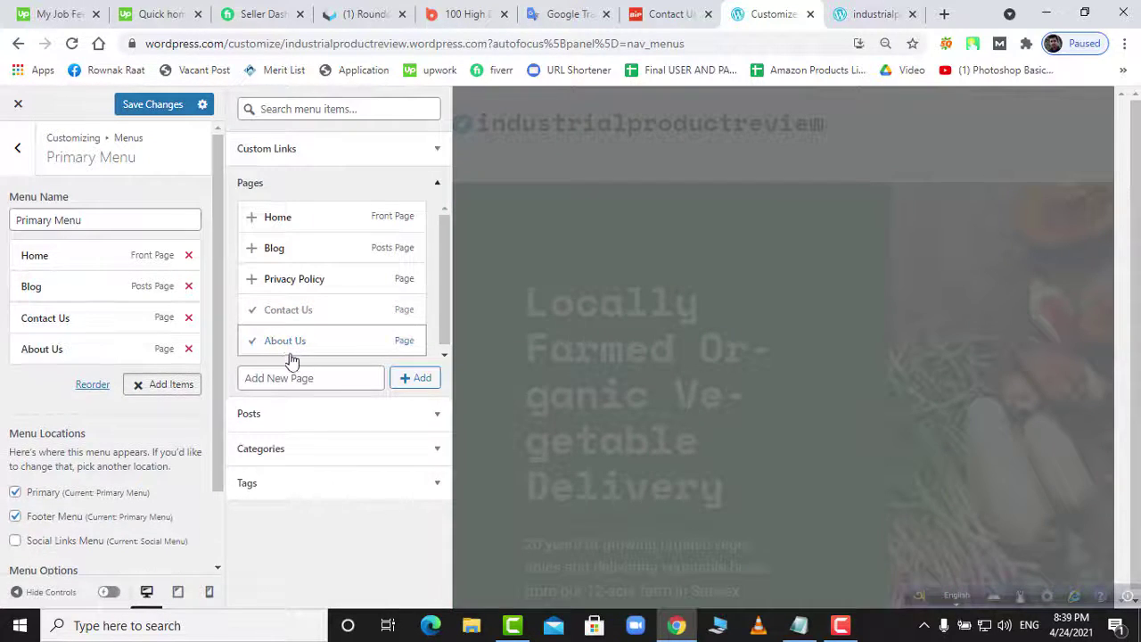
click(288, 279)
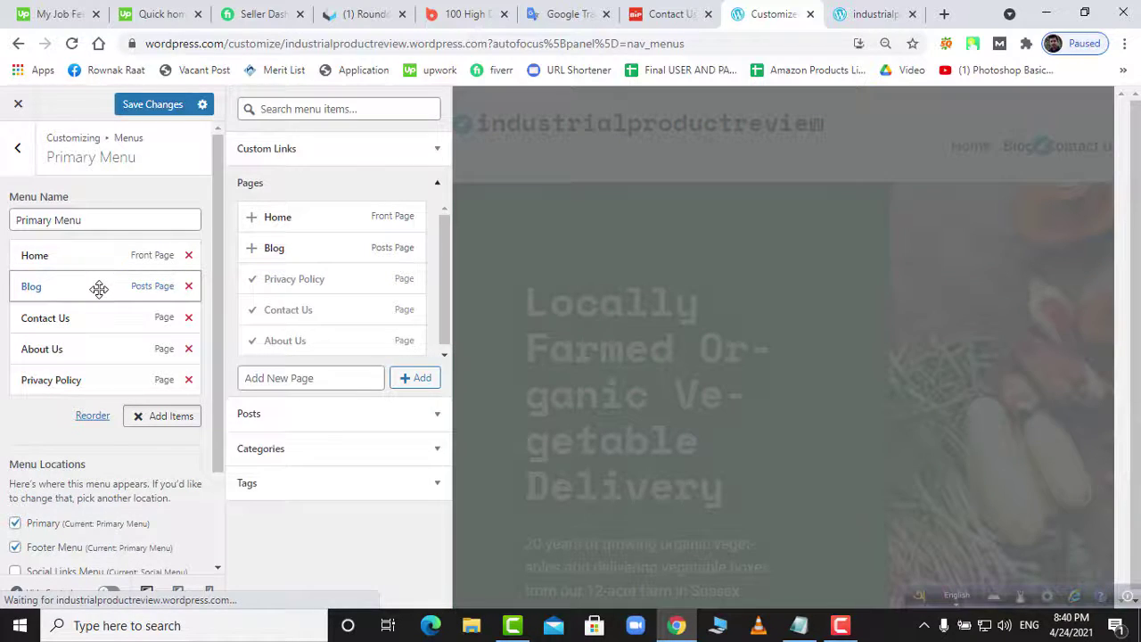
drag(98, 288, 94, 380)
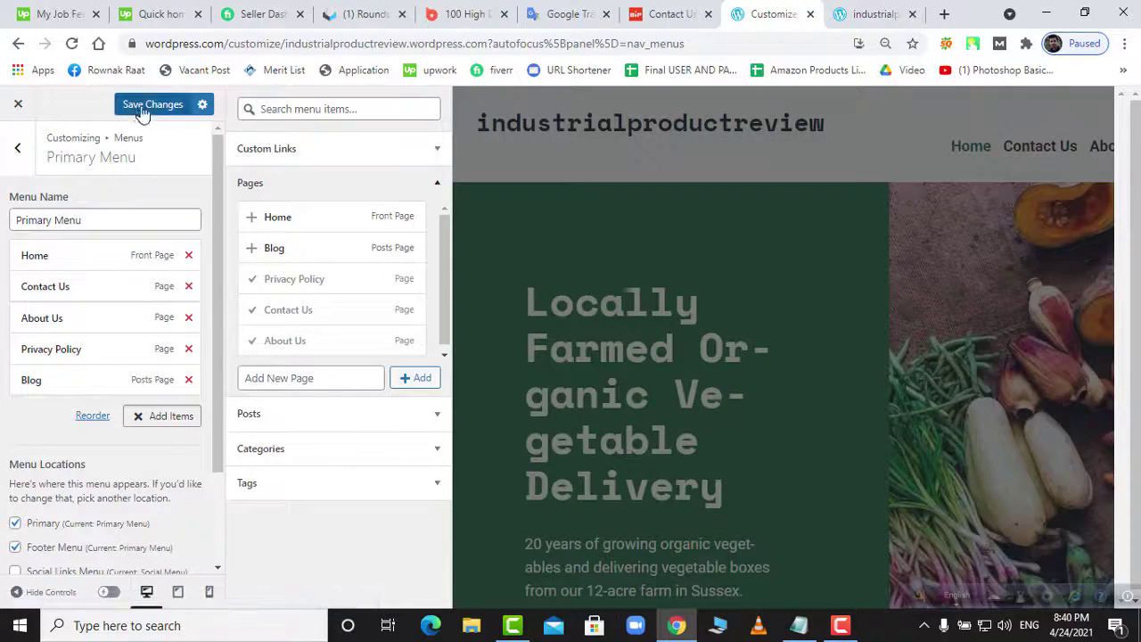
click(144, 106)
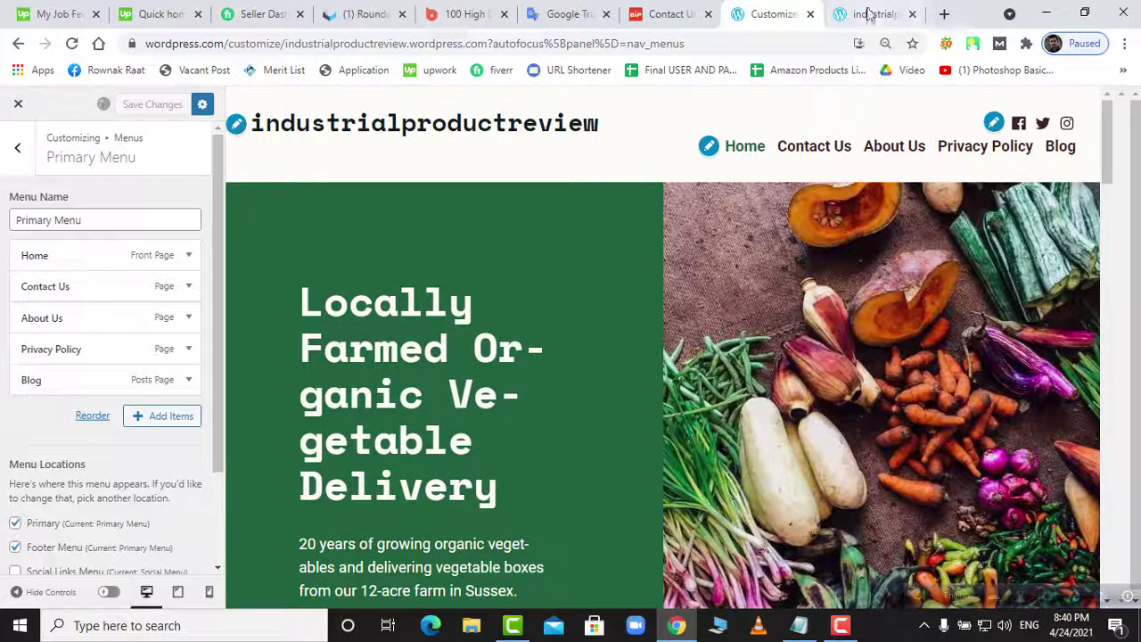
- Reload the live site to see the new header menu
click(869, 14)
right_click(867, 13)
click(902, 90)
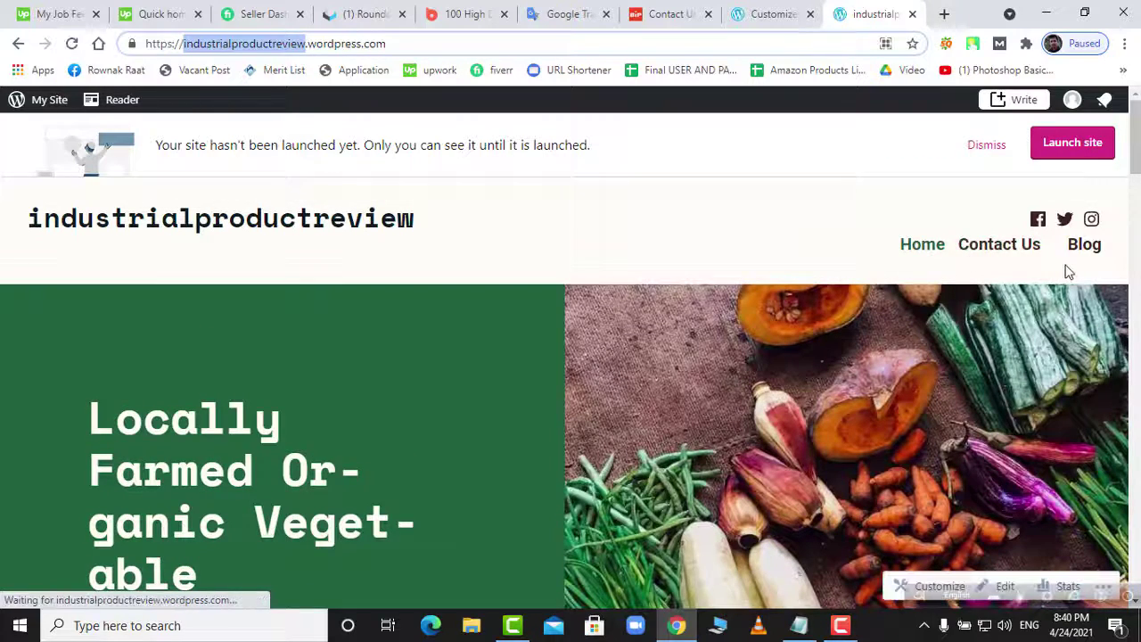
- Reload the live site, then assign Primary Menu to the Social Links Menu location and save
right_click(856, 15)
click(895, 94)
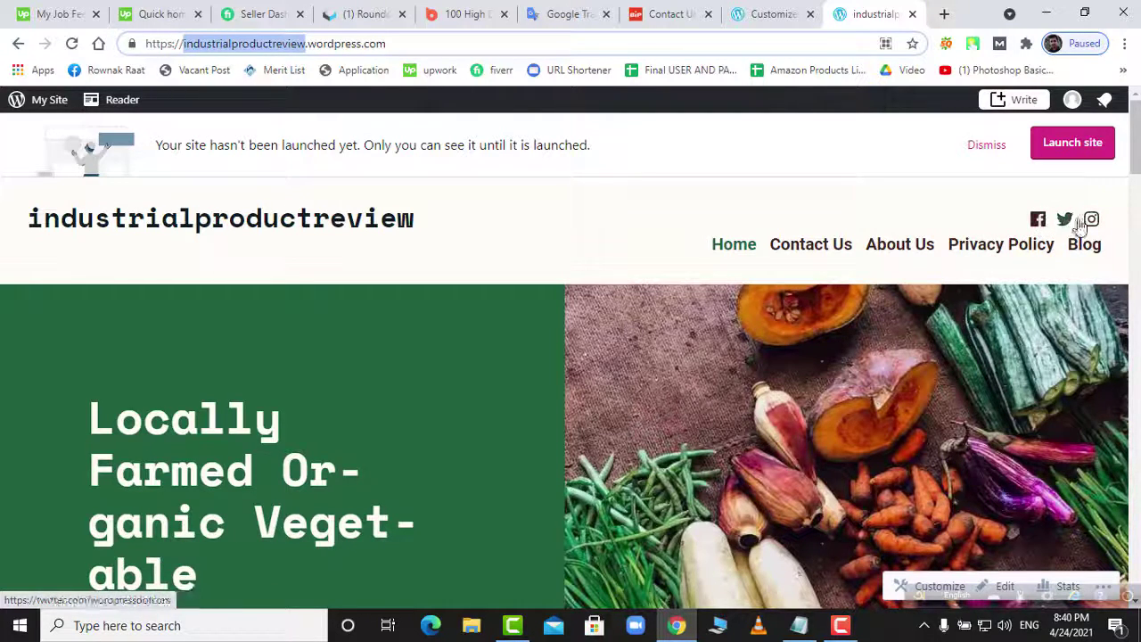
click(776, 14)
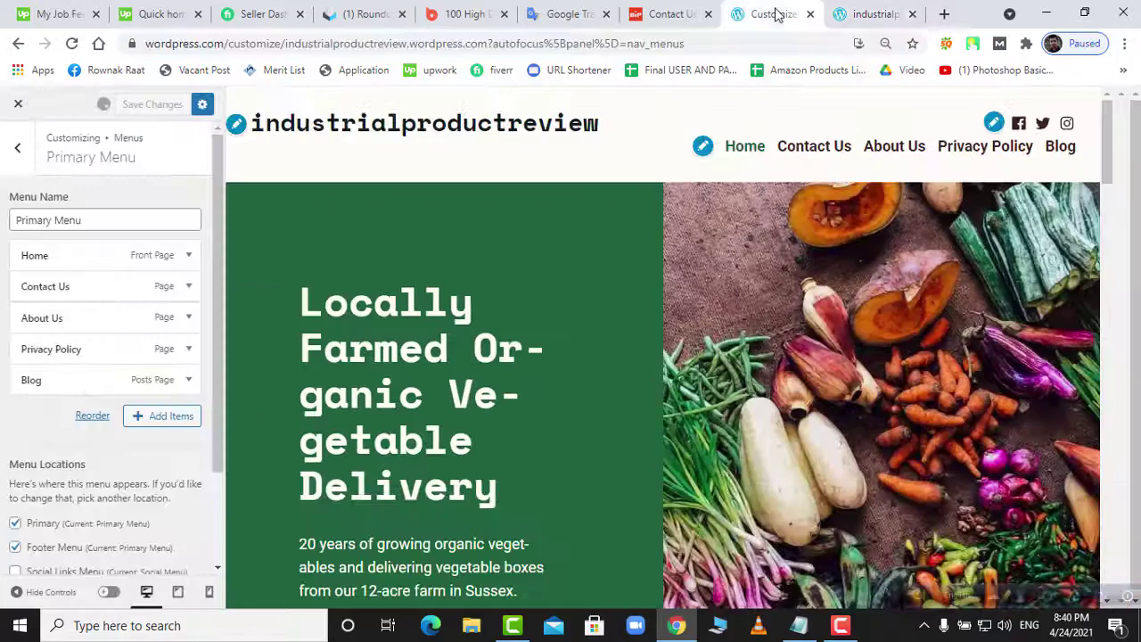
scroll(64, 446, down, 2)
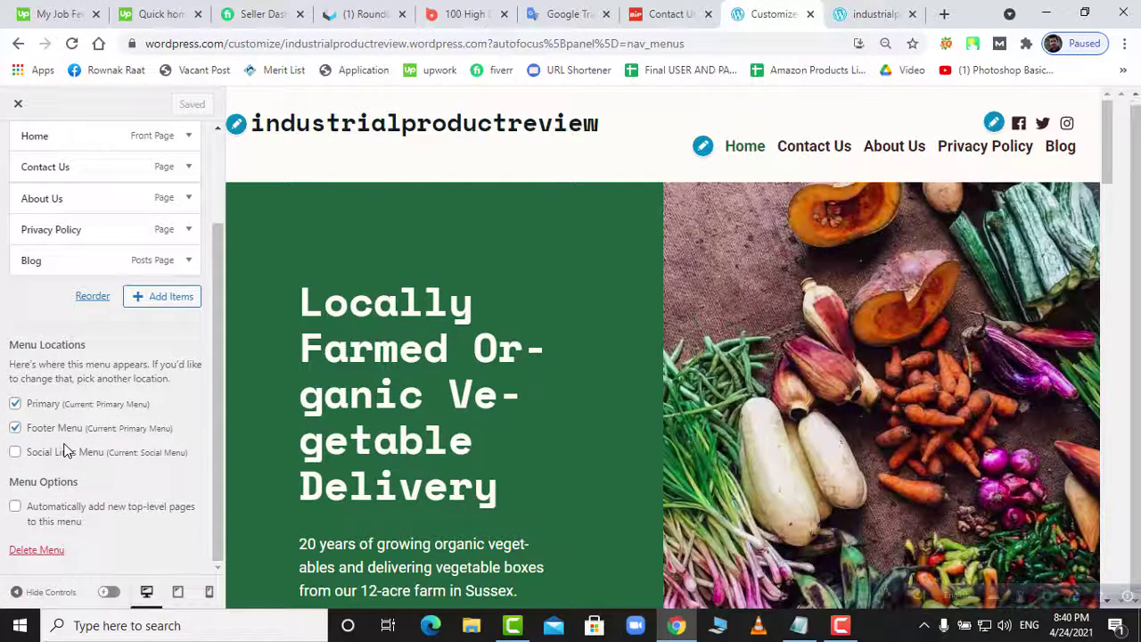
click(15, 454)
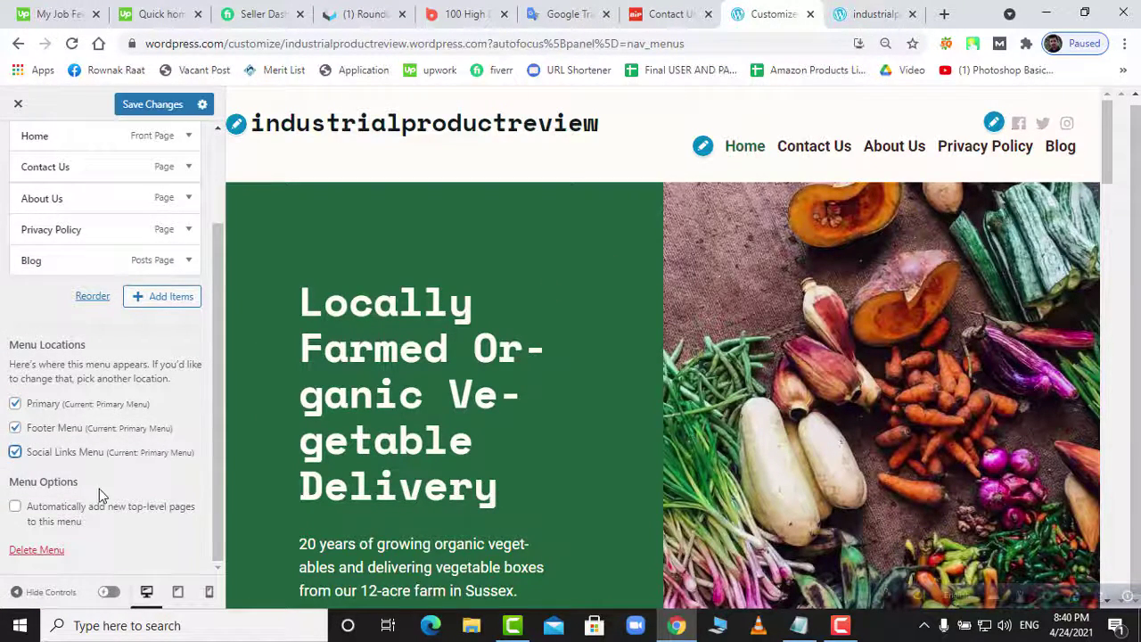
click(157, 105)
- Check the live site, then remove the Social Links location, save, and return to the menus list
click(867, 16)
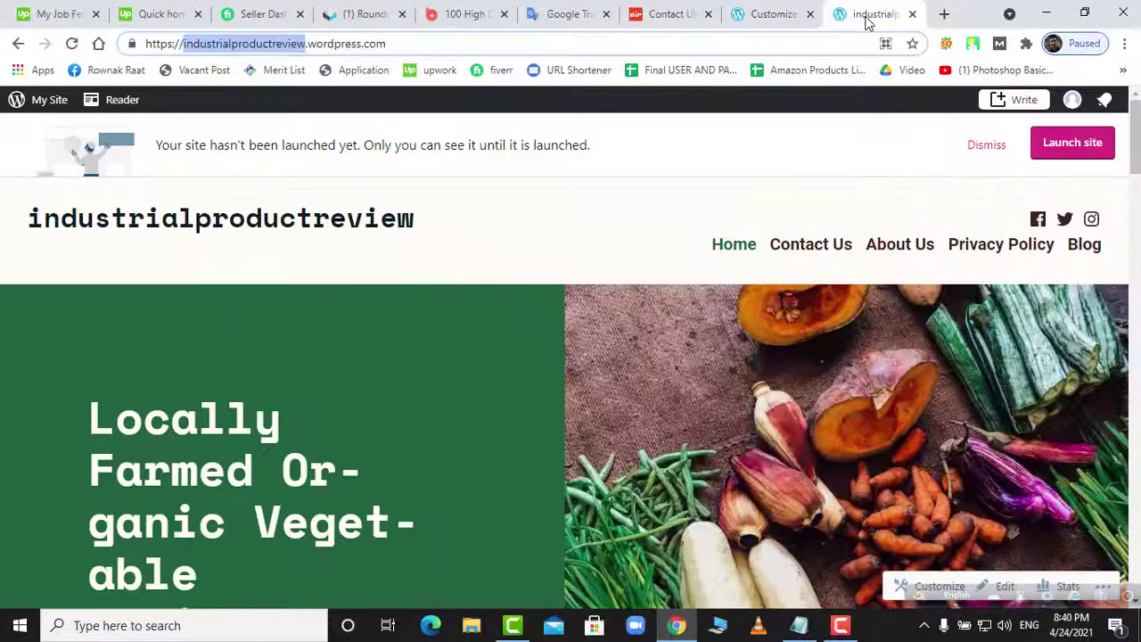
right_click(870, 18)
click(895, 99)
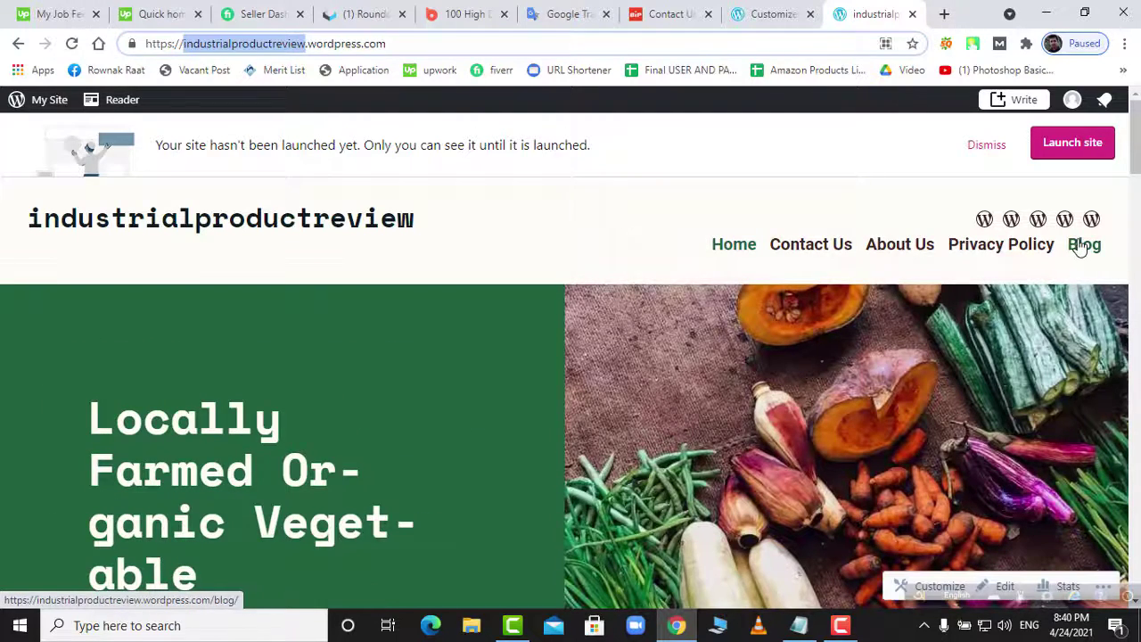
click(1081, 246)
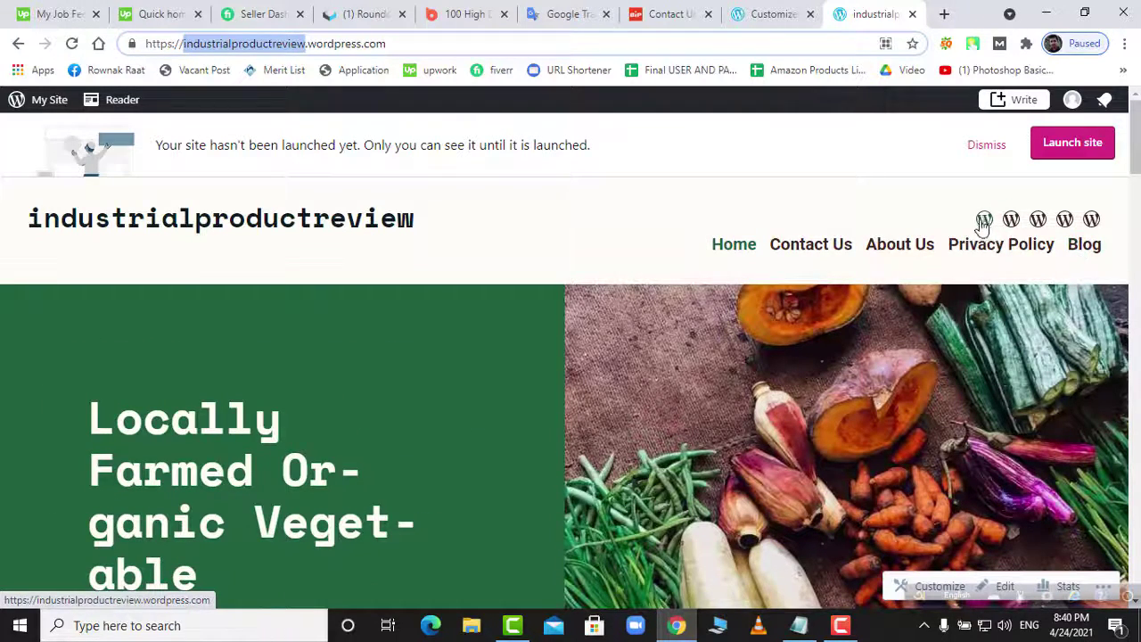
click(778, 16)
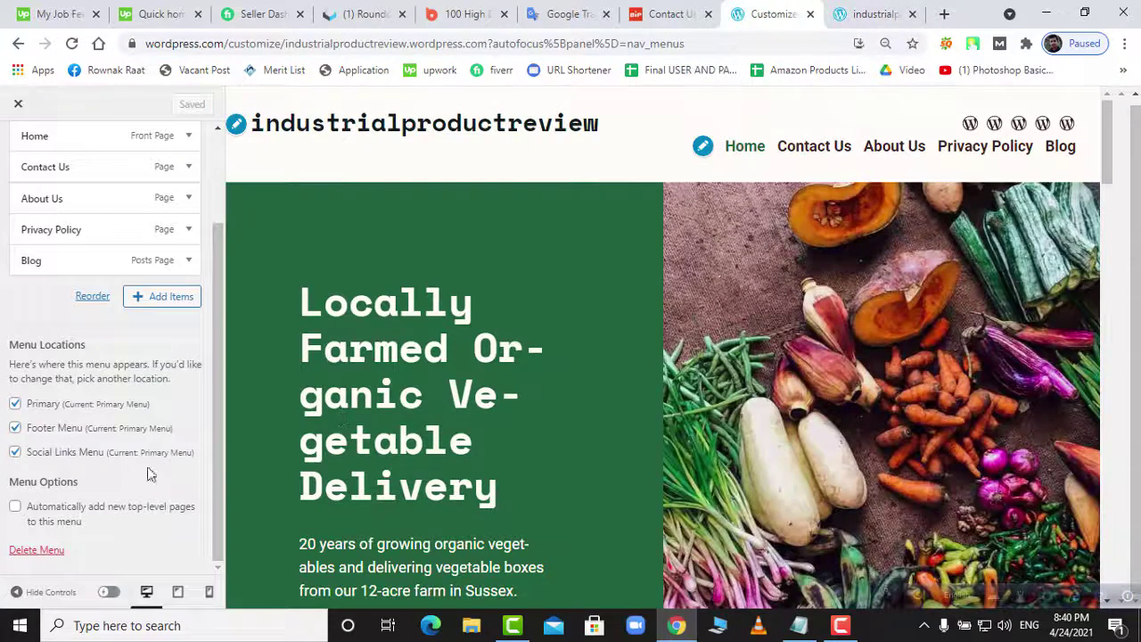
click(16, 455)
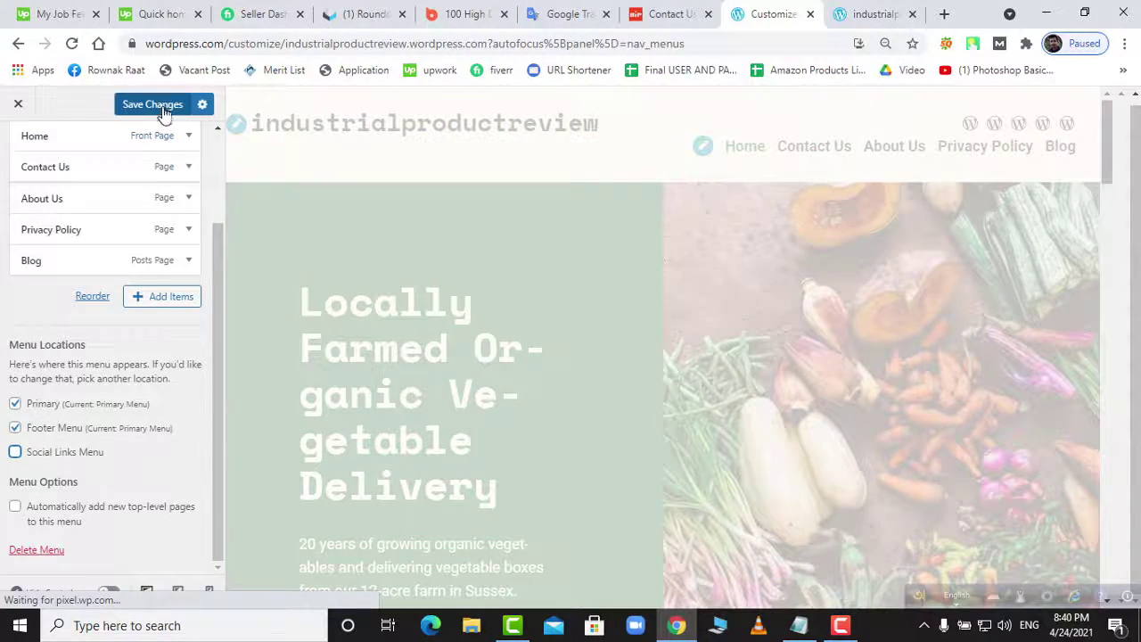
click(162, 108)
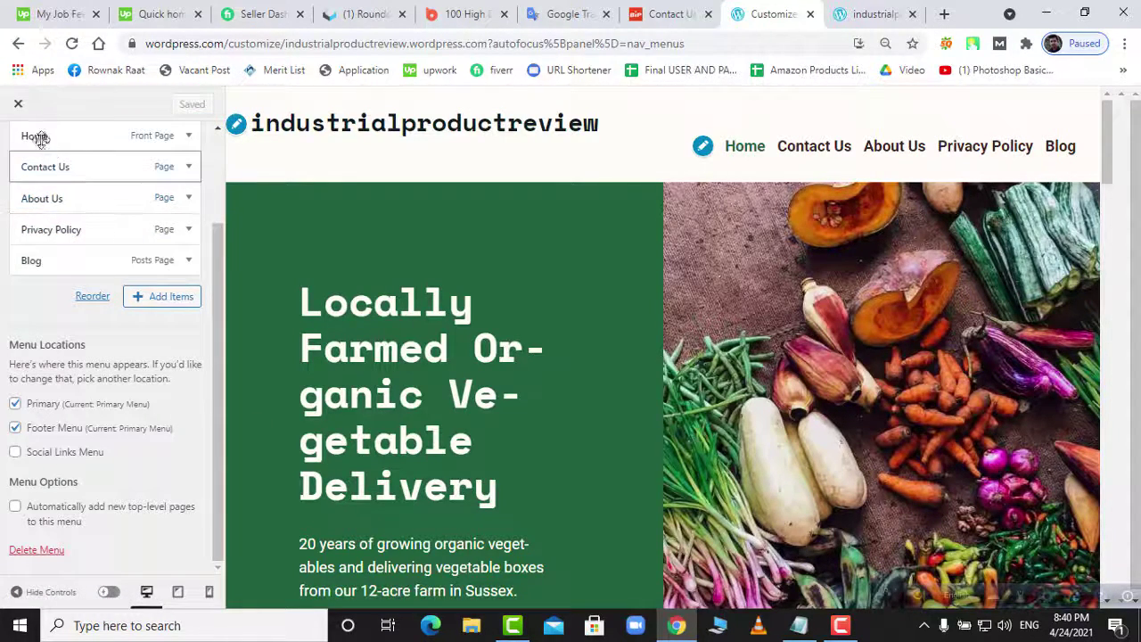
scroll(64, 436, up, 4)
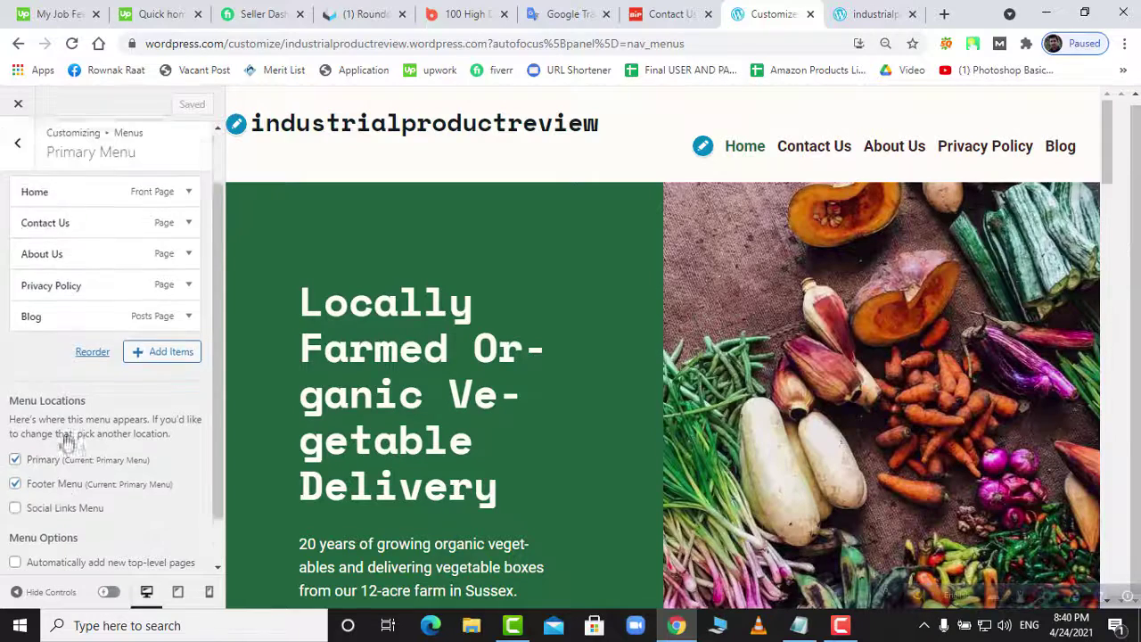
click(17, 146)
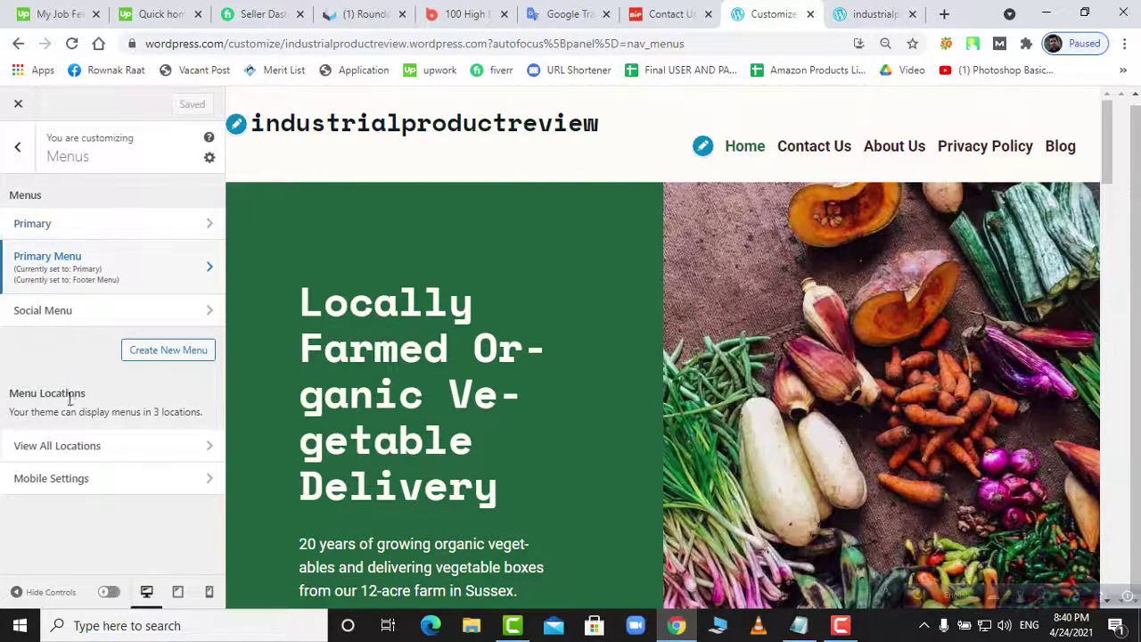
- Browse the suggested text and background colours in Colors & Backgrounds without applying any
click(16, 144)
click(68, 248)
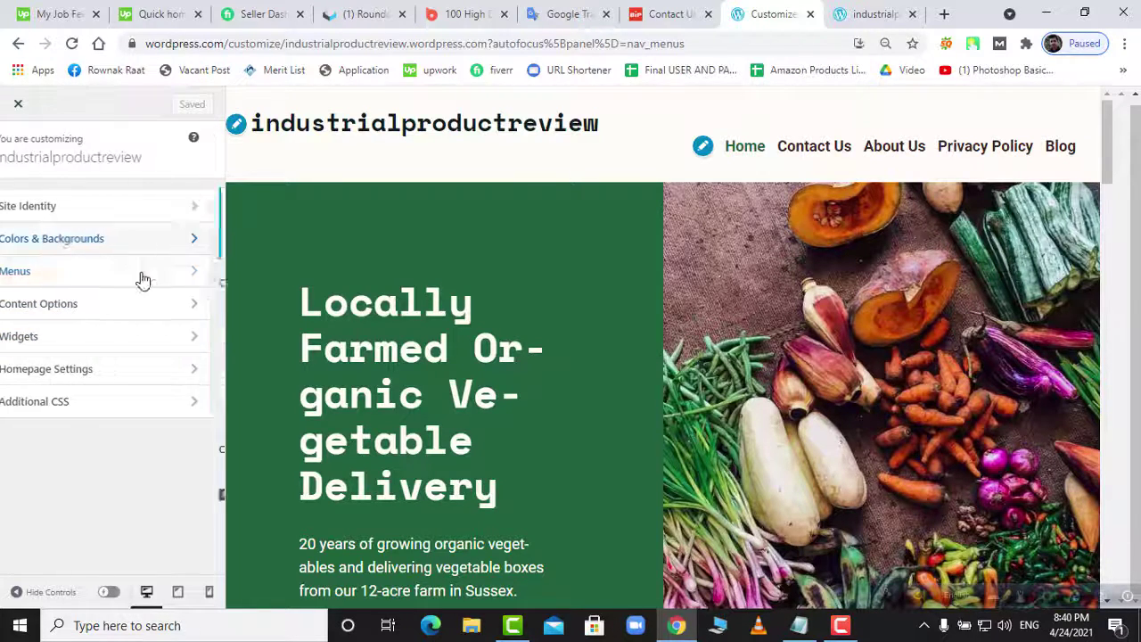
click(163, 359)
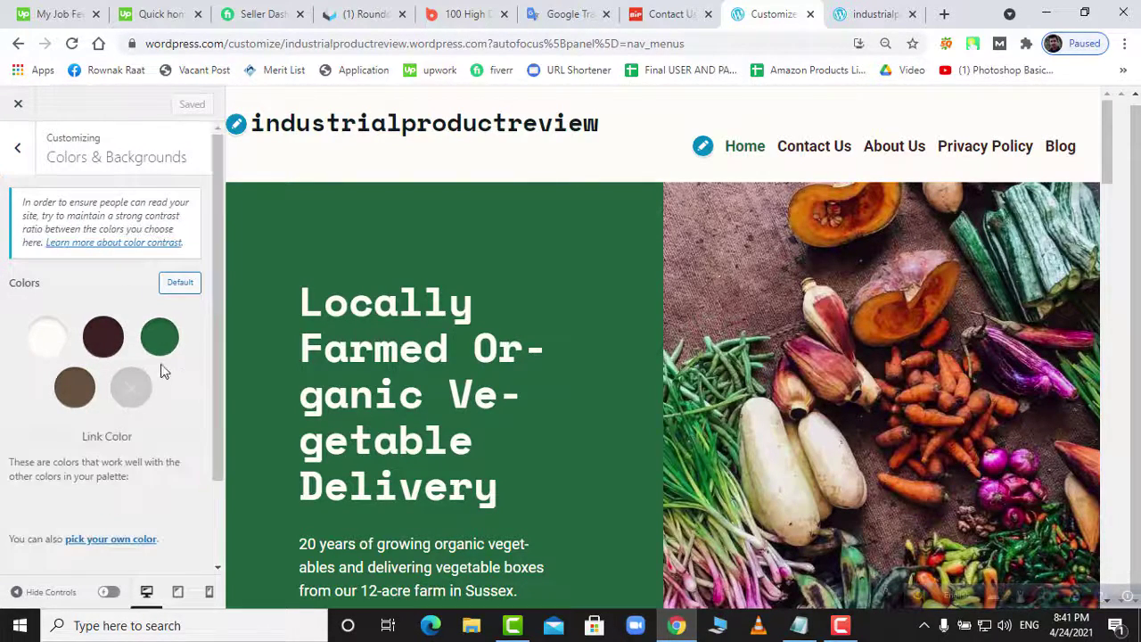
click(160, 338)
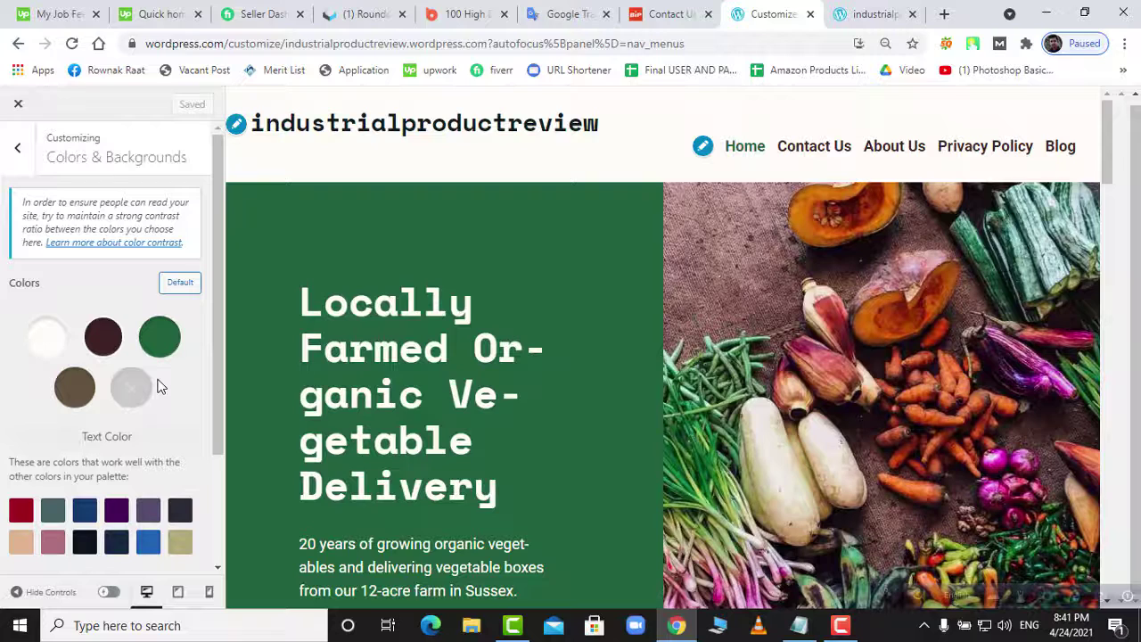
scroll(164, 400, down, 1)
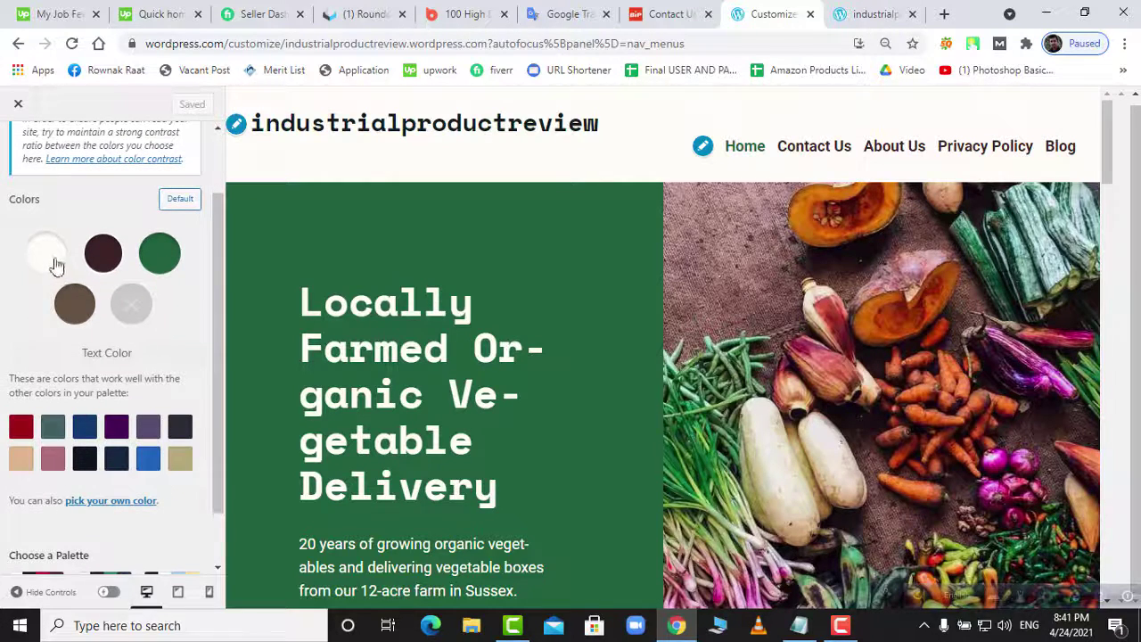
click(53, 260)
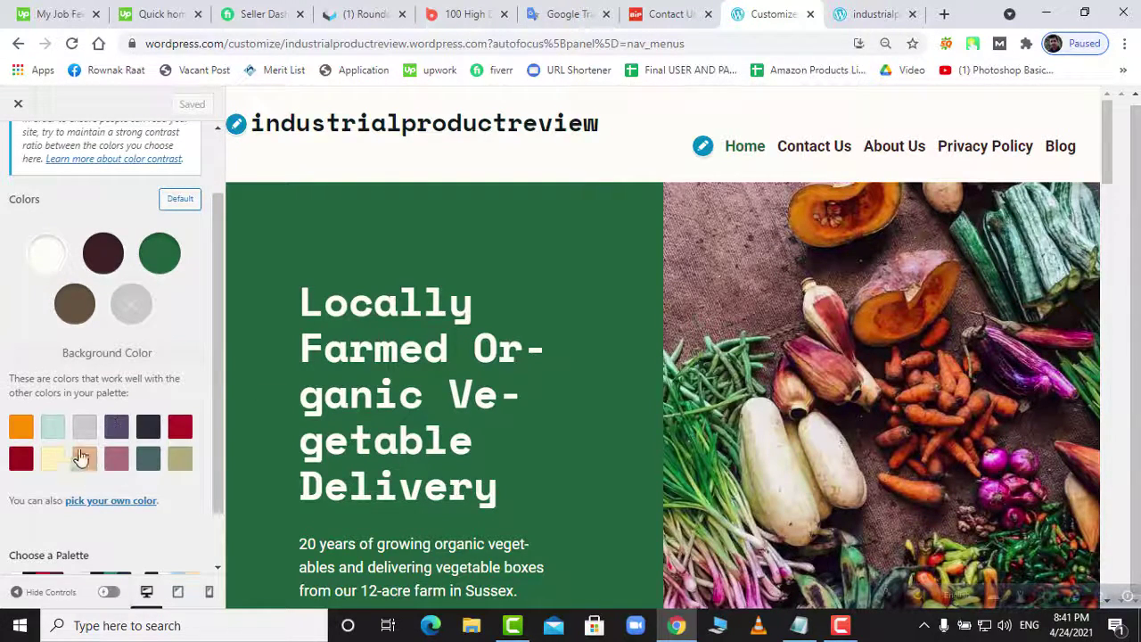
scroll(148, 509, down, 1)
scroll(148, 508, up, 3)
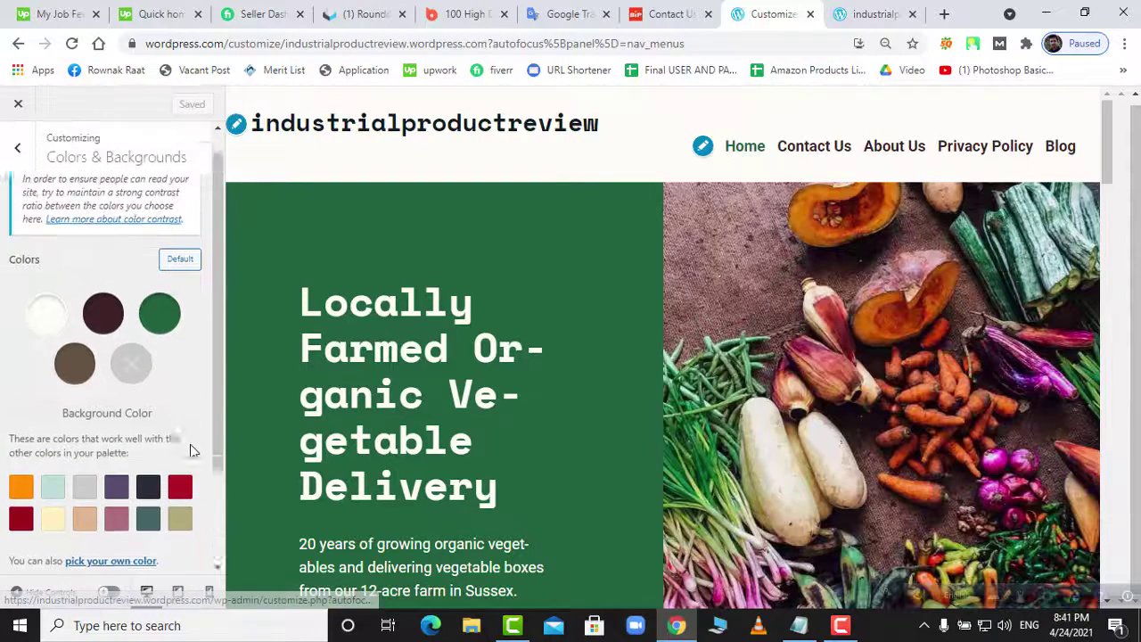
click(49, 348)
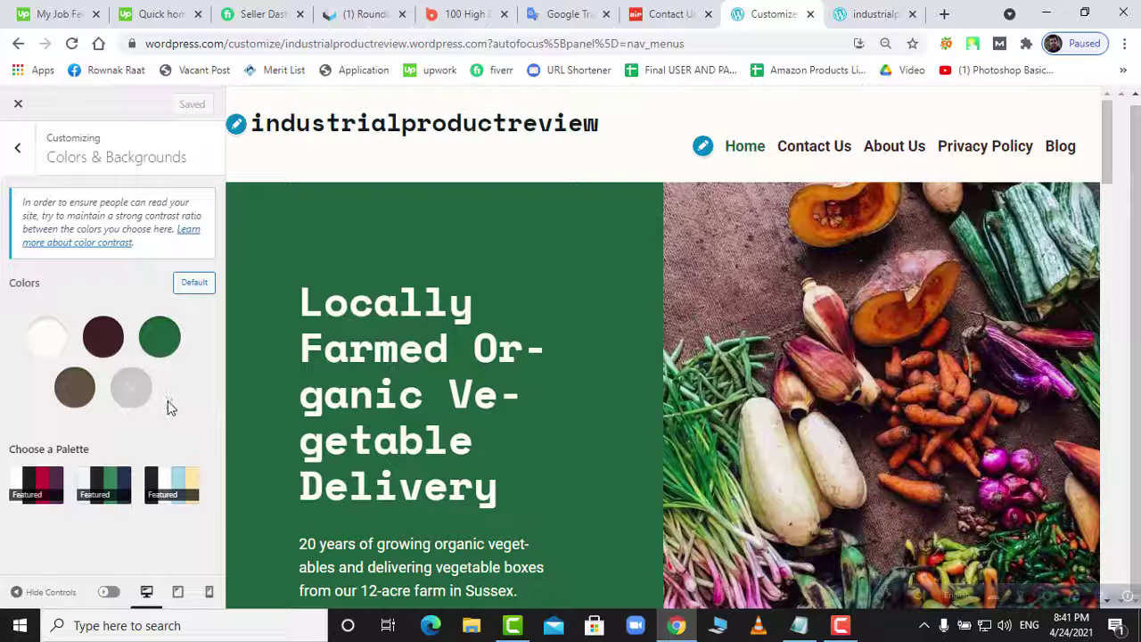
click(20, 151)
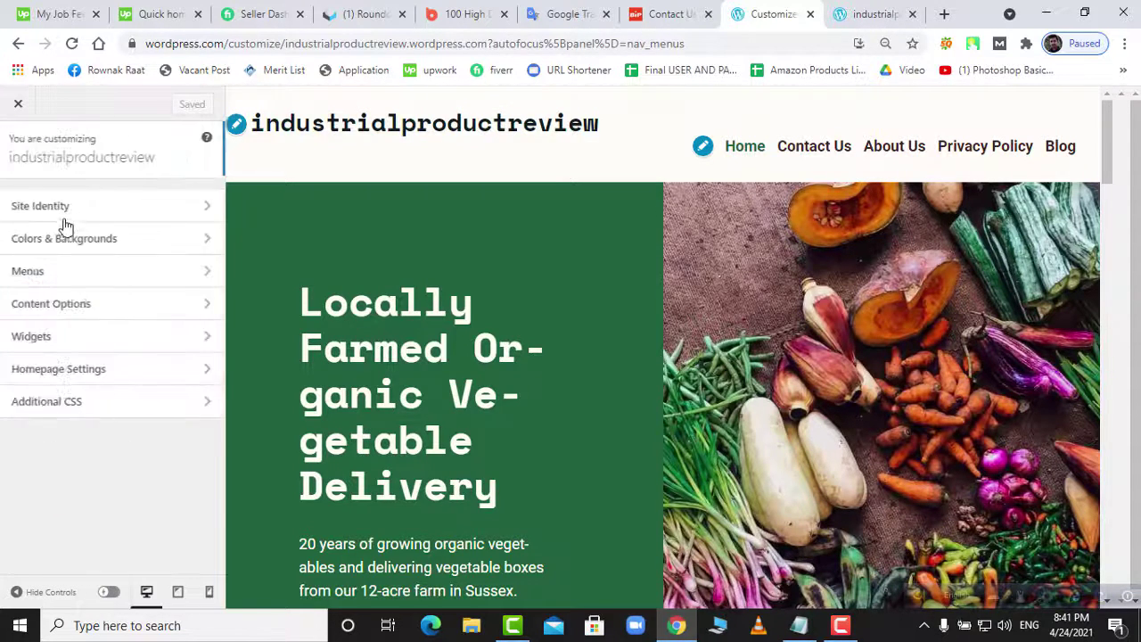
- In Homepage Settings, tick Hide the Site Header, then untick it again
click(71, 365)
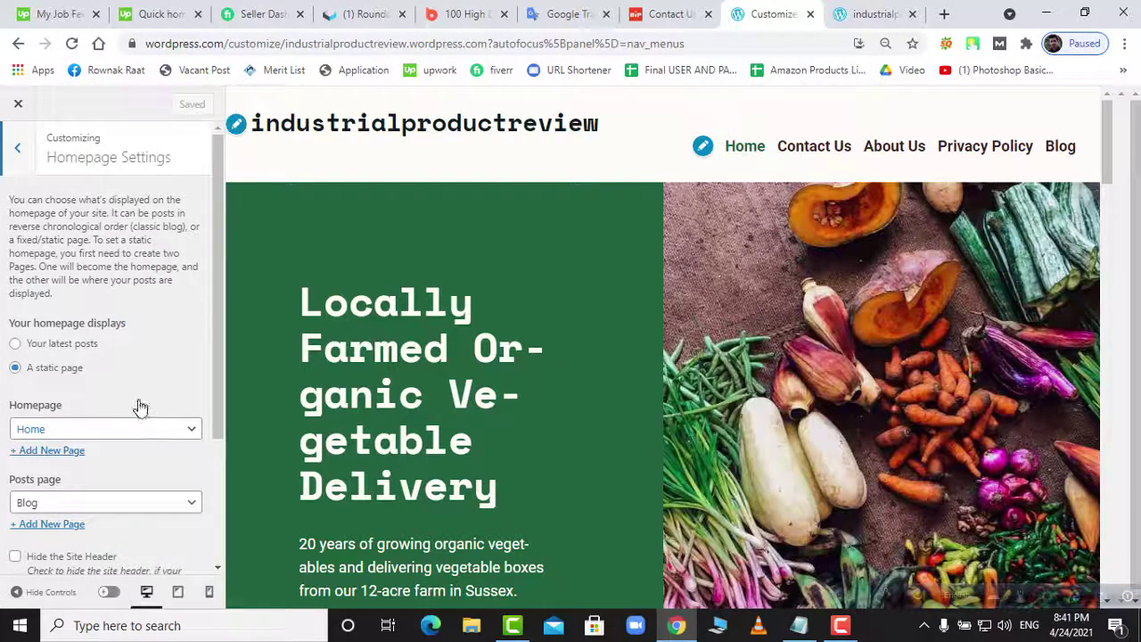
scroll(134, 397, down, 2)
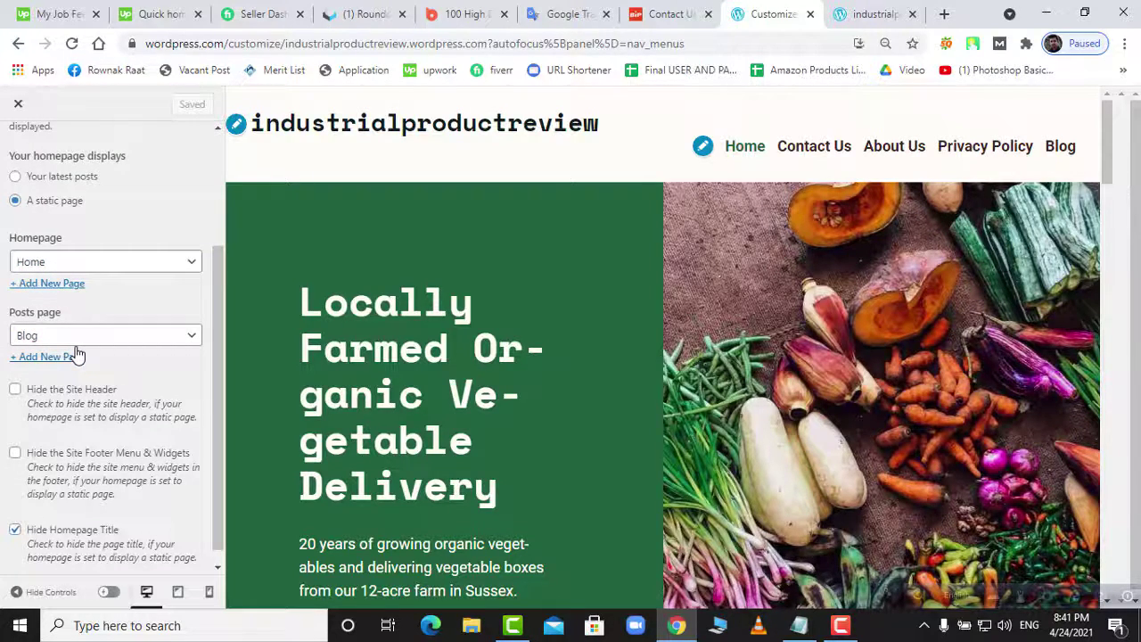
click(15, 390)
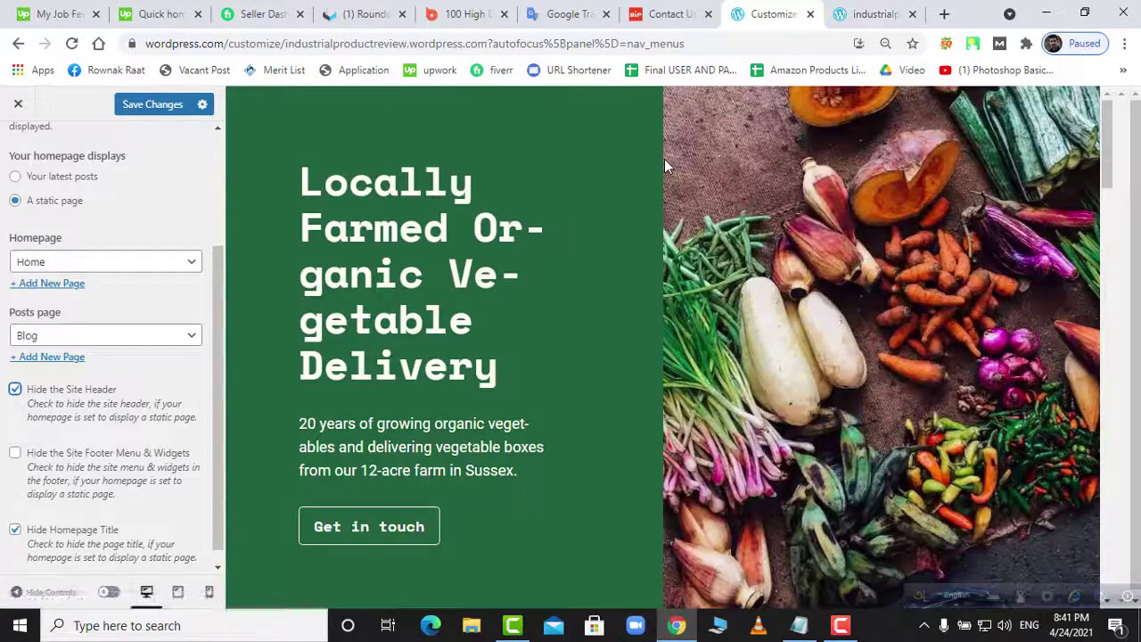
scroll(664, 160, down, 5)
scroll(664, 160, up, 5)
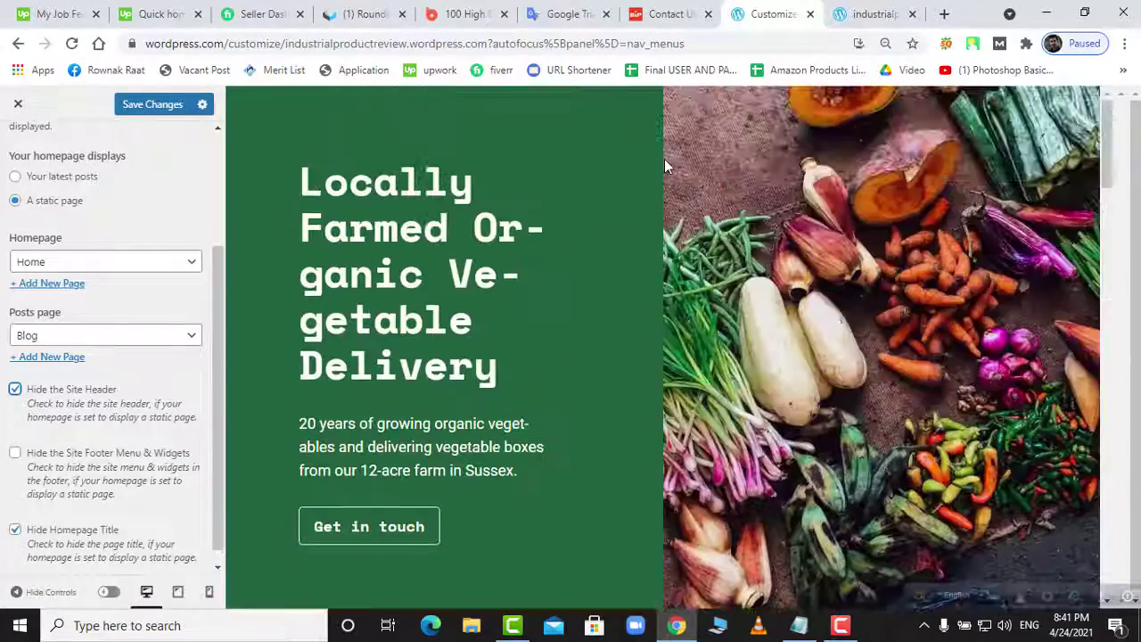
click(13, 397)
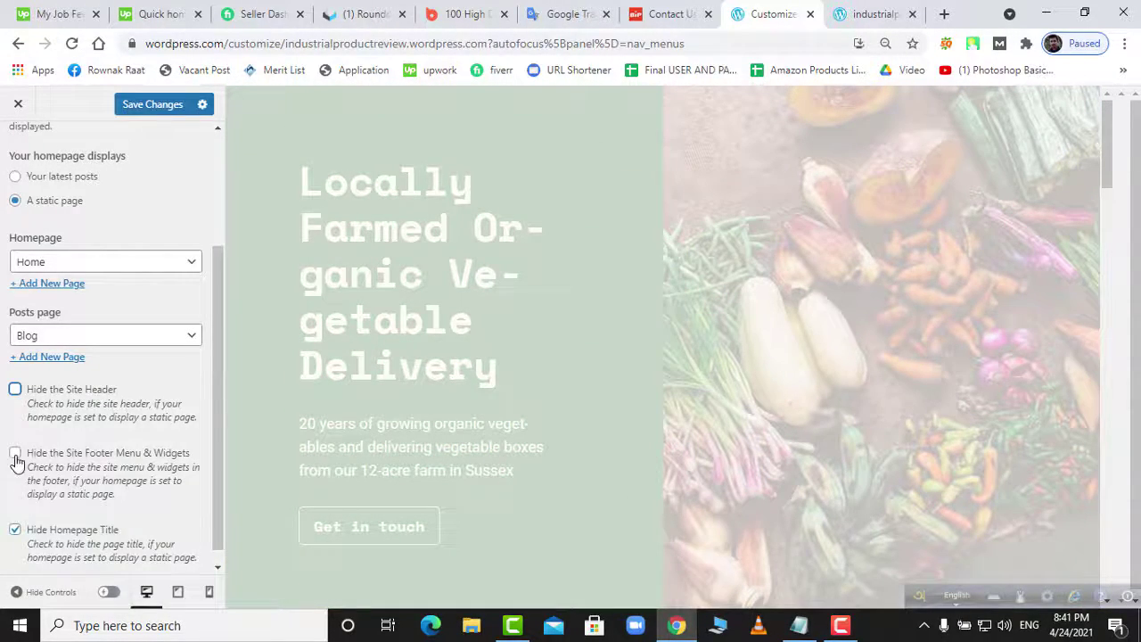
- Untick Hide Homepage Title, tick Hide Site Footer Menu & Widgets, and save
scroll(546, 513, down, 15)
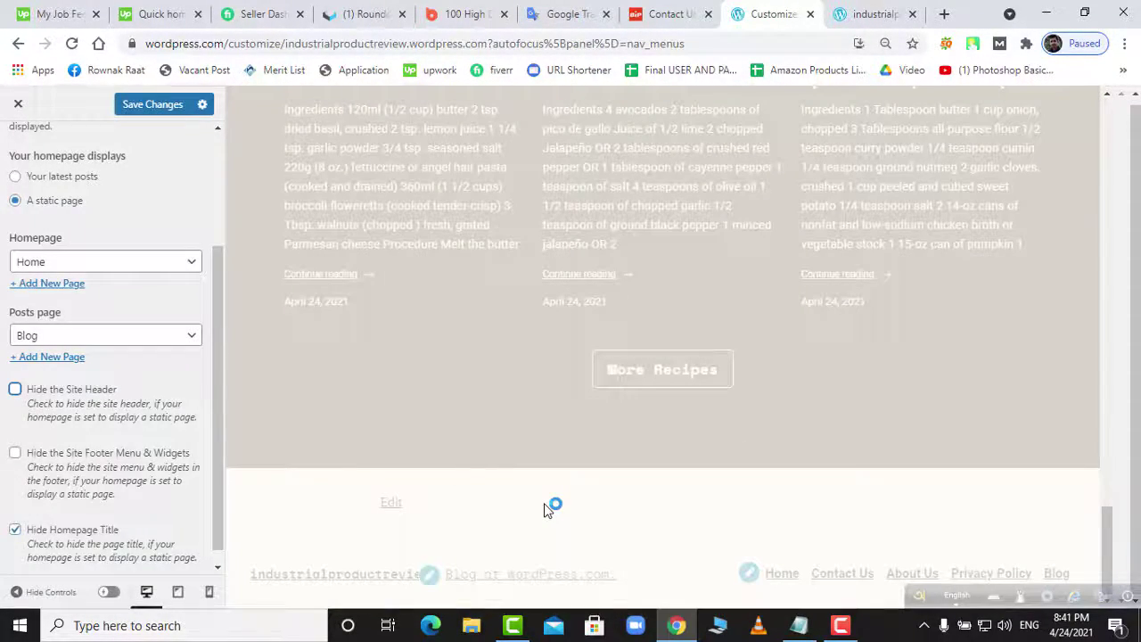
scroll(743, 541, down, 2)
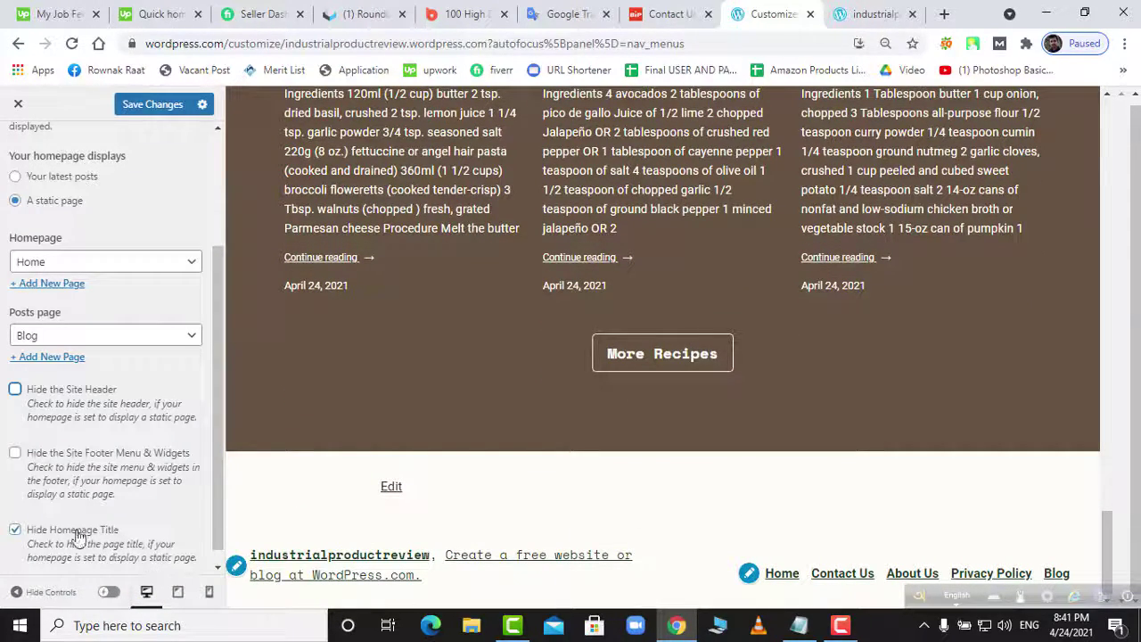
scroll(45, 537, down, 1)
click(15, 521)
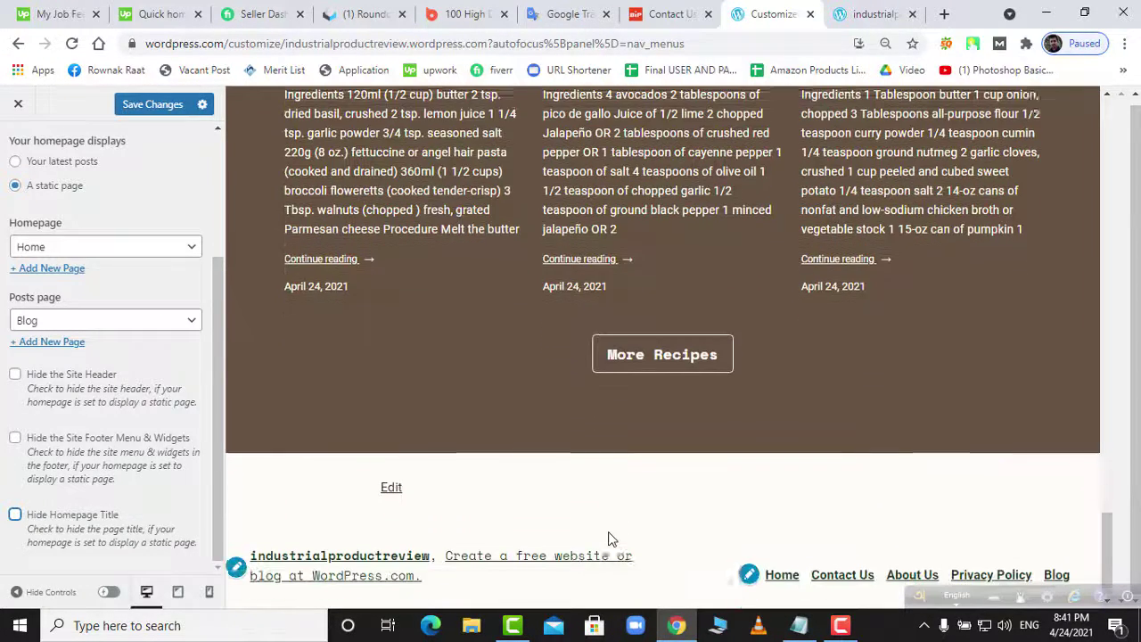
click(15, 438)
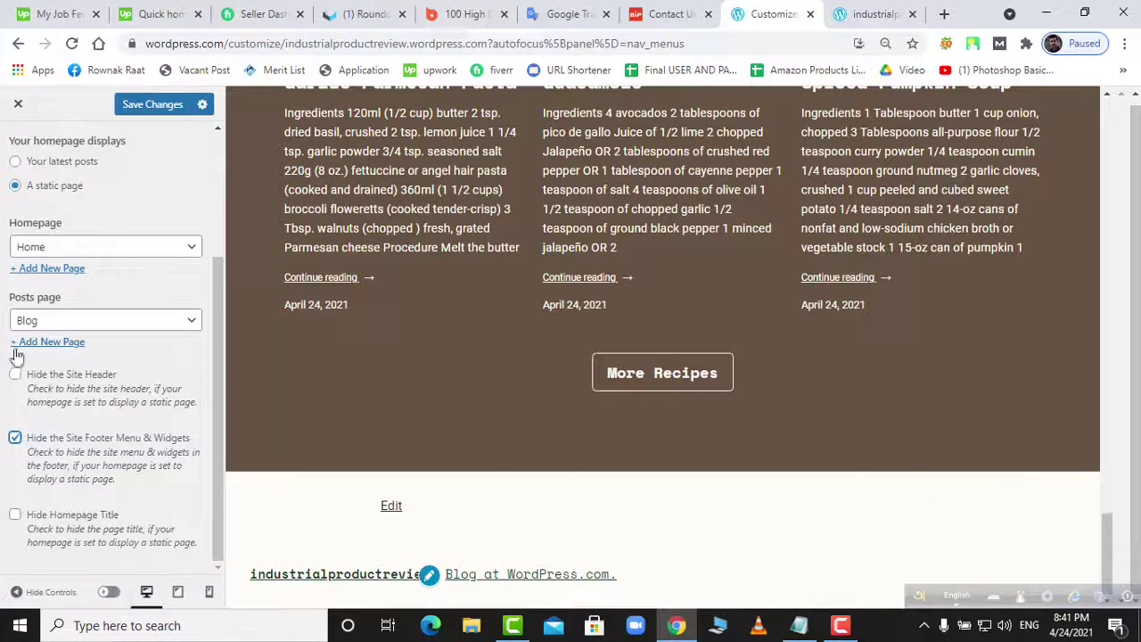
scroll(105, 339, up, 3)
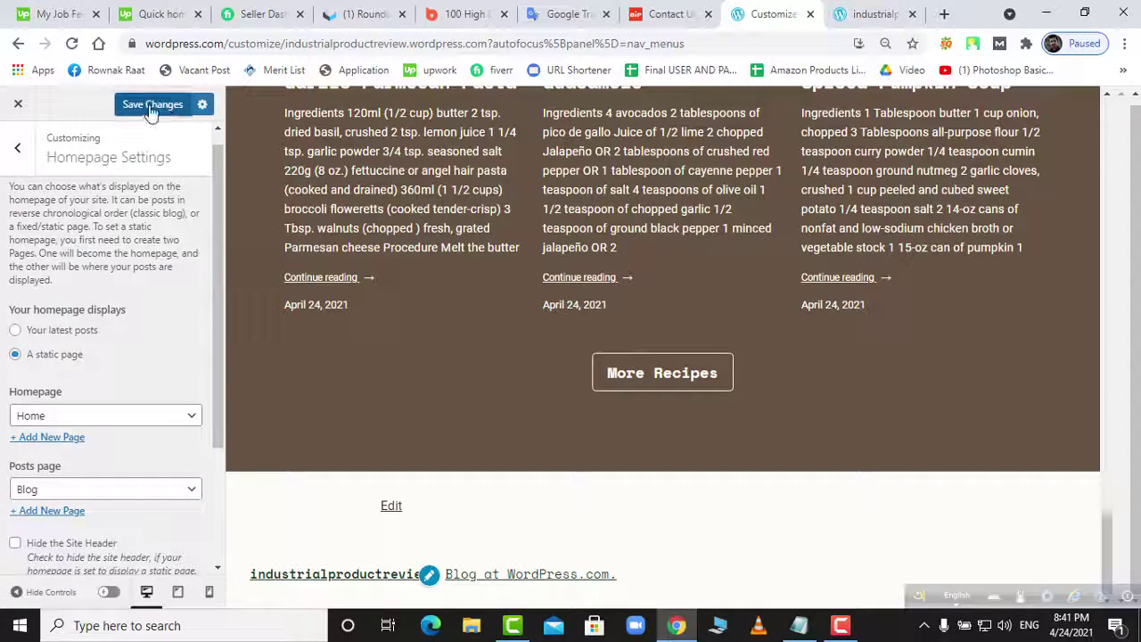
click(151, 107)
scroll(147, 383, down, 2)
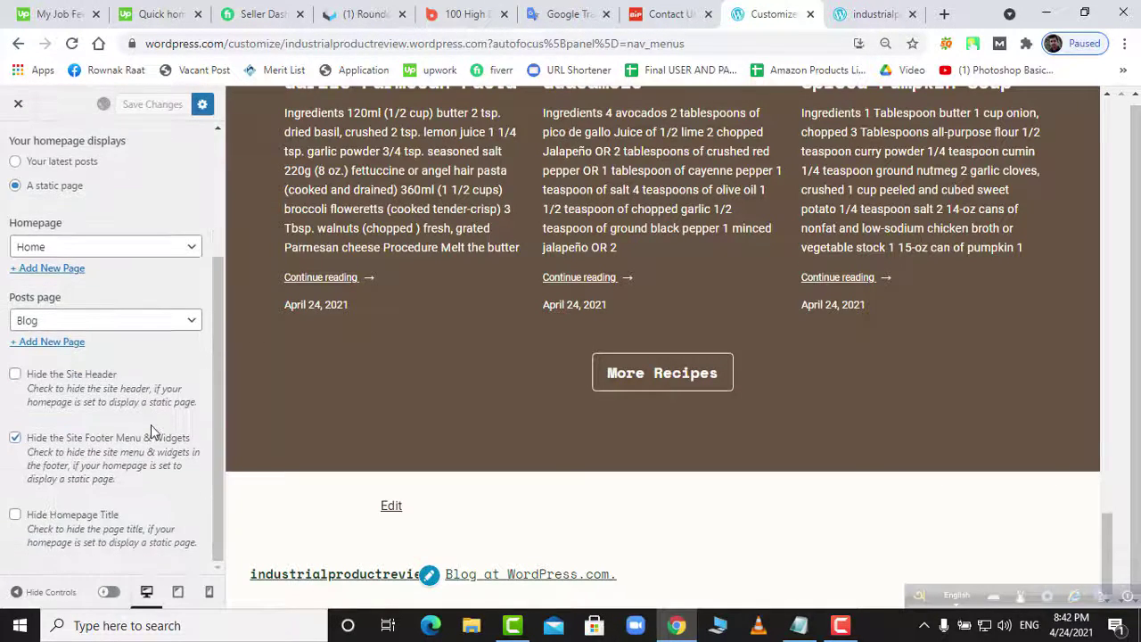
scroll(151, 424, up, 2)
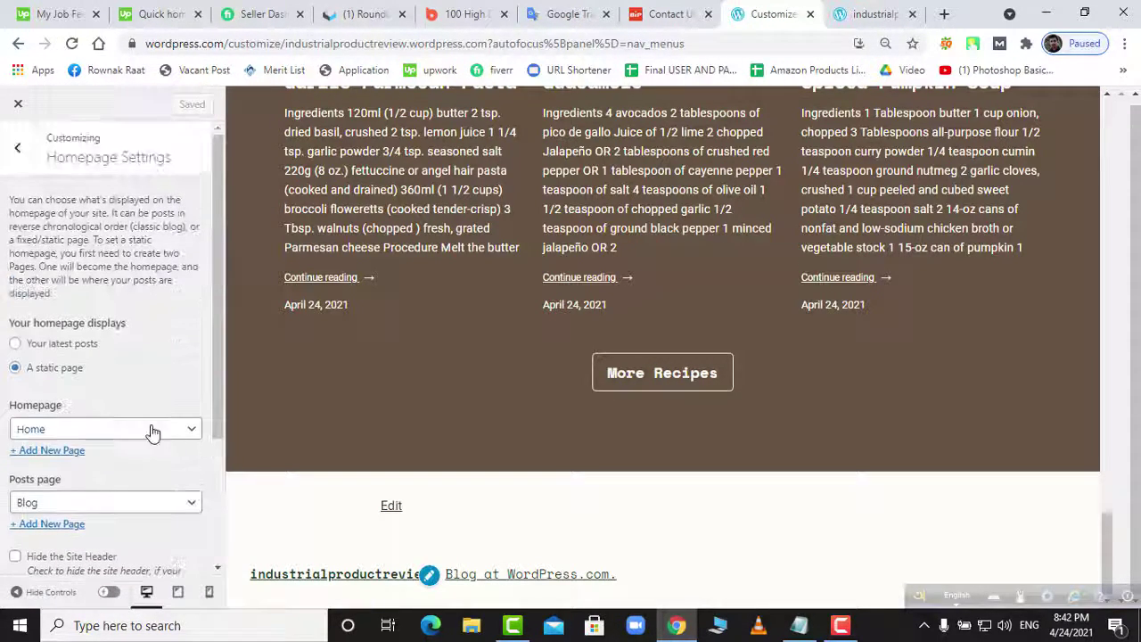
click(21, 150)
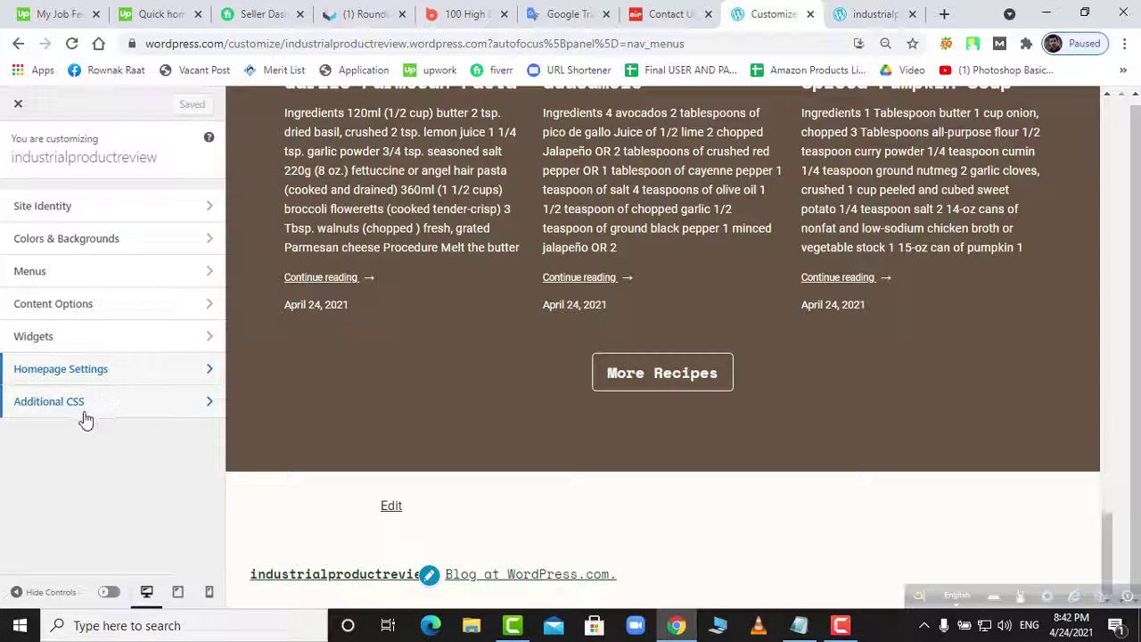
- Turn on 'Show the featured image on pages' in Content Options, then glance at the Primary Menu
click(76, 305)
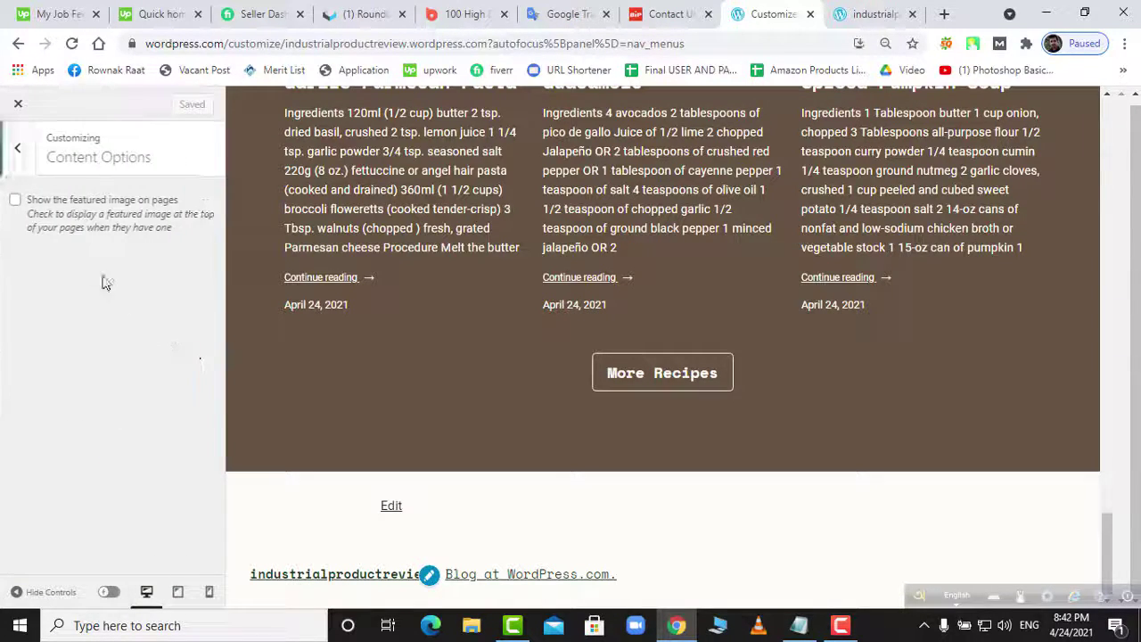
click(16, 203)
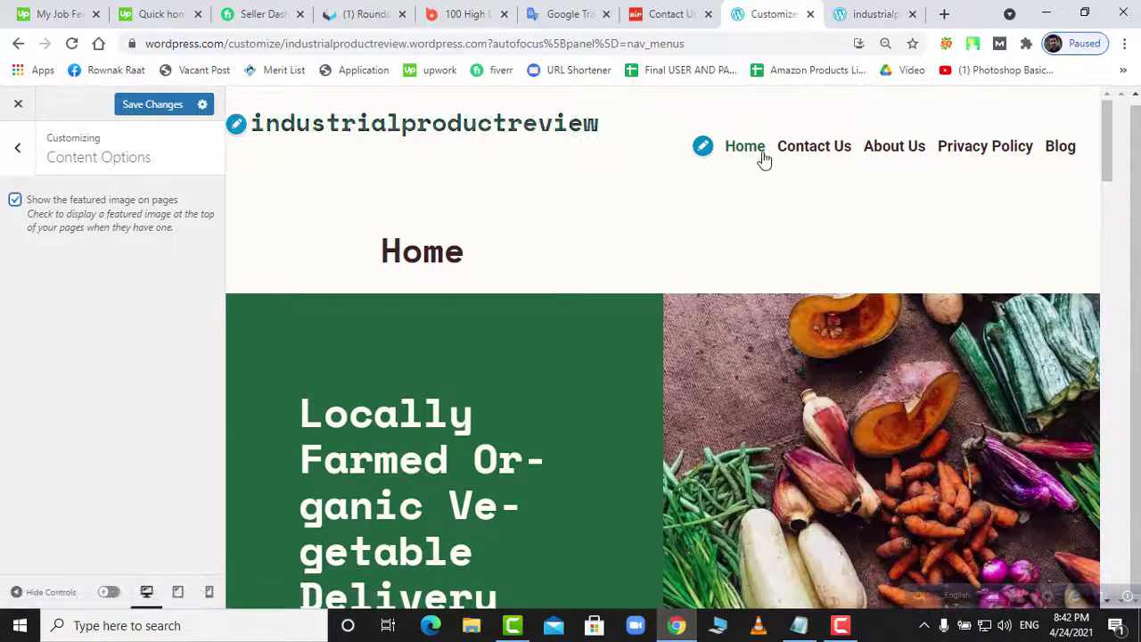
click(704, 154)
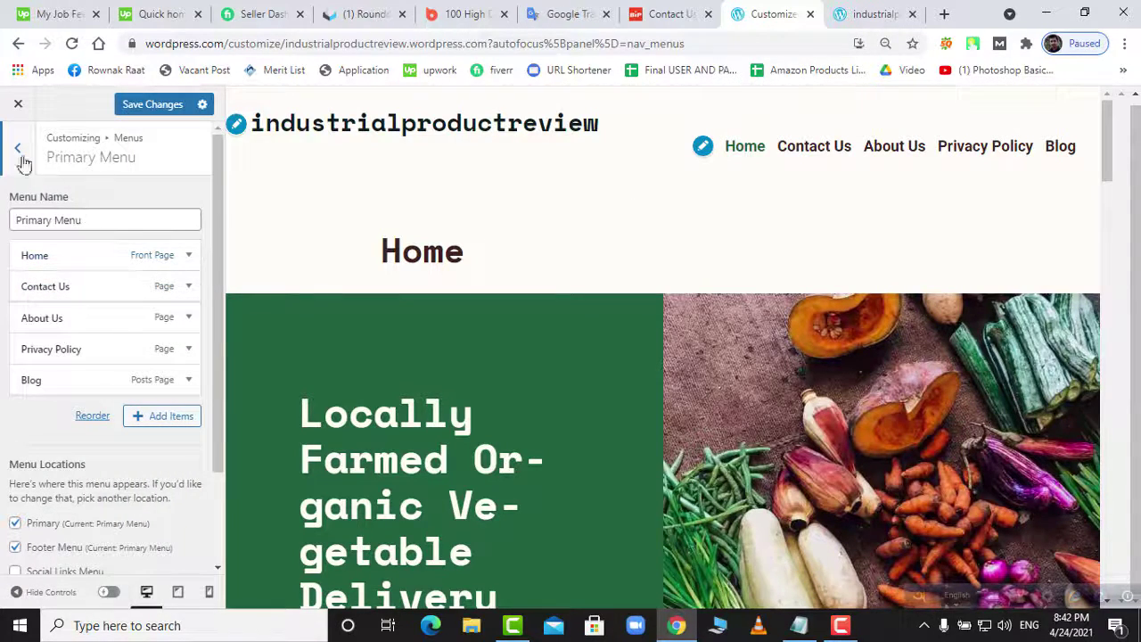
click(18, 149)
- Return to the main Customizer sections and open Site Identity
scroll(496, 310, down, 4)
scroll(496, 311, down, 5)
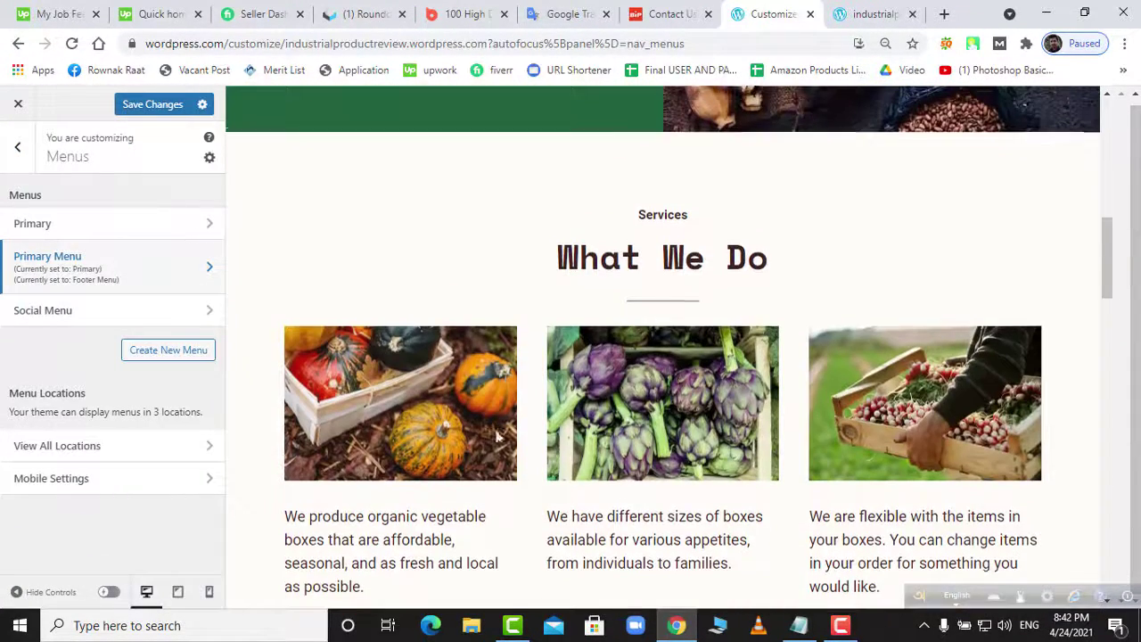
scroll(535, 352, up, 3)
scroll(566, 357, up, 6)
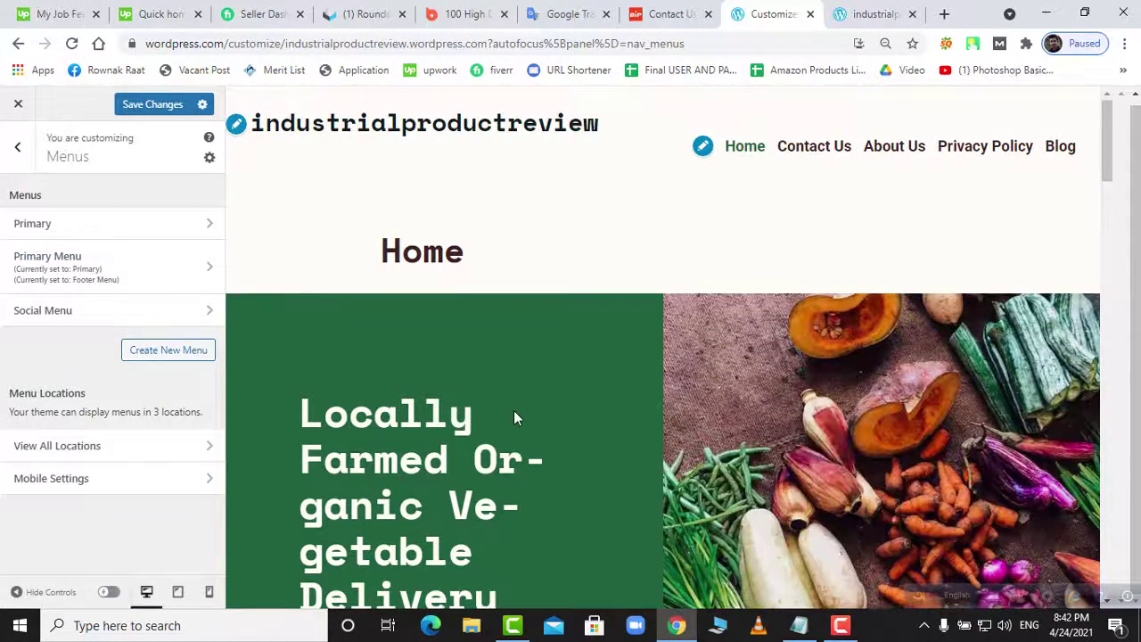
scroll(515, 415, down, 5)
scroll(515, 417, up, 5)
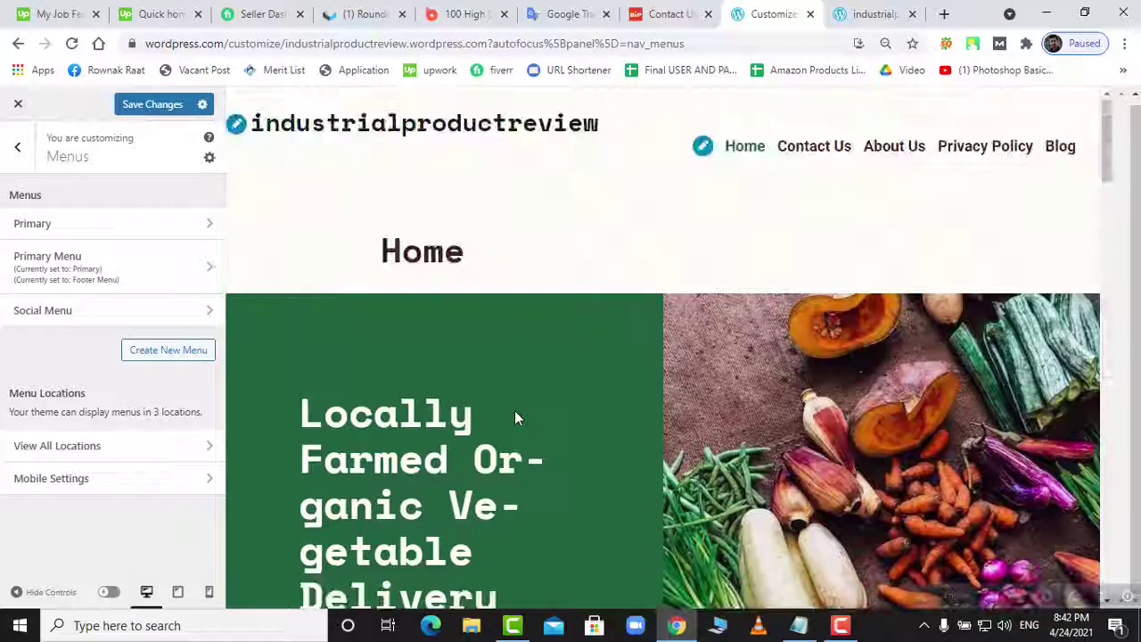
click(17, 147)
click(60, 211)
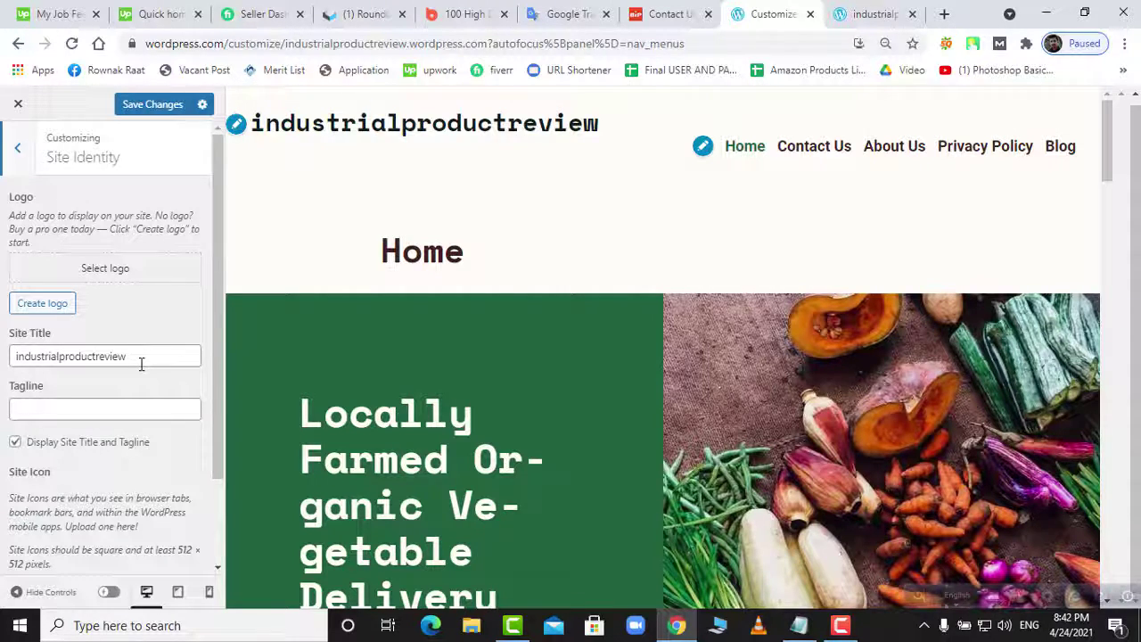
- Upload the BEst logo image from the Desktop as the site logo
click(116, 277)
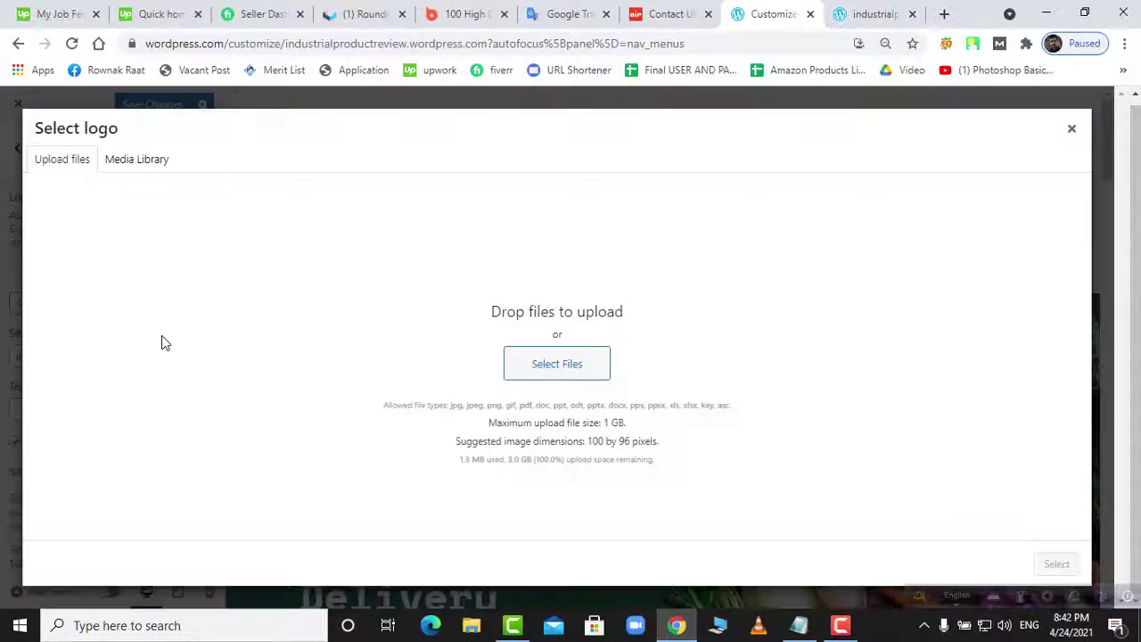
click(545, 371)
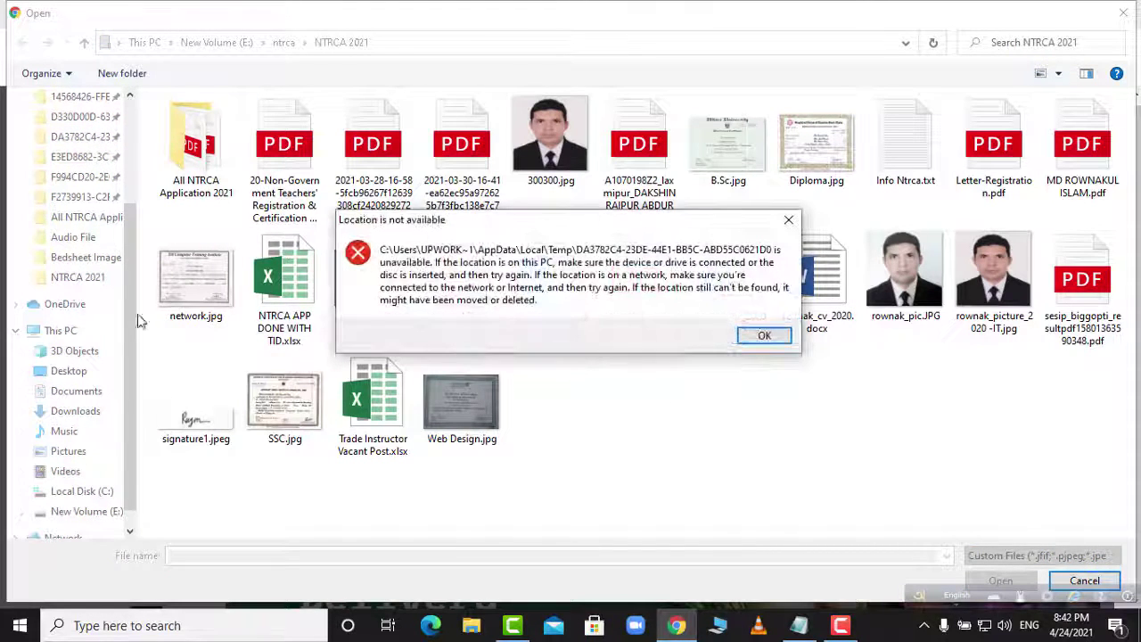
click(786, 223)
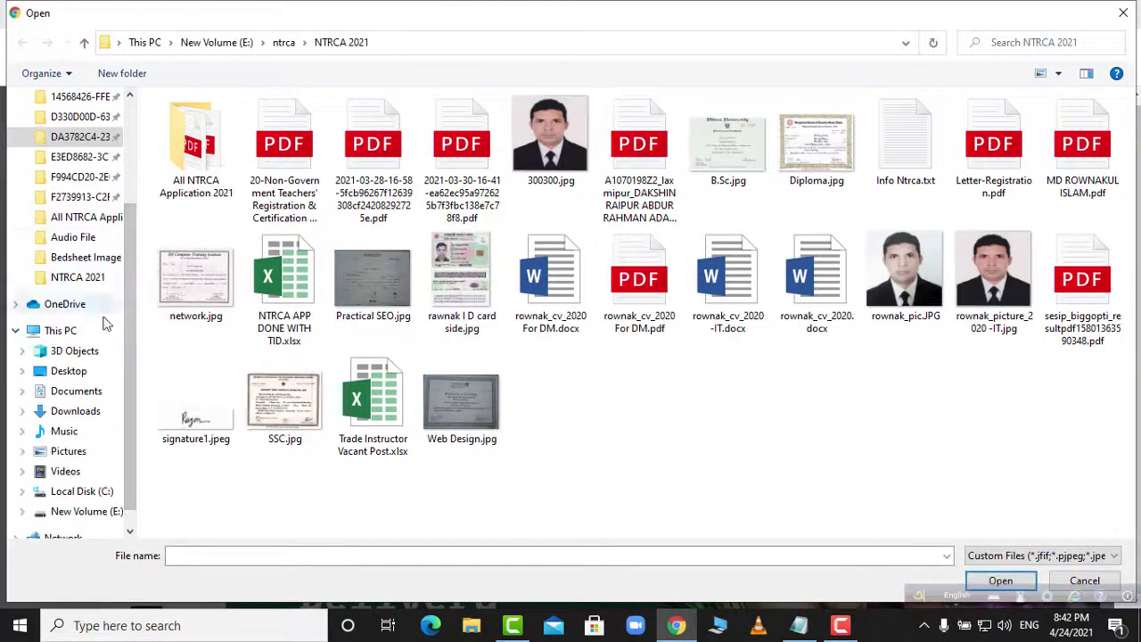
click(67, 371)
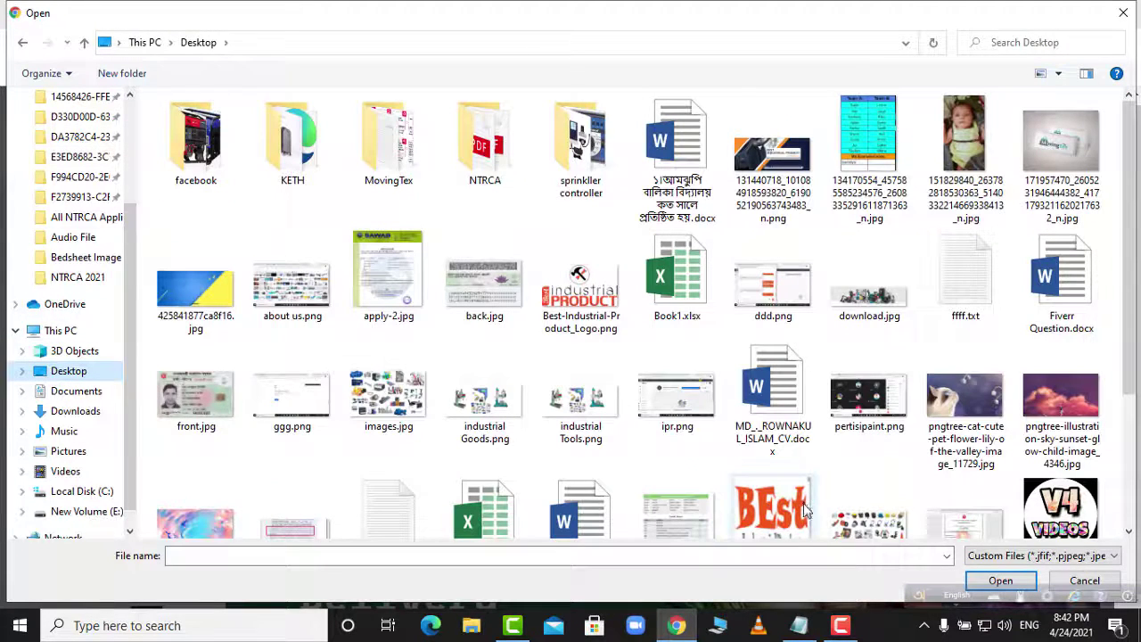
scroll(776, 457, down, 3)
scroll(614, 261, up, 3)
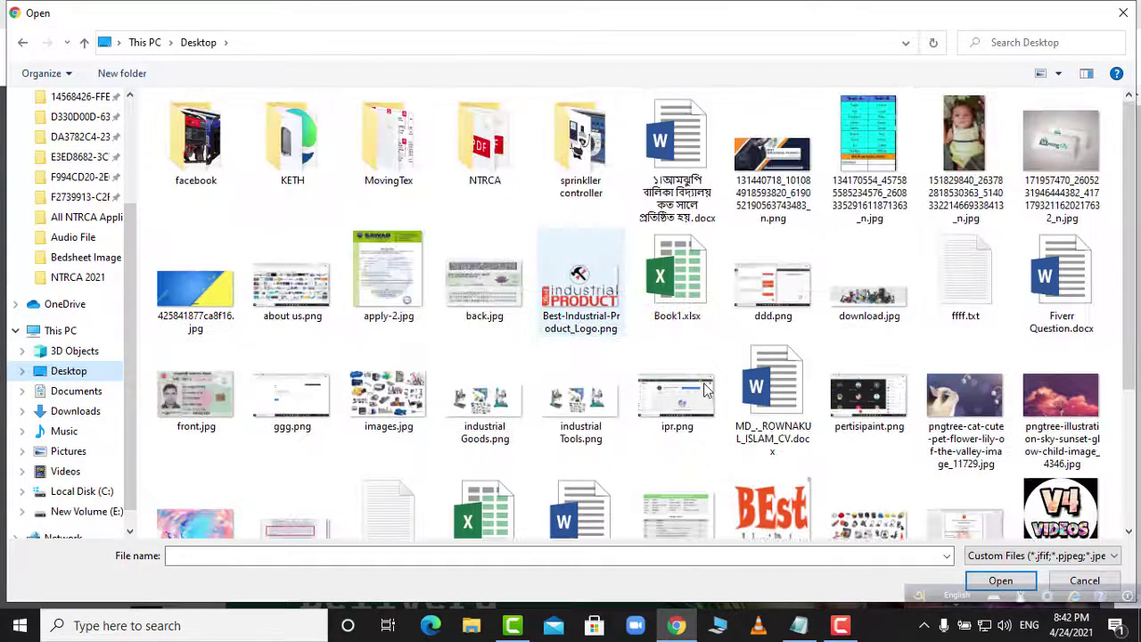
scroll(732, 428, down, 2)
click(764, 455)
double_click(764, 456)
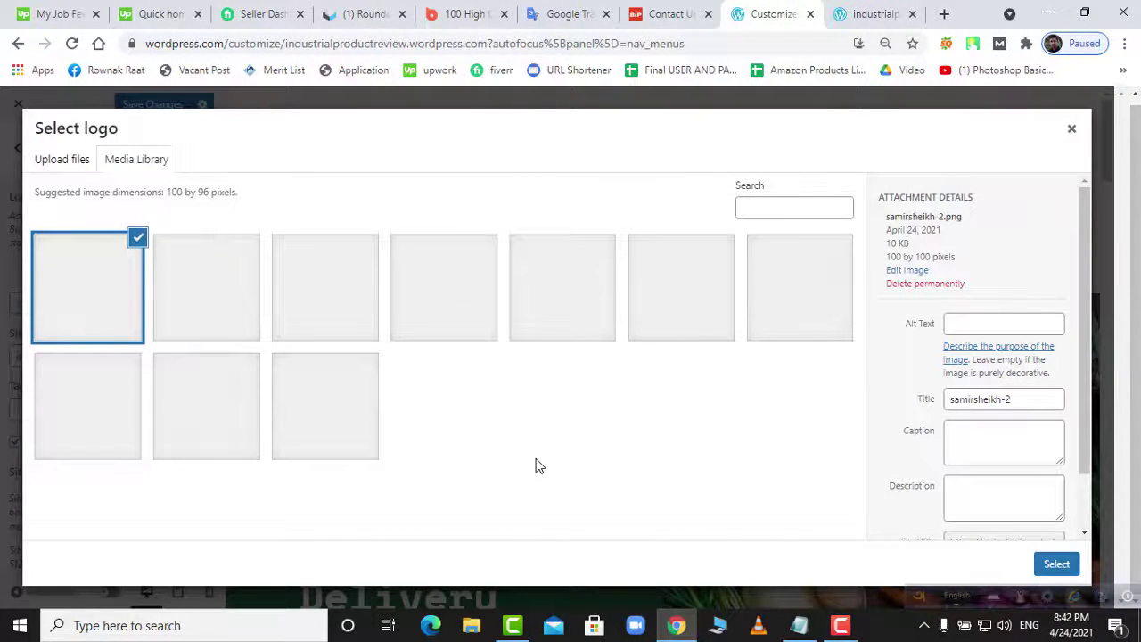
- Crop and save the BEst logo, and hide the site title and tagline
click(1056, 563)
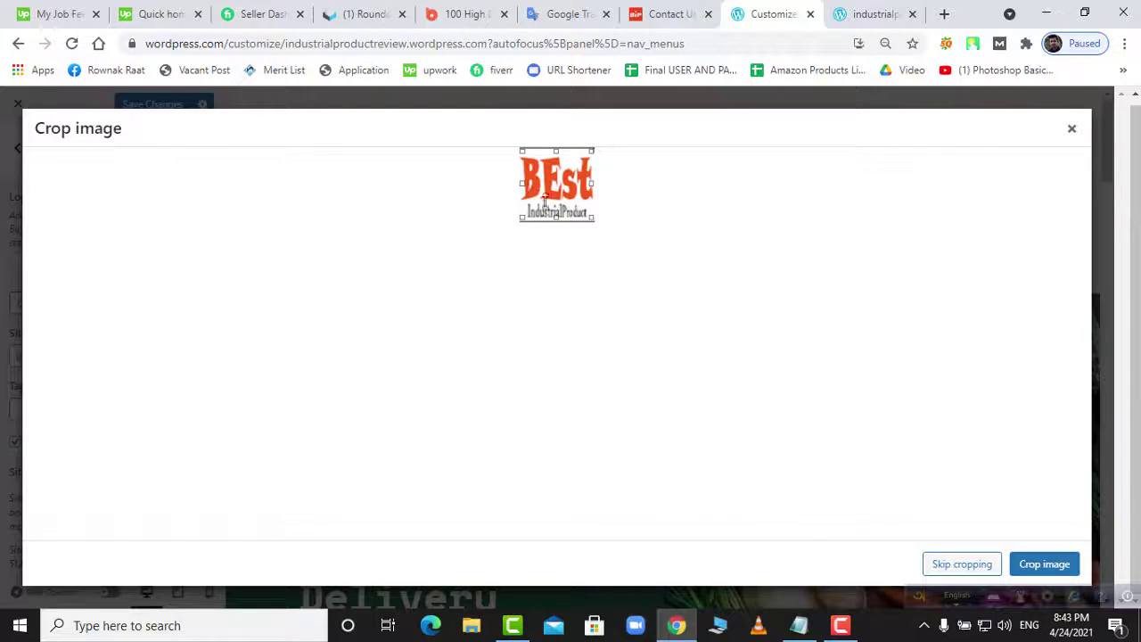
click(1042, 563)
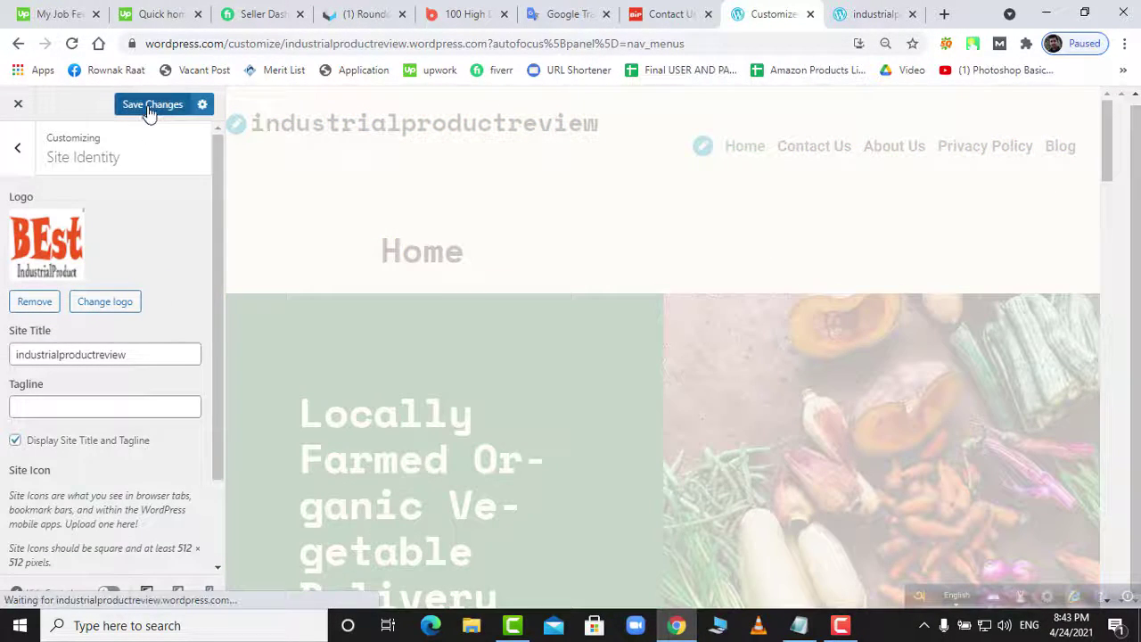
click(149, 111)
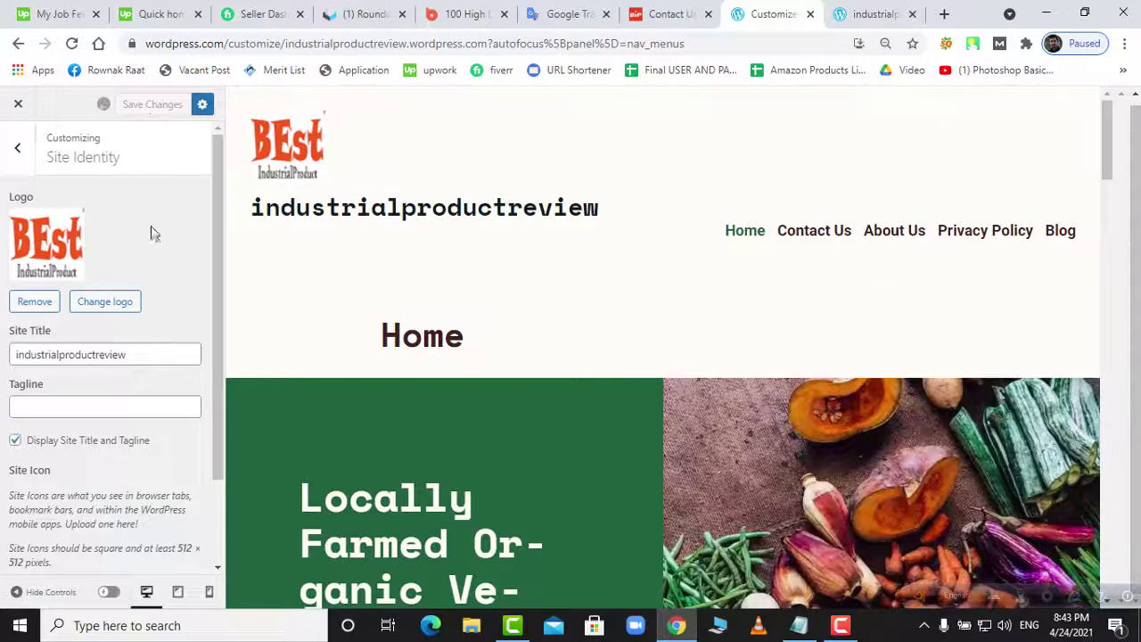
click(15, 441)
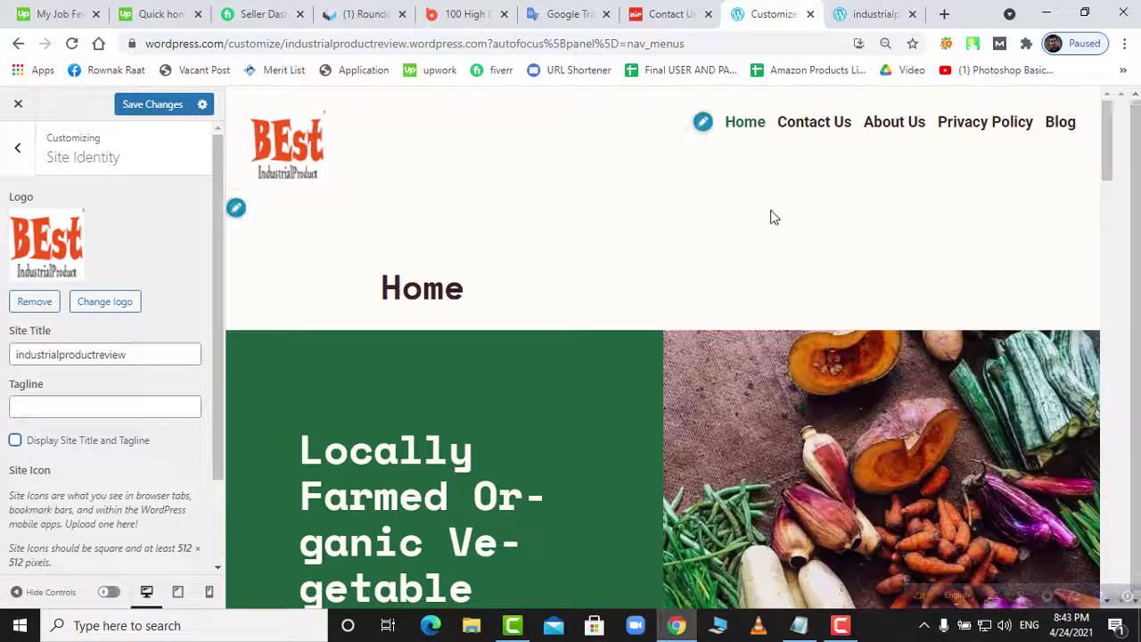
scroll(127, 385, down, 2)
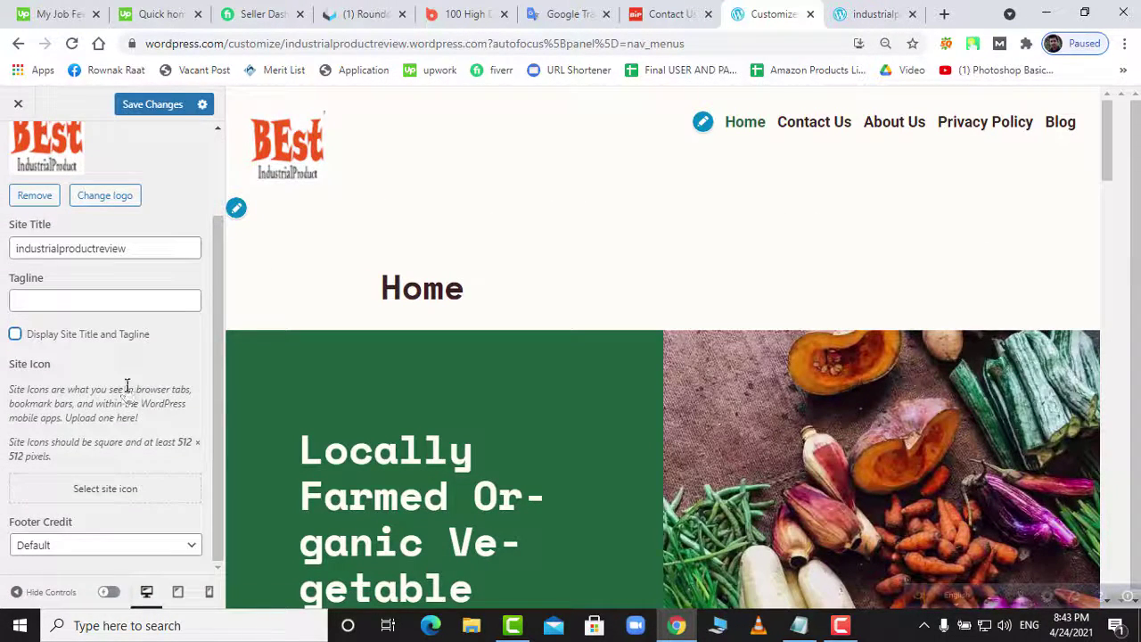
scroll(127, 386, up, 3)
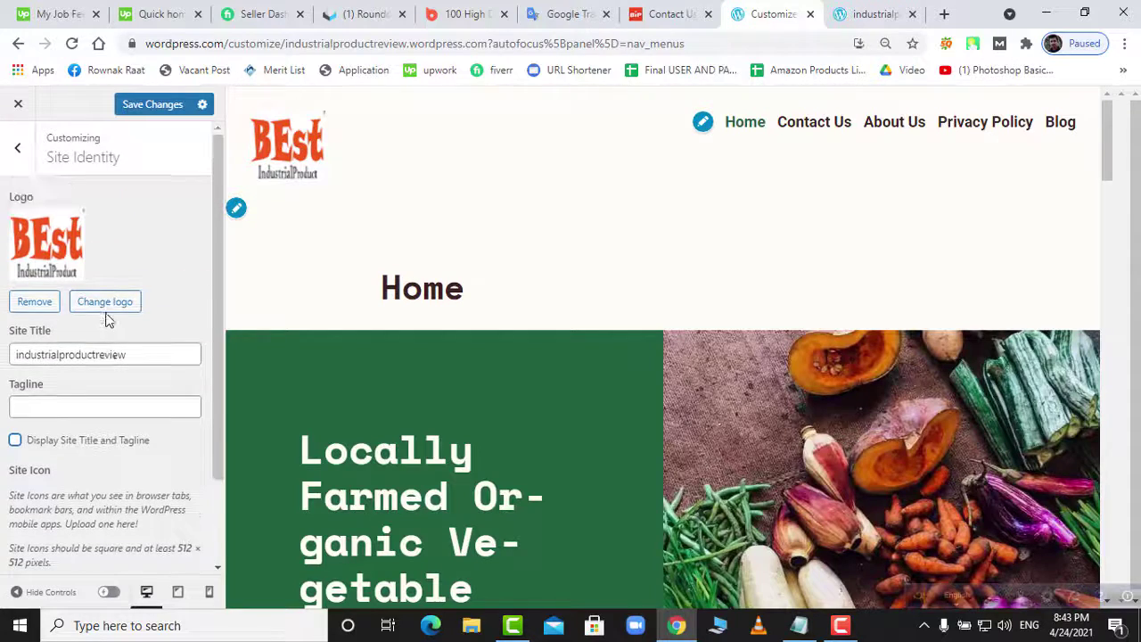
click(17, 146)
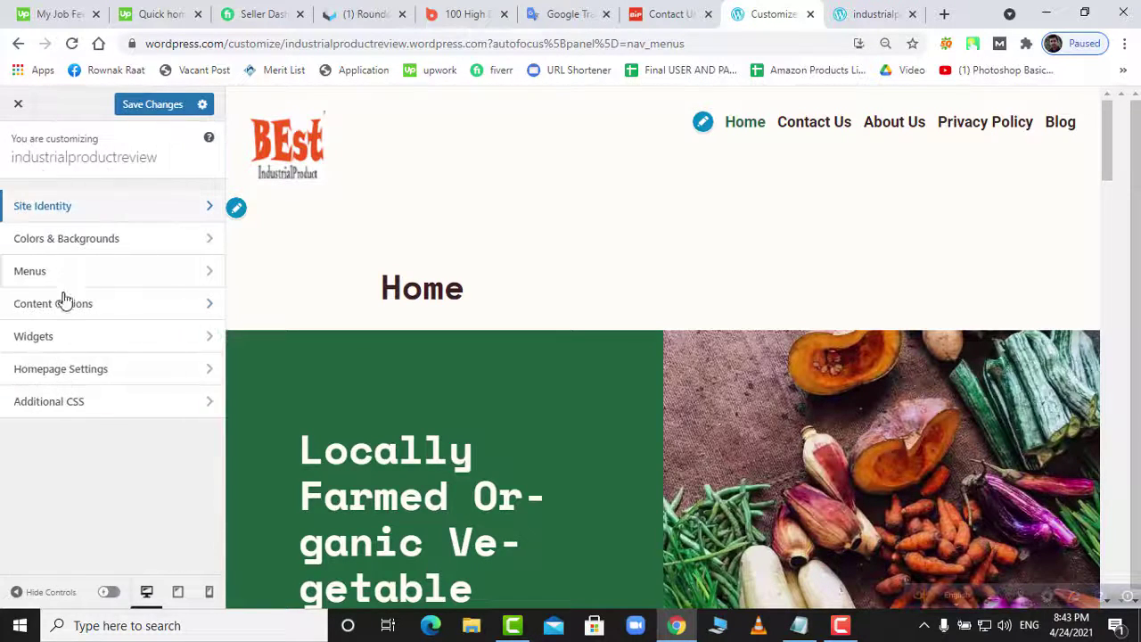
- Assign the Social Menu to the Social Links Menu location and save
click(59, 241)
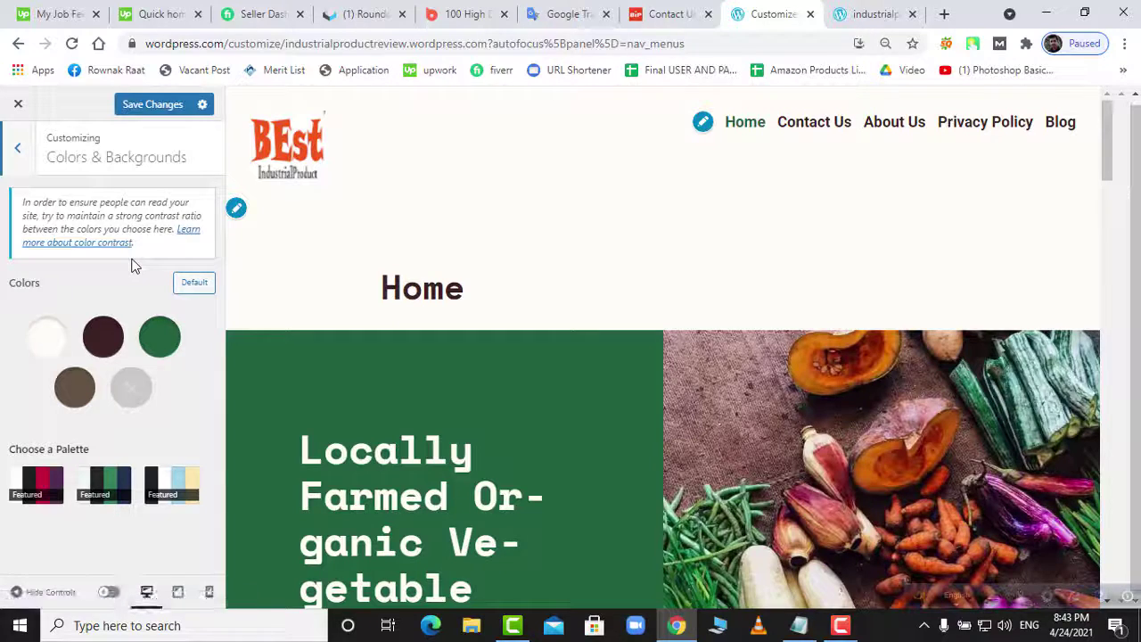
click(18, 154)
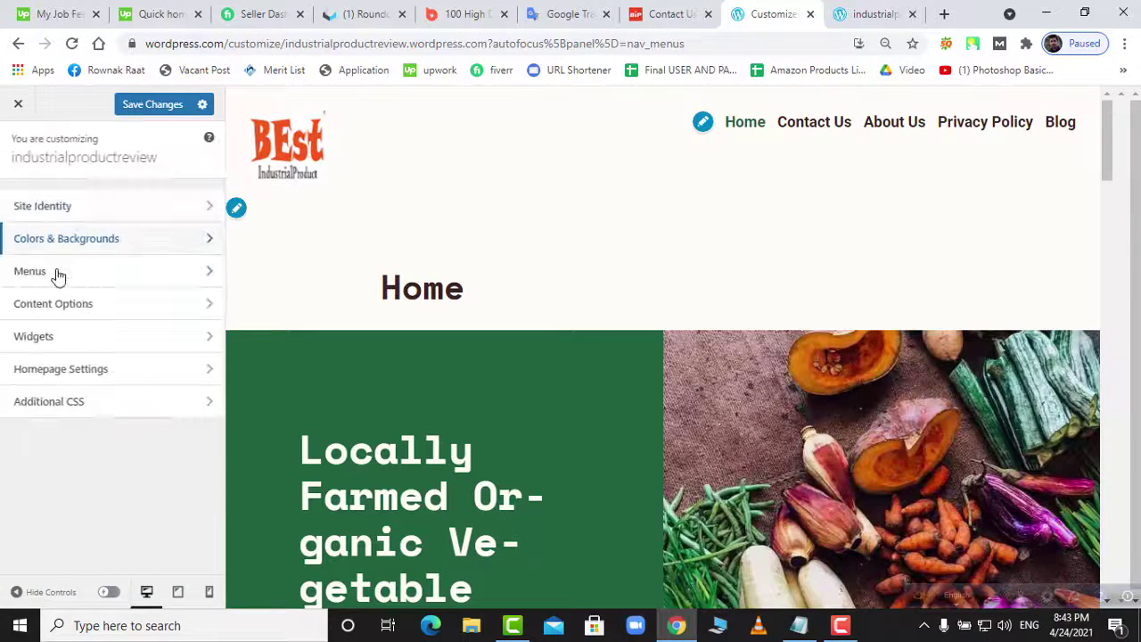
click(56, 273)
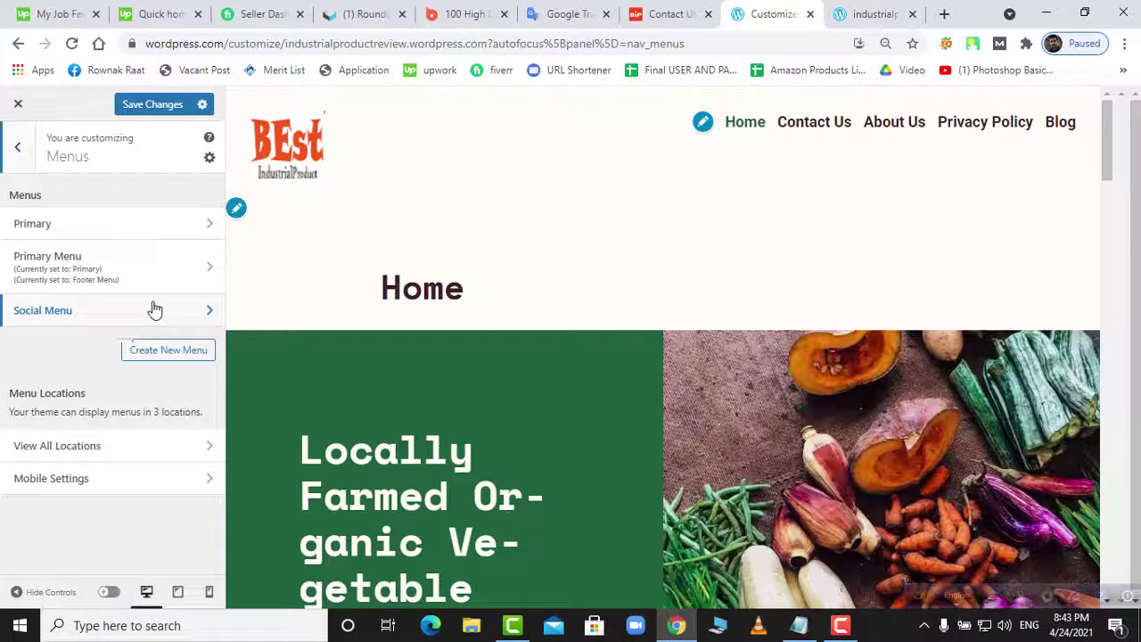
click(69, 316)
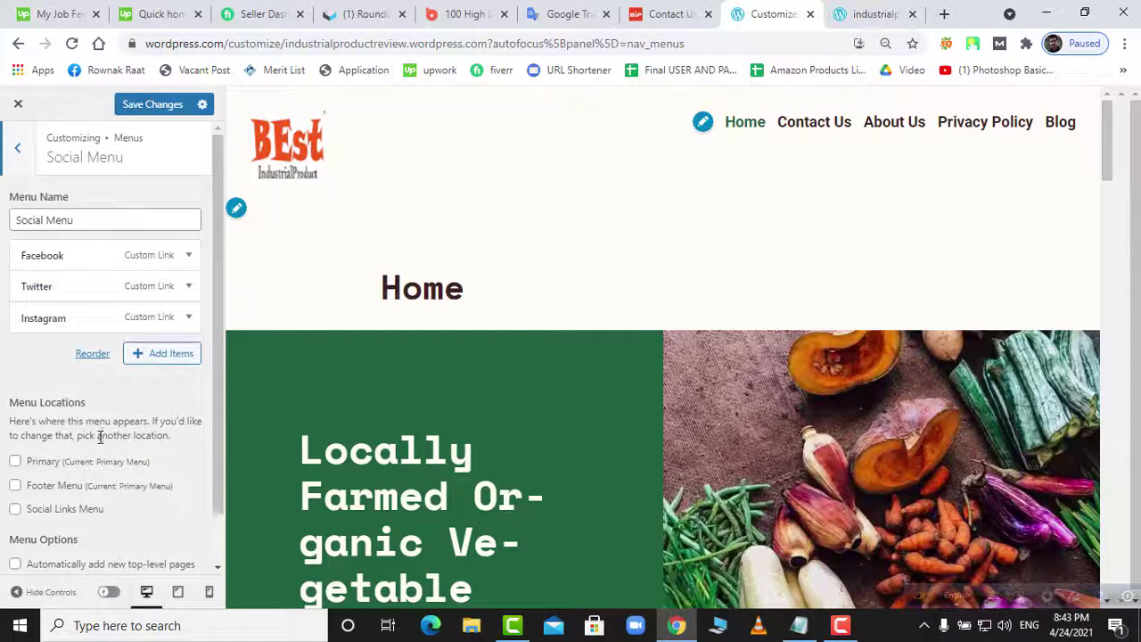
click(17, 511)
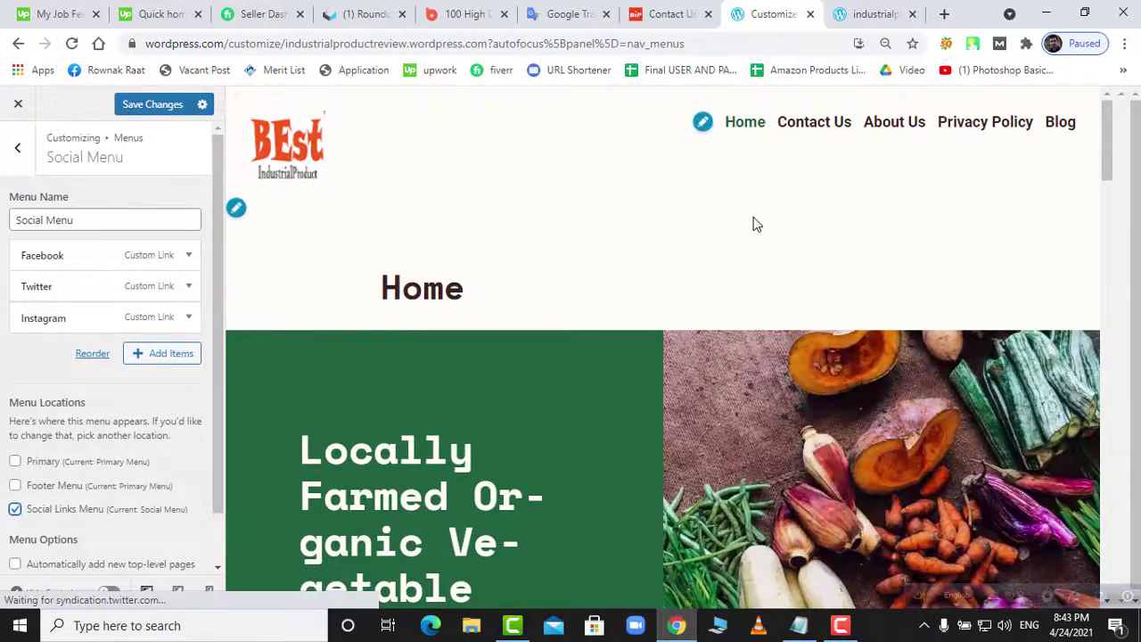
scroll(754, 224, down, 20)
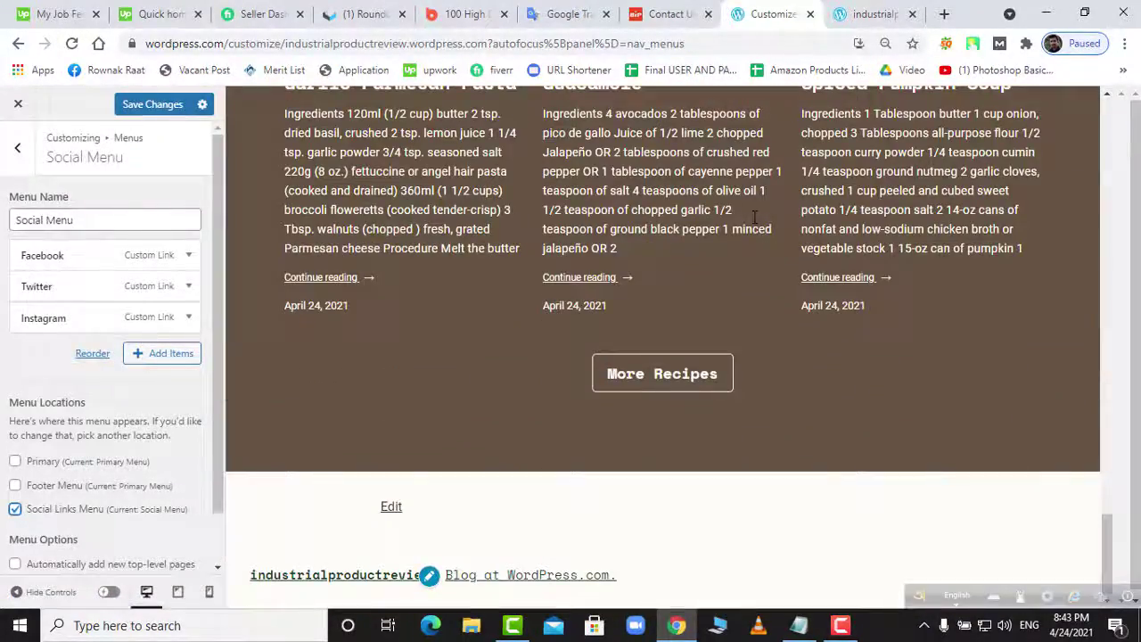
scroll(754, 217, up, 10)
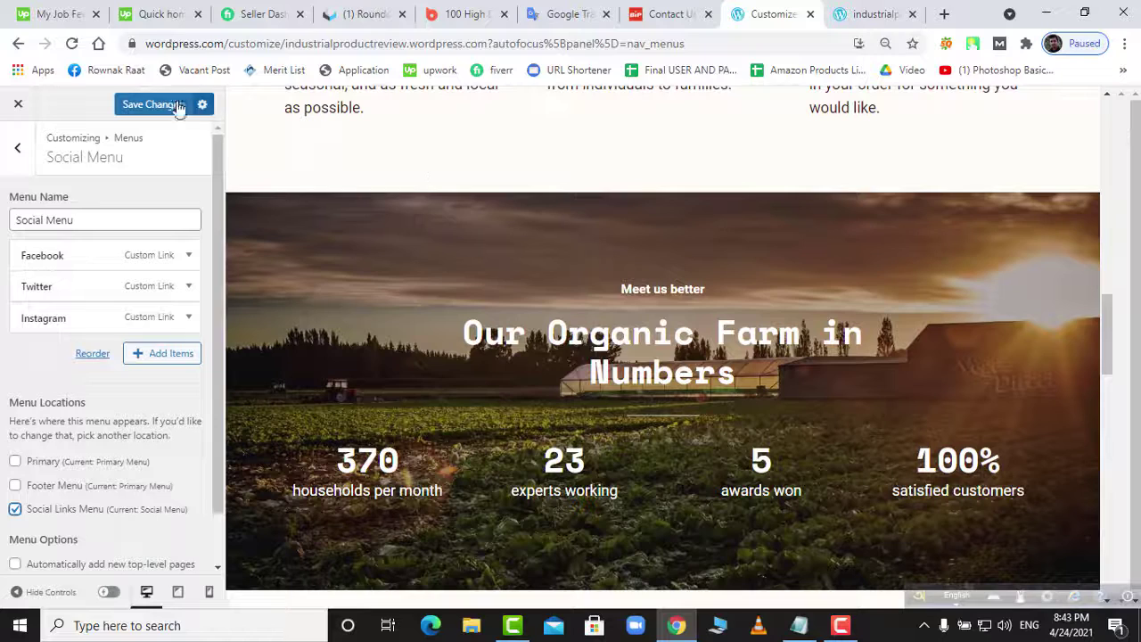
click(178, 104)
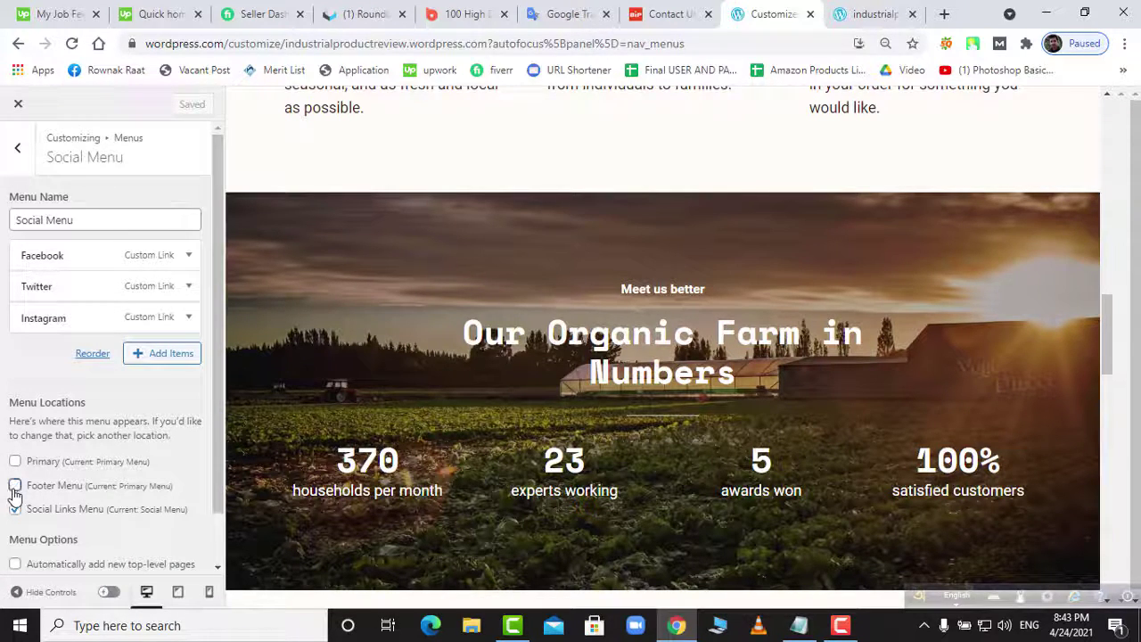
- Also try the Social Menu in the Footer and Primary locations
click(15, 486)
click(158, 110)
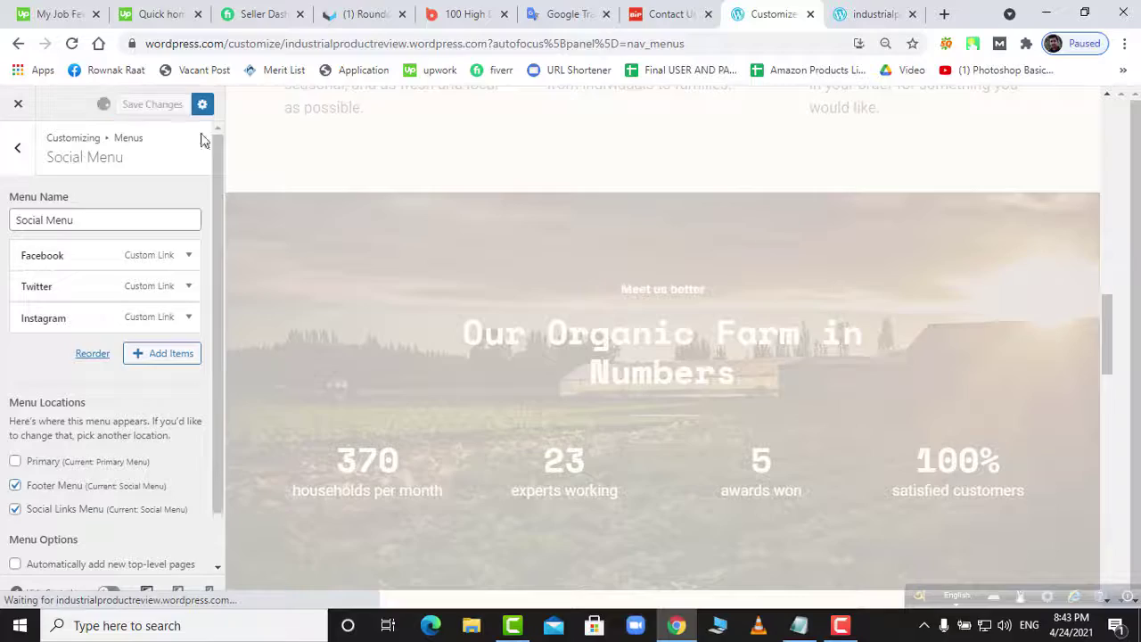
scroll(794, 283, up, 10)
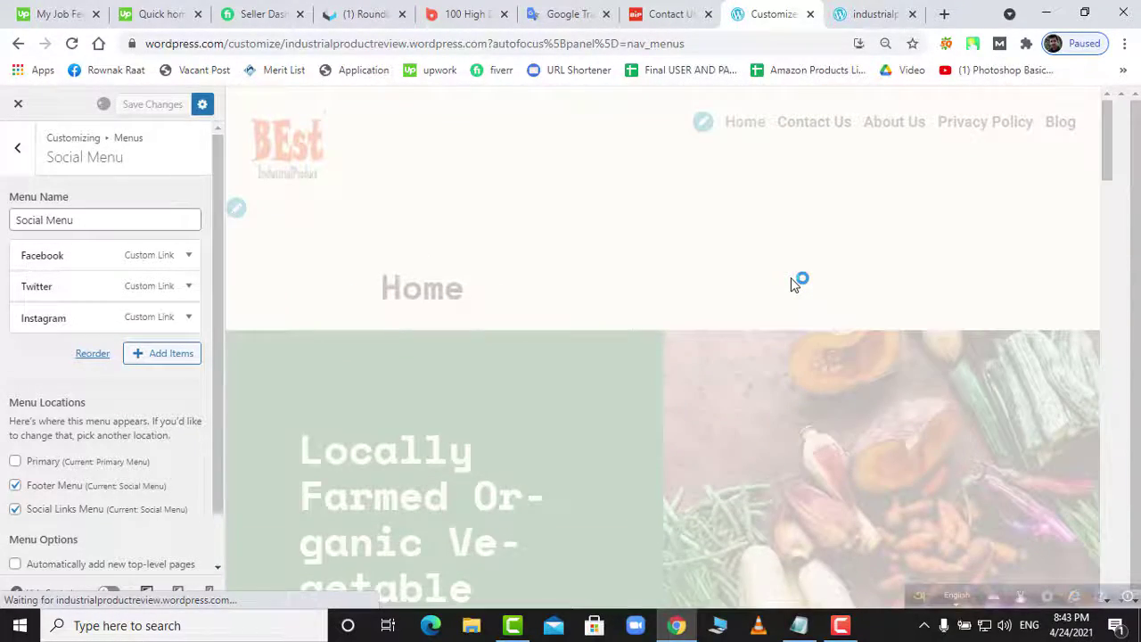
scroll(793, 278, down, 15)
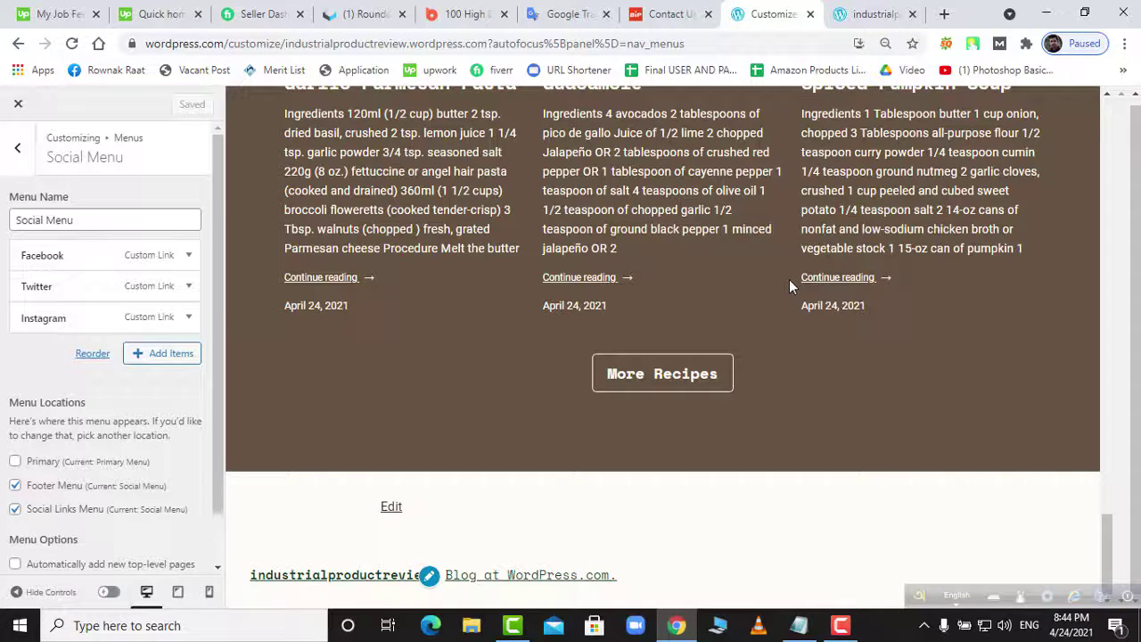
scroll(789, 279, up, 3)
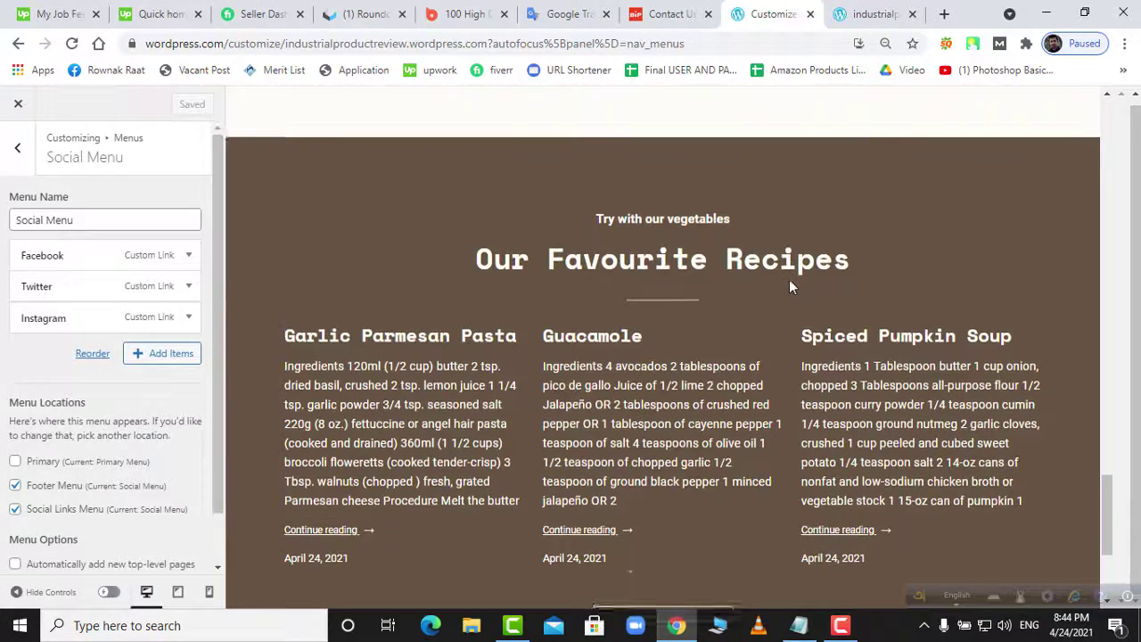
scroll(789, 279, down, 3)
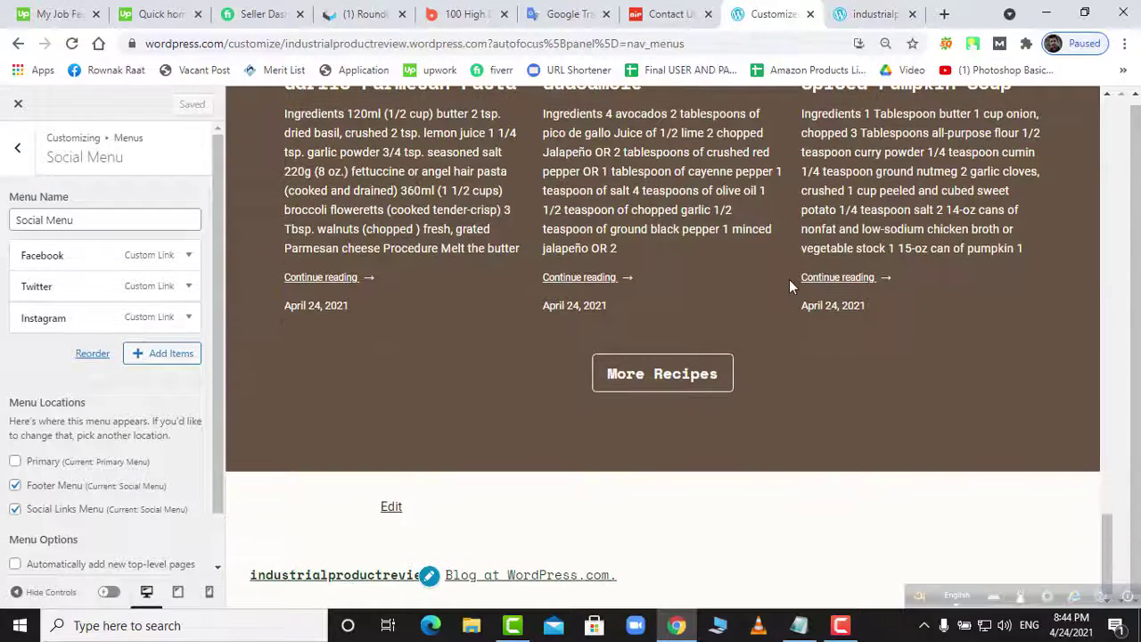
click(16, 463)
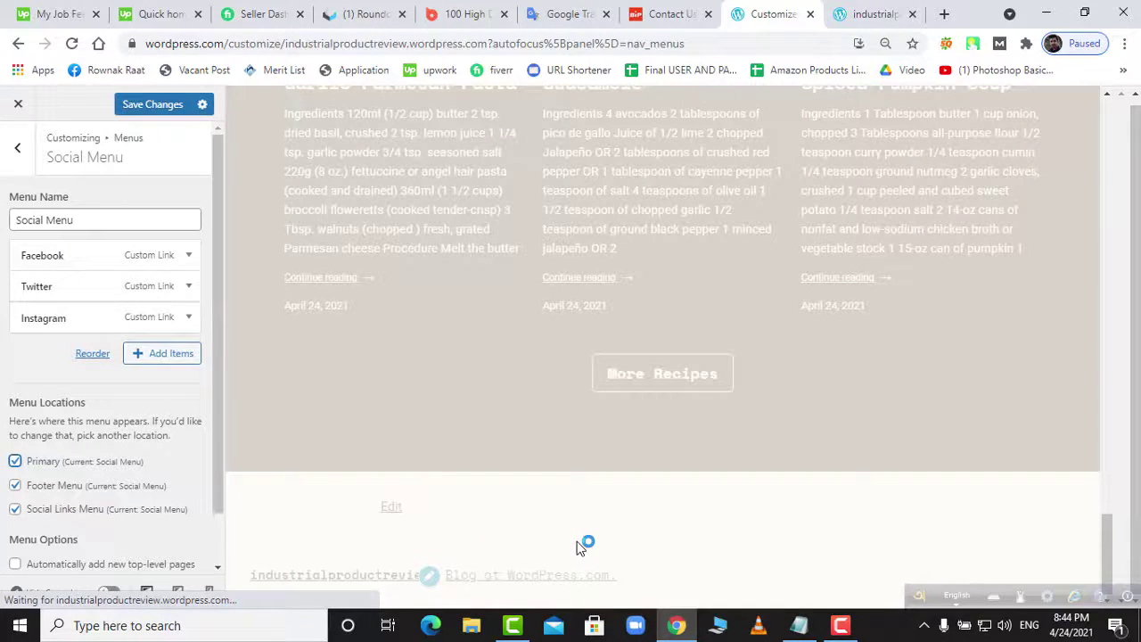
scroll(806, 541, up, 5)
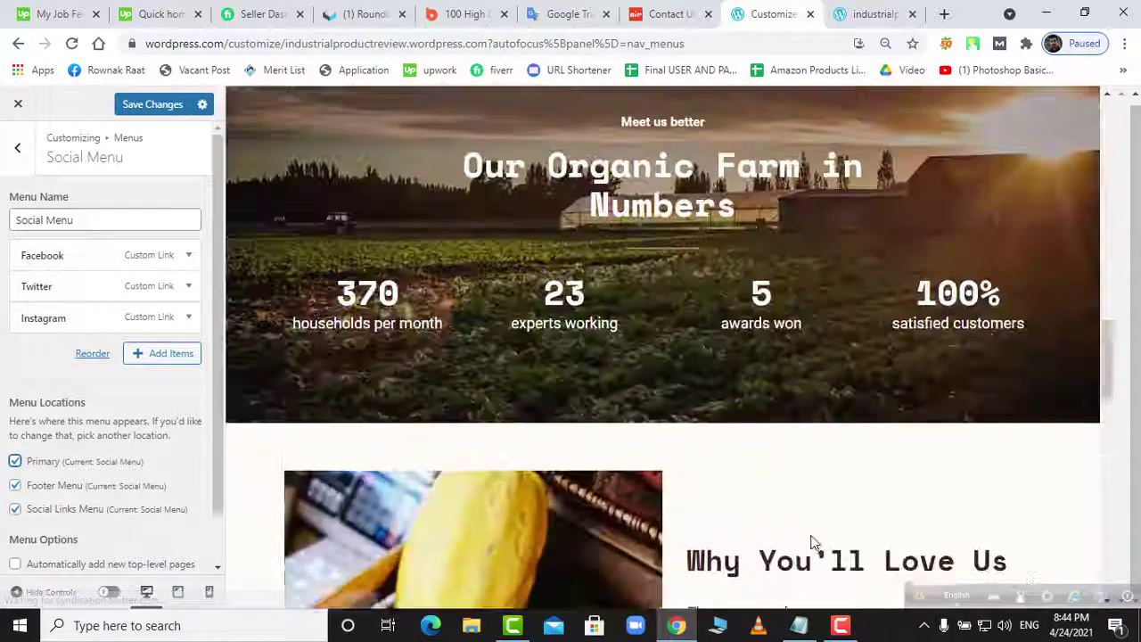
scroll(811, 542, up, 10)
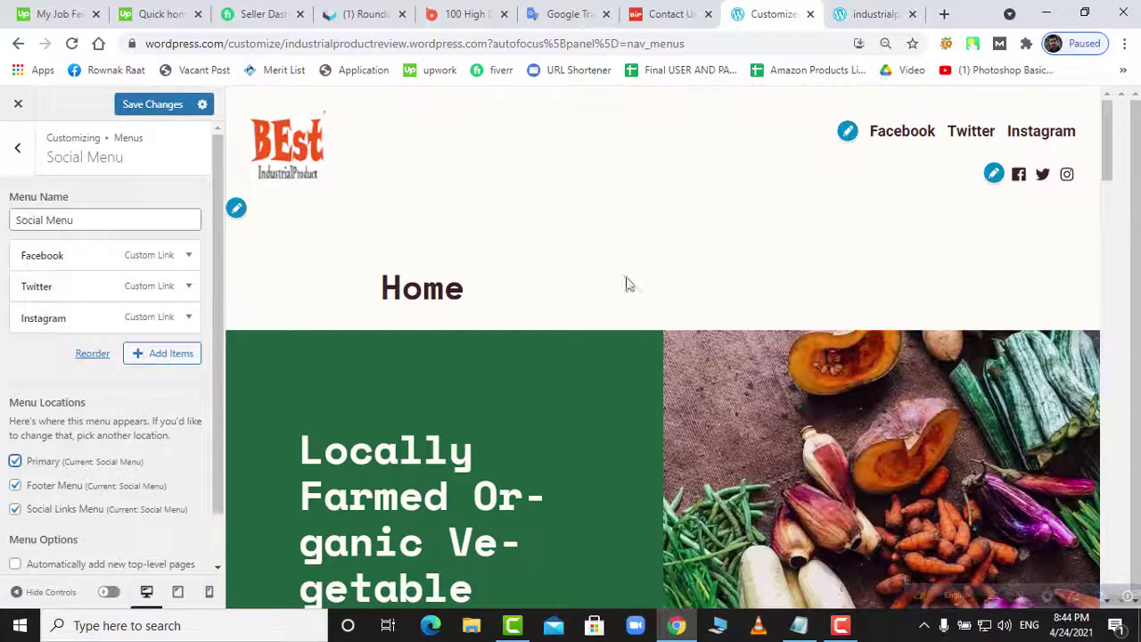
- Remove the Social Menu from the Footer and Primary locations and save
click(15, 486)
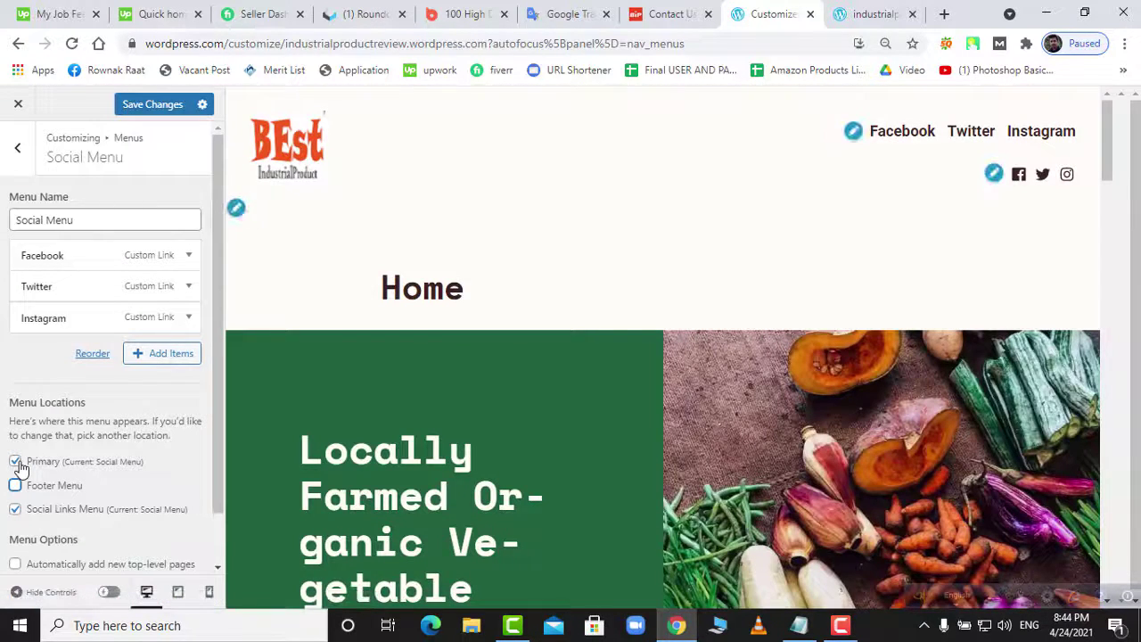
click(17, 465)
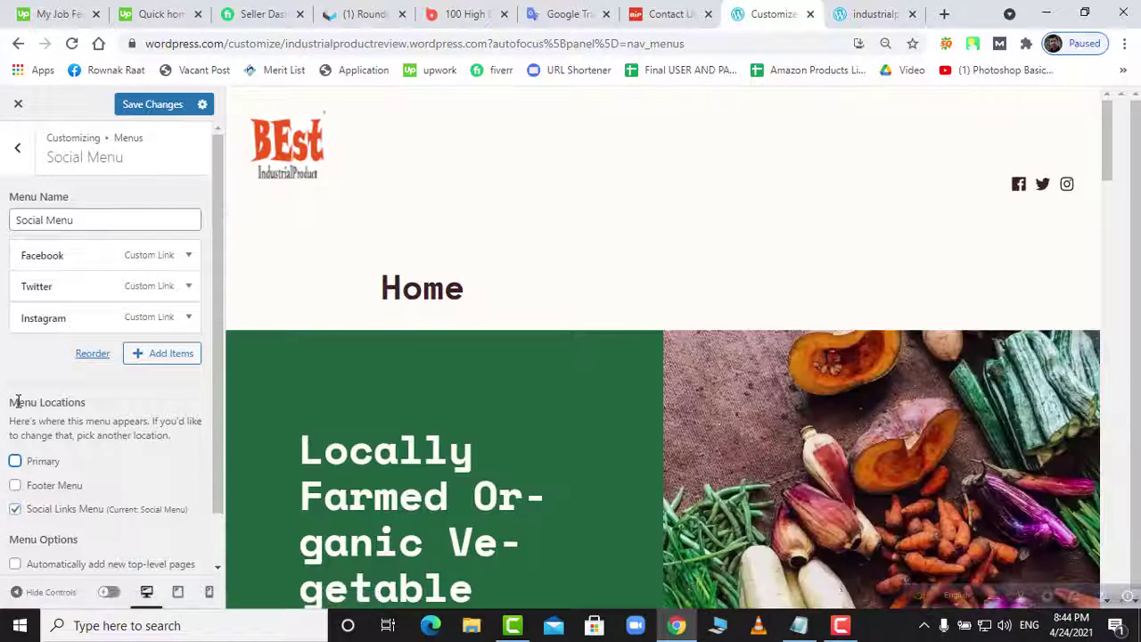
click(151, 104)
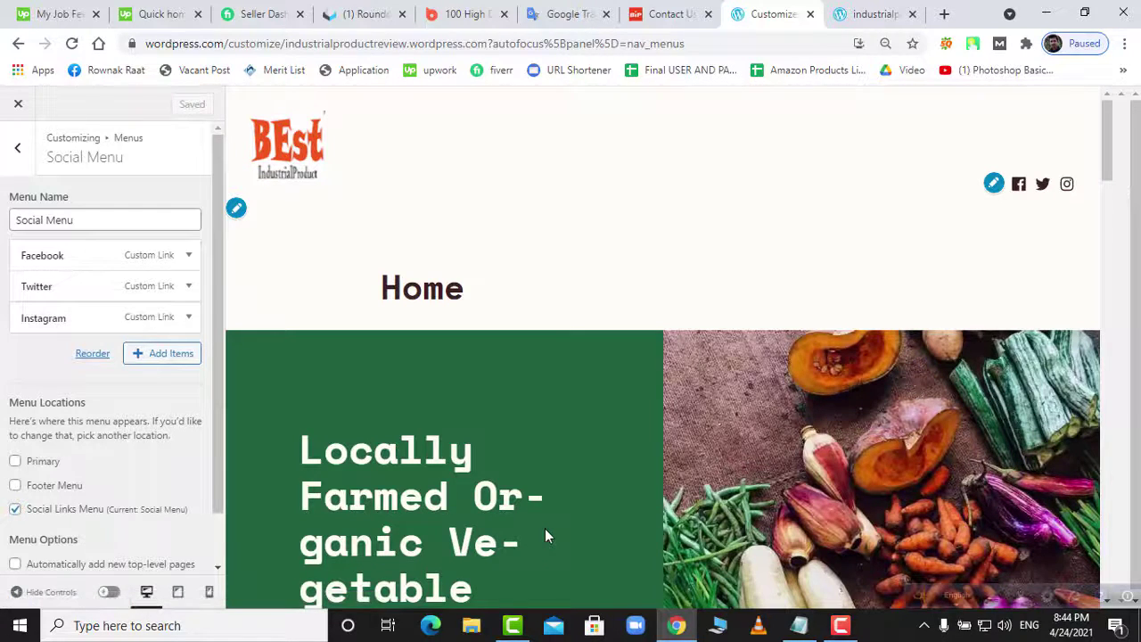
scroll(545, 529, down, 2)
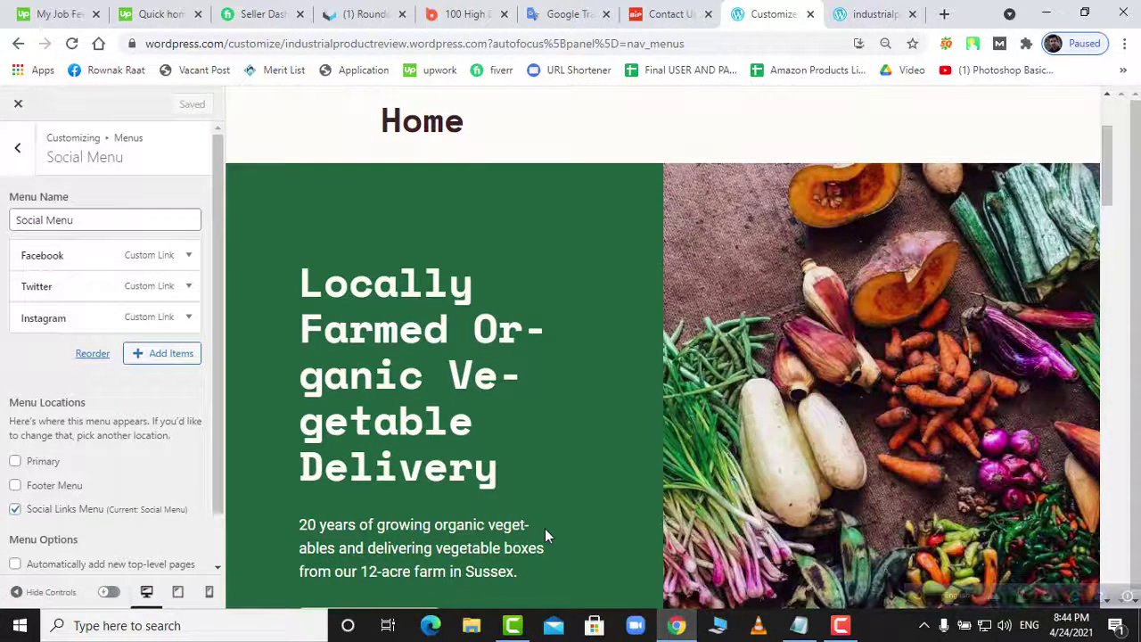
scroll(121, 495, down, 1)
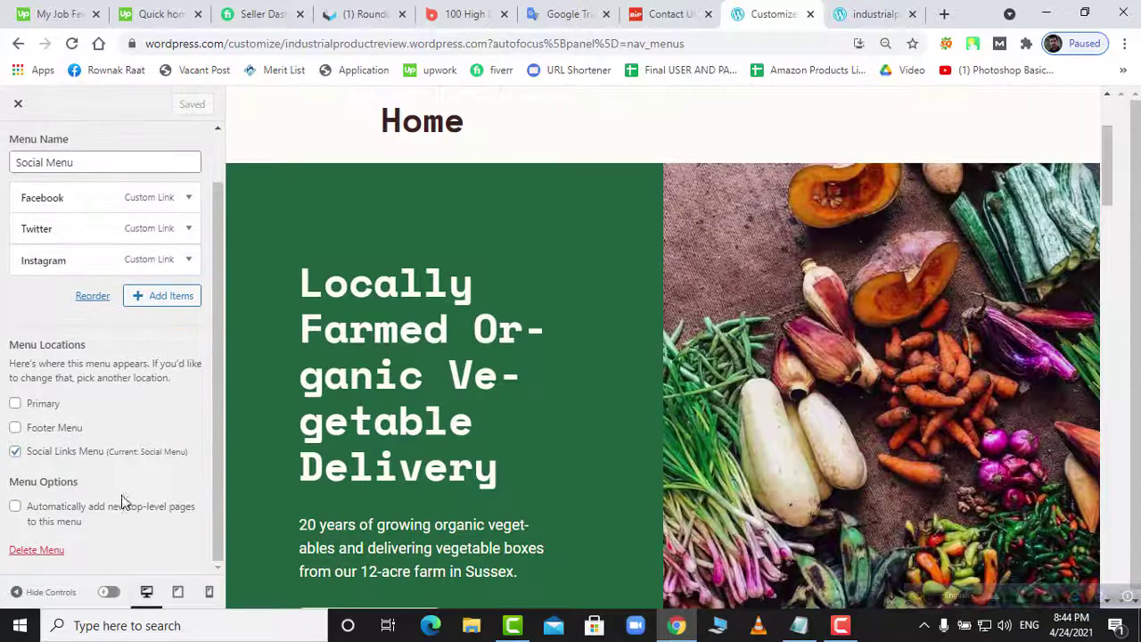
scroll(121, 494, up, 1)
- Assign the five-item Primary Menu to the Primary location and save
click(18, 150)
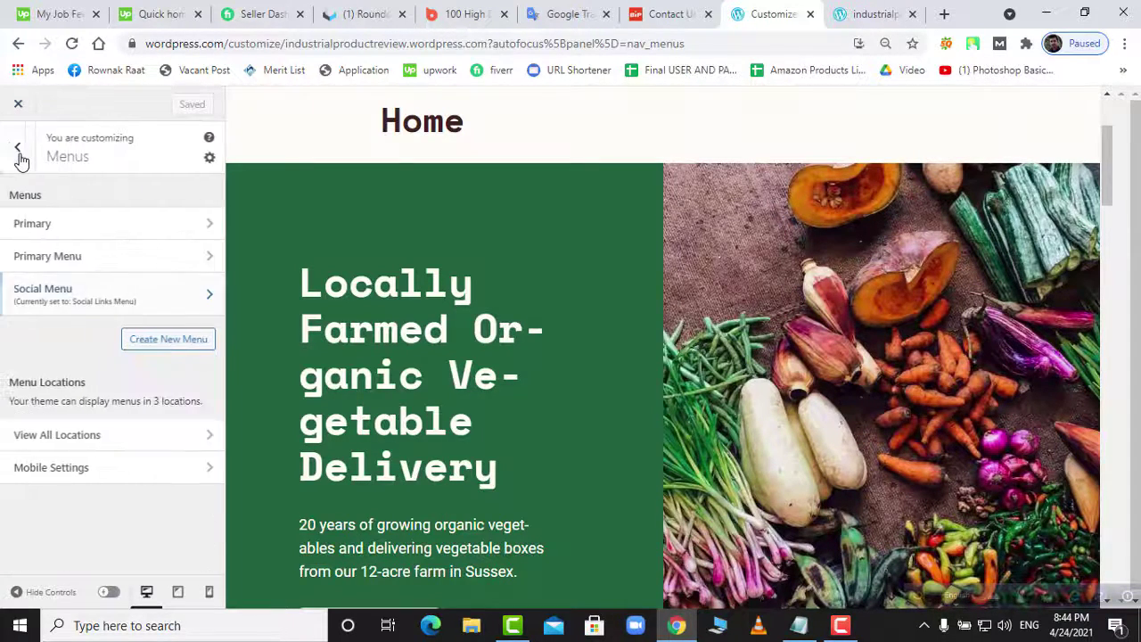
click(44, 258)
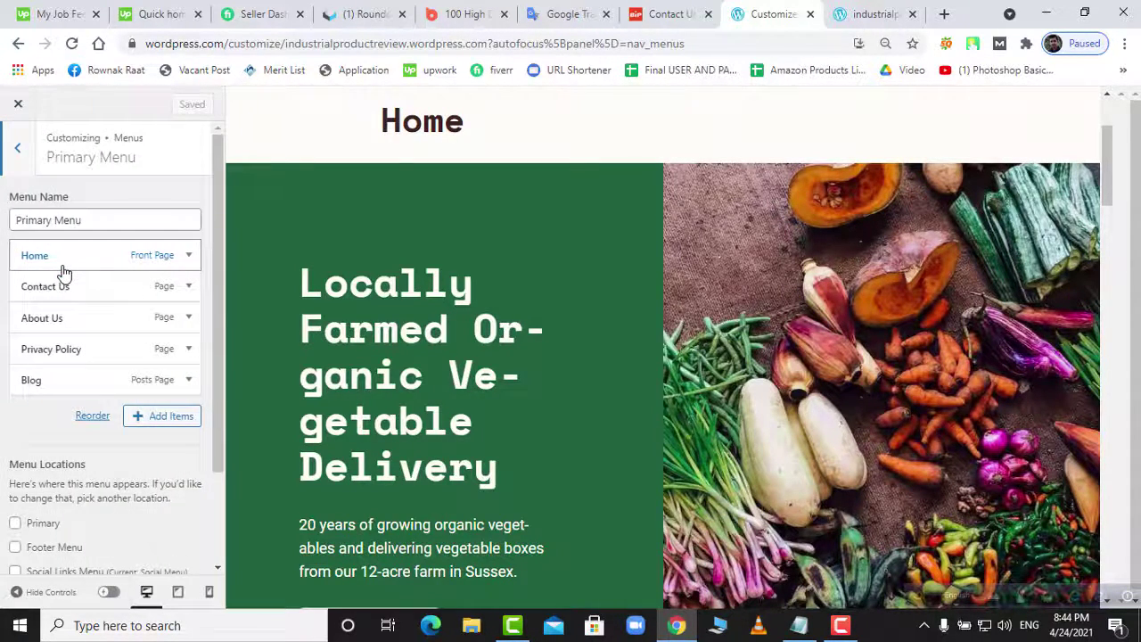
click(33, 157)
click(45, 225)
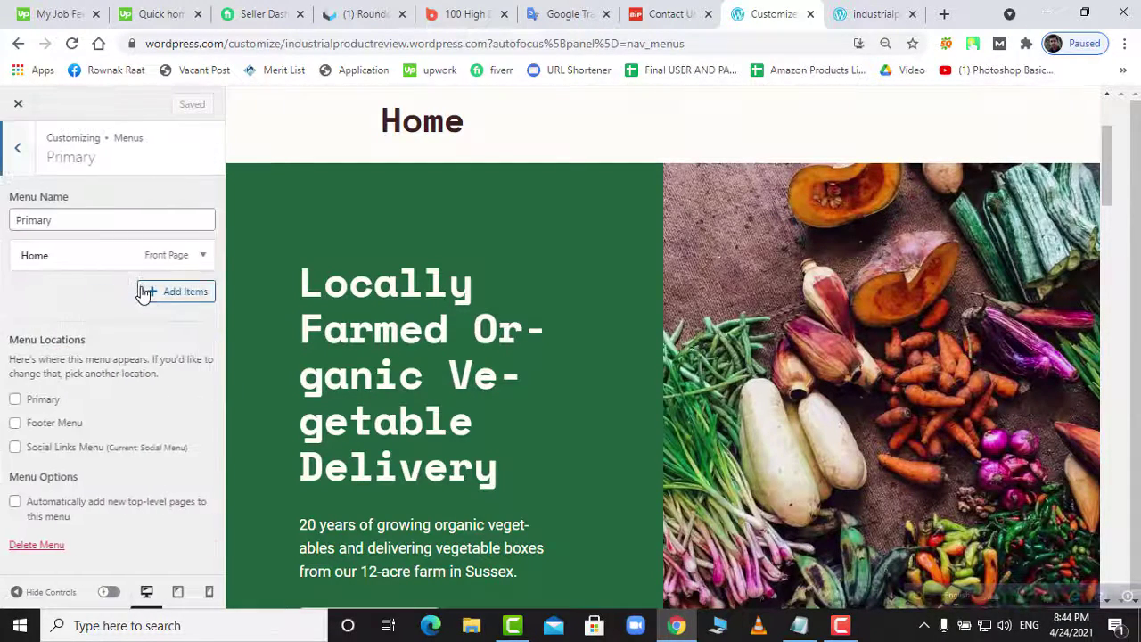
click(61, 257)
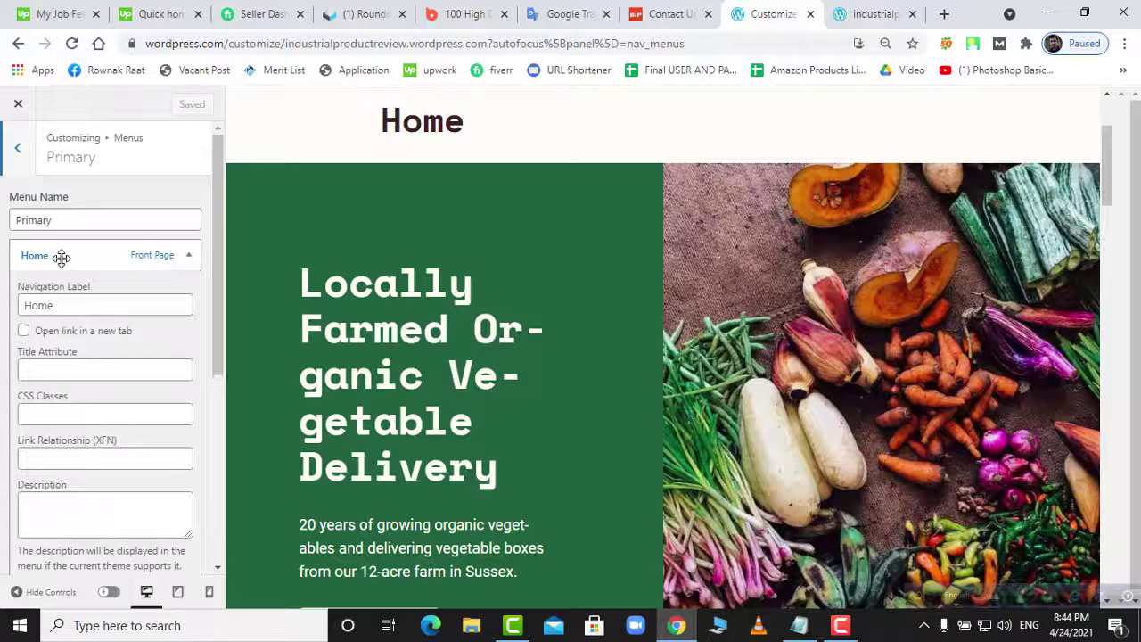
click(60, 257)
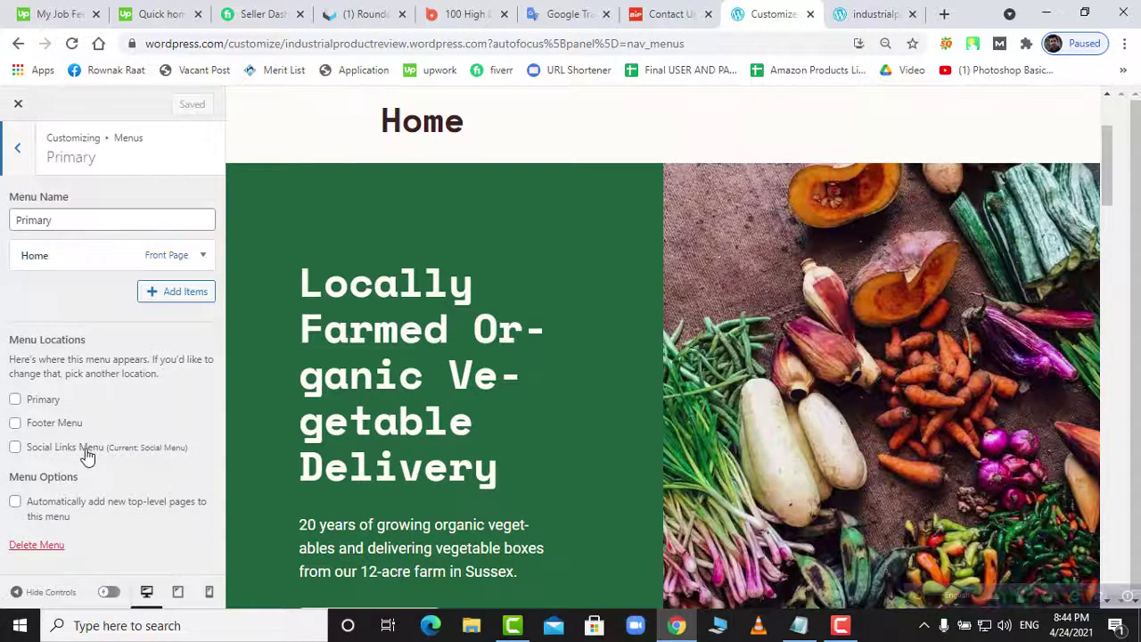
scroll(544, 394, down, 3)
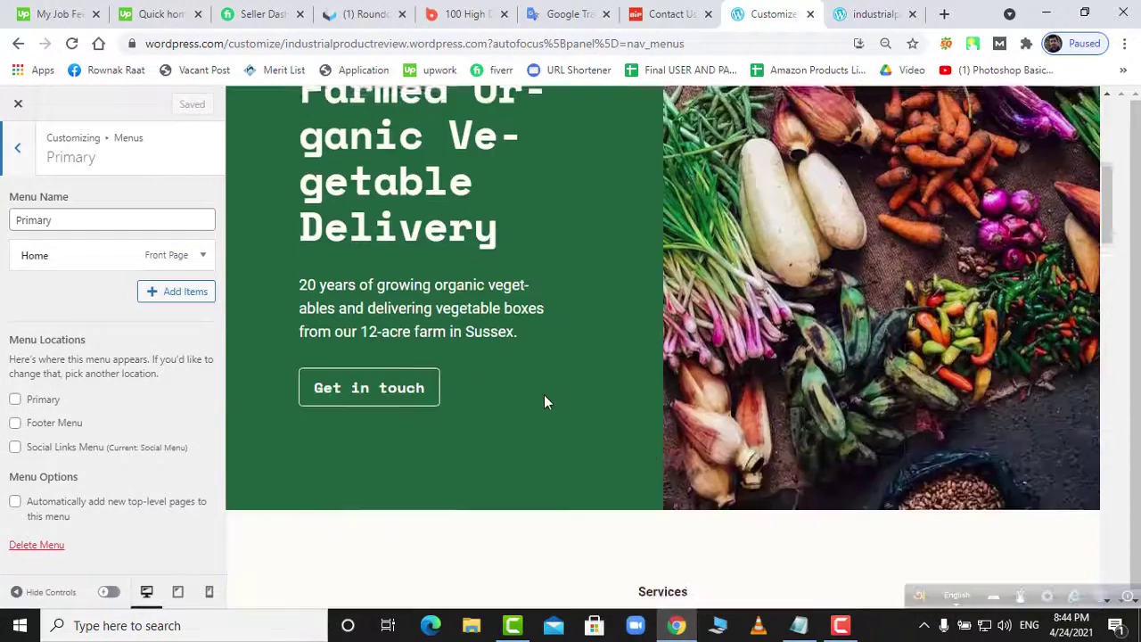
click(18, 151)
click(80, 255)
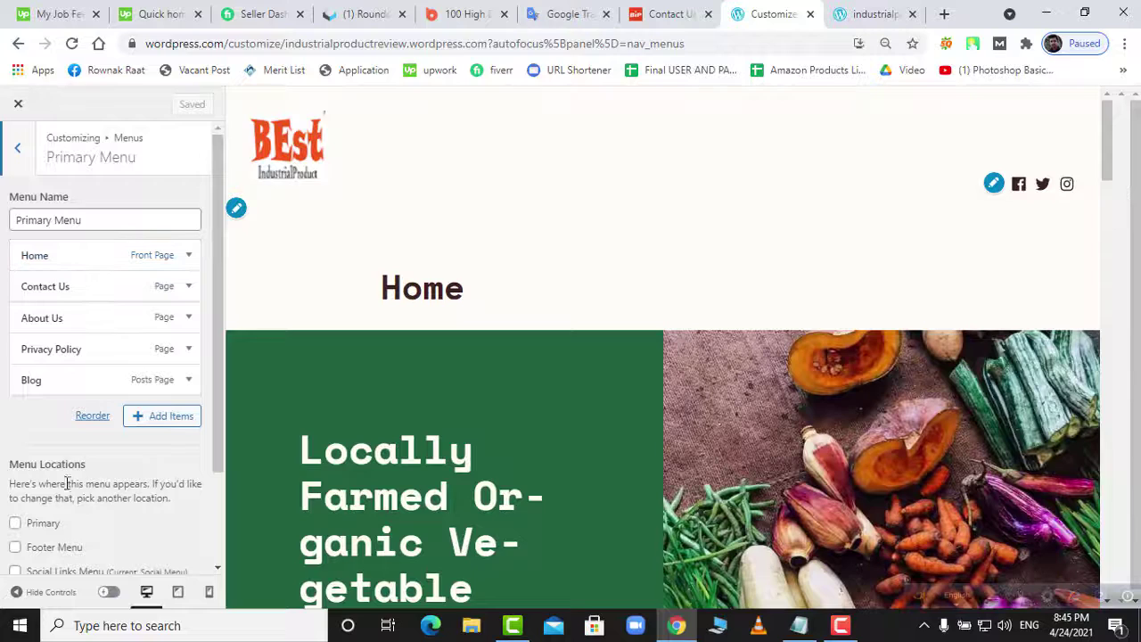
click(16, 524)
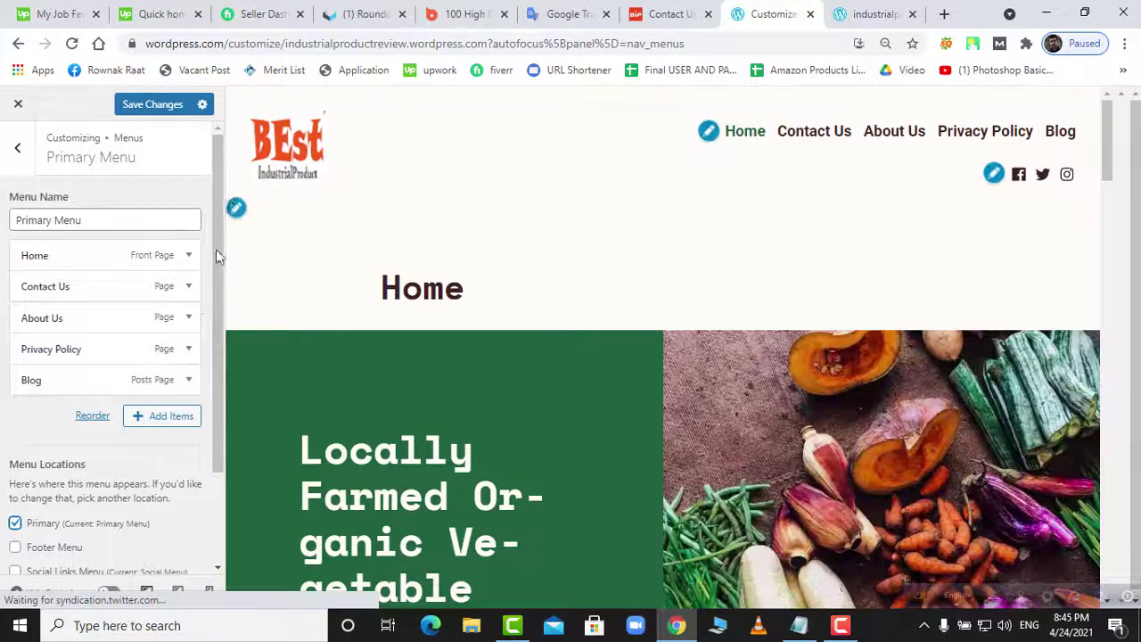
click(156, 106)
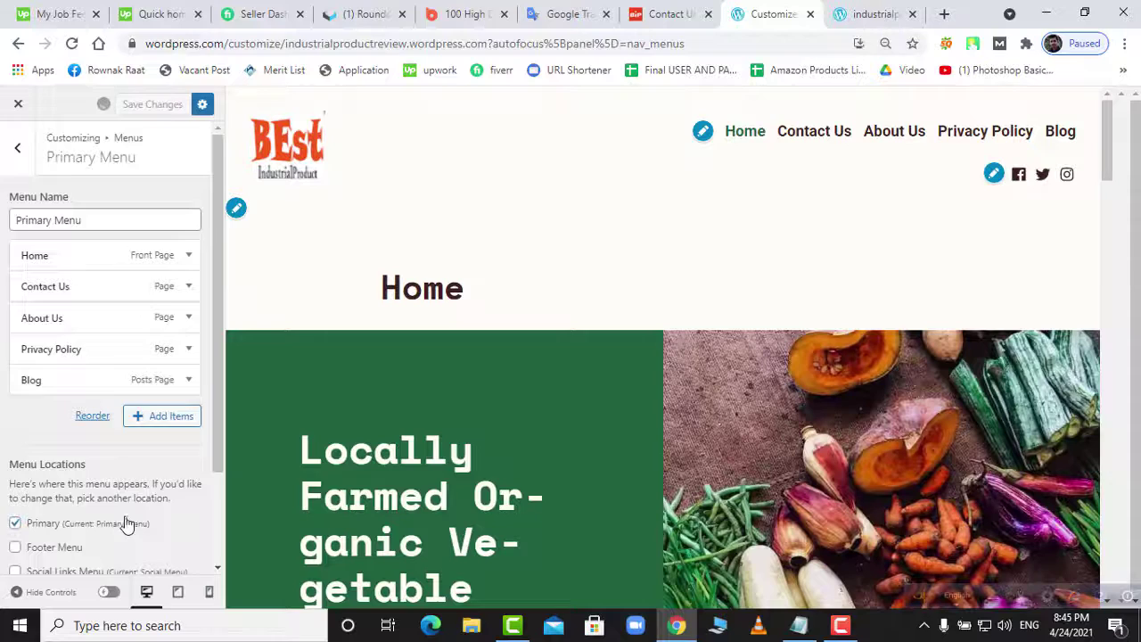
- Reload the live site to see the new navigation
scroll(126, 525, down, 1)
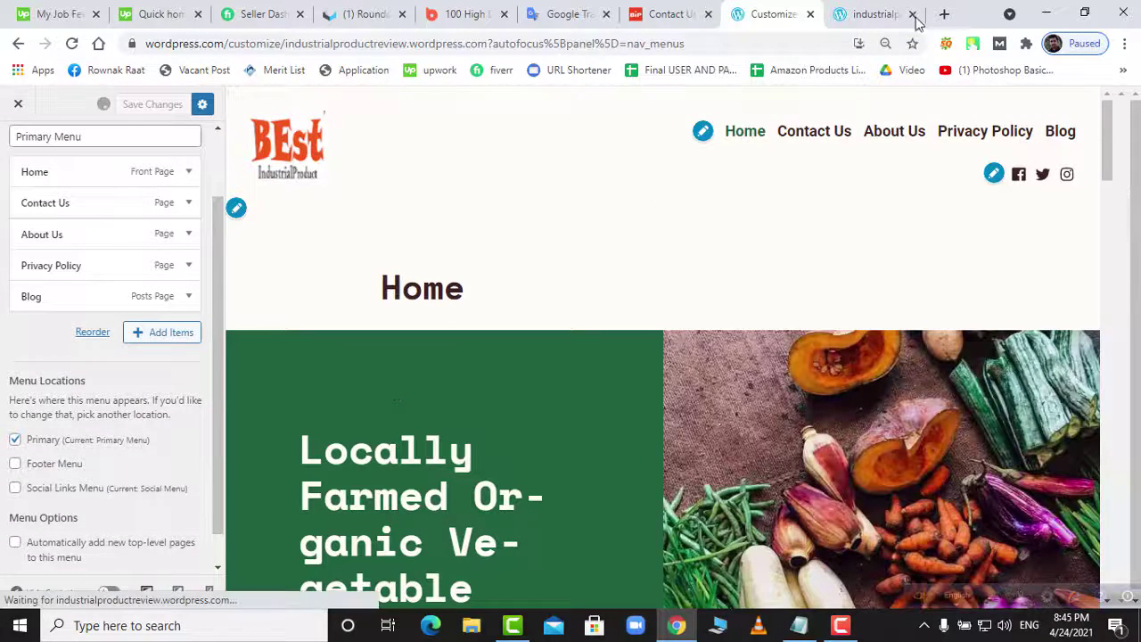
click(874, 16)
right_click(877, 16)
click(911, 96)
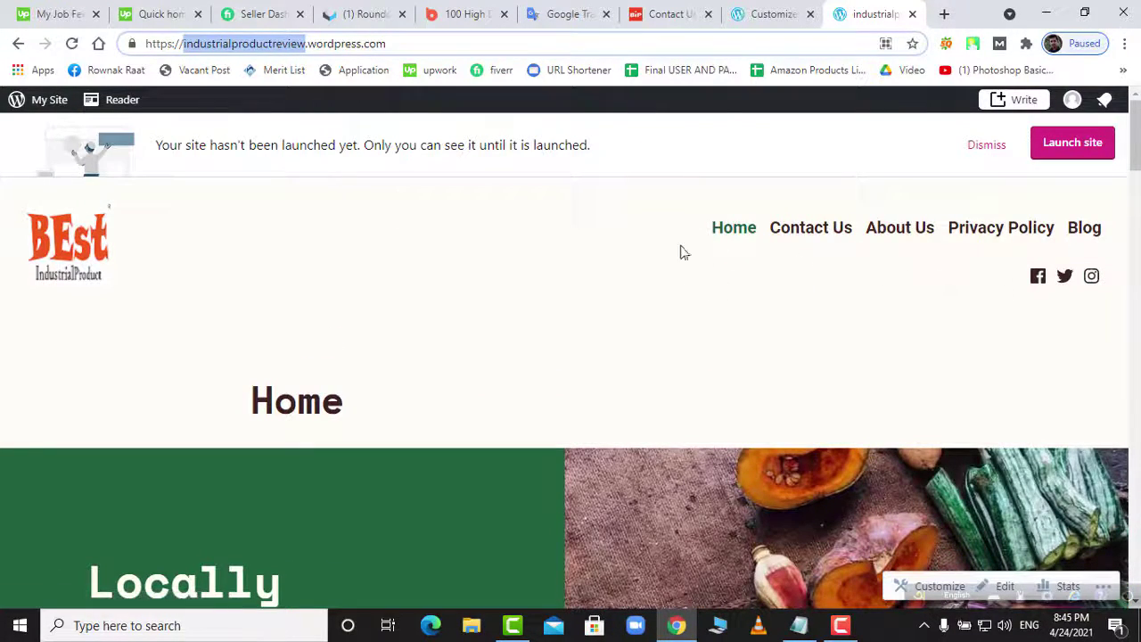
- Remove the Home item from the Primary Menu and save
scroll(1061, 306, down, 20)
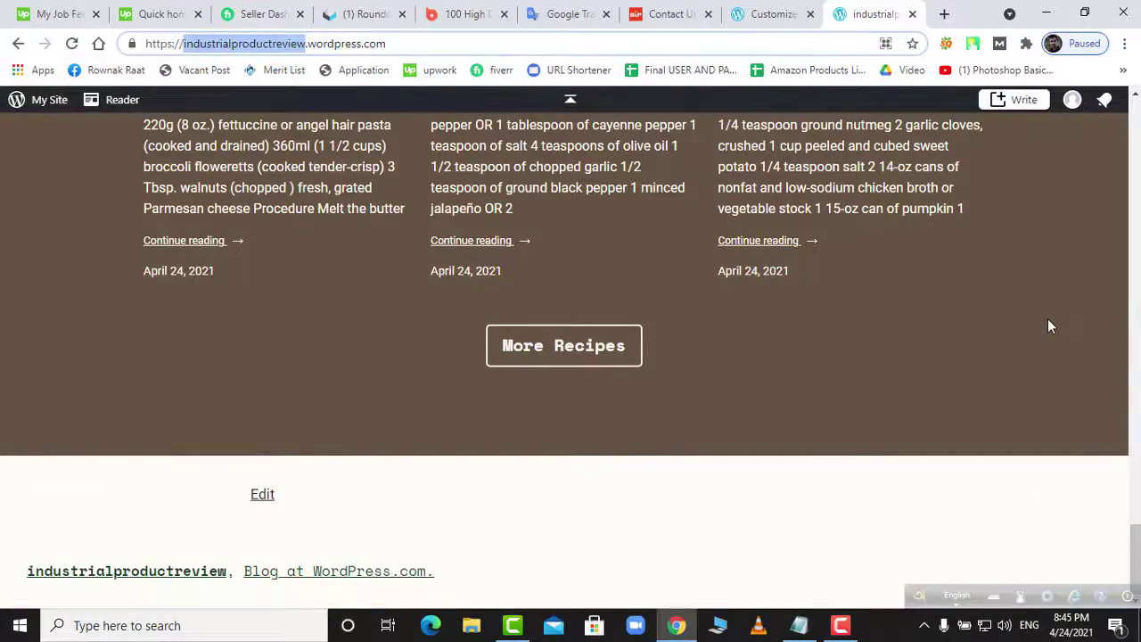
scroll(1050, 326, up, 15)
scroll(1050, 326, down, 2)
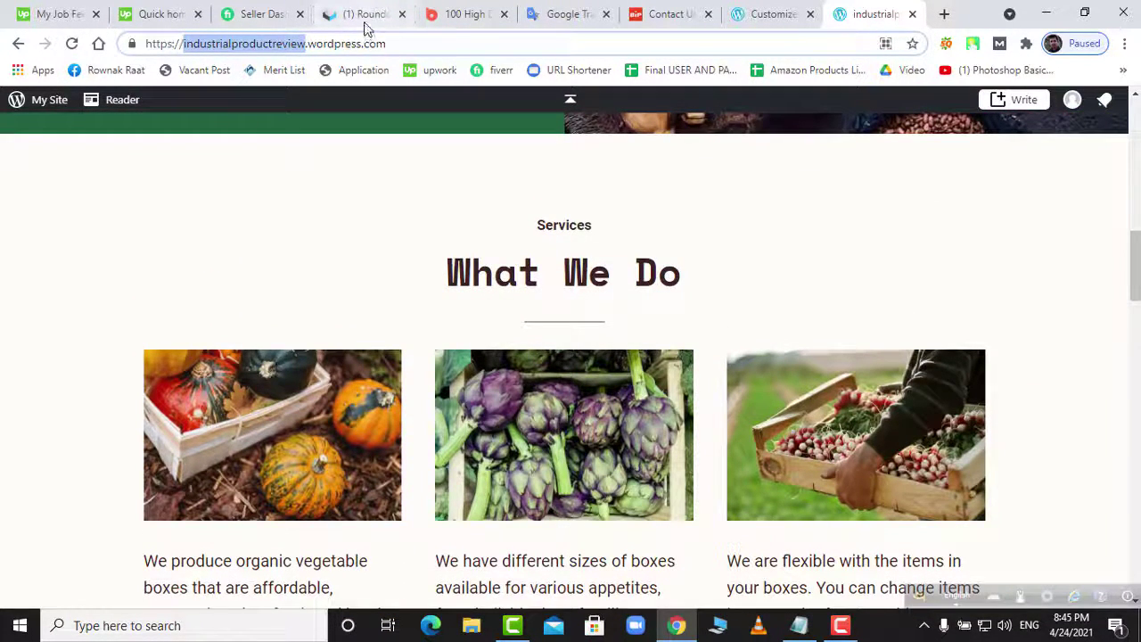
click(778, 14)
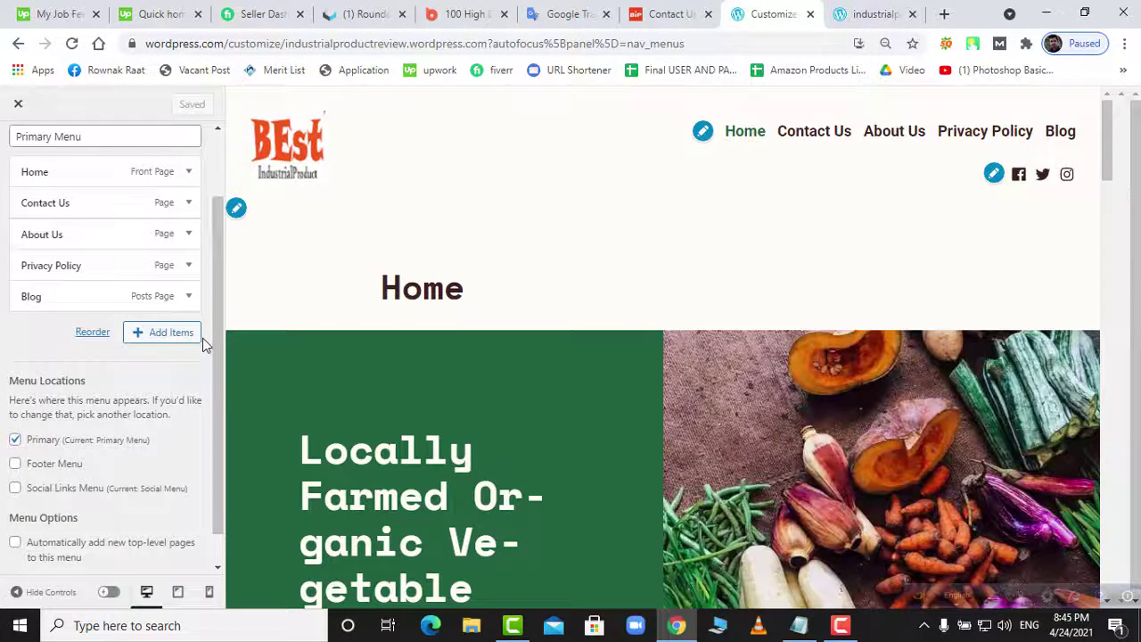
click(77, 173)
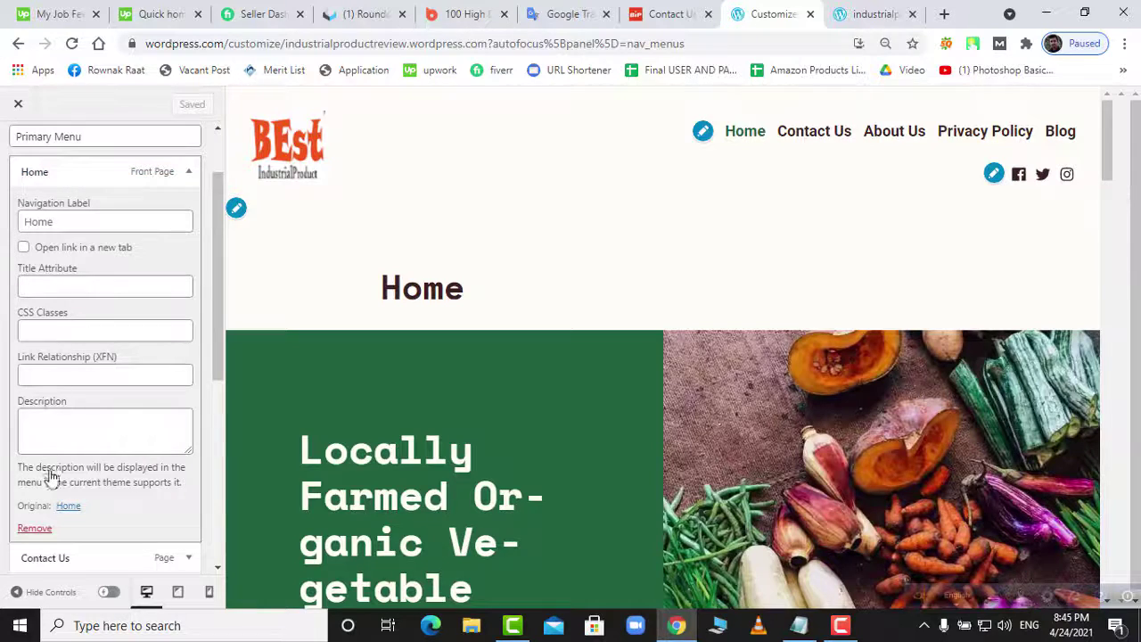
click(40, 531)
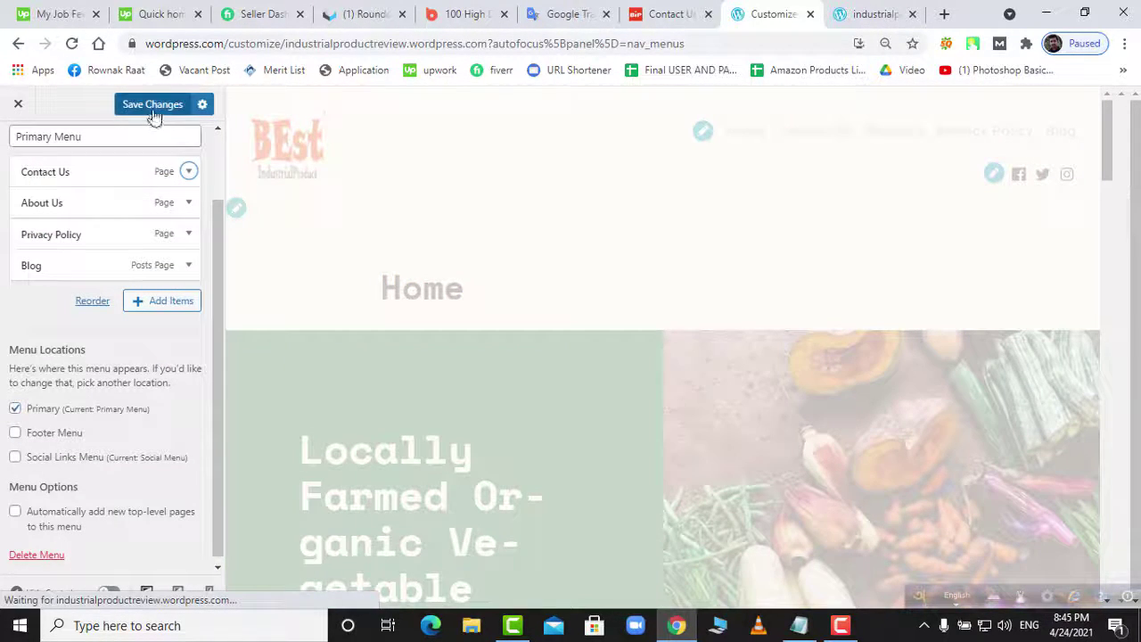
click(152, 108)
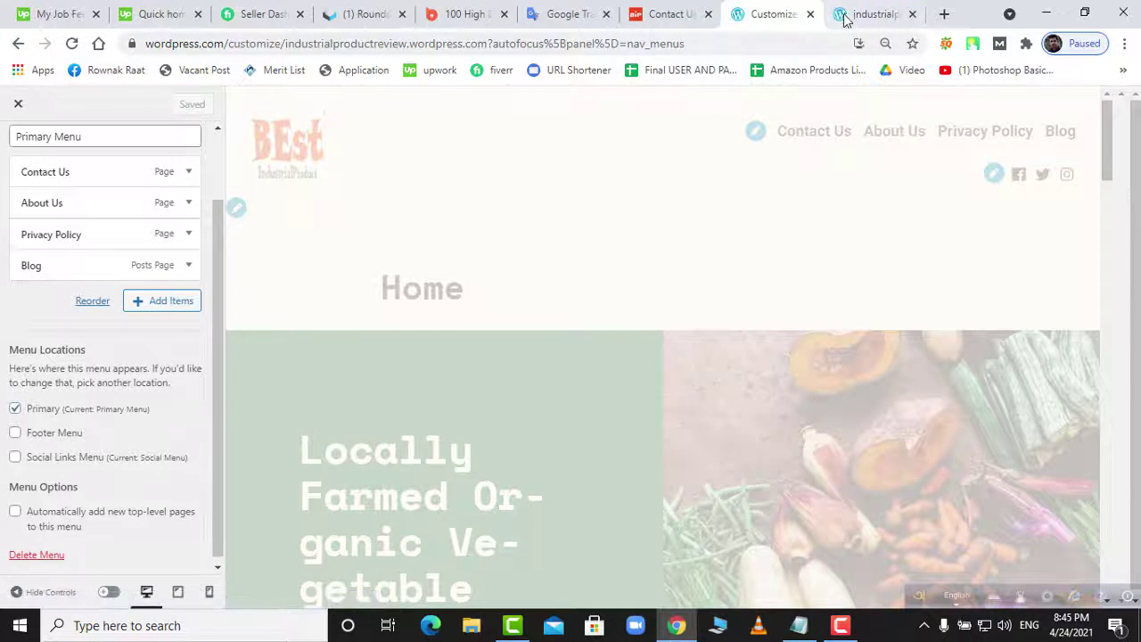
- Reload the live site to confirm navigation starts with Contact Us, then return to the Menus list
click(844, 19)
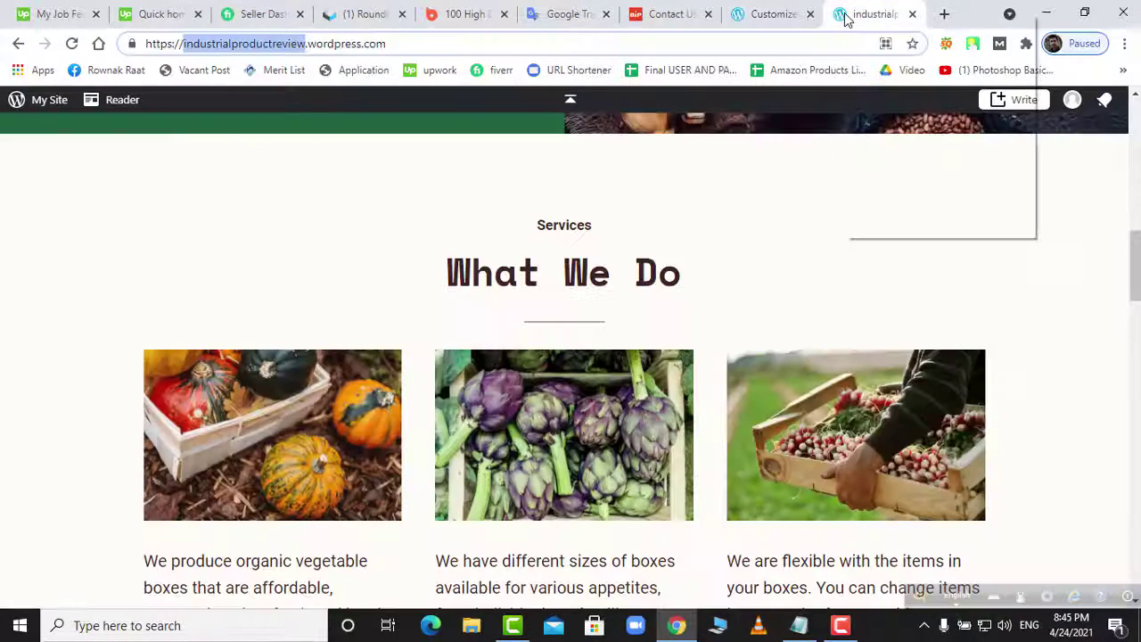
right_click(848, 16)
click(880, 95)
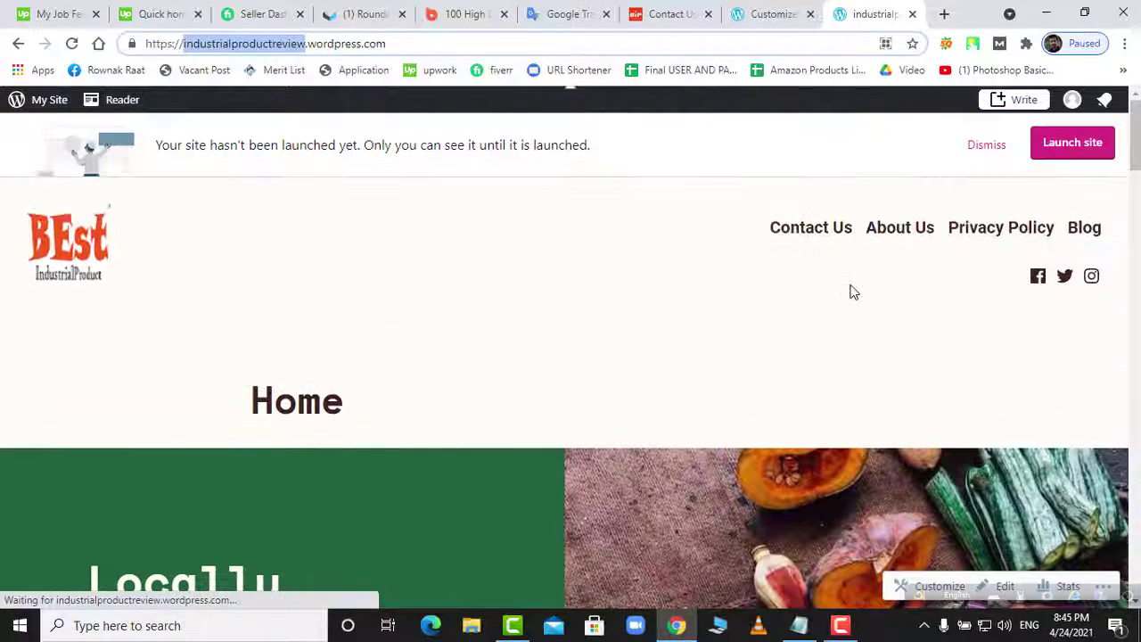
right_click(617, 279)
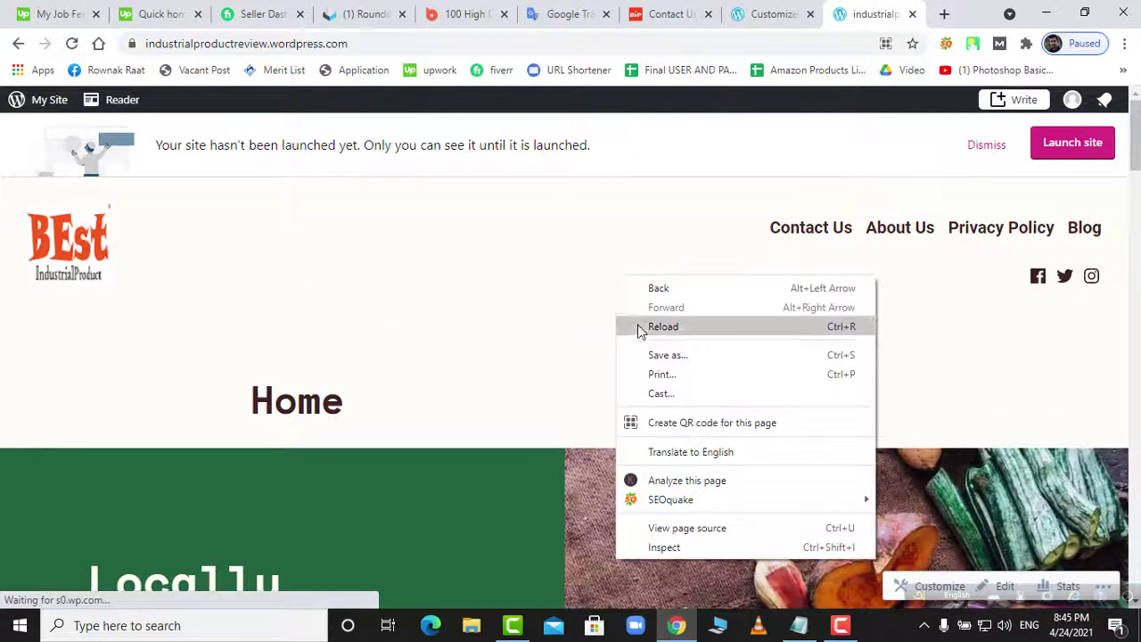
click(637, 327)
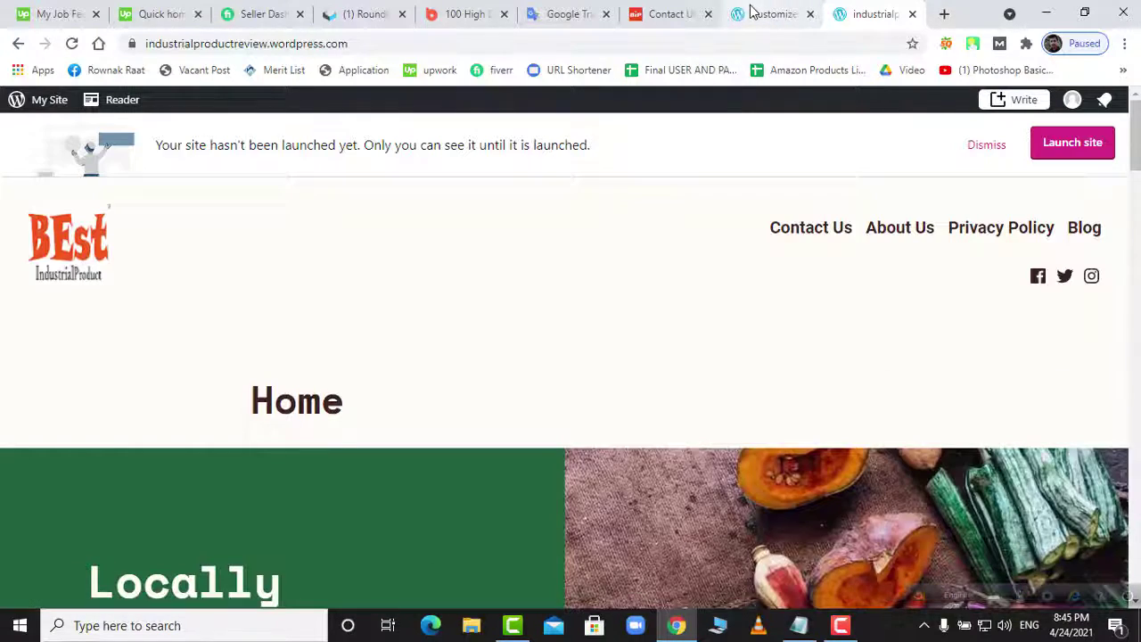
click(759, 14)
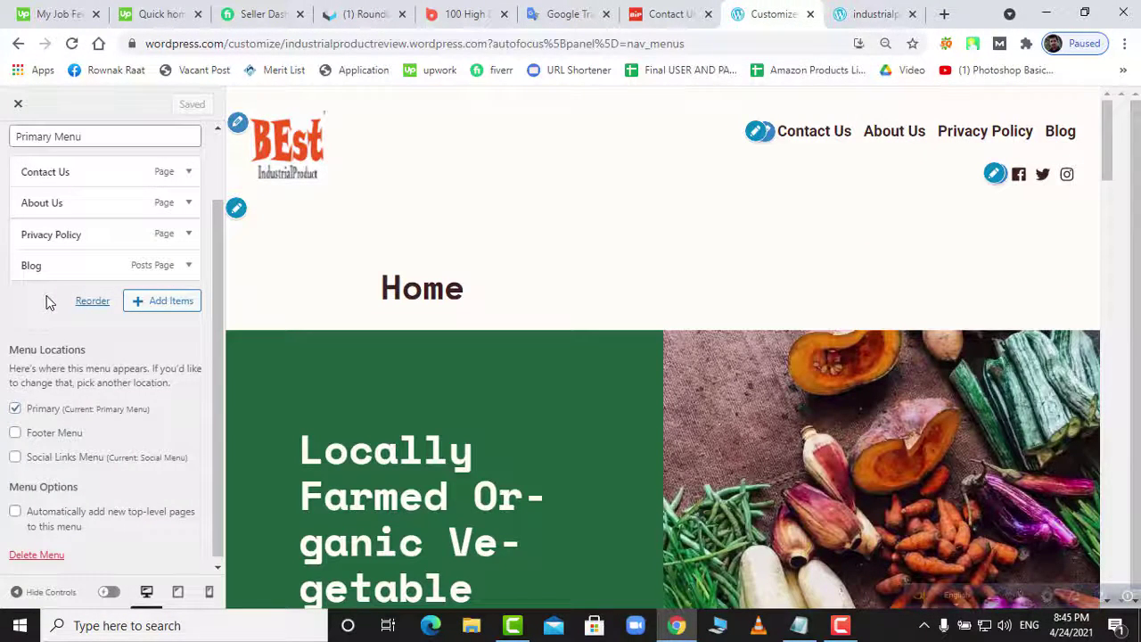
scroll(41, 419, up, 3)
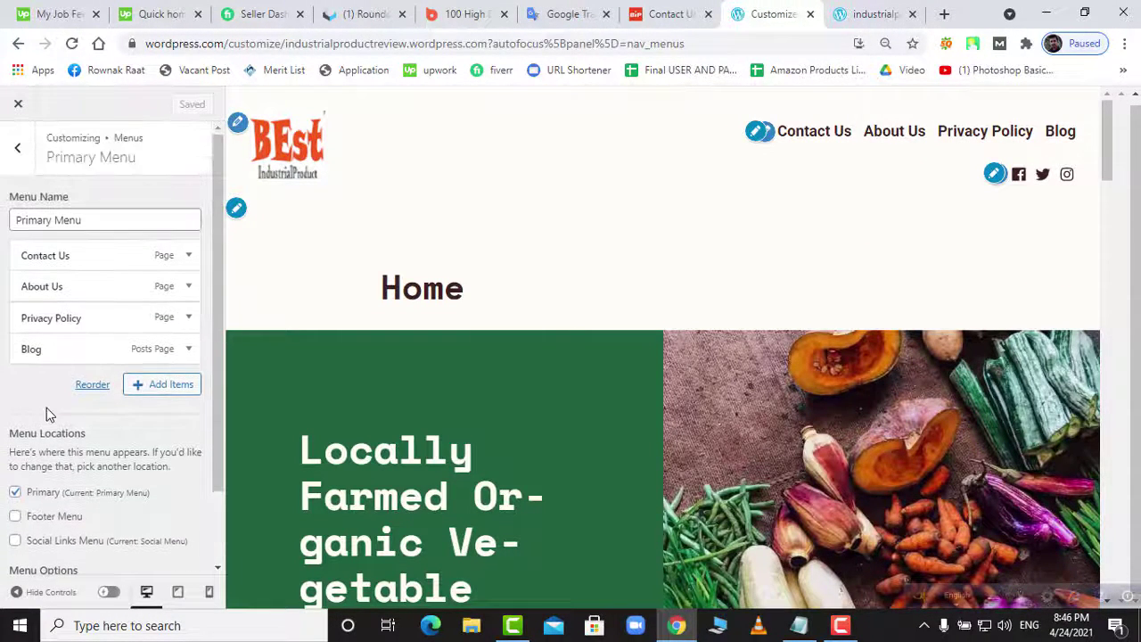
click(31, 157)
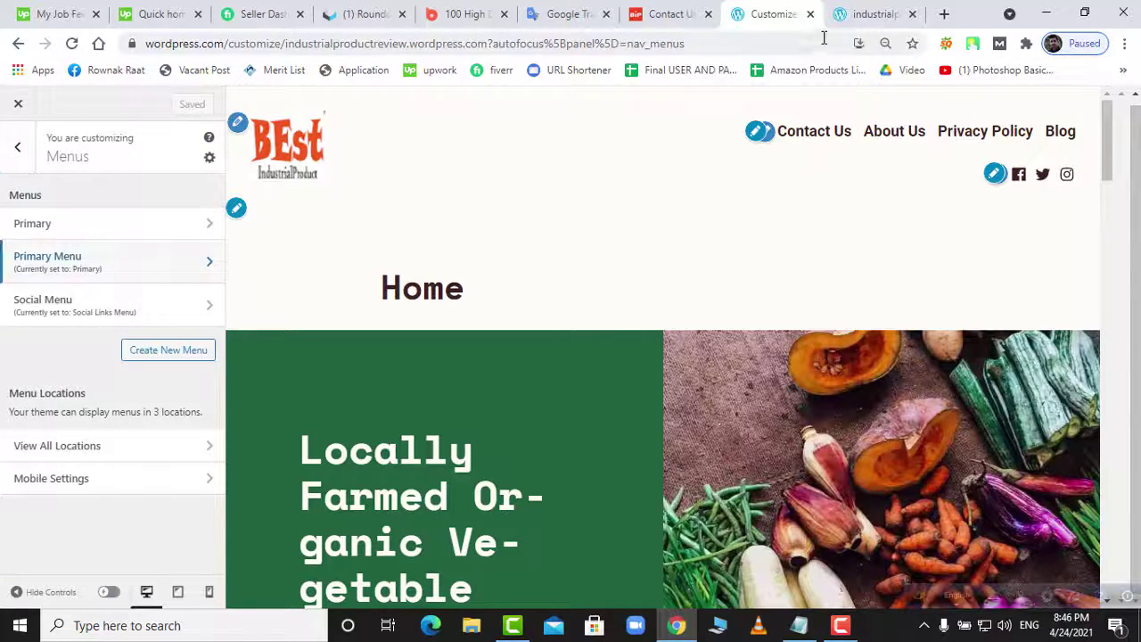
- Exit the Customizer and open Pages > Add New in a separate browser tab
click(19, 152)
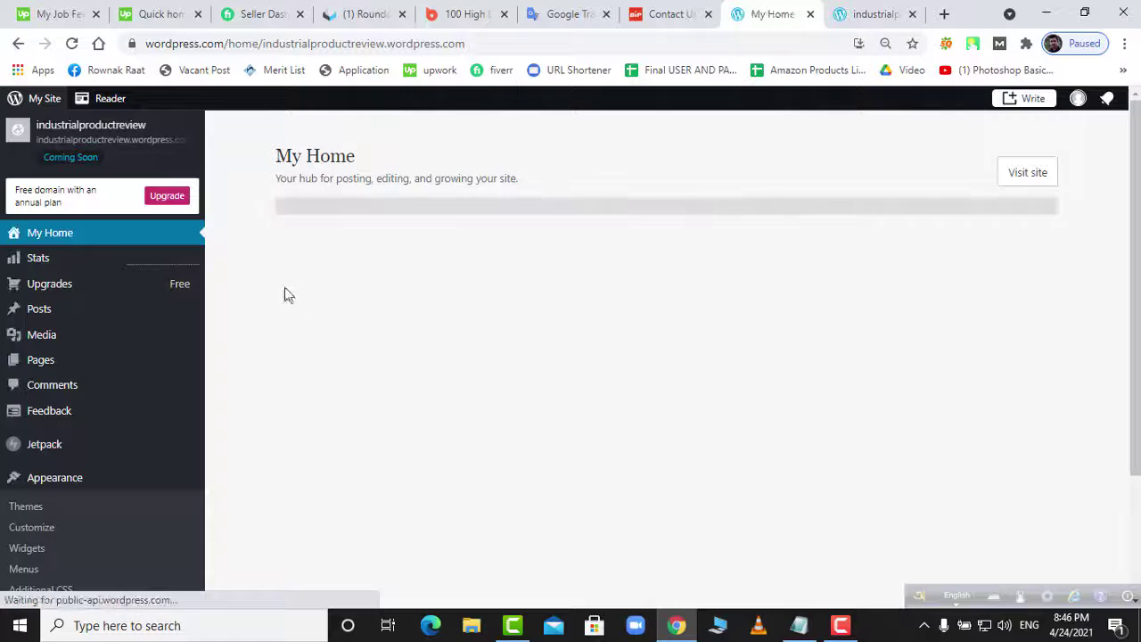
mouse_move(35, 364)
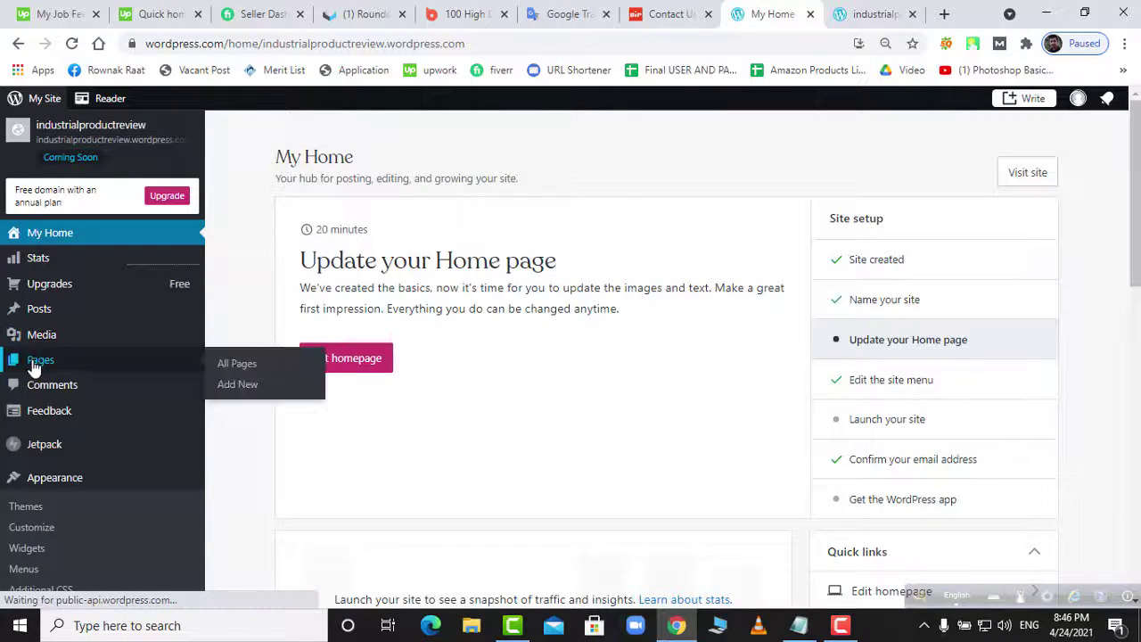
right_click(231, 391)
click(276, 398)
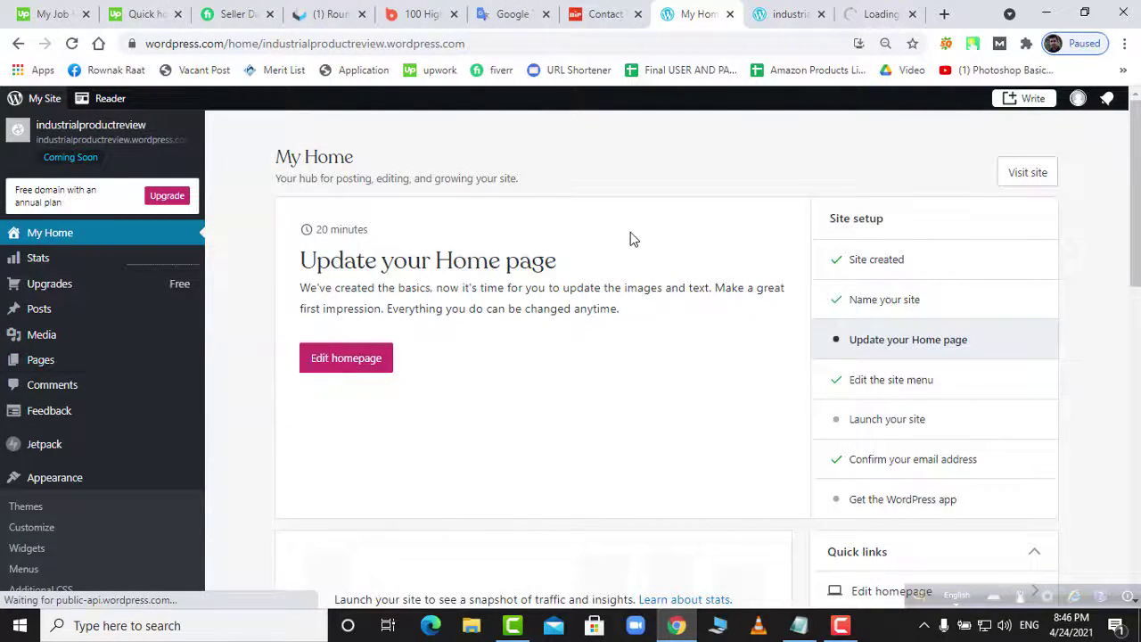
click(875, 14)
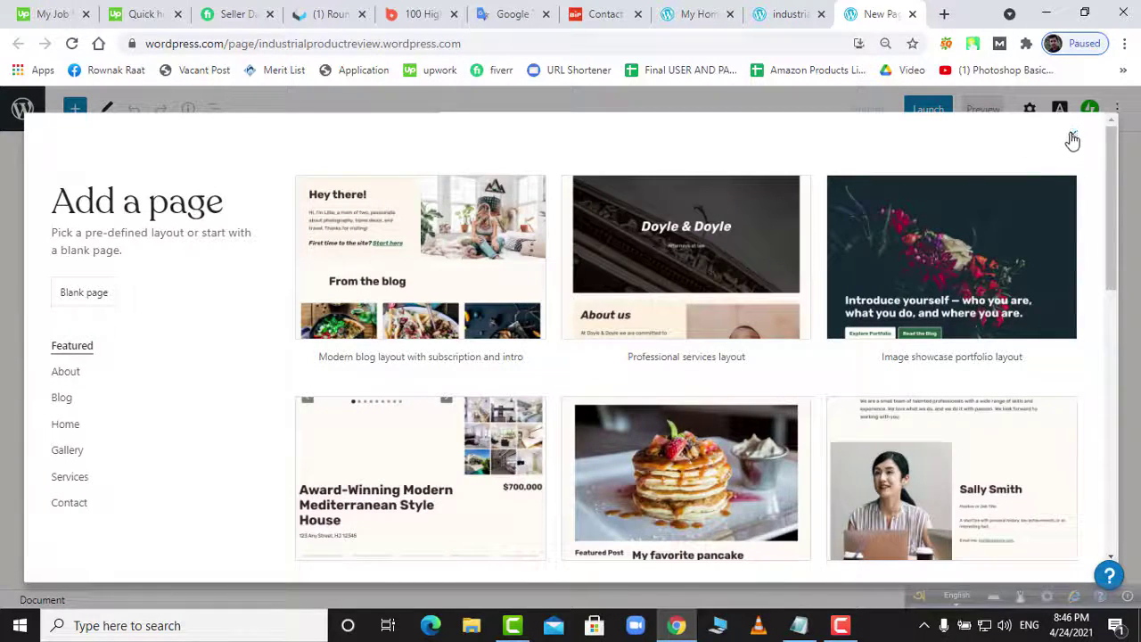
- Skip the layout picker and publish a blank page titled 'Home'
click(1073, 138)
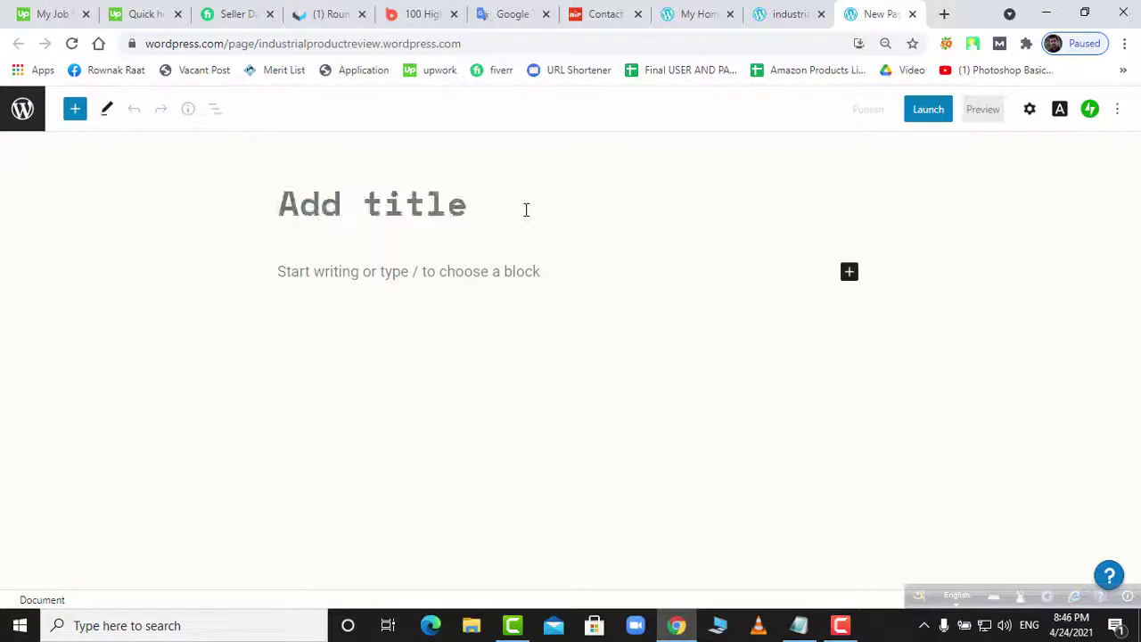
text(Home)
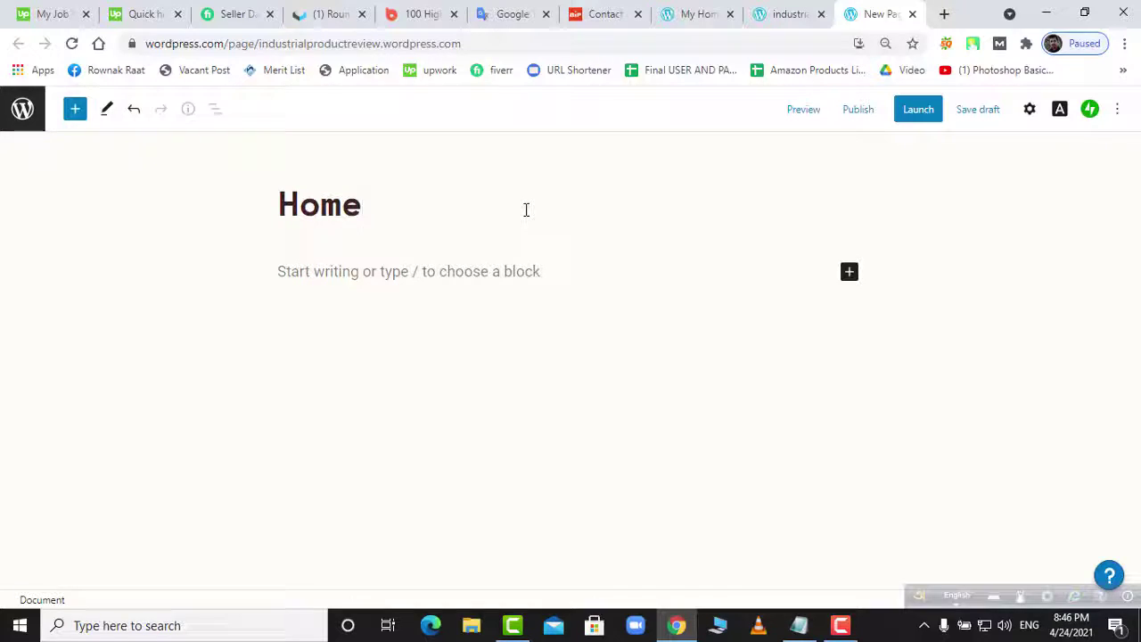
key(Return)
click(861, 112)
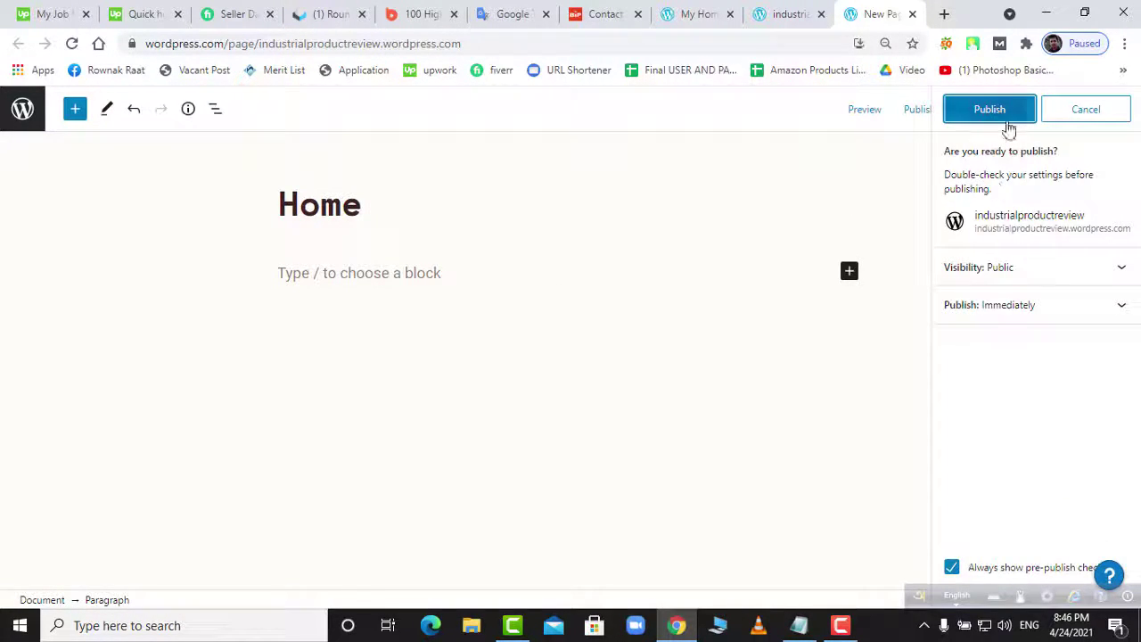
click(1004, 114)
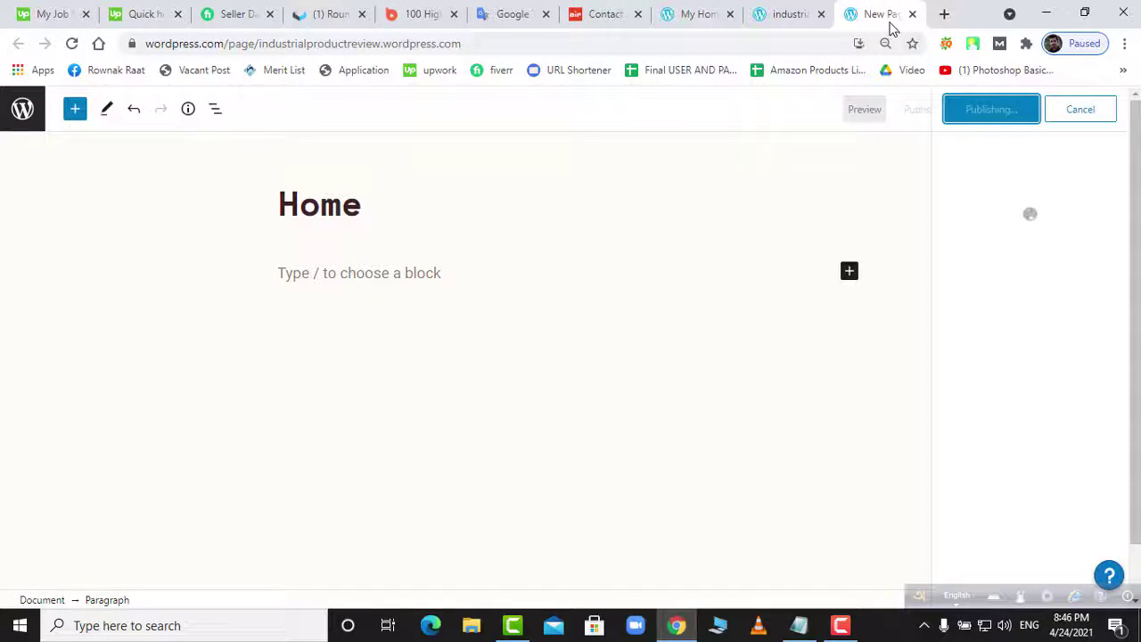
click(799, 15)
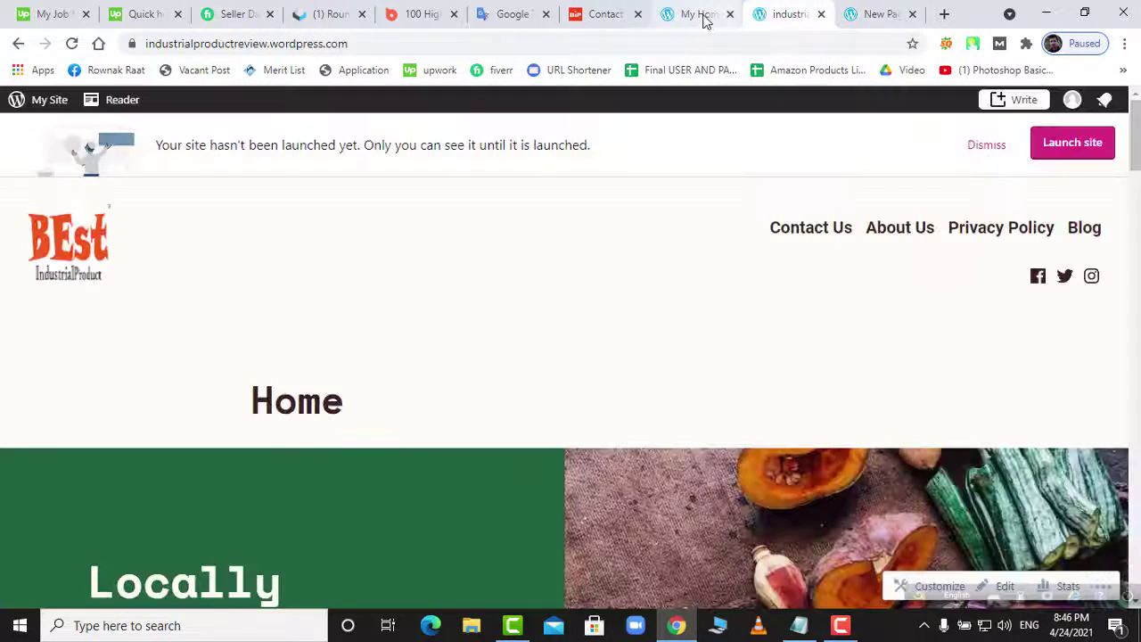
- Launch the Customizer from the dashboard, checking the live site and Home page while it loads
click(700, 14)
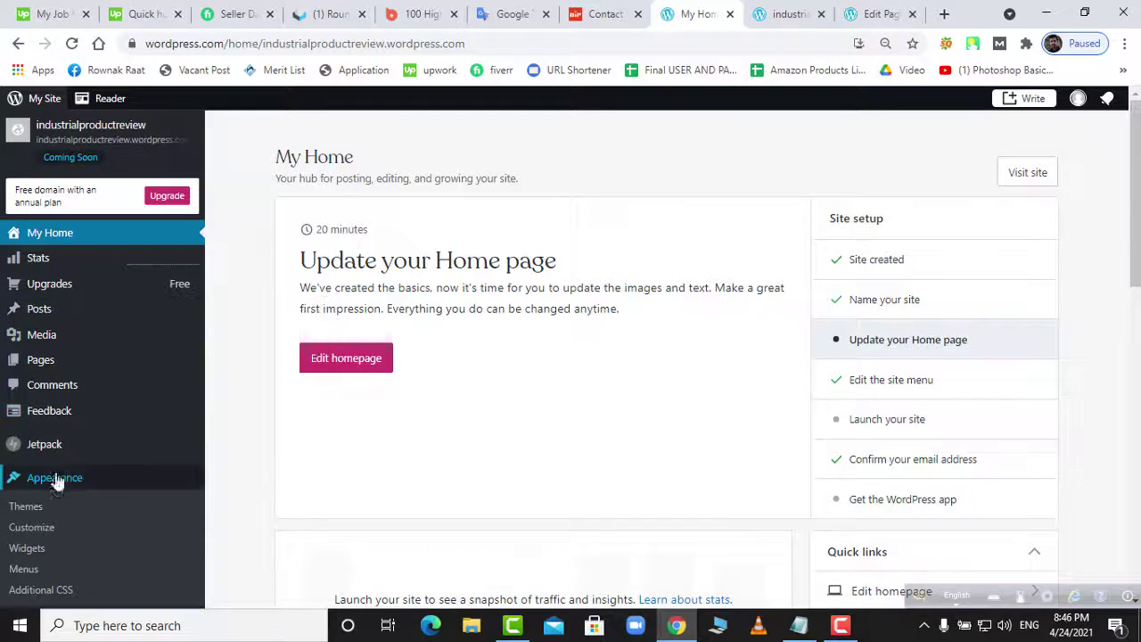
click(42, 530)
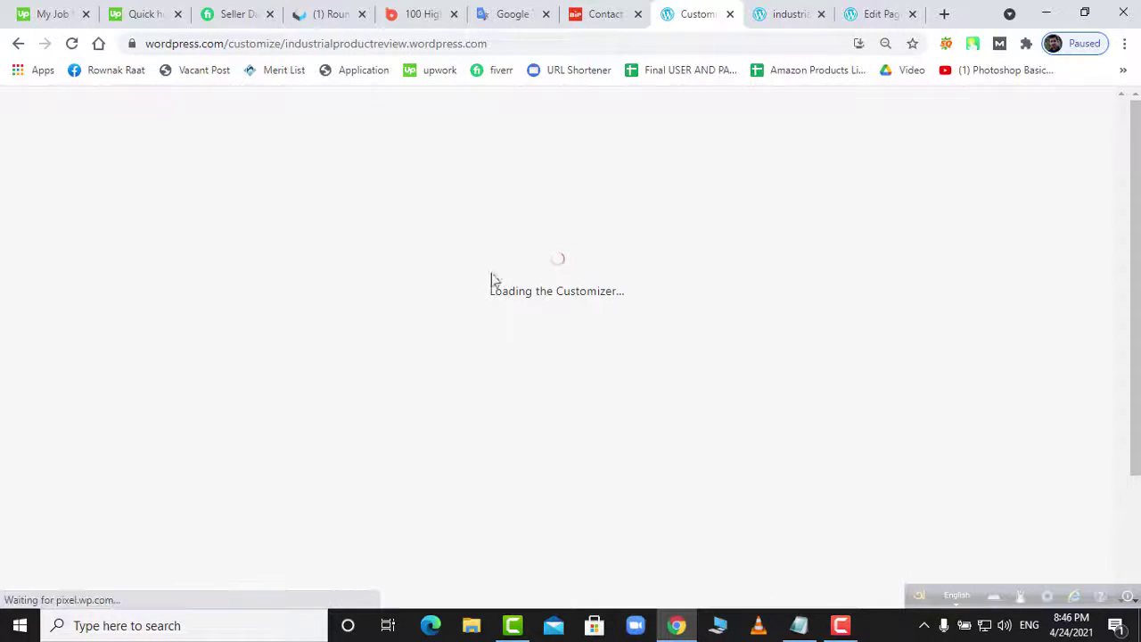
click(778, 15)
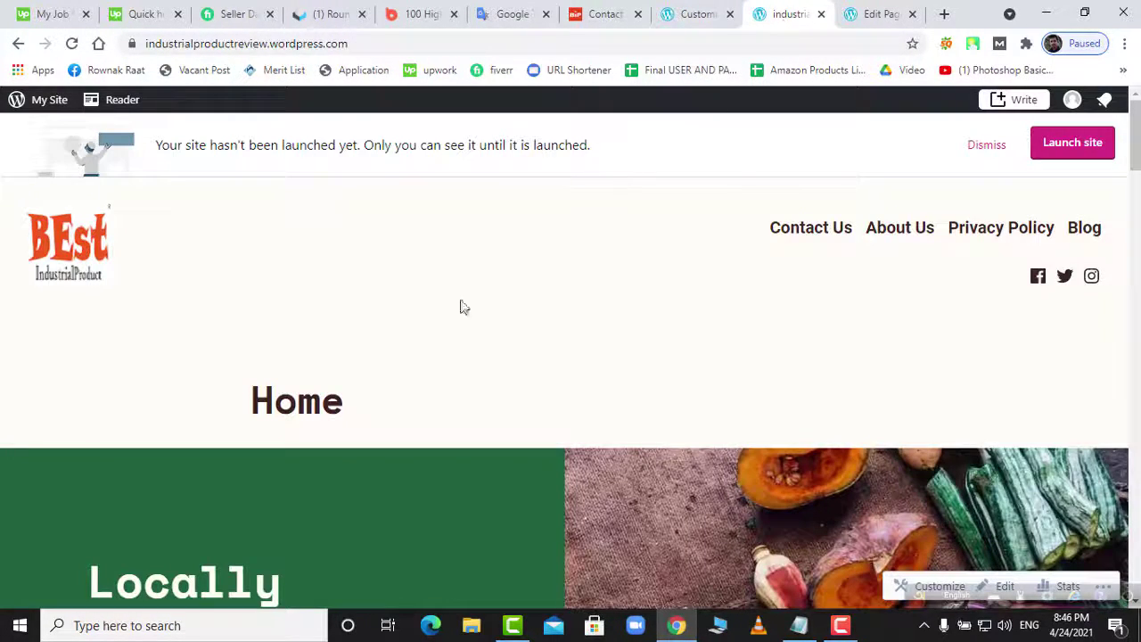
click(878, 15)
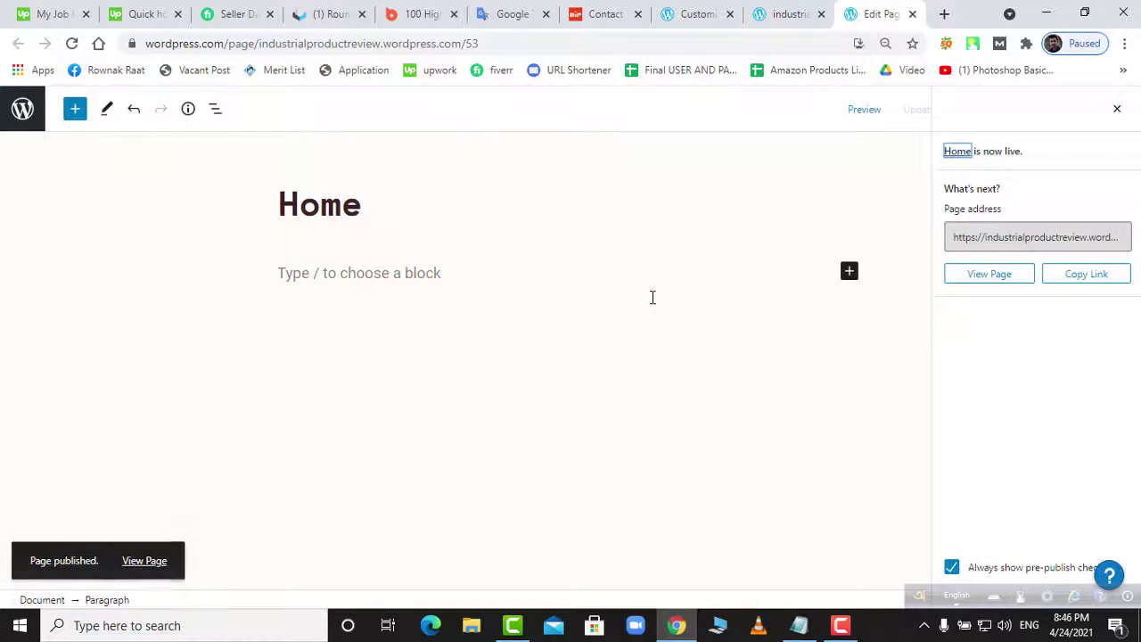
click(784, 14)
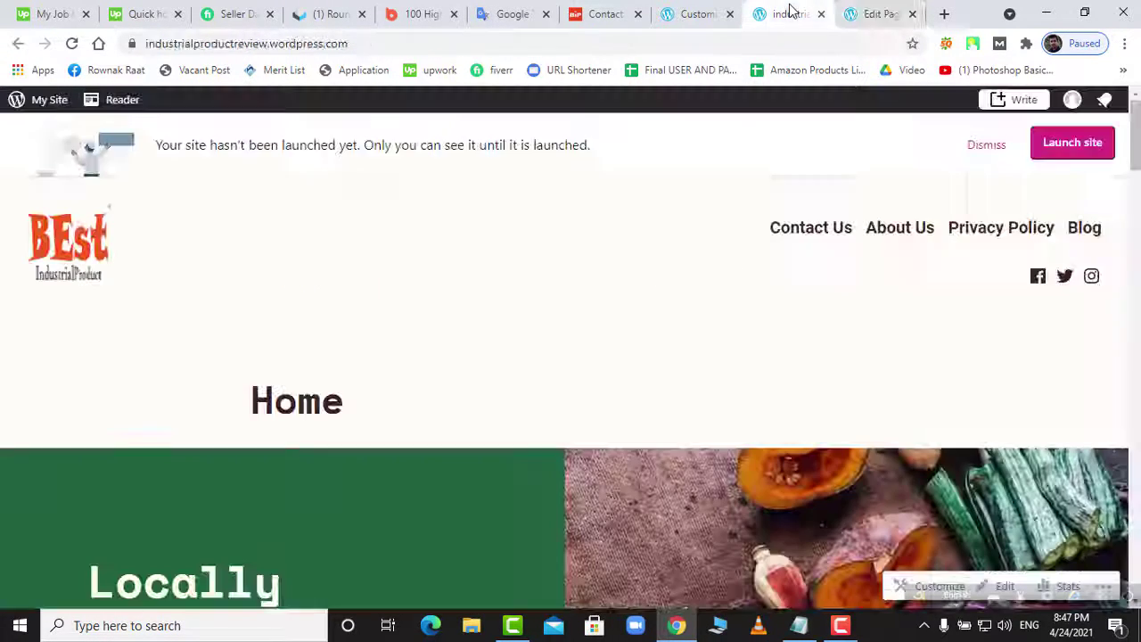
click(706, 15)
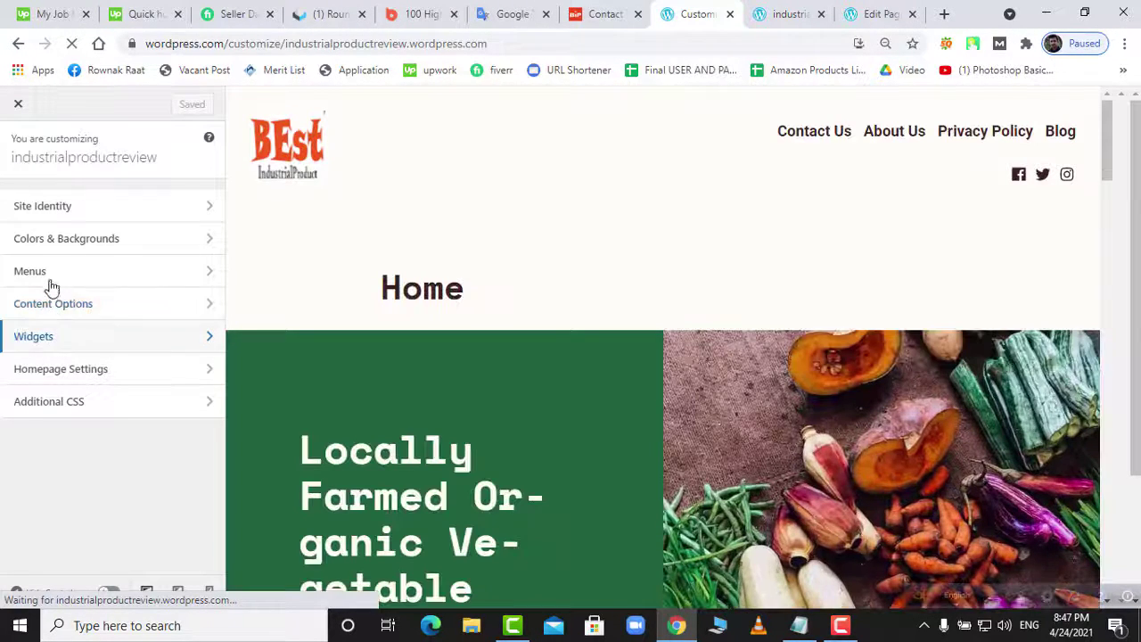
- Add the Home page to the Primary Menu, drag it to the top, and save
click(41, 275)
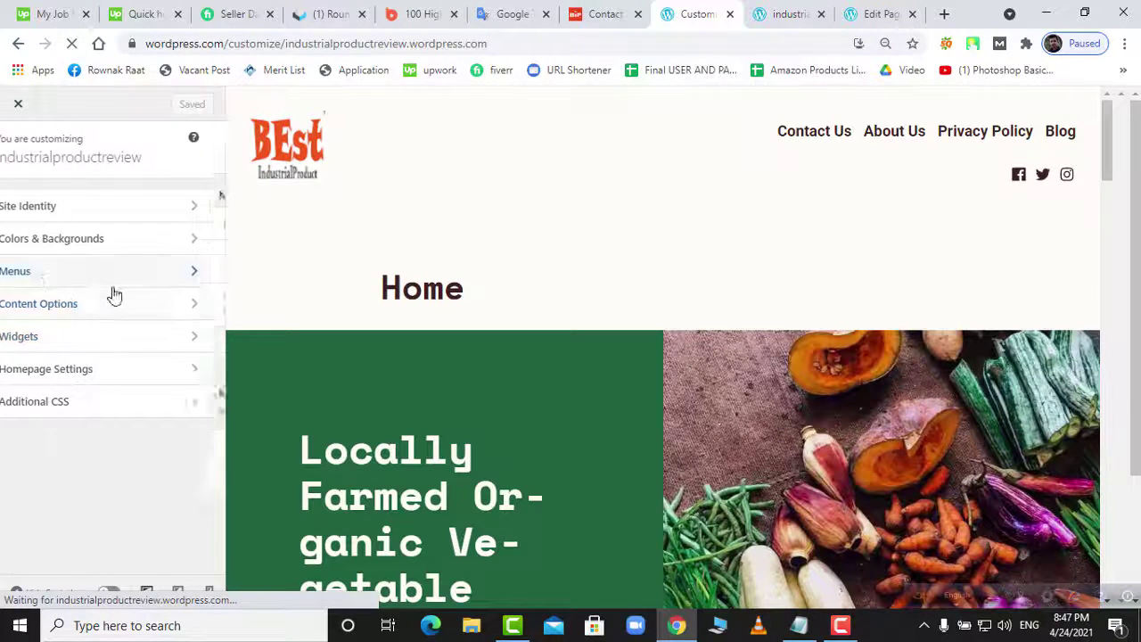
click(63, 265)
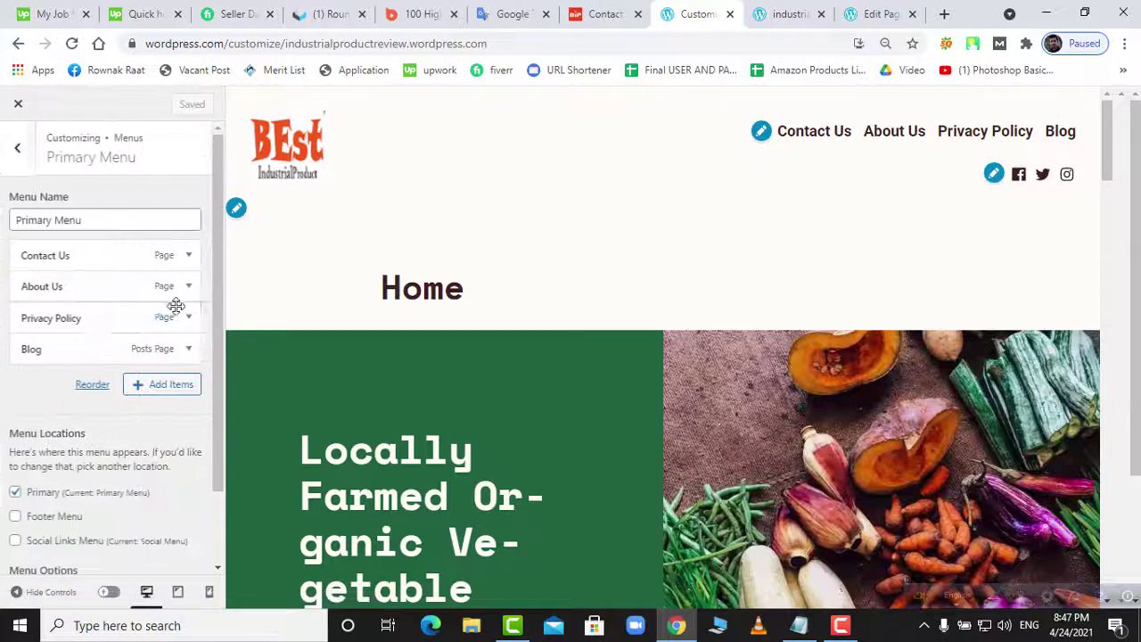
click(143, 389)
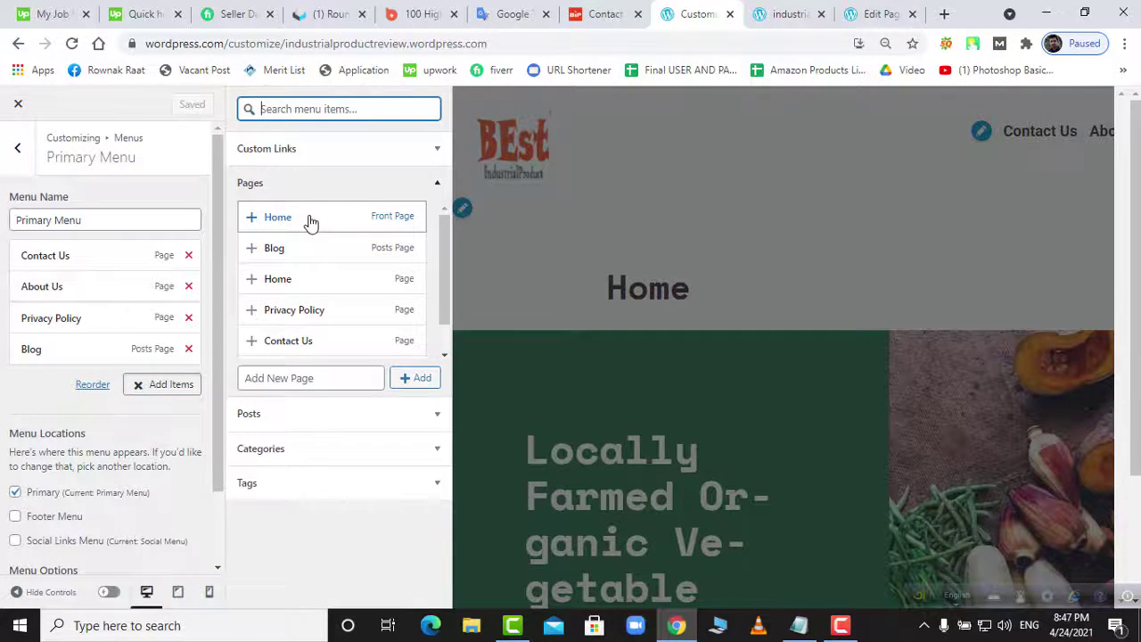
click(304, 279)
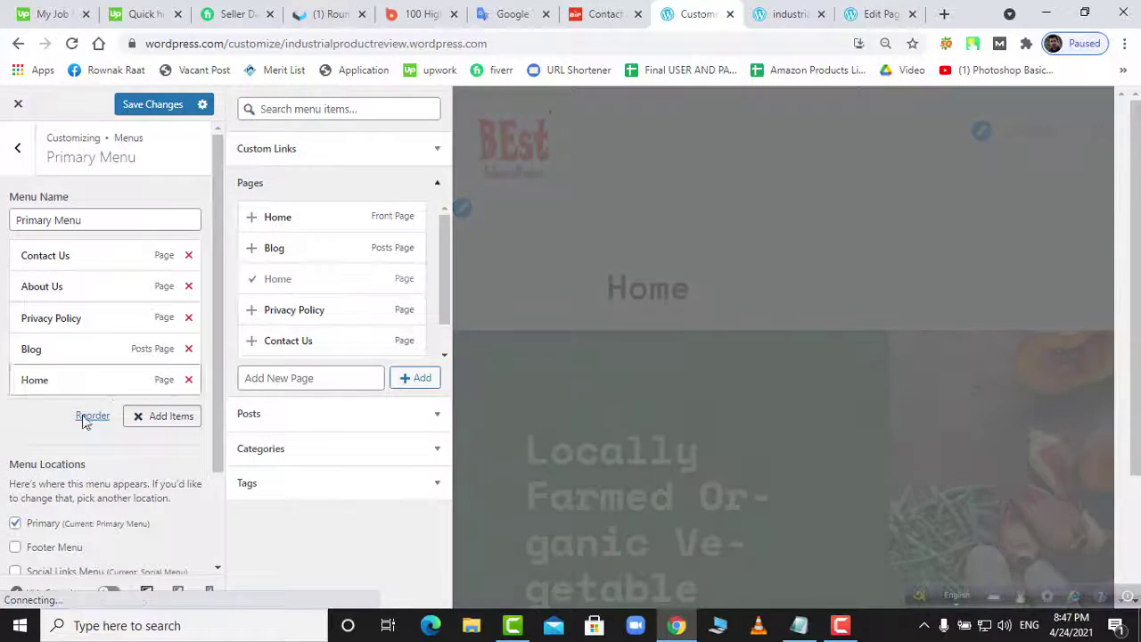
drag(66, 383, 71, 253)
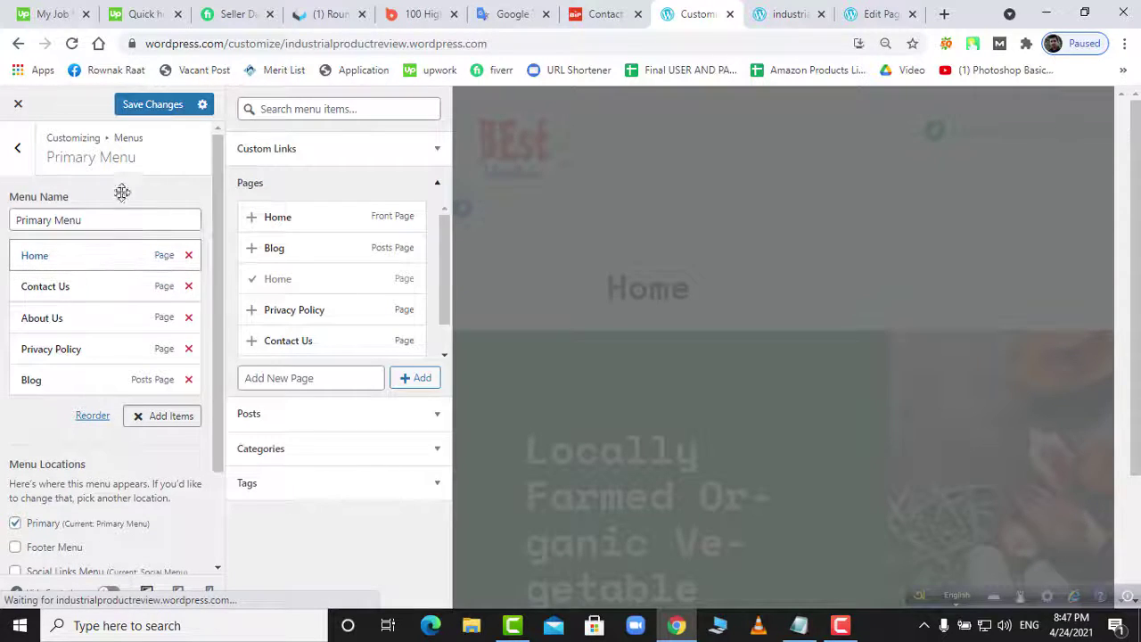
click(140, 107)
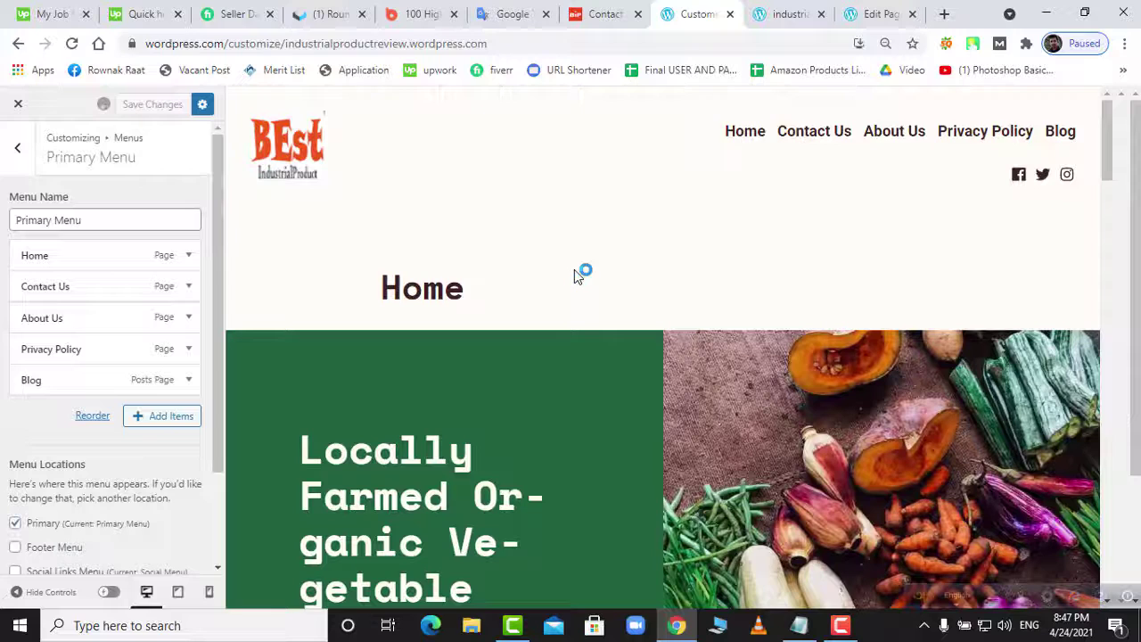
scroll(122, 464, down, 2)
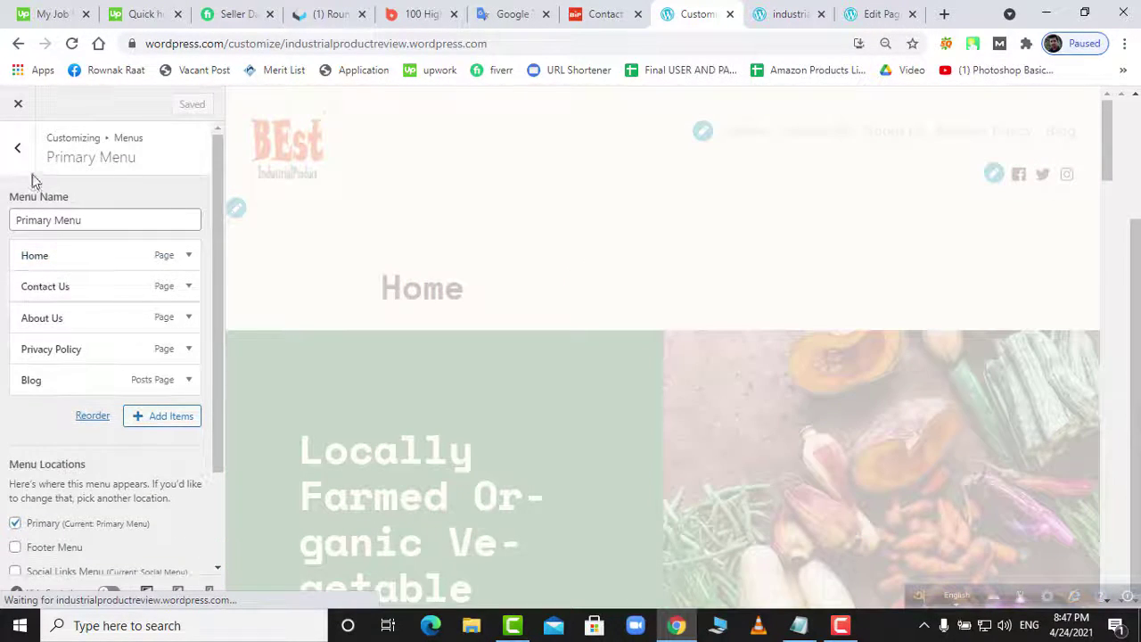
click(778, 14)
right_click(774, 13)
click(808, 91)
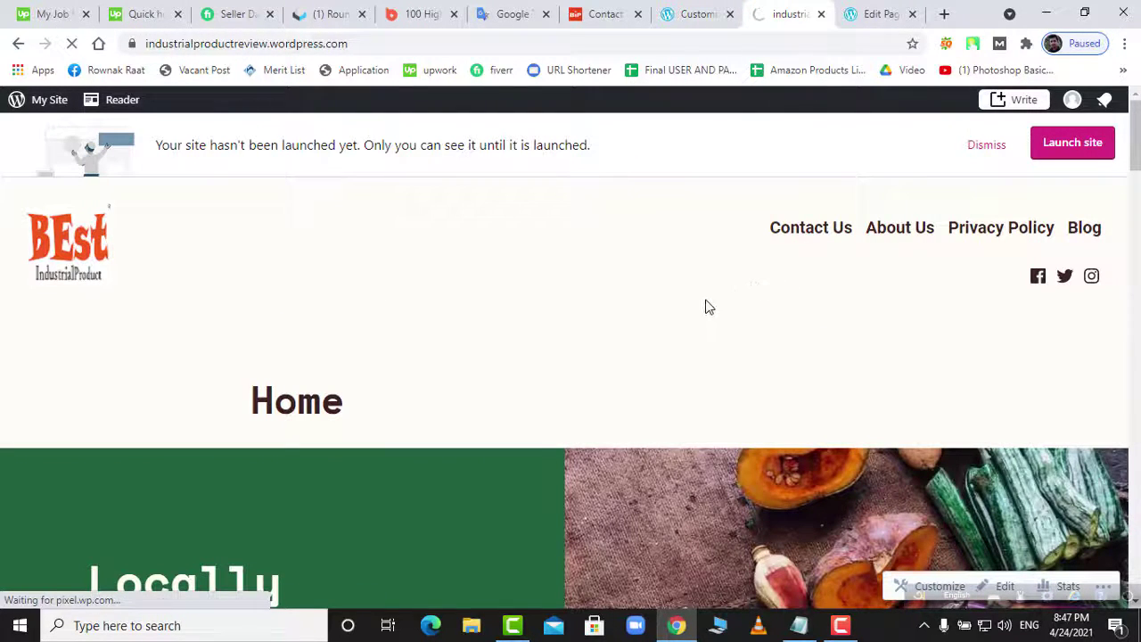
scroll(713, 308, down, 15)
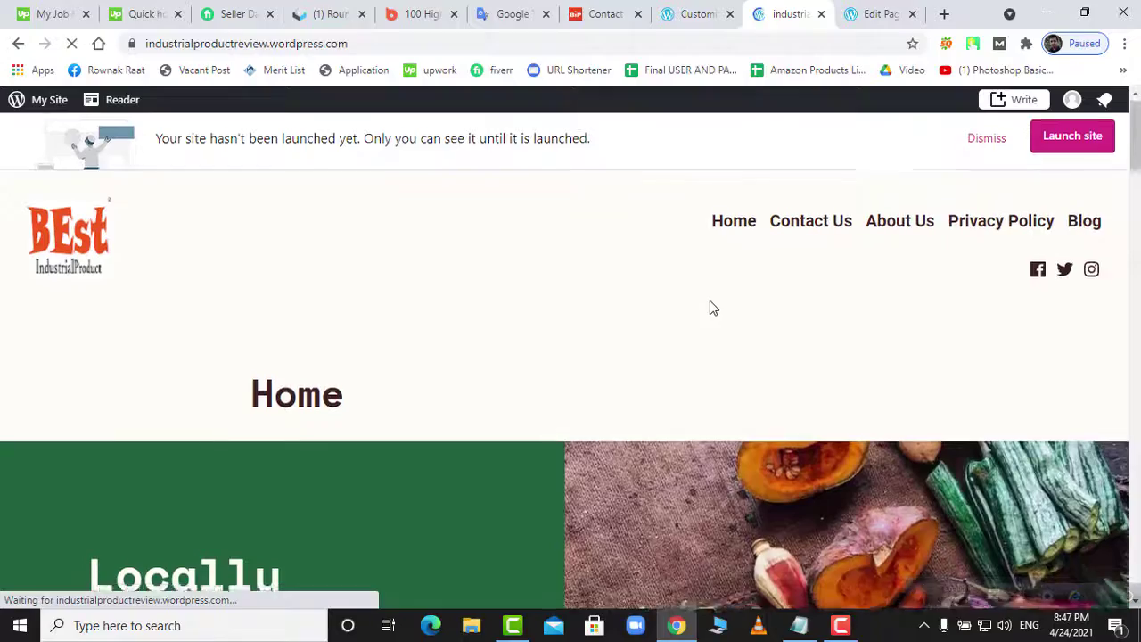
scroll(722, 315, down, 10)
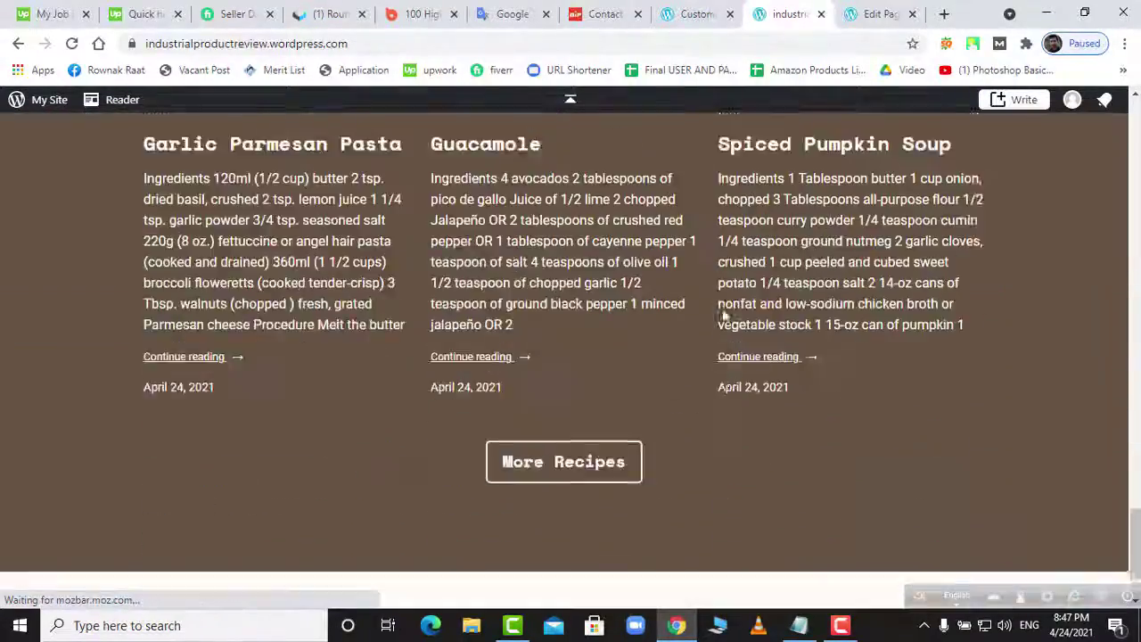
scroll(723, 316, up, 20)
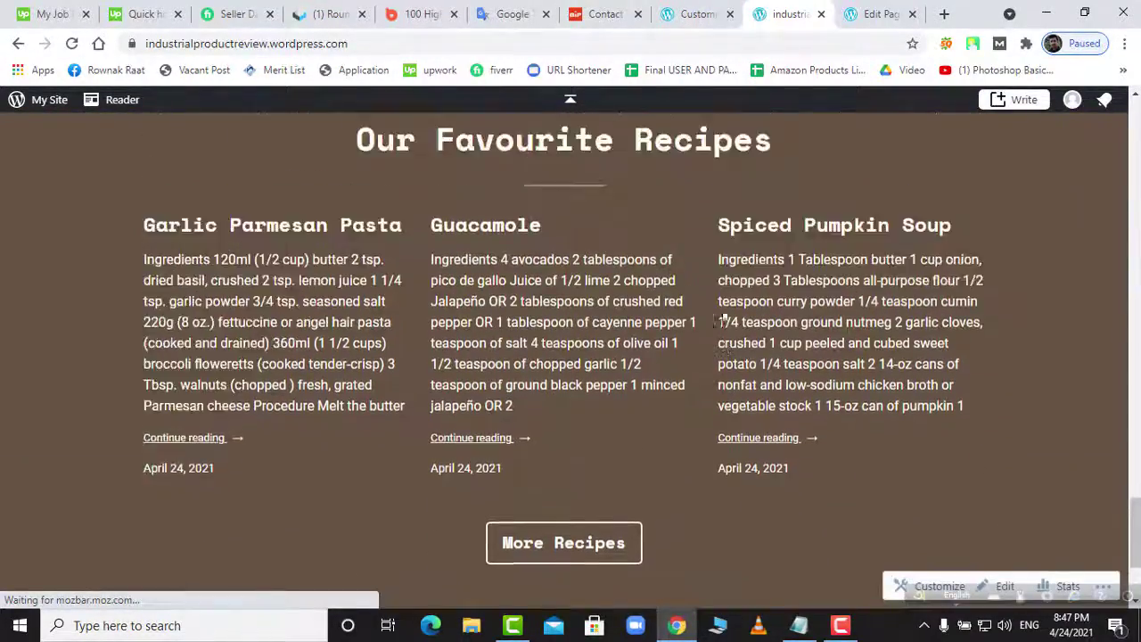
scroll(724, 316, up, 1)
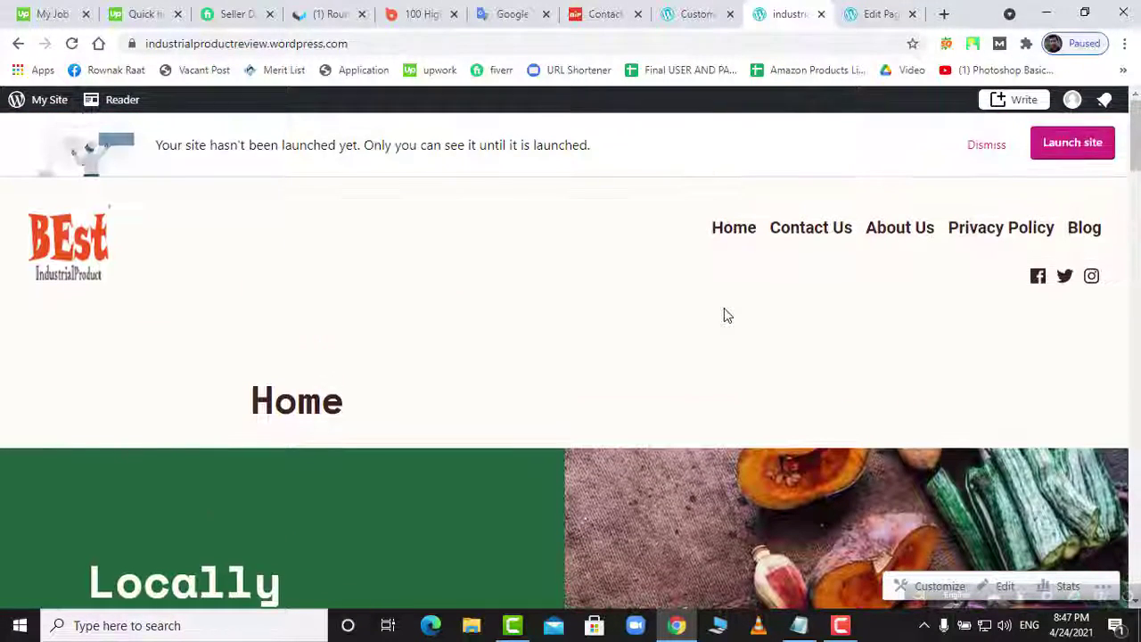
click(739, 229)
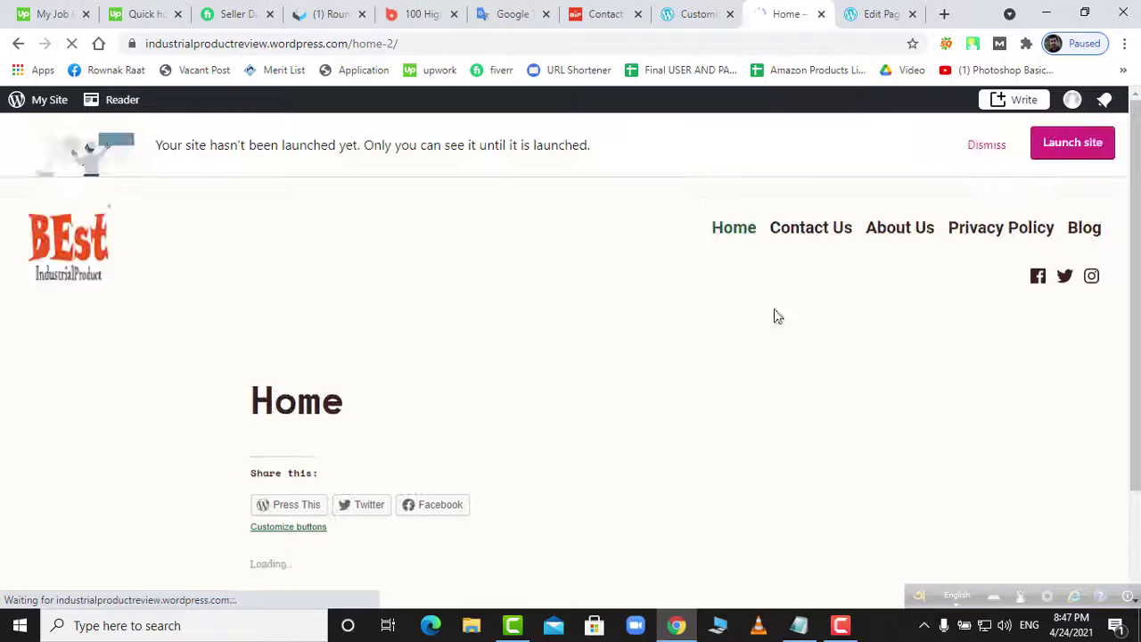
scroll(295, 326, down, 2)
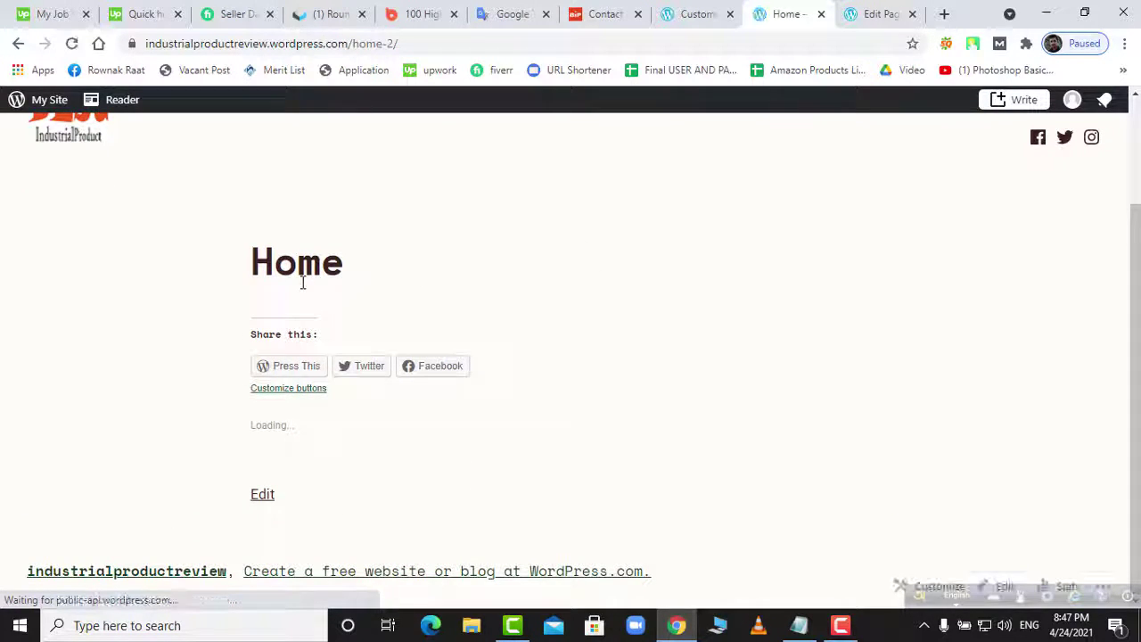
scroll(306, 282, up, 2)
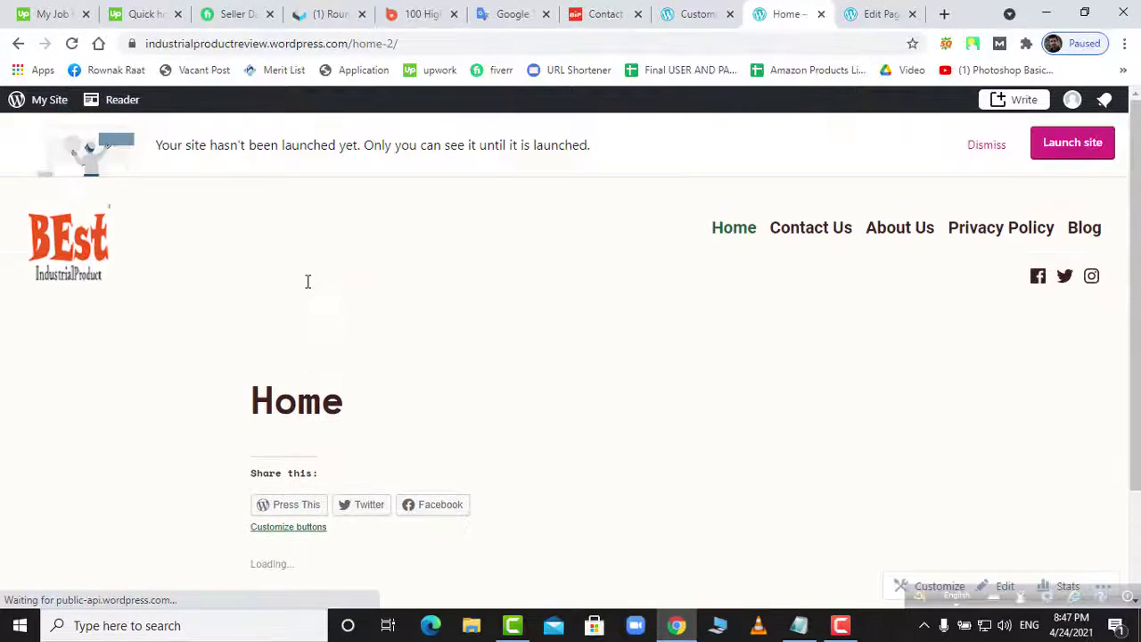
click(691, 15)
click(794, 17)
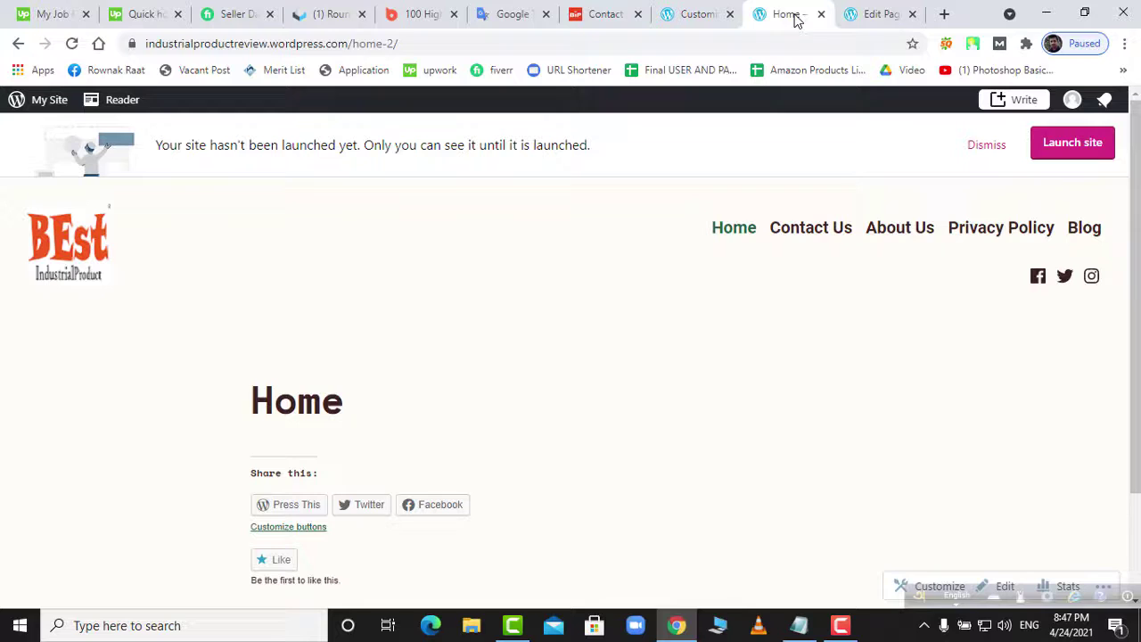
click(703, 15)
- Close the Customizer and go to the site's Pages list
click(17, 147)
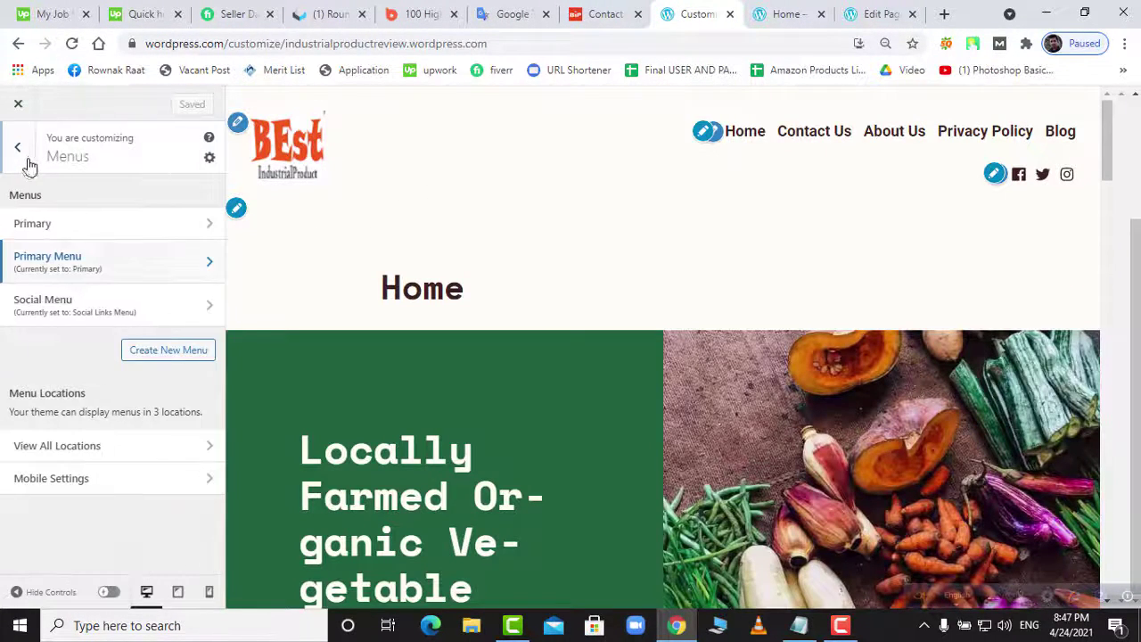
click(18, 148)
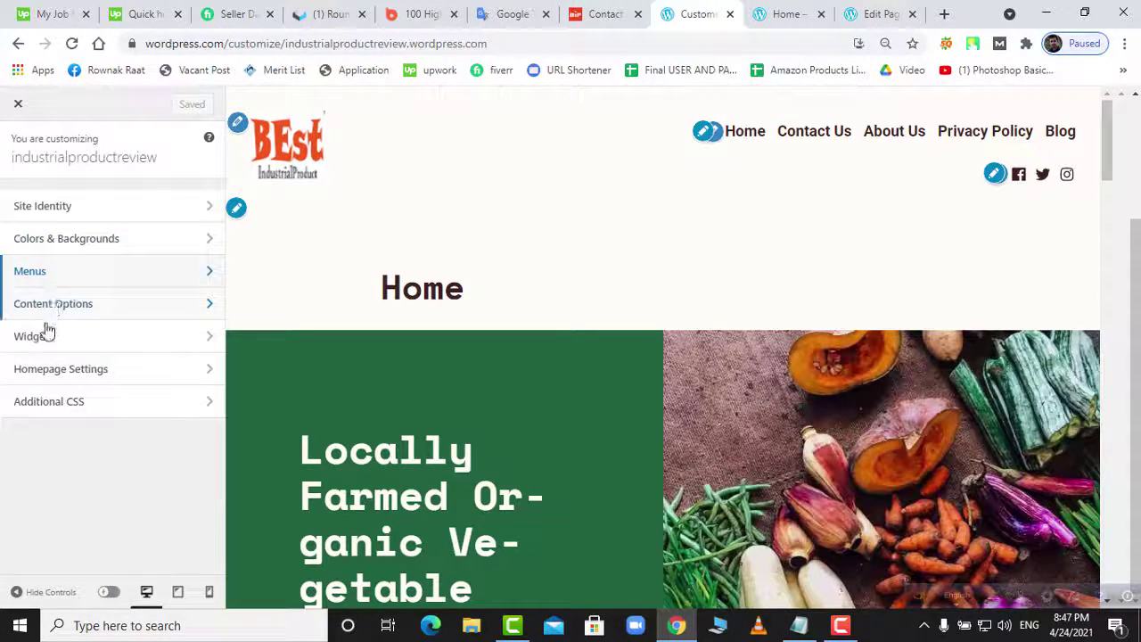
click(18, 103)
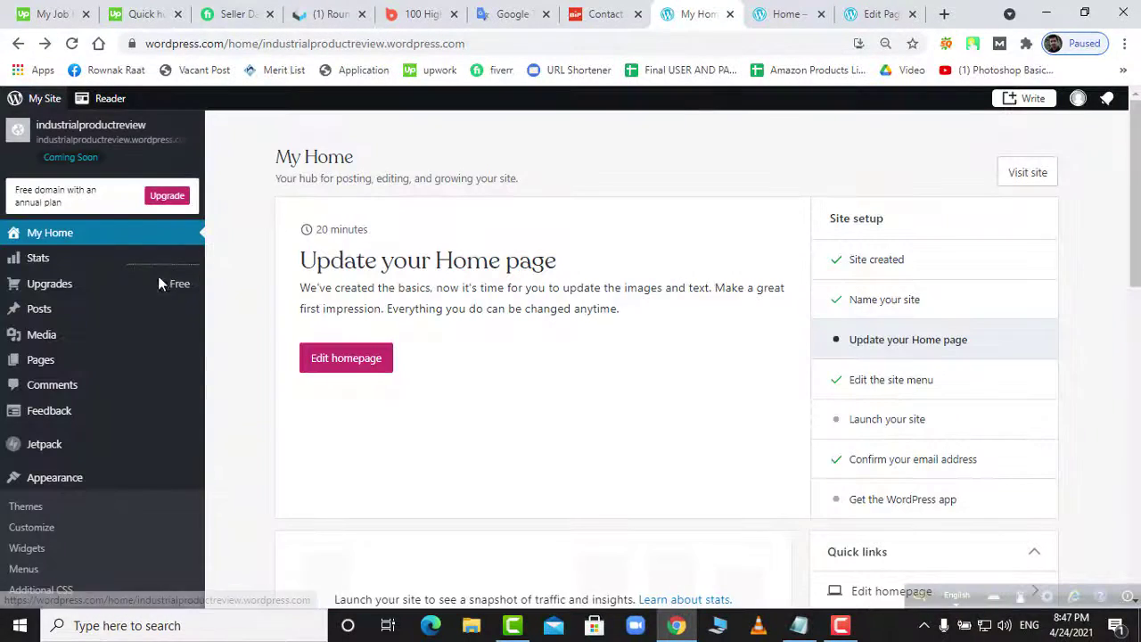
click(40, 359)
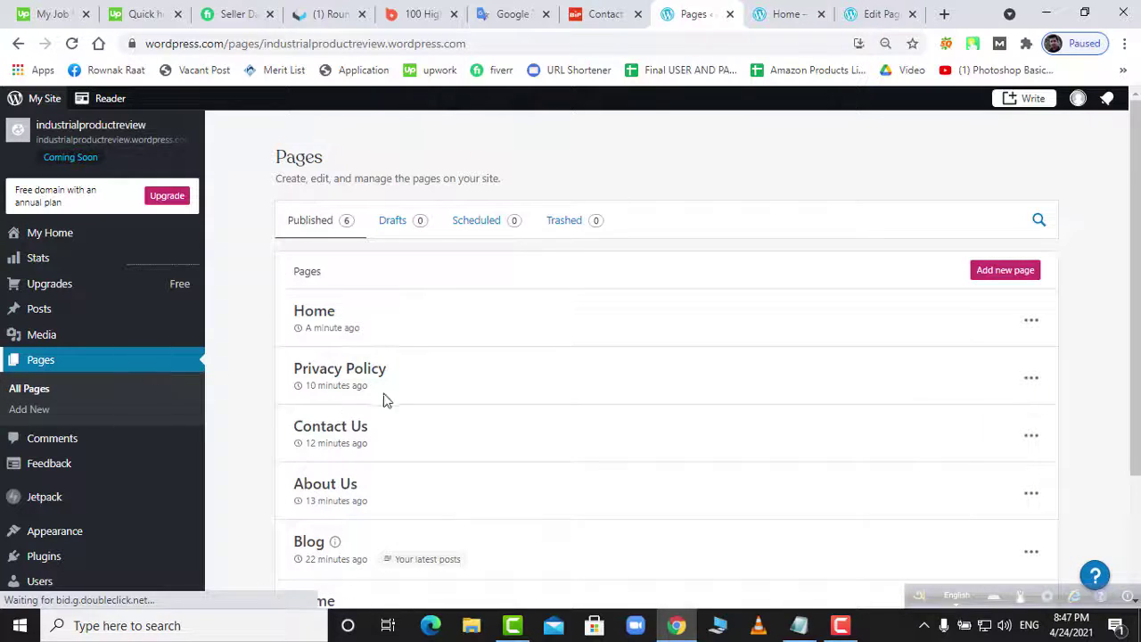
scroll(383, 401, down, 2)
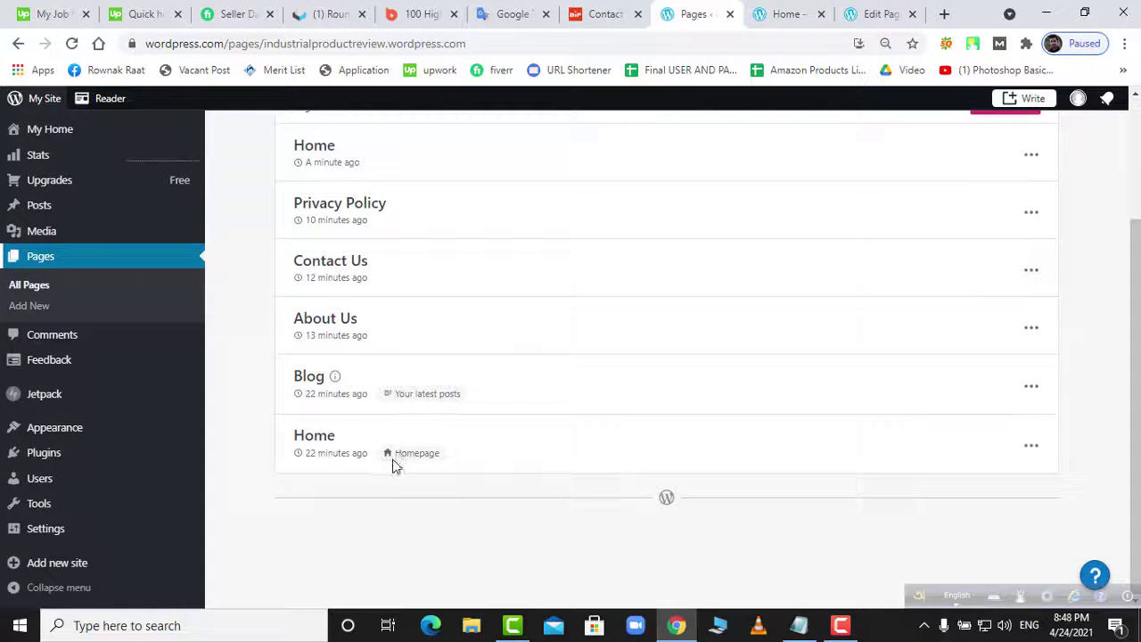
scroll(379, 443, up, 2)
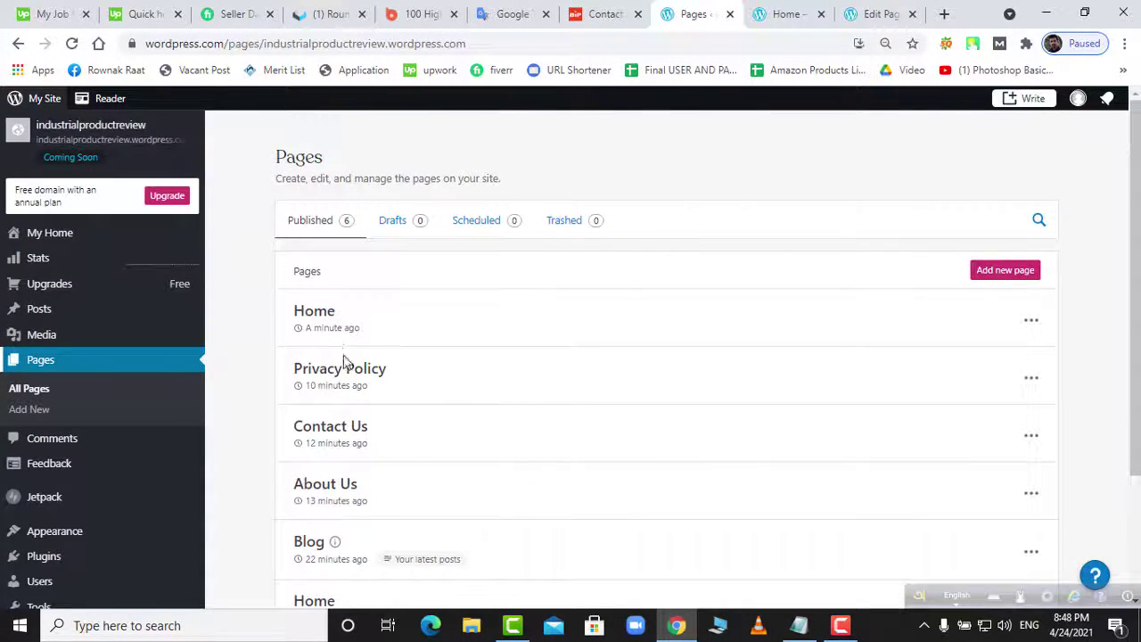
- Trash the newest duplicate Home page and open the remaining Home page for editing
click(1032, 324)
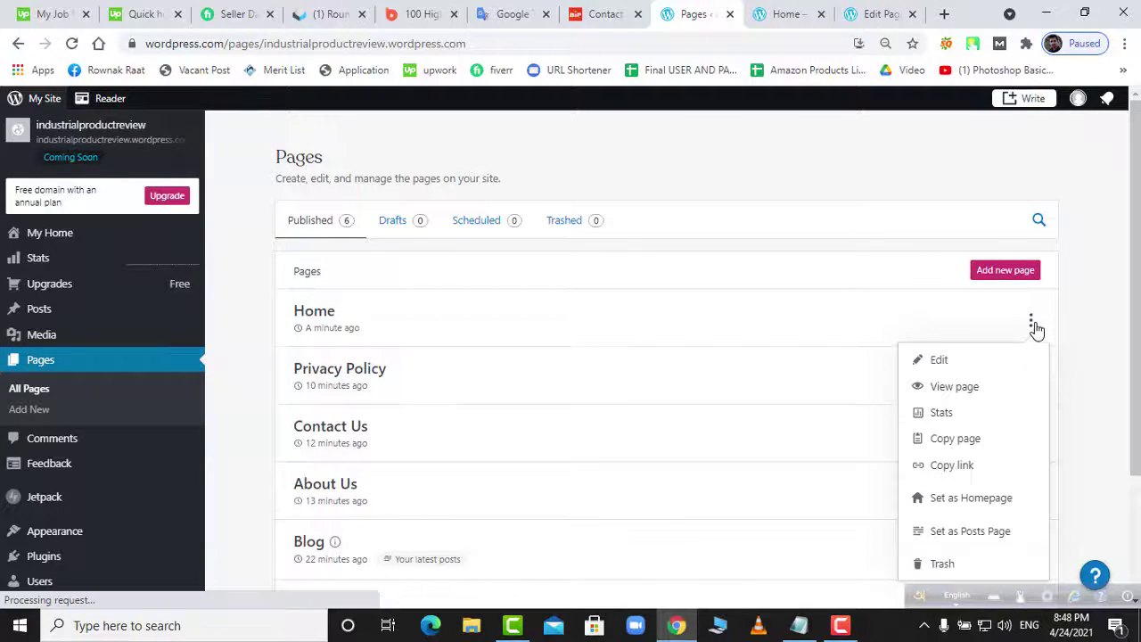
scroll(951, 492, down, 2)
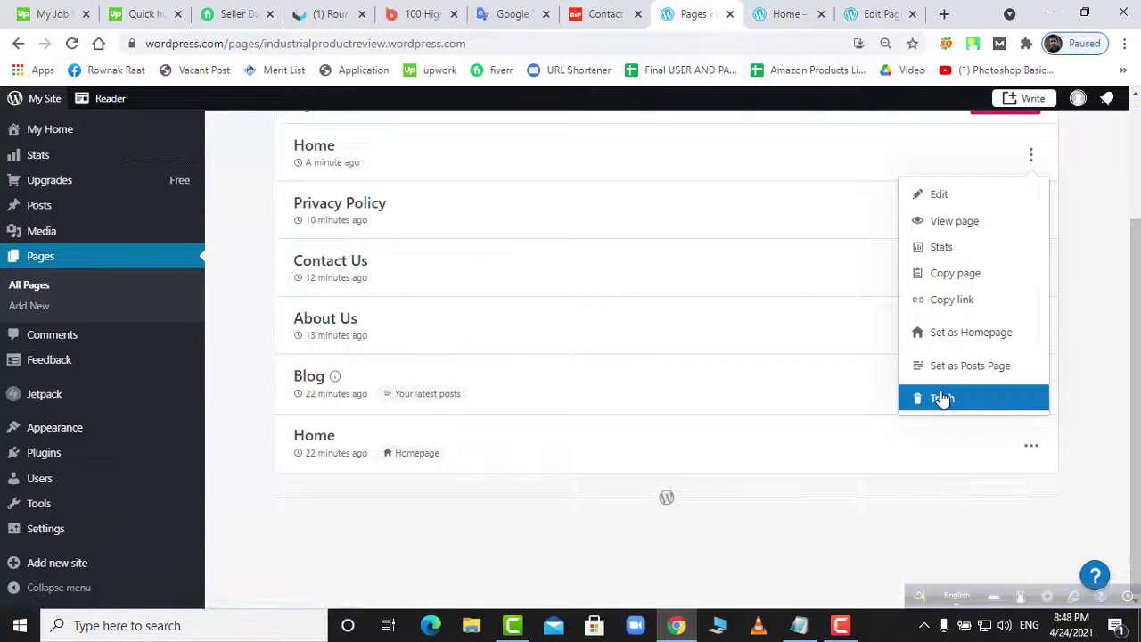
click(974, 403)
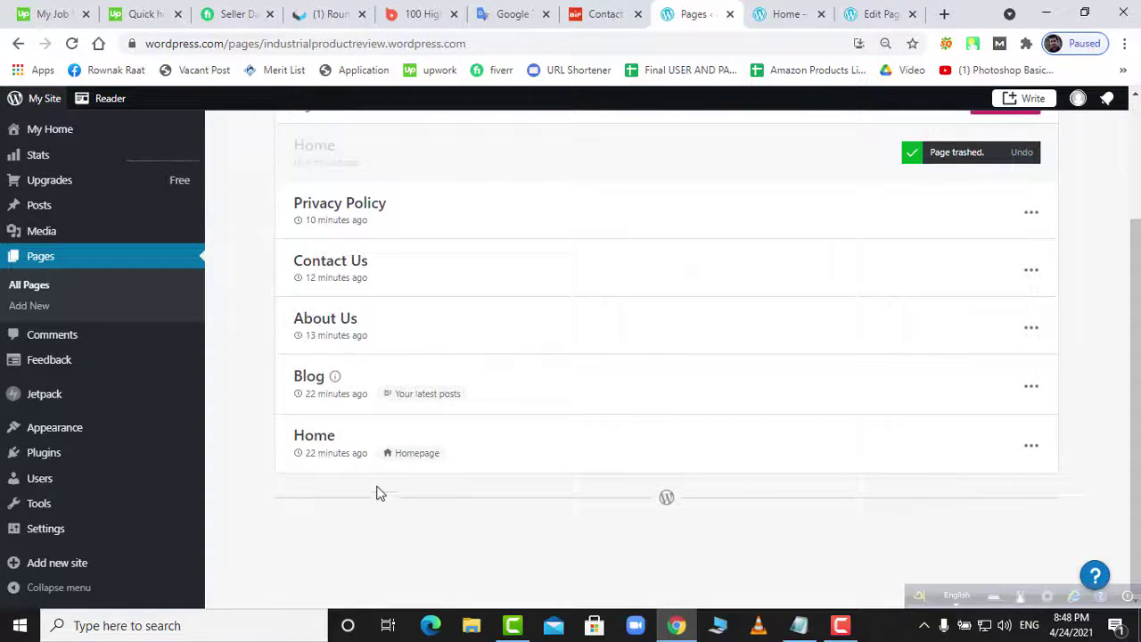
click(313, 439)
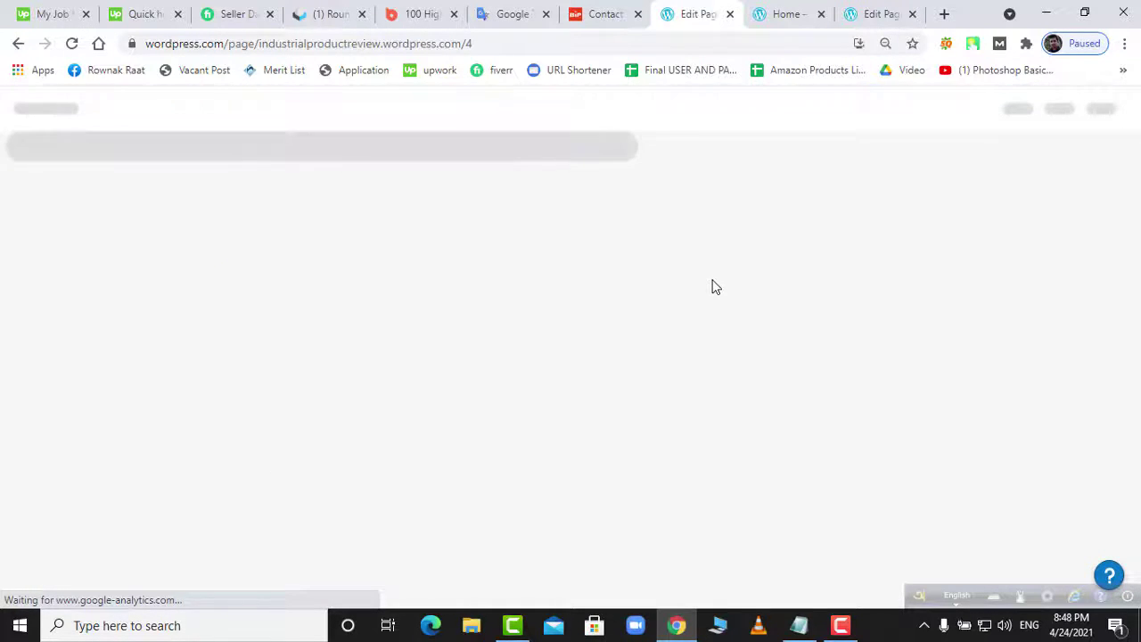
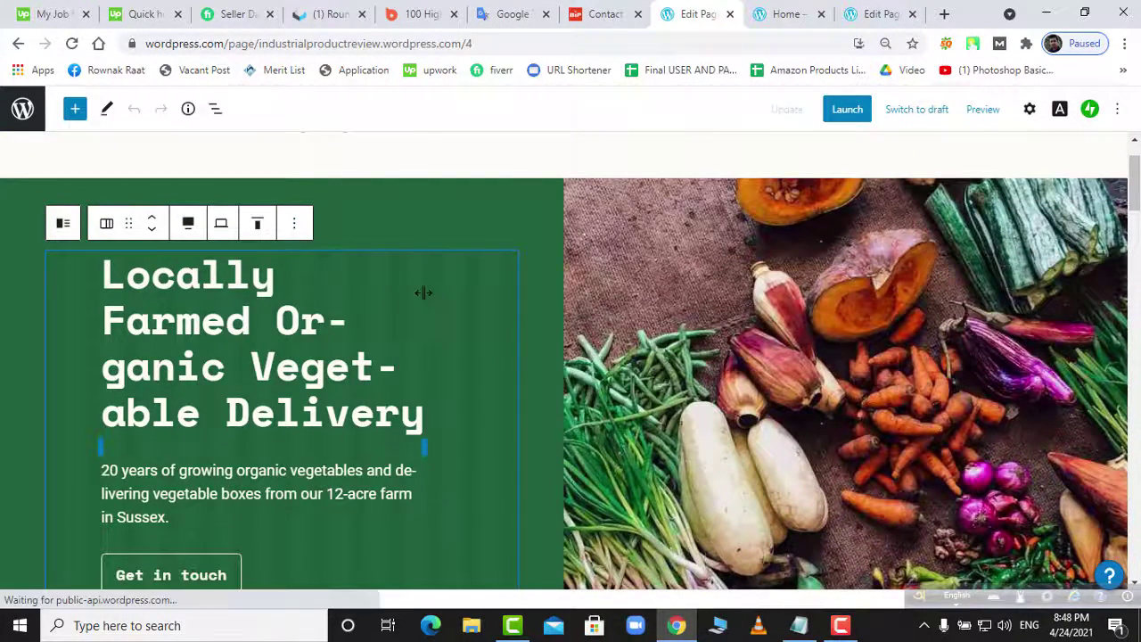
- Scroll through the Home page's template blocks to bring the farm-field cover block into view
scroll(812, 428, down, 3)
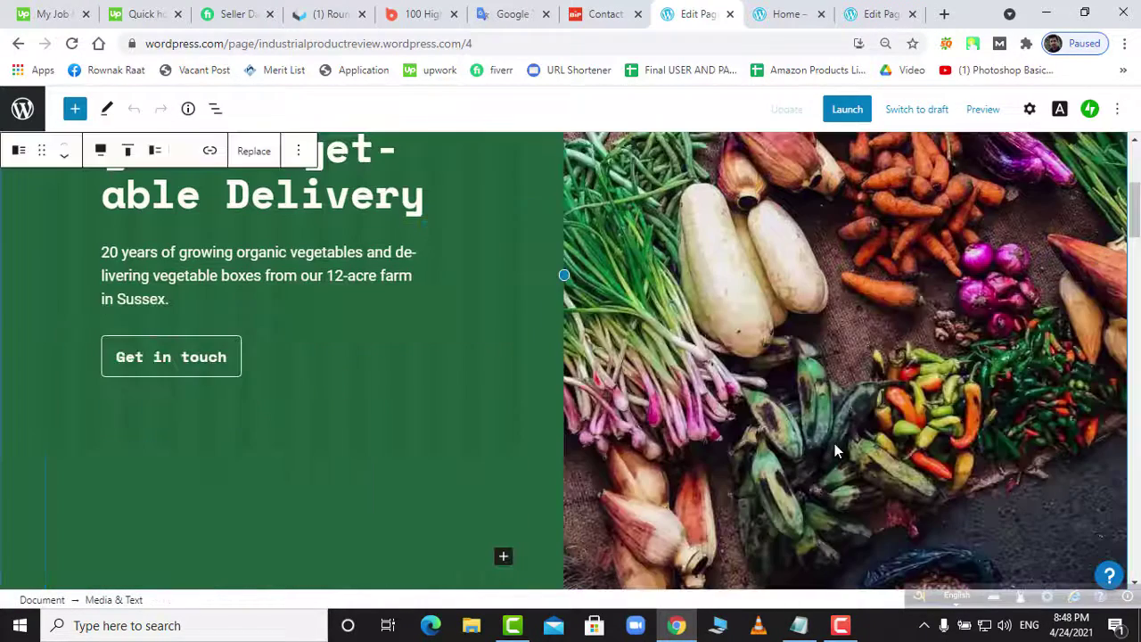
scroll(835, 443, down, 2)
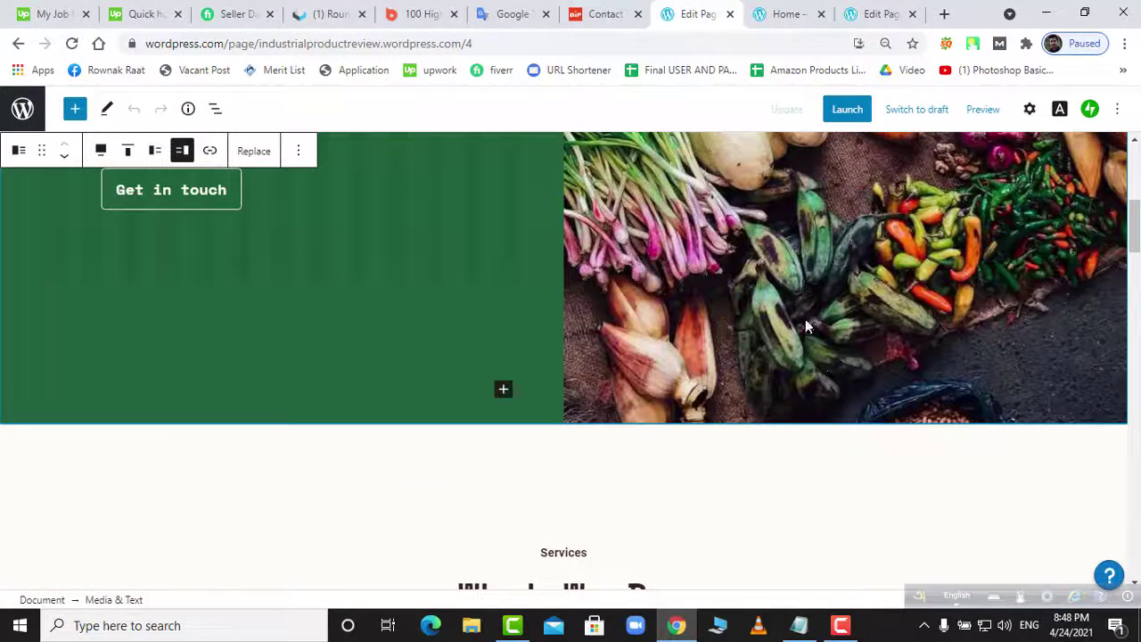
scroll(838, 355, up, 3)
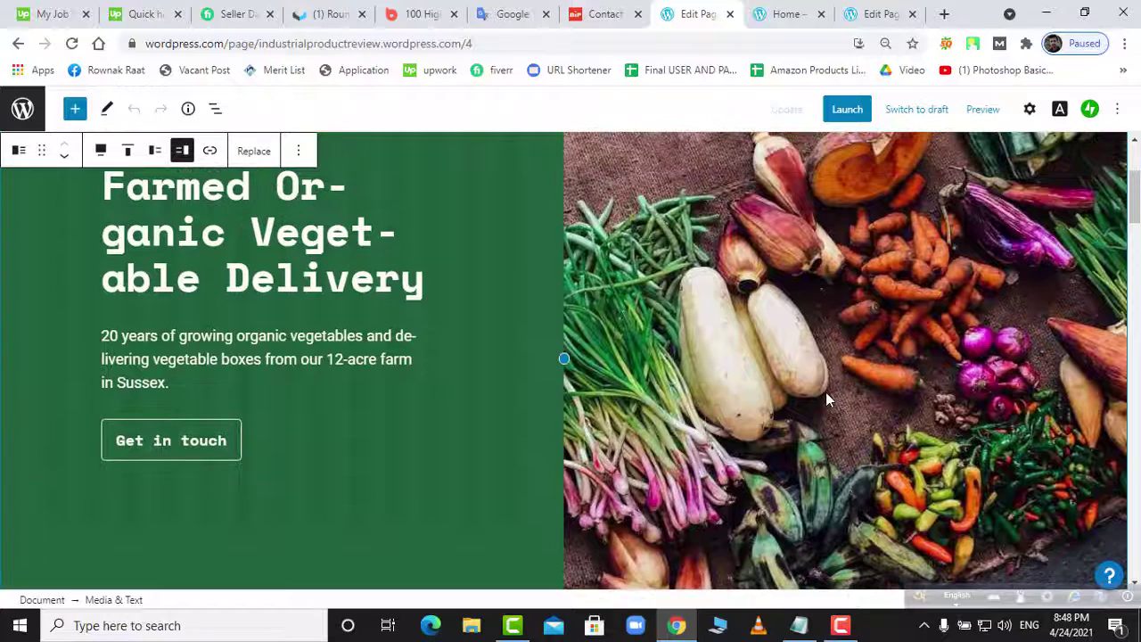
scroll(962, 442, up, 2)
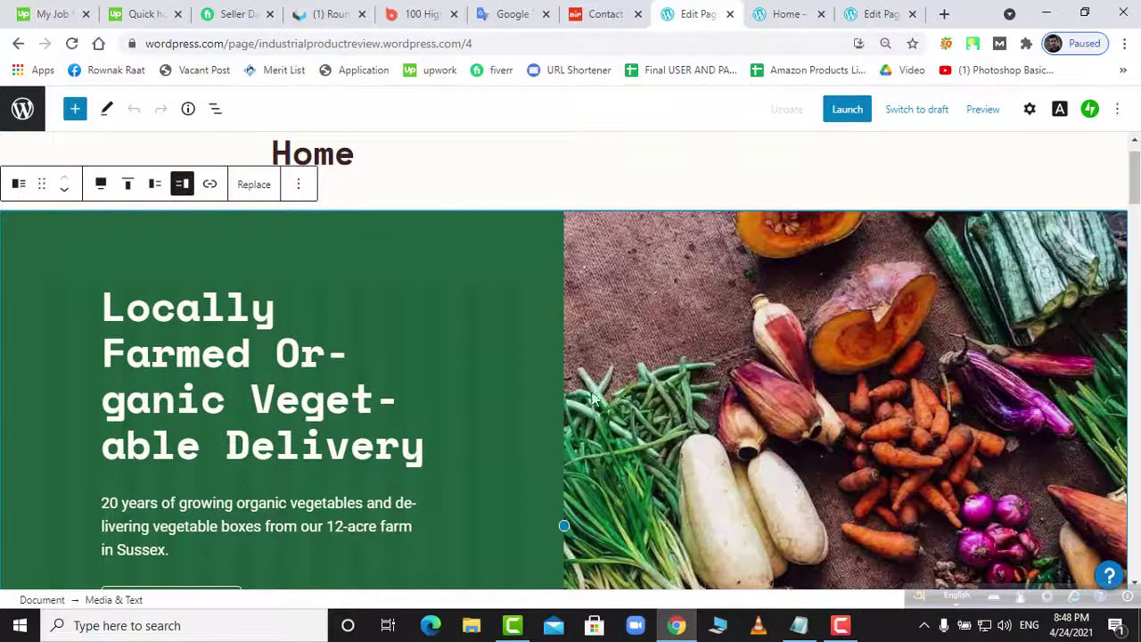
scroll(571, 396, down, 2)
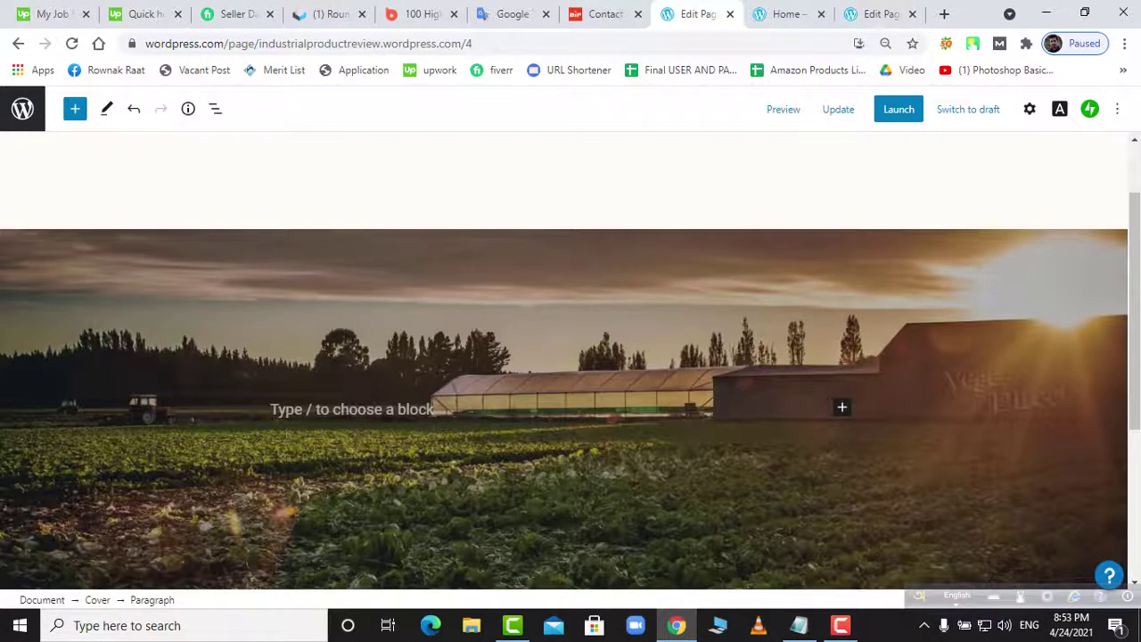
- Delete the farm-field cover block through its options menu and focus the empty paragraph below the title
right_click(729, 410)
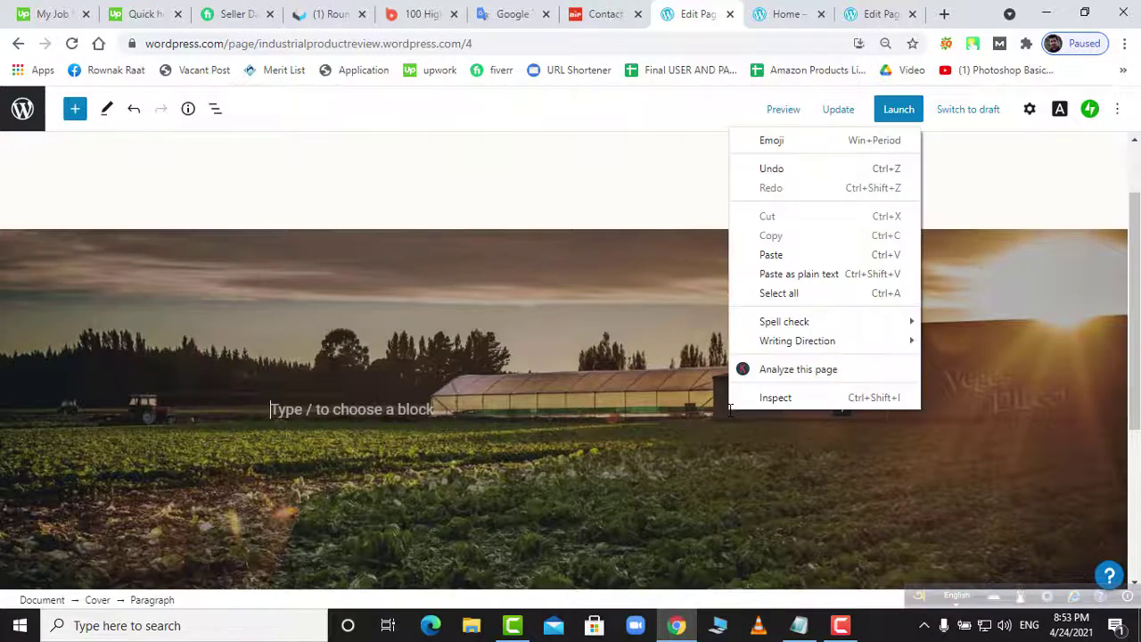
key(Escape)
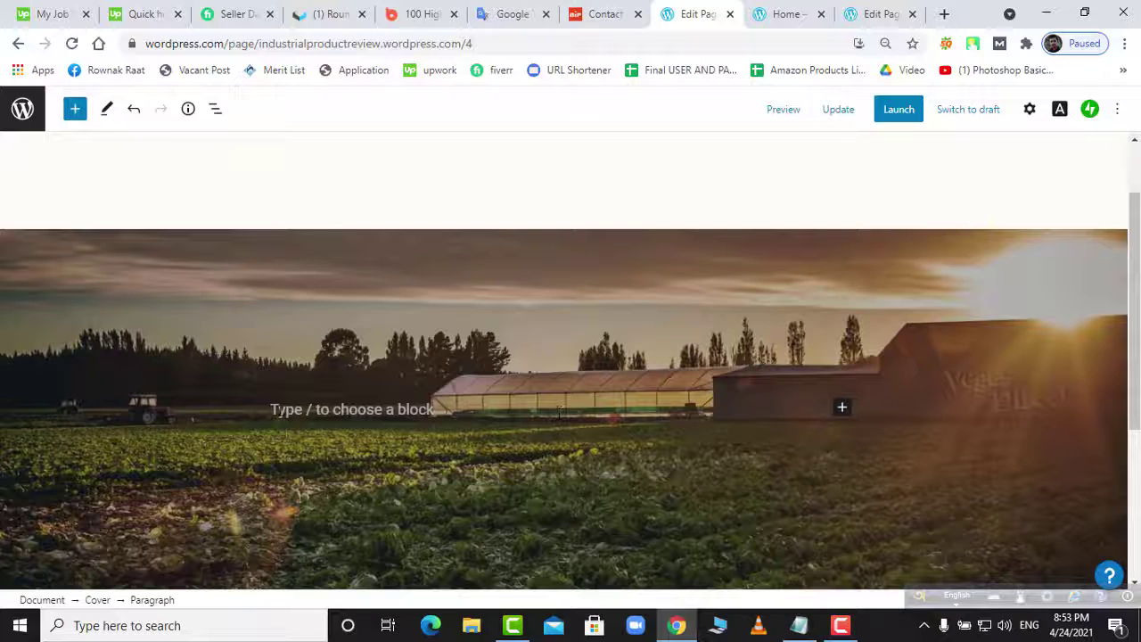
click(348, 366)
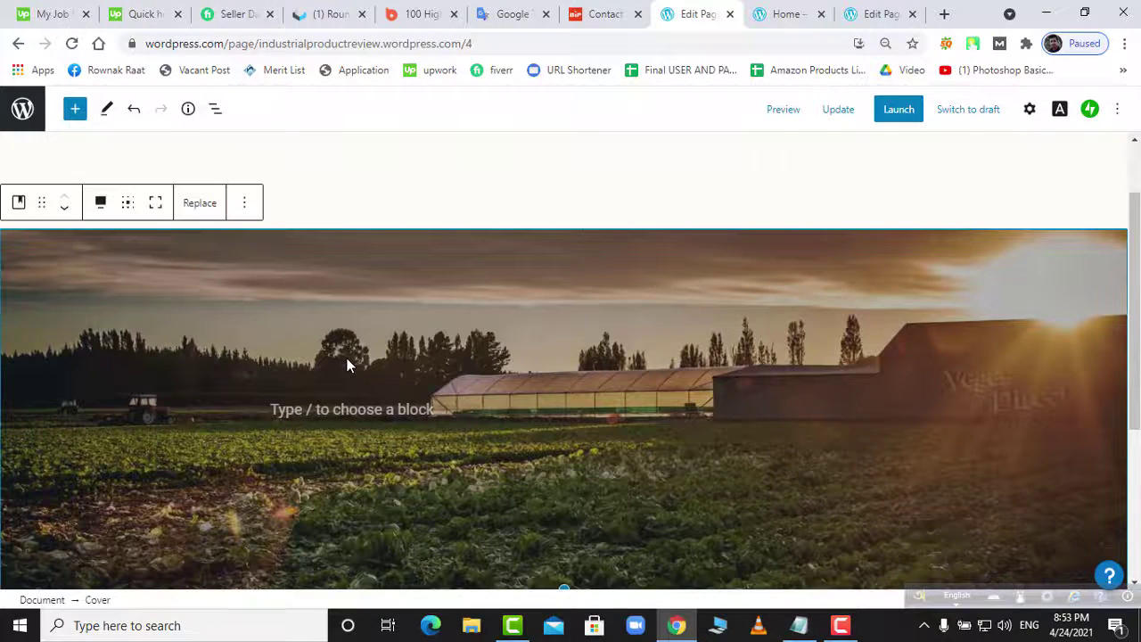
click(243, 206)
click(272, 509)
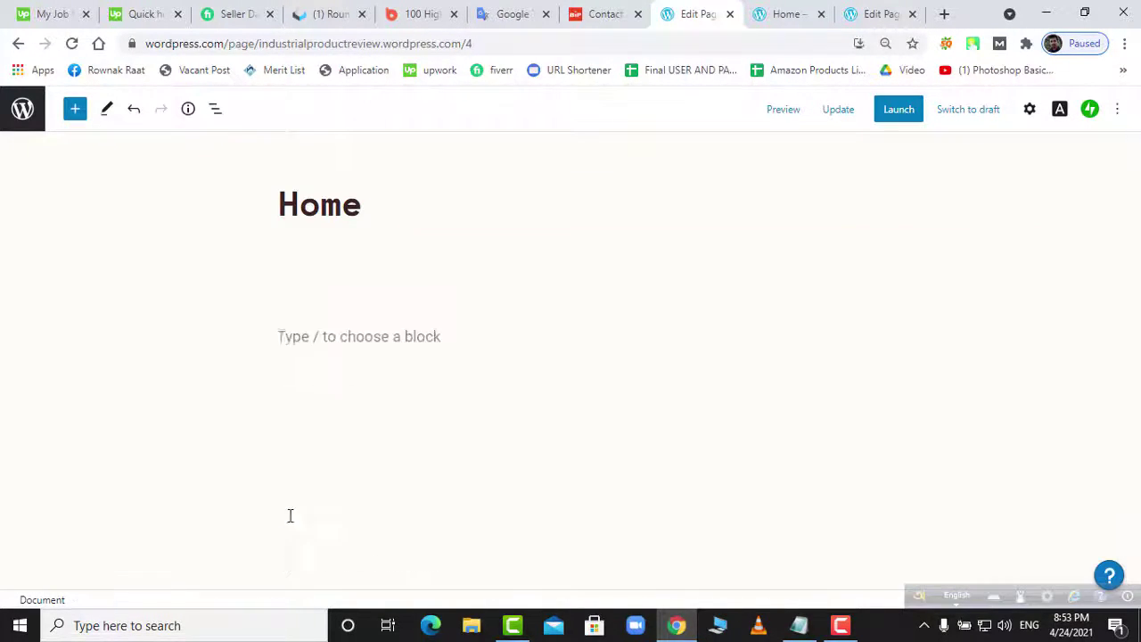
click(371, 289)
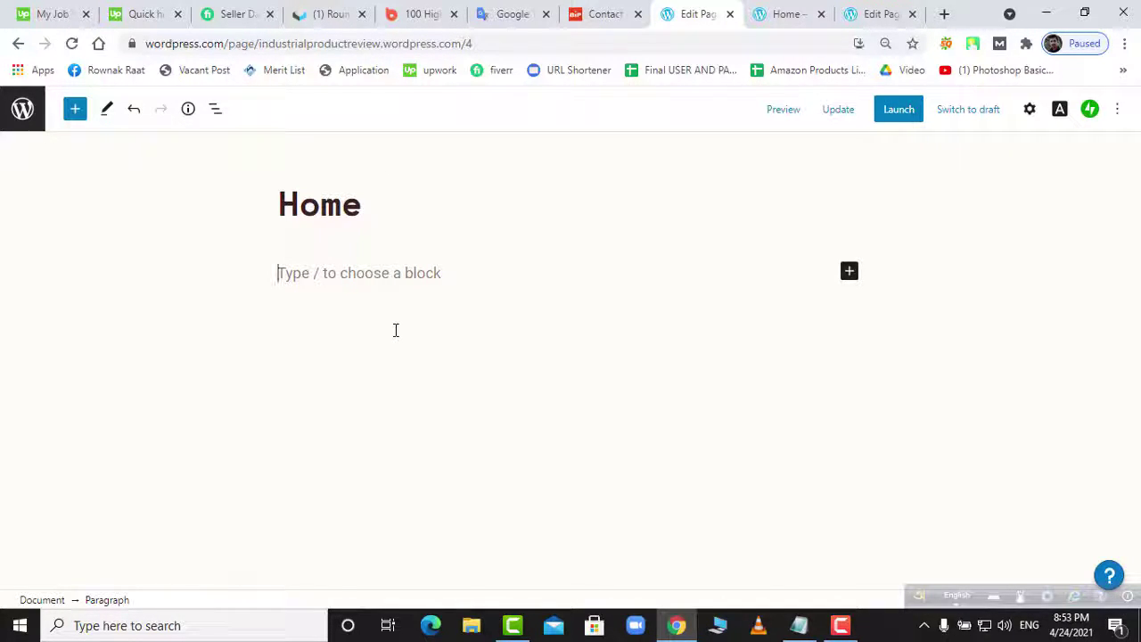
- Update the Home page, then duplicate the Home tab and close one copy
click(836, 111)
click(782, 13)
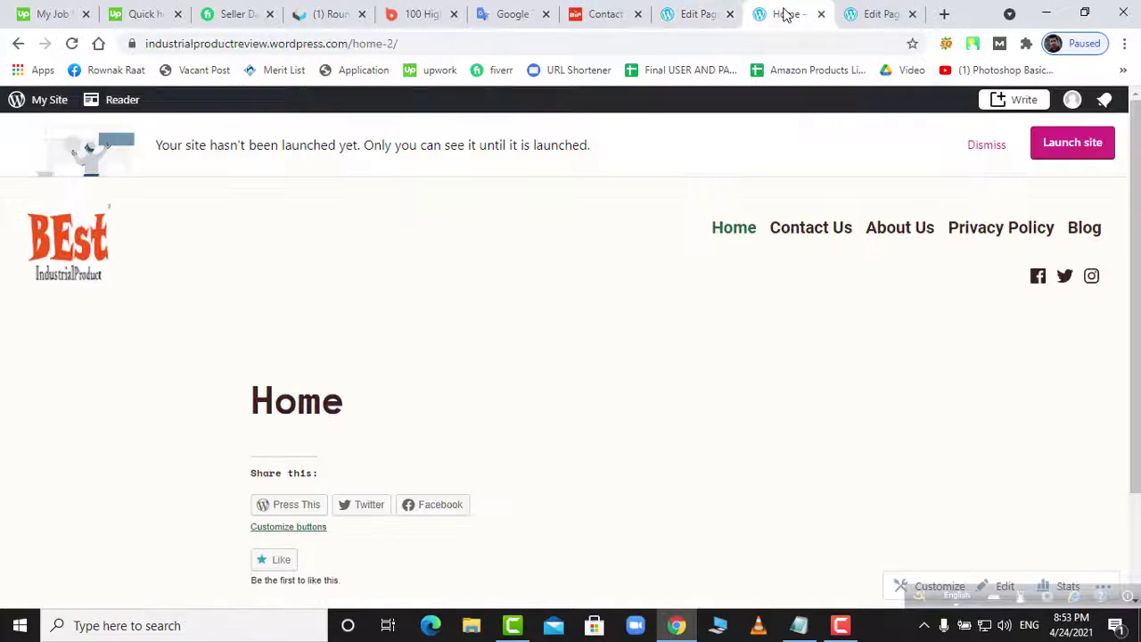
right_click(785, 14)
click(825, 110)
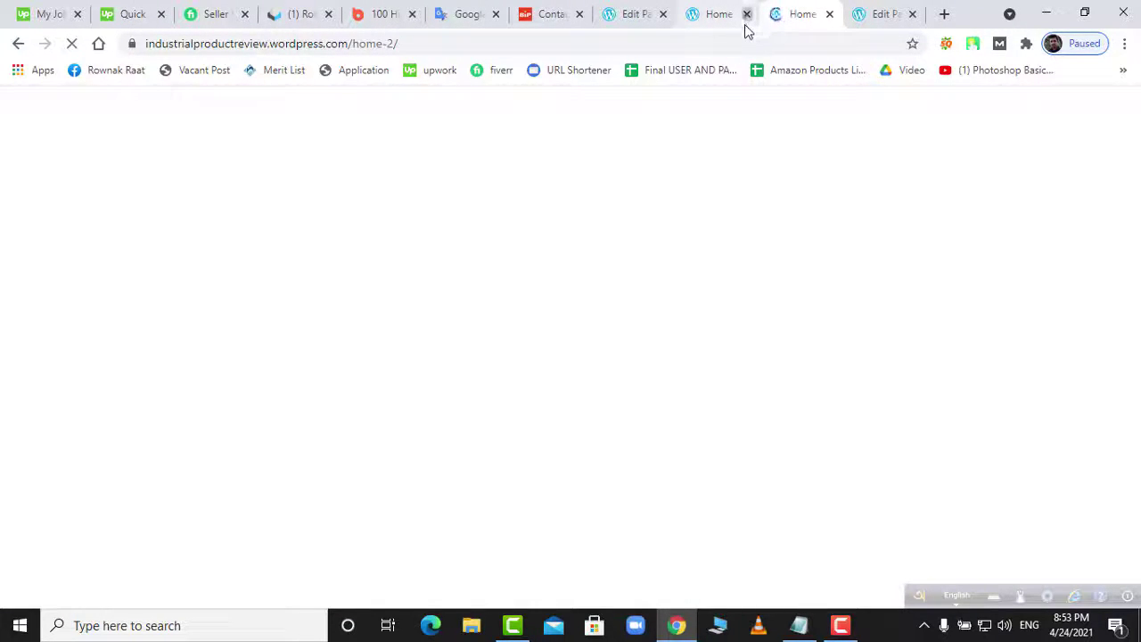
middle_click(782, 19)
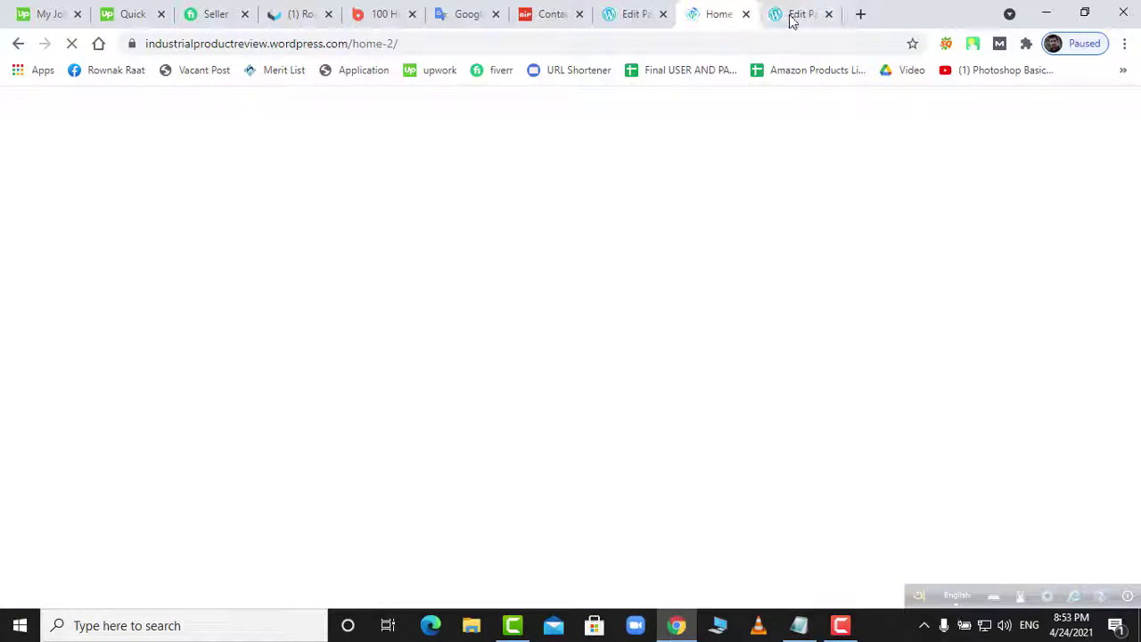
click(788, 20)
click(726, 23)
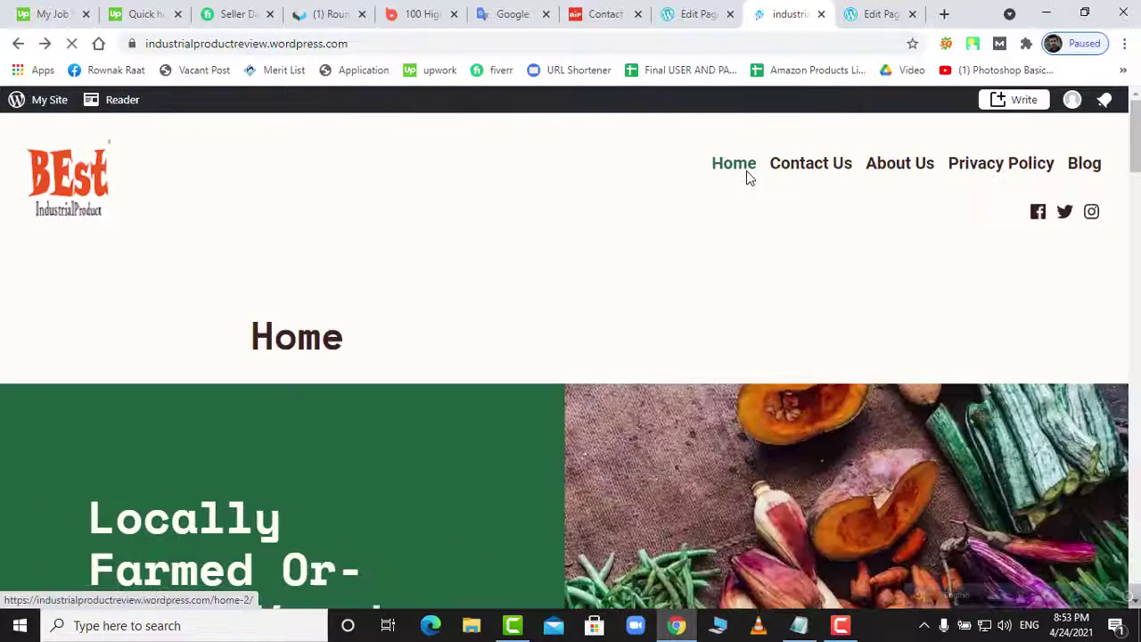
- Scroll through the live site's home page, then close its tab
scroll(707, 237, down, 2)
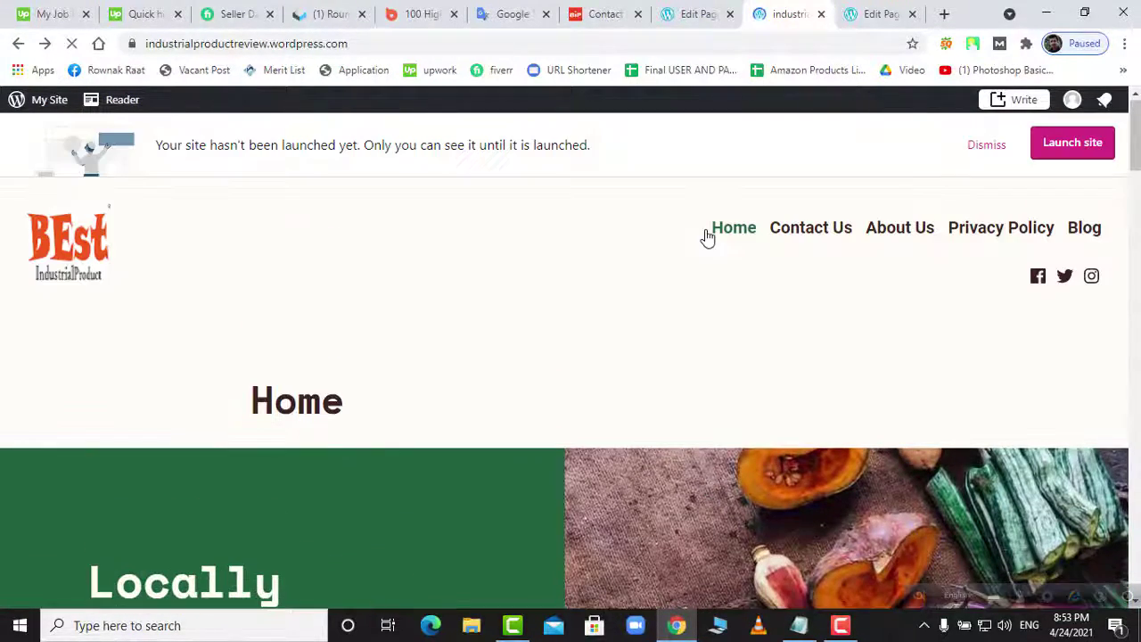
scroll(626, 372, down, 10)
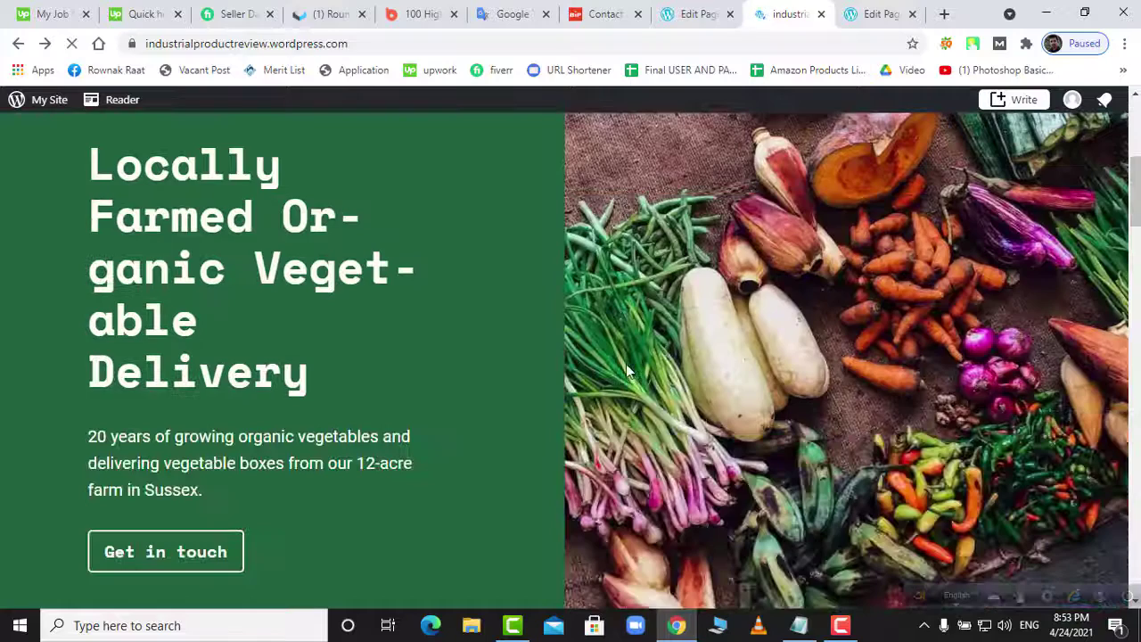
scroll(626, 370, down, 15)
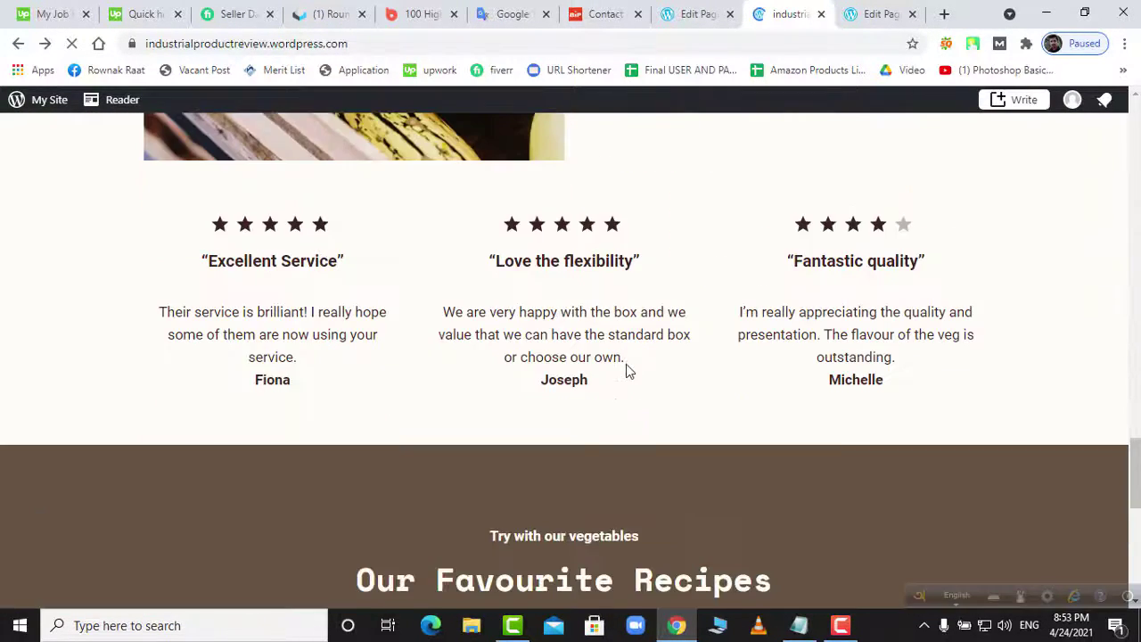
click(821, 15)
- Return to the Home editor and go to the site's list of pages
click(714, 22)
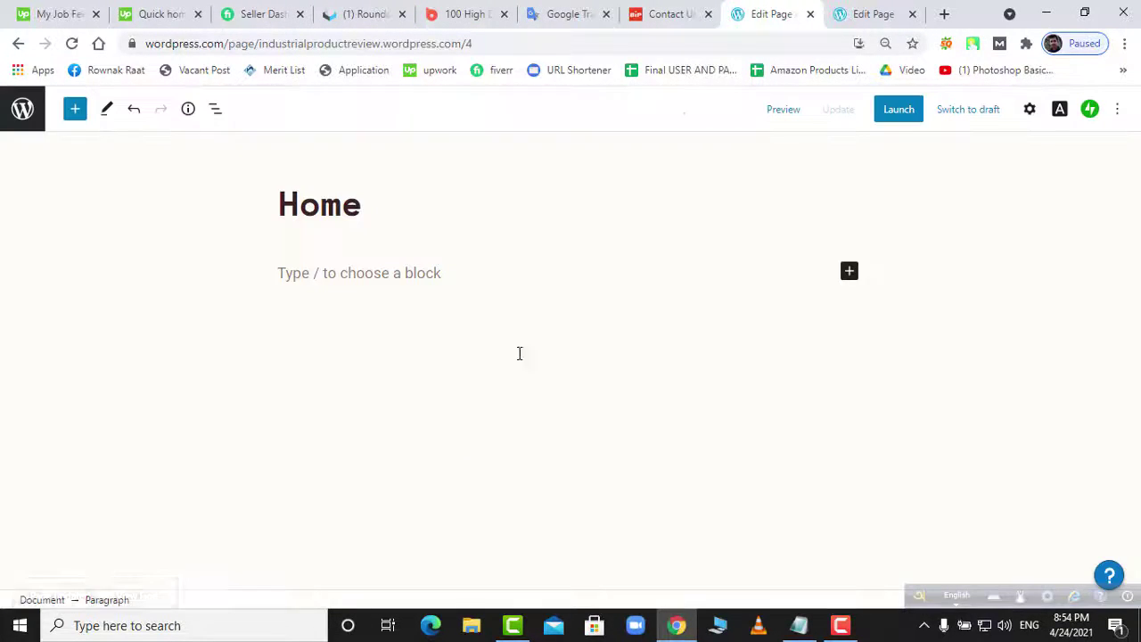
click(22, 123)
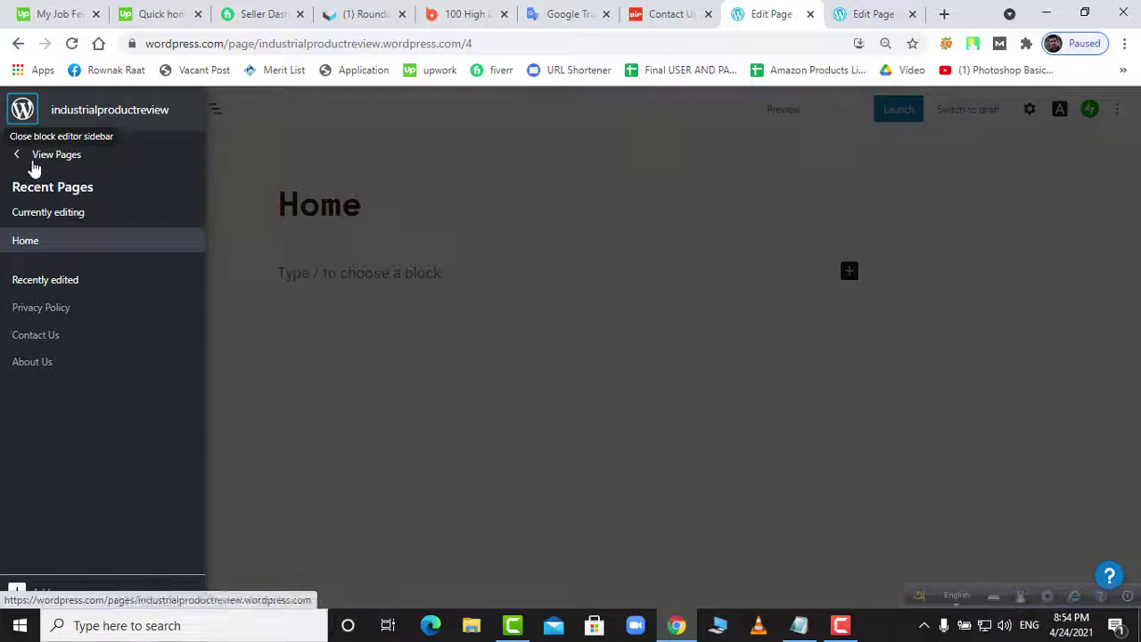
click(57, 157)
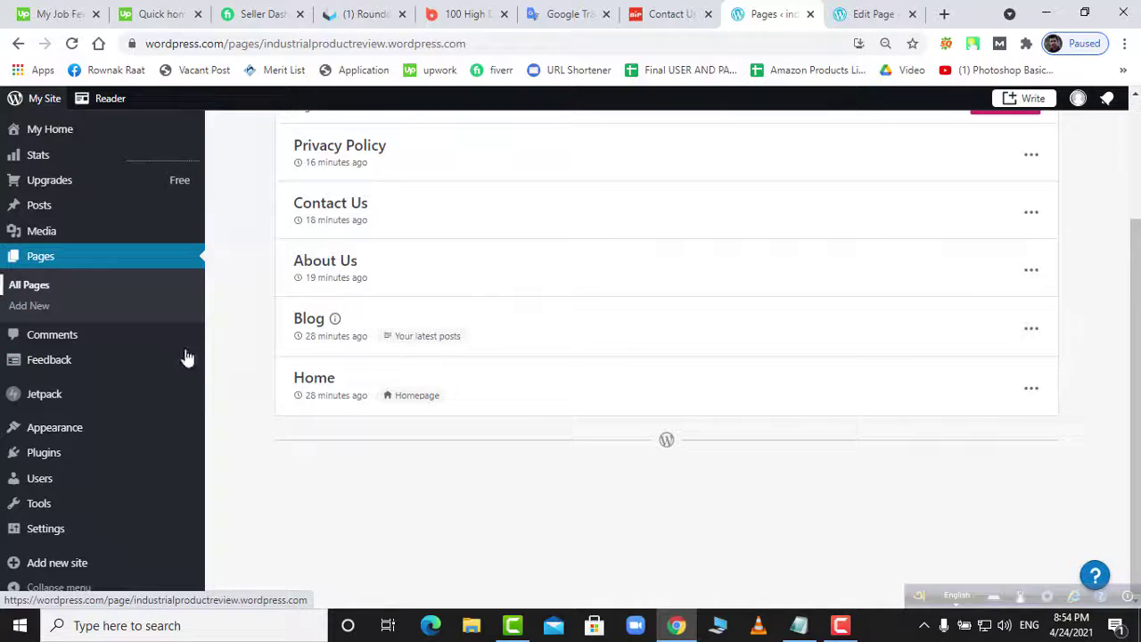
scroll(400, 434, up, 2)
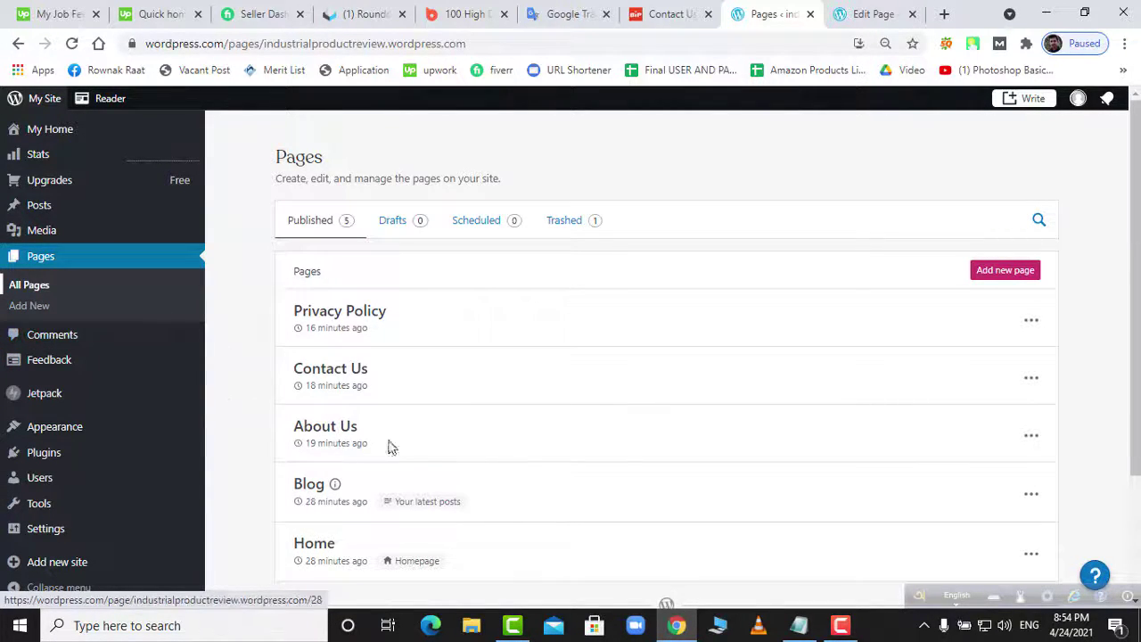
scroll(458, 474, down, 2)
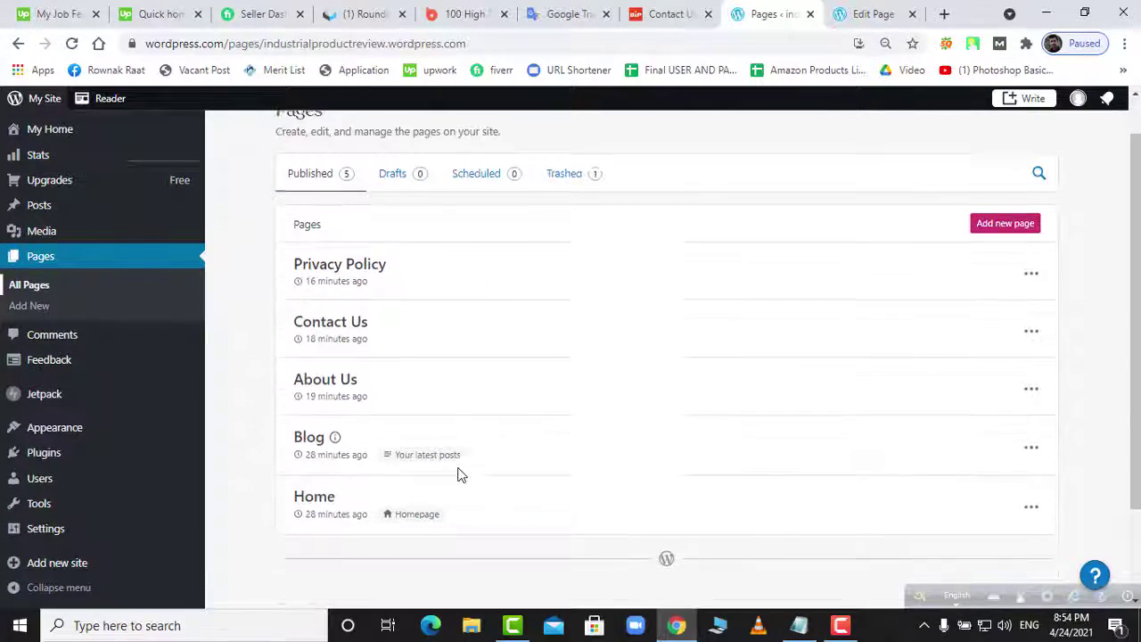
- Copy the Home page's link and open Home in the editor
click(1034, 391)
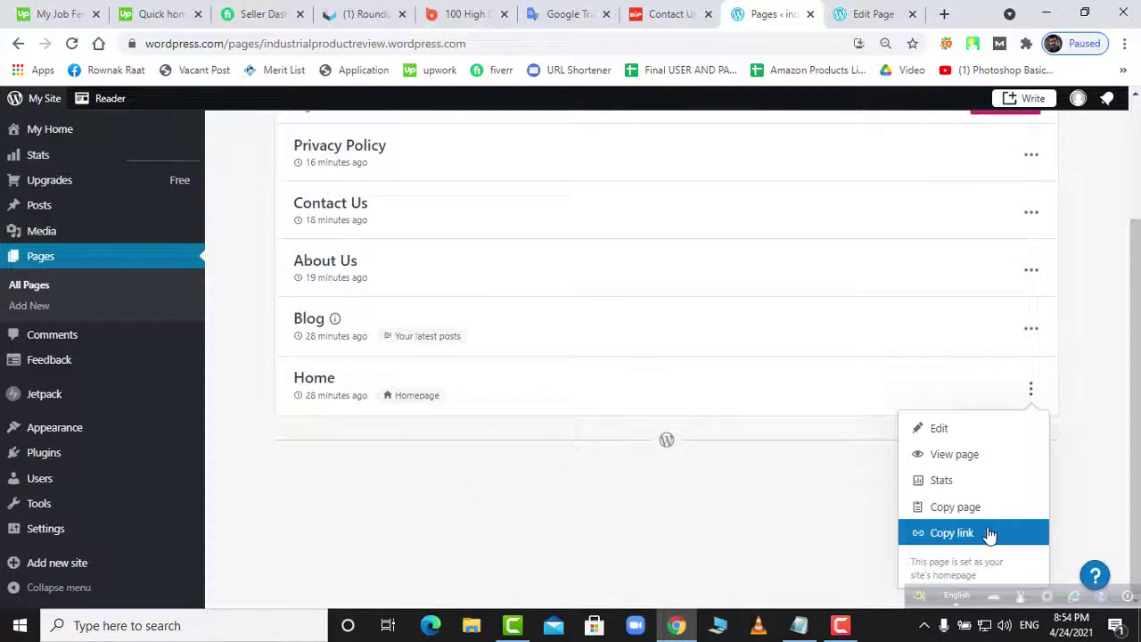
click(964, 540)
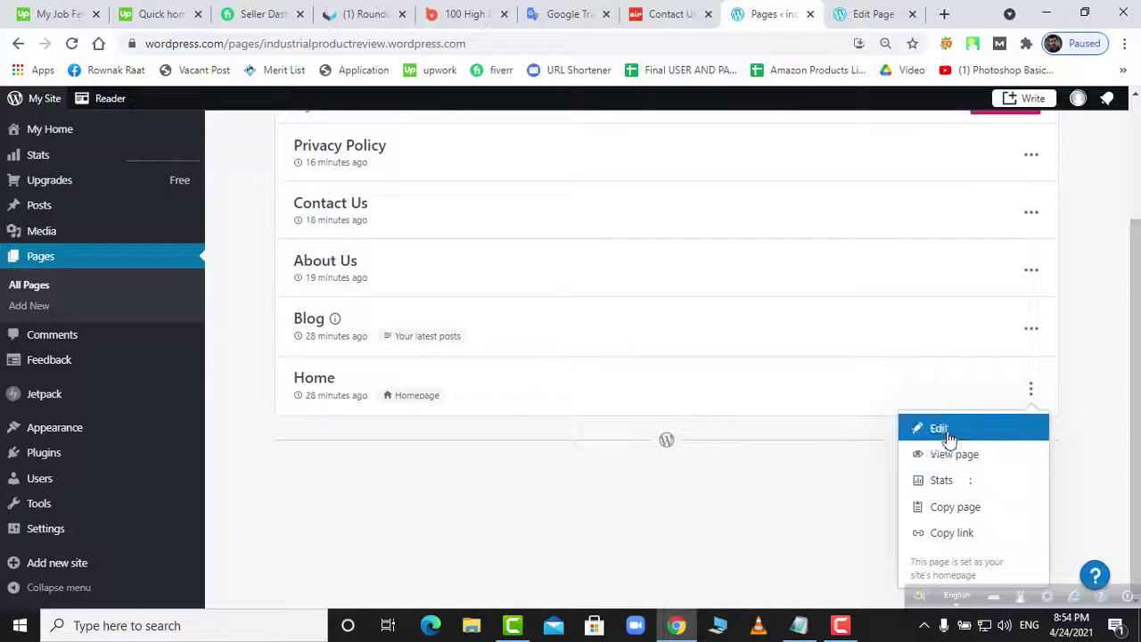
click(409, 398)
click(351, 397)
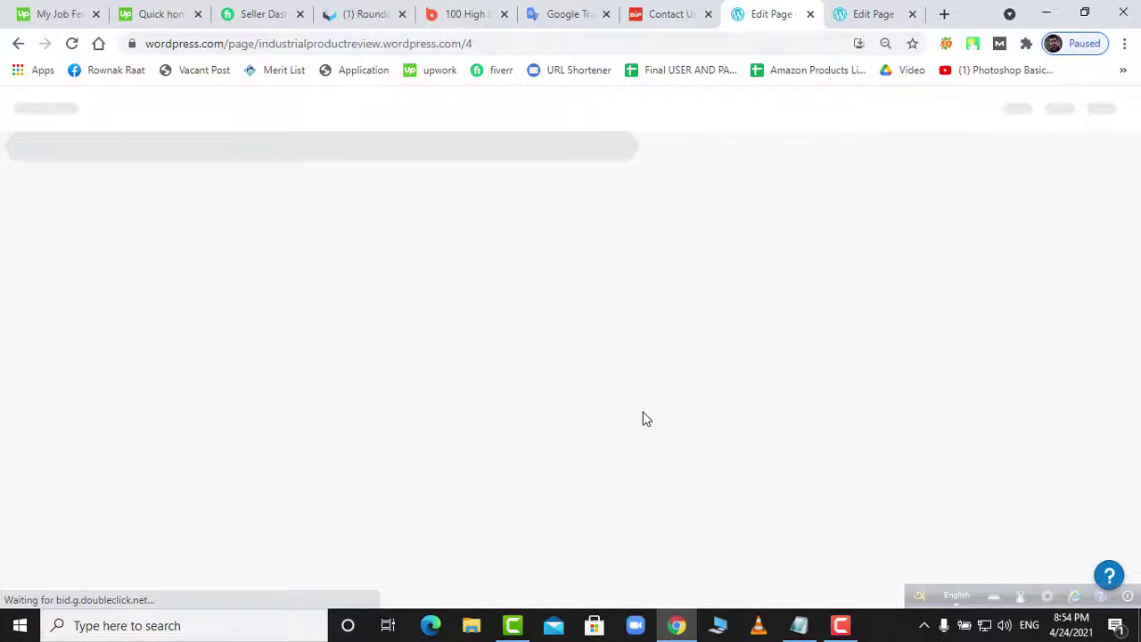
- Load industrialproductreview.wordpress.com in a new tab using the site address from the editor URL
click(864, 17)
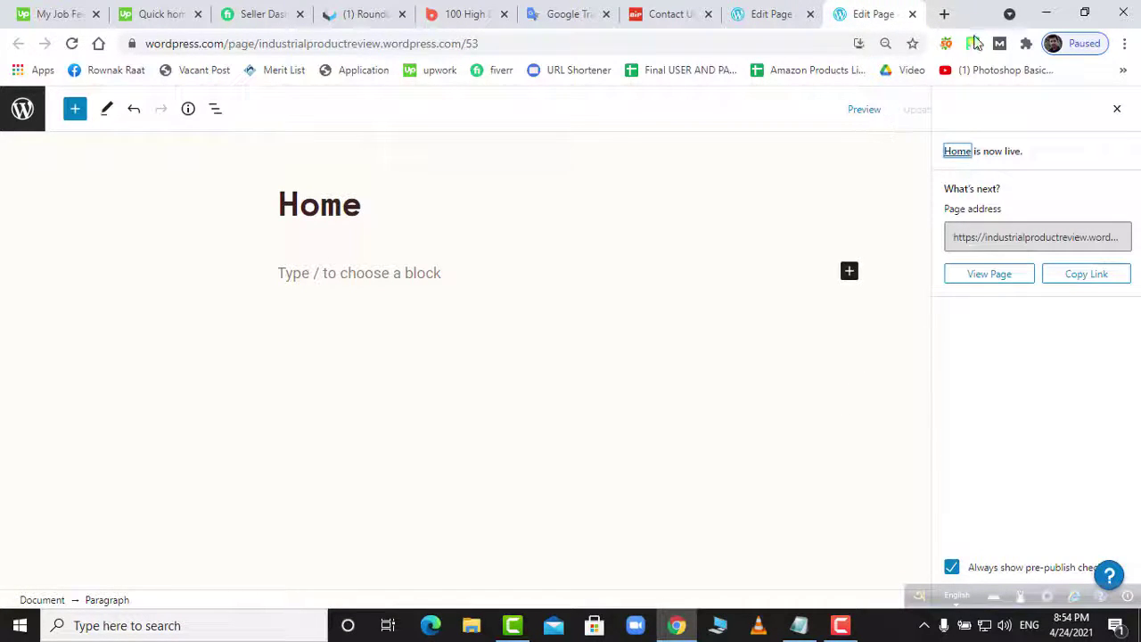
click(783, 16)
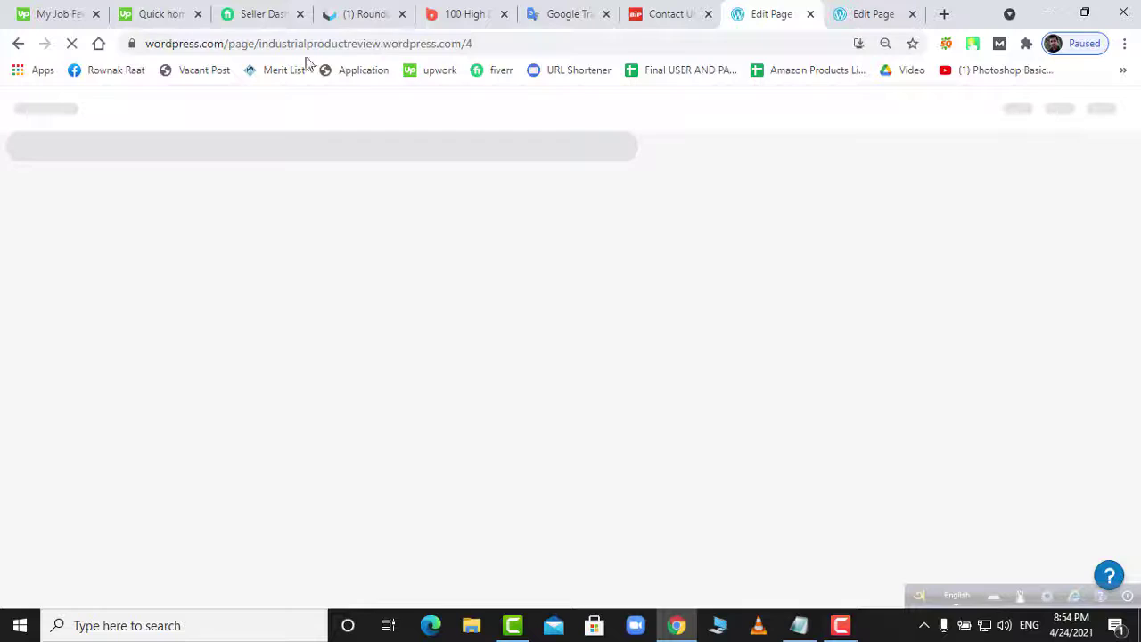
drag(255, 44, 463, 49)
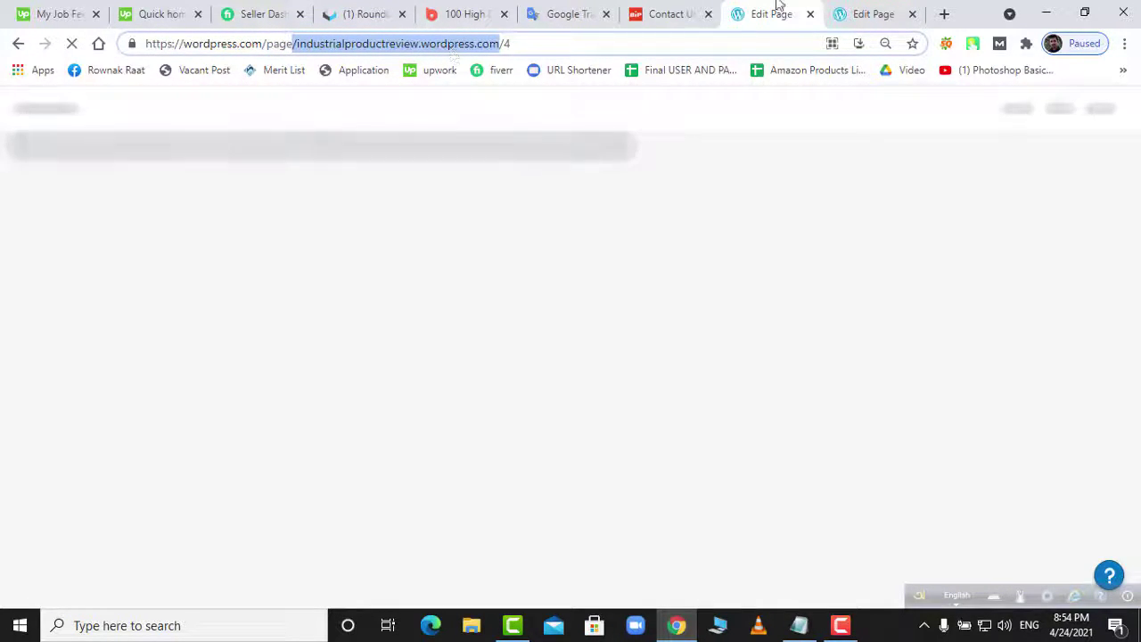
click(945, 14)
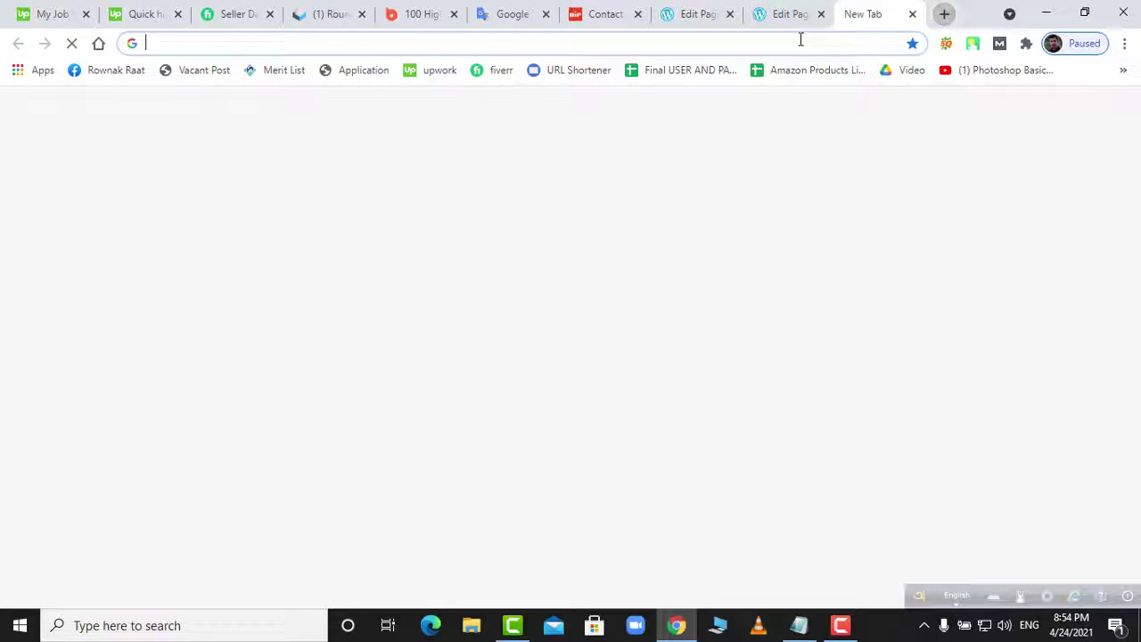
click(800, 39)
key(ctrl+v)
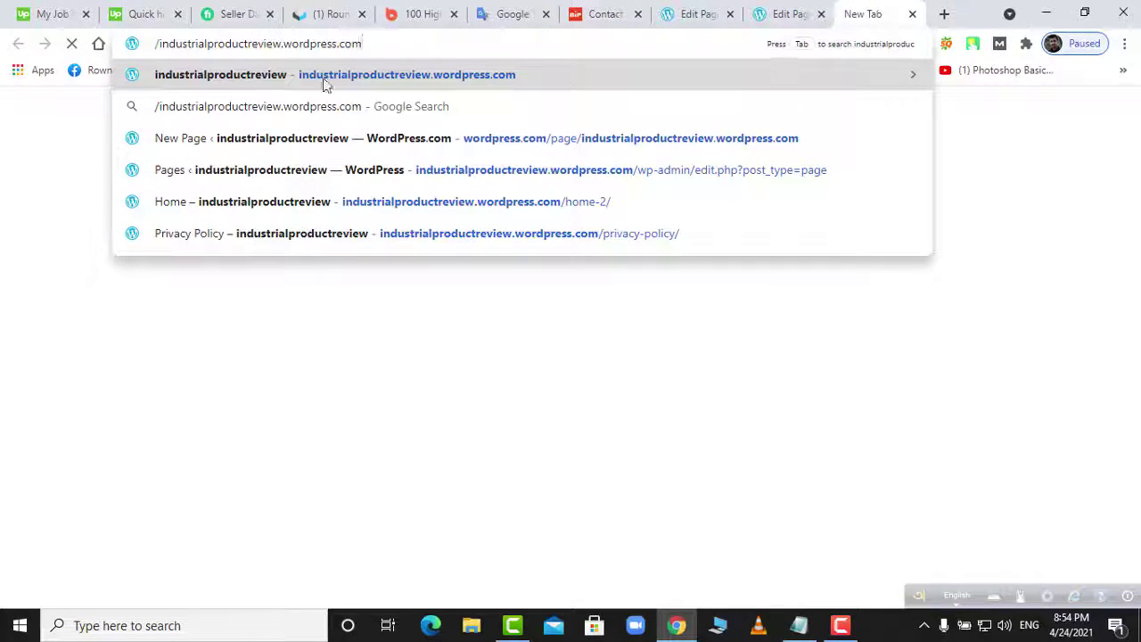
key(Delete)
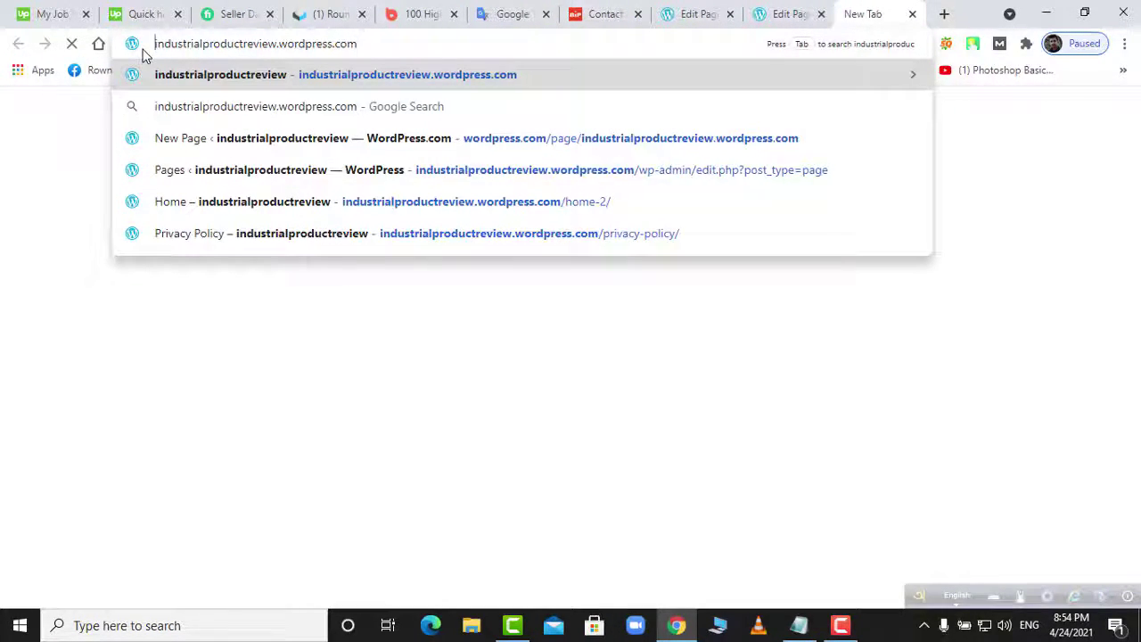
key(Return)
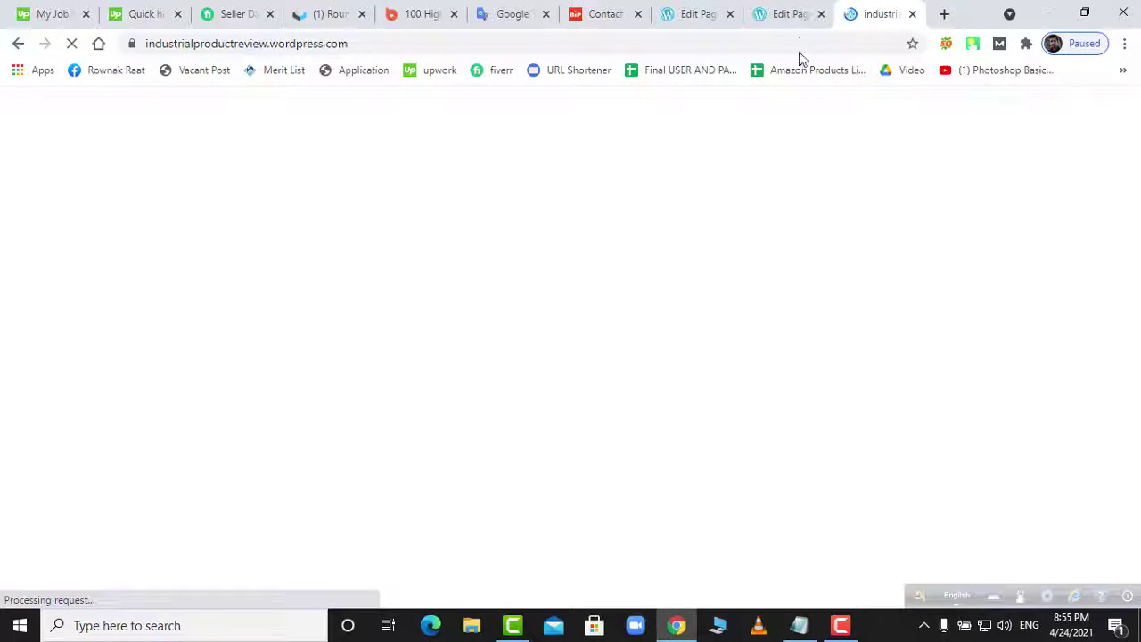
- View the published Home page on the live site and close the extra page tab with Ctrl+W
click(790, 21)
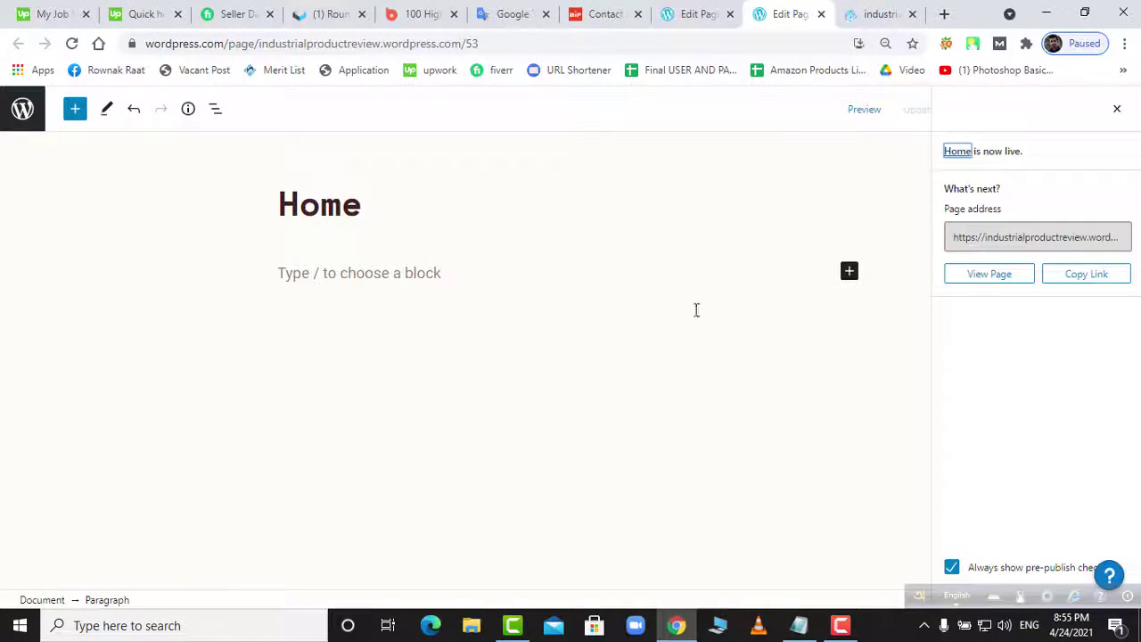
click(981, 276)
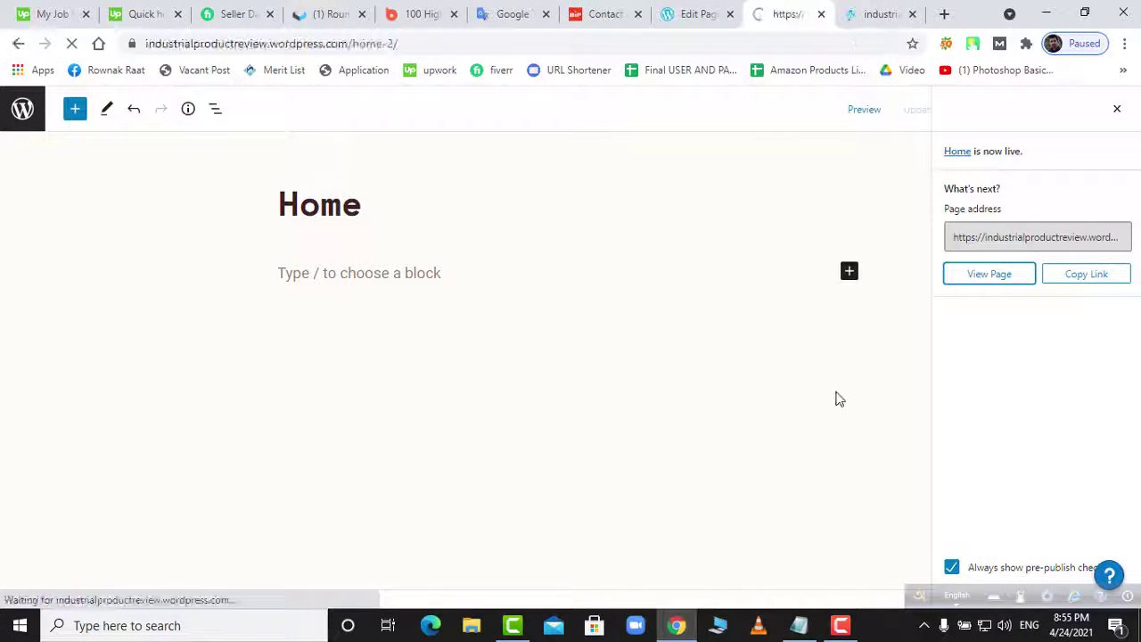
click(867, 16)
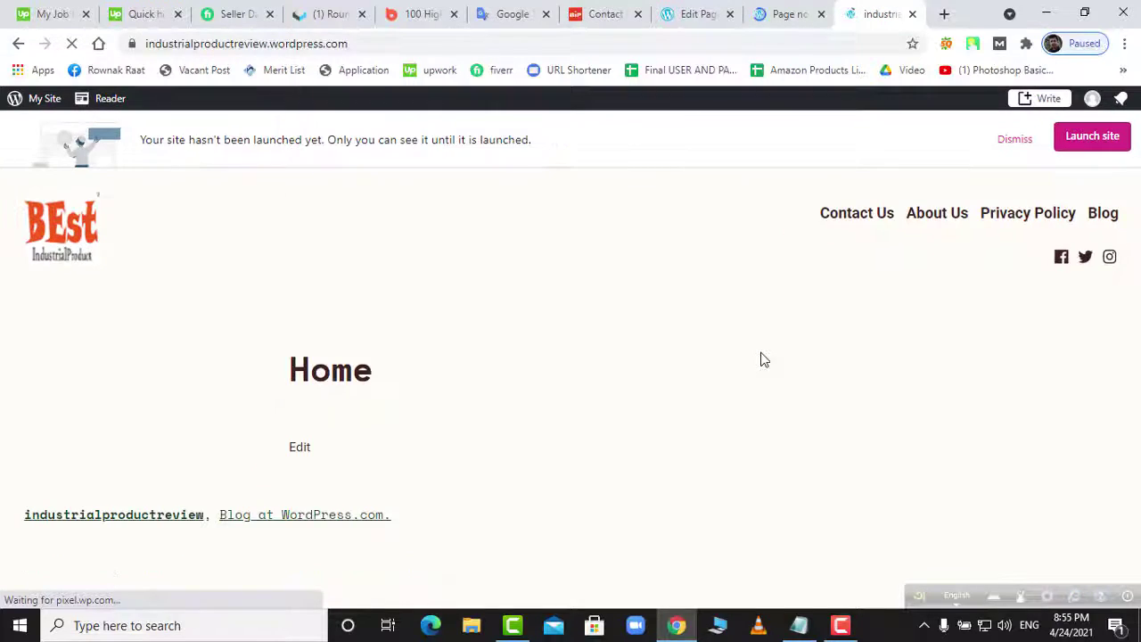
click(790, 15)
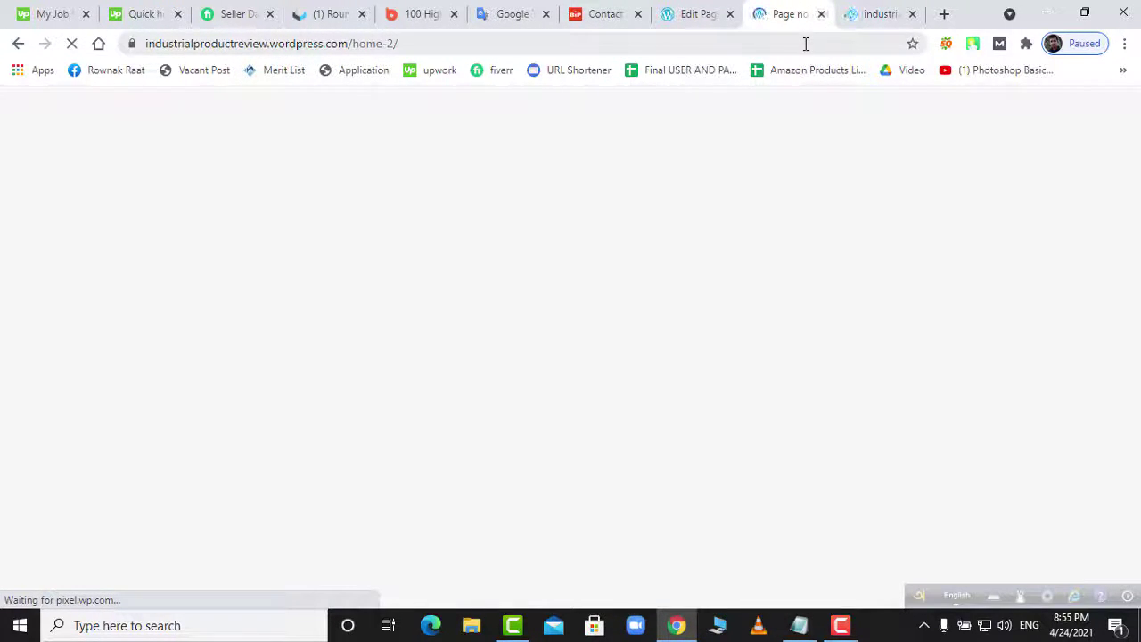
key(ctrl+w)
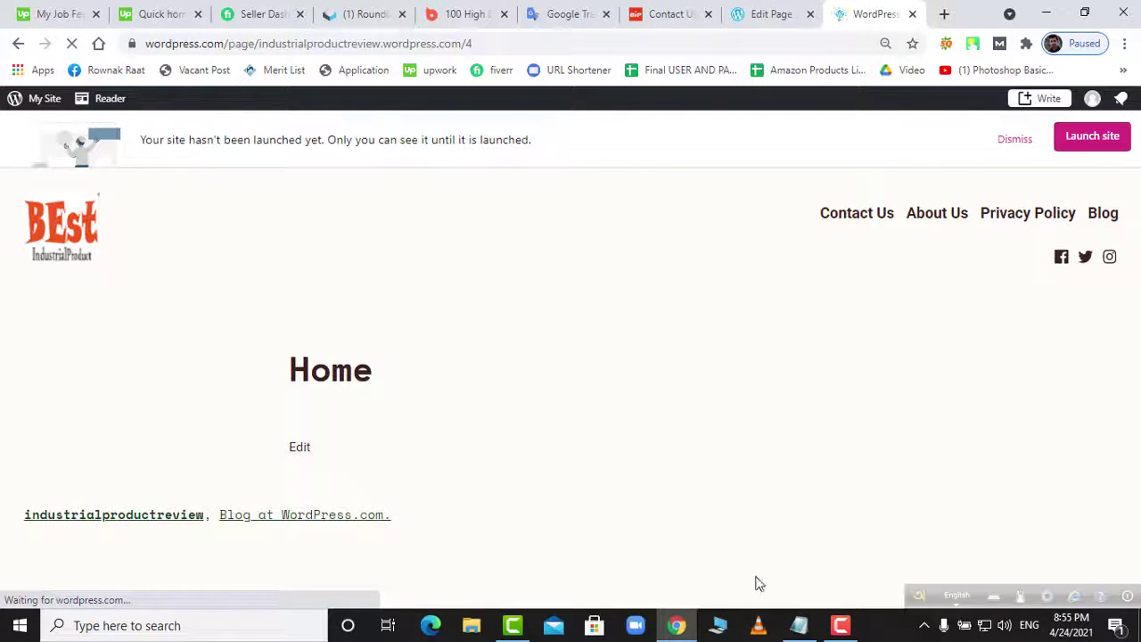
- Review the web2.txt backlink notes in Notepad, minimize it, and return to the Contact Us page
click(799, 625)
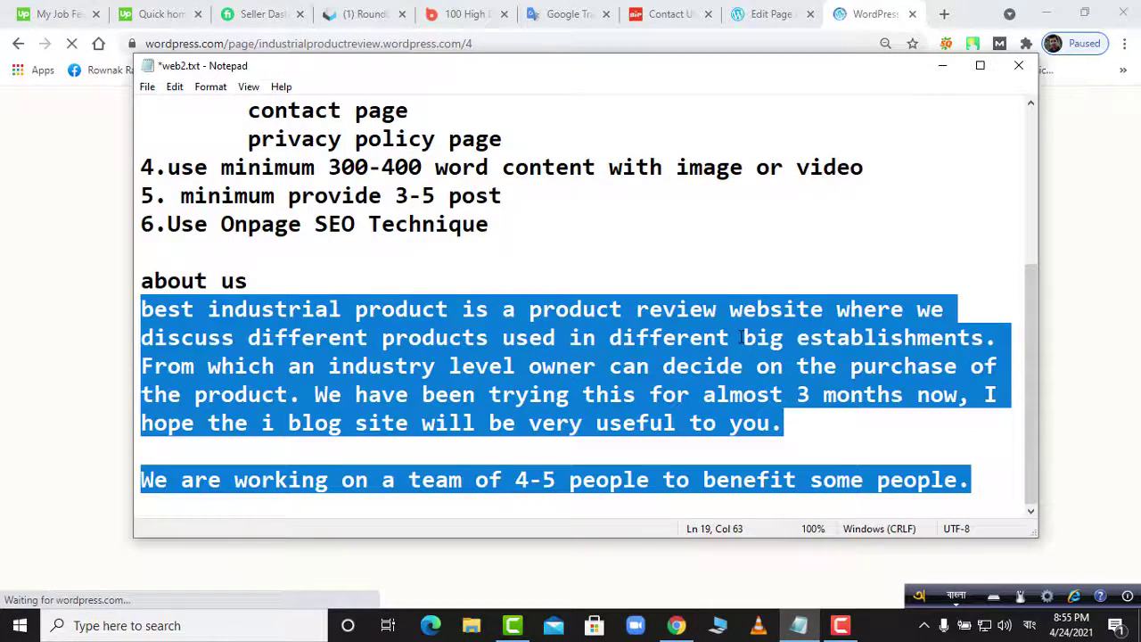
scroll(731, 336, up, 1)
scroll(542, 356, up, 1)
scroll(484, 364, down, 2)
scroll(484, 363, up, 3)
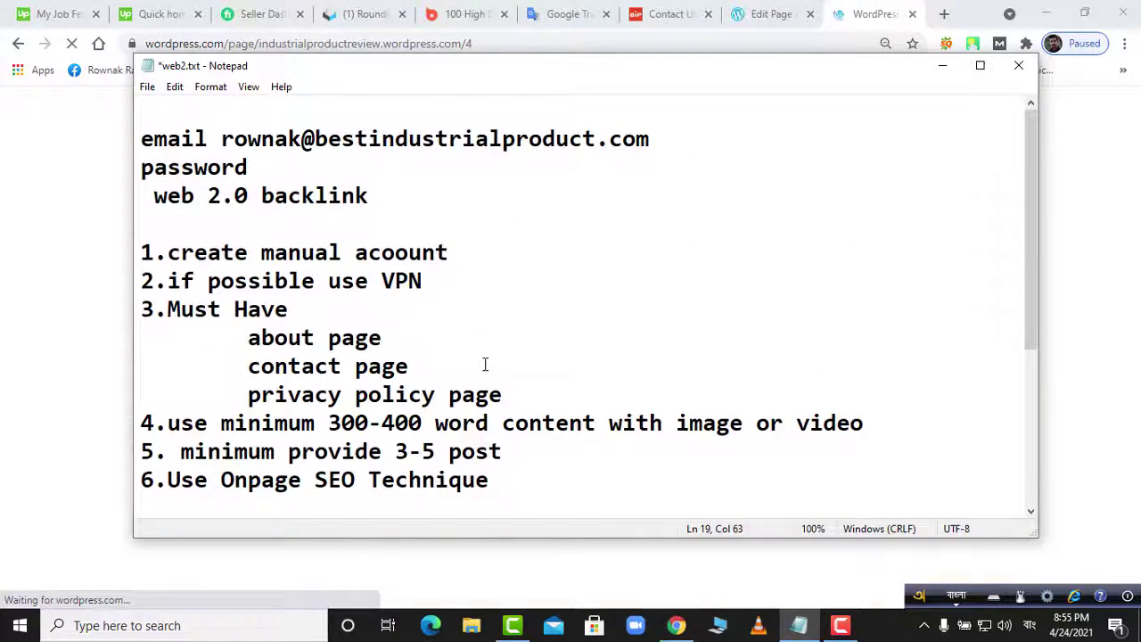
click(942, 67)
click(664, 13)
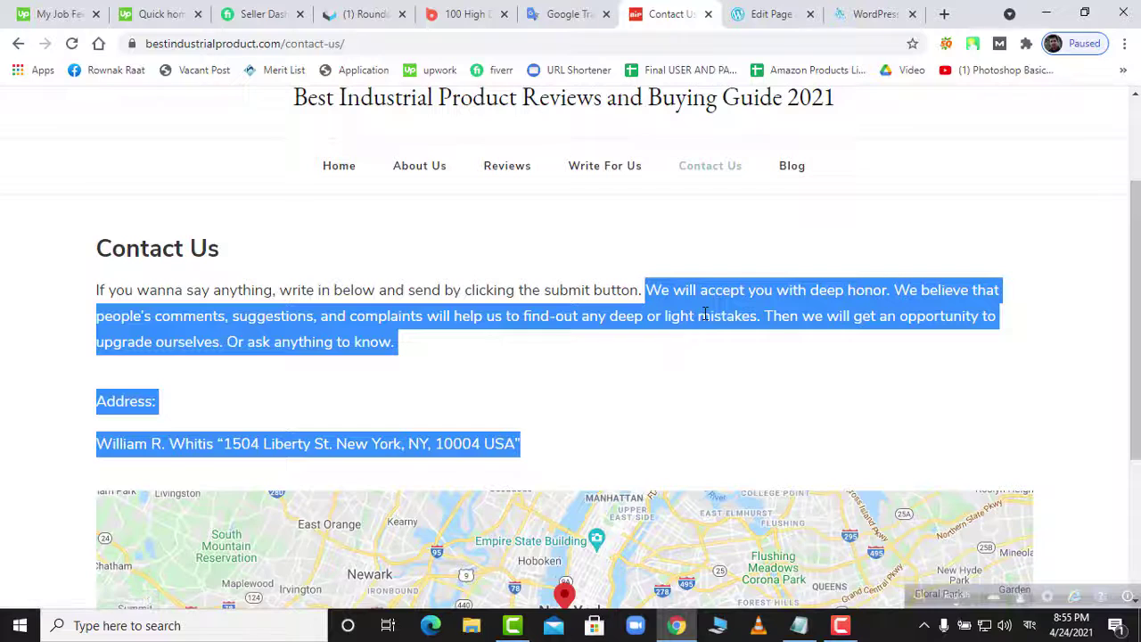
- Go to the bestindustrialproduct.com home page and find the drill article's READ MORE link
scroll(700, 321, up, 2)
click(339, 323)
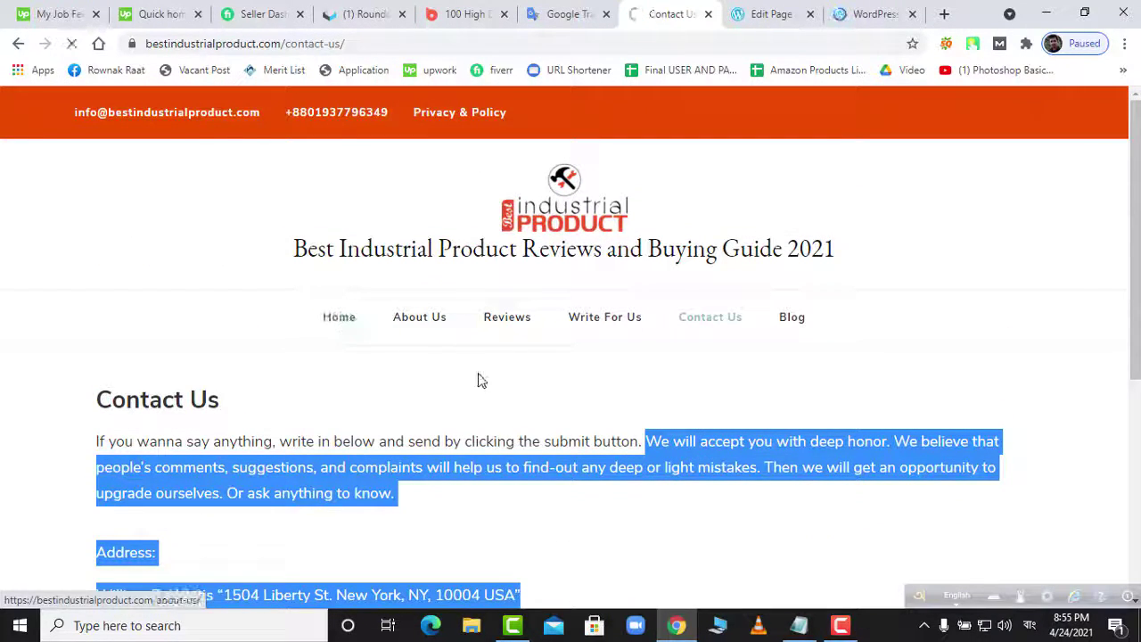
scroll(562, 365, down, 5)
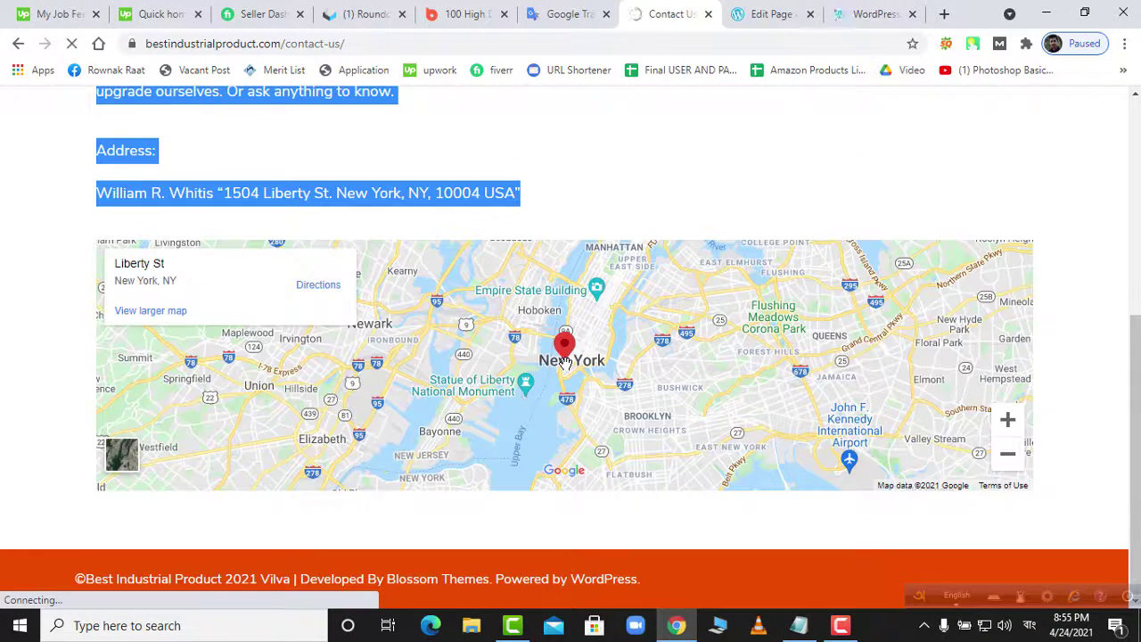
scroll(568, 372, up, 5)
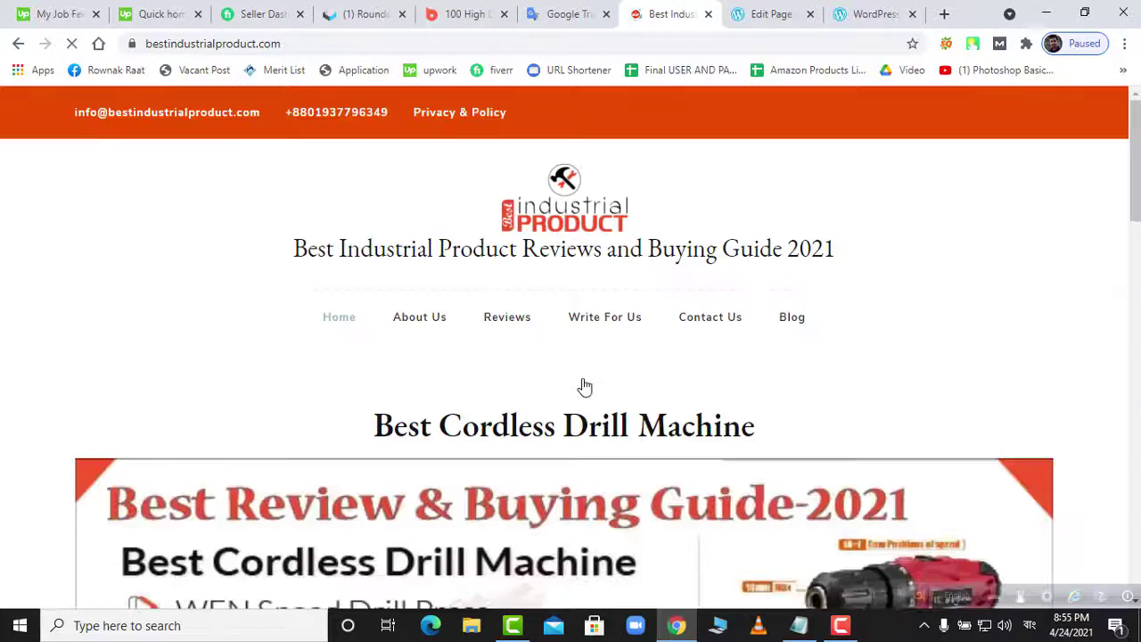
scroll(584, 386, down, 6)
scroll(584, 386, up, 2)
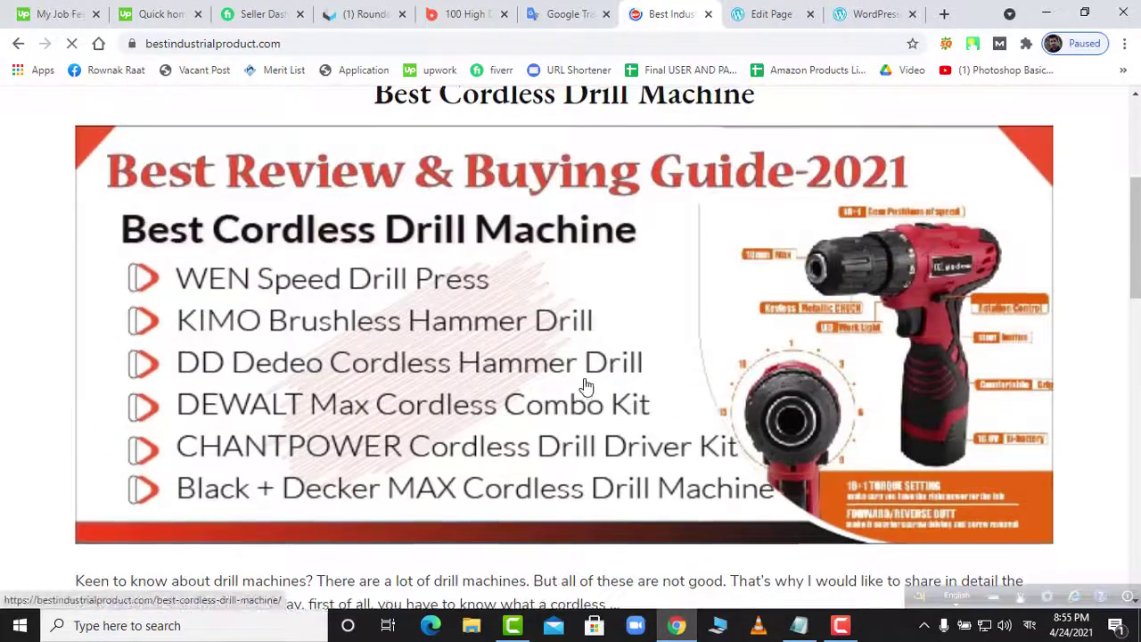
scroll(585, 383, up, 4)
scroll(588, 401, down, 4)
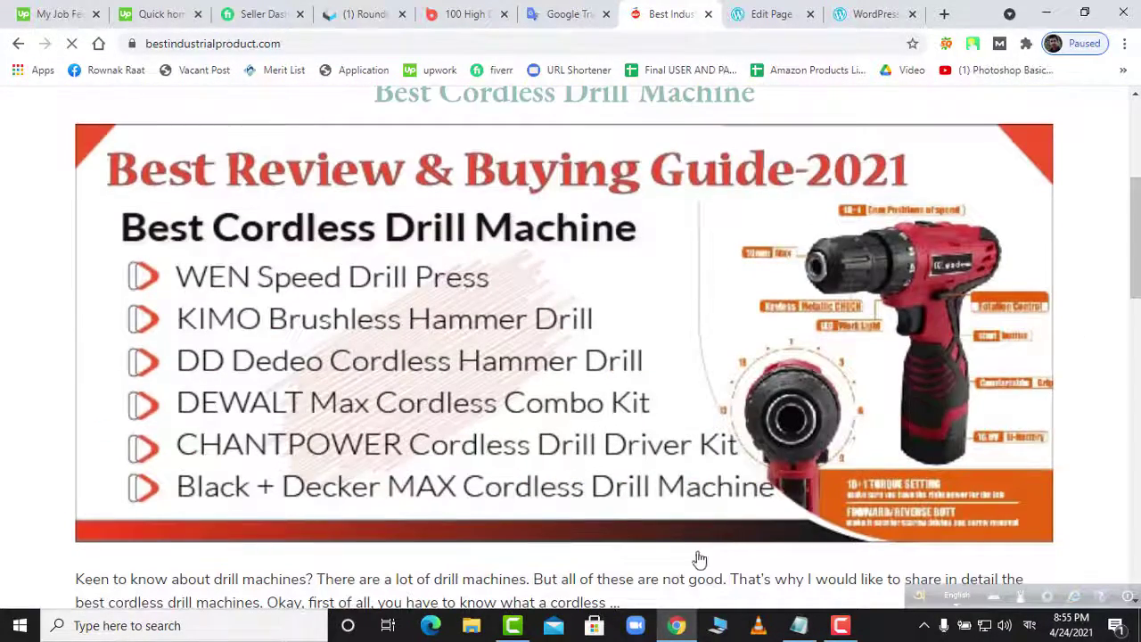
scroll(699, 558, down, 4)
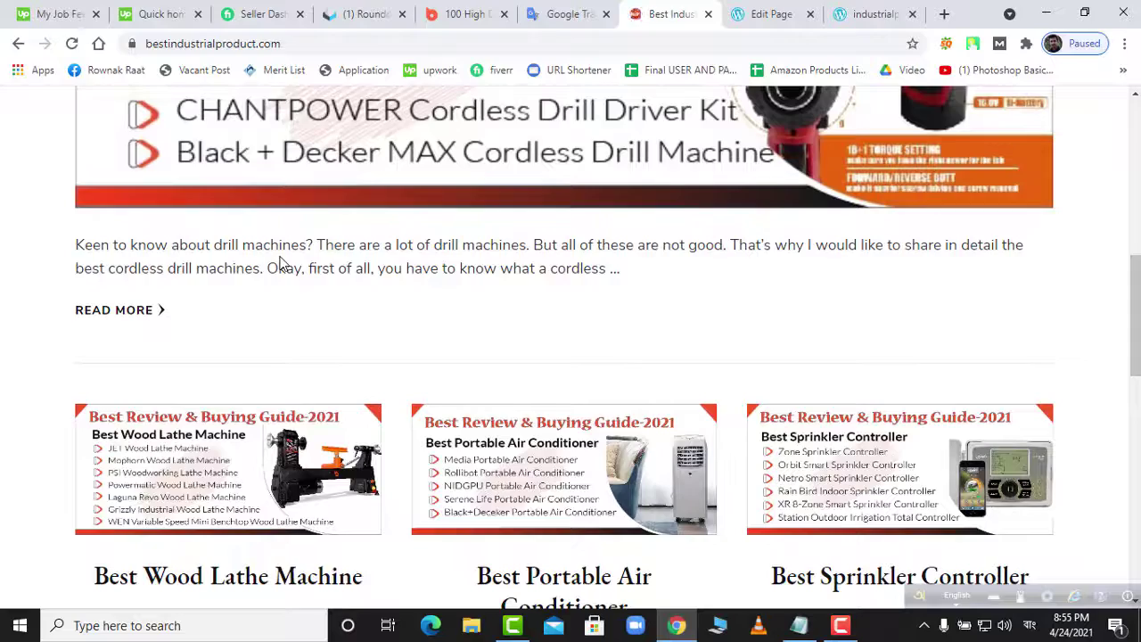
scroll(377, 262, up, 6)
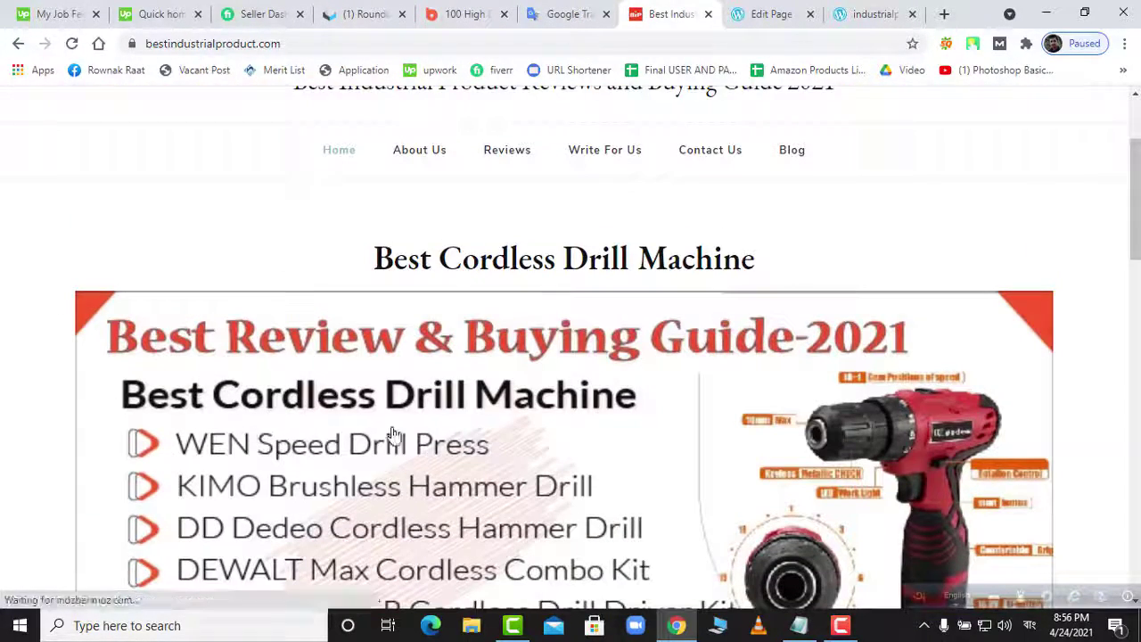
scroll(509, 416, down, 5)
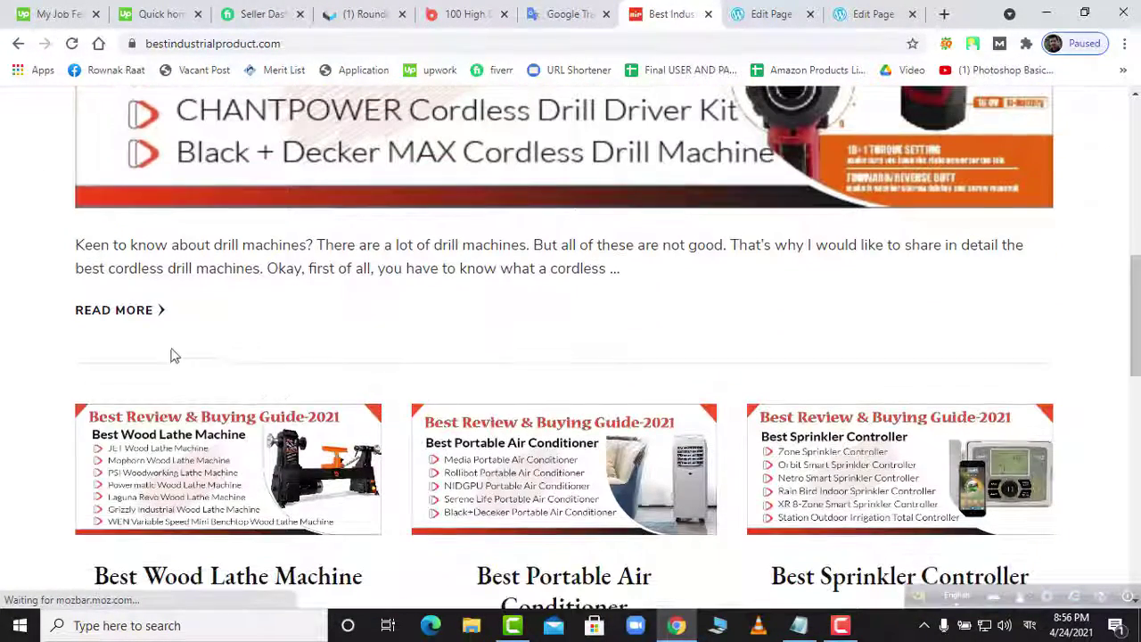
- Open the Best Cordless Drill Machine article in a new tab, then return to the Edit Page tab
right_click(159, 314)
click(332, 325)
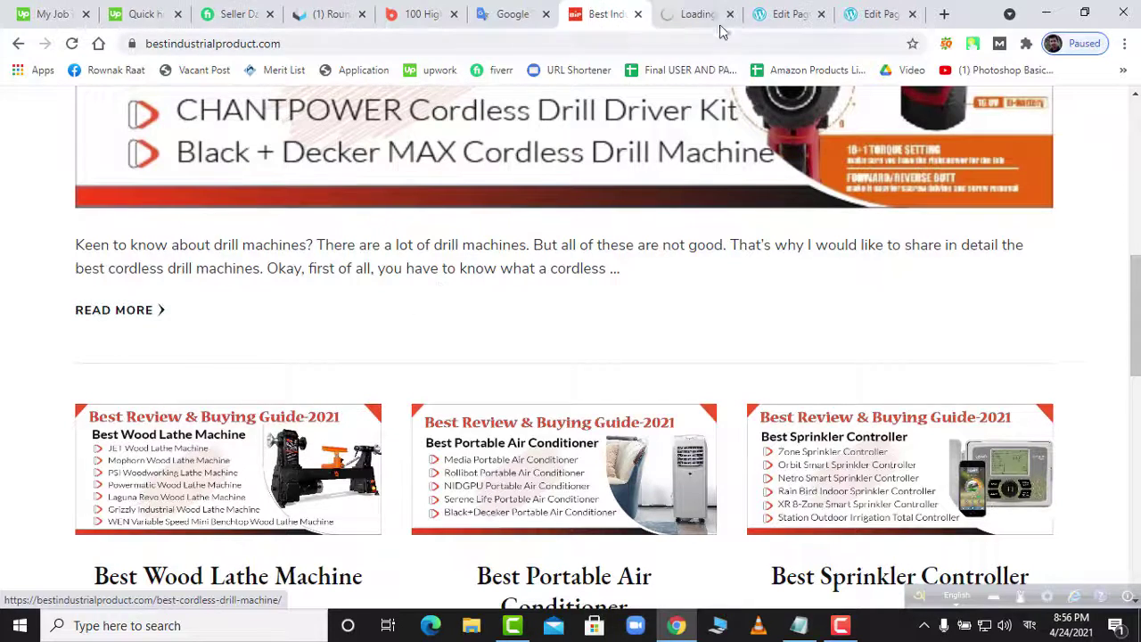
click(718, 16)
click(862, 20)
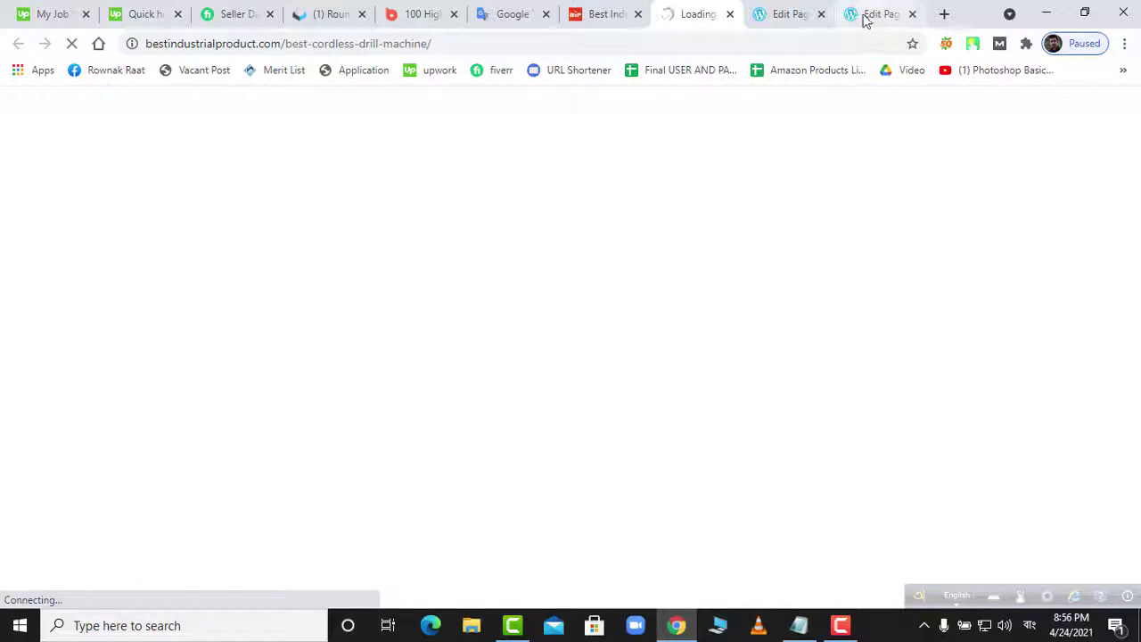
- Remove the stray Bengali characters and switch the input language to English (United States)
click(788, 18)
click(865, 22)
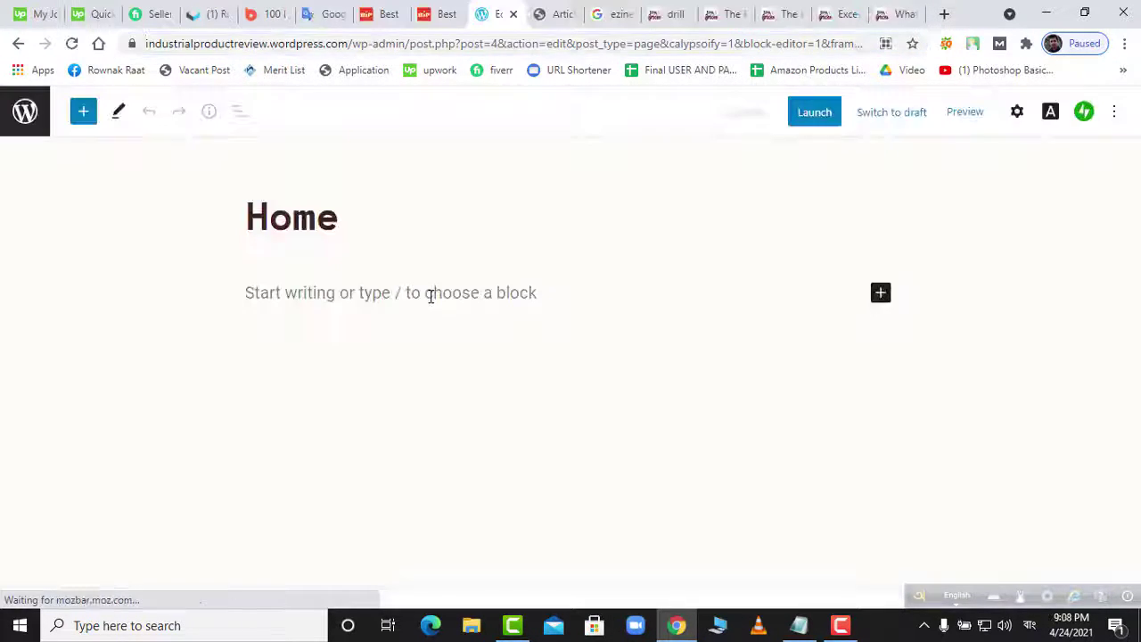
click(431, 294)
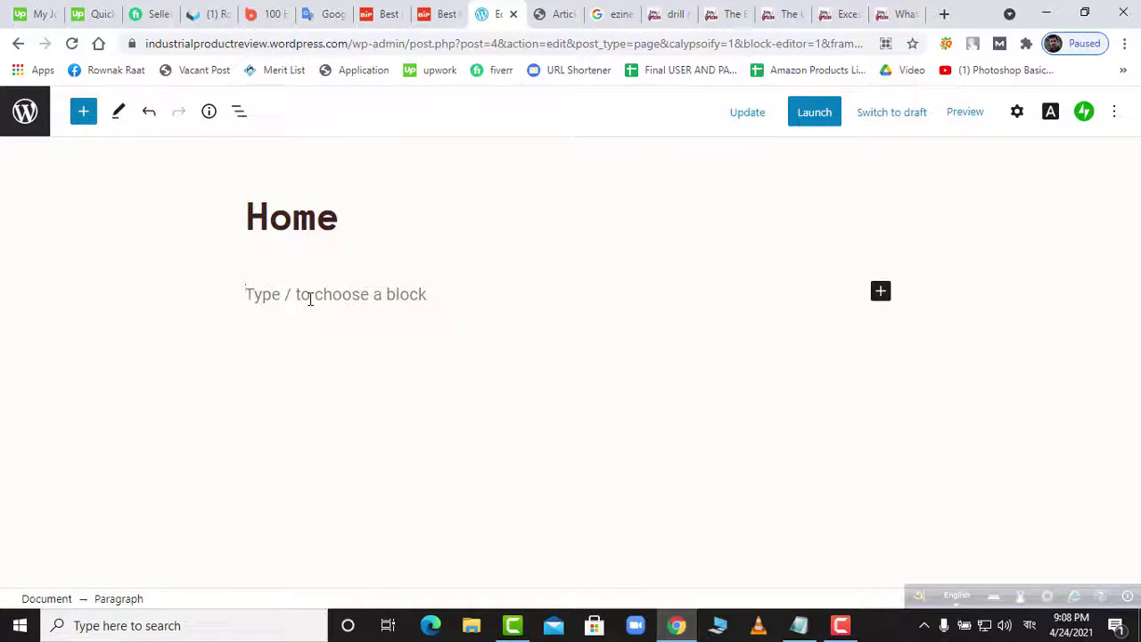
text(ঐপো)
key(BackSpace)
key(BackSpace)
key(BackSpace)
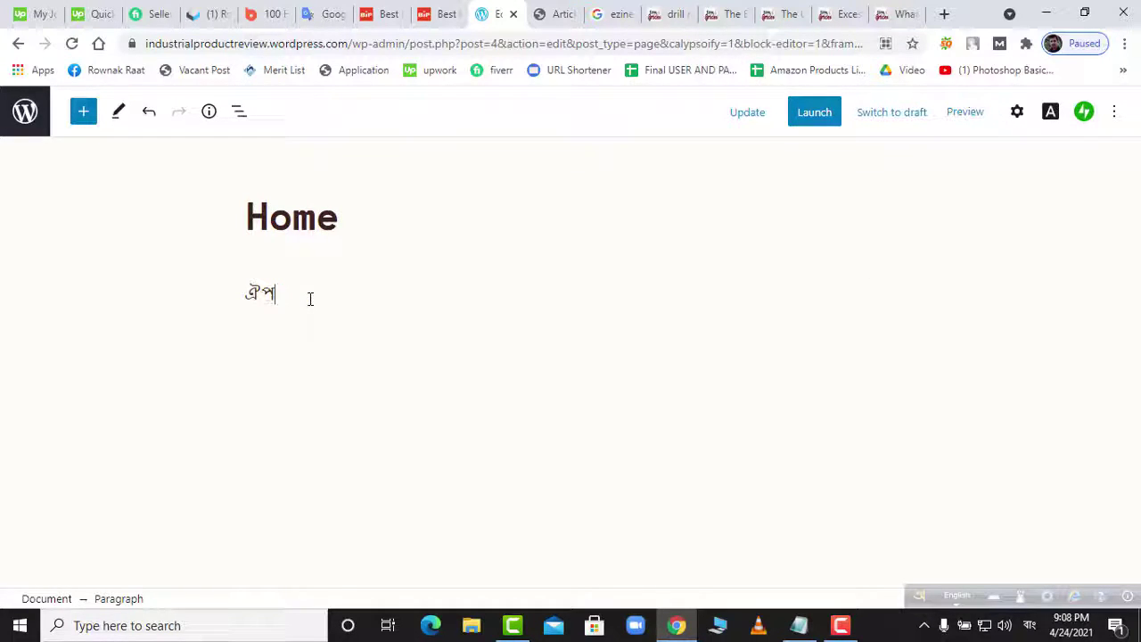
key(F12)
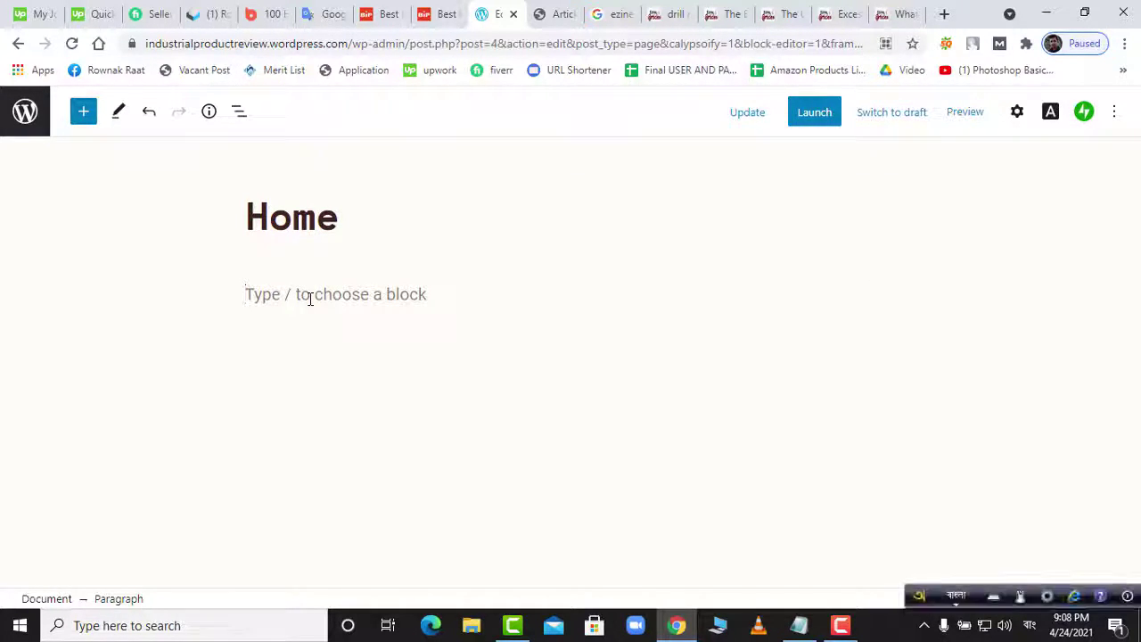
key(F12)
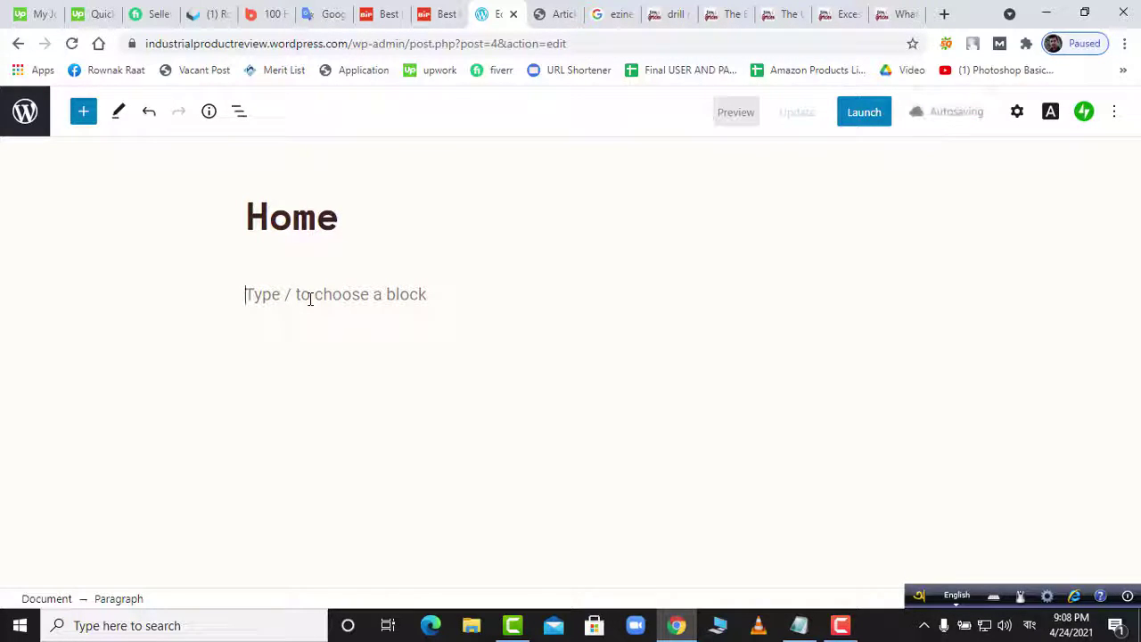
click(1030, 625)
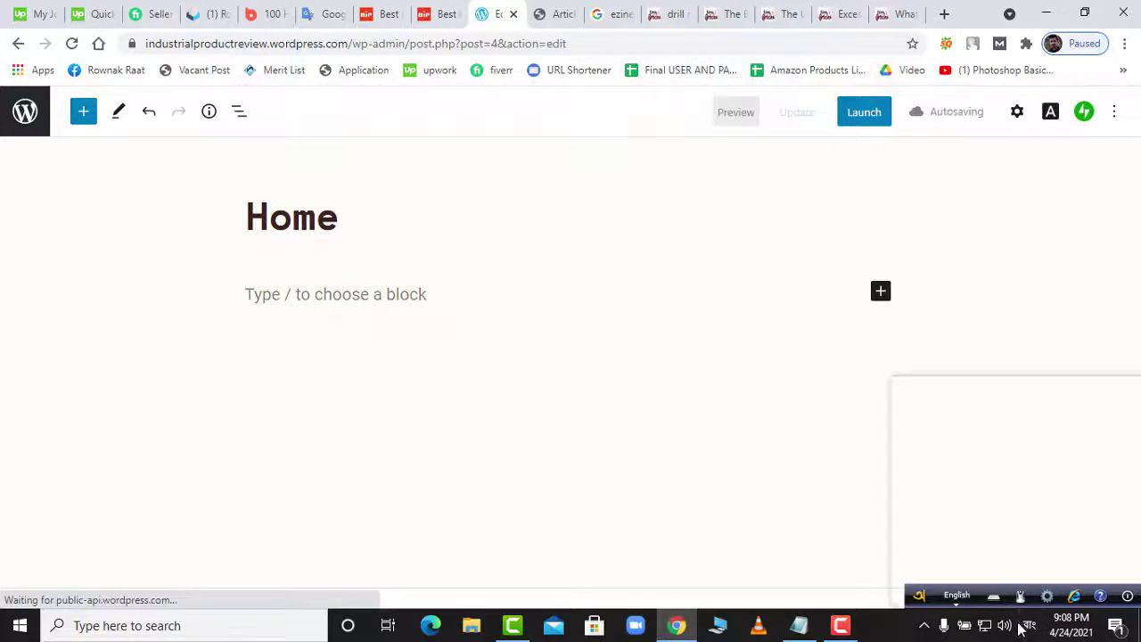
click(946, 392)
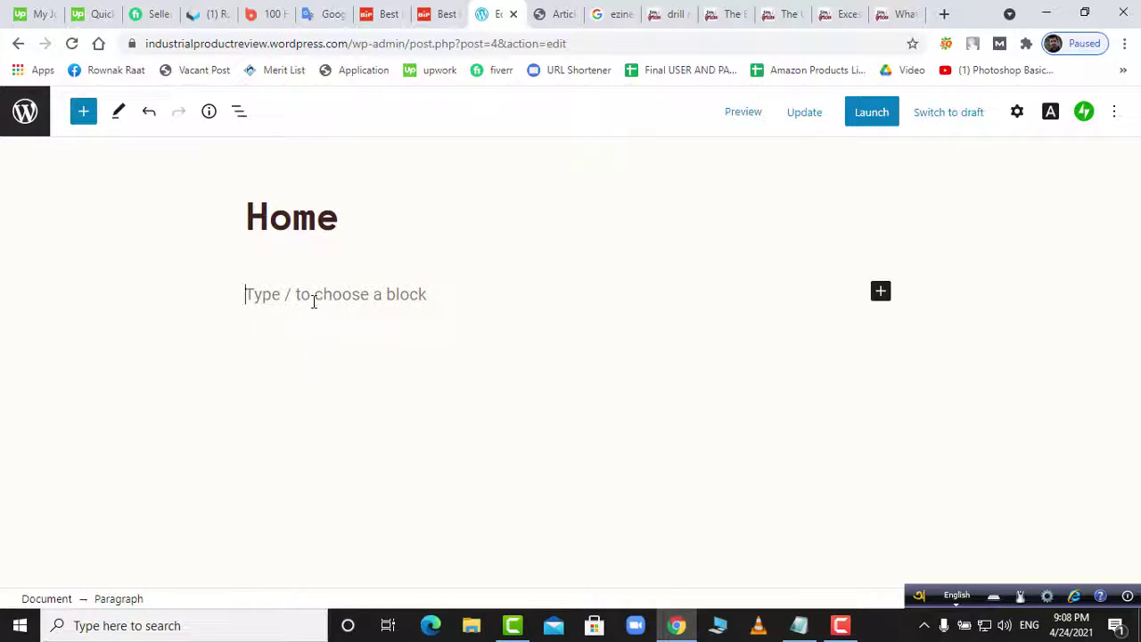
- Type 'What is Drill Machine' and paste the two drilling-machine paragraphs below it
click(314, 301)
text(Wha)
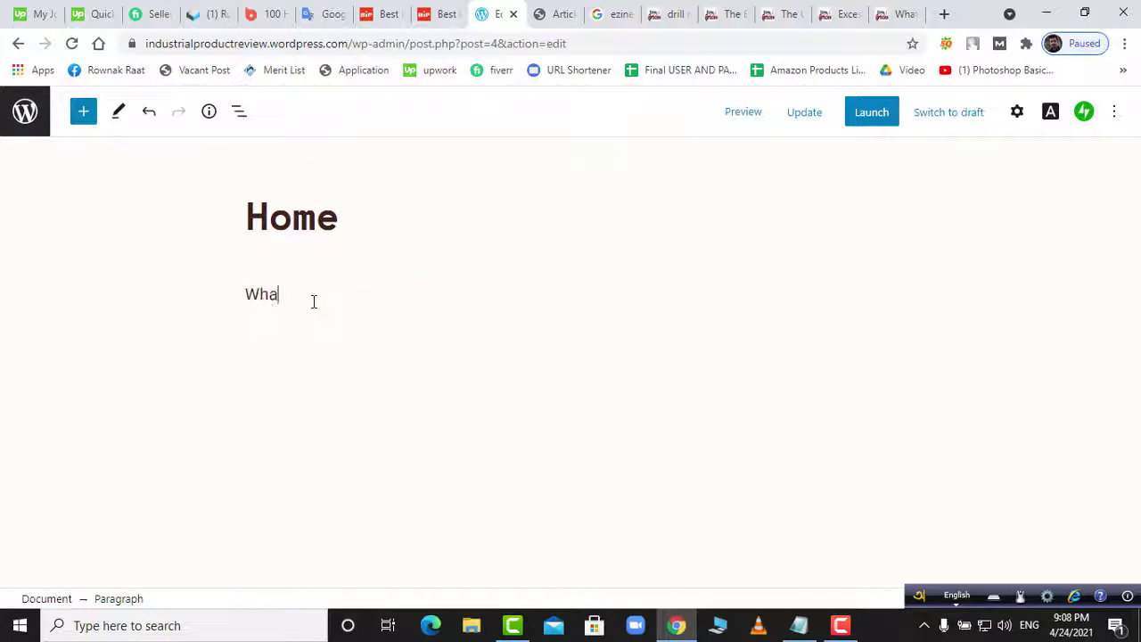
text(t is)
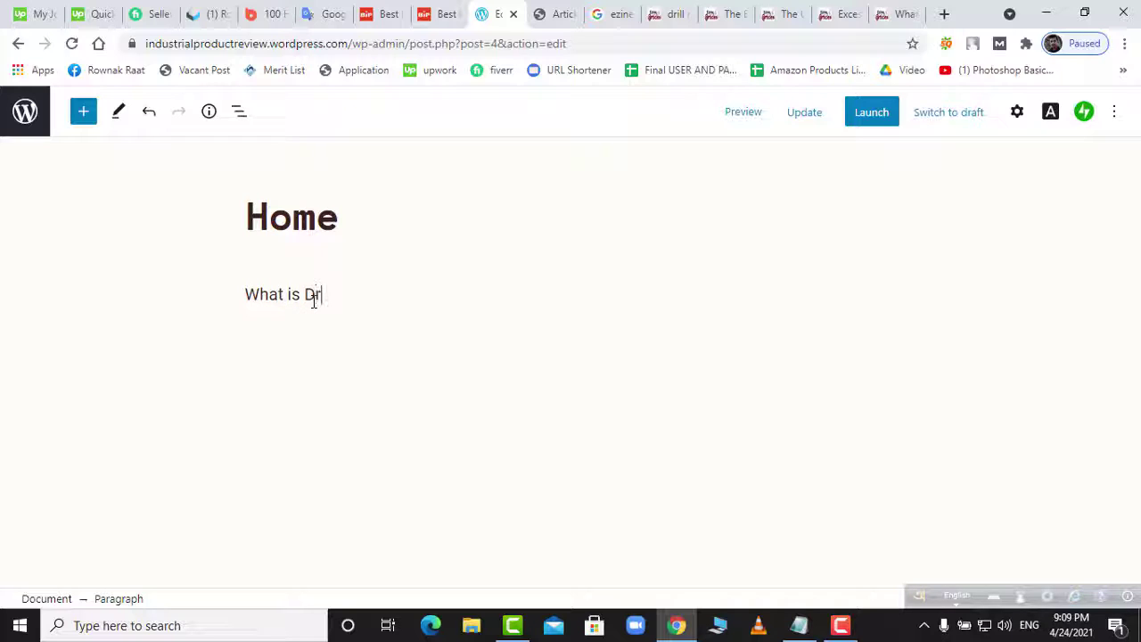
text(Drill Machine)
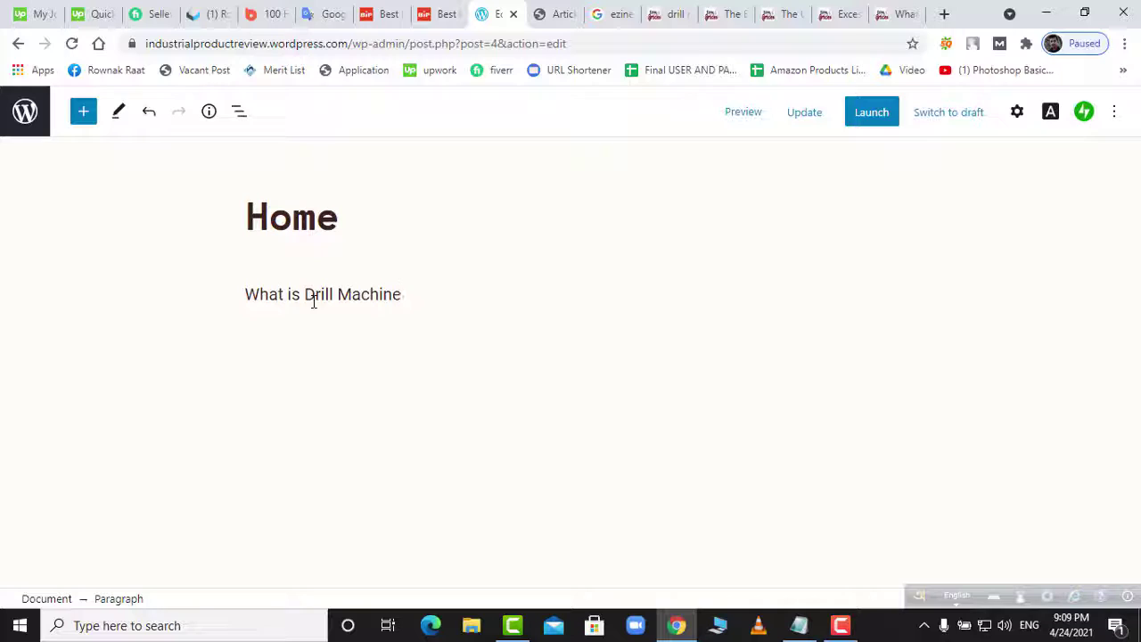
key(Return)
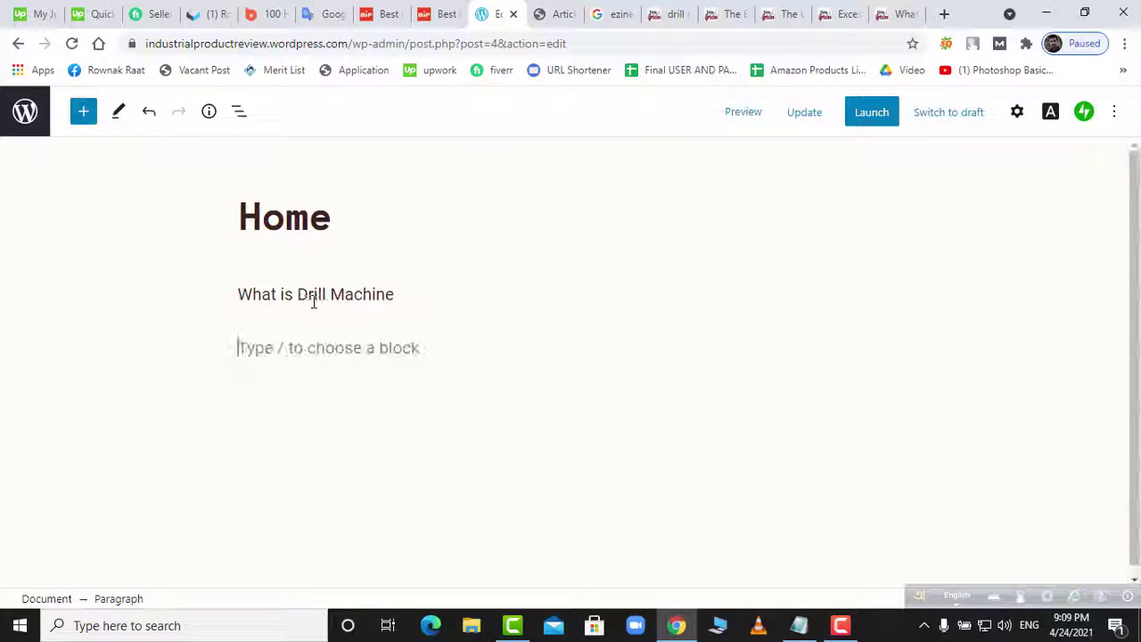
key(ctrl+v)
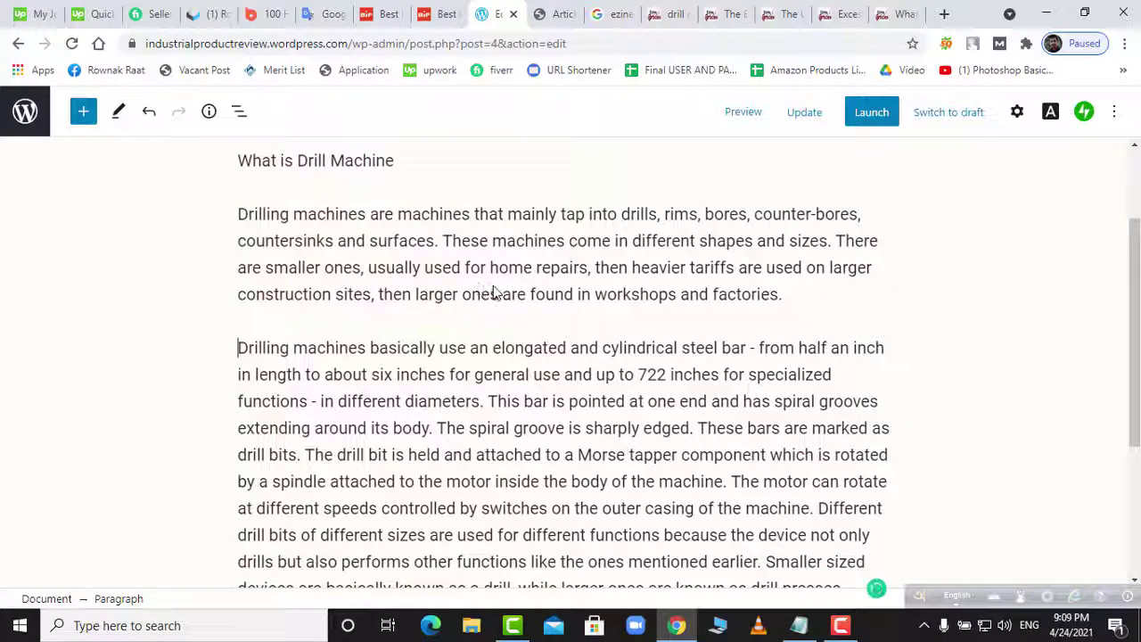
- Justify both drilling-machine paragraphs from the More rich text controls
click(610, 264)
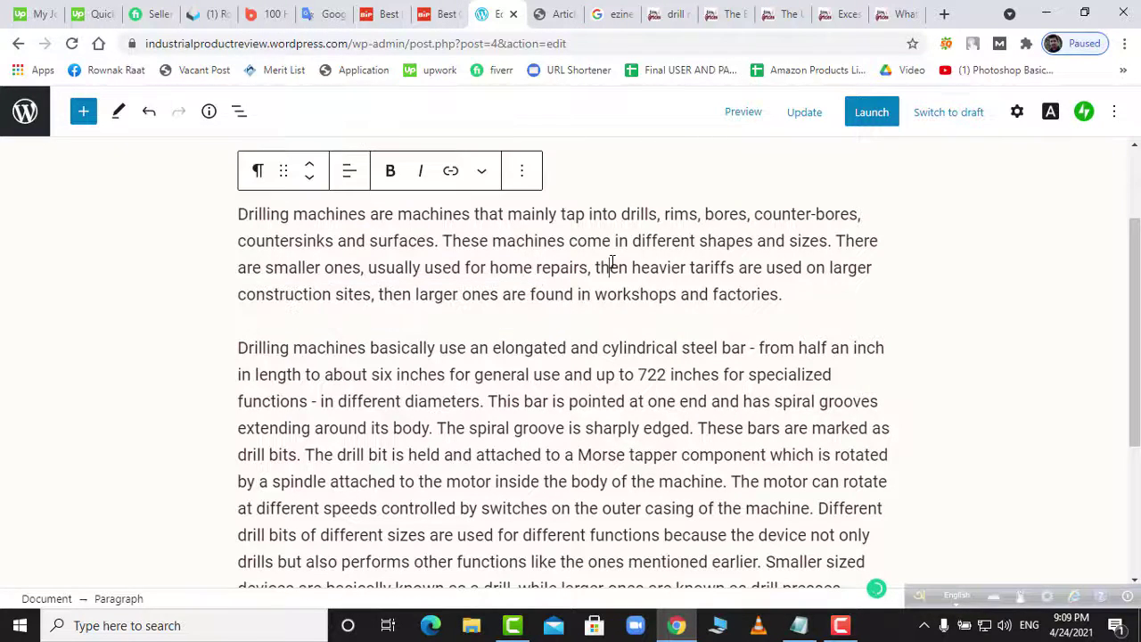
double_click(607, 267)
click(483, 175)
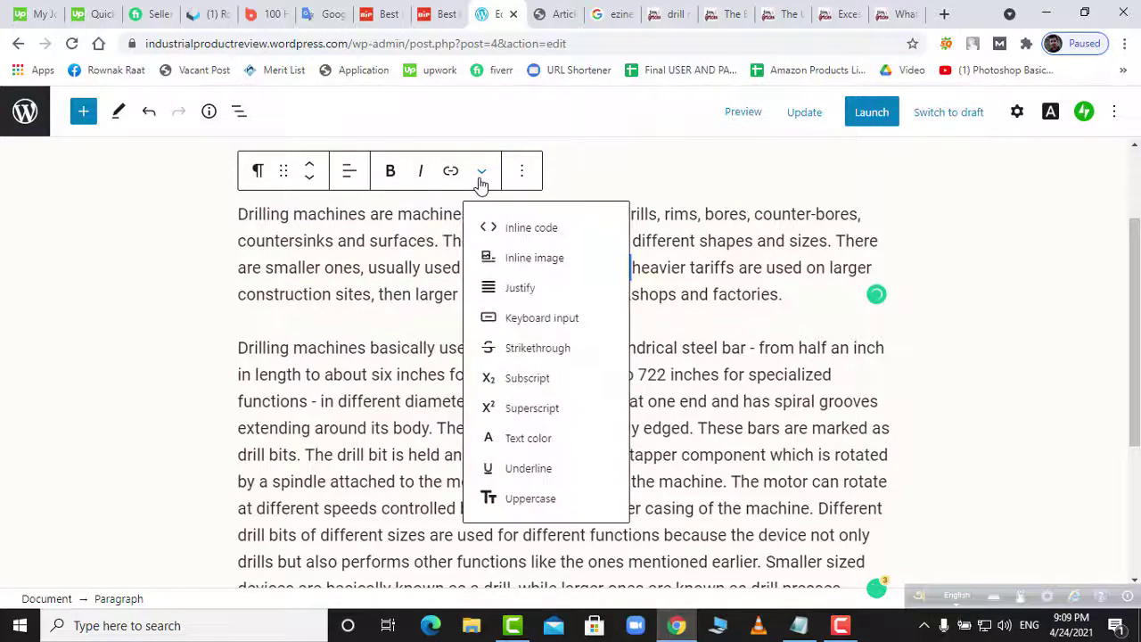
click(520, 289)
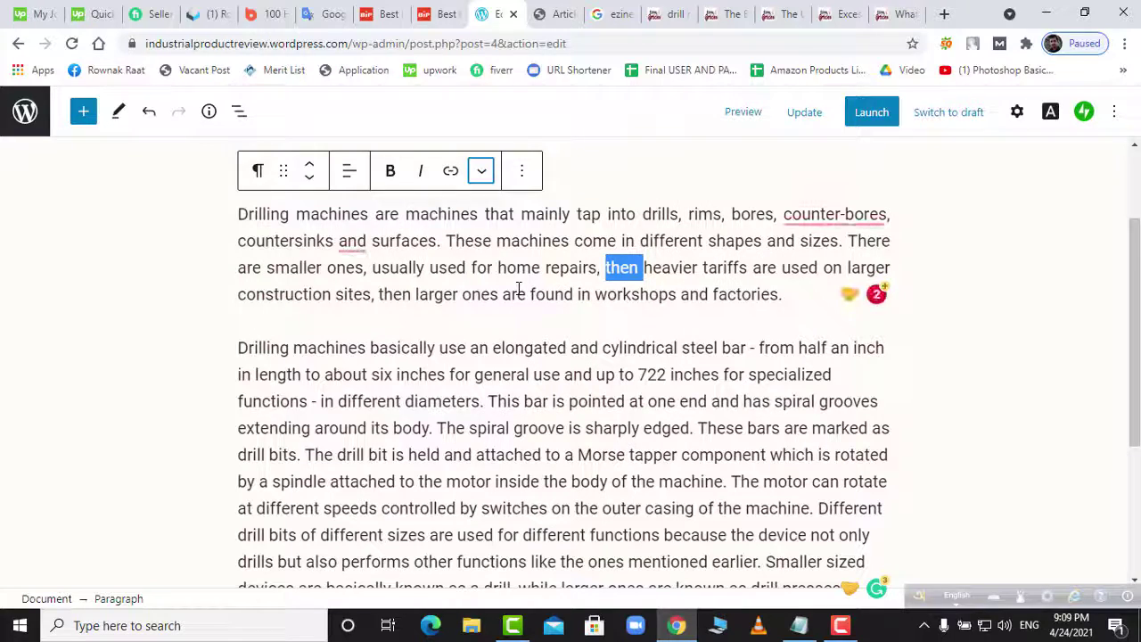
scroll(570, 357, down, 1)
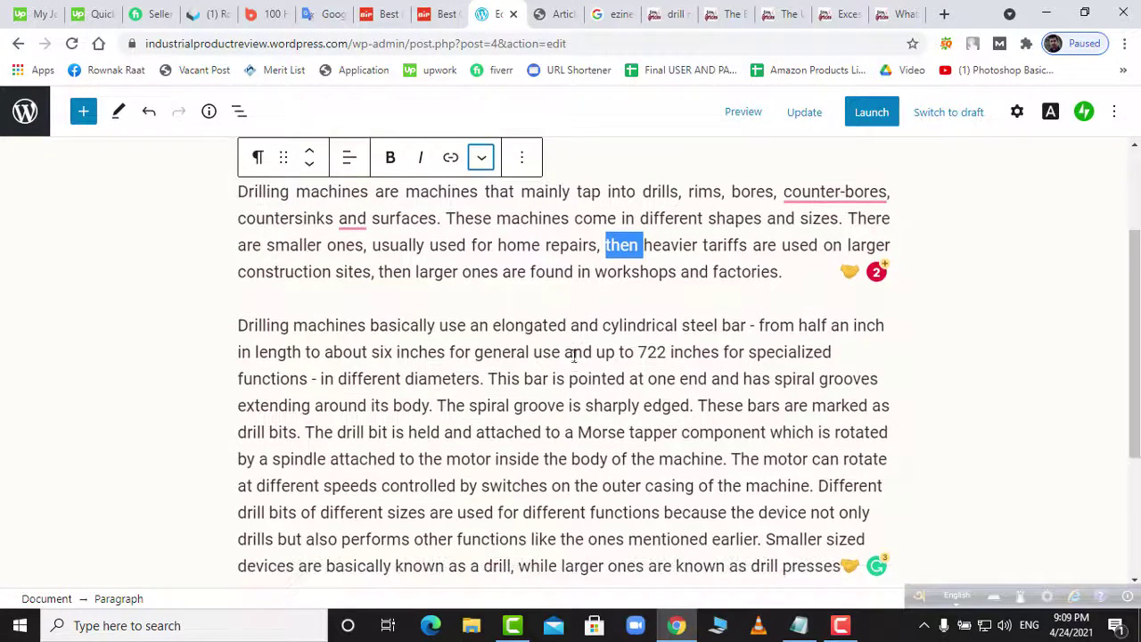
click(567, 398)
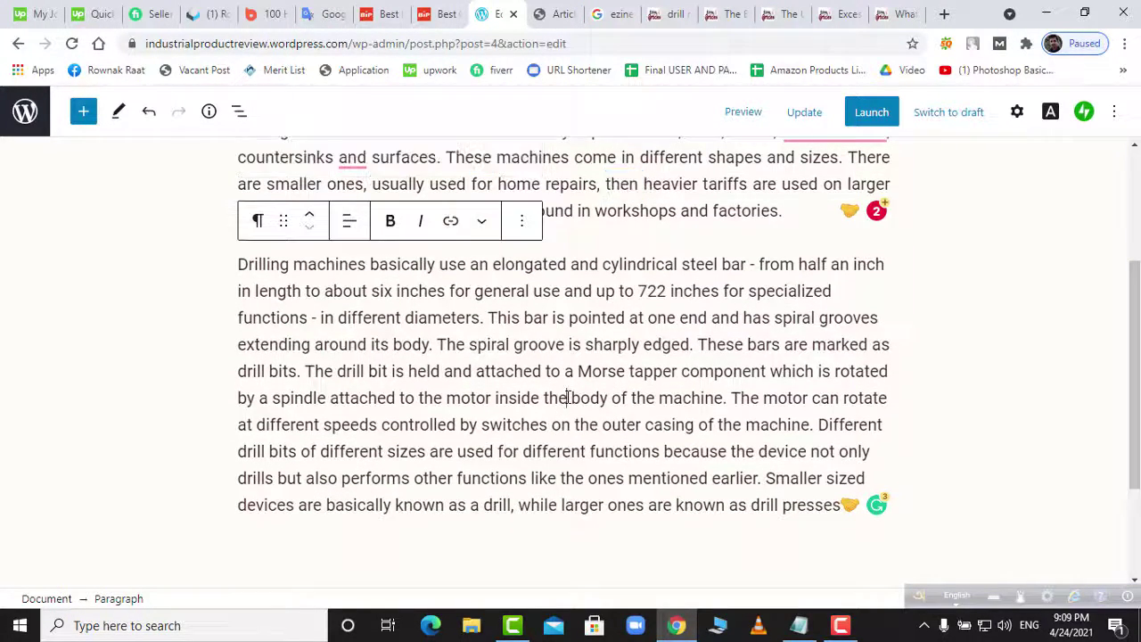
click(482, 220)
key(Return)
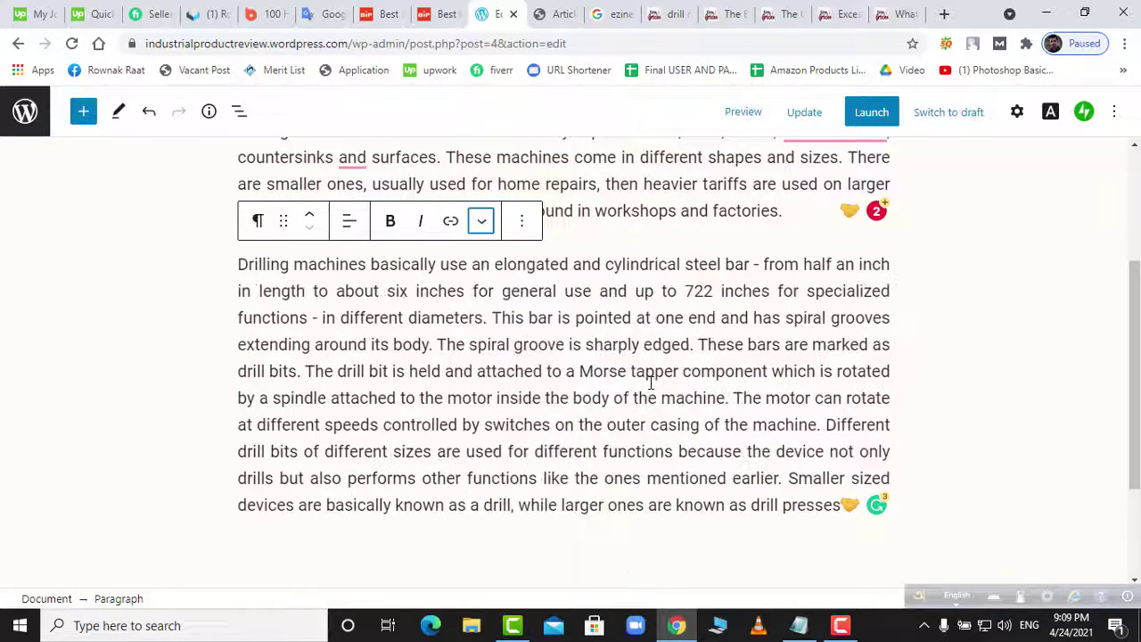
- Accept Grammarly's 'counterbores' correction and update the page
scroll(574, 407, up, 2)
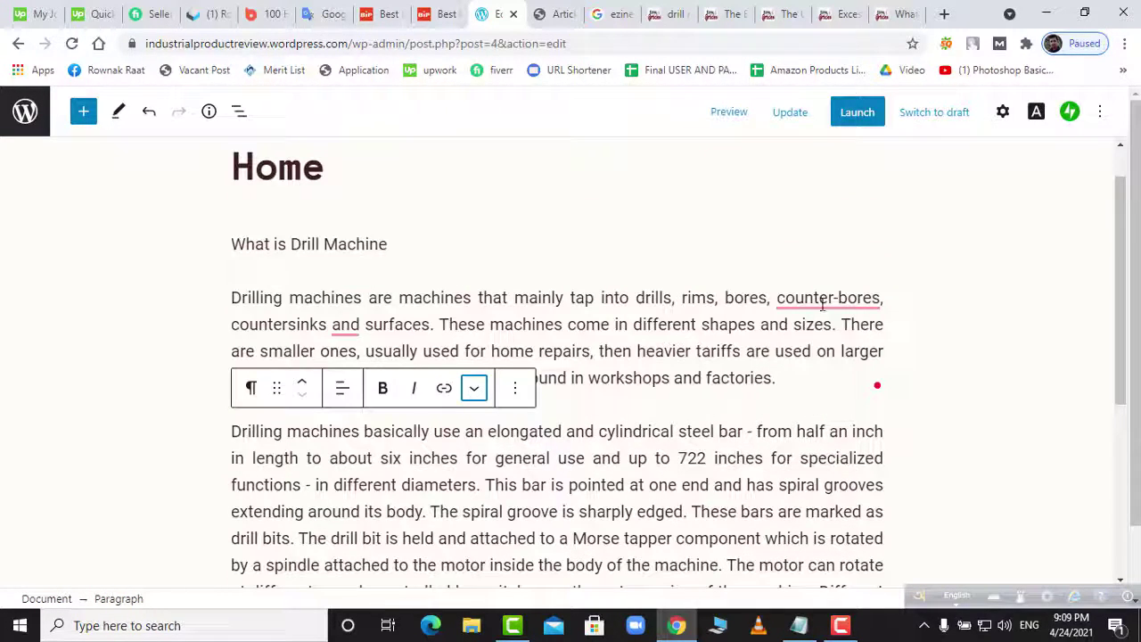
mouse_move(829, 302)
click(838, 348)
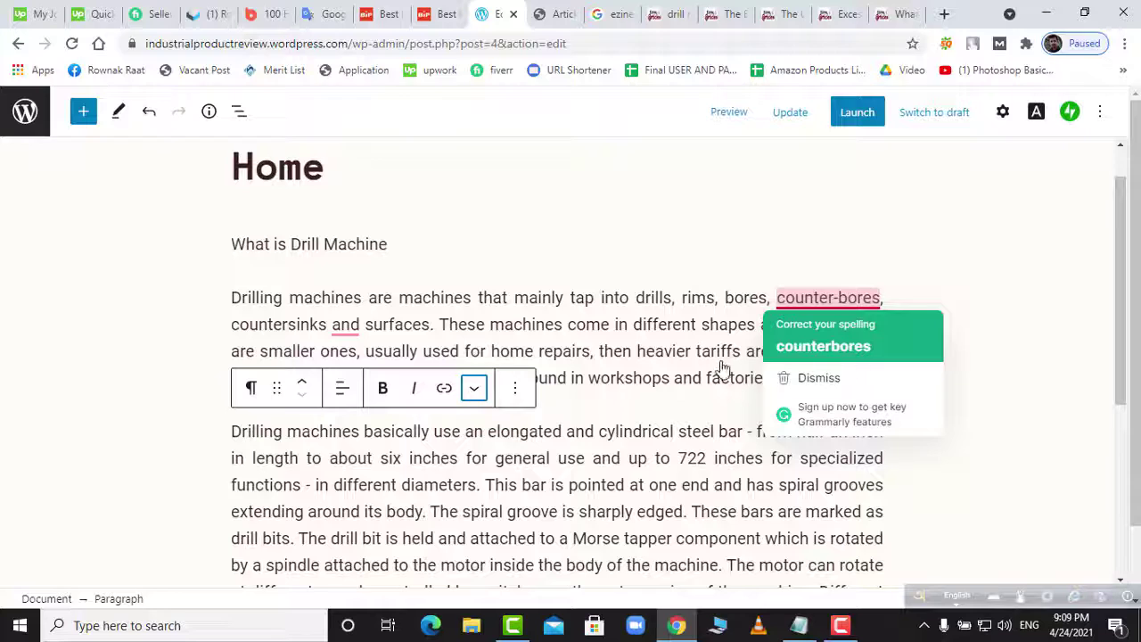
scroll(689, 402, down, 2)
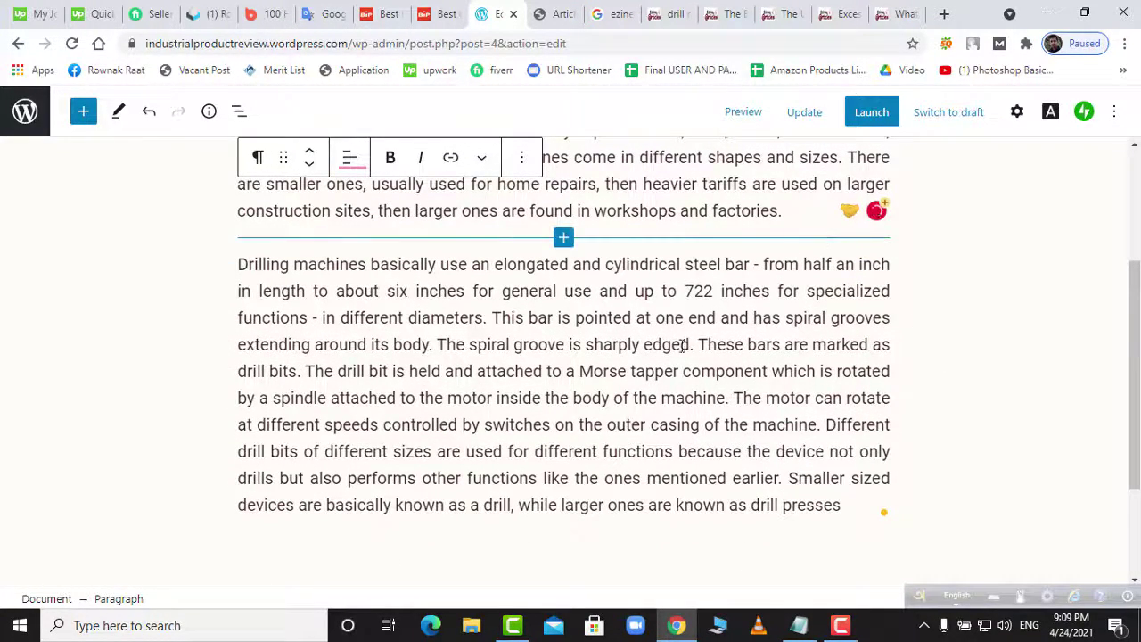
scroll(851, 218, up, 2)
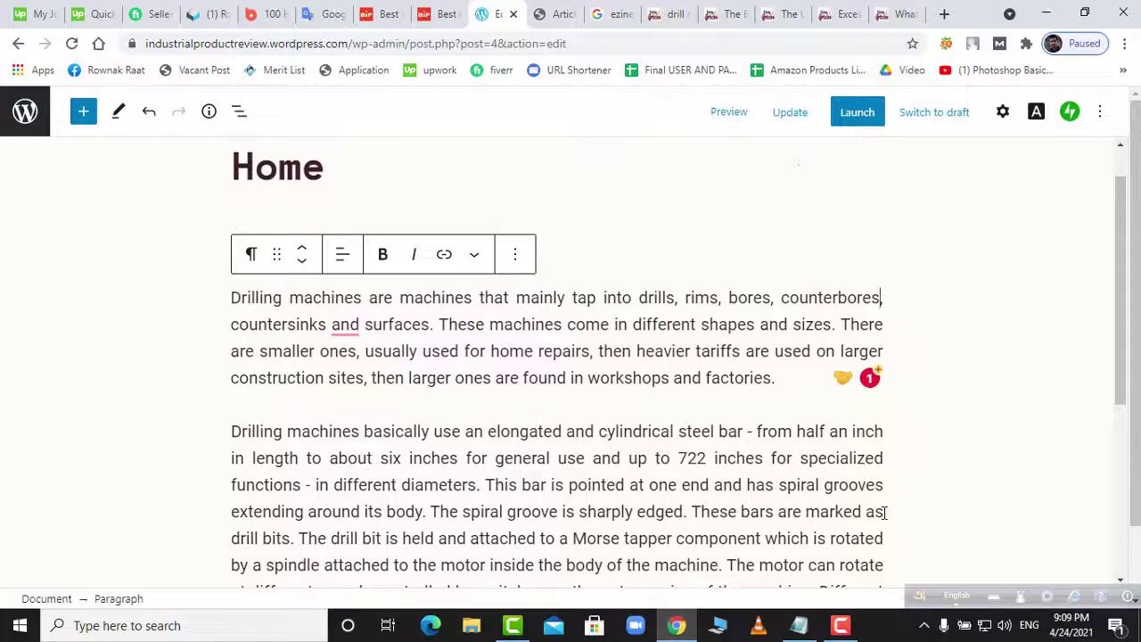
click(785, 114)
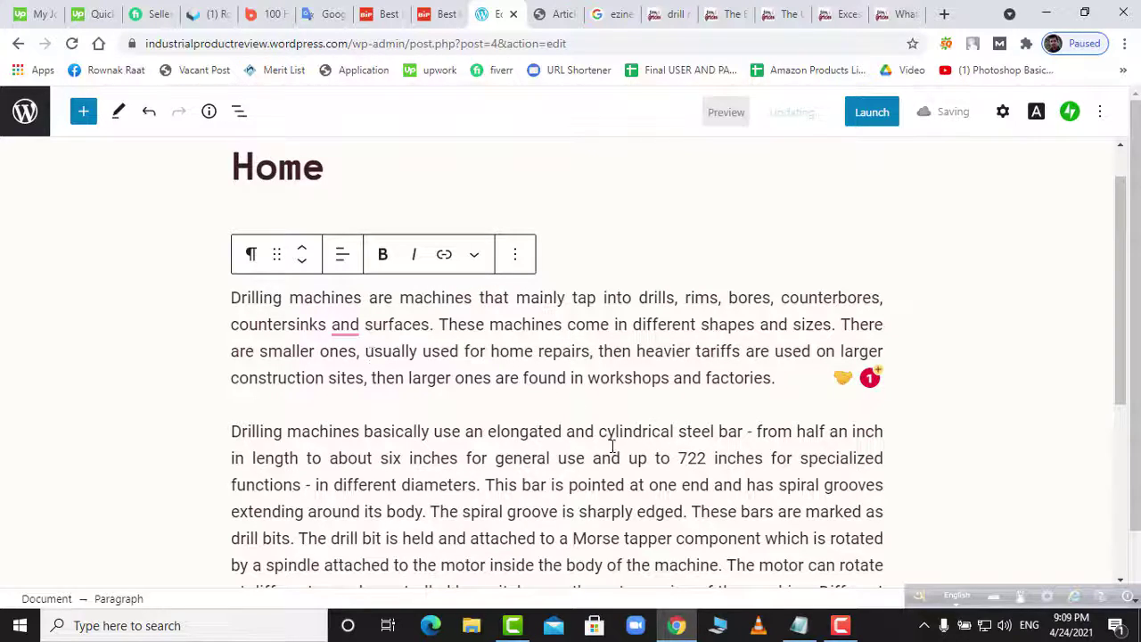
- Select across both paragraphs to check them, then go to the UV laser PCB drilling article
scroll(615, 450, down, 3)
scroll(617, 452, up, 3)
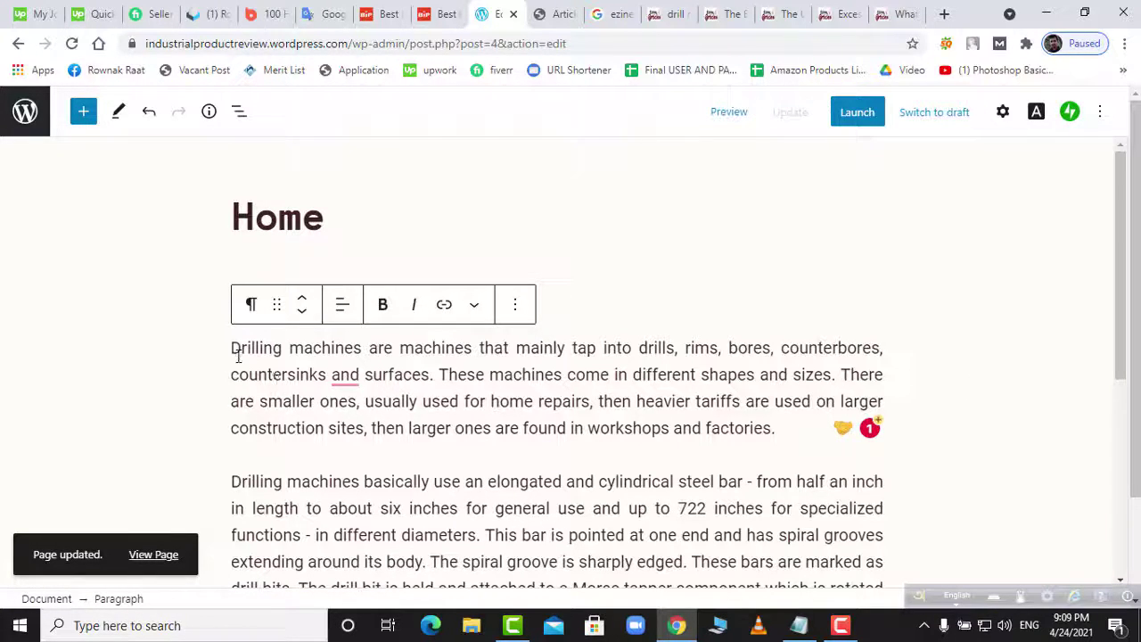
drag(255, 370, 973, 469)
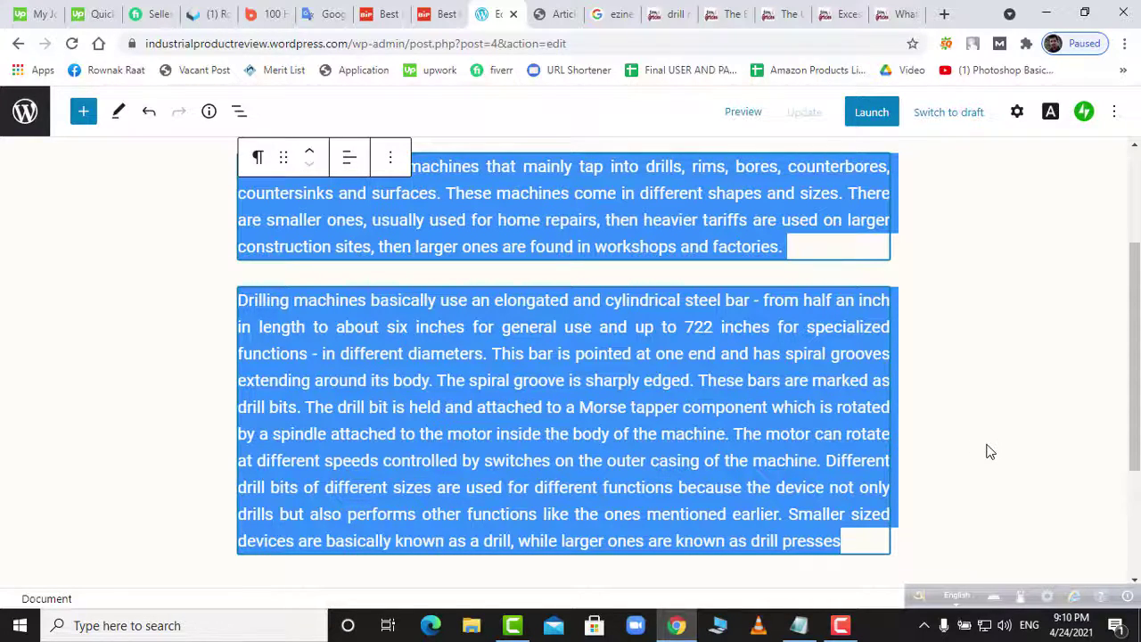
scroll(987, 453, up, 2)
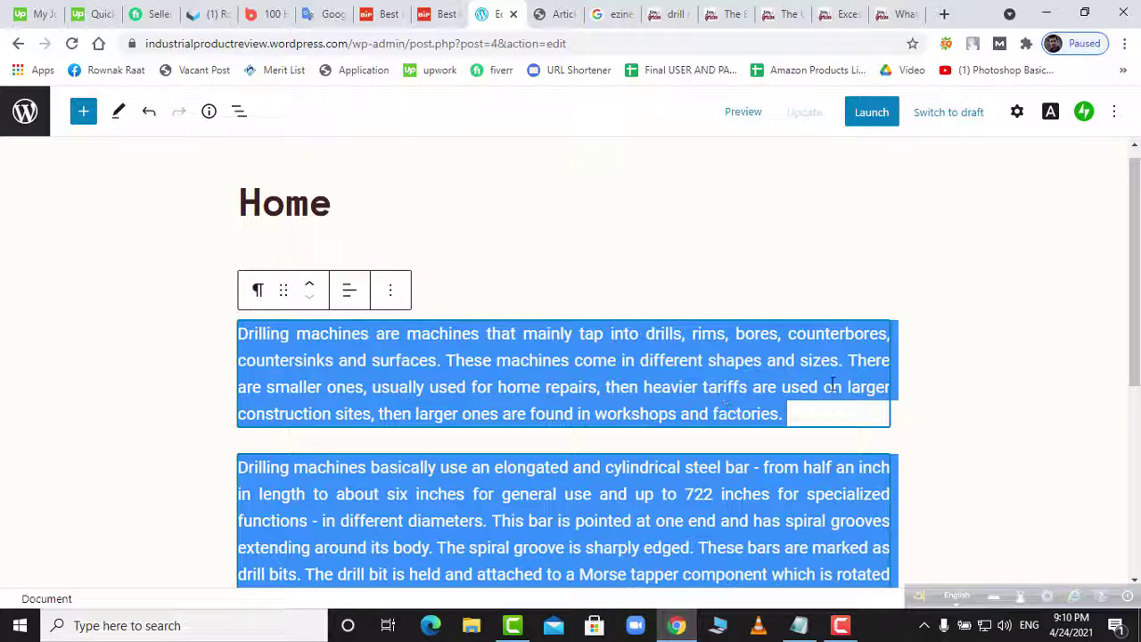
click(988, 423)
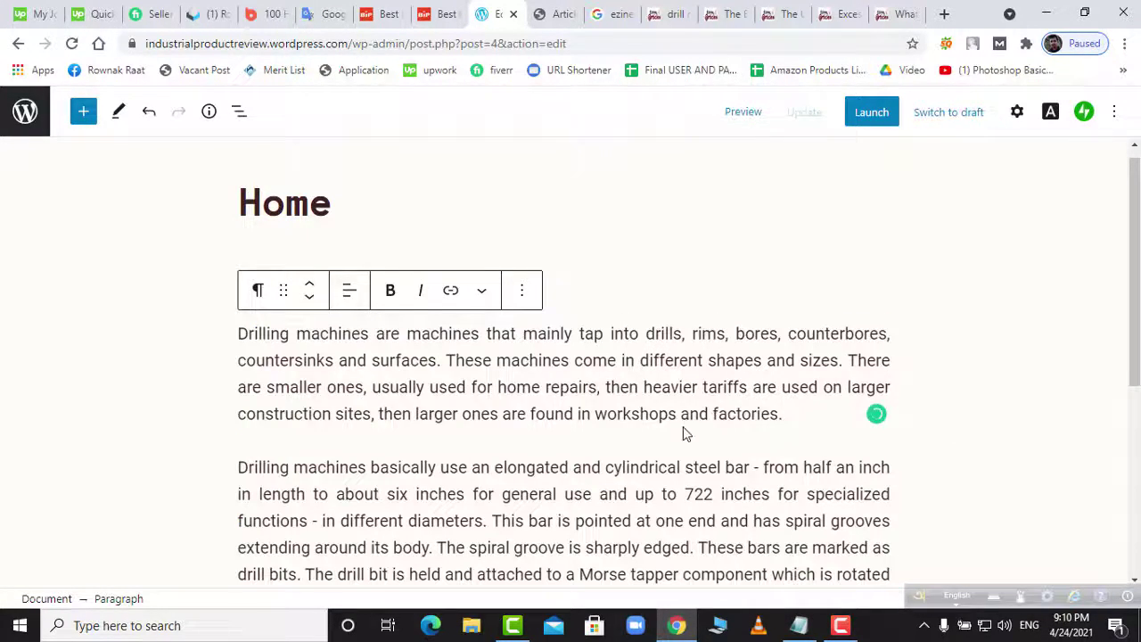
scroll(685, 433, down, 3)
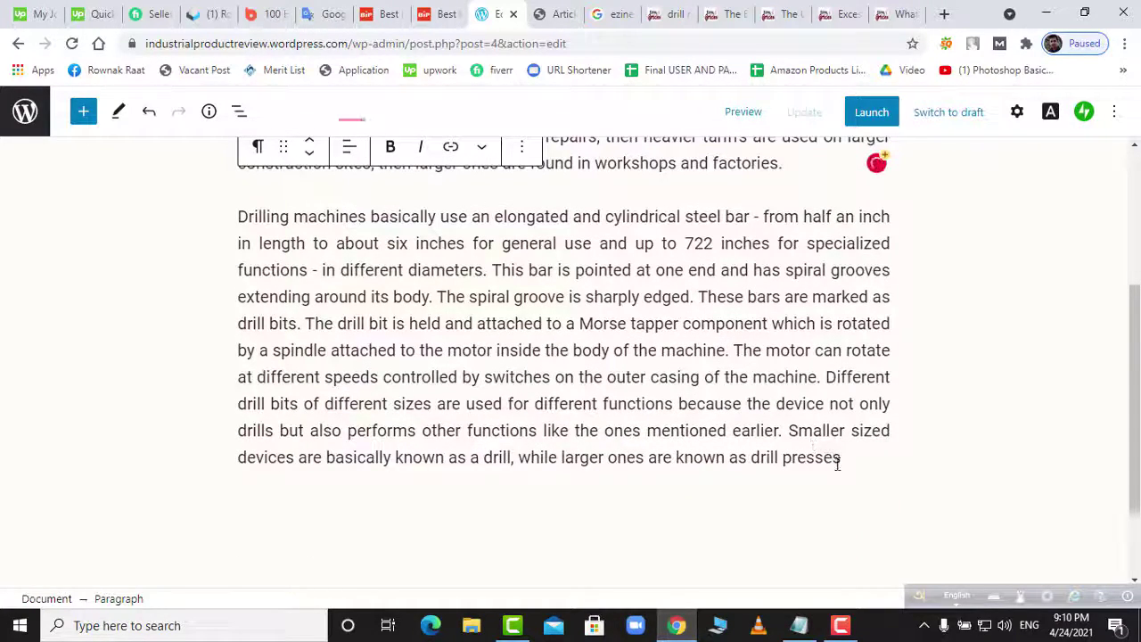
click(780, 15)
- Close the UV-laser drilling and 'What Are Drilling Machines?' article tabs
scroll(626, 373, up, 10)
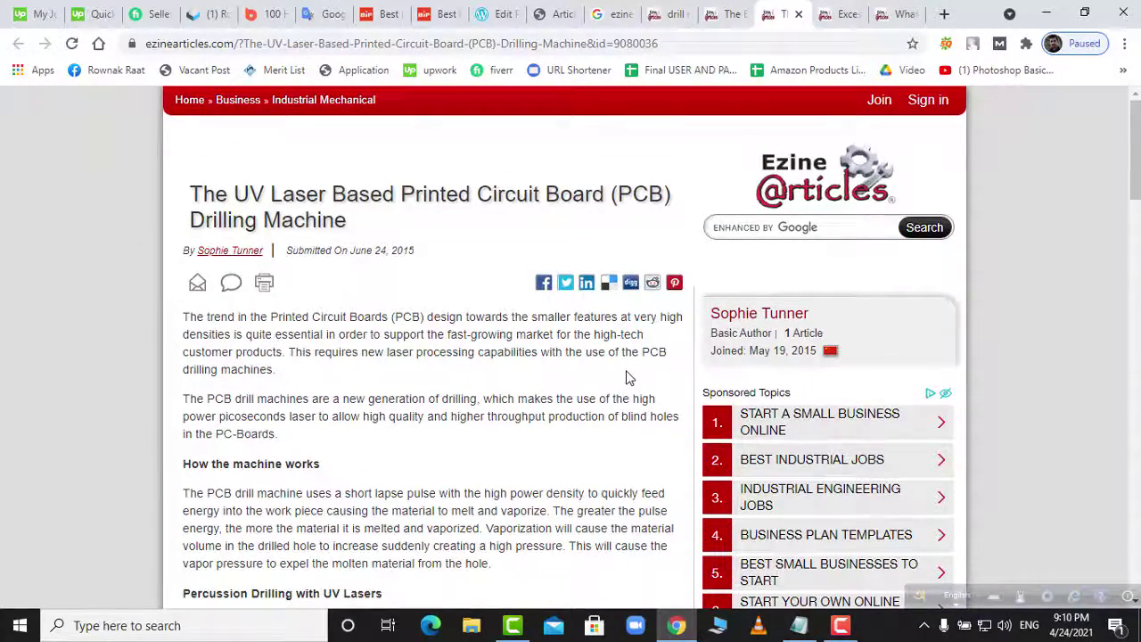
scroll(626, 376, down, 15)
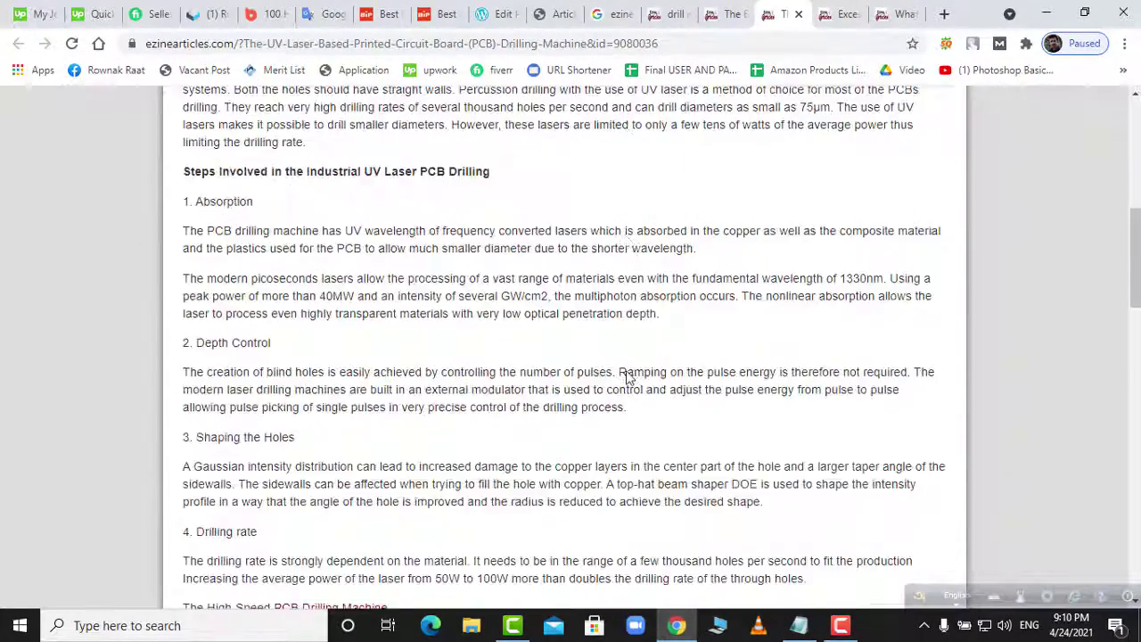
scroll(628, 371, down, 3)
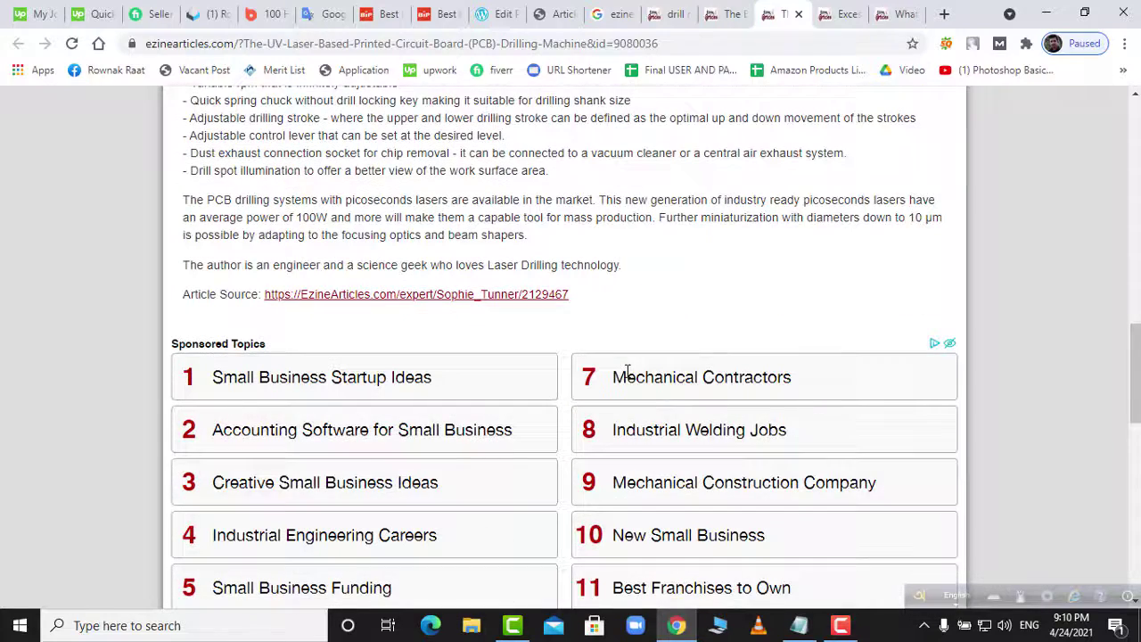
click(800, 16)
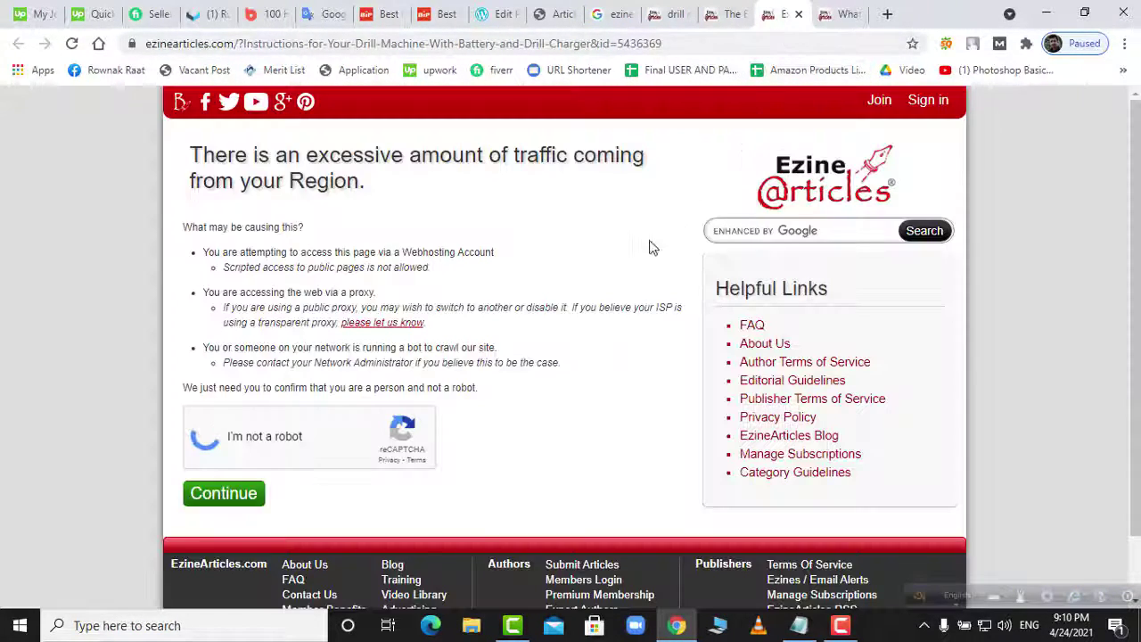
click(895, 14)
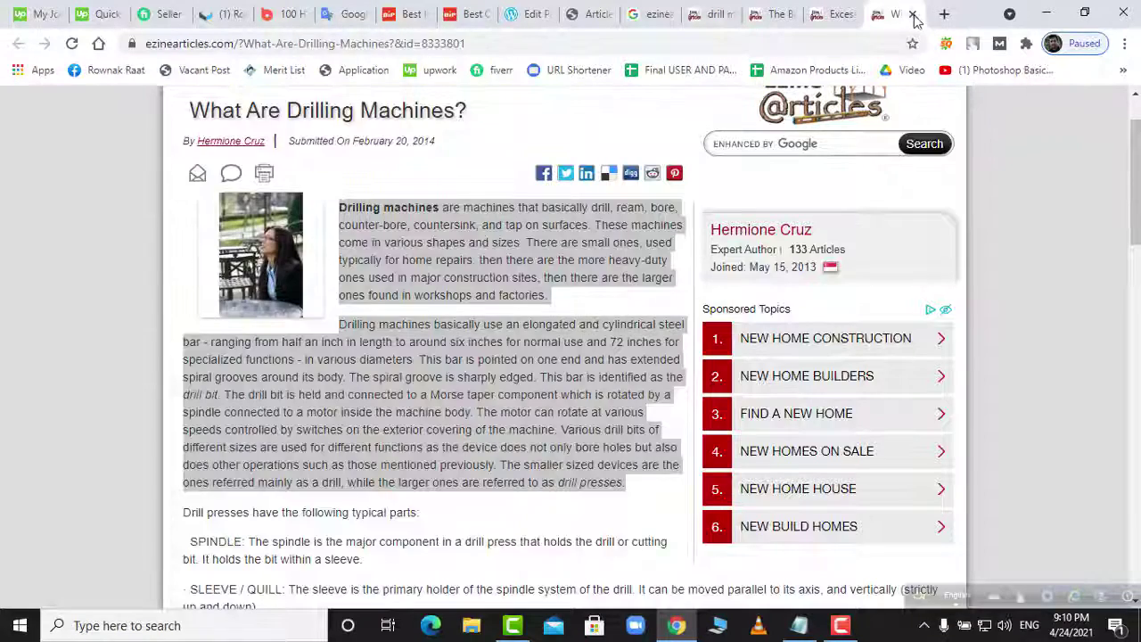
click(912, 14)
- Select the body text of 'The Benefits of Drill Machines' article, then go to Google Translate
click(780, 15)
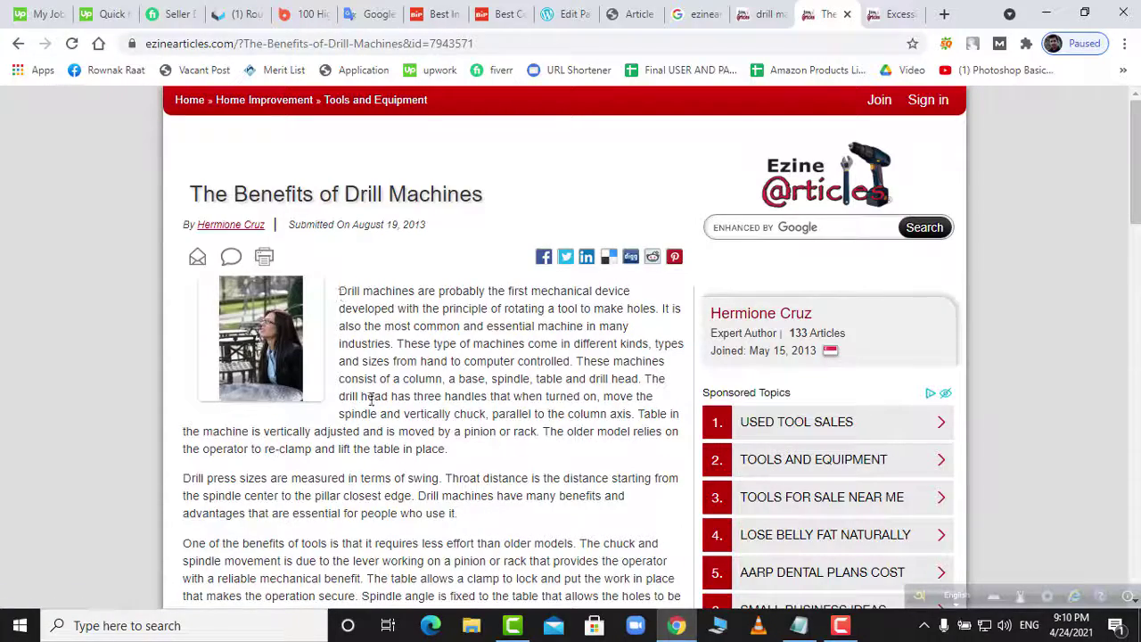
drag(371, 401, 813, 464)
scroll(387, 502, down, 2)
scroll(379, 490, down, 3)
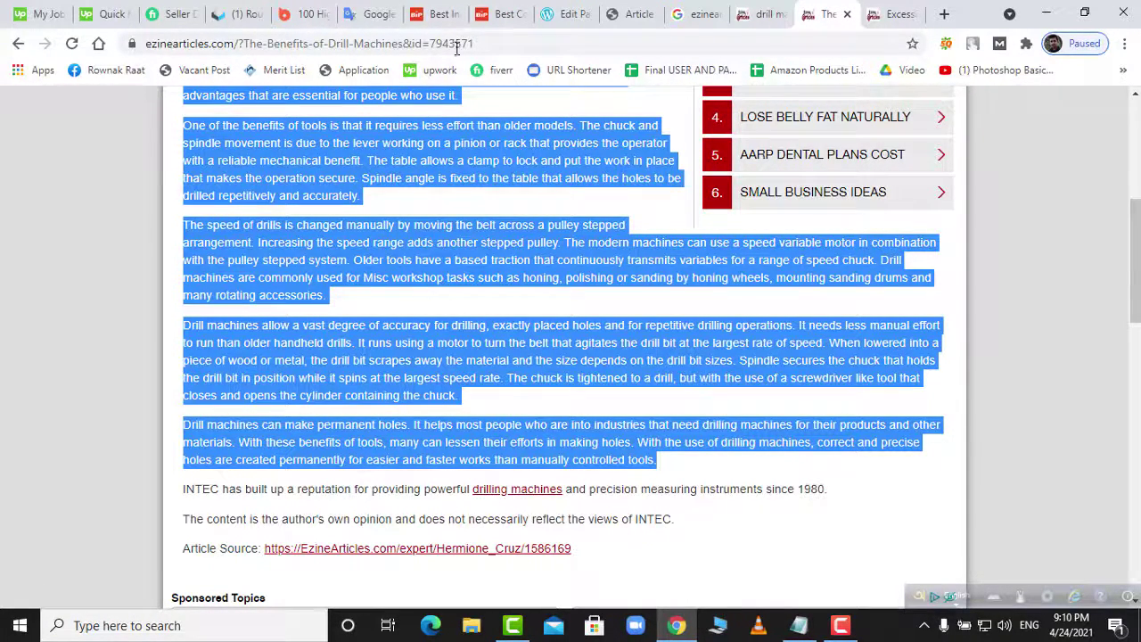
click(396, 22)
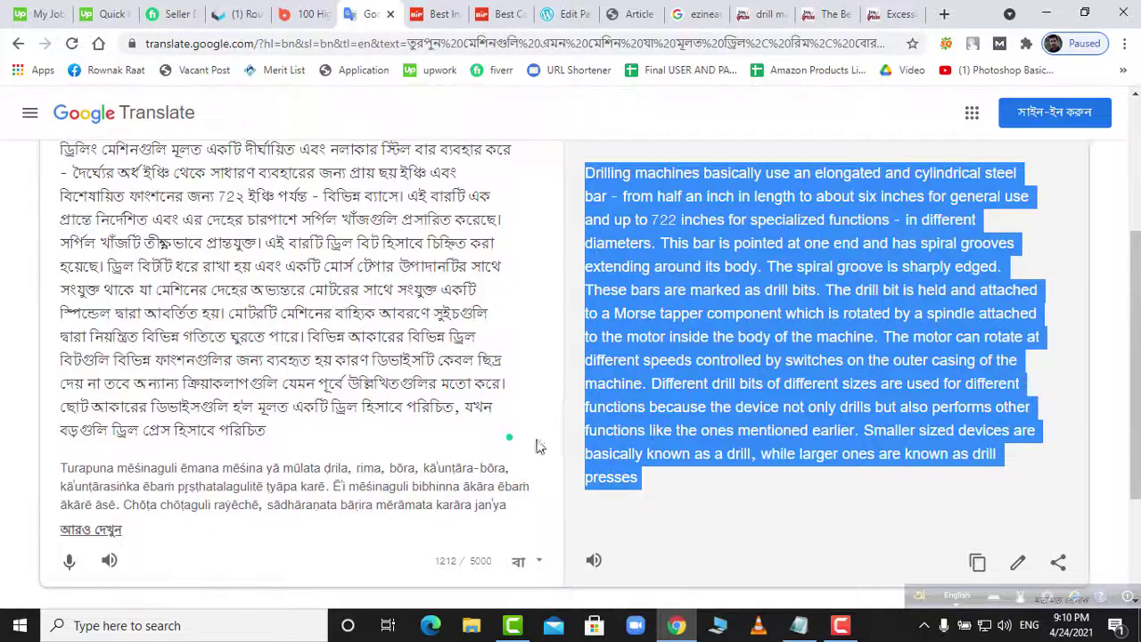
- Paste the English 'Benefits of Drill Machines' article over the Bengali source text in Google Translate
click(841, 625)
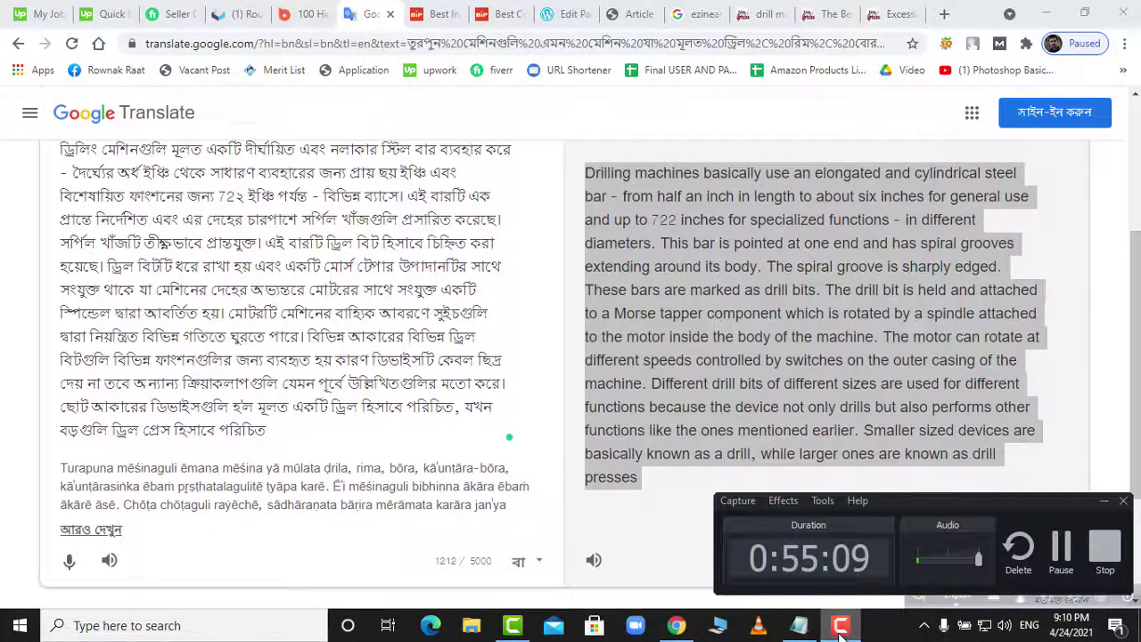
click(841, 625)
drag(346, 441, 47, 285)
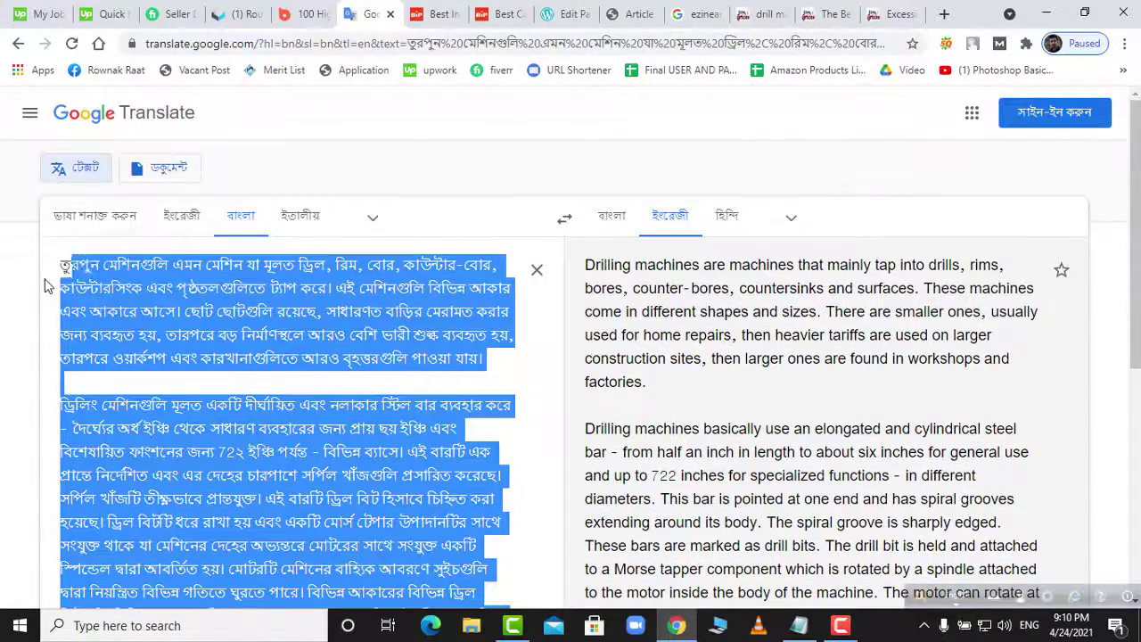
click(74, 272)
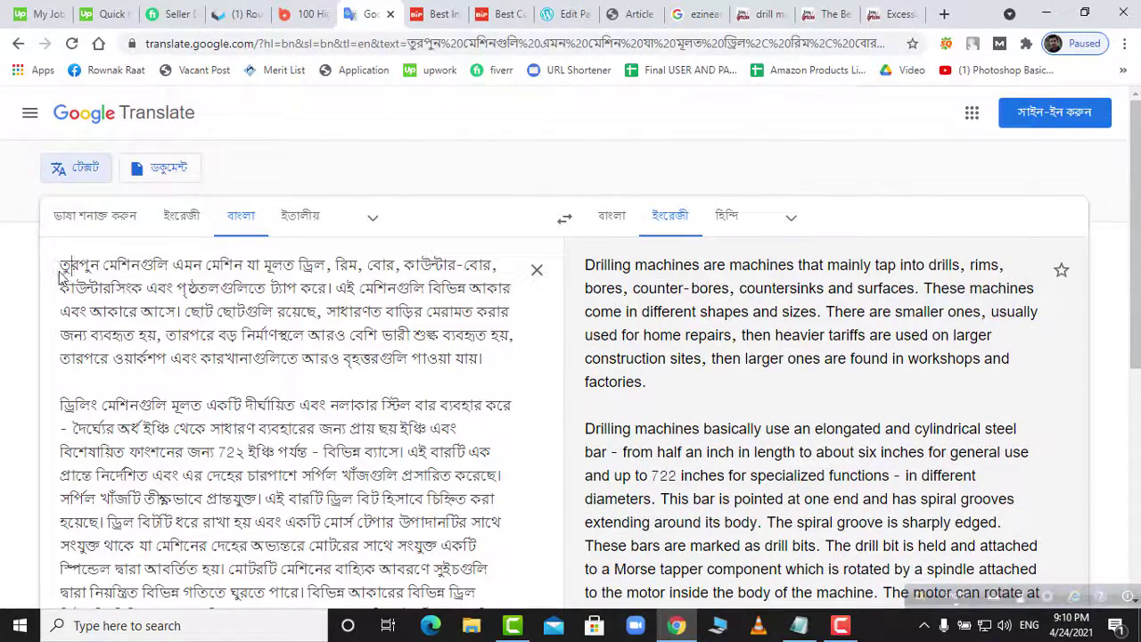
drag(63, 270, 306, 492)
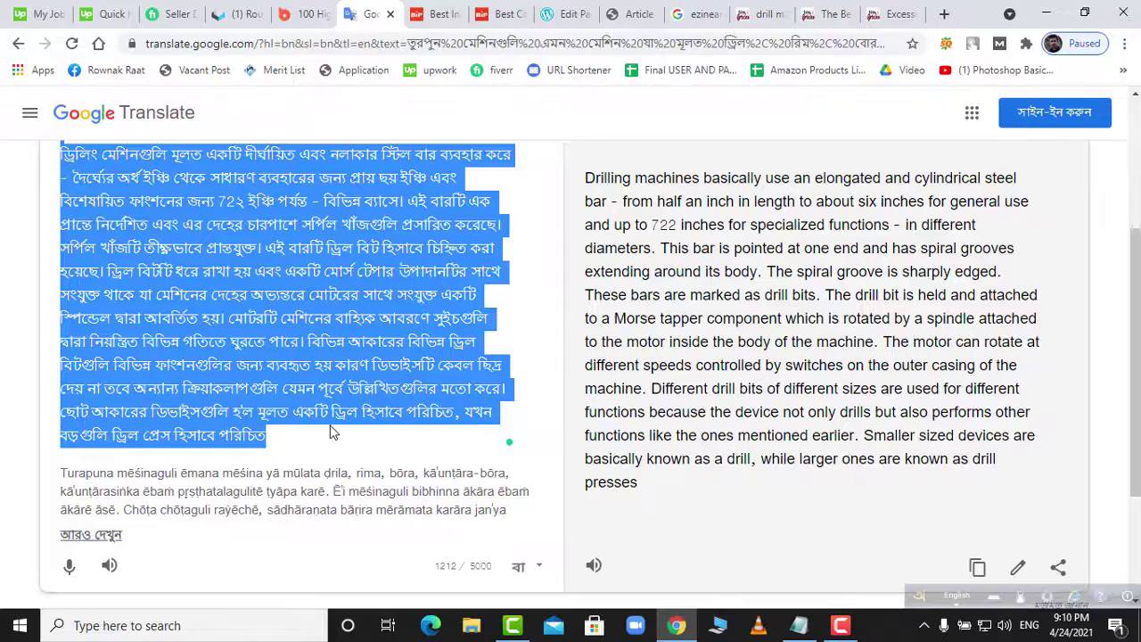
key(ctrl+v)
scroll(339, 437, up, 3)
- Set the Google Translate target language to Bangla
scroll(352, 449, up, 5)
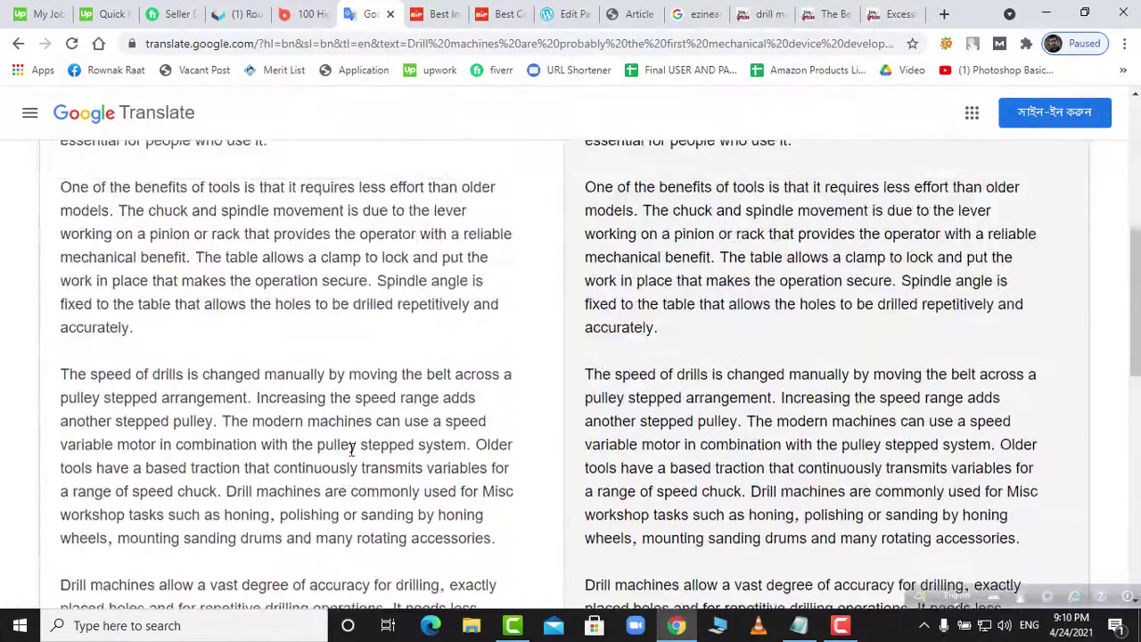
drag(794, 592, 648, 270)
click(649, 270)
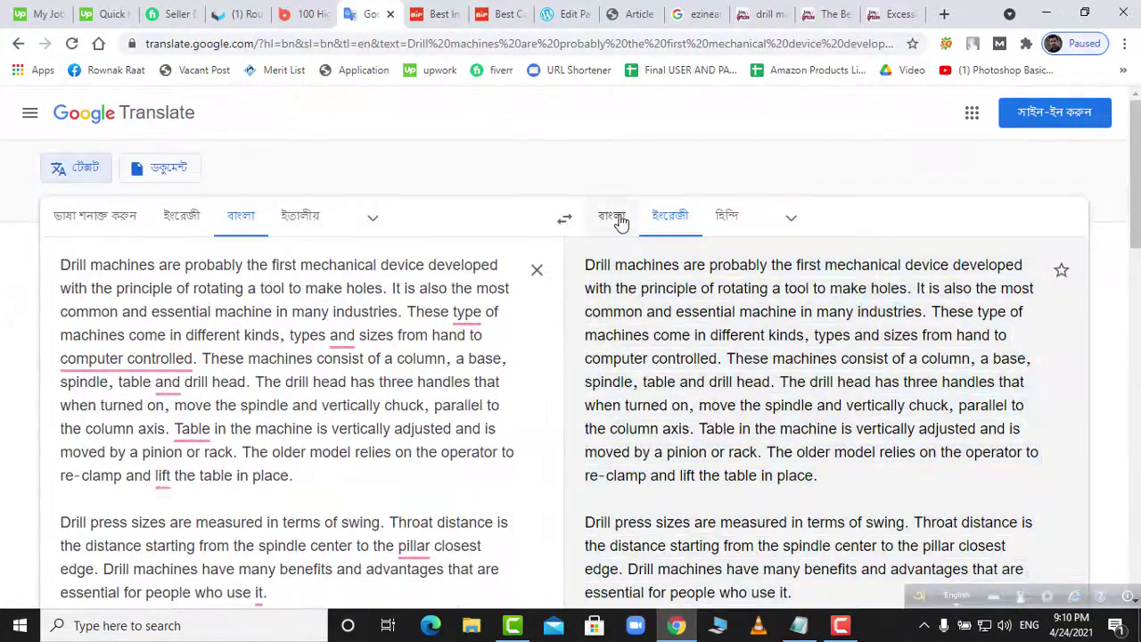
click(665, 222)
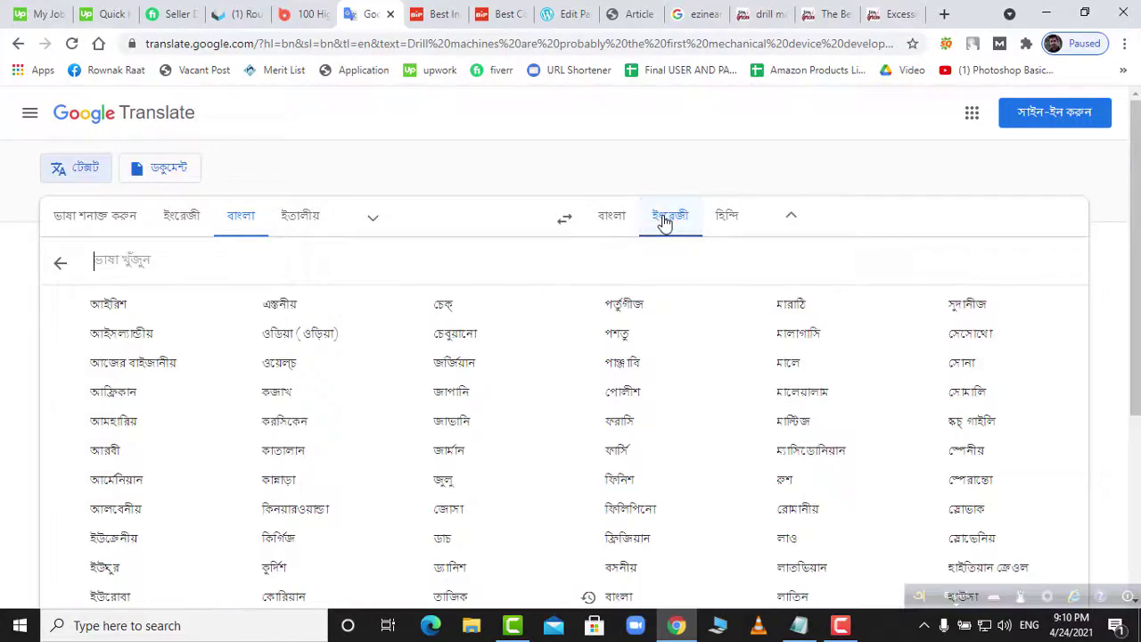
click(619, 220)
- Delete the Article Source line from the English source text
scroll(640, 265, down, 10)
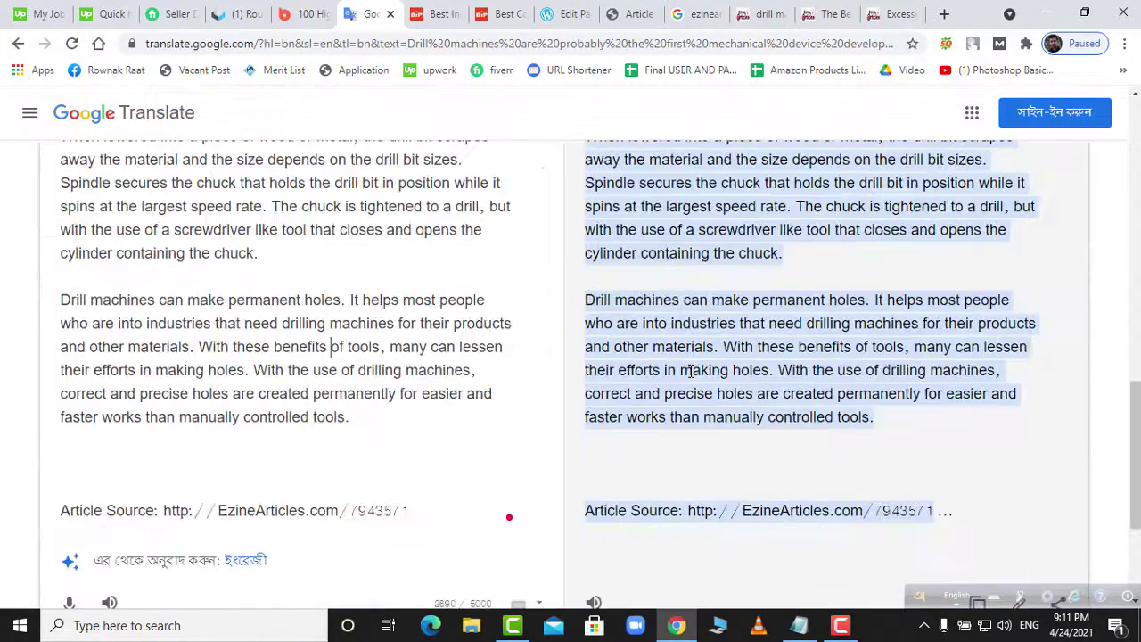
scroll(711, 385, up, 7)
scroll(709, 388, down, 8)
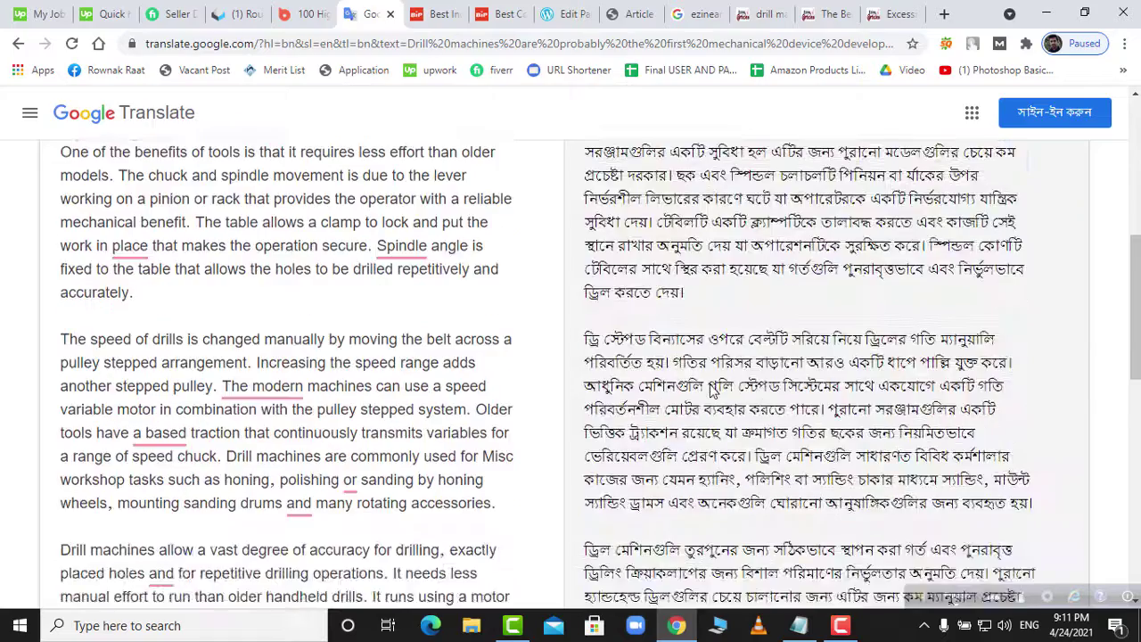
drag(412, 260, 56, 267)
key(BackSpace)
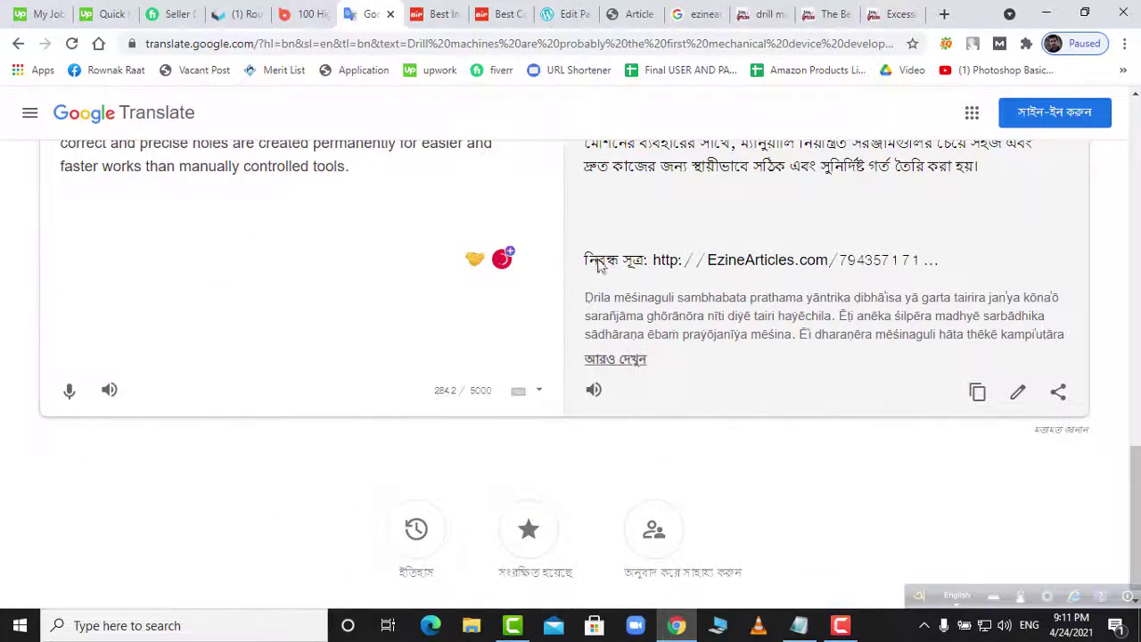
- Copy the Bangla translation and paste it over the English source text
scroll(500, 312, up, 4)
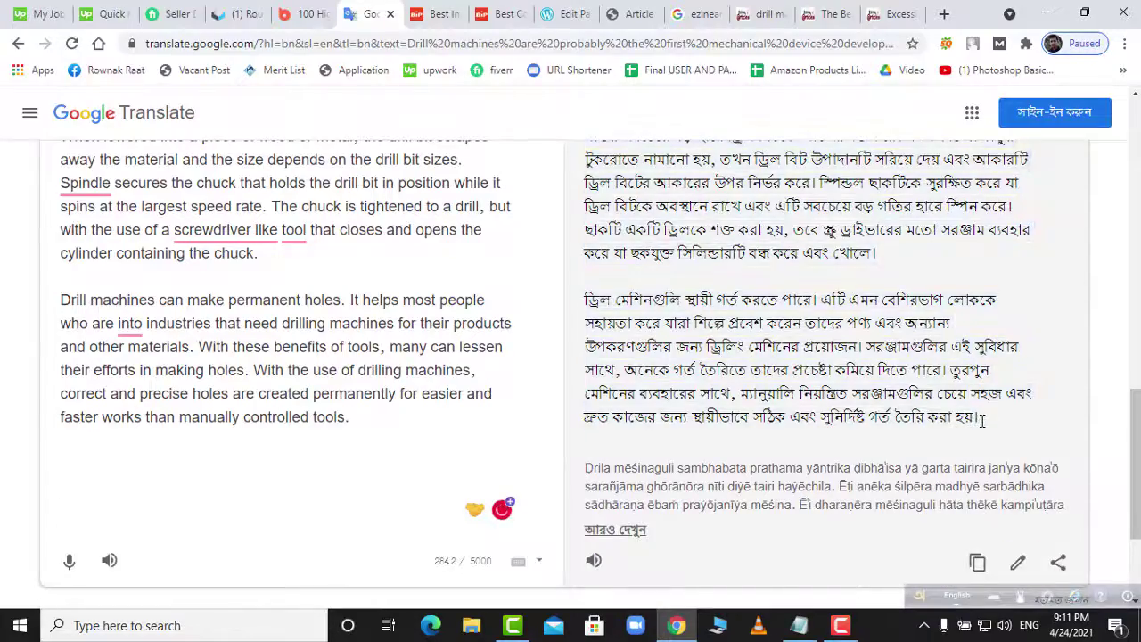
drag(981, 417, 589, 265)
scroll(818, 306, up, 8)
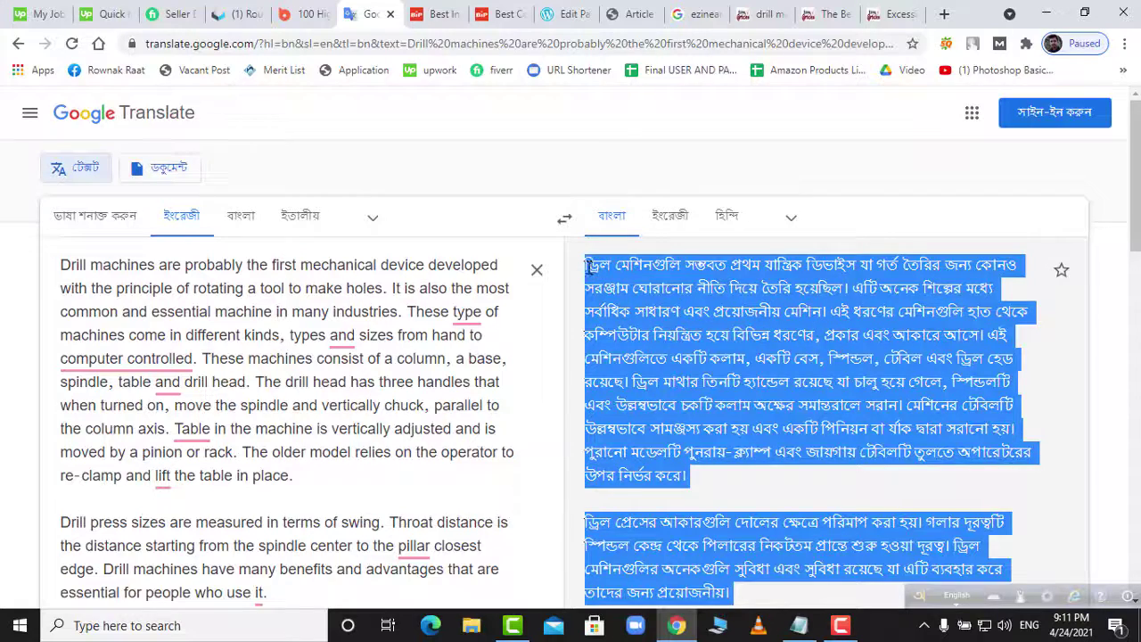
click(147, 357)
key(ctrl+a)
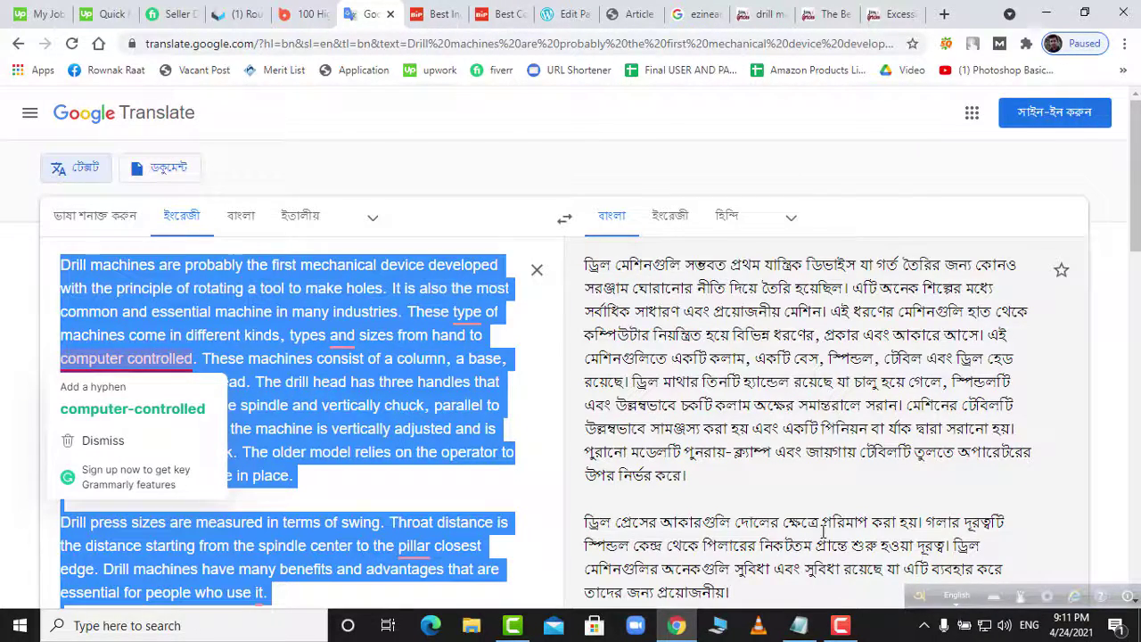
key(ctrl+v)
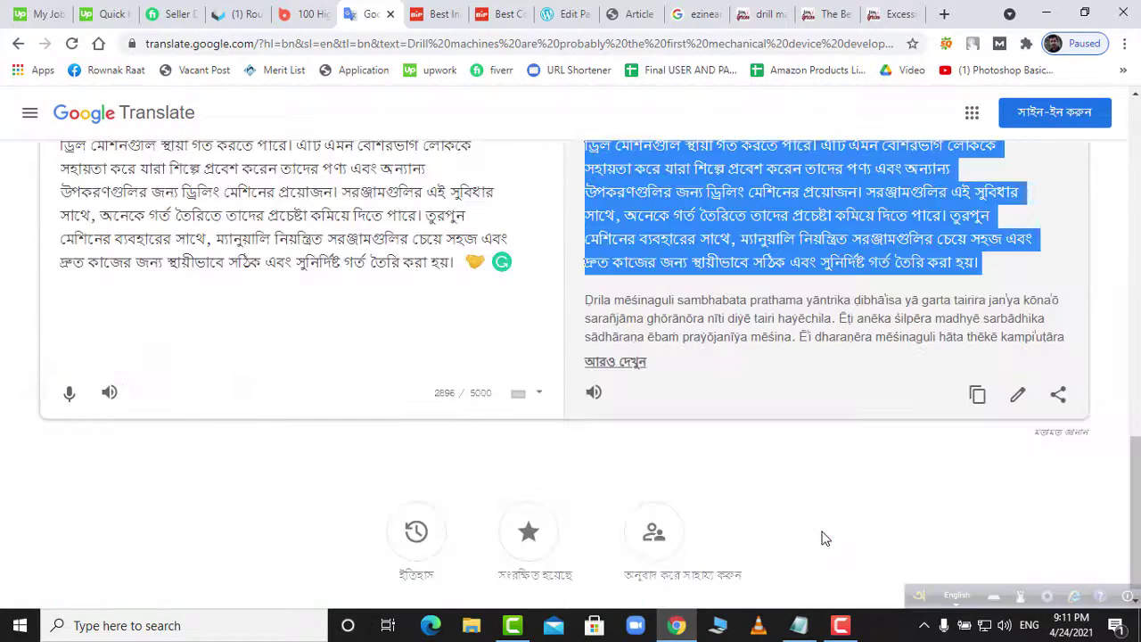
- Select the reworded English output and bring the web2.txt notes forward
scroll(821, 508, up, 2)
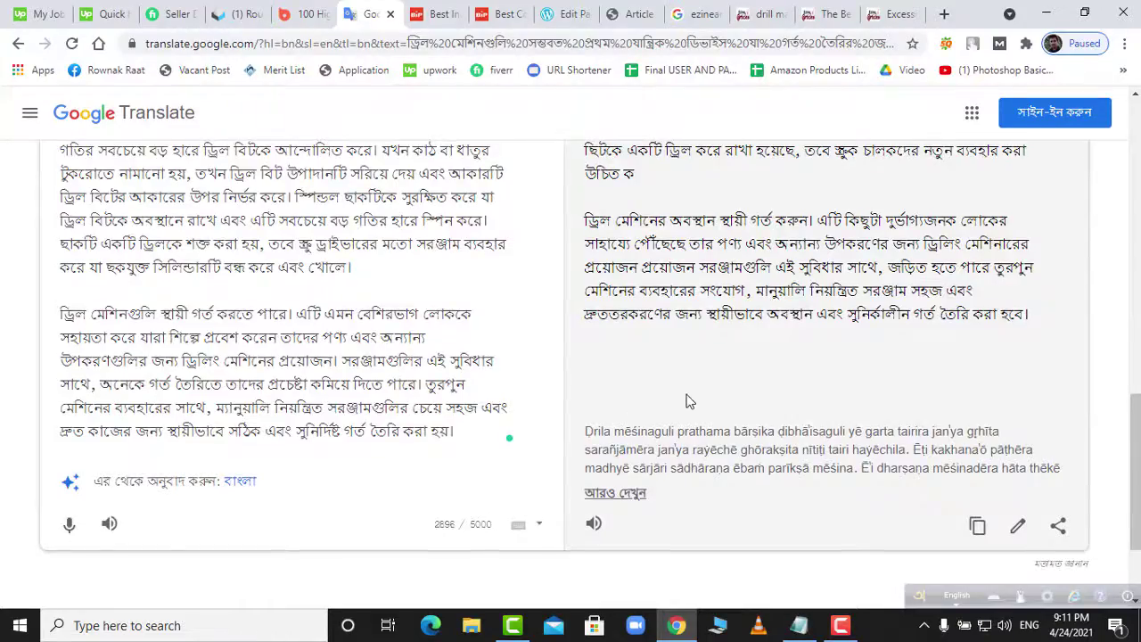
scroll(687, 399, up, 10)
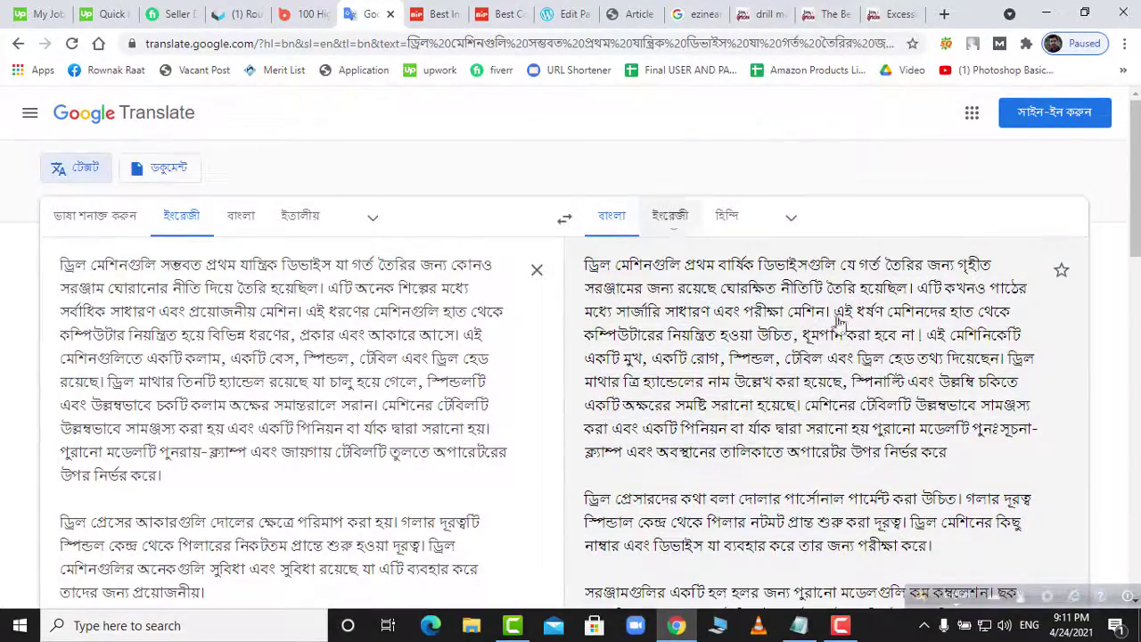
scroll(829, 348, down, 10)
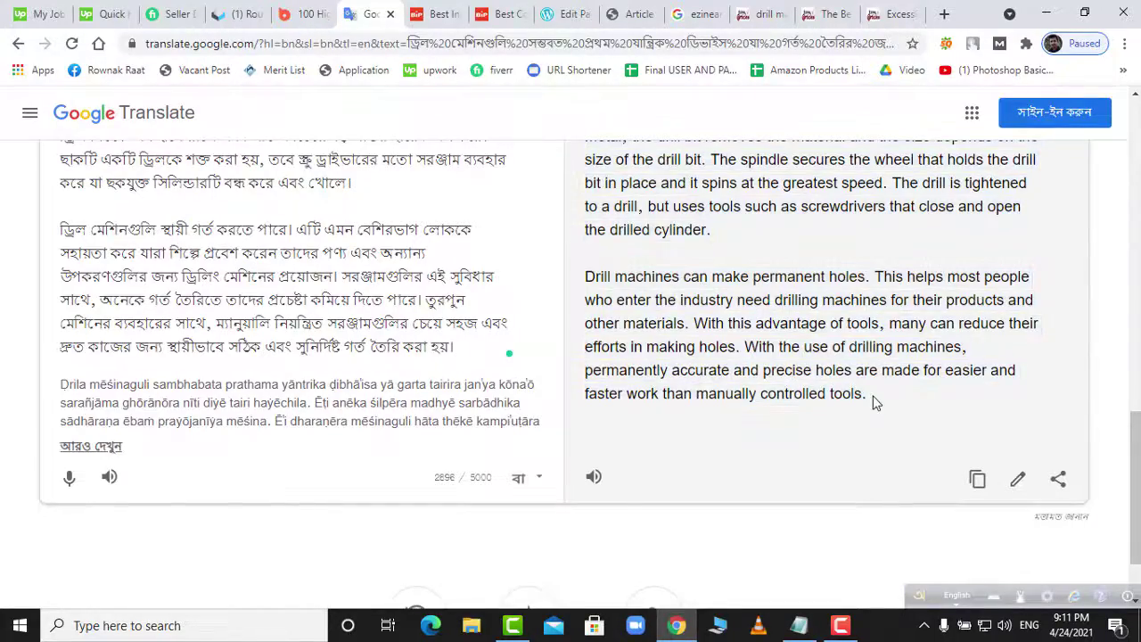
drag(870, 396, 805, 300)
scroll(702, 299, up, 5)
scroll(702, 299, up, 10)
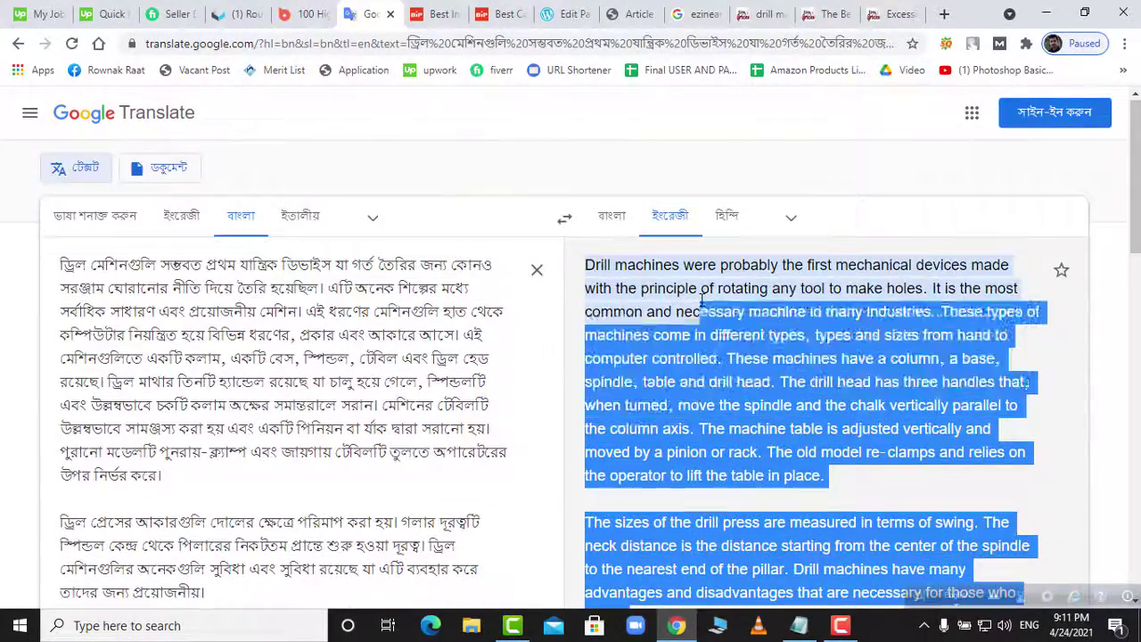
drag(702, 300, 586, 265)
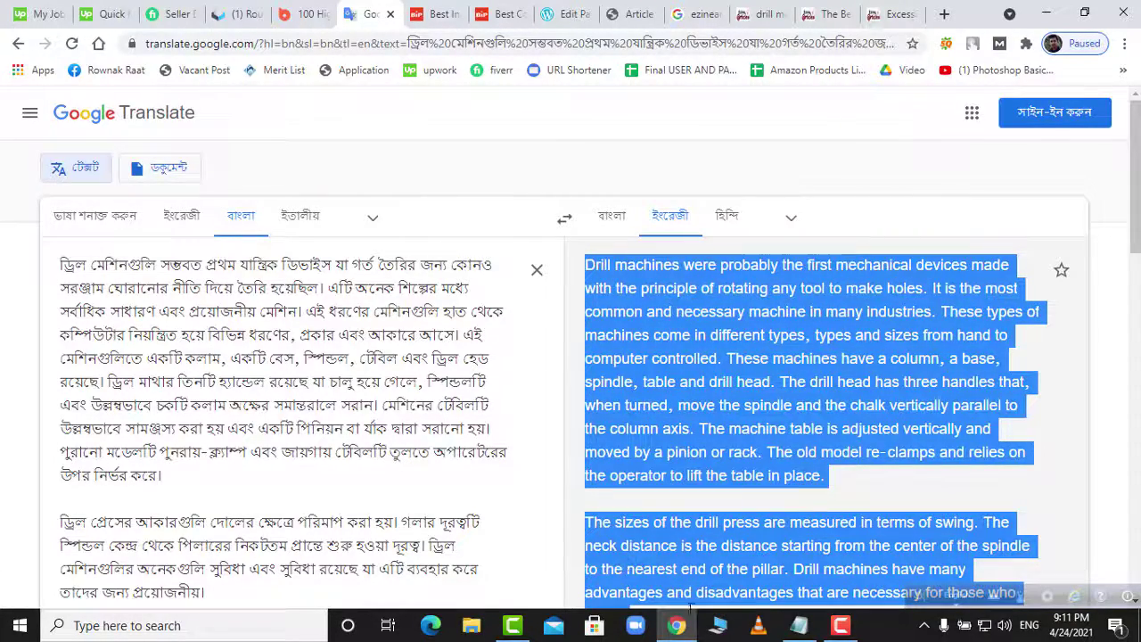
click(799, 626)
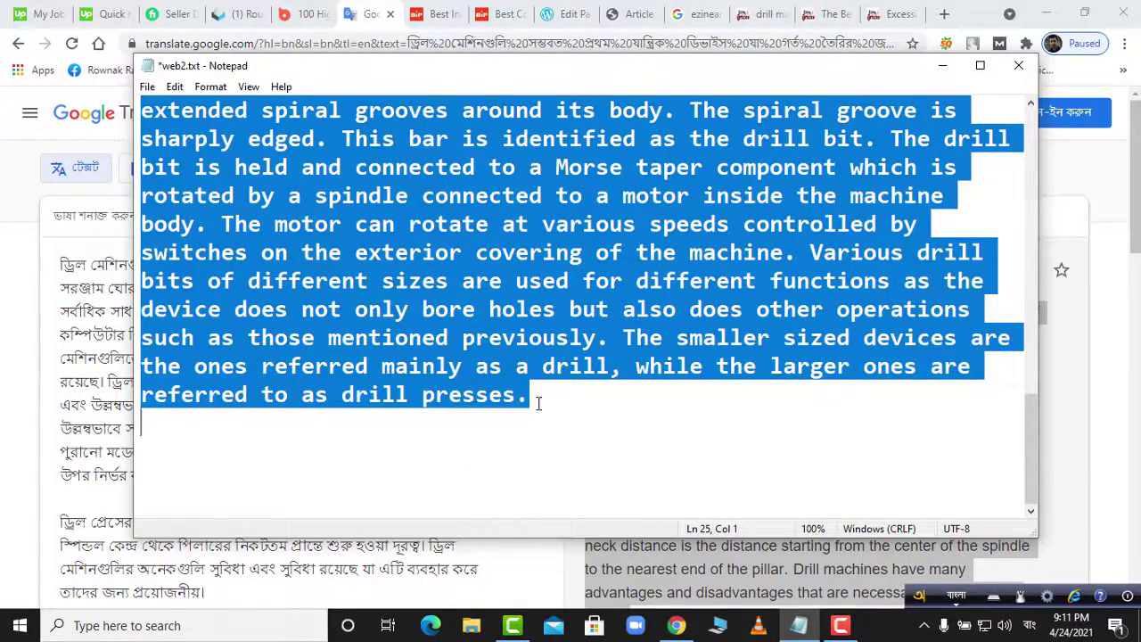
- Paste the reworded English drill text on a new line at the end of web2.txt
click(612, 448)
key(Return)
key(ctrl+v)
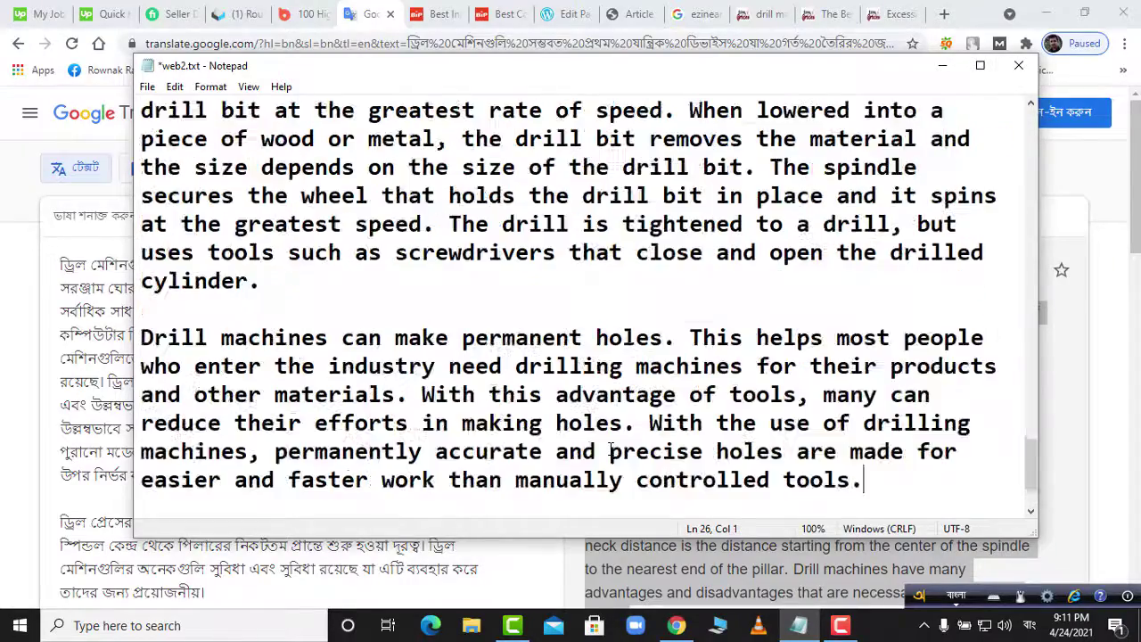
scroll(612, 448, up, 15)
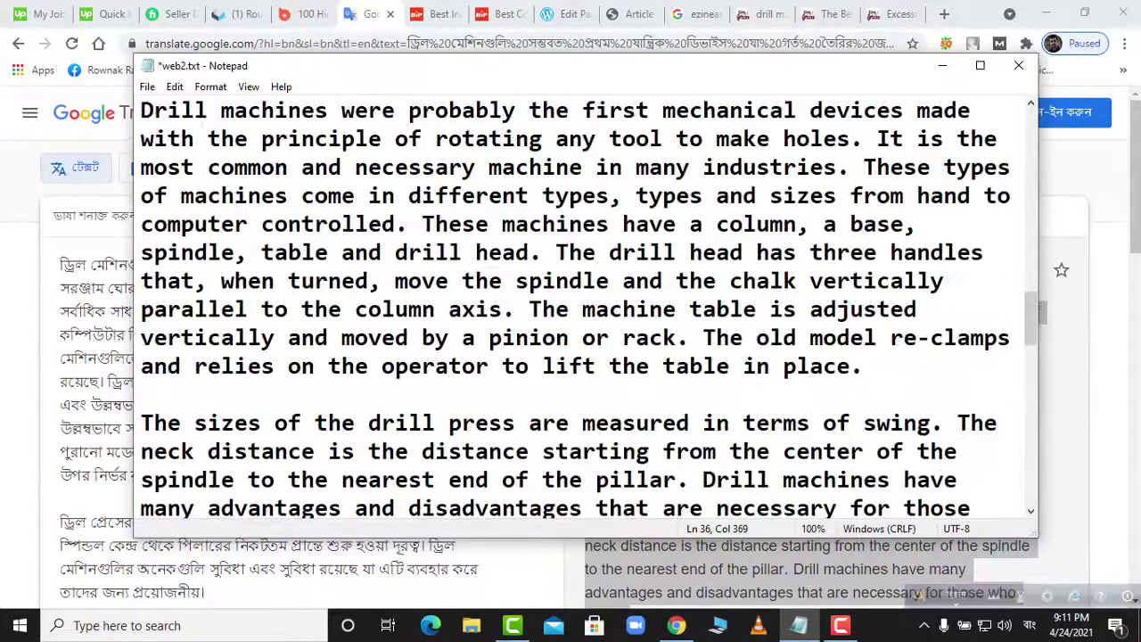
scroll(580, 307, up, 5)
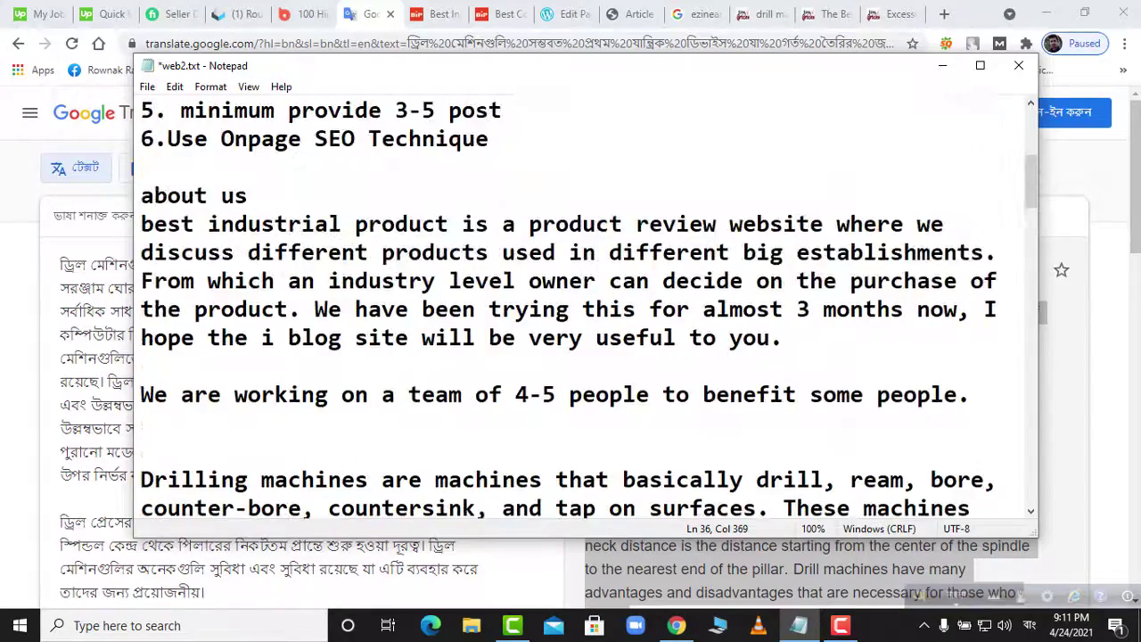
scroll(579, 308, down, 5)
scroll(579, 308, down, 4)
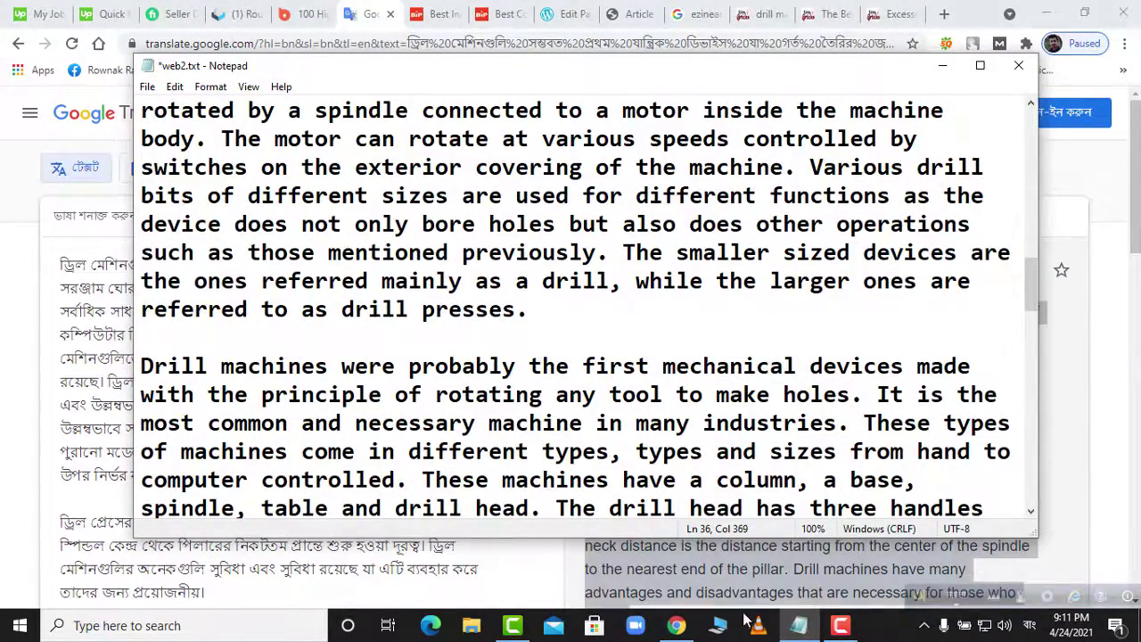
click(680, 626)
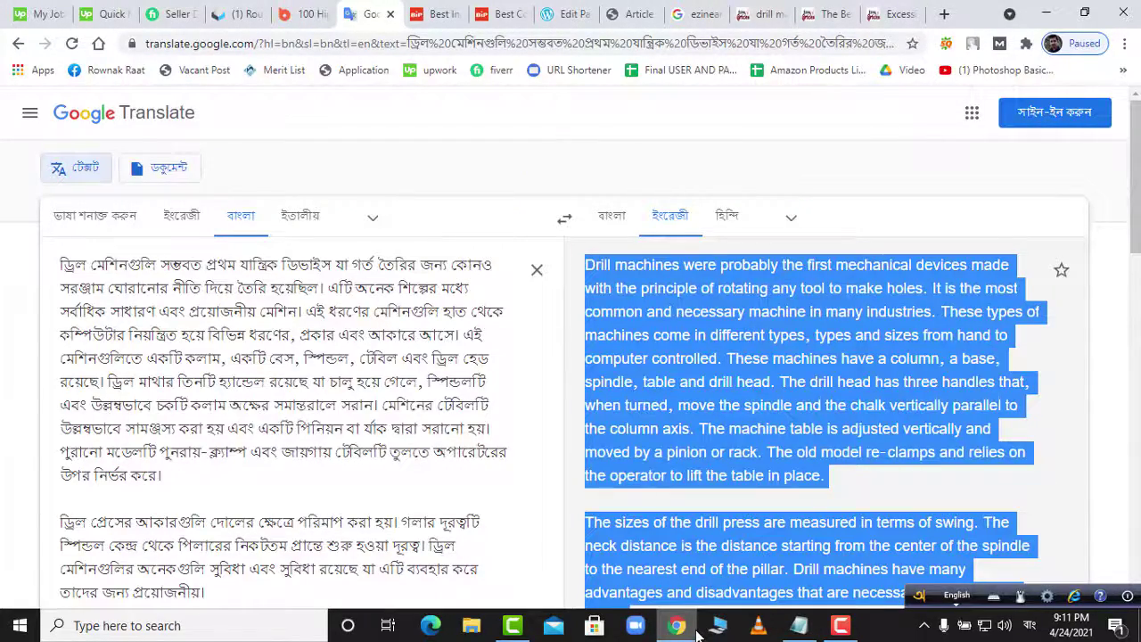
key(alt+Tab)
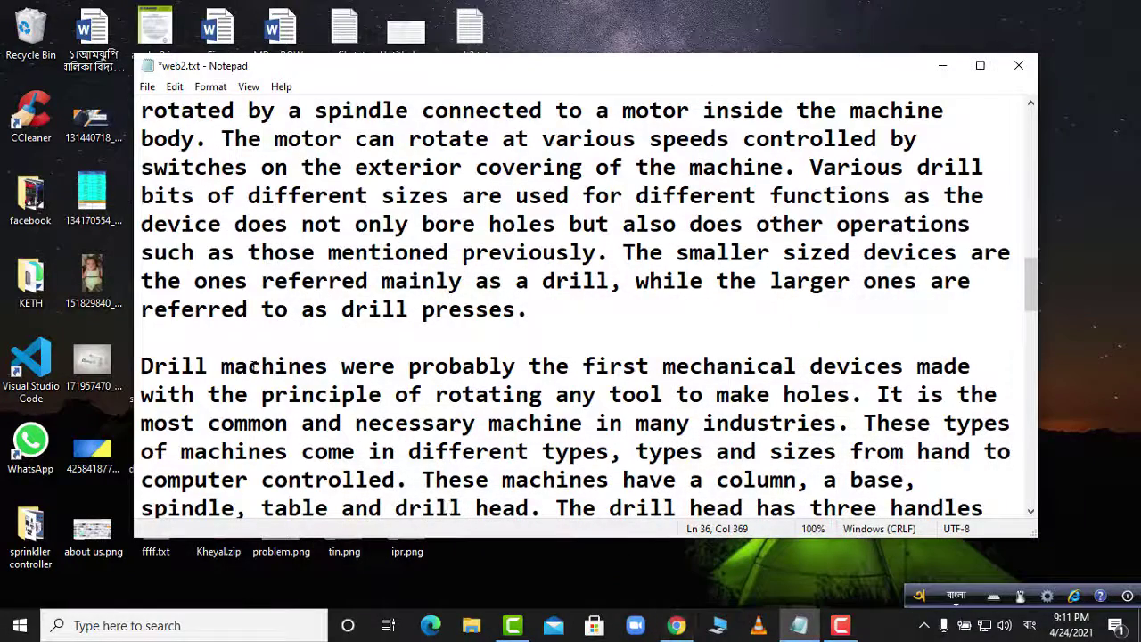
- Switch input to English and type the heading 'Benefit of Drill machine' above the 'Drill machines' paragraph
click(141, 366)
key(Return)
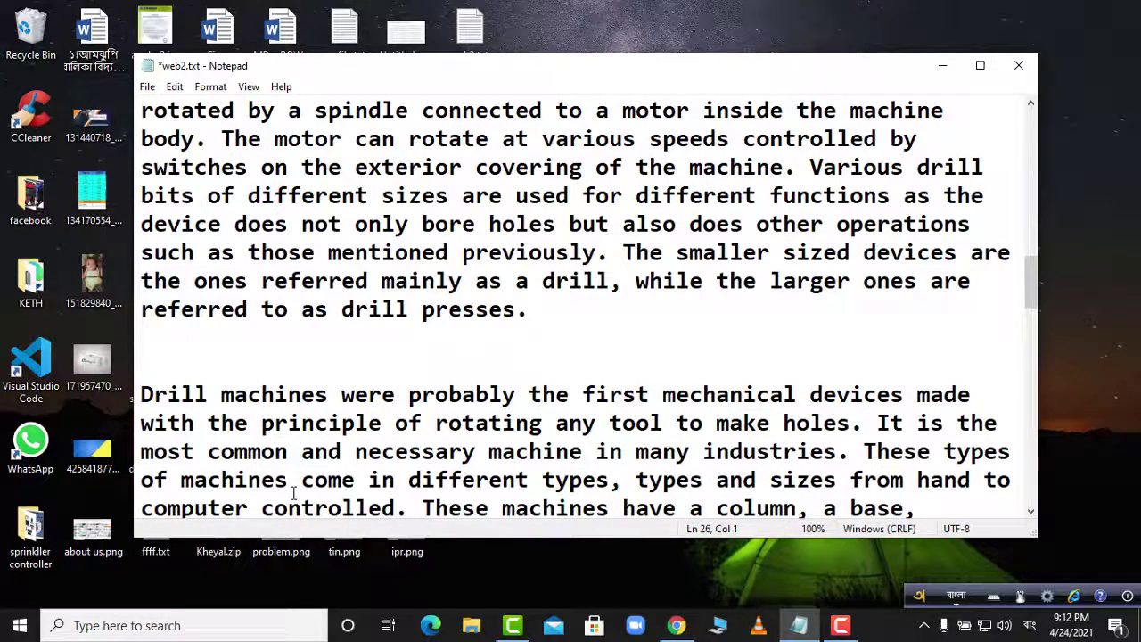
text(Bene)
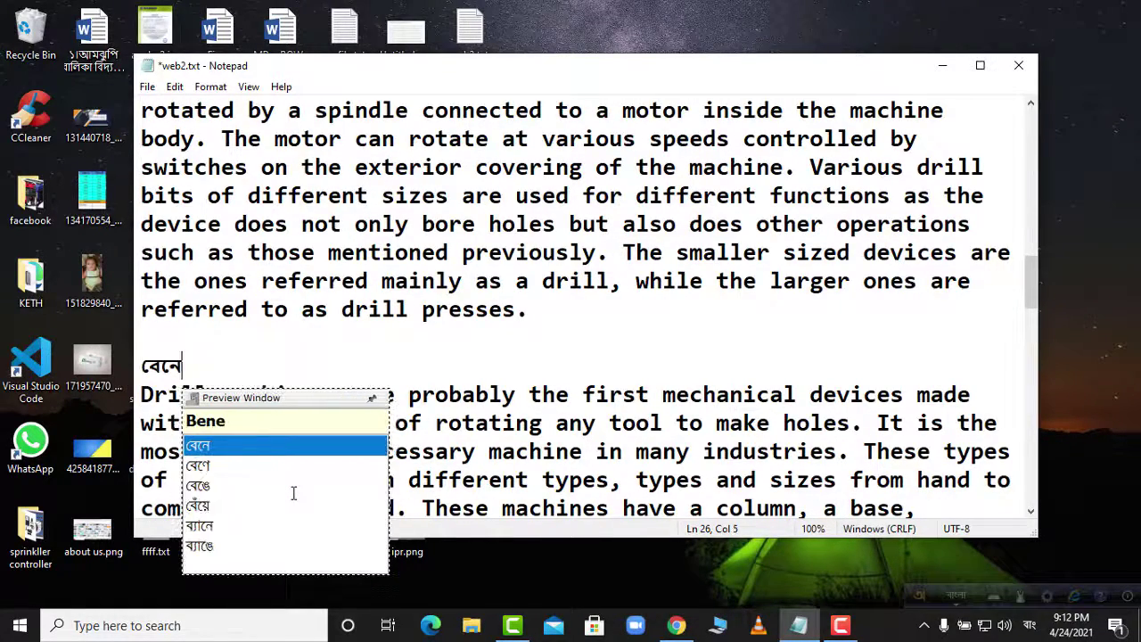
text(fit)
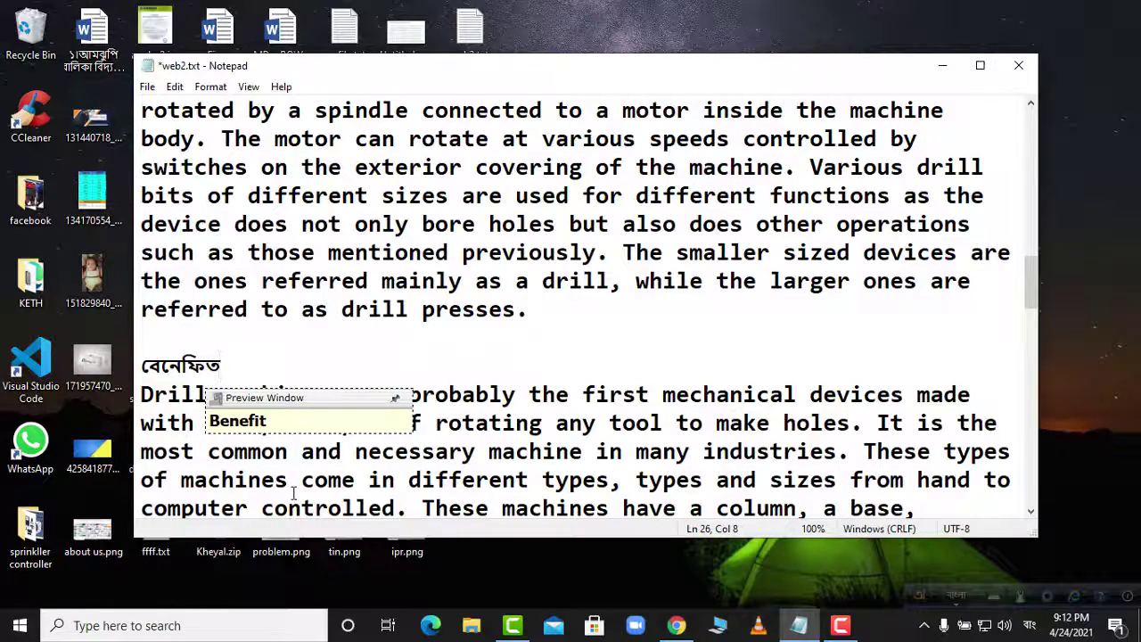
key(BackSpace)
key(BackSpace)
key(BackSpace)
key(BackSpace)
key(BackSpace)
key(BackSpace)
key(BackSpace)
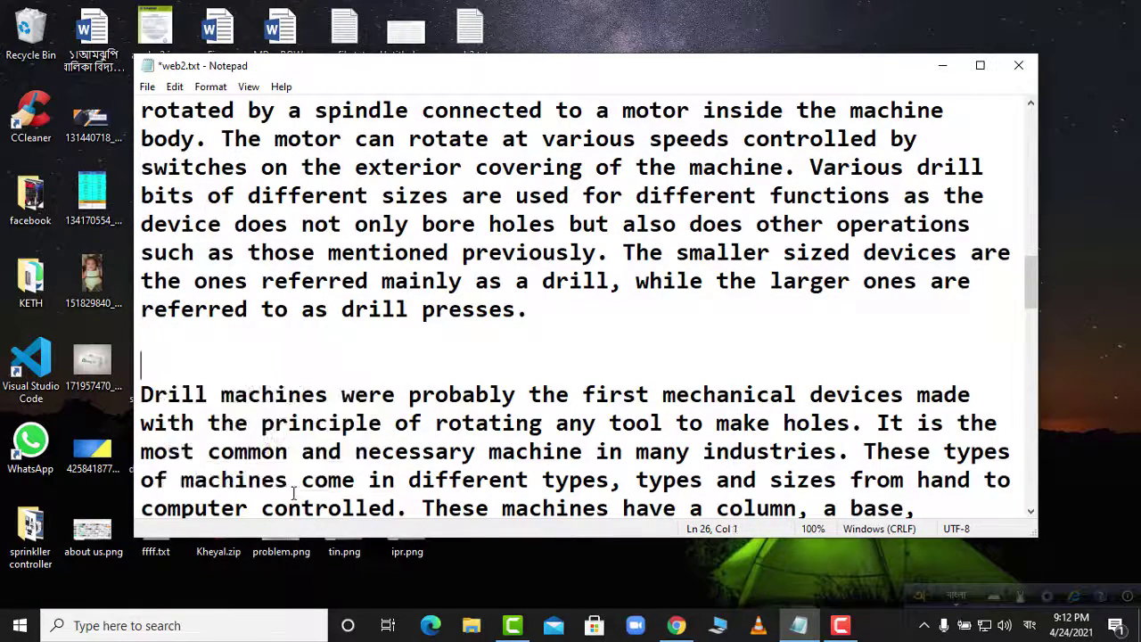
click(1030, 626)
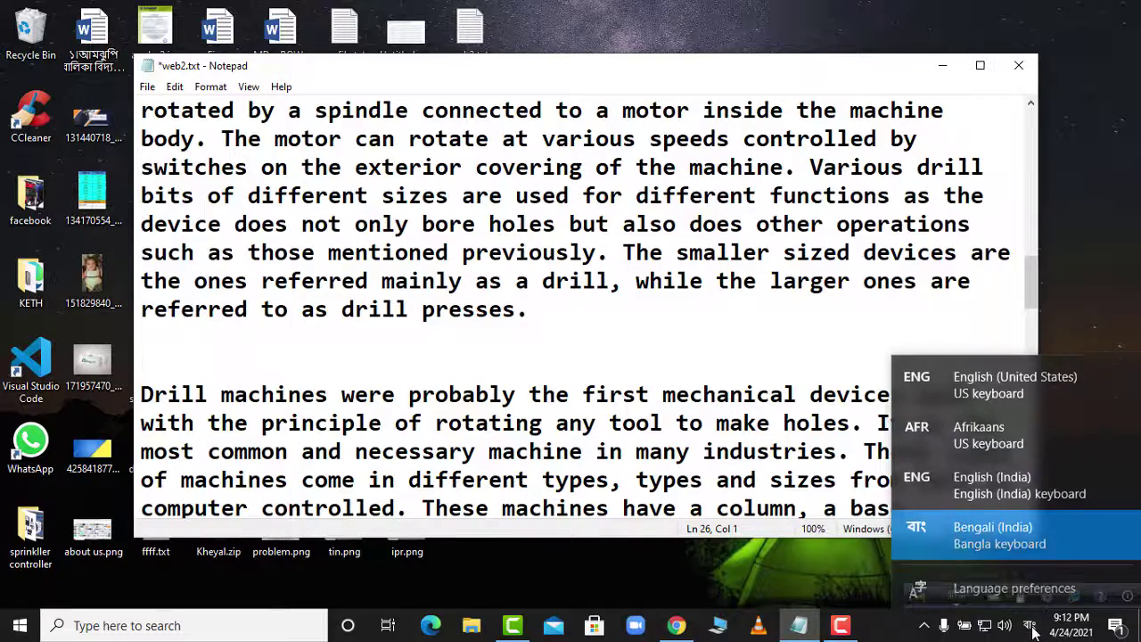
click(990, 390)
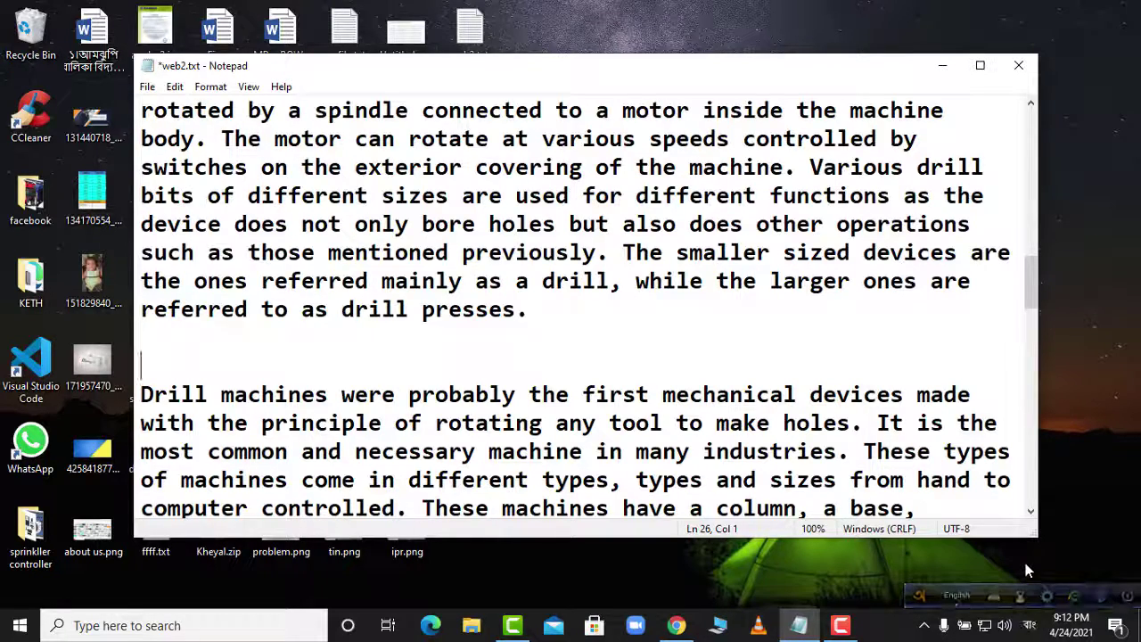
click(1032, 627)
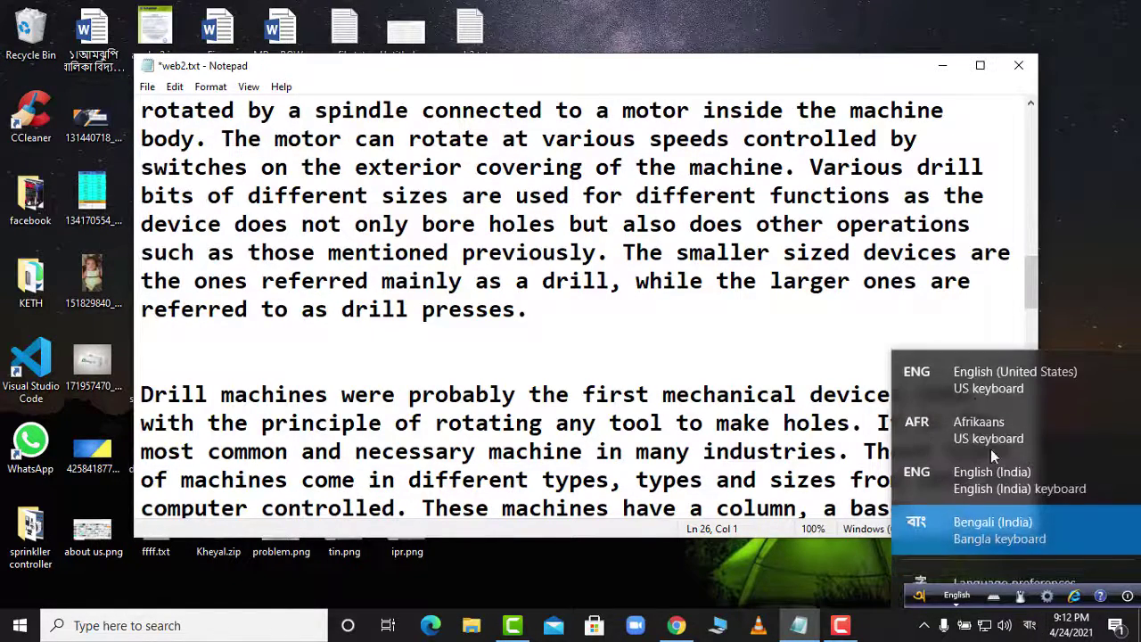
click(1003, 385)
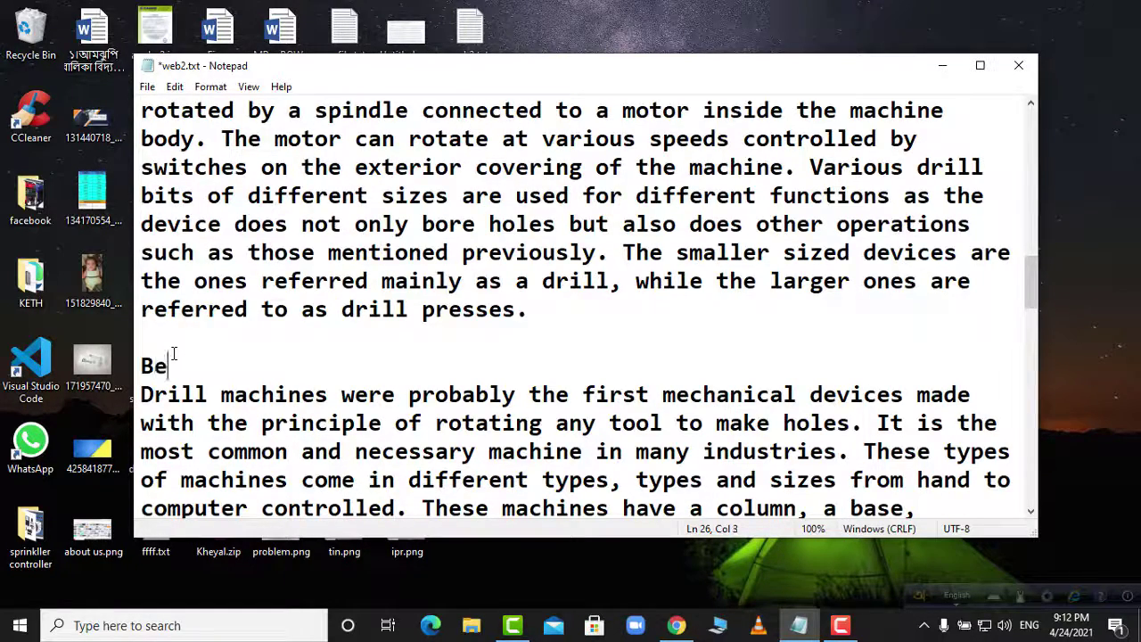
text(nefit of Drill)
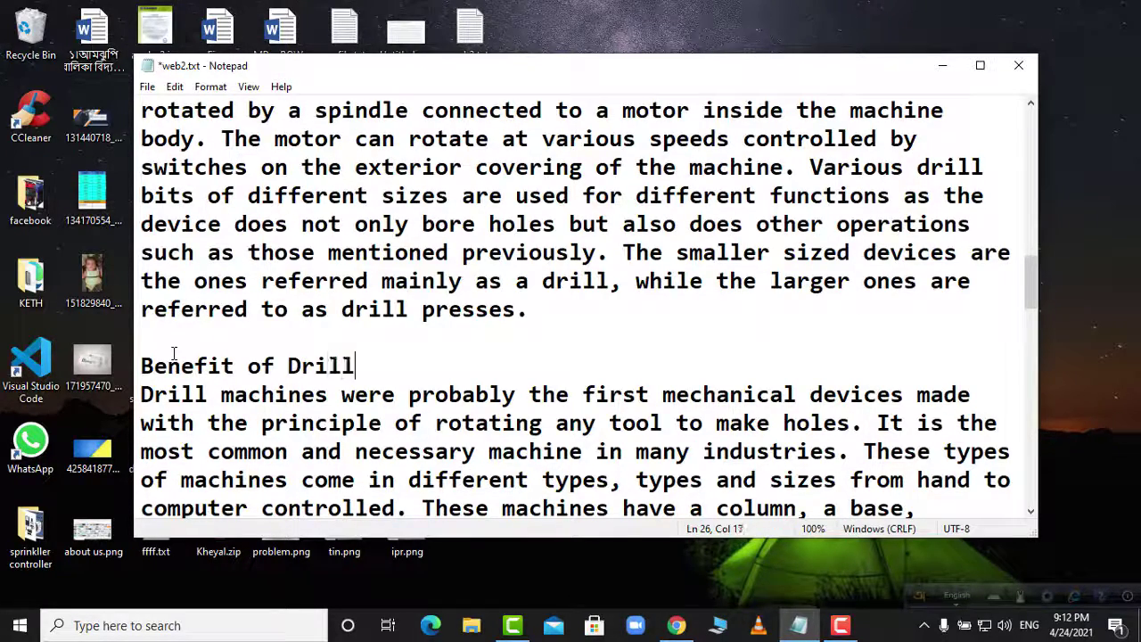
text( machi)
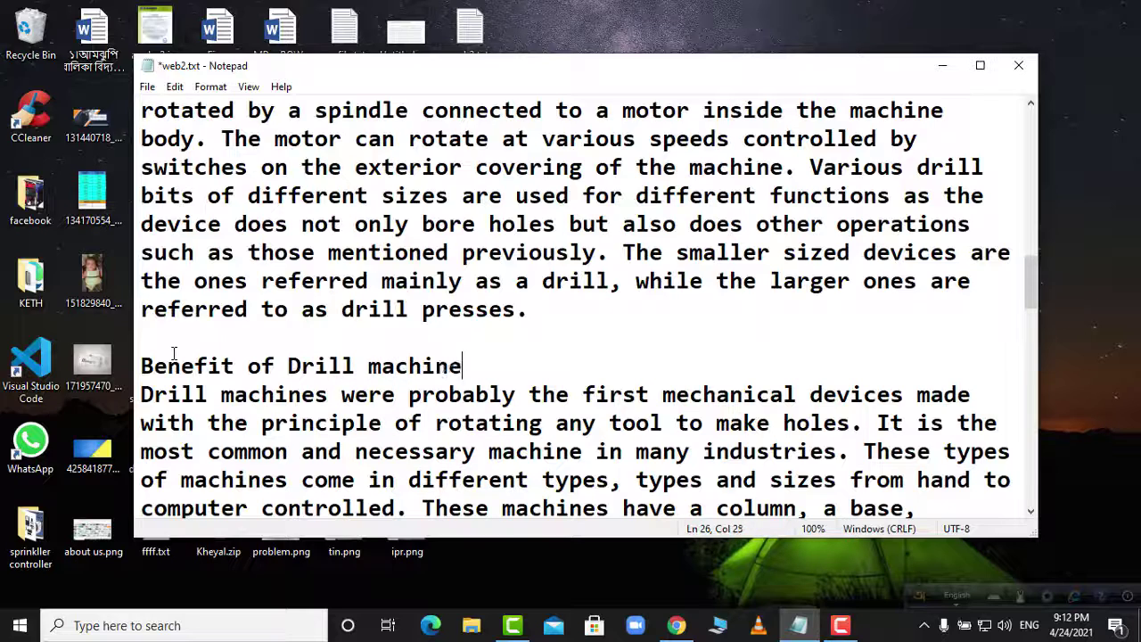
text(ne)
key(Return)
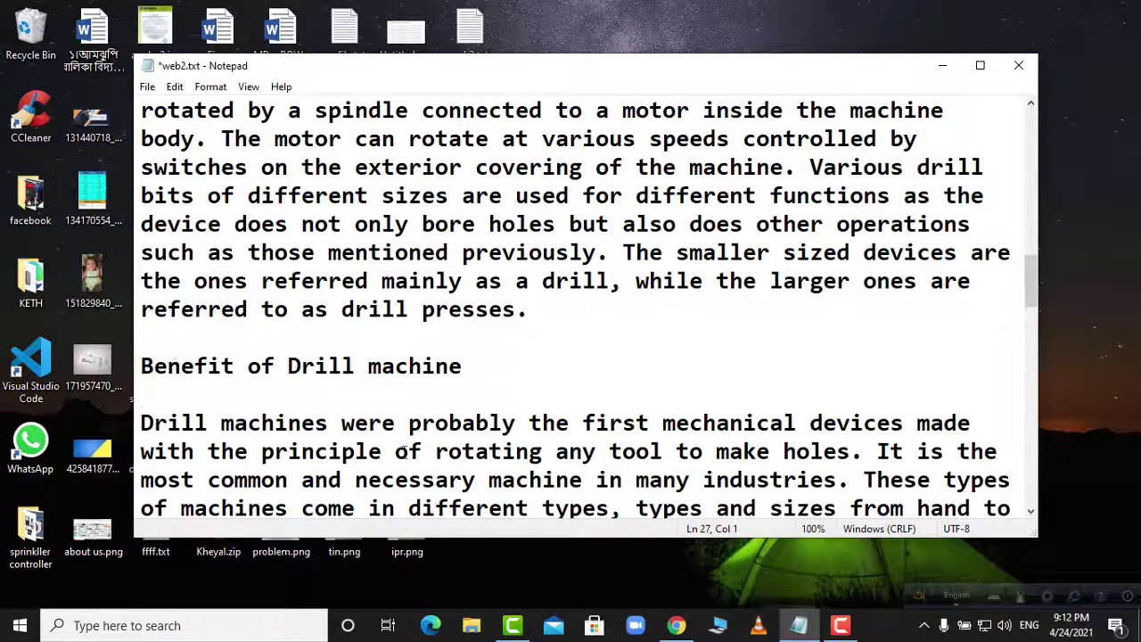
click(677, 625)
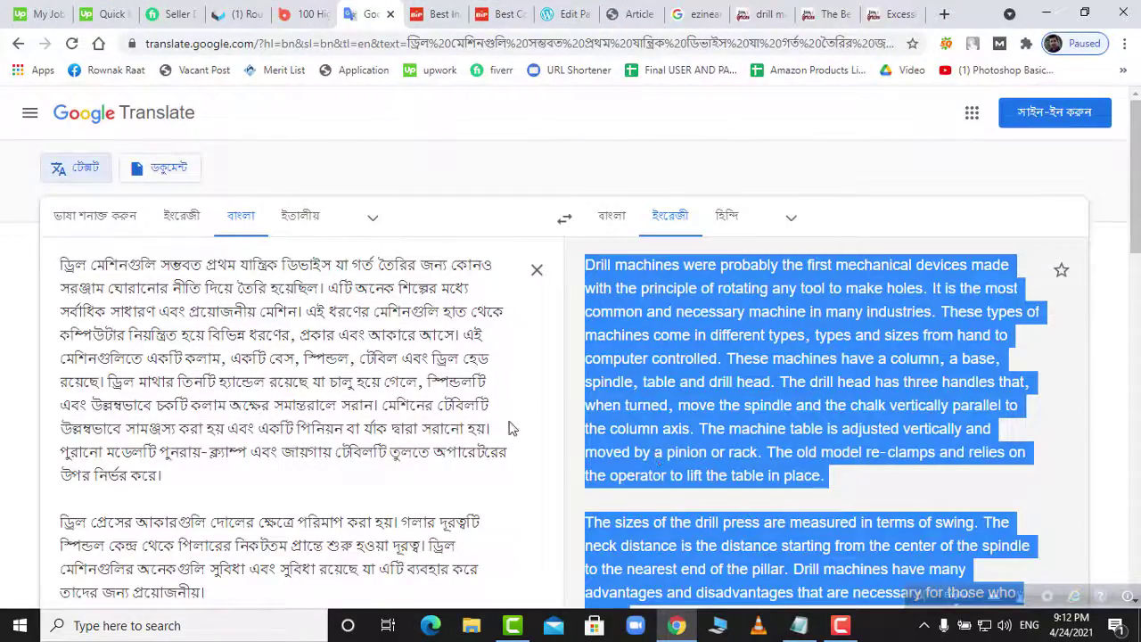
- Scroll through 'The Benefits of Drill Machines', clear its selection, and return to web2.txt
click(827, 20)
scroll(584, 339, up, 10)
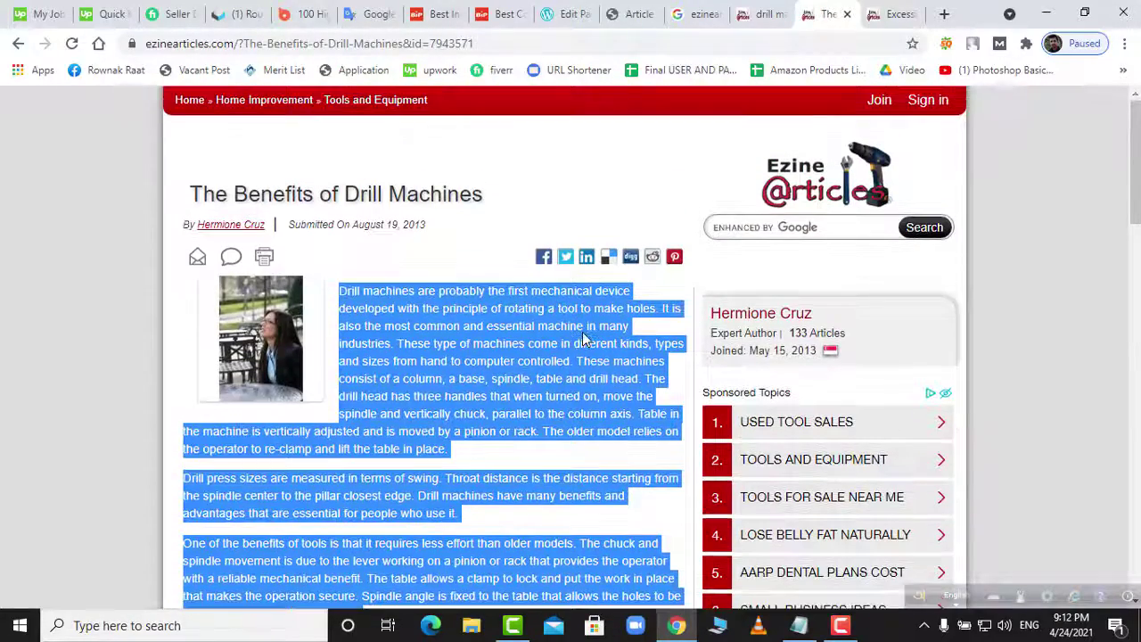
scroll(480, 268, down, 2)
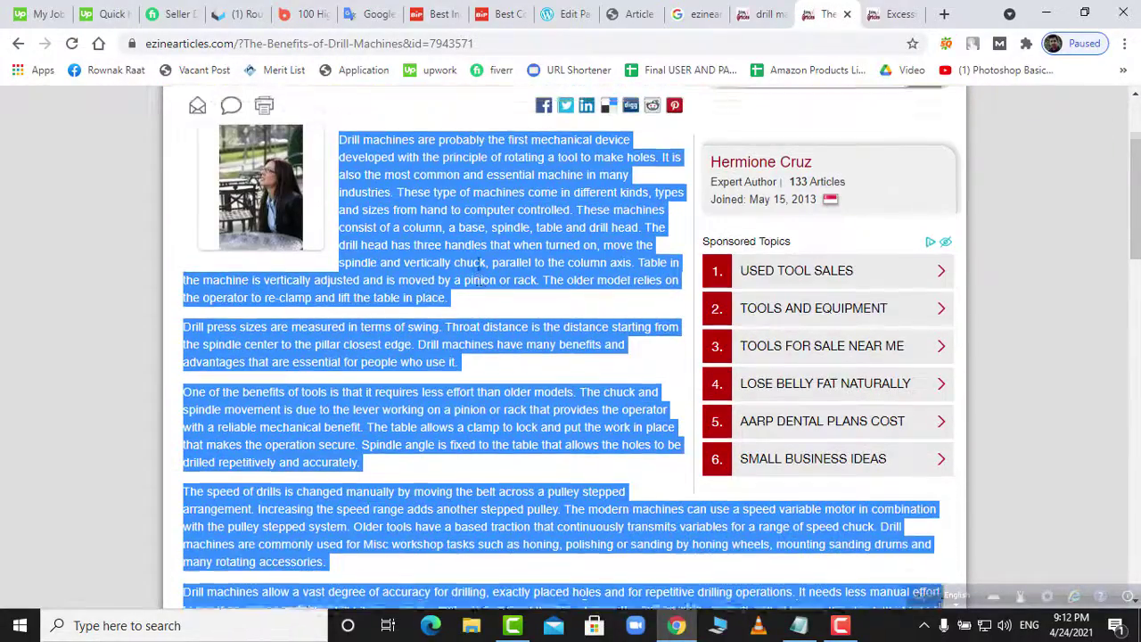
scroll(479, 267, up, 2)
scroll(479, 268, down, 6)
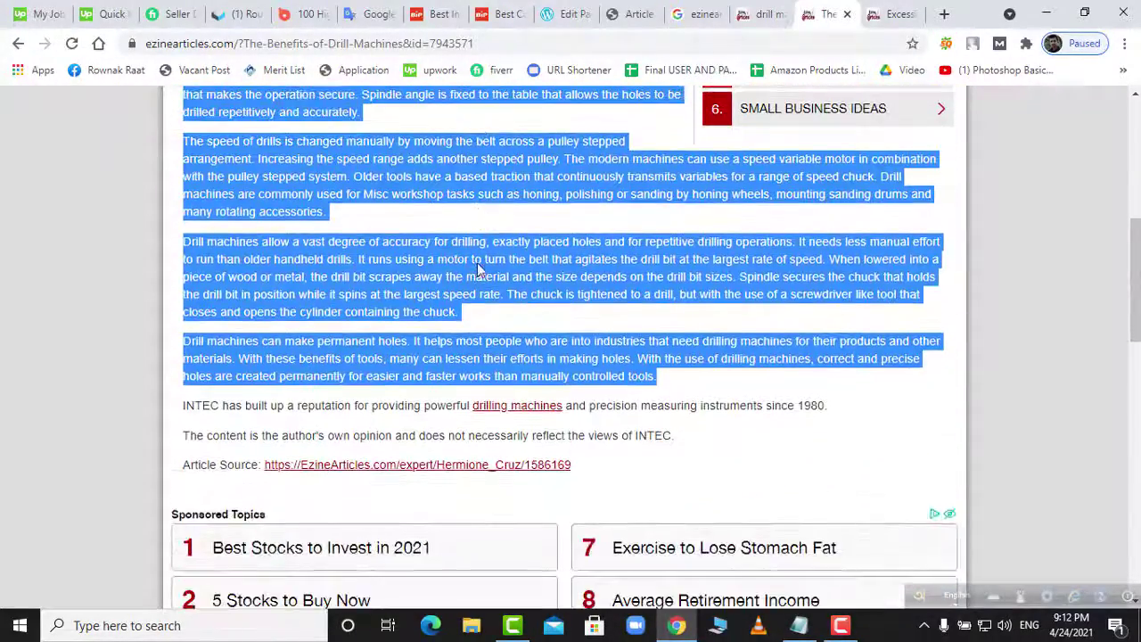
click(465, 341)
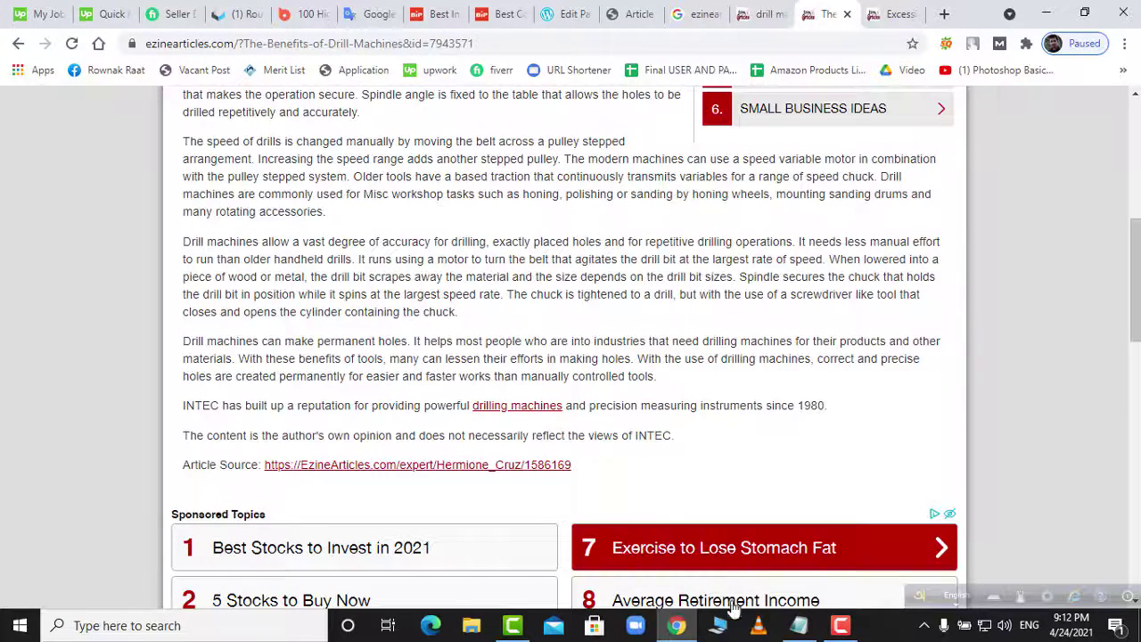
click(800, 625)
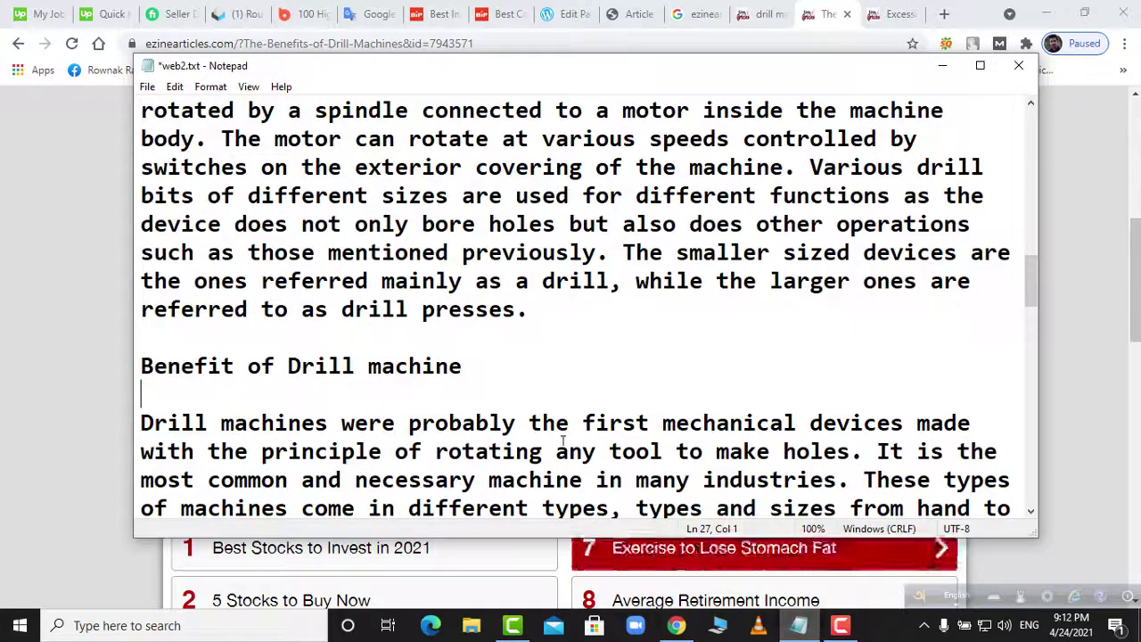
- Review the web2.txt notes, then return to the WordPress Home page editor in Chrome
scroll(564, 439, up, 4)
scroll(401, 358, up, 3)
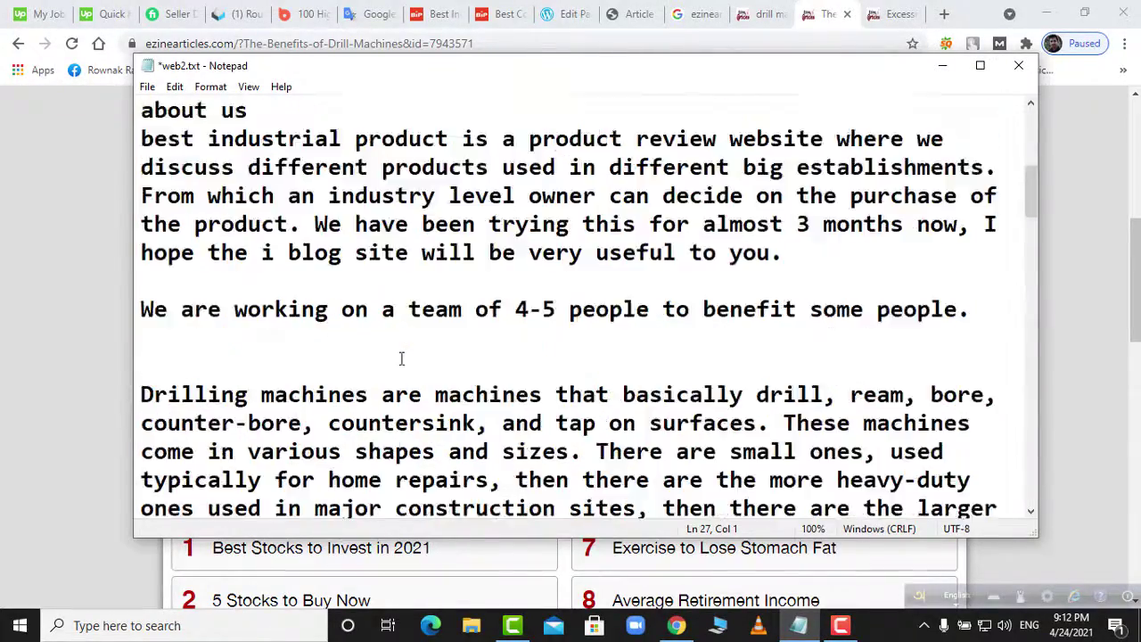
scroll(401, 358, down, 9)
scroll(401, 359, up, 7)
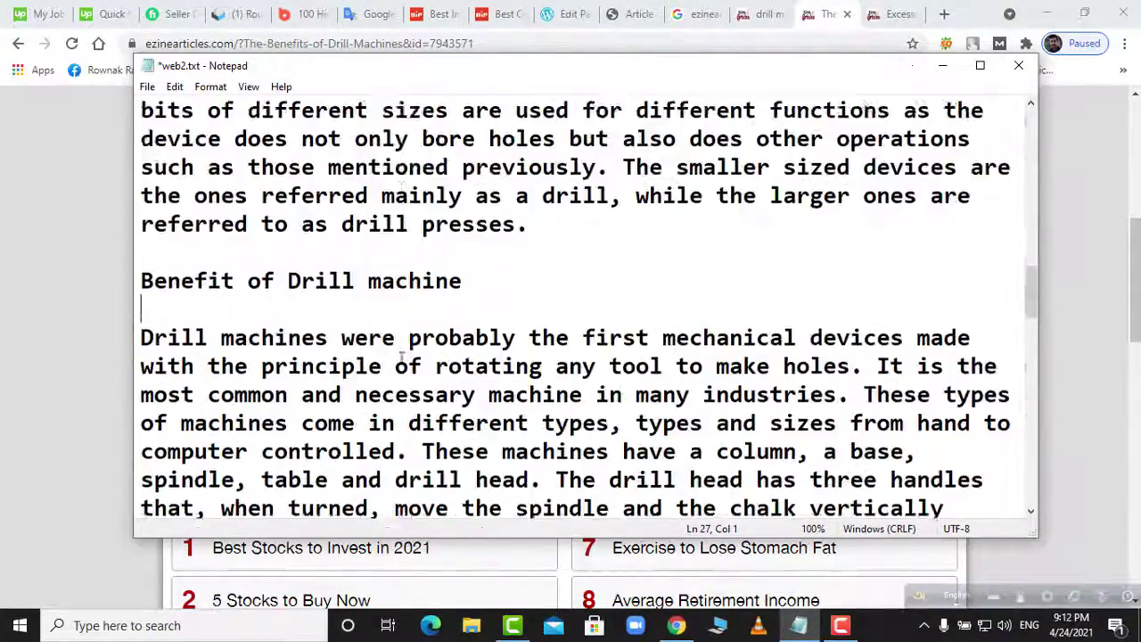
click(677, 625)
scroll(548, 327, up, 3)
click(570, 13)
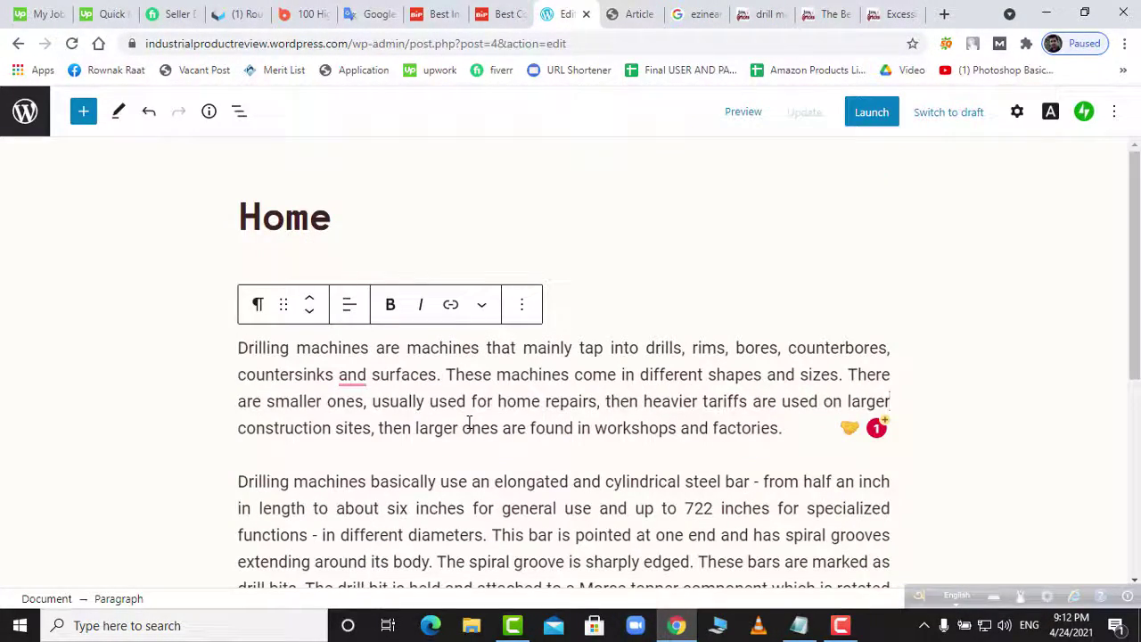
- Remove the first 'Drilling machines' paragraph and the long drill bit paragraph from the Home page
click(523, 305)
scroll(544, 544, down, 2)
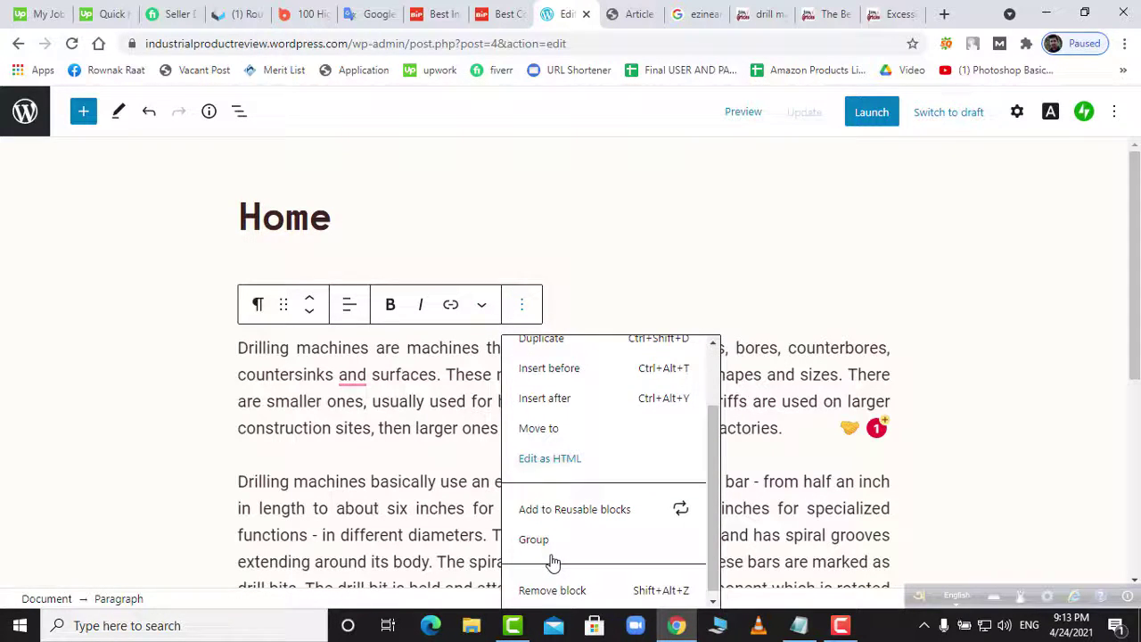
key(shift+alt+z)
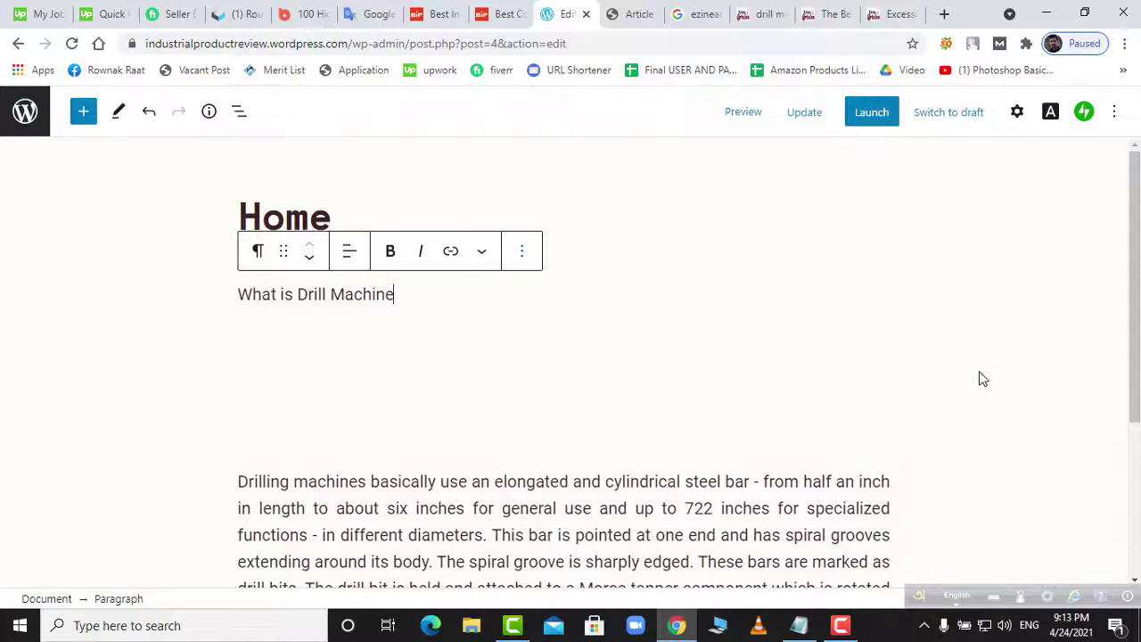
scroll(366, 223, down, 2)
scroll(440, 341, down, 1)
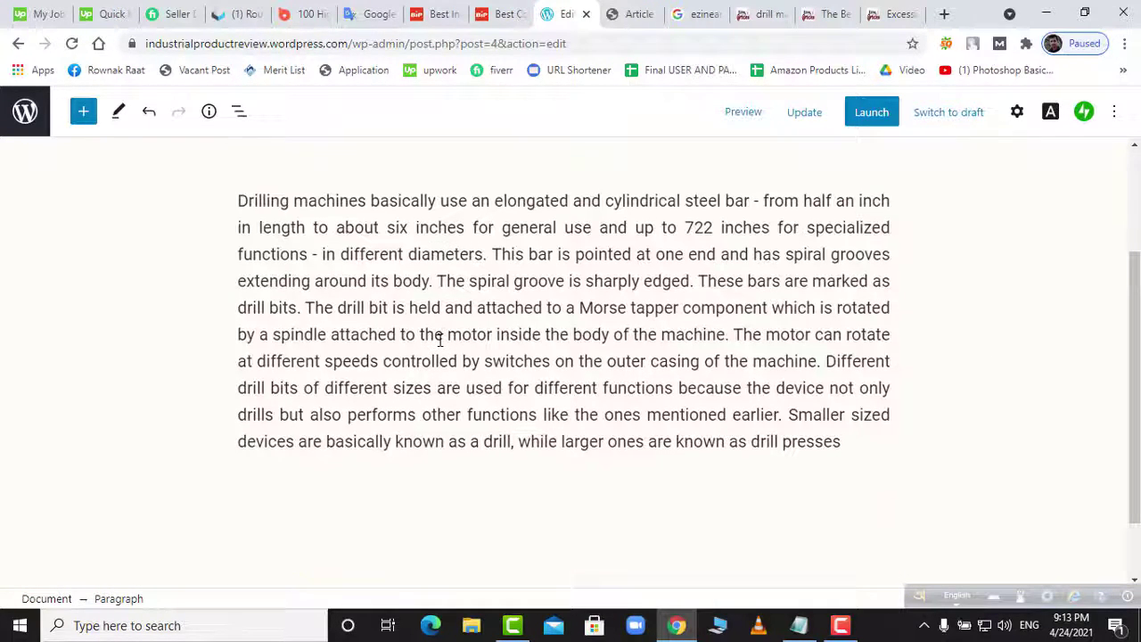
click(433, 334)
scroll(472, 339, up, 2)
scroll(517, 329, down, 2)
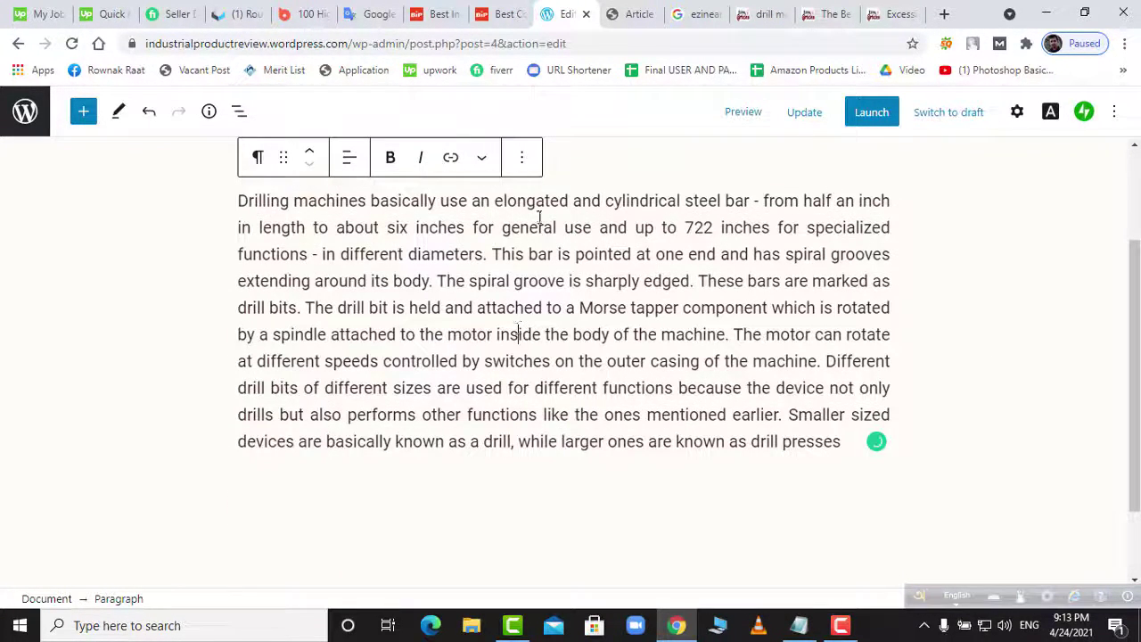
click(519, 159)
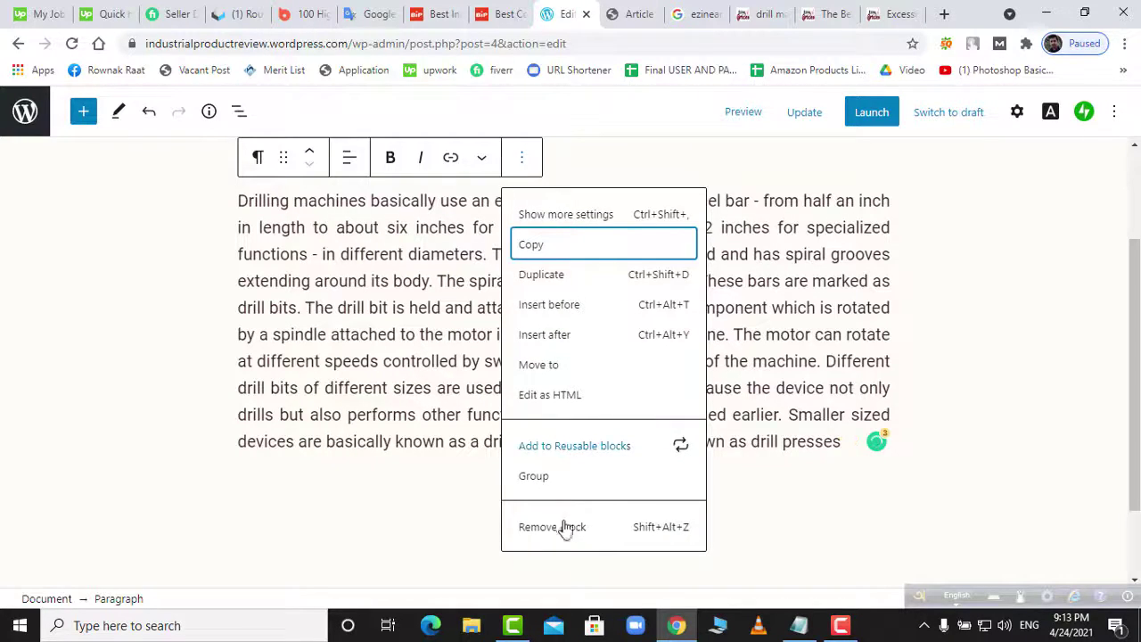
click(667, 533)
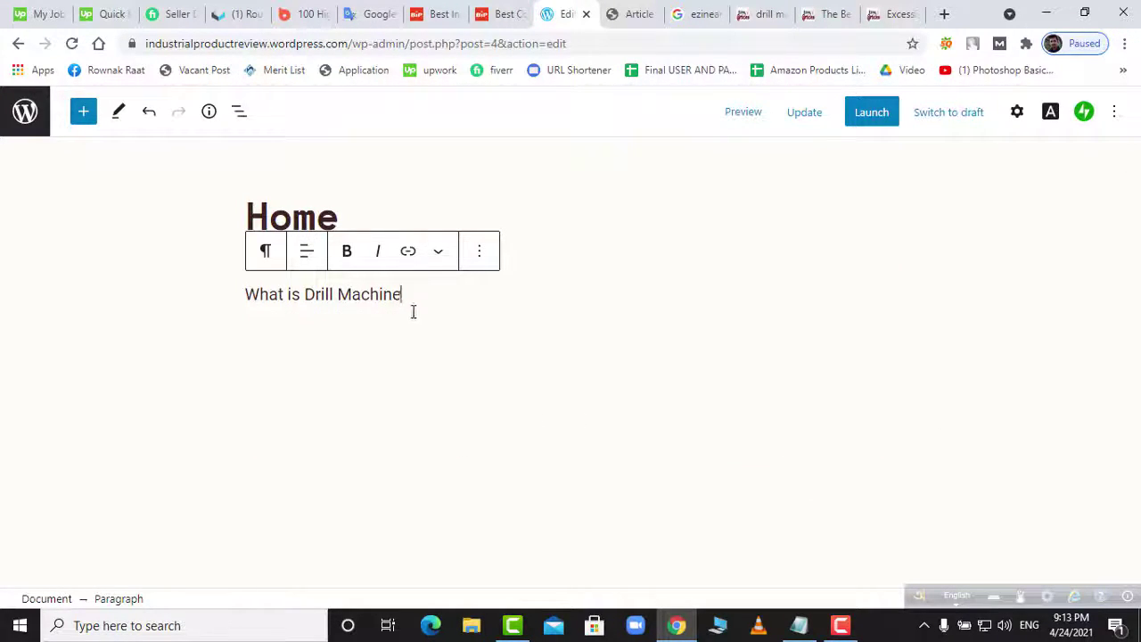
- Remove the 'What is Drill Machine' block and update the Home page
click(473, 265)
click(479, 251)
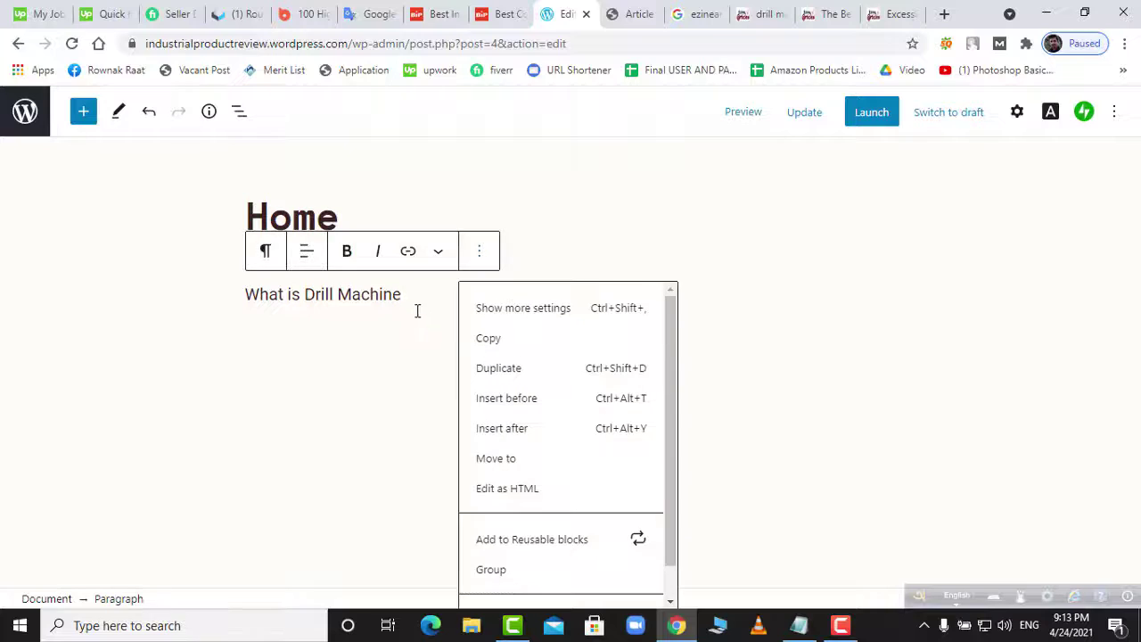
click(479, 253)
click(479, 253)
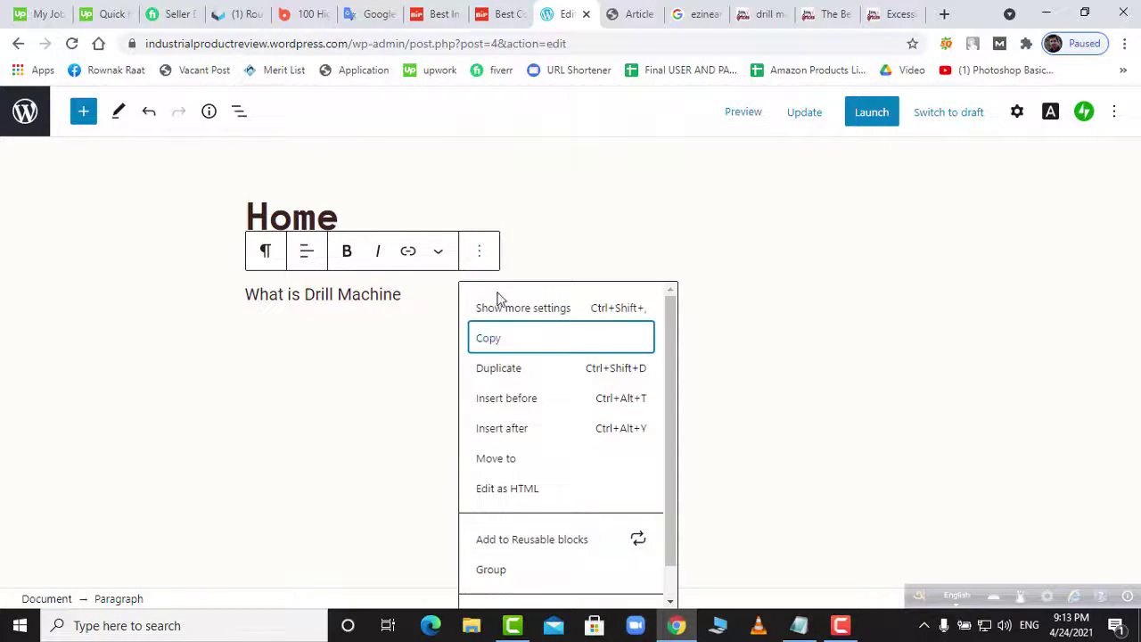
scroll(511, 588, down, 1)
click(510, 589)
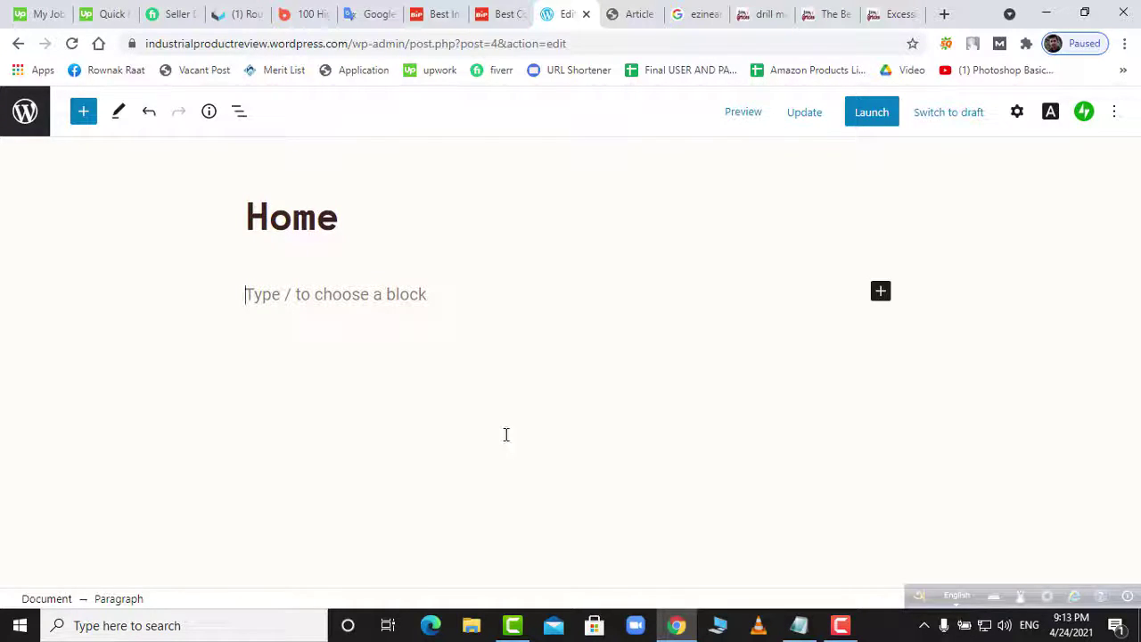
click(808, 114)
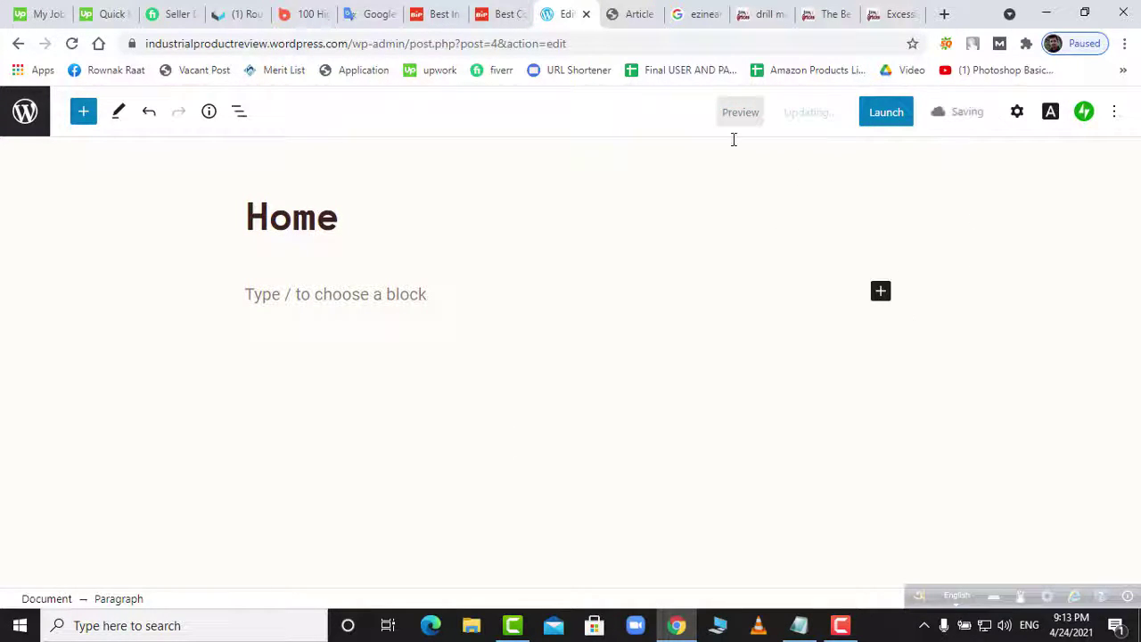
- Navigate from the Pages list to All Posts, showing the three published recipe posts
click(24, 110)
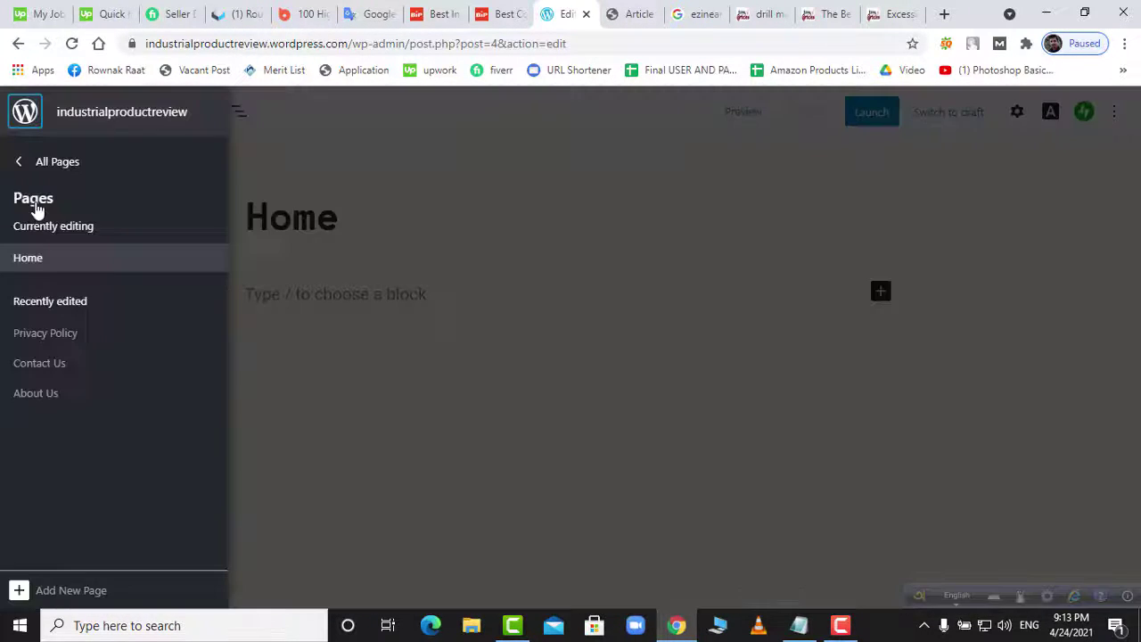
click(47, 172)
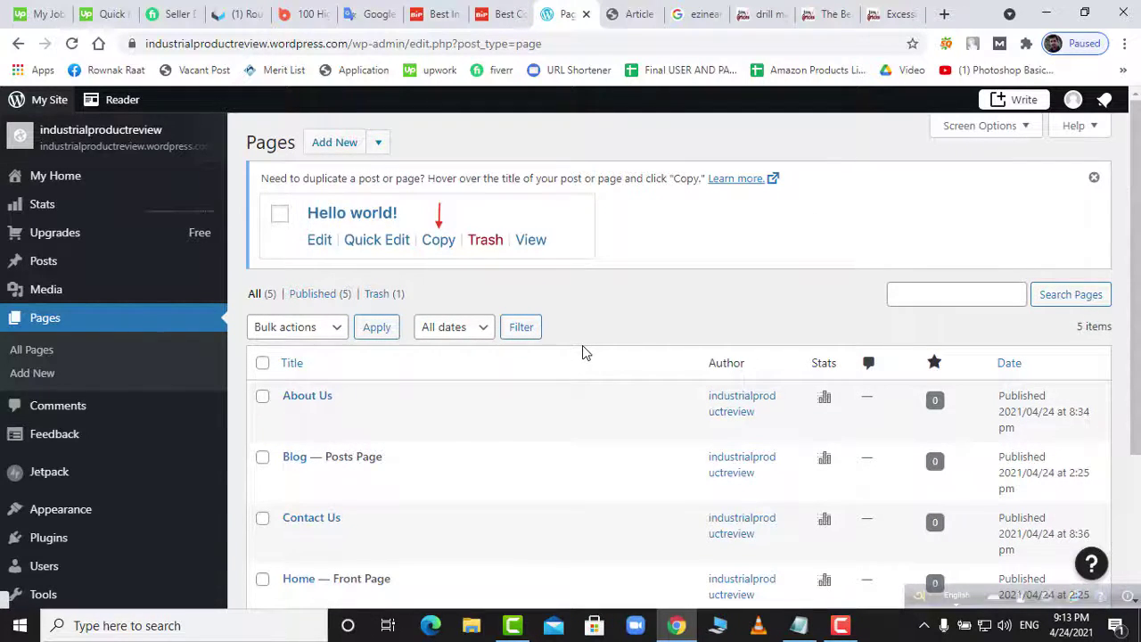
scroll(581, 373, down, 2)
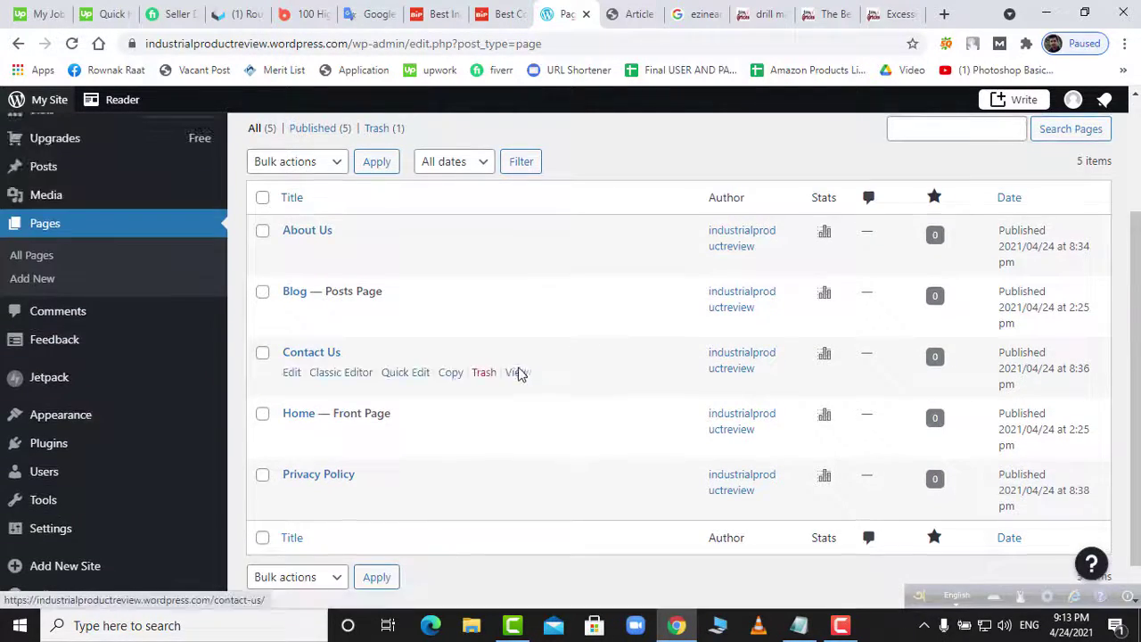
scroll(520, 373, up, 2)
mouse_move(37, 272)
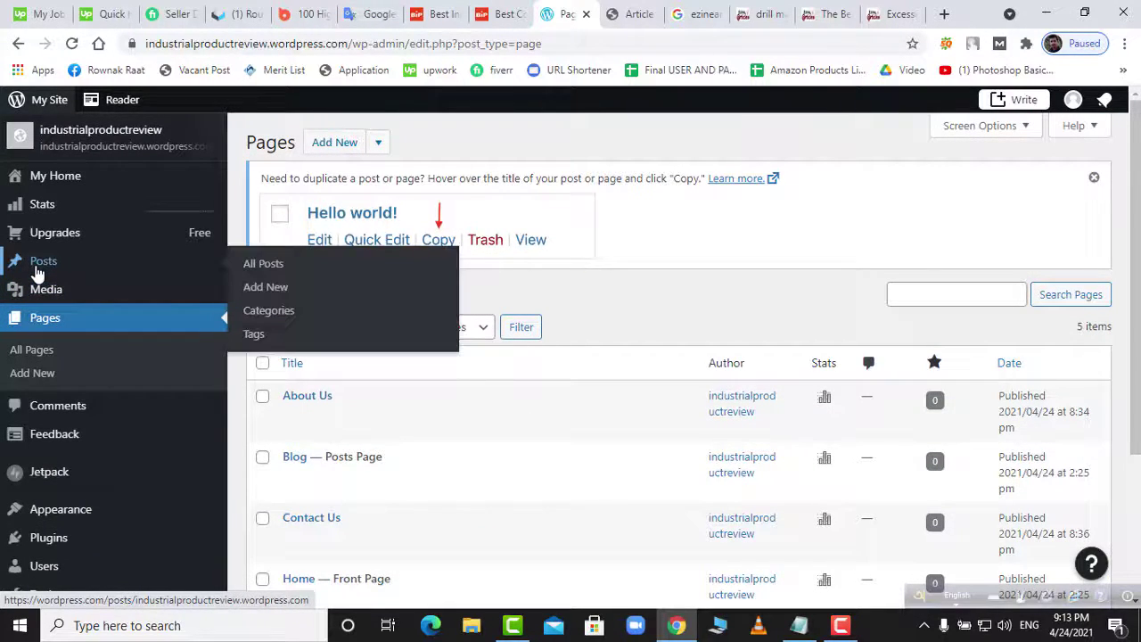
right_click(272, 267)
click(272, 265)
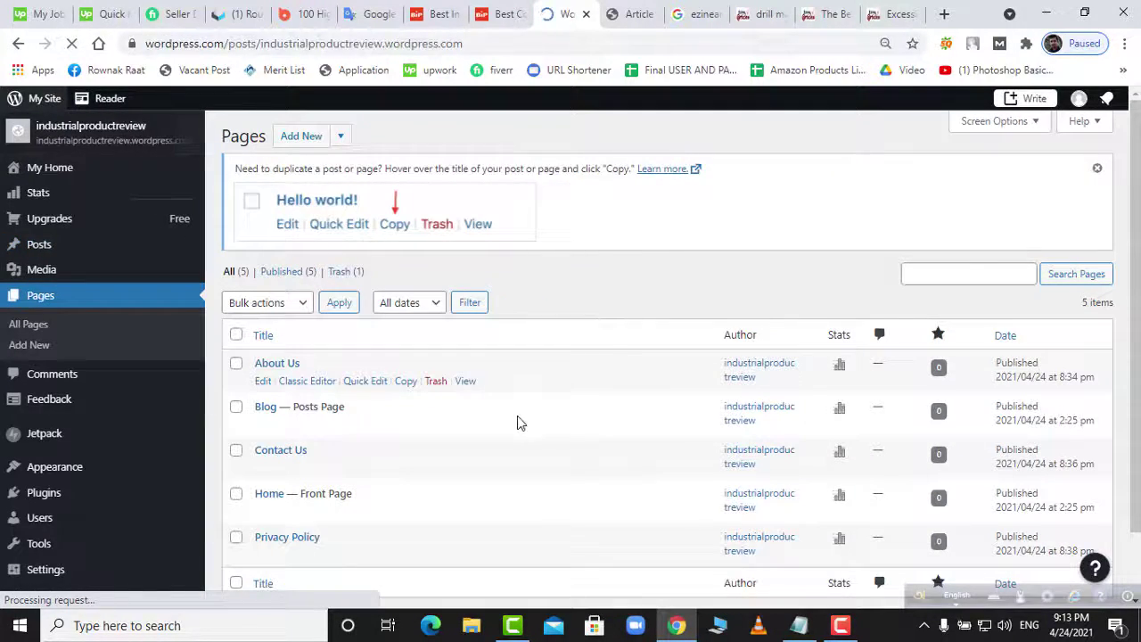
scroll(520, 420, down, 1)
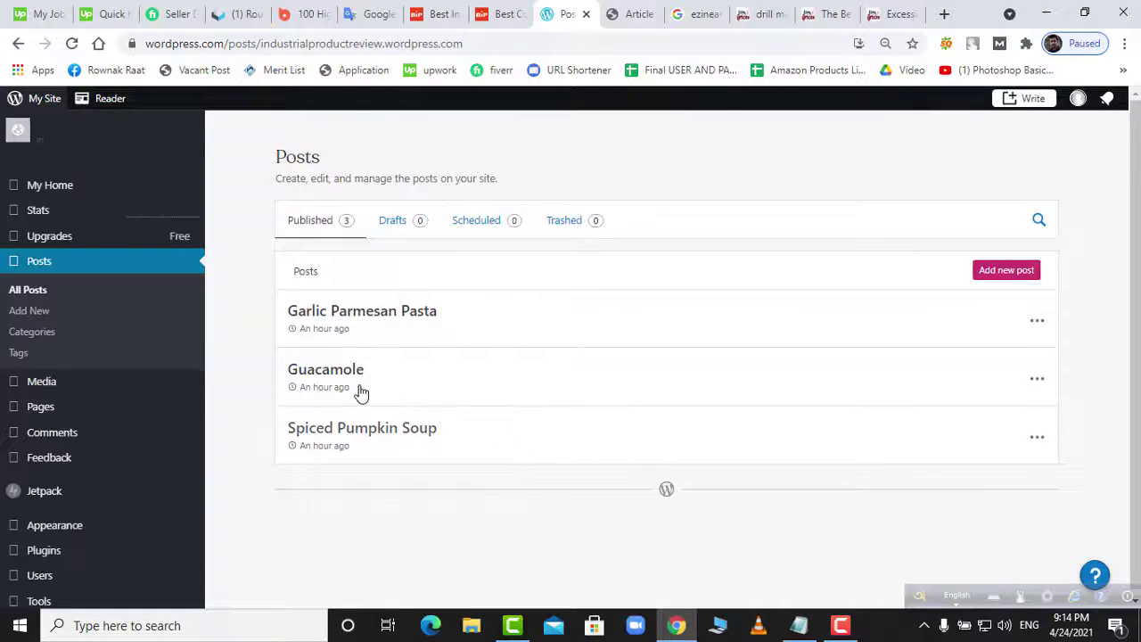
- Trash the Garlic Parmesan Pasta, Guacamole and Spiced Pumpkin Soup posts, then start a new post
click(1036, 325)
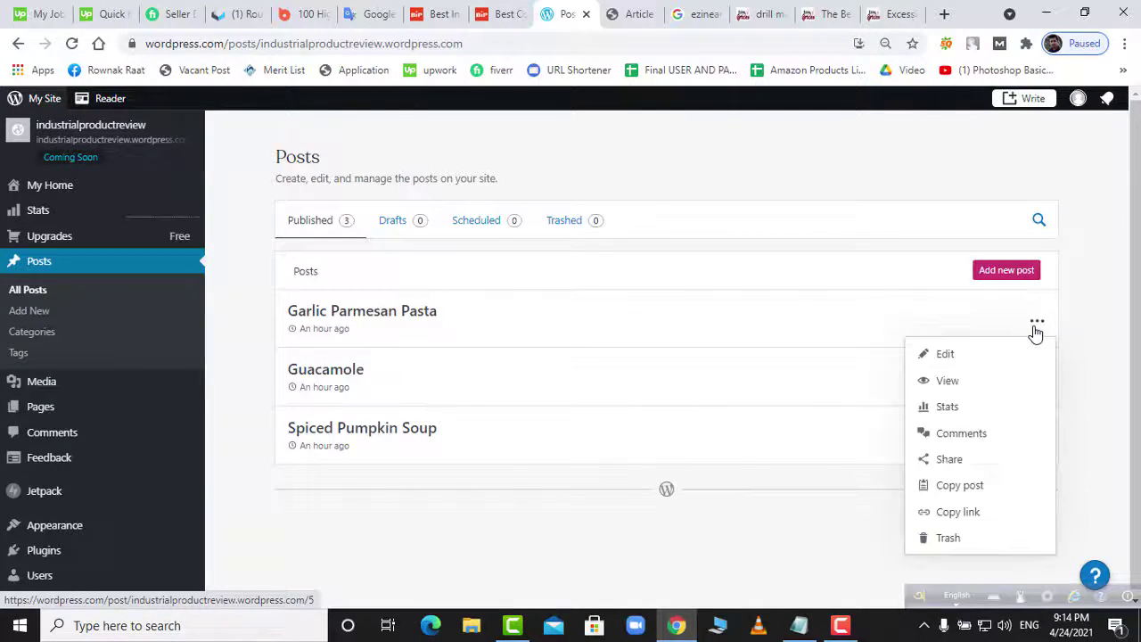
click(954, 541)
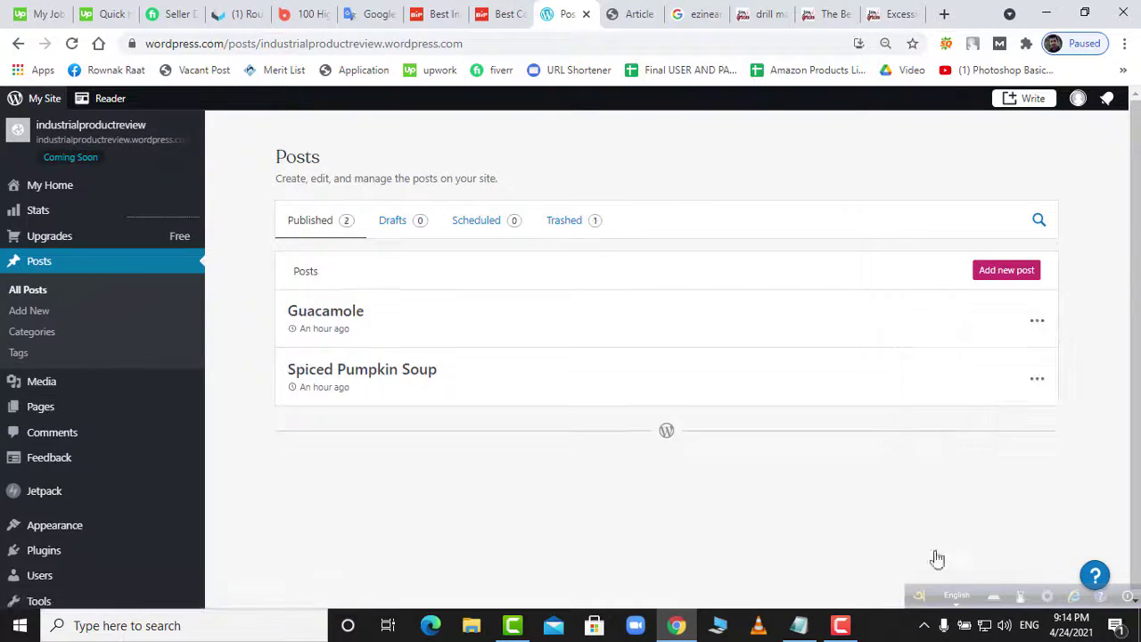
click(1037, 321)
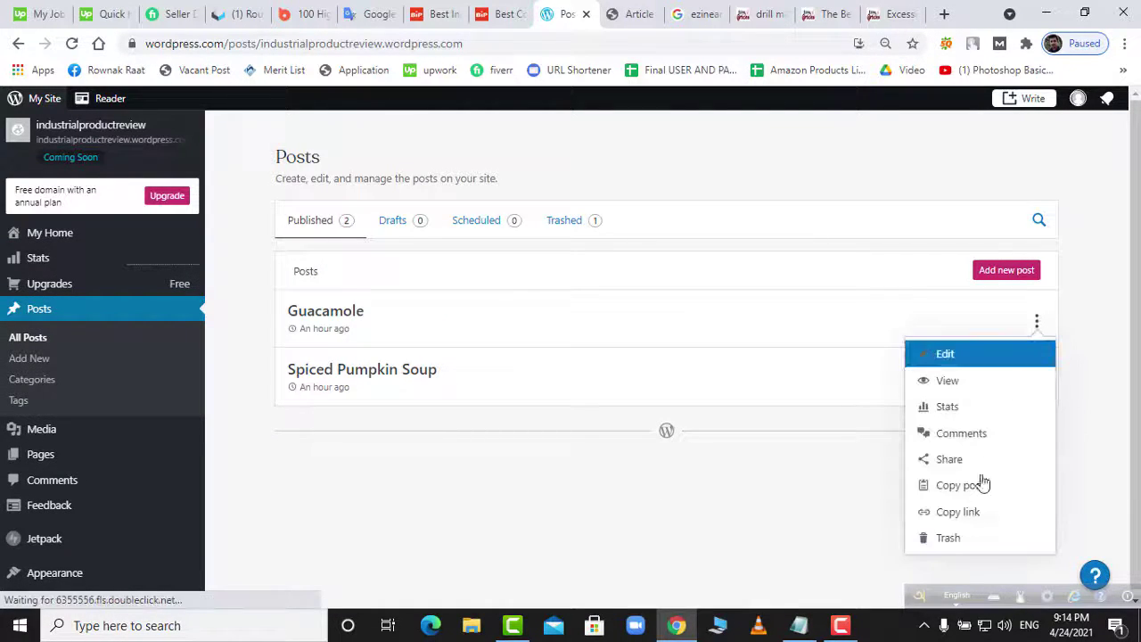
click(970, 547)
click(1034, 326)
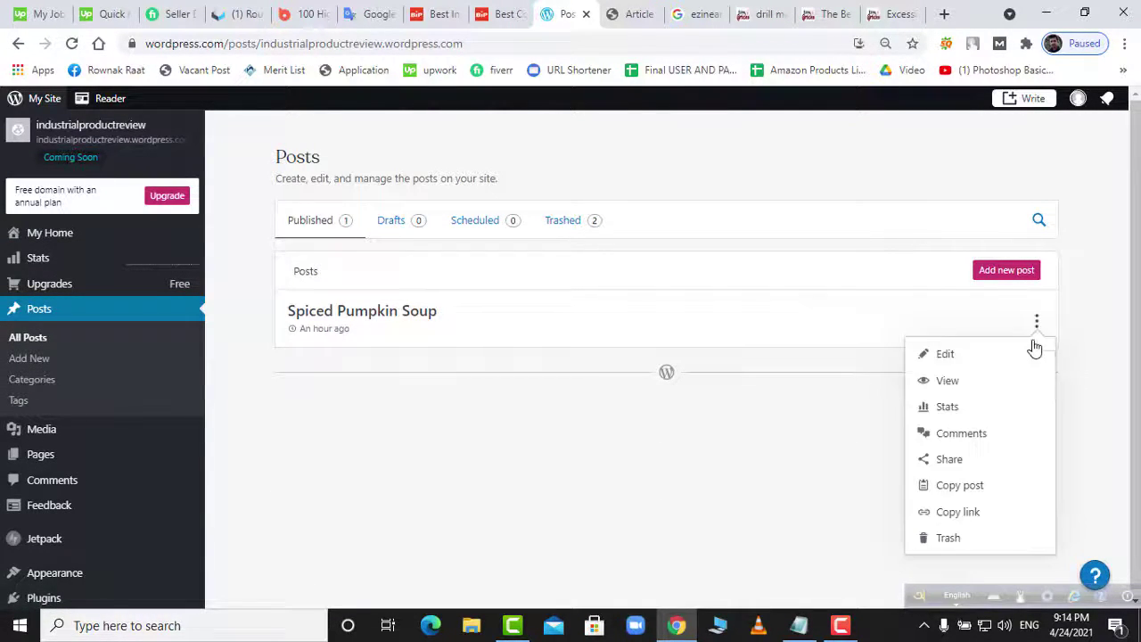
click(963, 554)
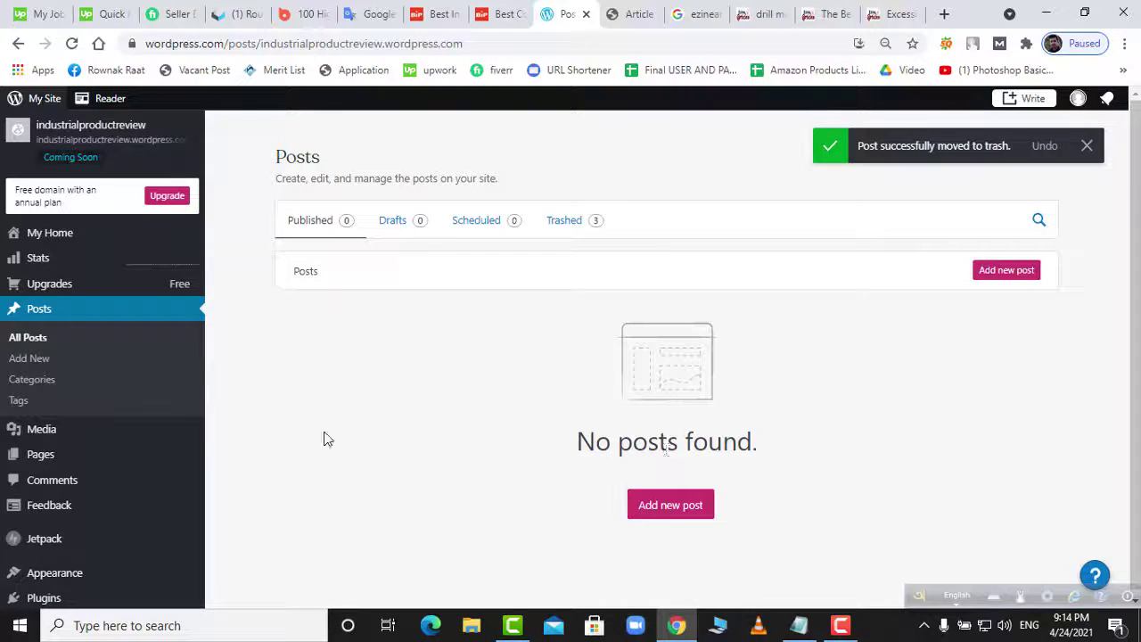
click(30, 358)
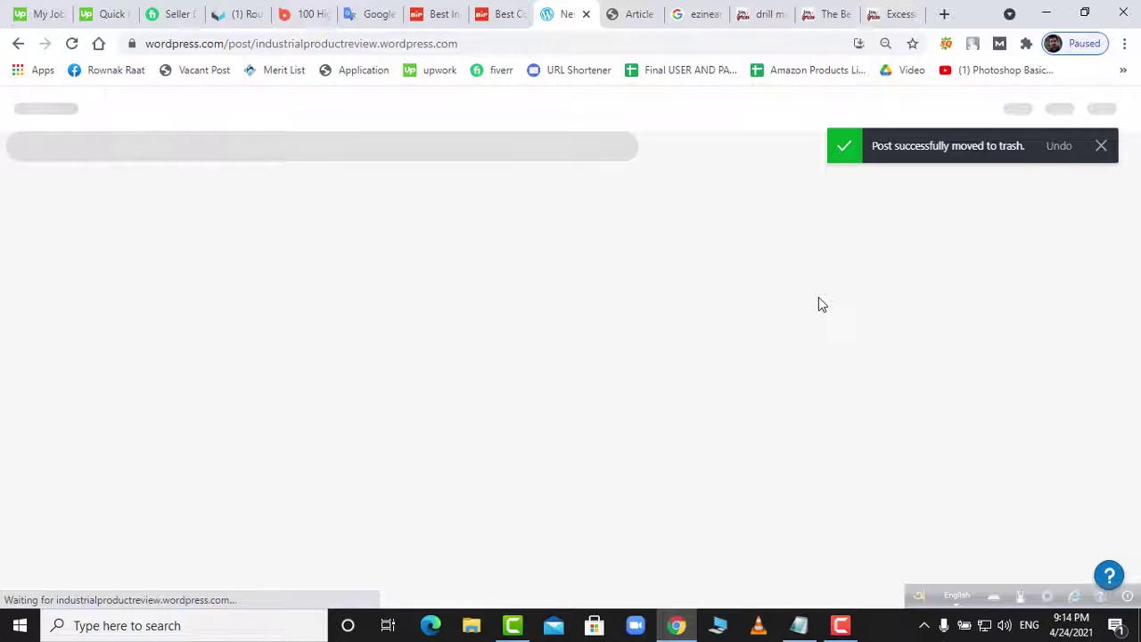
- Check the cordless drill article, close the articlecreator and ezinearticles search tabs, and return to the new post
click(504, 15)
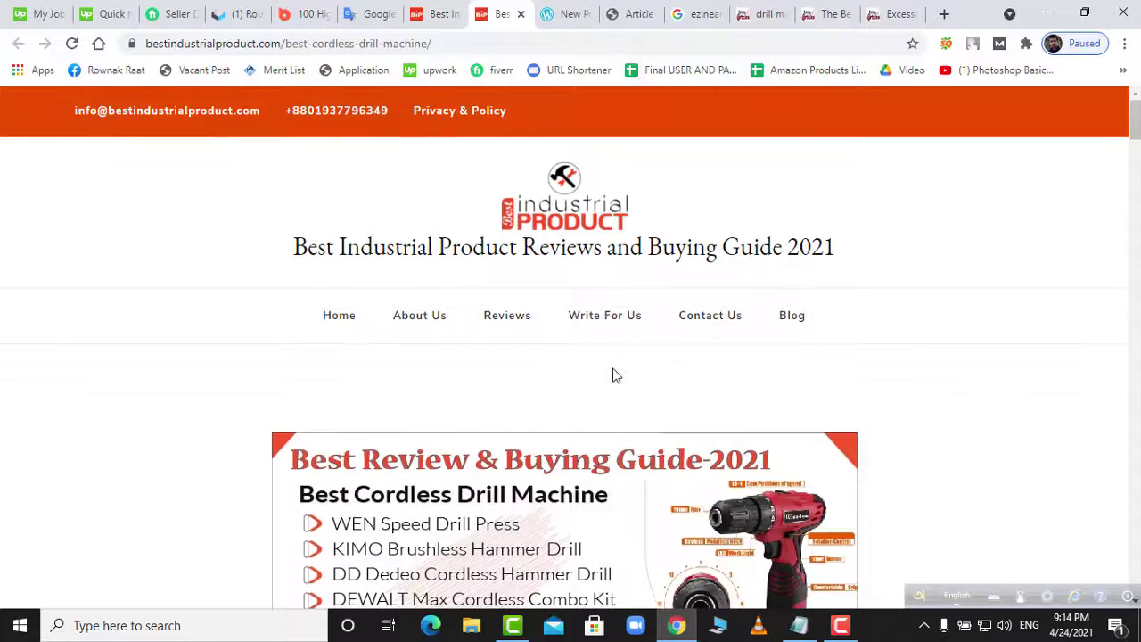
scroll(602, 381, down, 3)
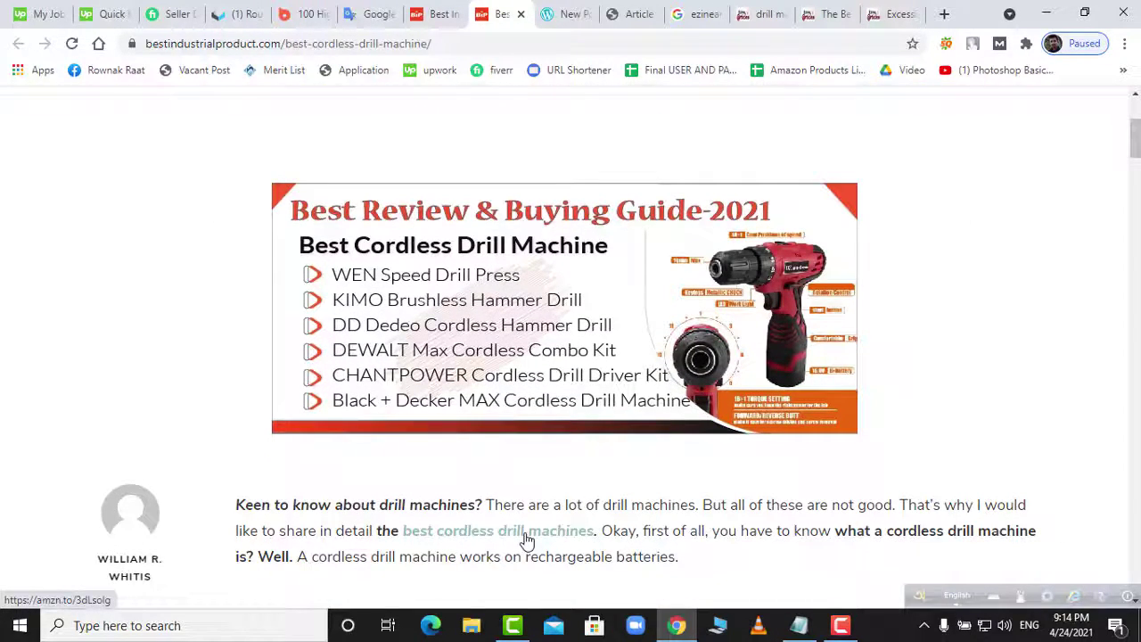
click(575, 16)
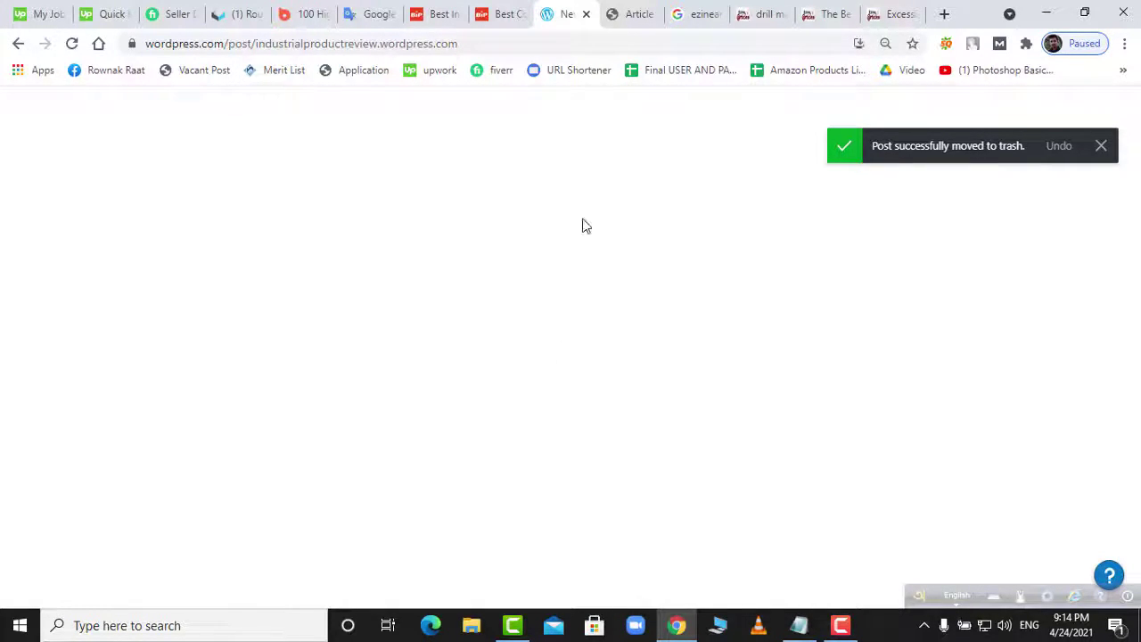
click(639, 16)
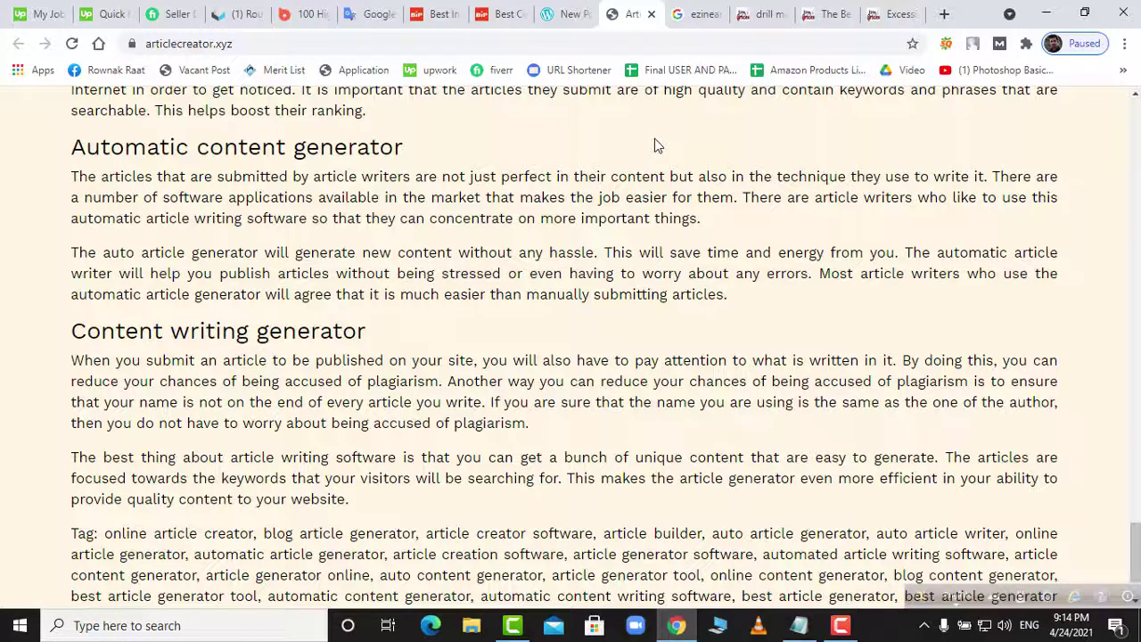
click(651, 14)
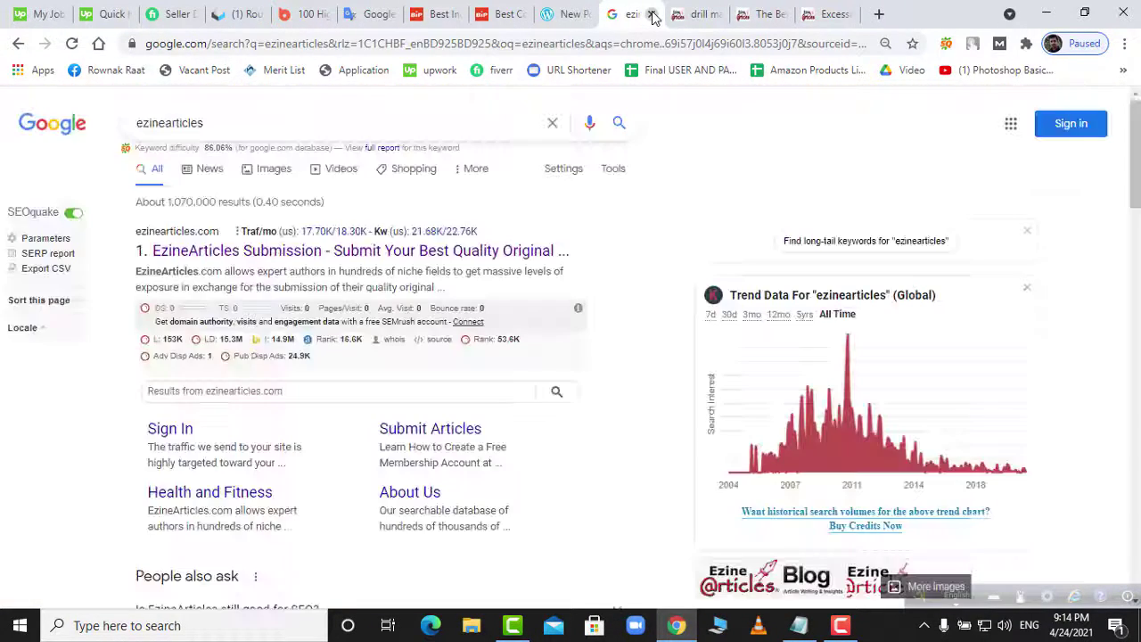
click(651, 14)
click(570, 16)
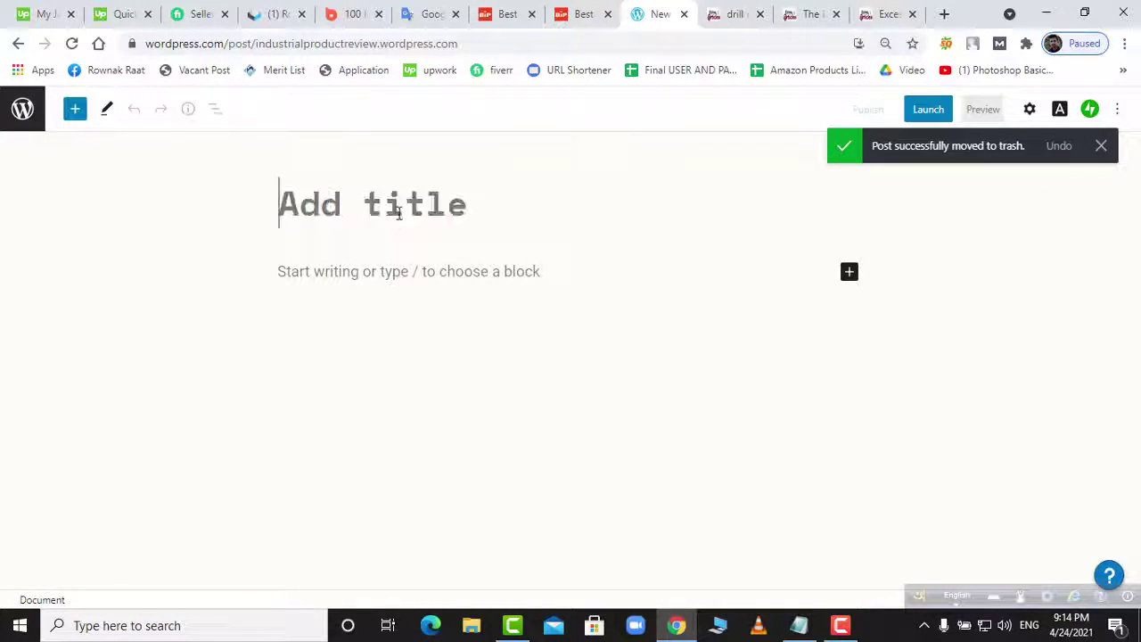
- Title the new post 'Best Drill Machine 2021' after checking the cordless drill reference article
text(Best)
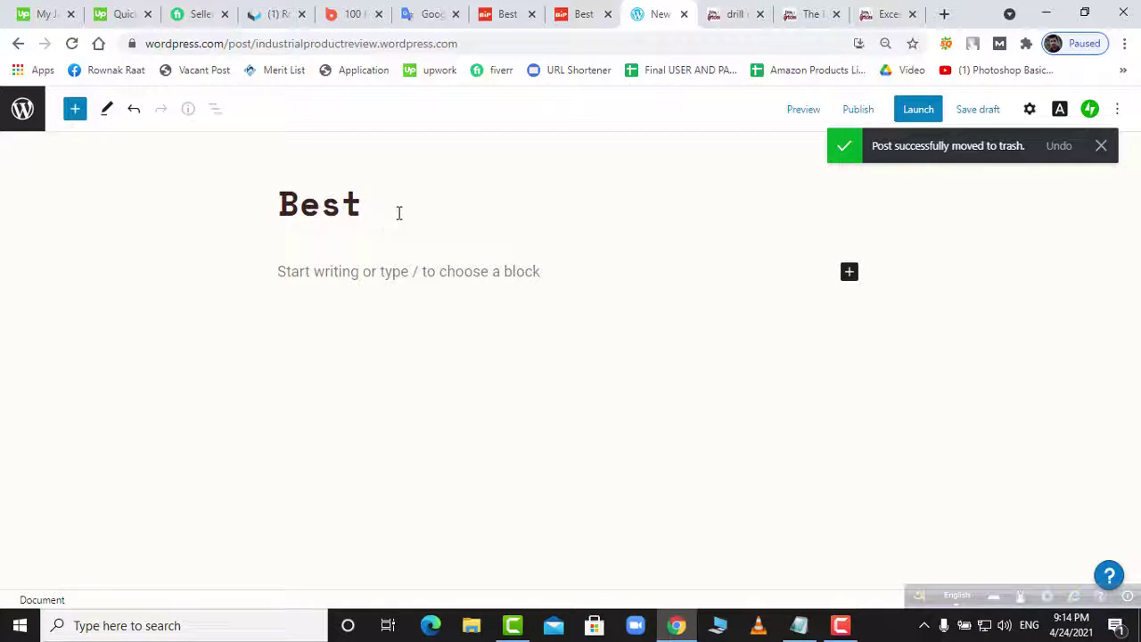
text( Drill)
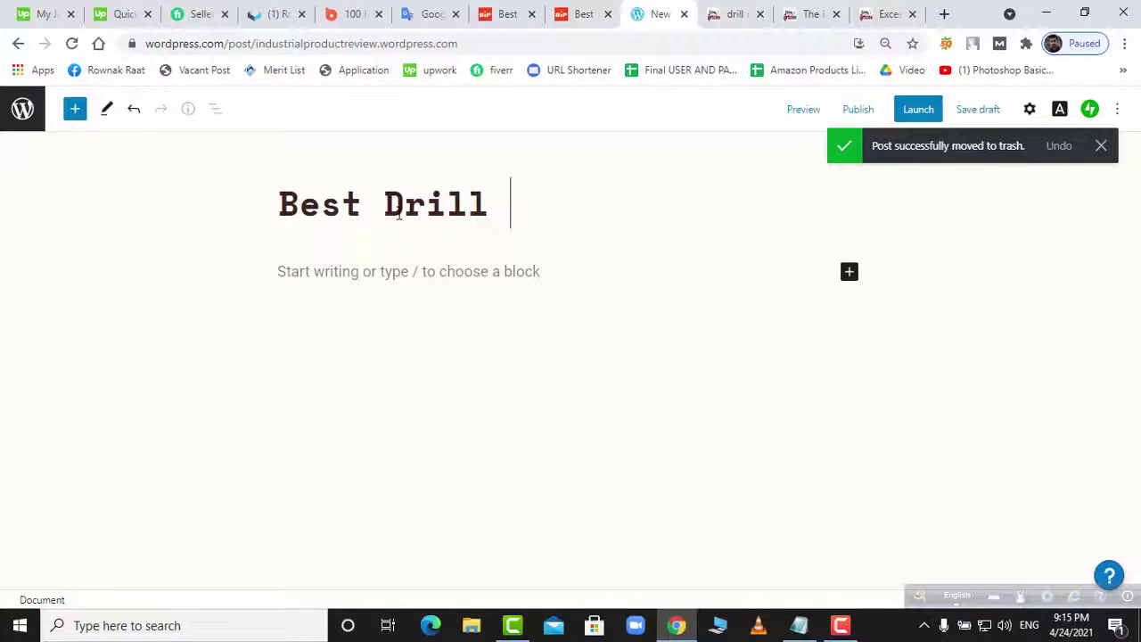
text( Mach)
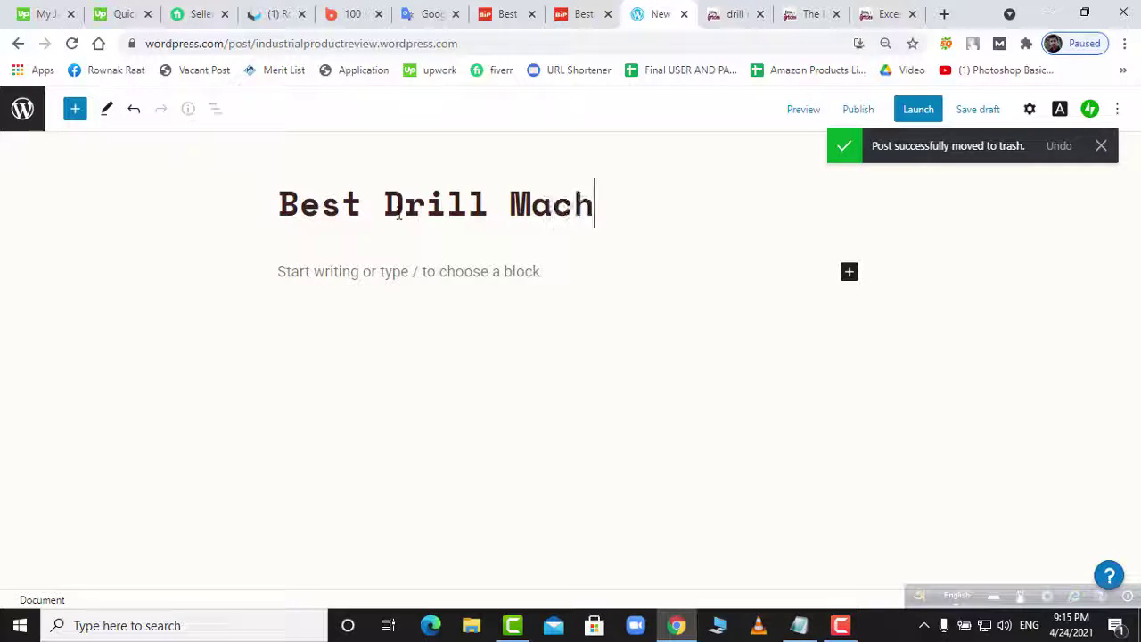
text(ine)
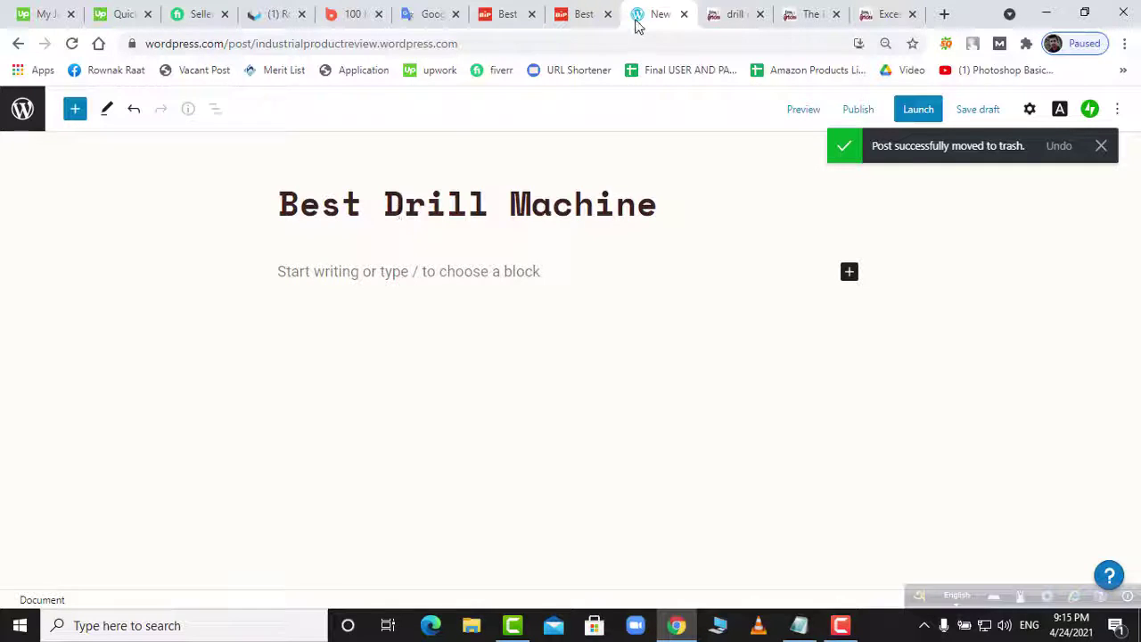
click(580, 25)
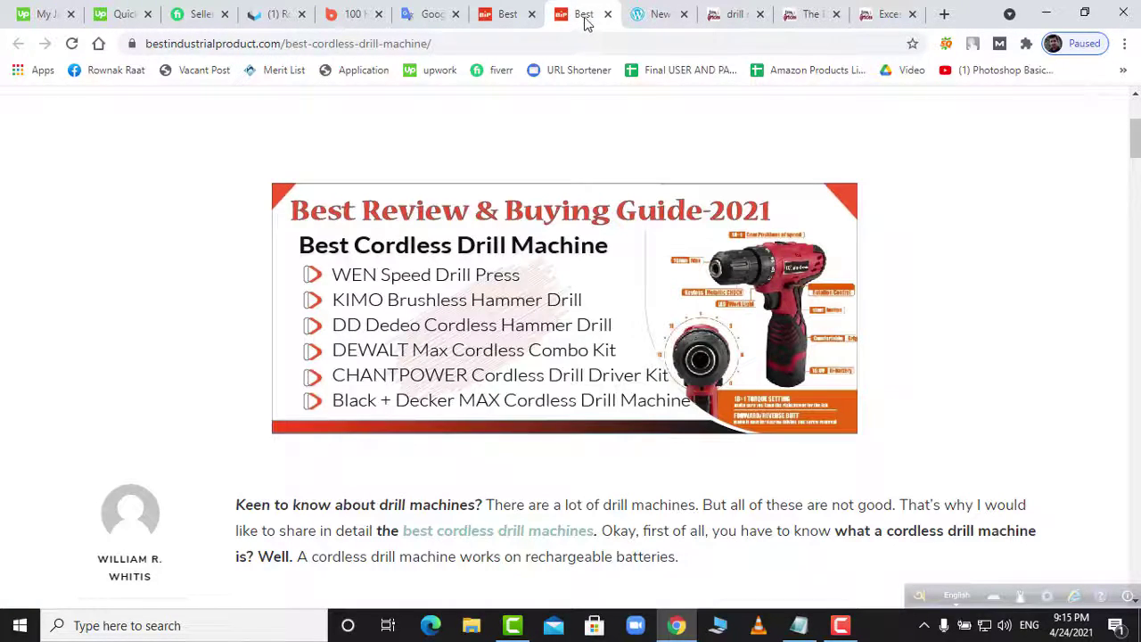
click(662, 16)
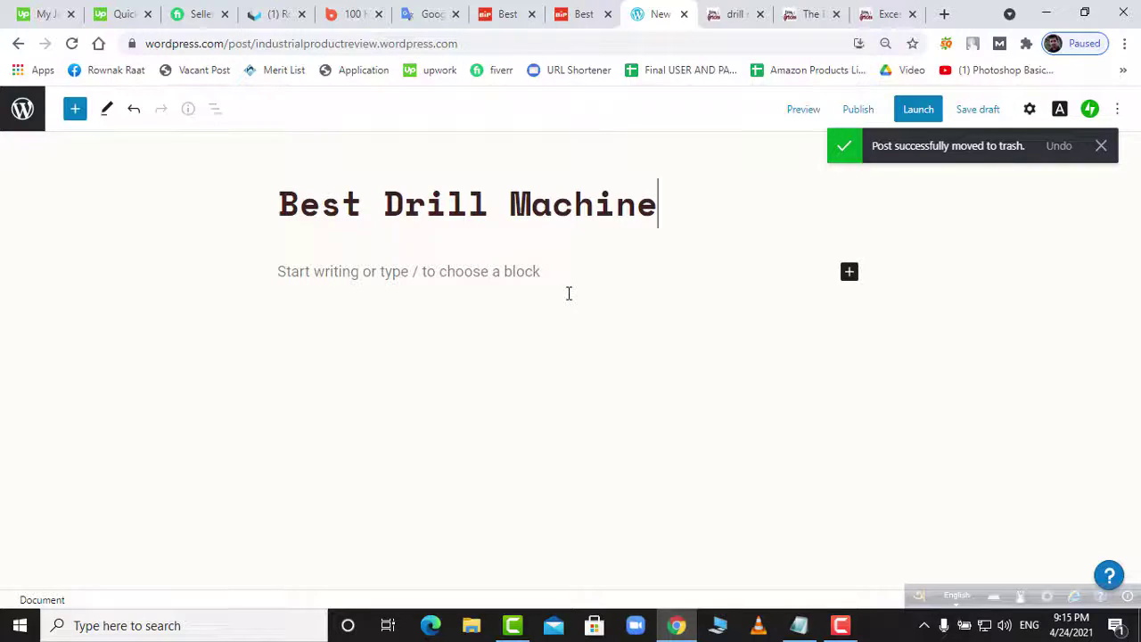
text(2021)
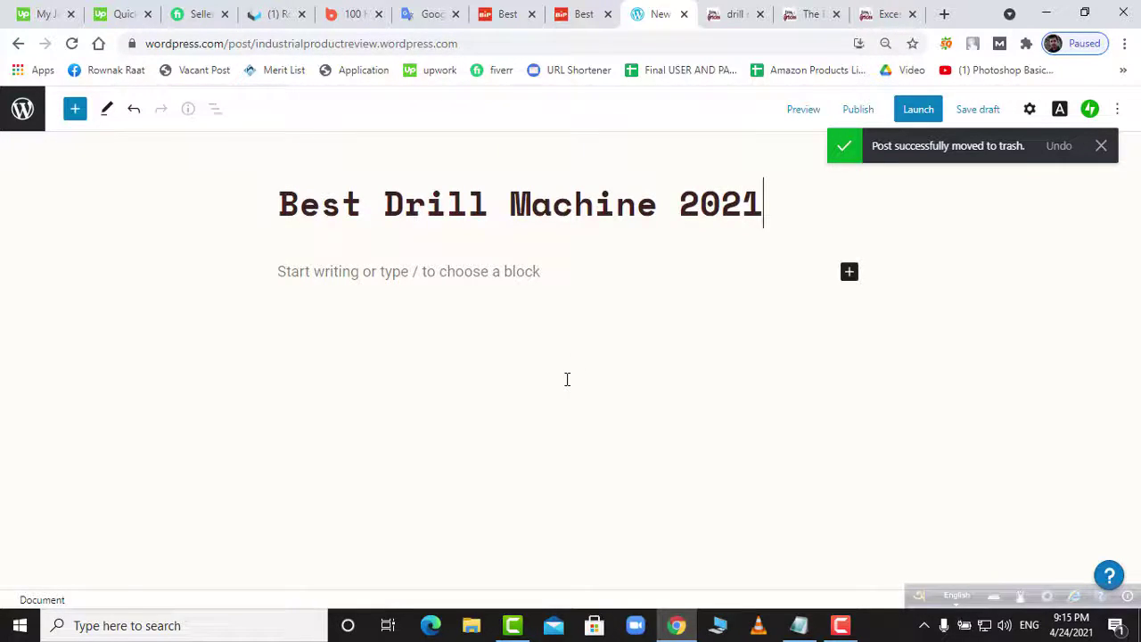
key(Return)
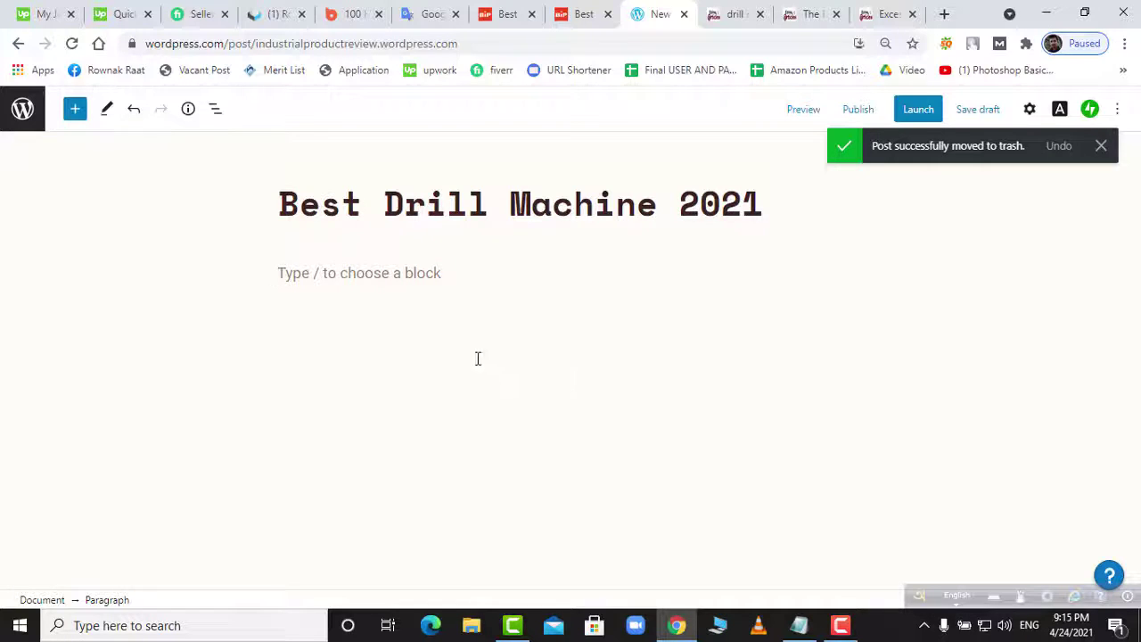
click(432, 272)
- Replace 'Best' with 'Cordless' at the start of the title
click(382, 207)
key(BackSpace)
key(BackSpace)
key(BackSpace)
key(BackSpace)
key(BackSpace)
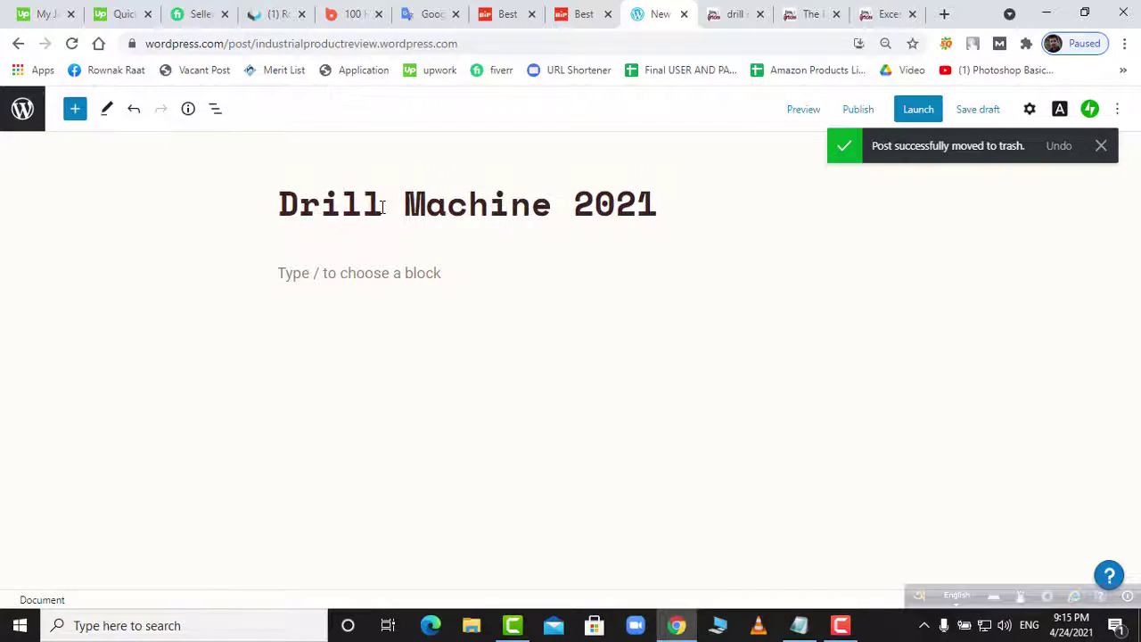
click(446, 282)
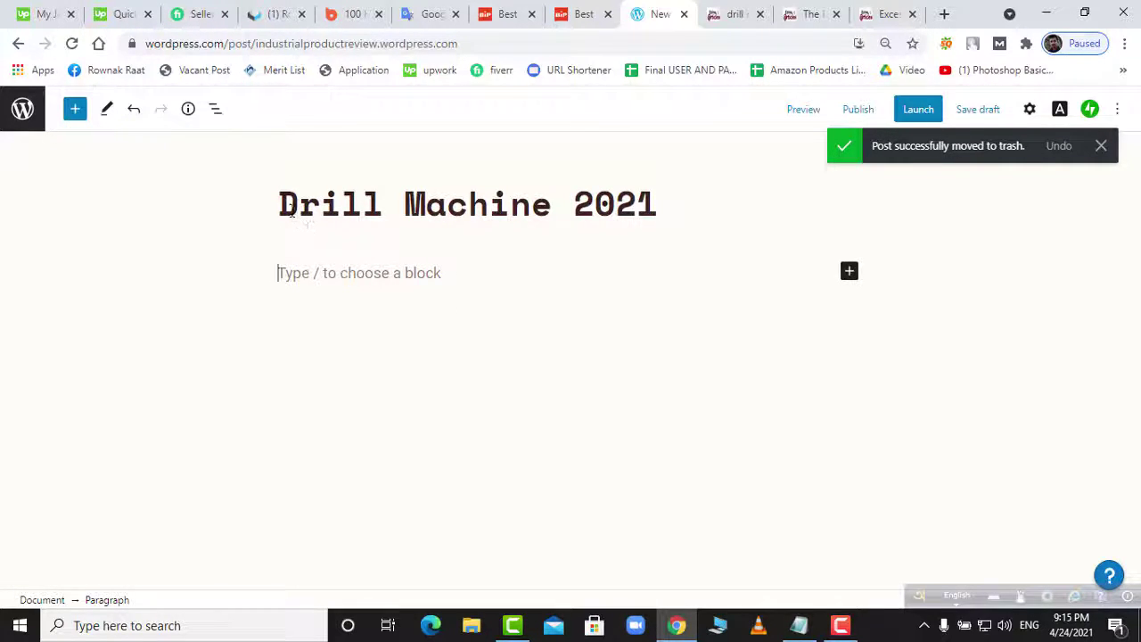
key(Up)
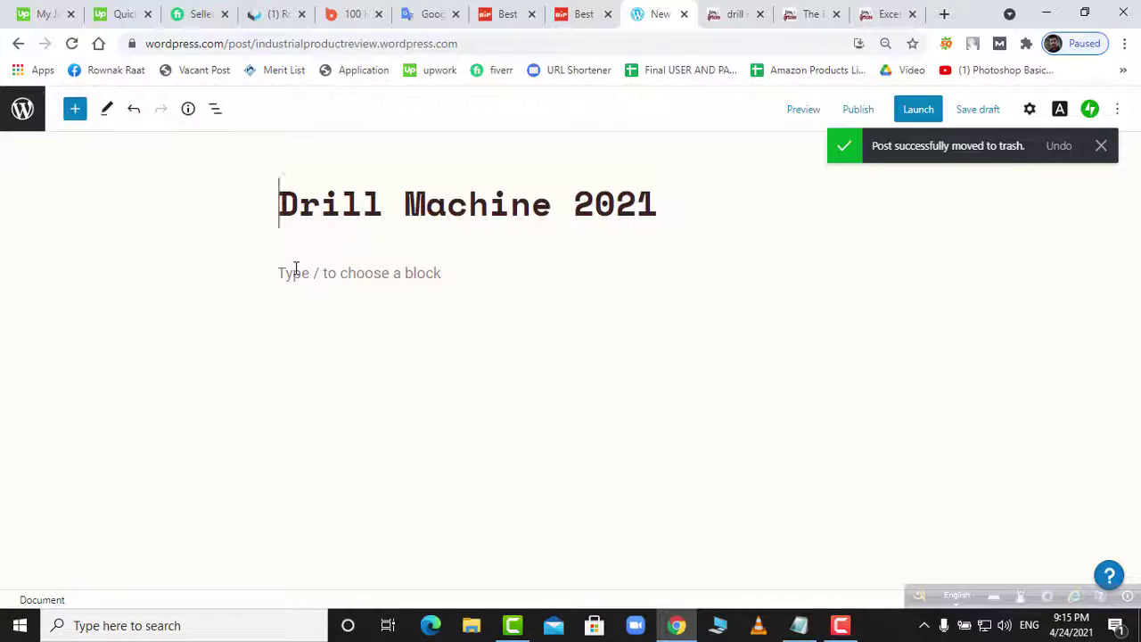
text(Cordless)
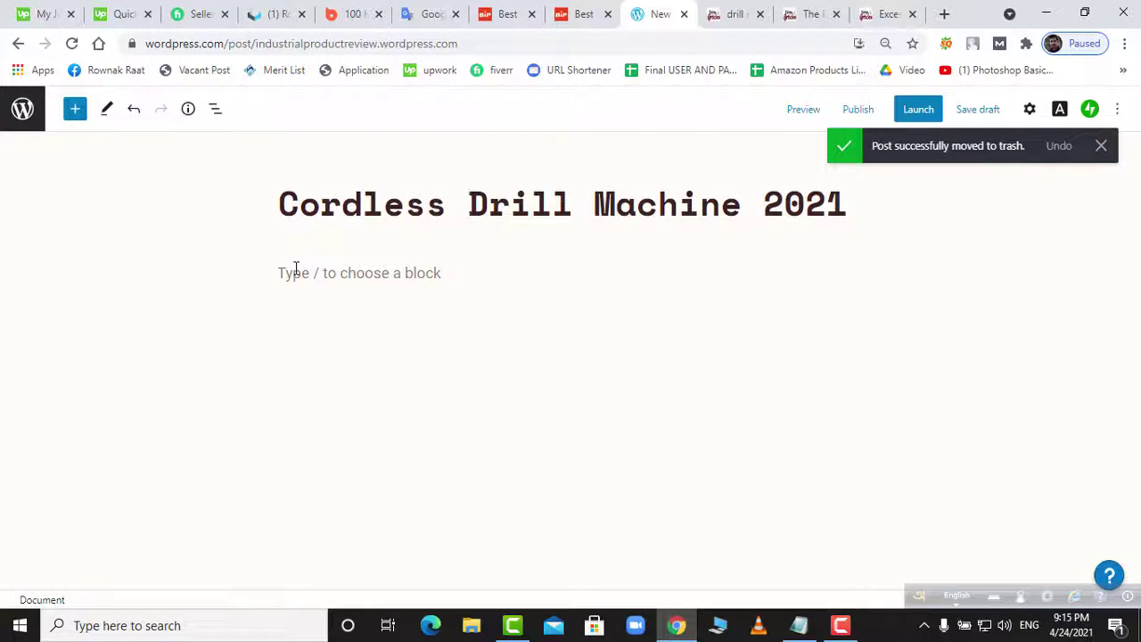
click(425, 292)
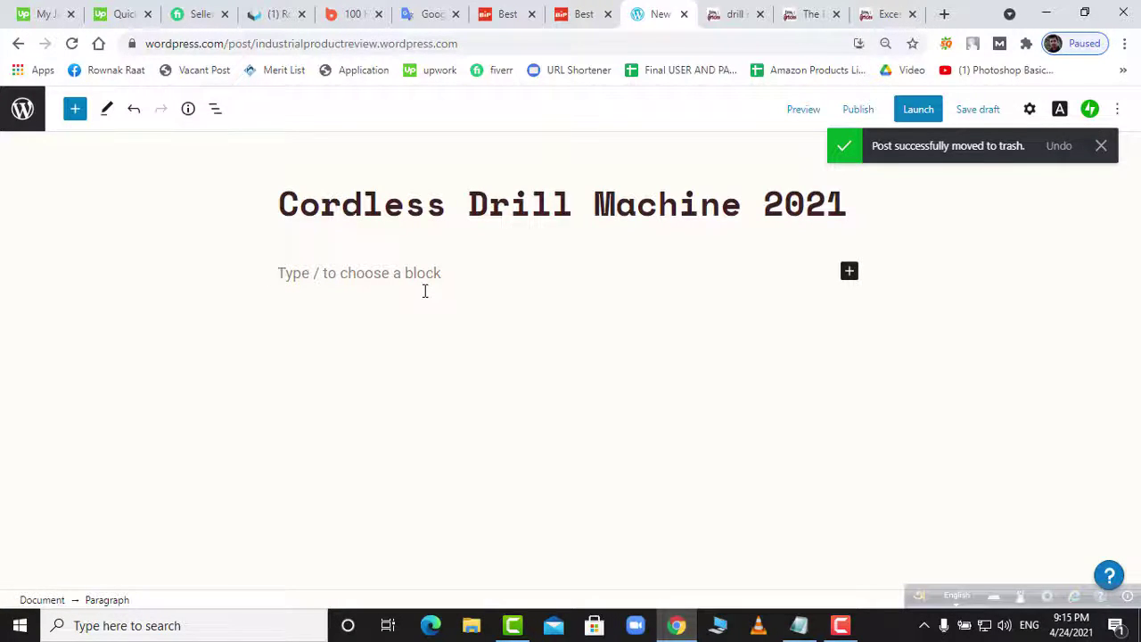
- Type 'What is Drill Macines' in the body and try the spelling suggestions for 'Macines'
text(What is Drill)
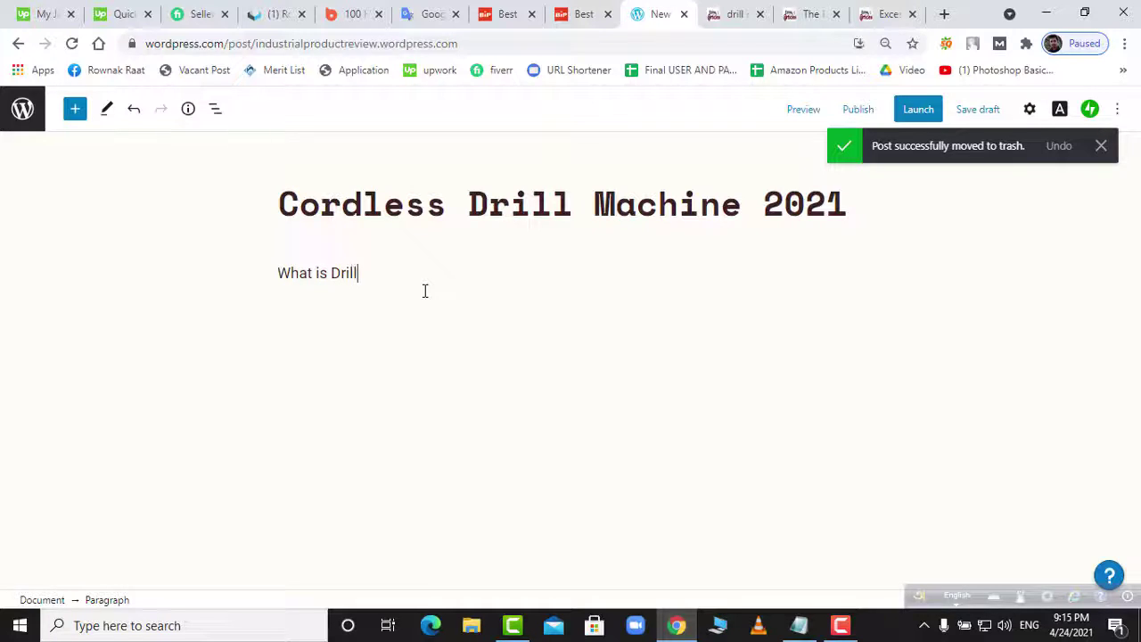
text( Macines)
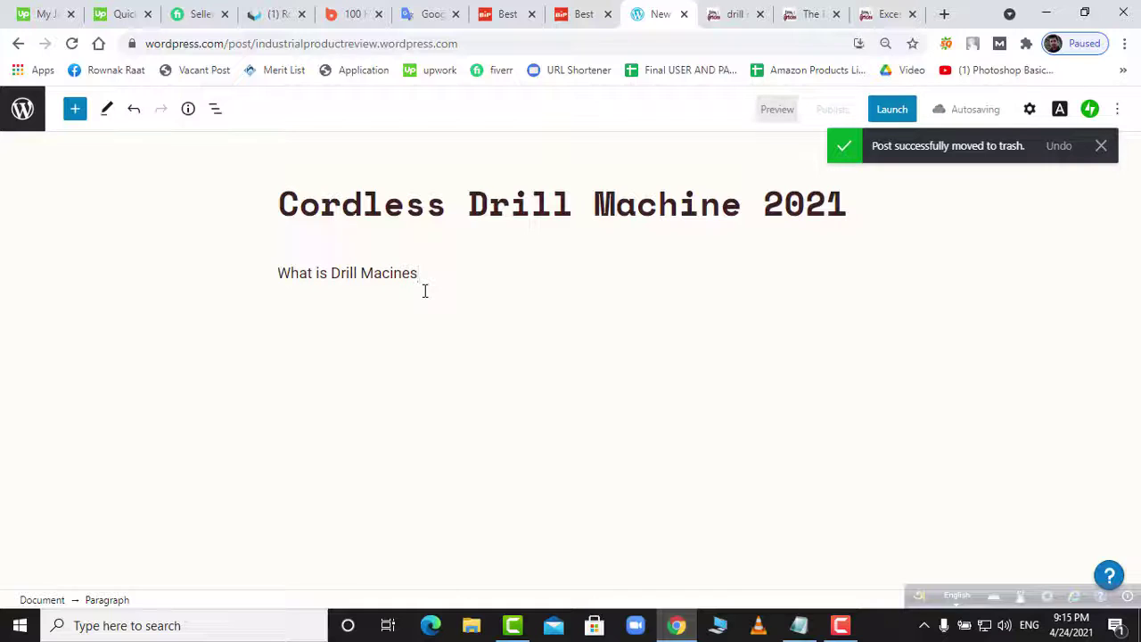
key(Return)
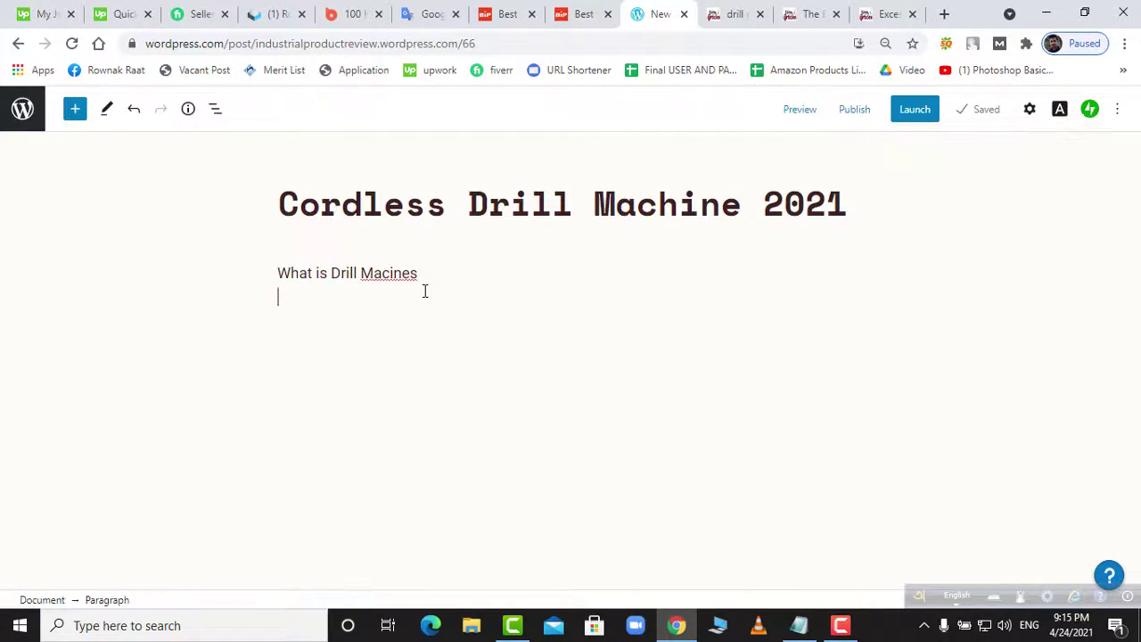
double_click(409, 275)
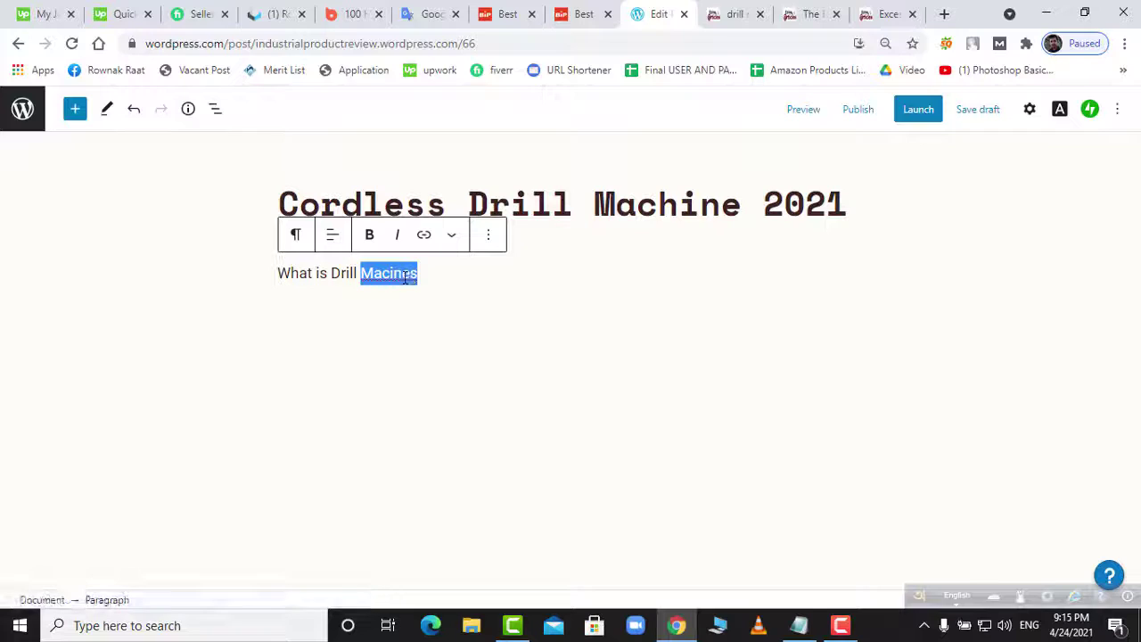
right_click(404, 279)
click(459, 292)
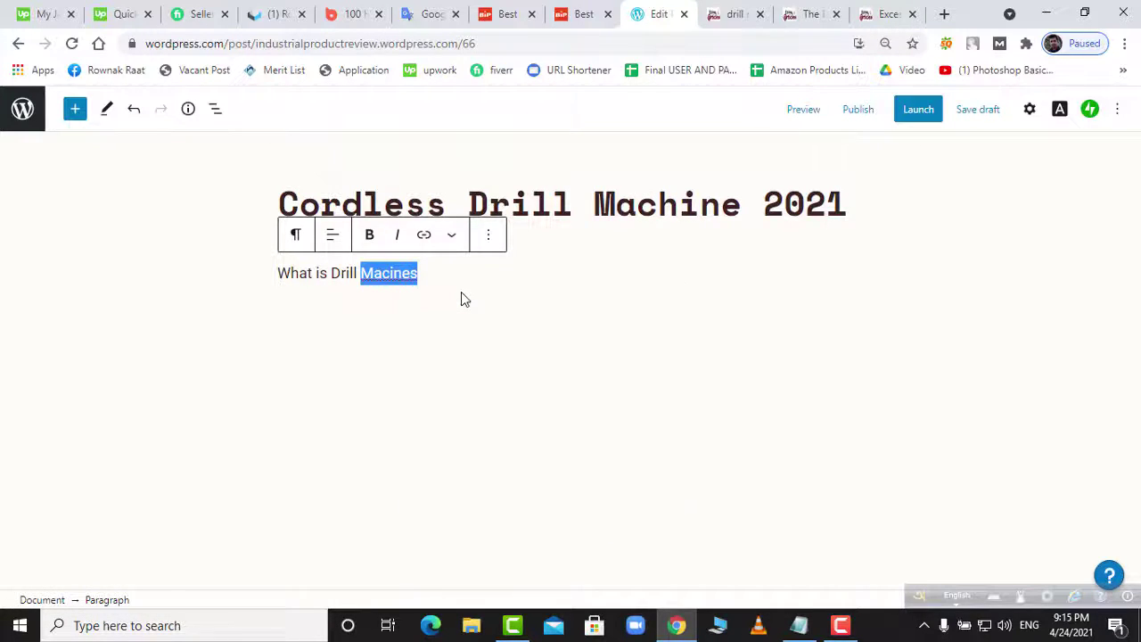
right_click(404, 278)
key(Escape)
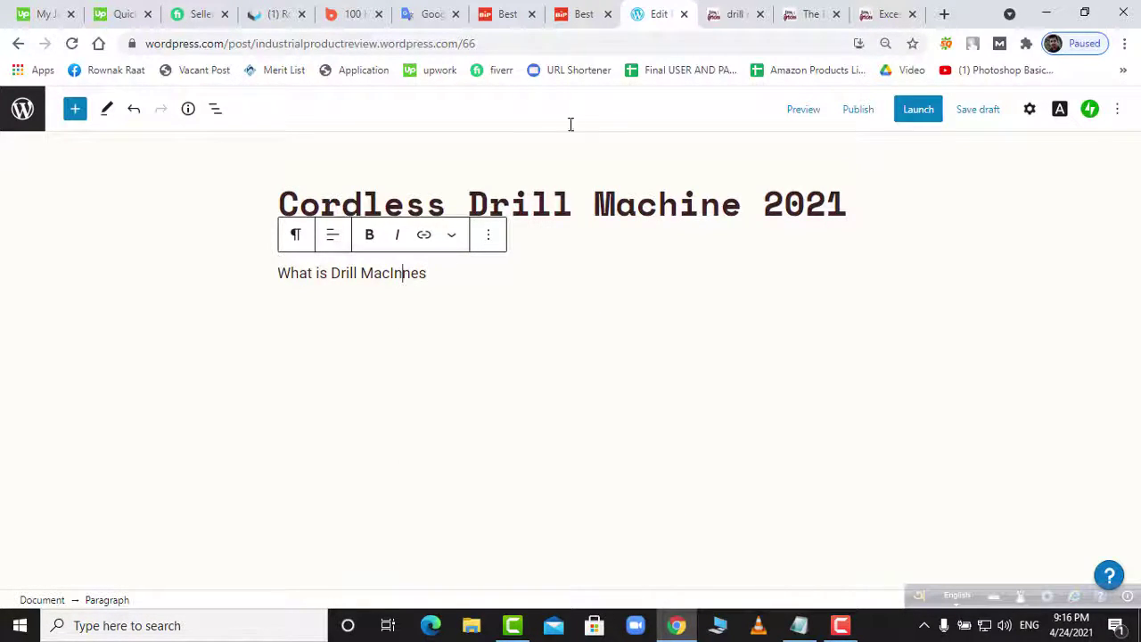
- Correct the word to 'machines' using the Notepad notes, add '?', and start a new paragraph
click(799, 625)
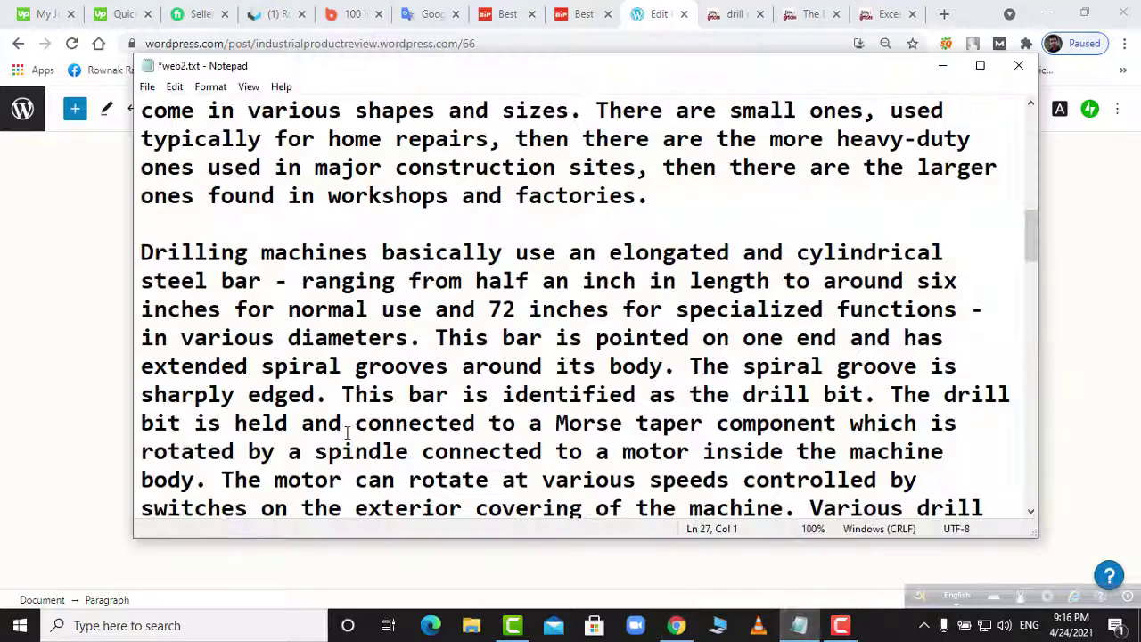
scroll(291, 328, up, 1)
scroll(292, 328, down, 2)
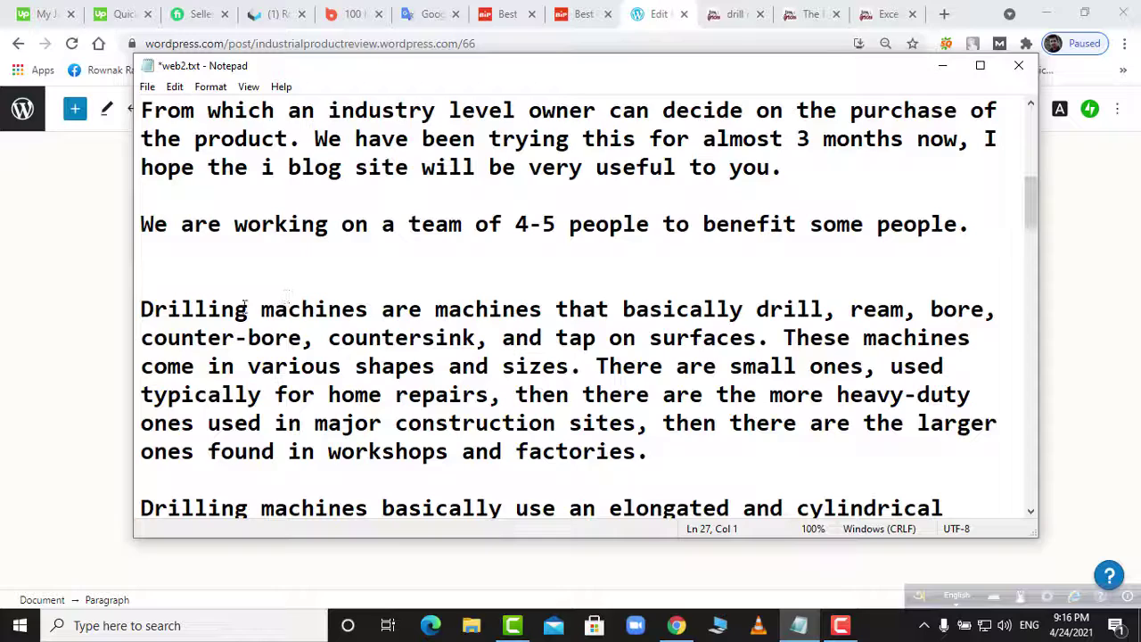
drag(367, 310, 259, 313)
key(ctrl+c)
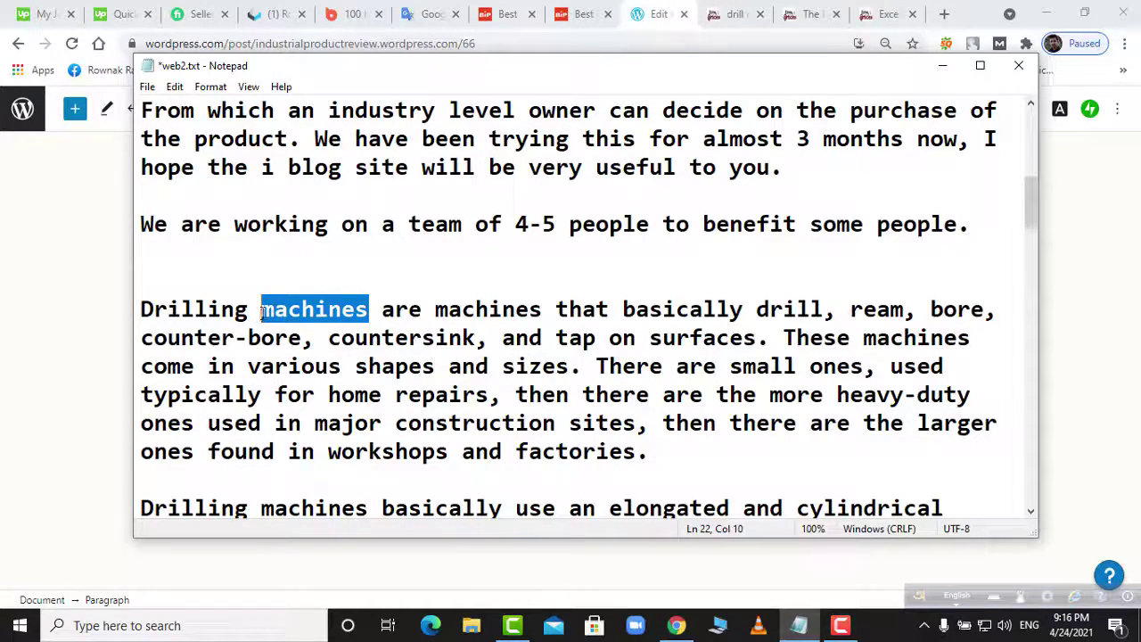
click(799, 625)
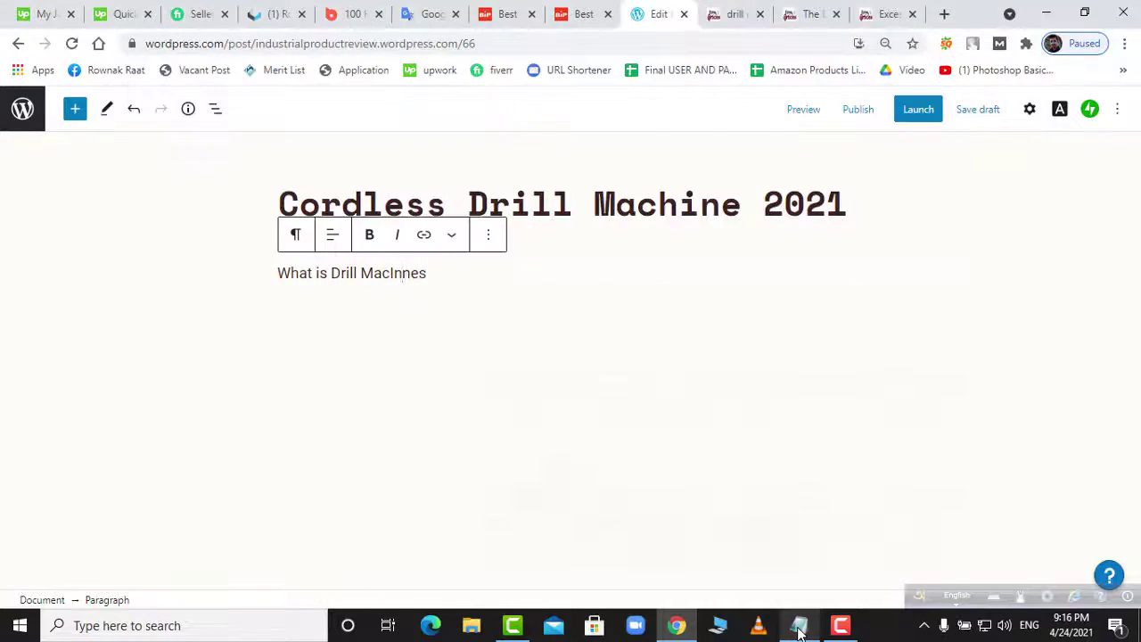
drag(422, 282, 362, 276)
key(ctrl+v)
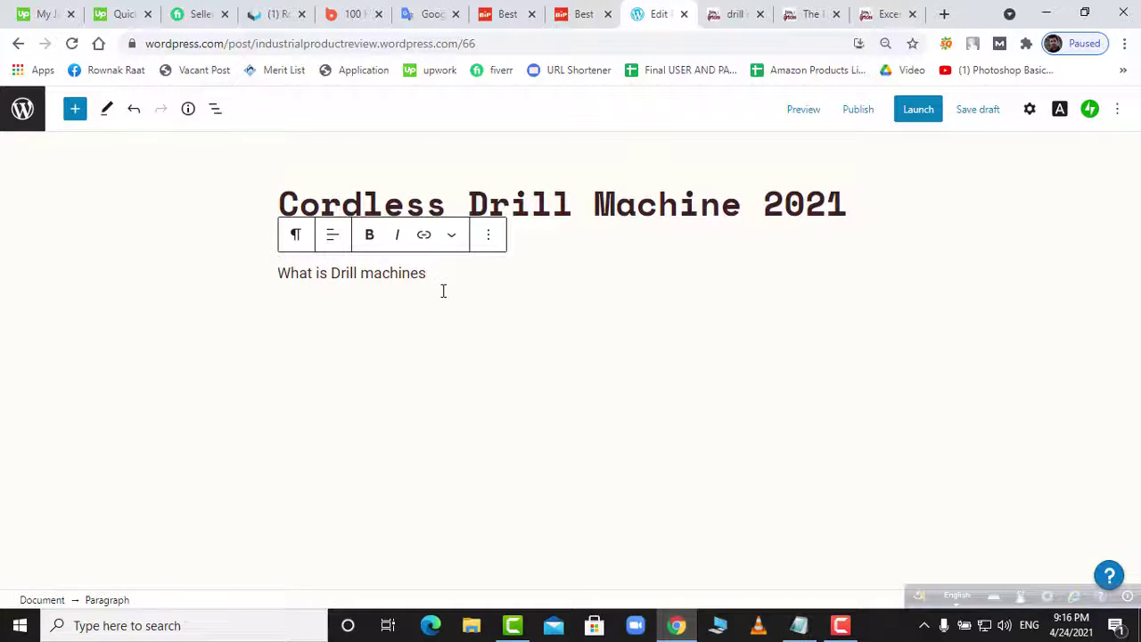
text(?)
key(Return)
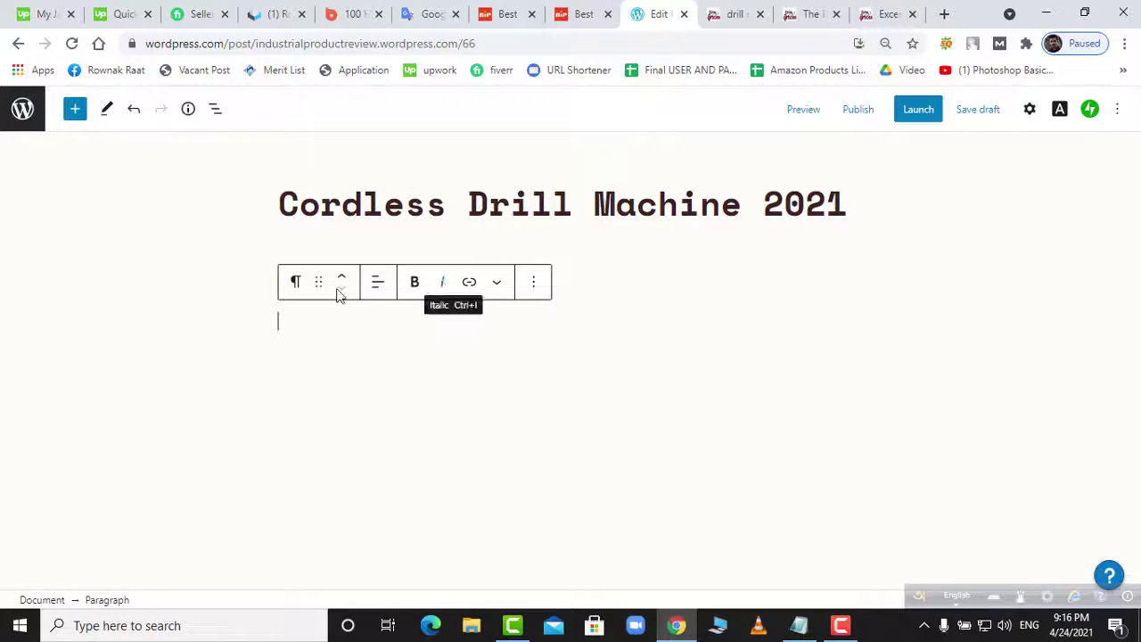
- Turn the empty line into a heading, then remove that stray empty heading block
key(ctrl+i)
click(297, 285)
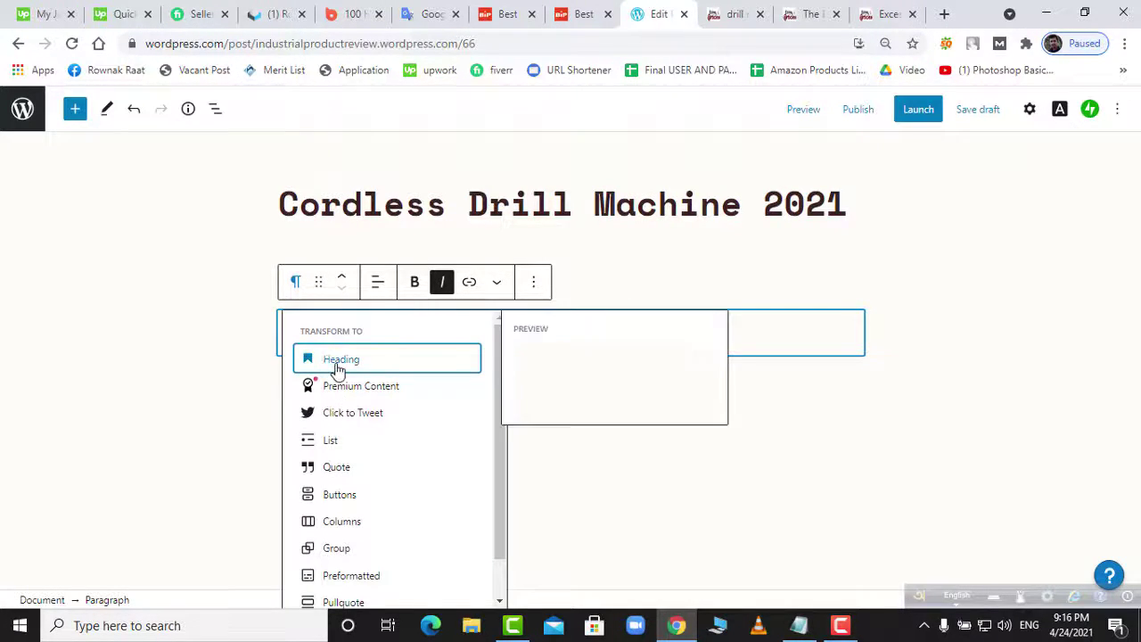
click(378, 374)
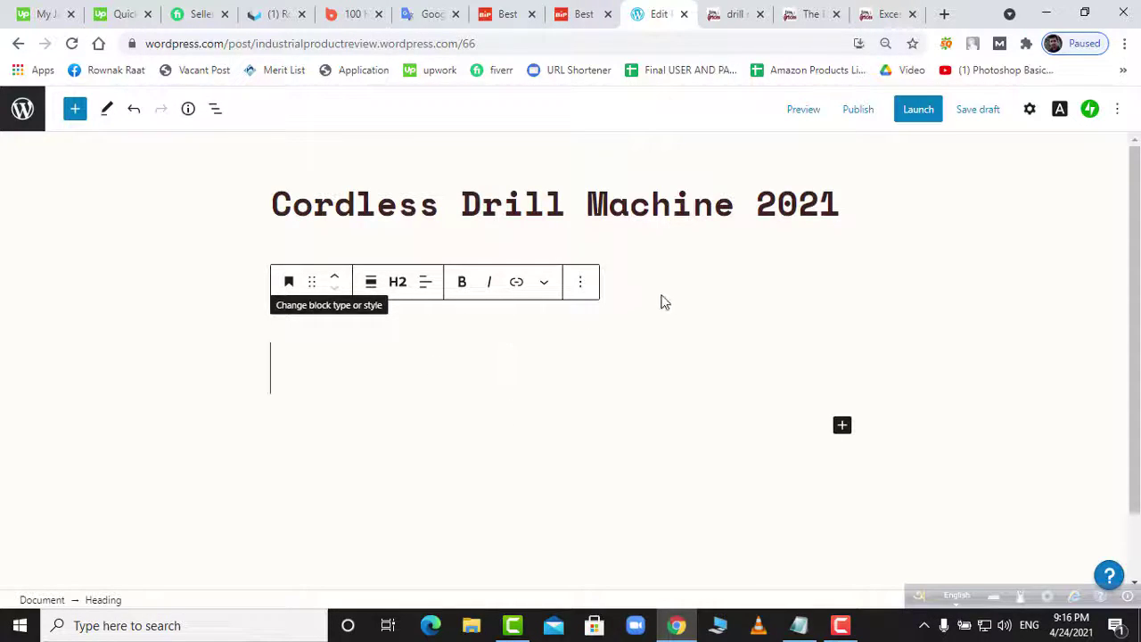
click(397, 281)
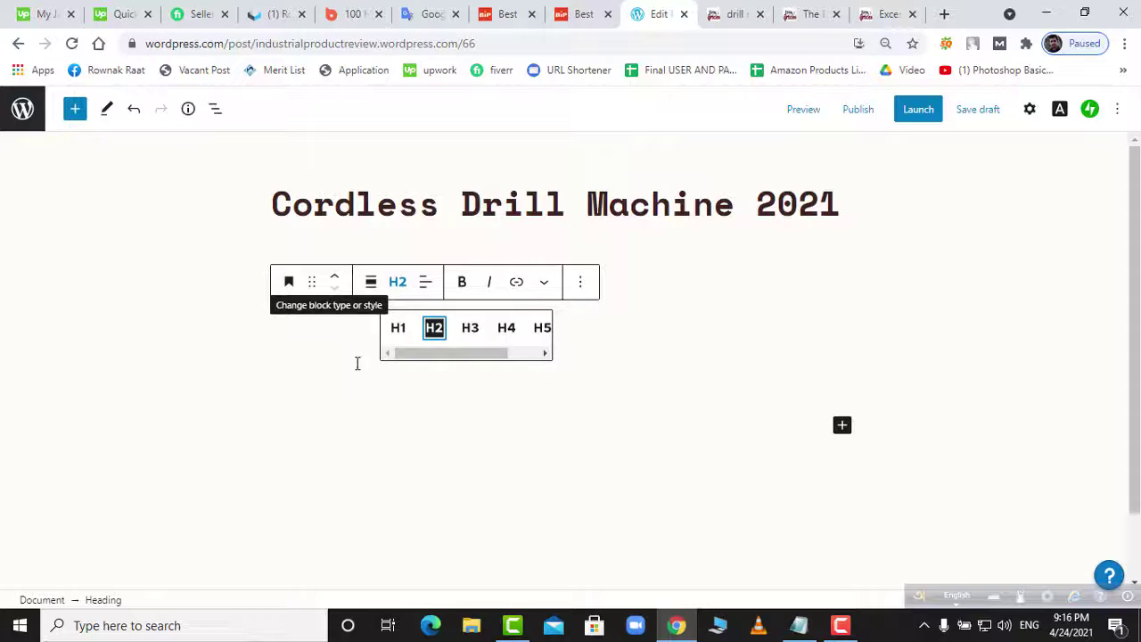
key(Escape)
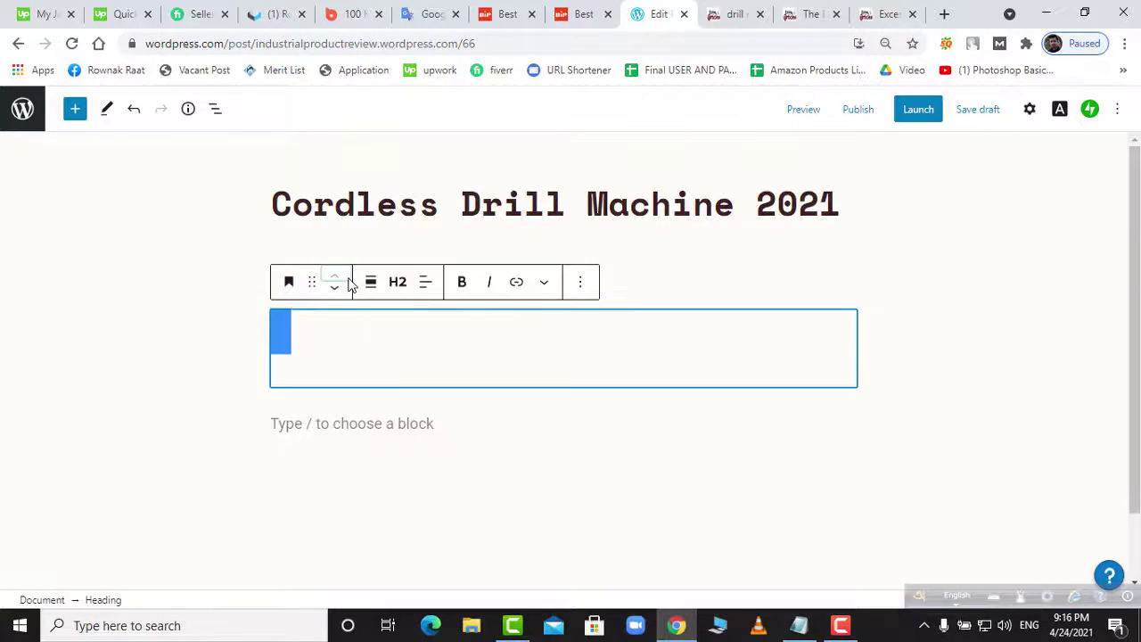
click(335, 273)
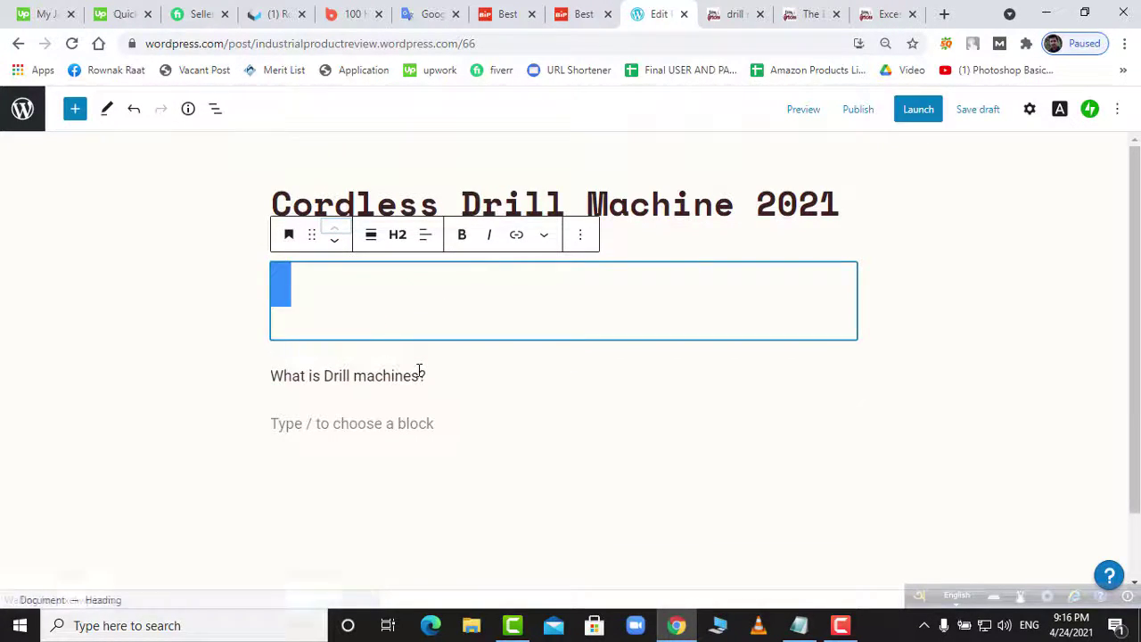
click(420, 375)
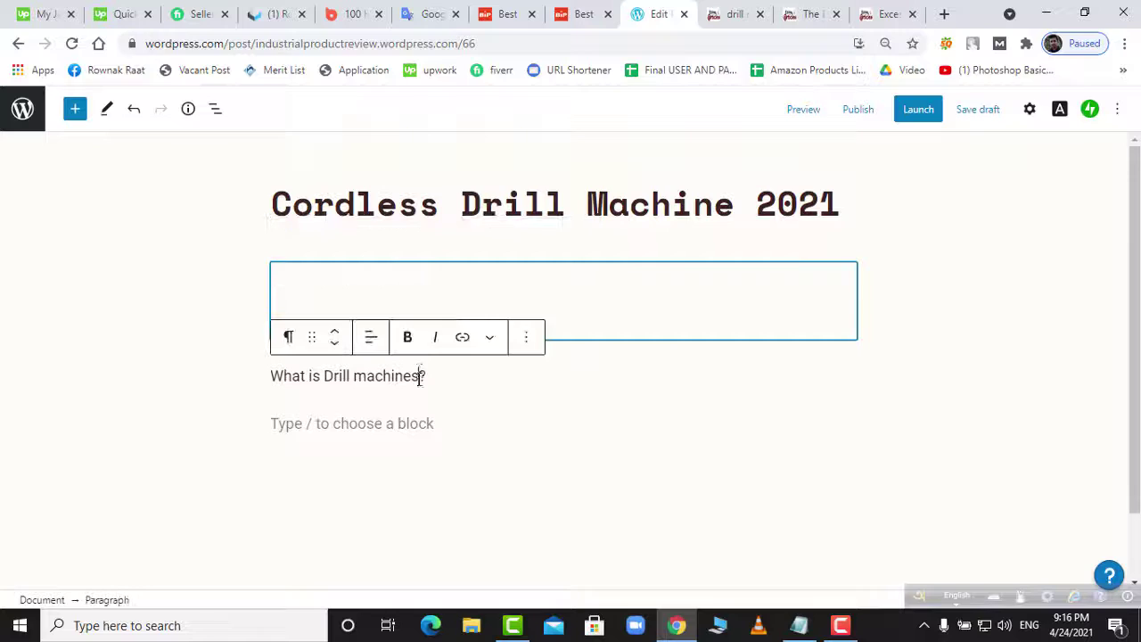
click(598, 419)
click(897, 387)
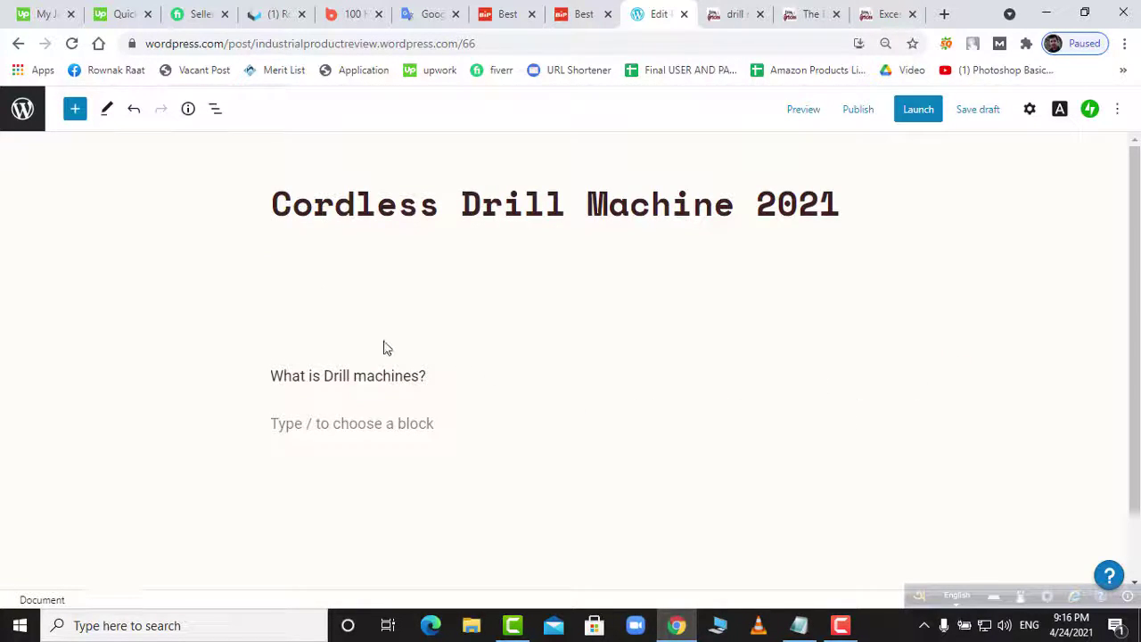
click(386, 310)
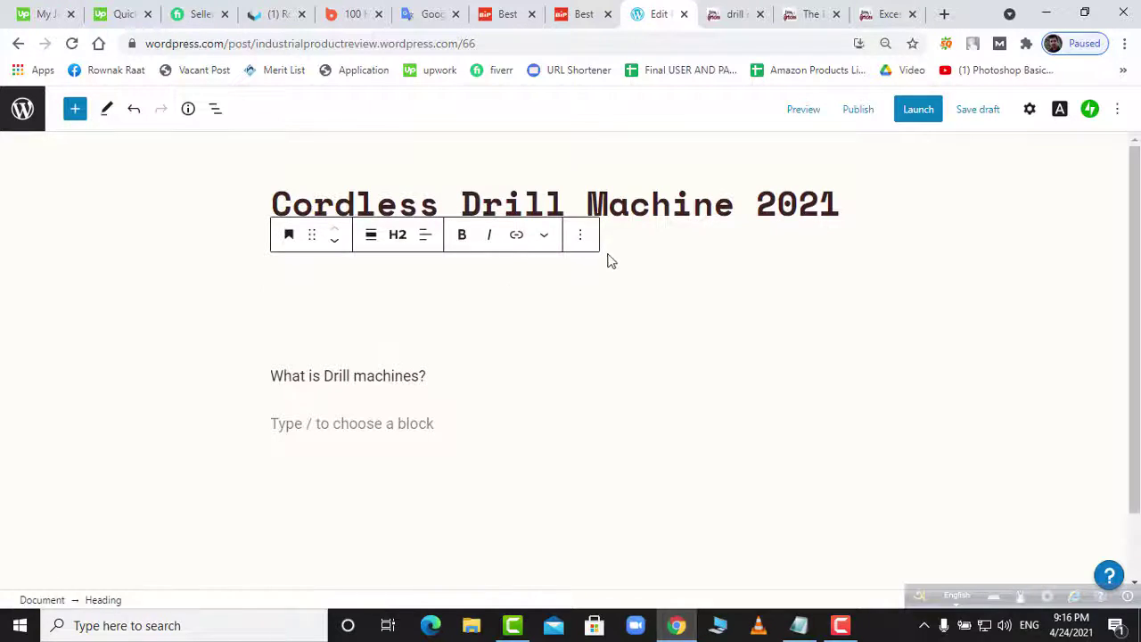
click(583, 241)
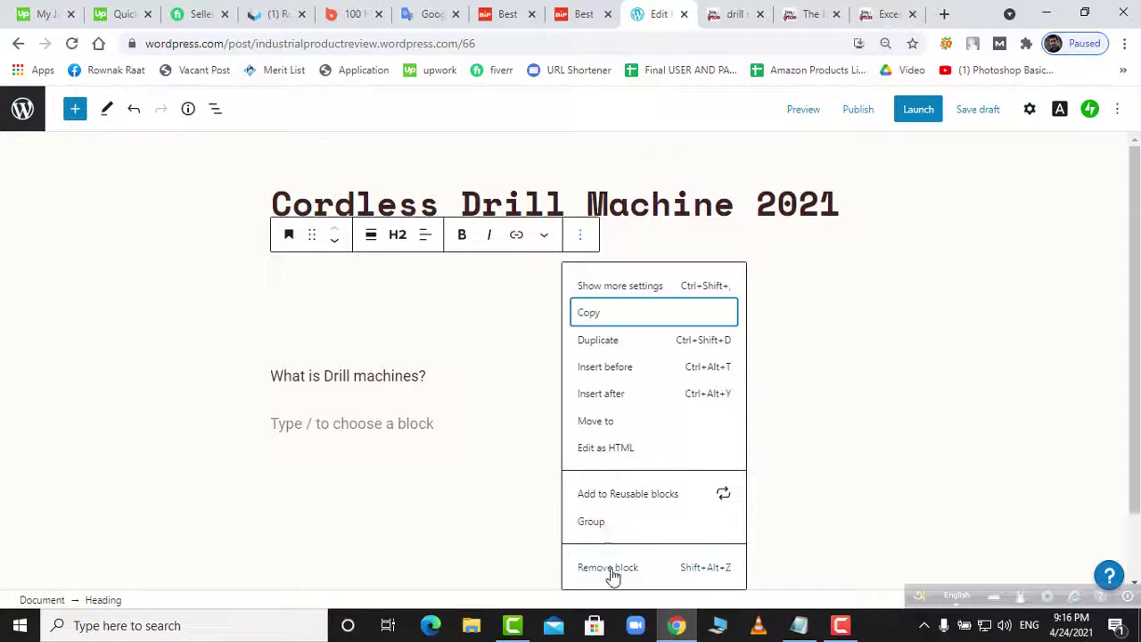
click(611, 575)
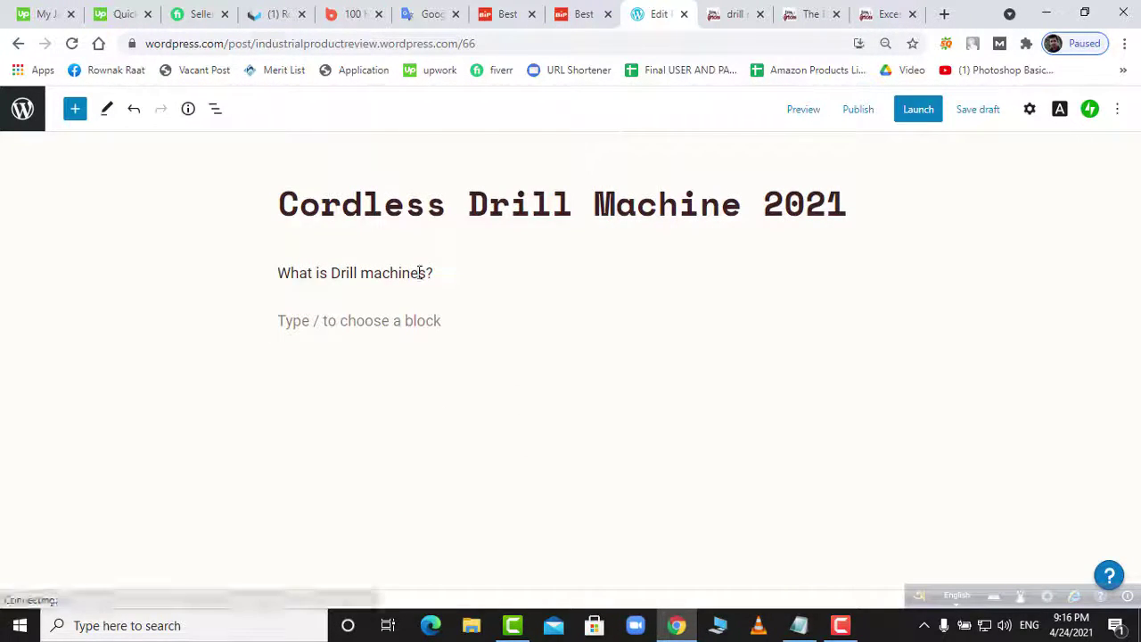
- Make 'What is Drill machines?' an H2 heading
click(419, 272)
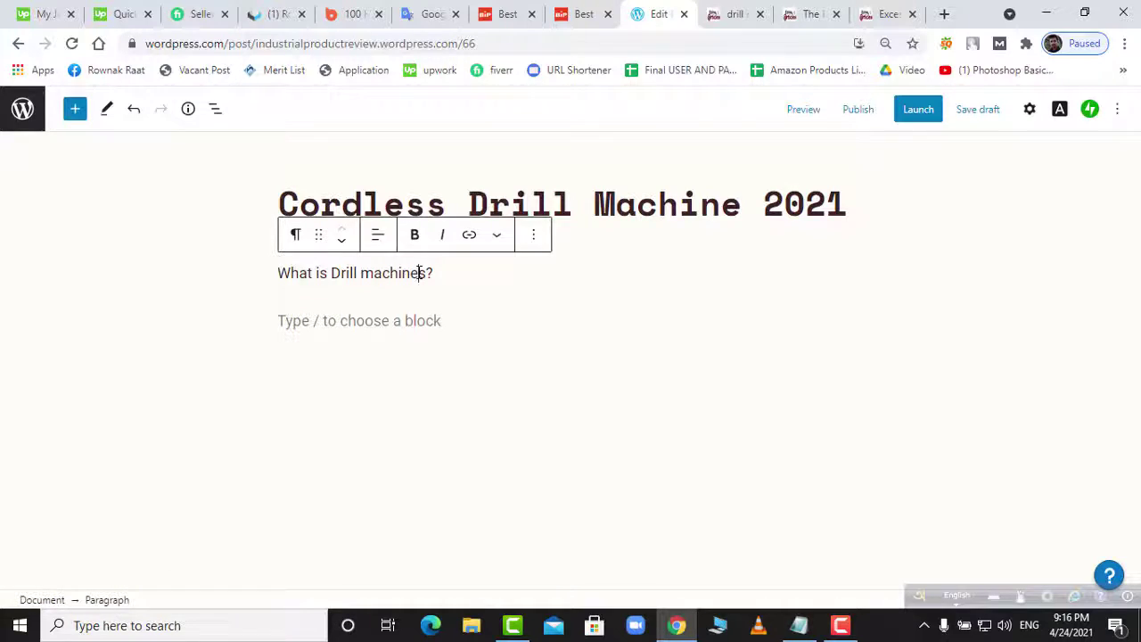
click(295, 235)
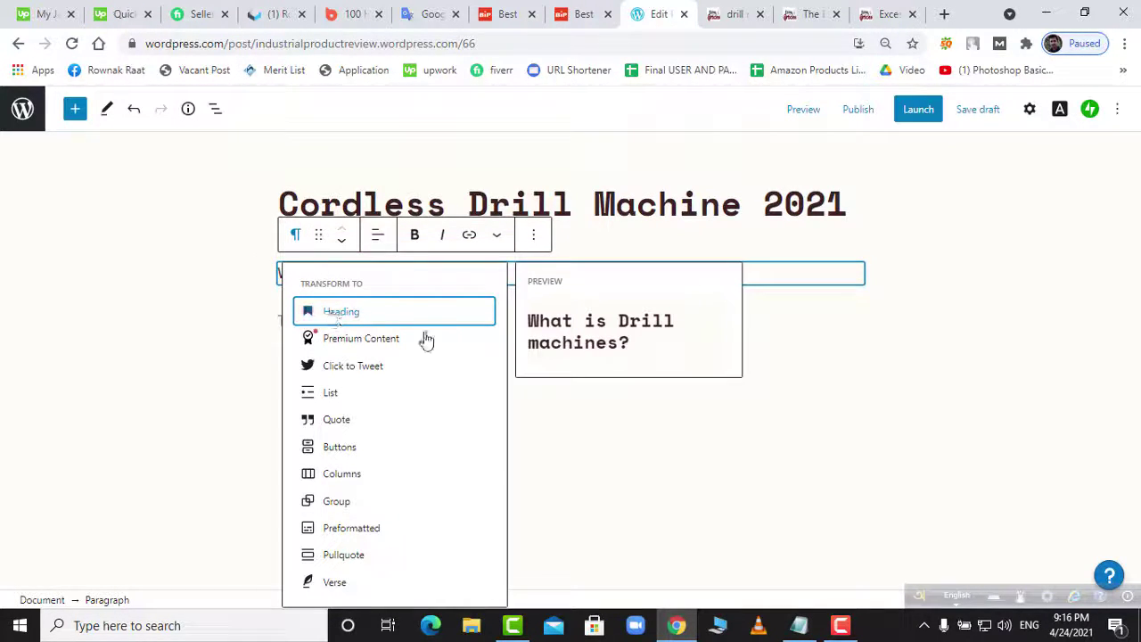
key(Return)
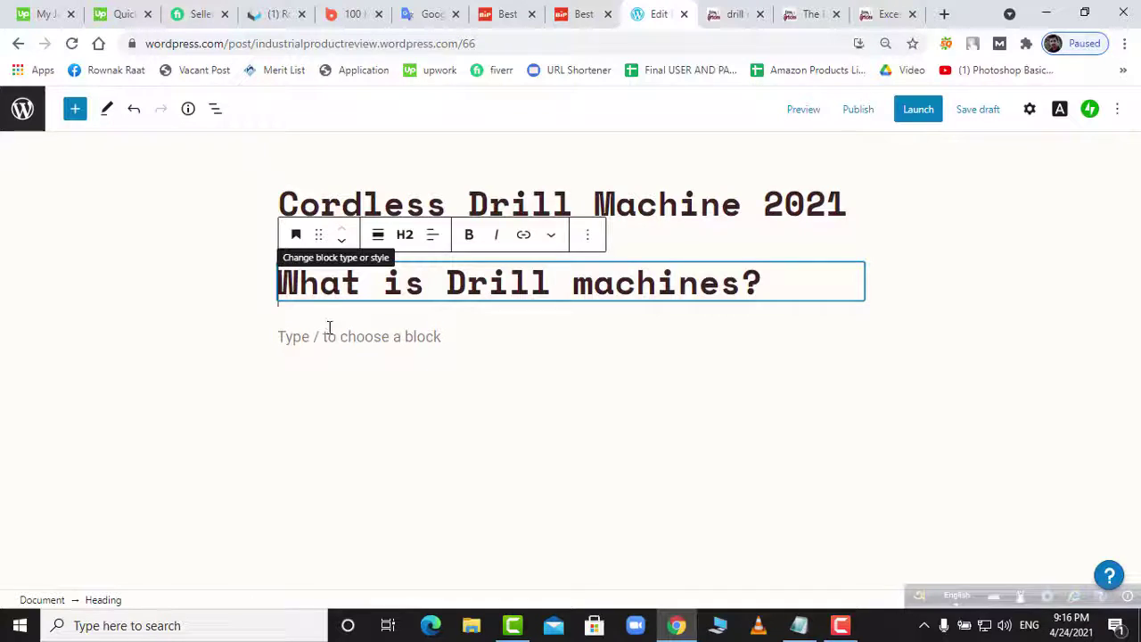
click(328, 326)
- Paste the drilling machines paragraph from Notepad into the post under the heading
click(802, 629)
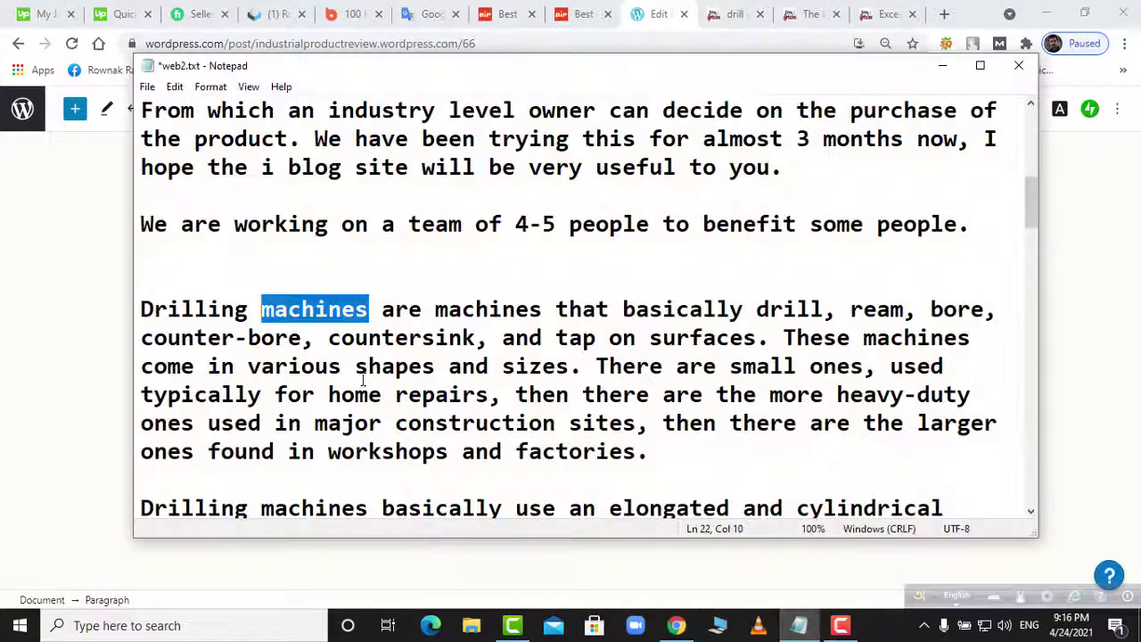
drag(643, 455, 145, 308)
key(ctrl+c)
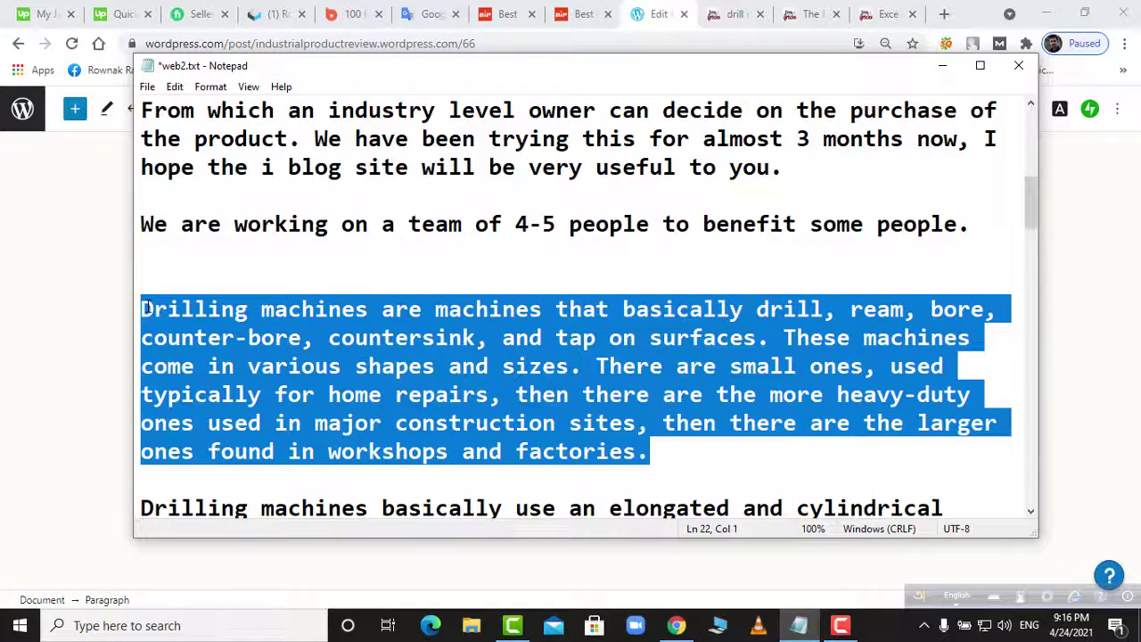
click(677, 626)
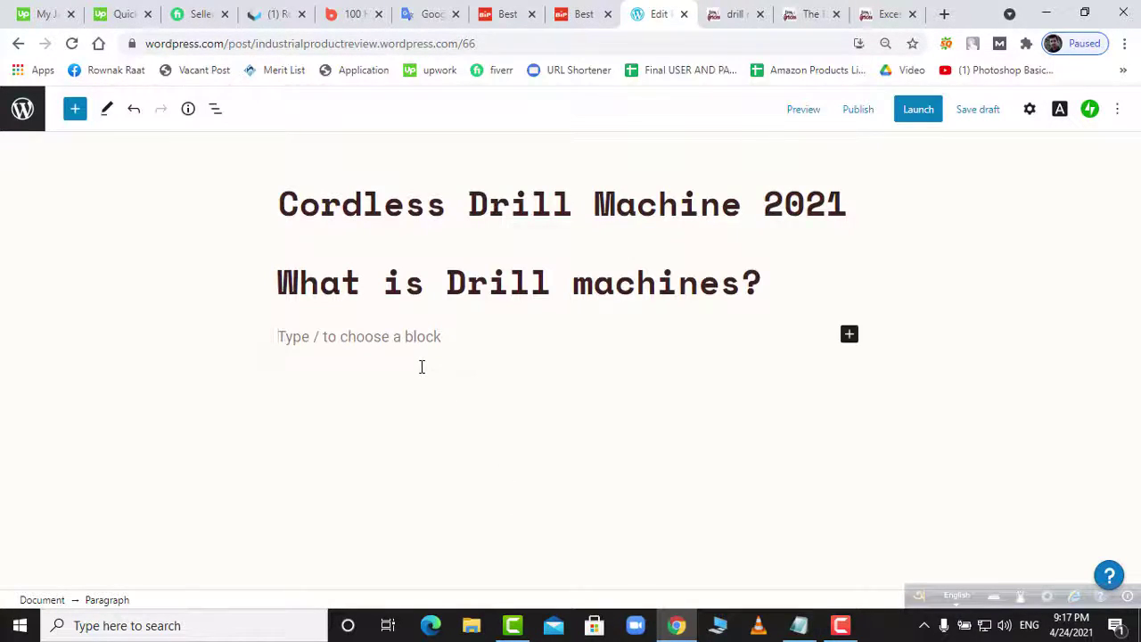
key(ctrl+v)
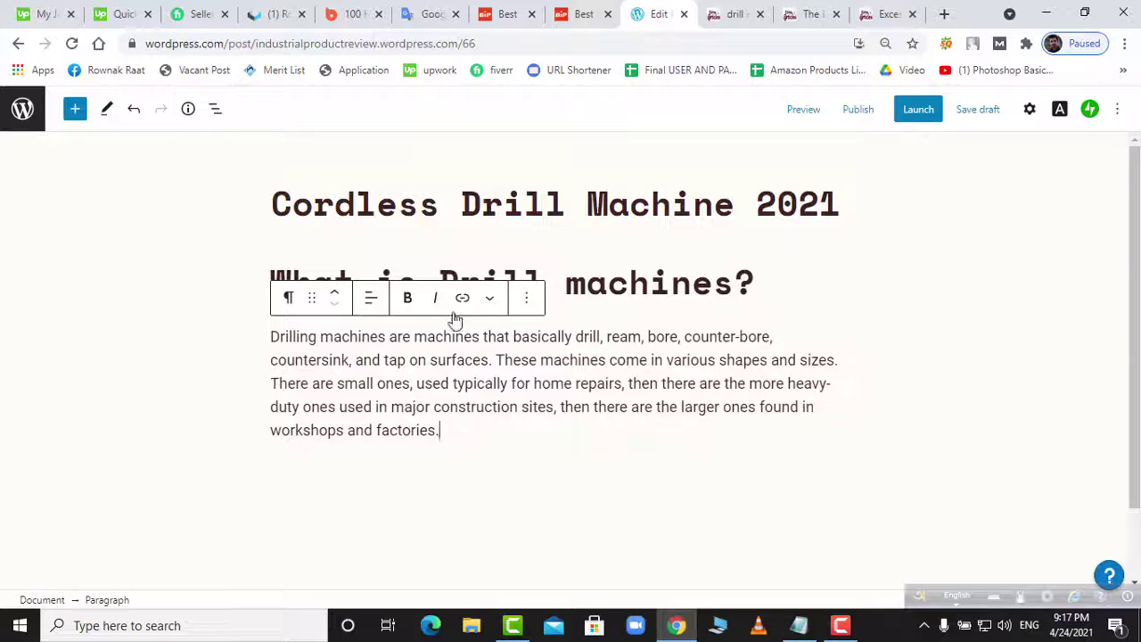
- Justify the paragraph and add an empty block below it
click(490, 301)
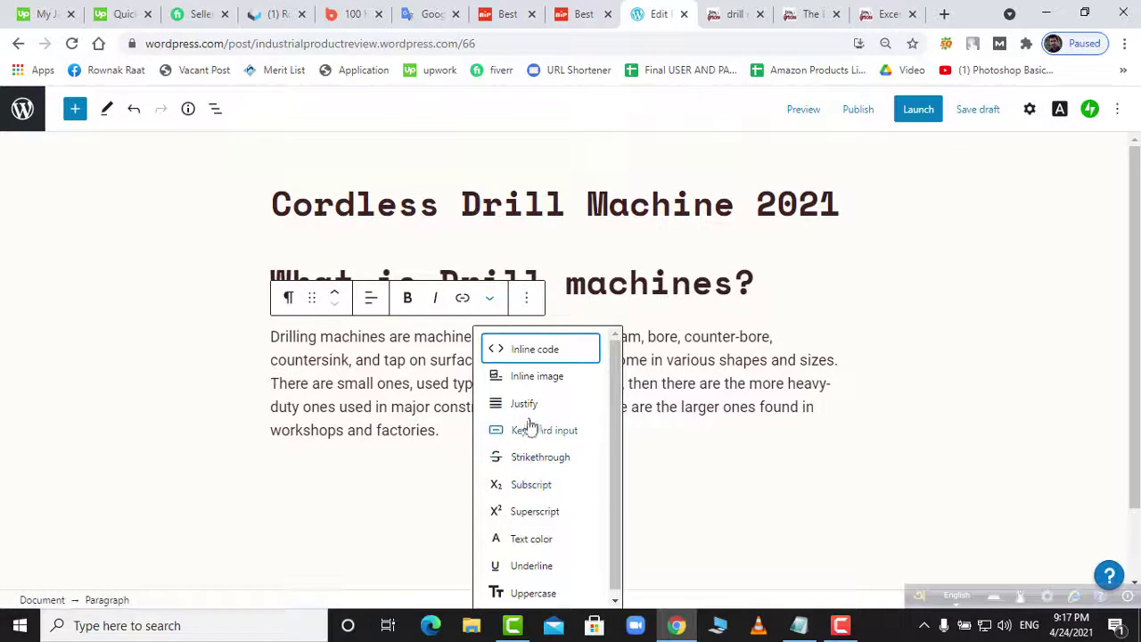
click(521, 403)
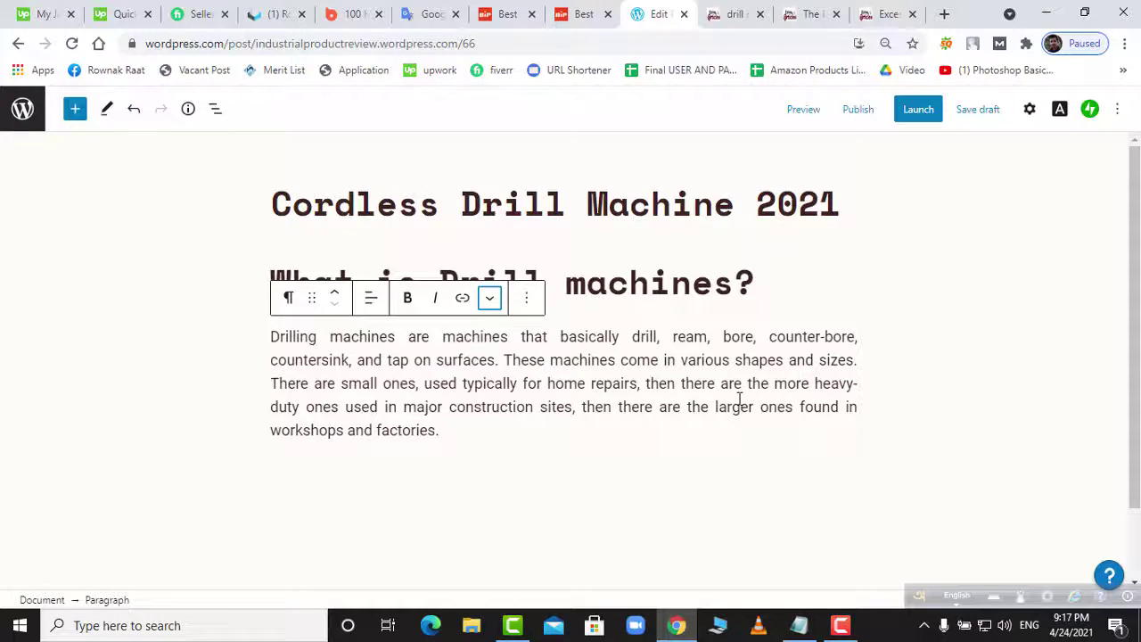
click(478, 433)
key(Return)
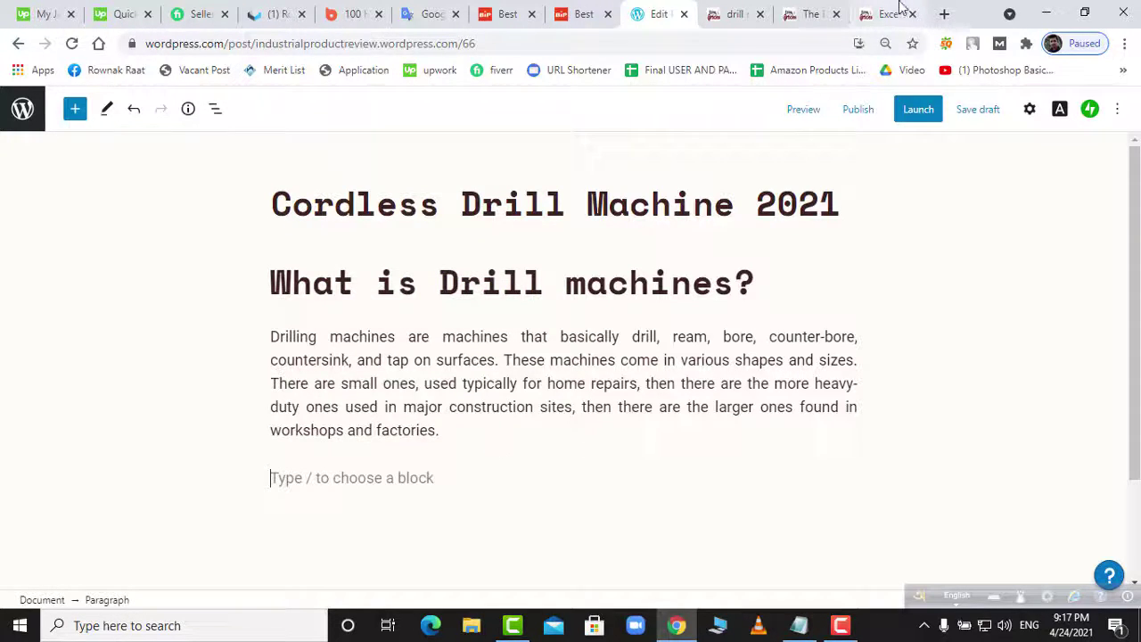
- Search Google for 'cordless drill machine' in a new tab and browse the results
click(943, 14)
click(876, 46)
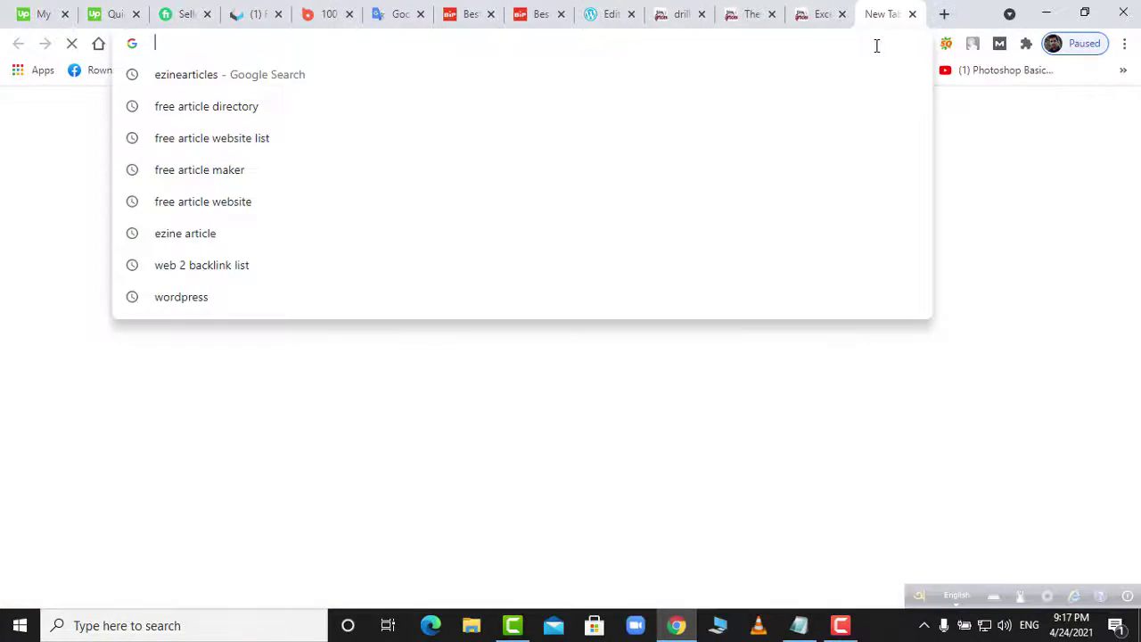
text(cord)
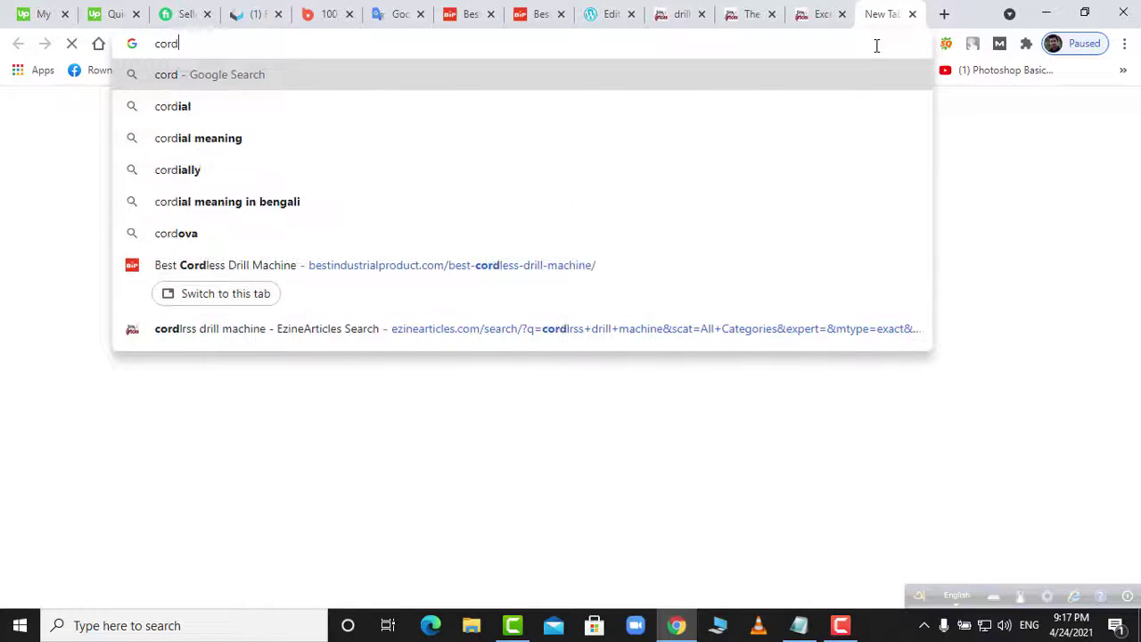
text(less)
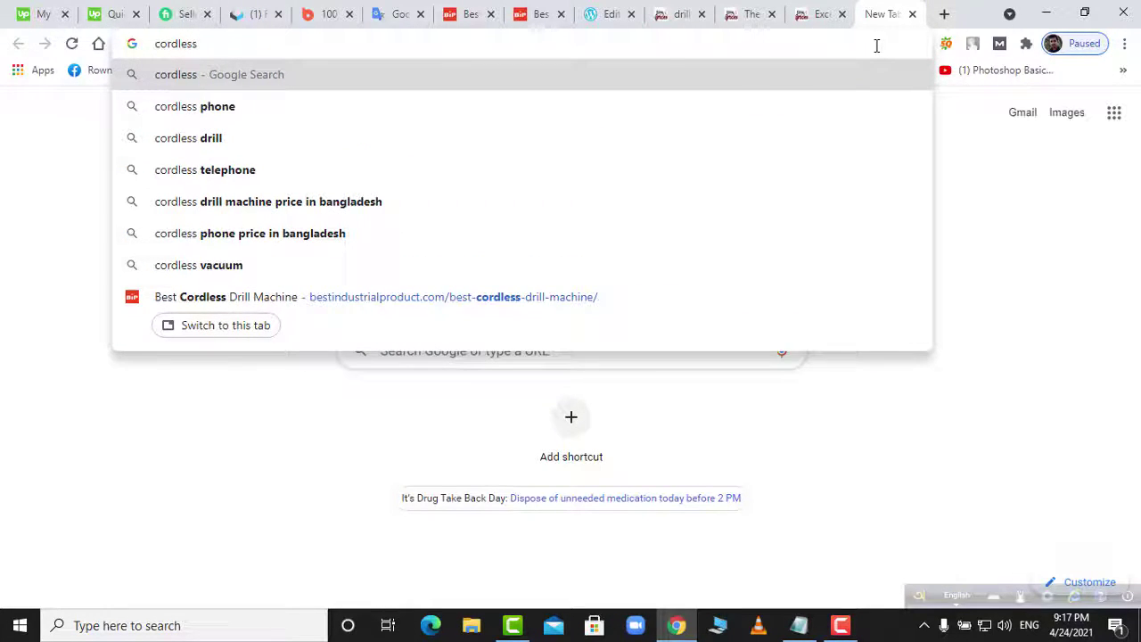
text( drill )
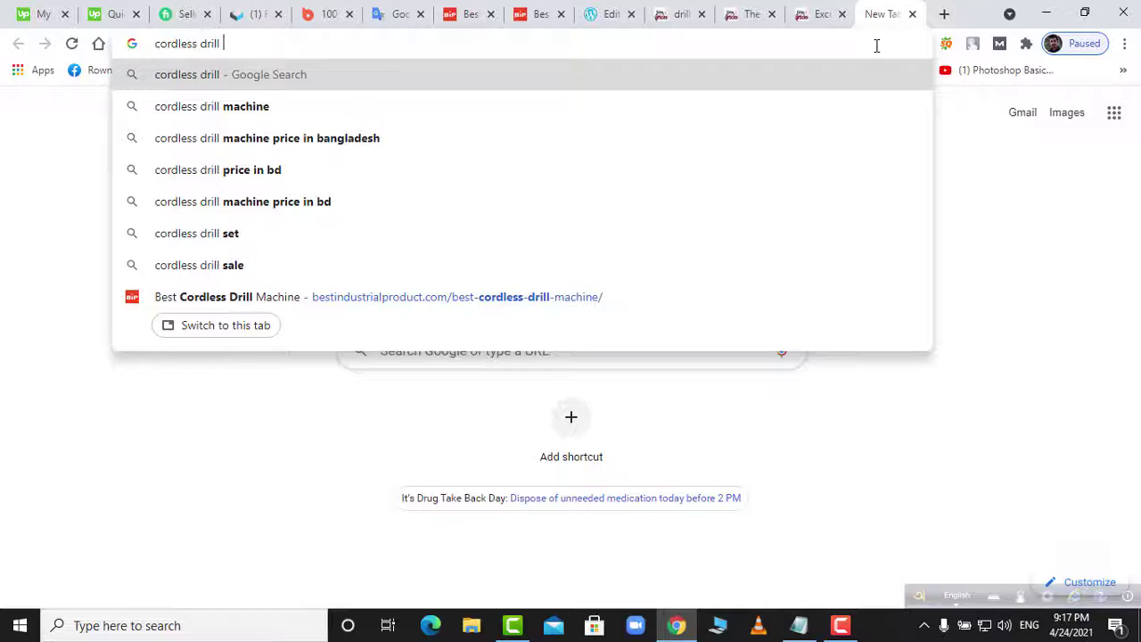
text(machine)
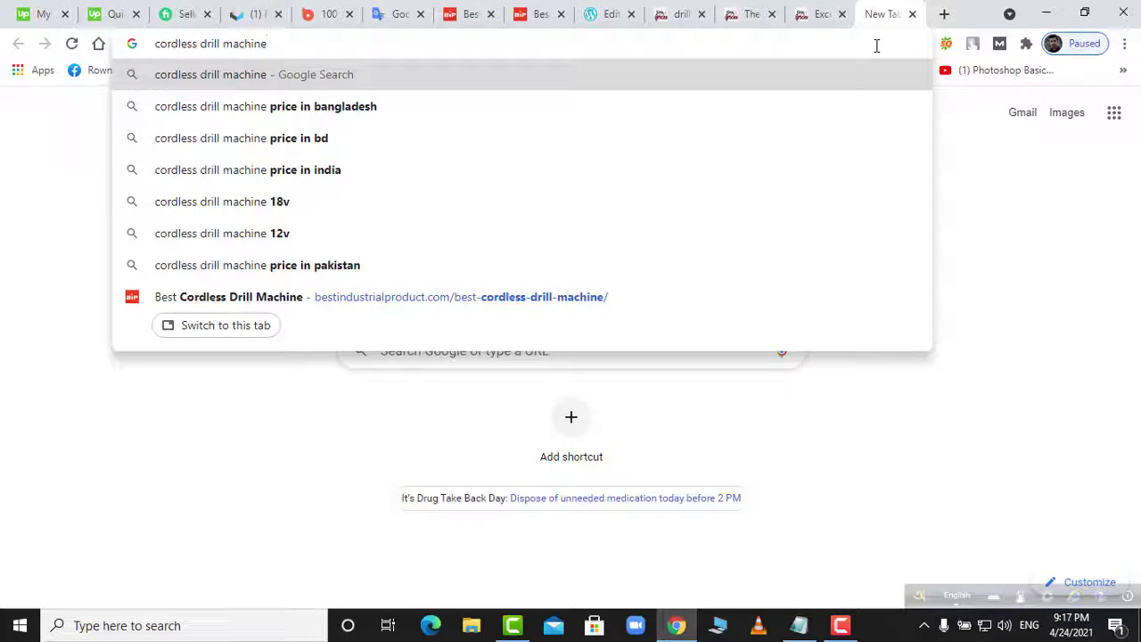
key(Return)
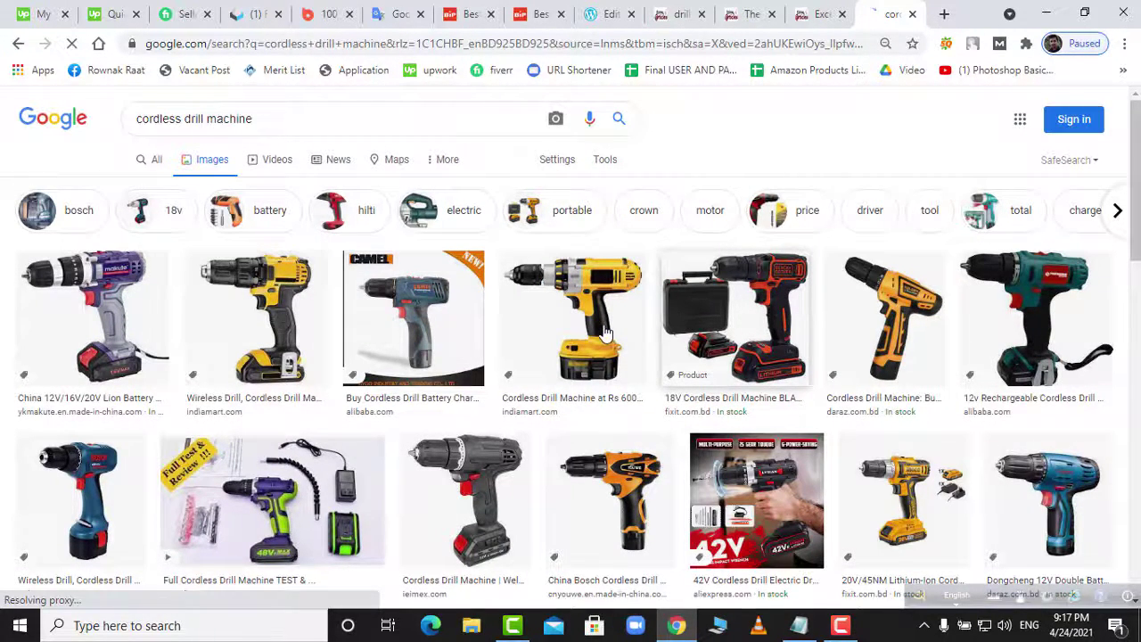
scroll(605, 334, down, 3)
scroll(605, 333, down, 1)
scroll(605, 334, down, 2)
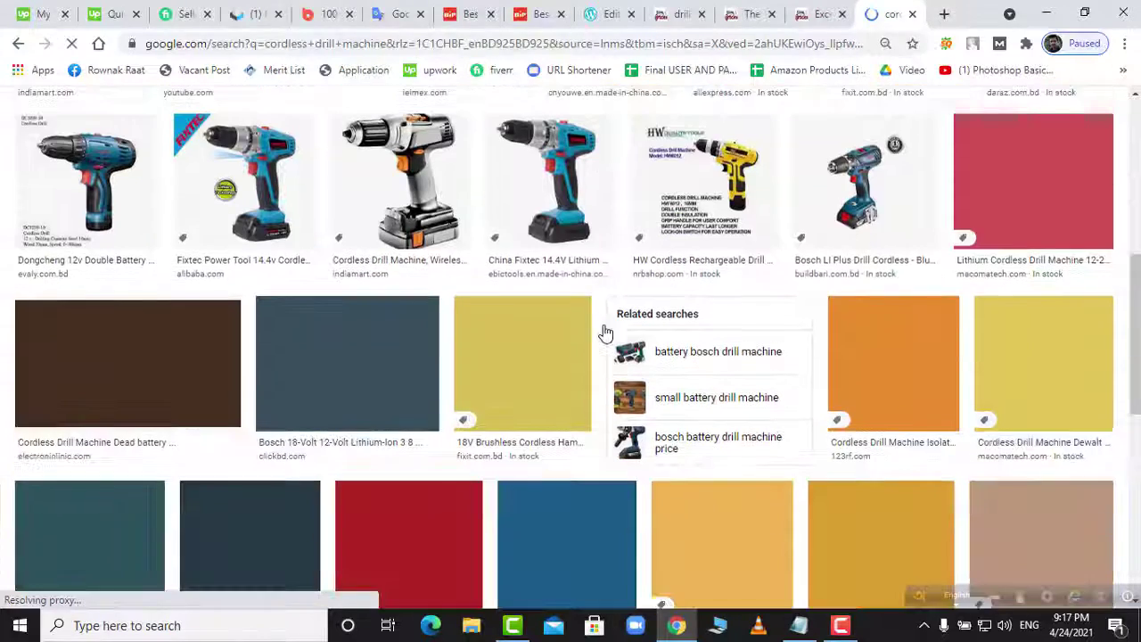
scroll(604, 332, up, 3)
scroll(604, 331, up, 2)
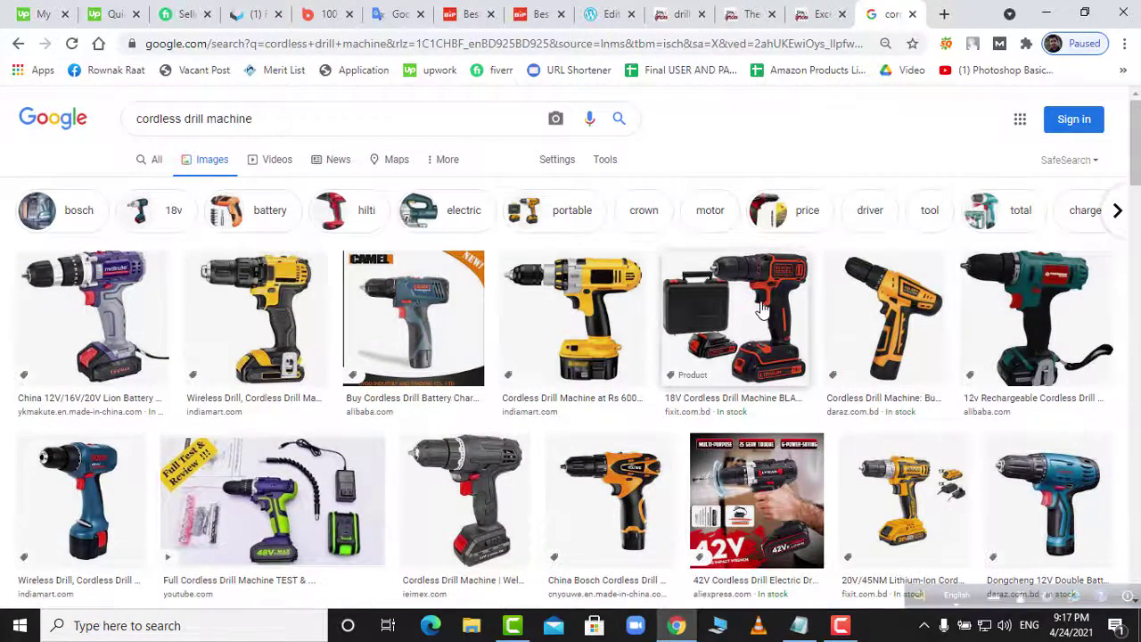
- Save the Black+Decker drill image as 'cordless drill machines 2021'
click(790, 322)
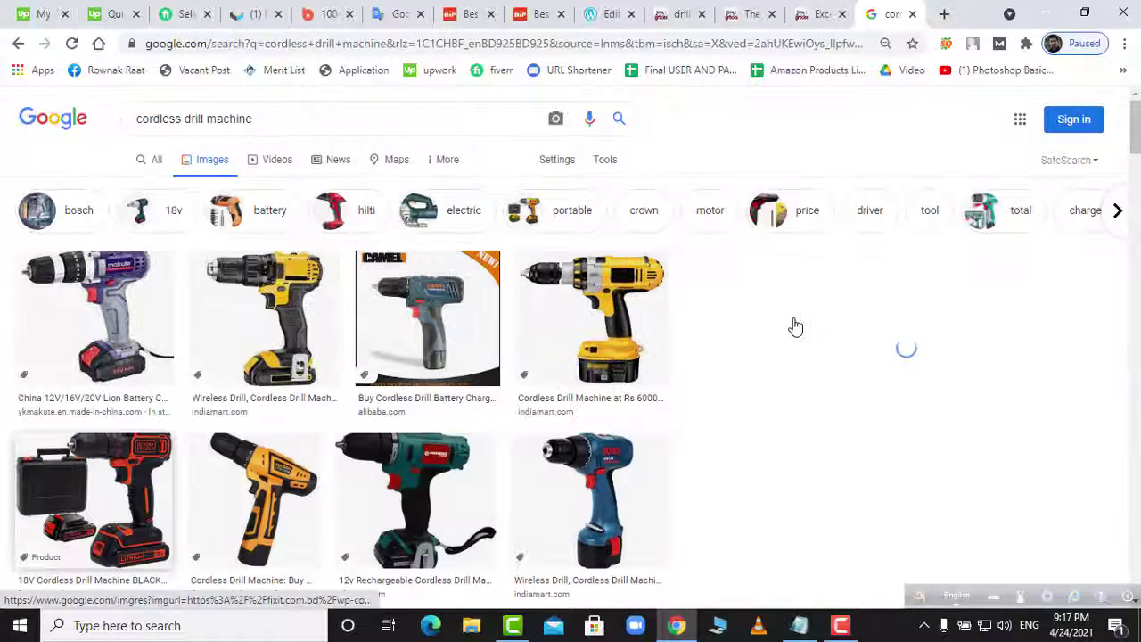
right_click(854, 321)
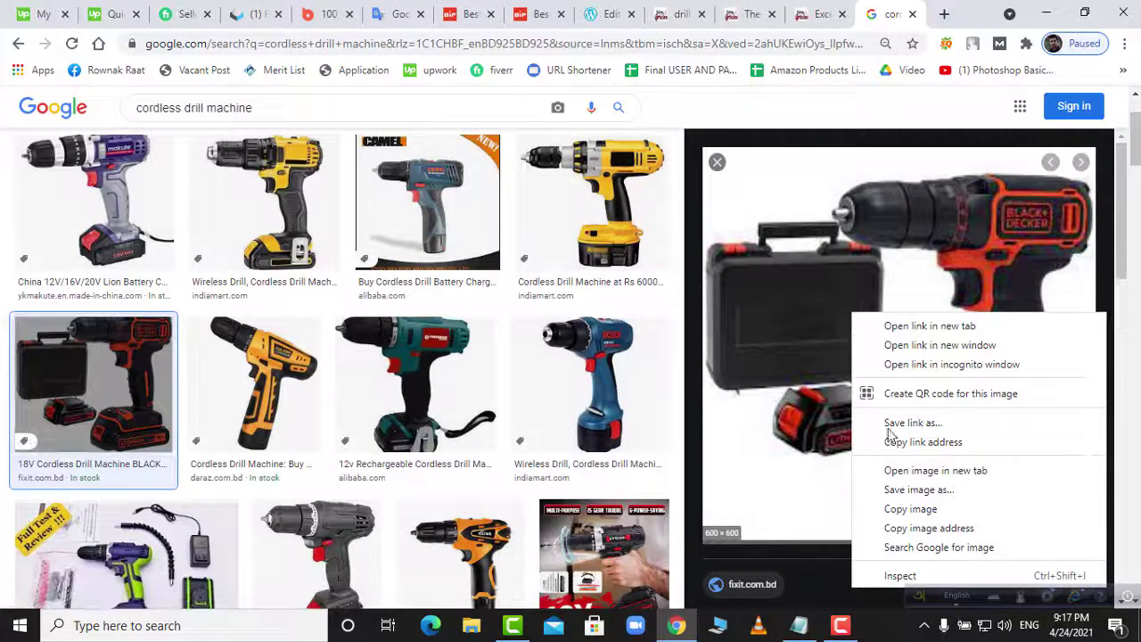
click(976, 505)
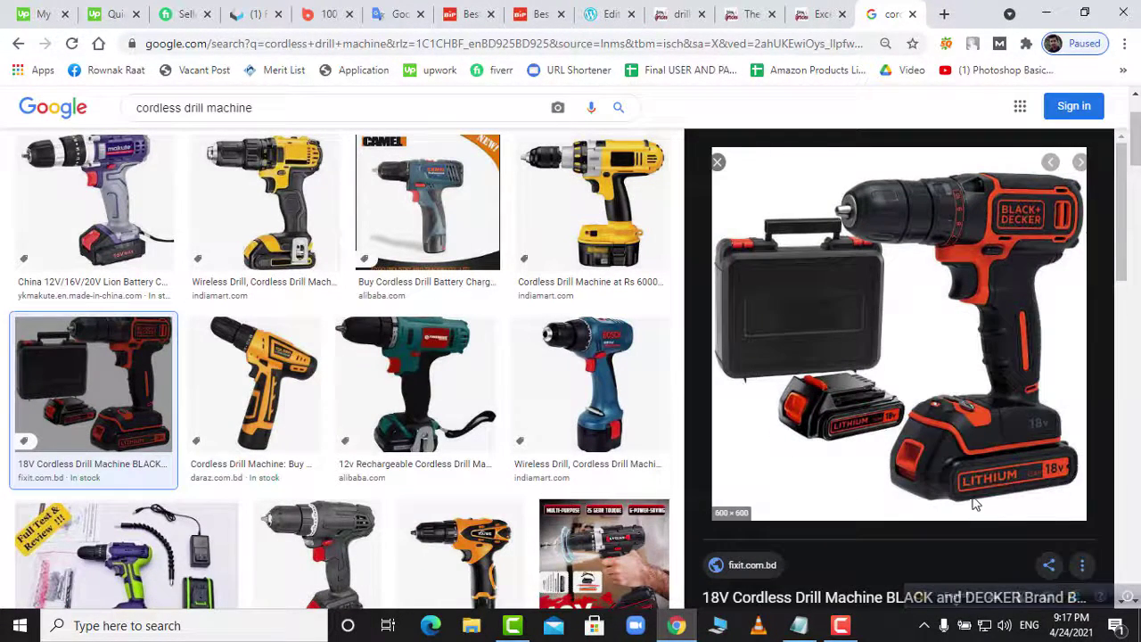
right_click(928, 433)
key(v)
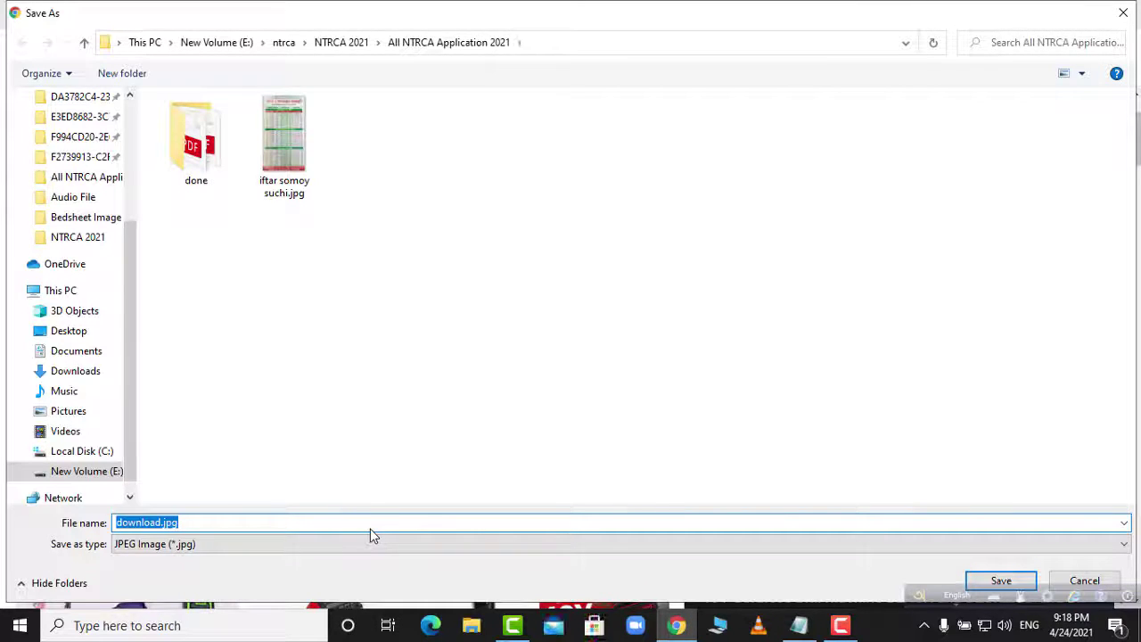
text(cordle)
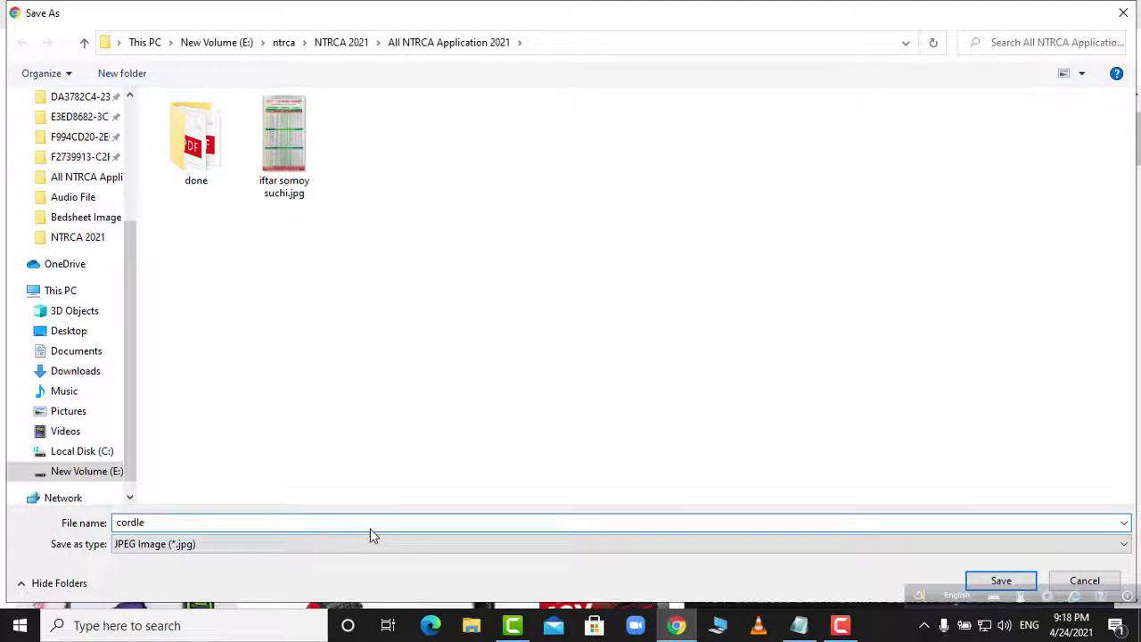
text(ss drim)
text(machoine)
key(BackSpace)
key(BackSpace)
key(BackSpace)
key(BackSpace)
text(ine)
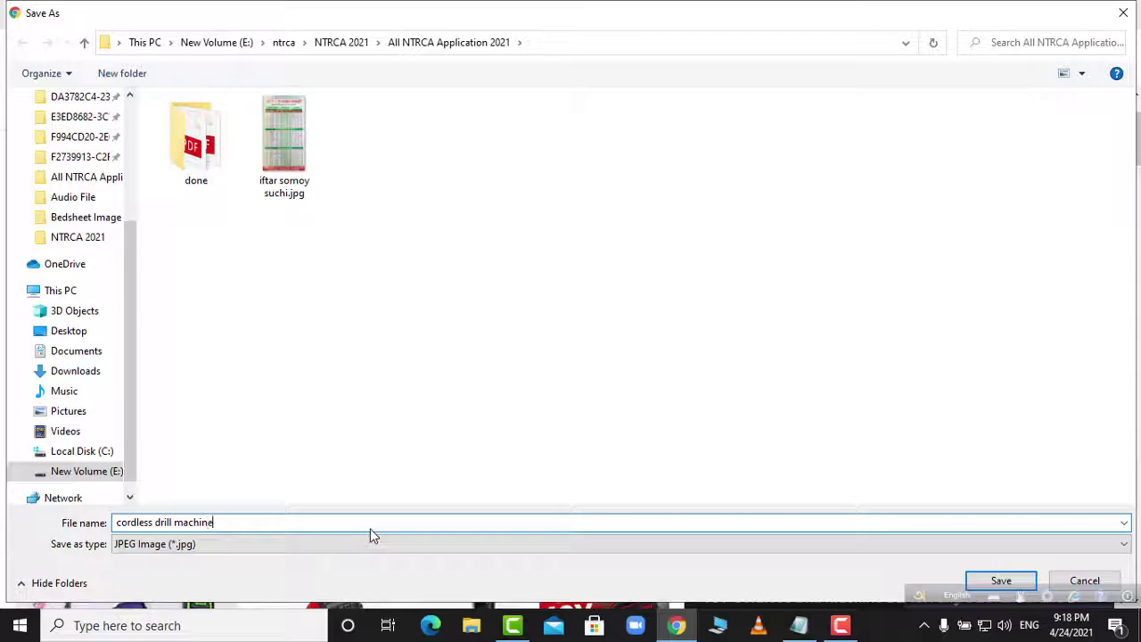
text(s 2021)
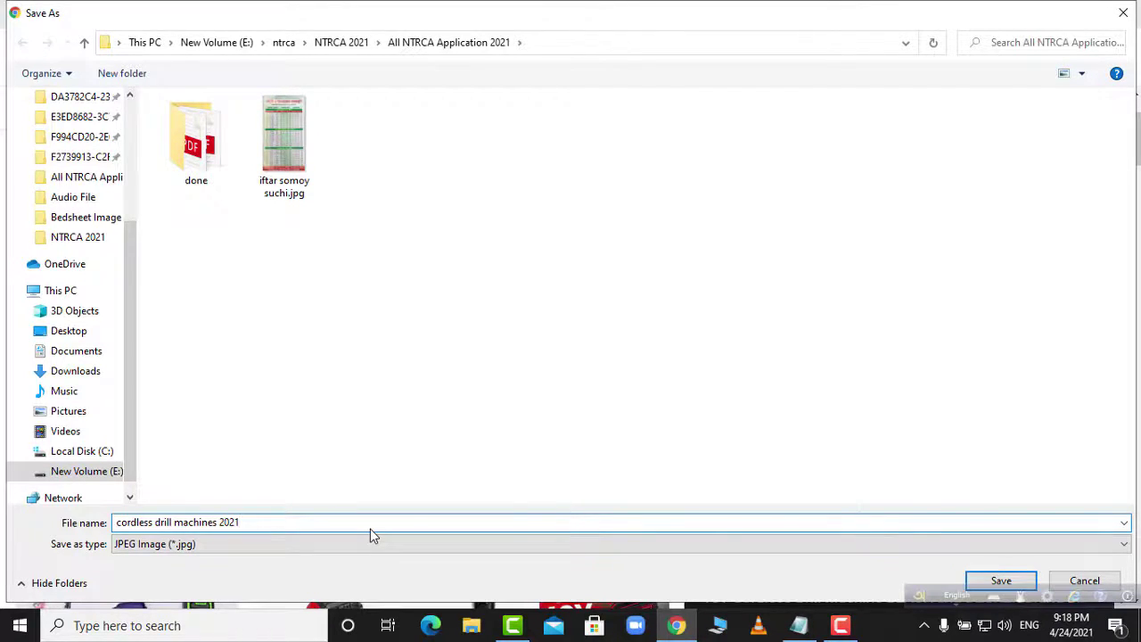
key(Return)
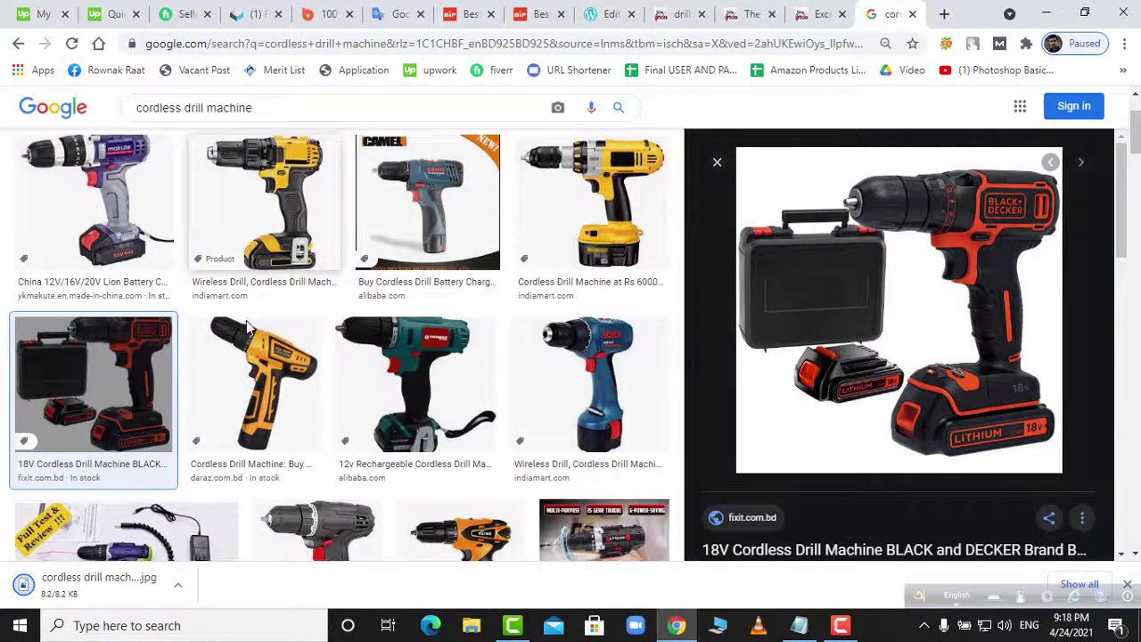
scroll(272, 464, down, 1)
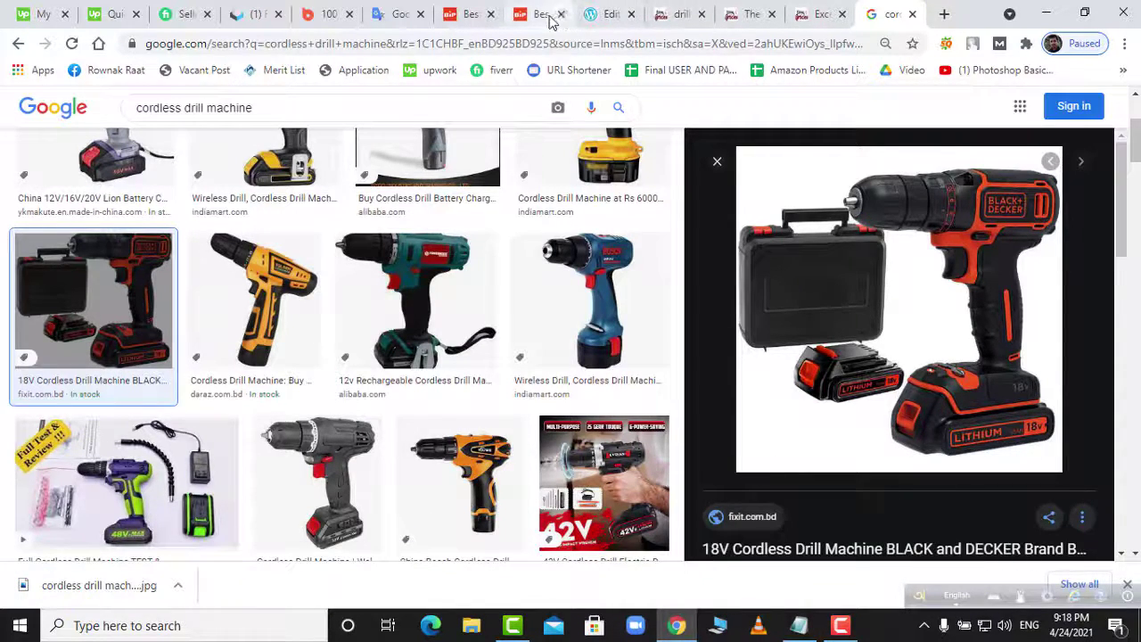
- Add an Image block below the justified paragraph
click(592, 13)
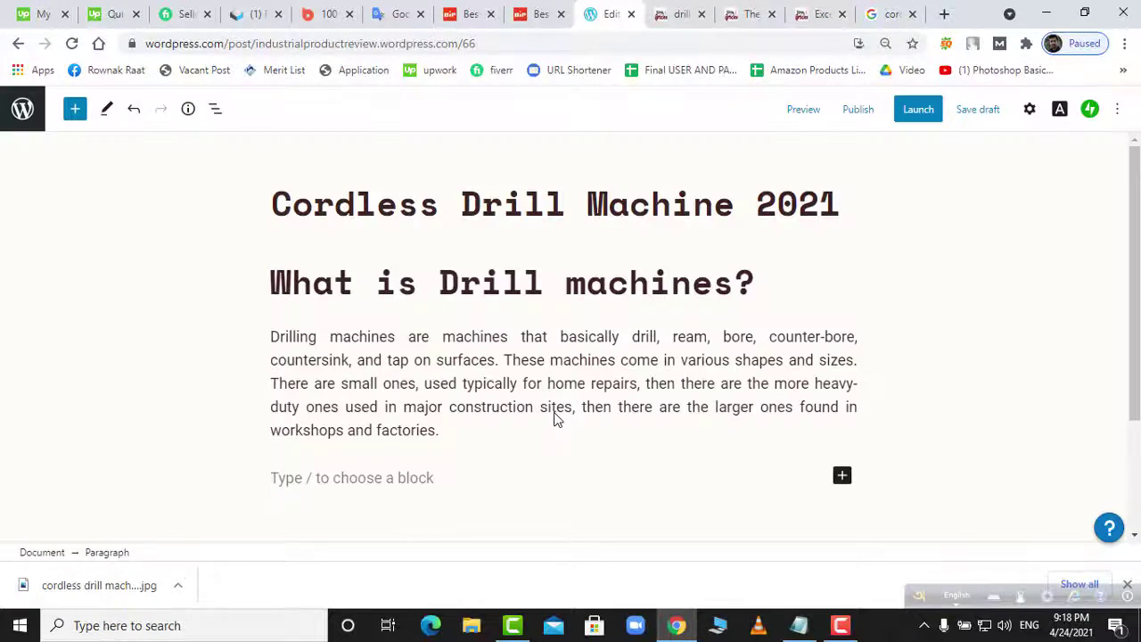
click(842, 477)
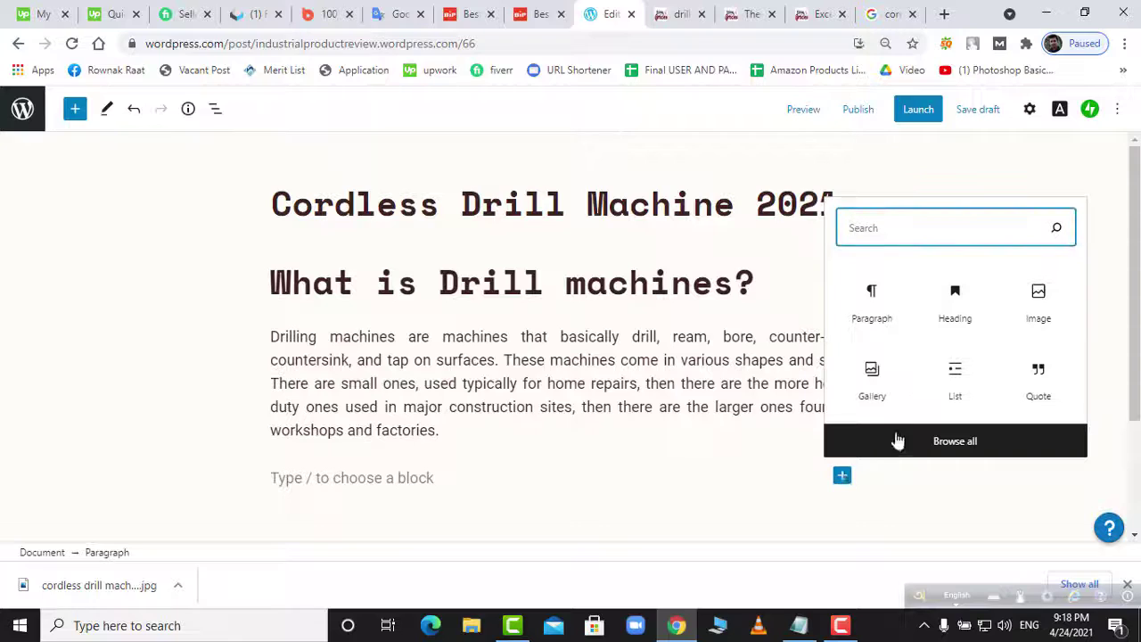
click(1047, 330)
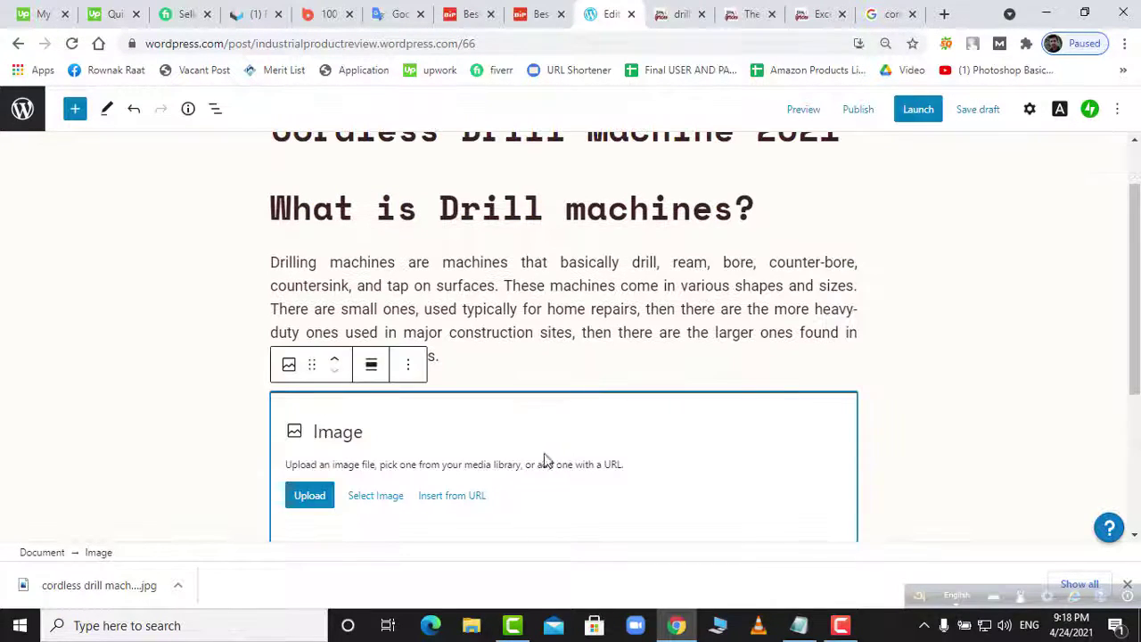
- Browse Desktop and Downloads images in the file picker, then close it without uploading
click(312, 499)
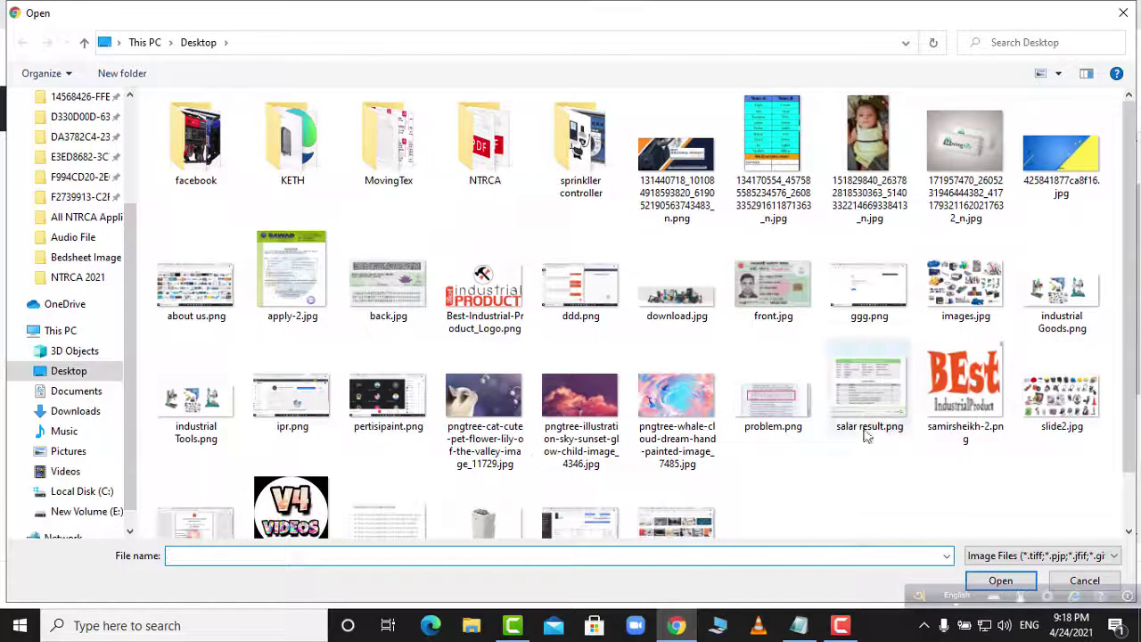
scroll(847, 459, down, 1)
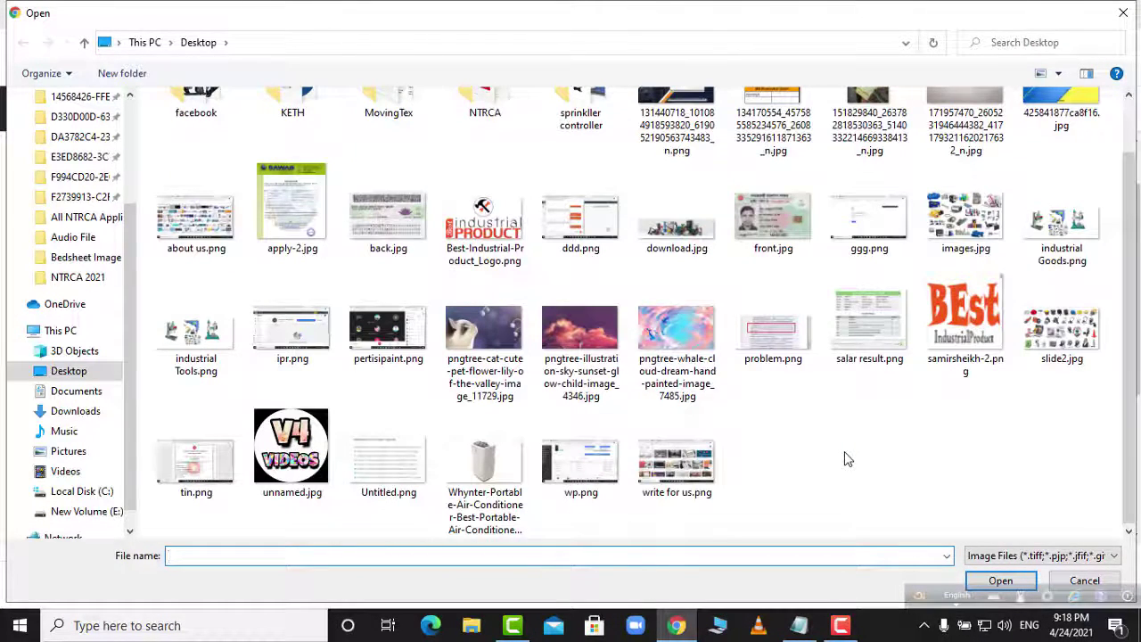
scroll(847, 460, up, 1)
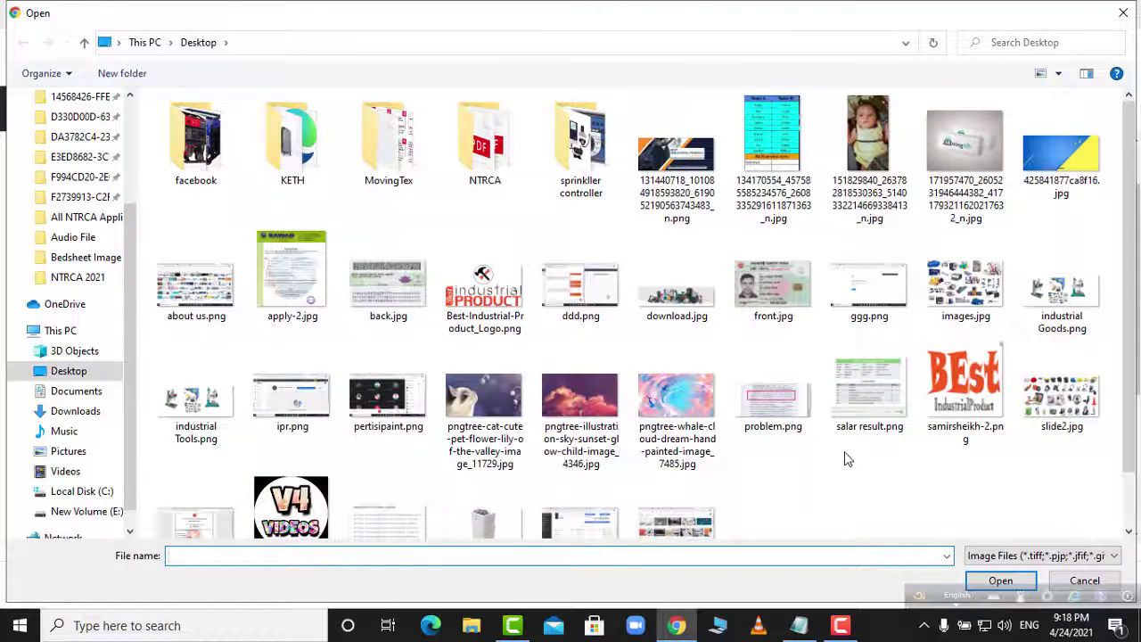
scroll(848, 459, down, 1)
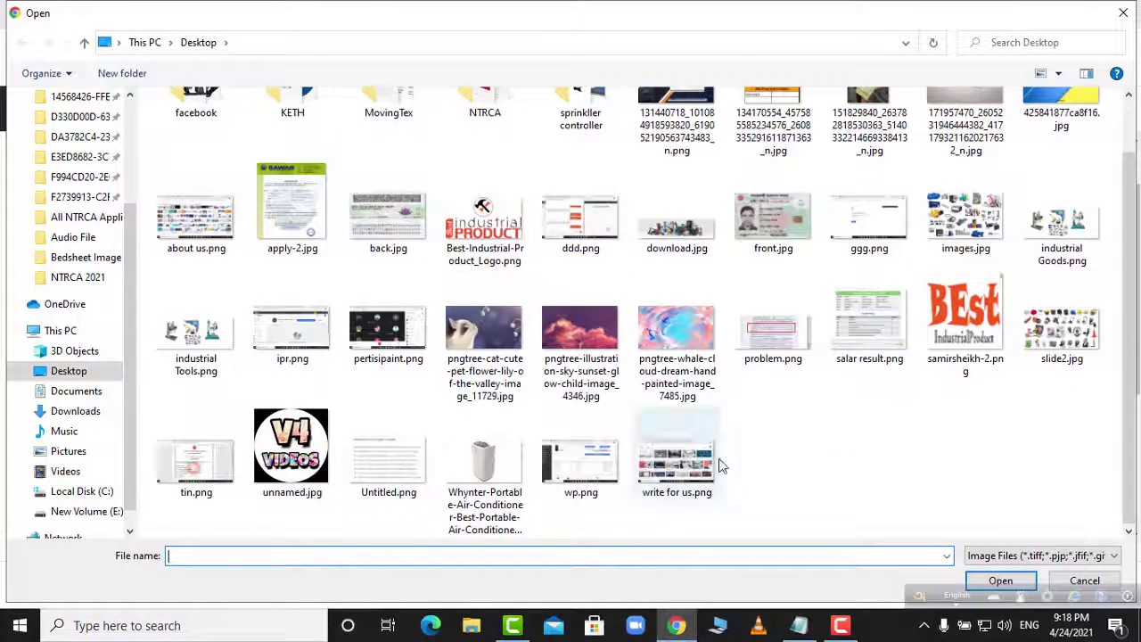
scroll(323, 384, up, 1)
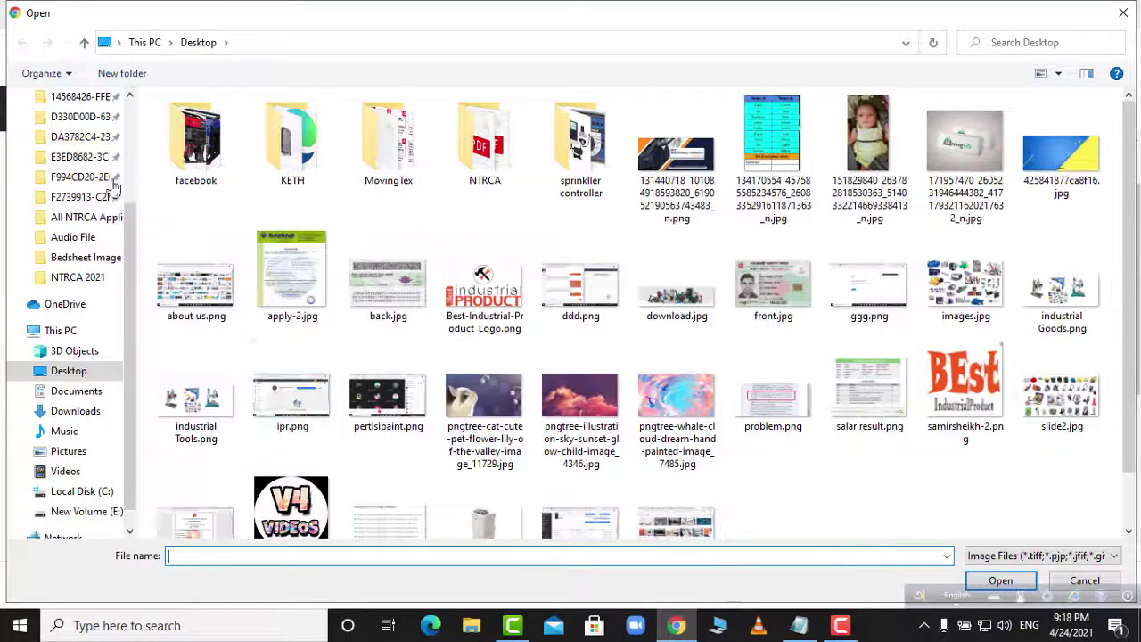
click(89, 415)
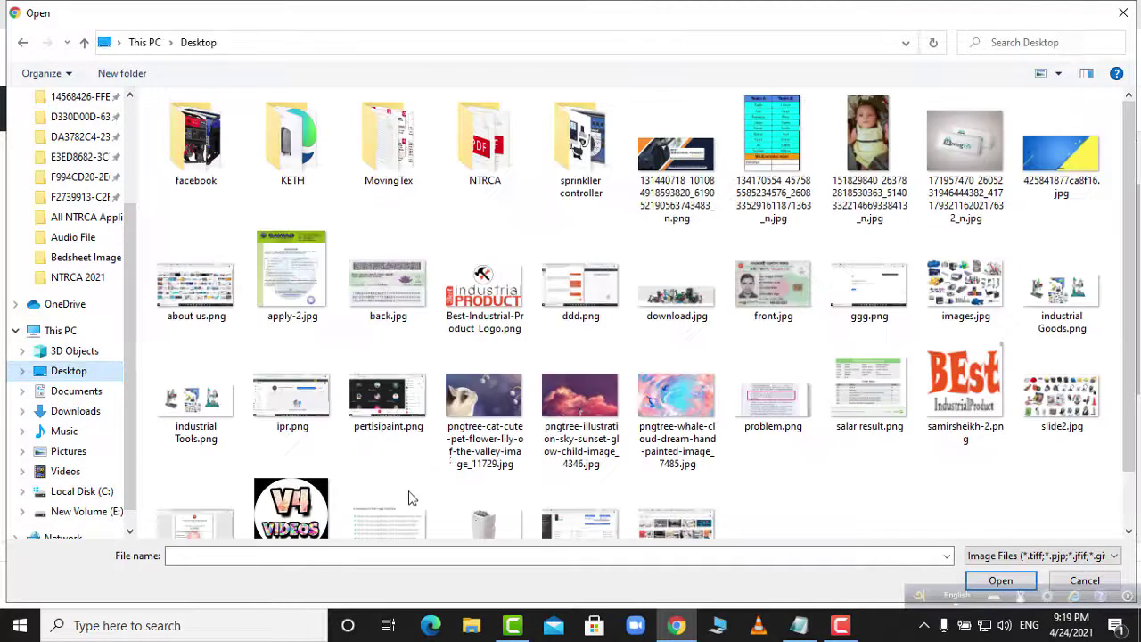
scroll(515, 497, down, 1)
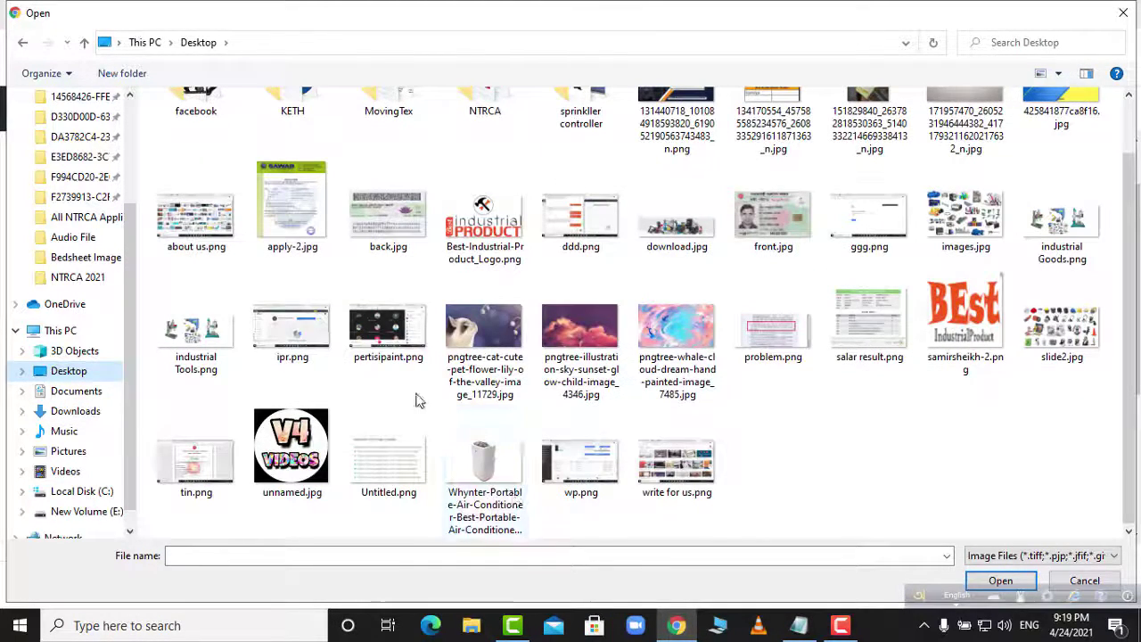
click(404, 364)
key(Up)
key(Right)
key(Right)
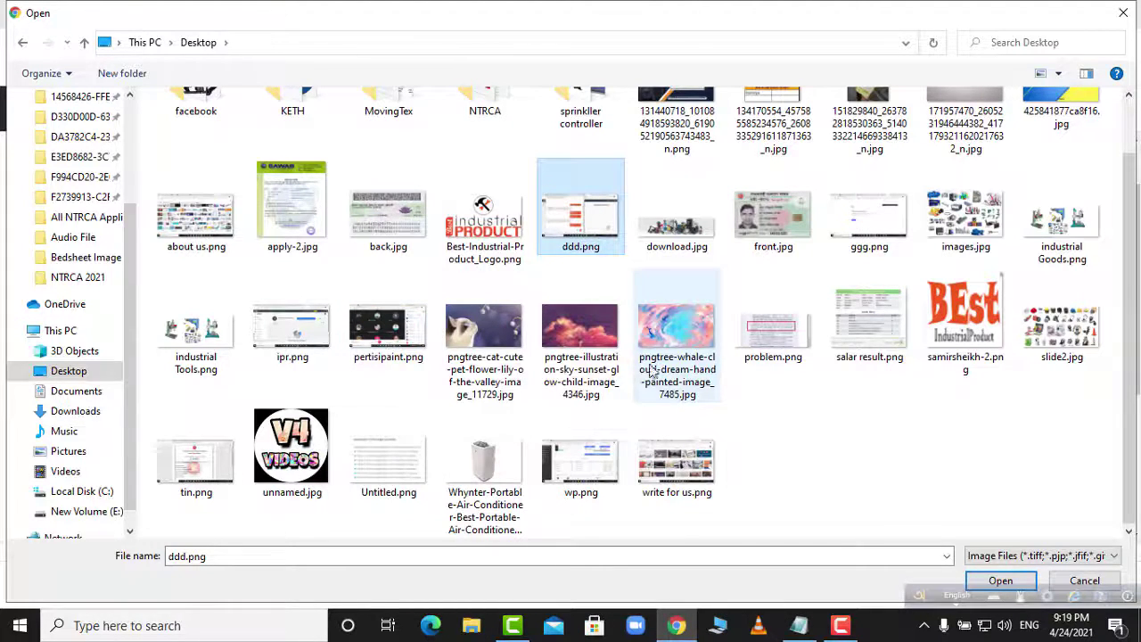
click(689, 359)
scroll(769, 432, up, 1)
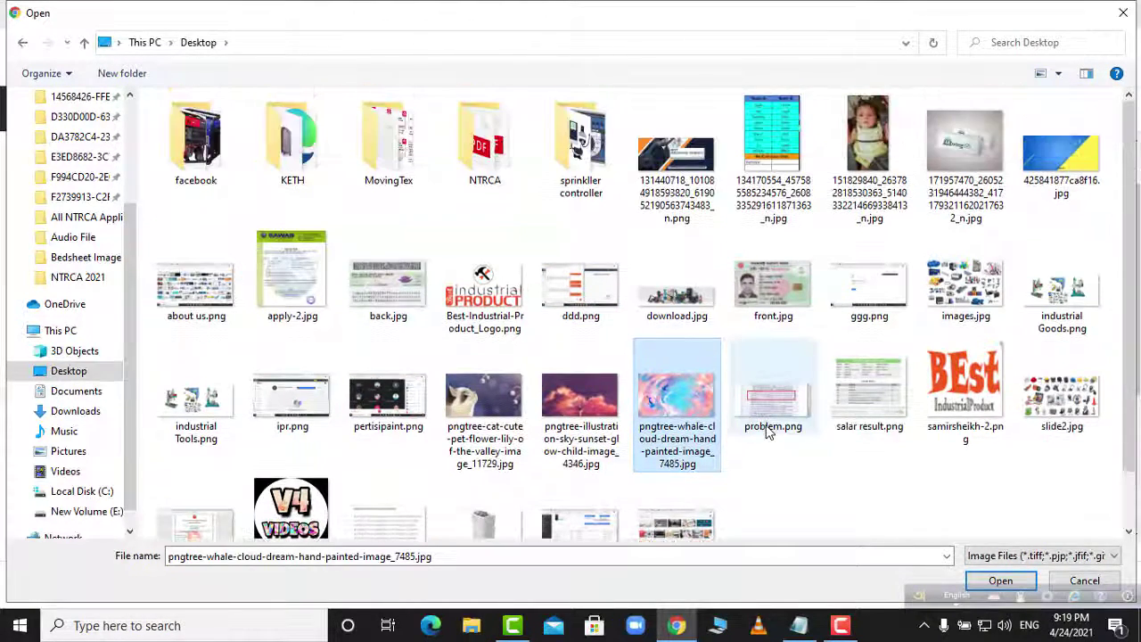
scroll(768, 433, down, 1)
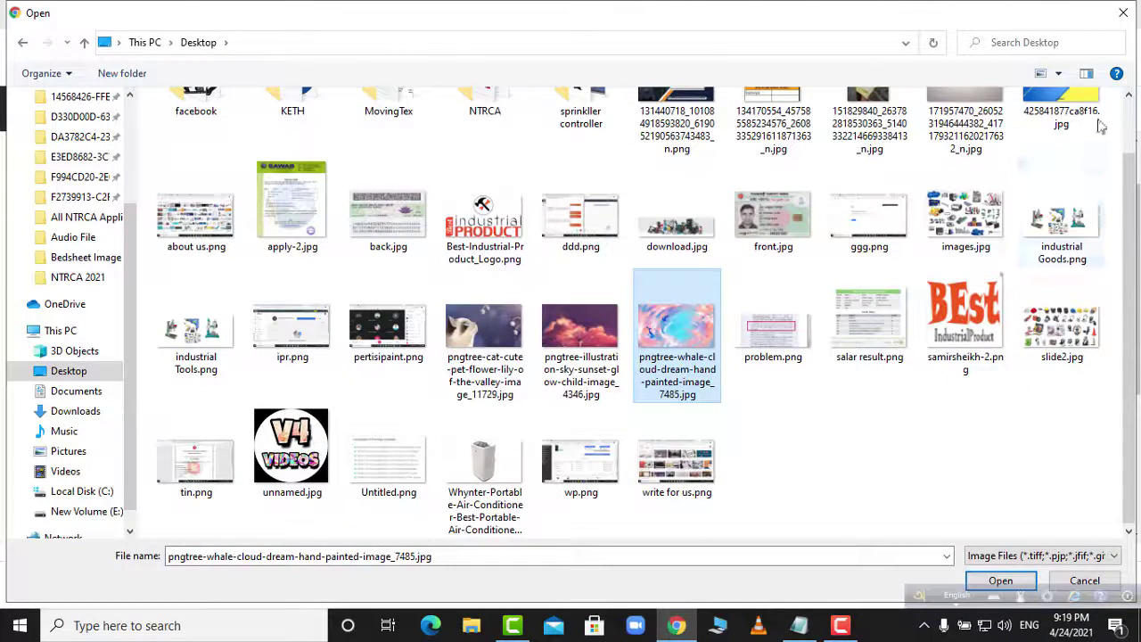
click(1124, 13)
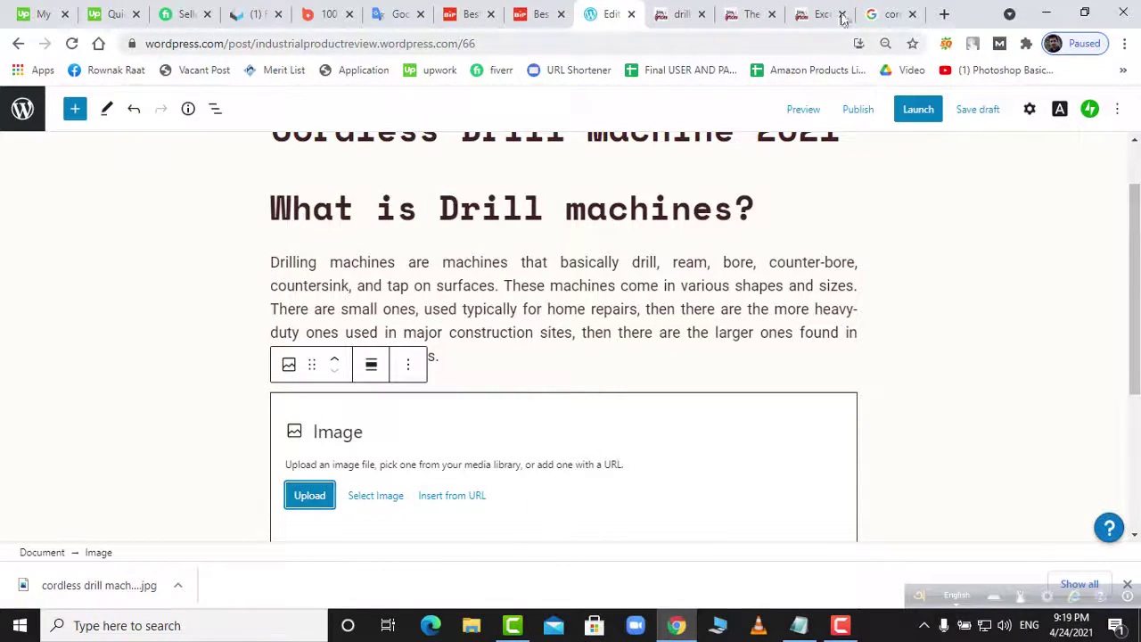
click(883, 14)
right_click(809, 310)
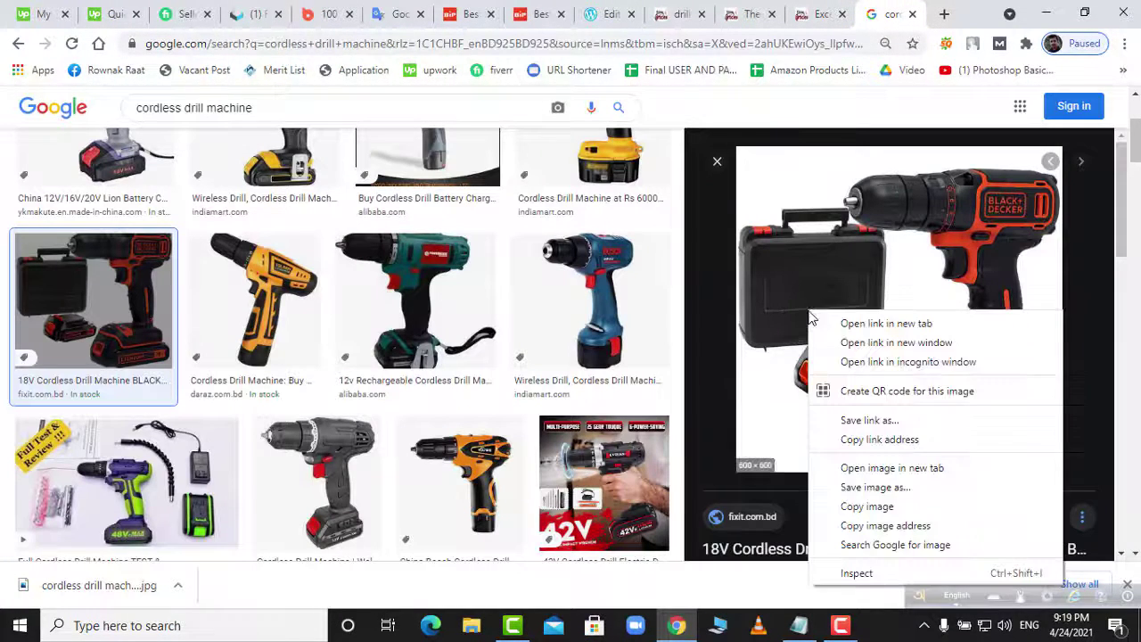
click(851, 506)
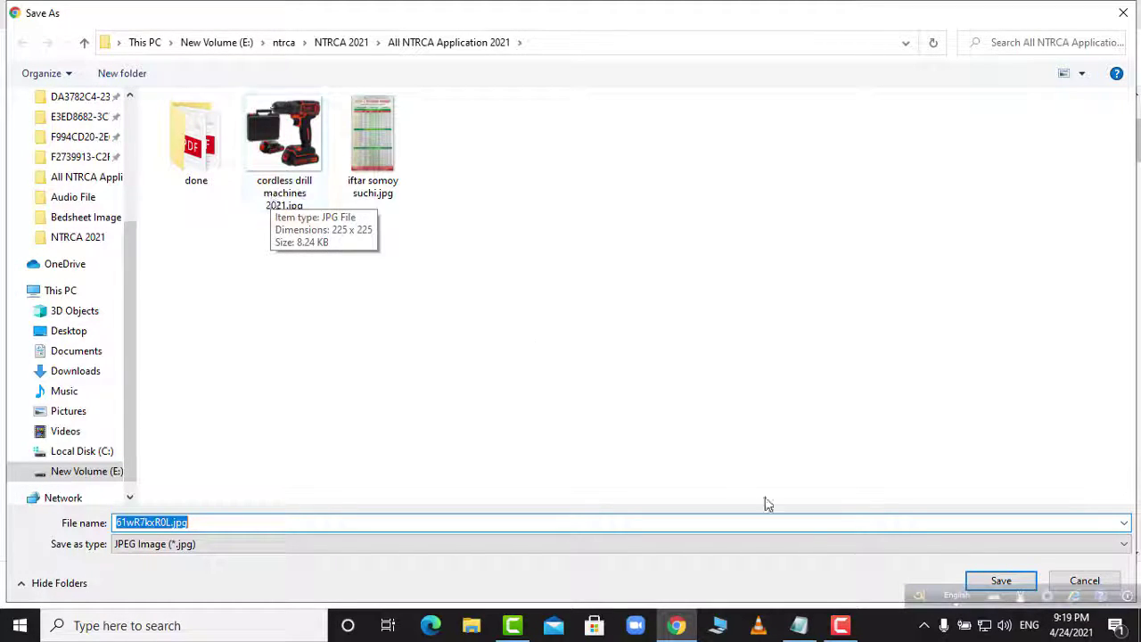
click(1124, 12)
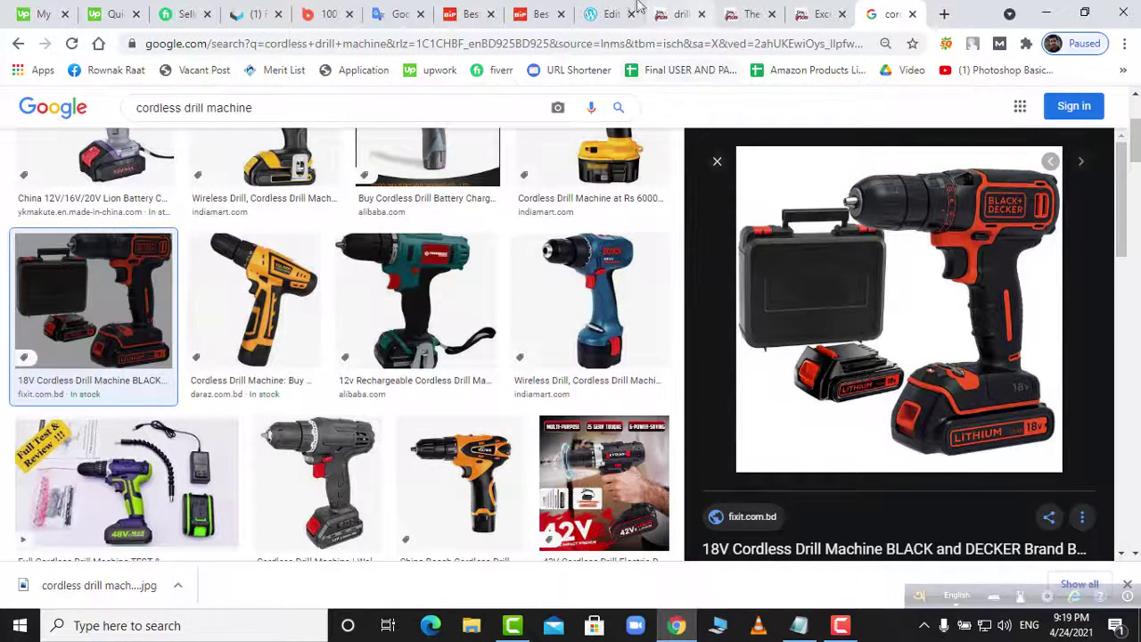
- Upload 'cordless drill machines 2021.jpg' from the All NTRCA Application 2021 folder into the Image block
click(606, 14)
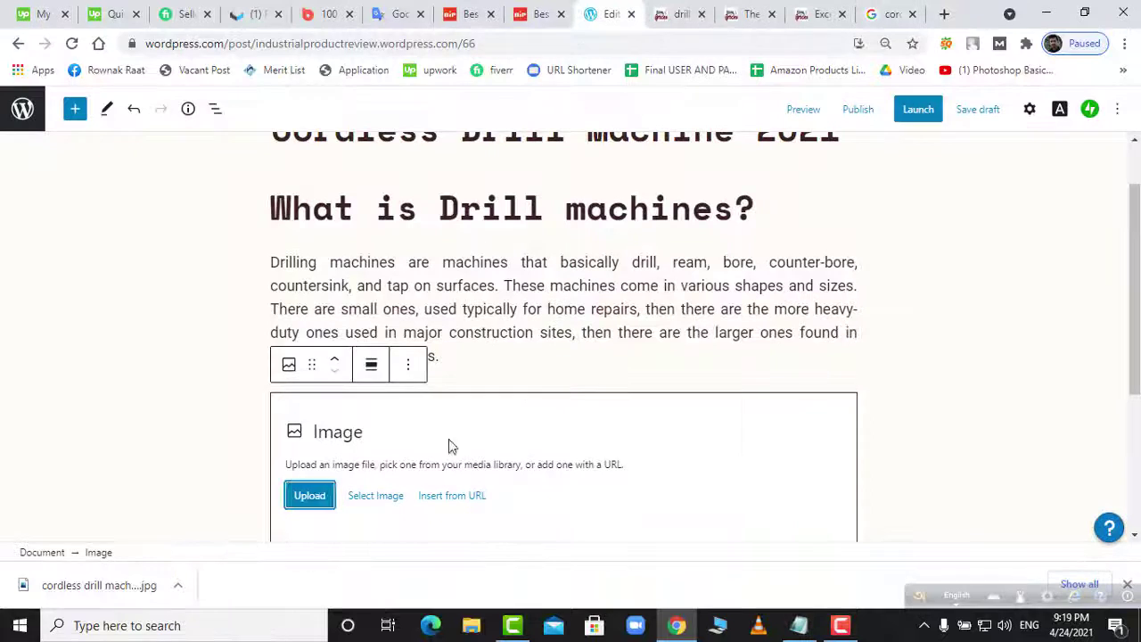
click(310, 496)
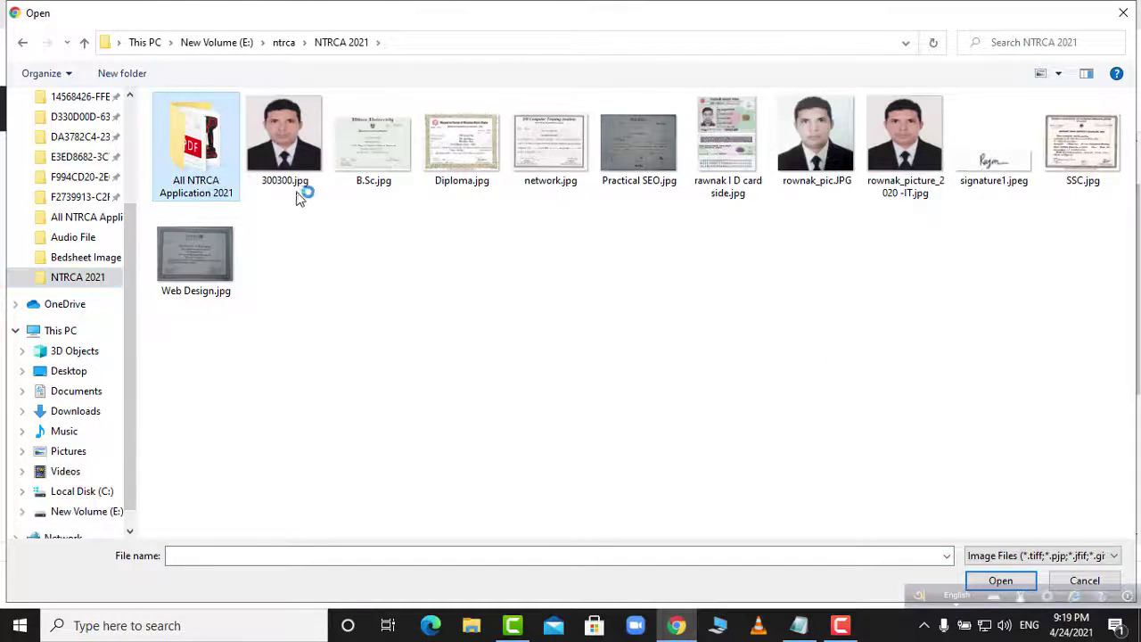
double_click(280, 175)
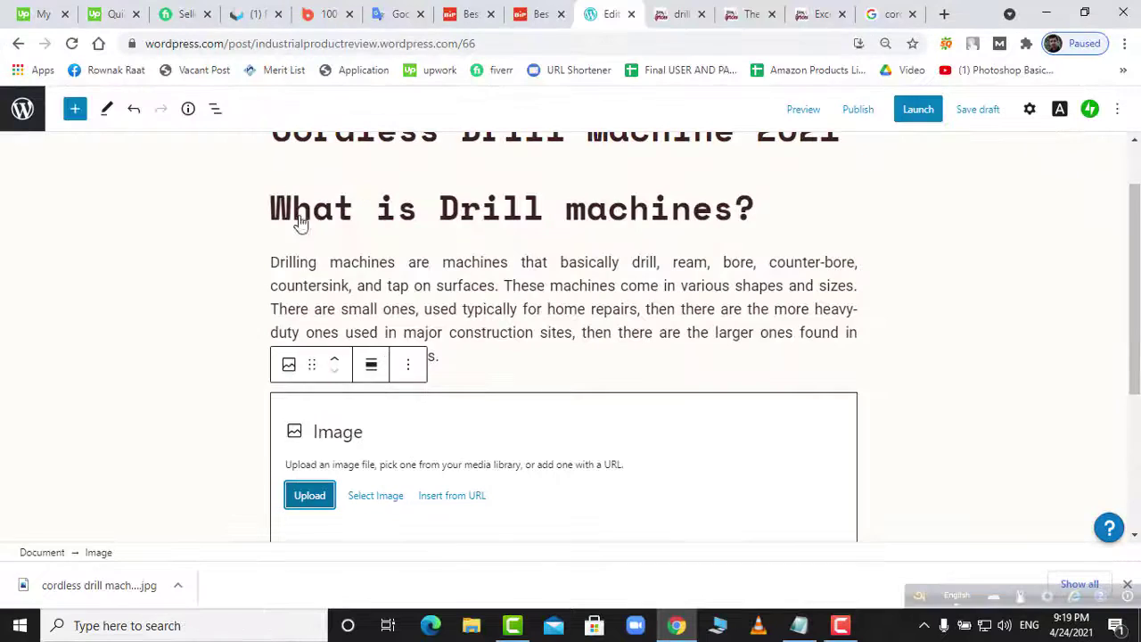
scroll(718, 494, down, 2)
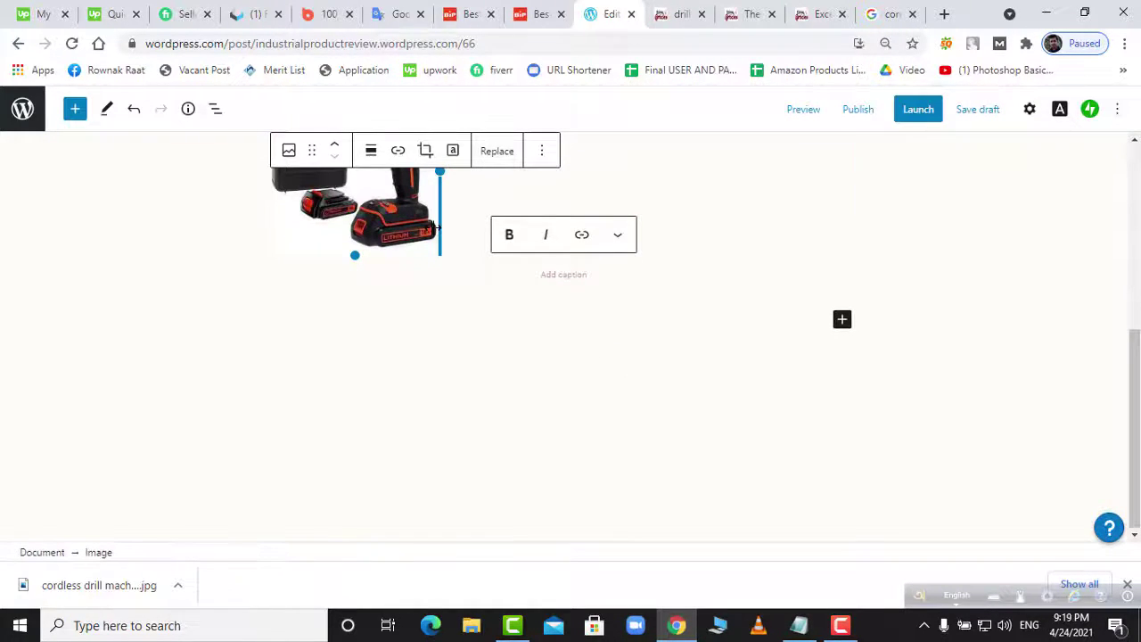
scroll(409, 259, up, 1)
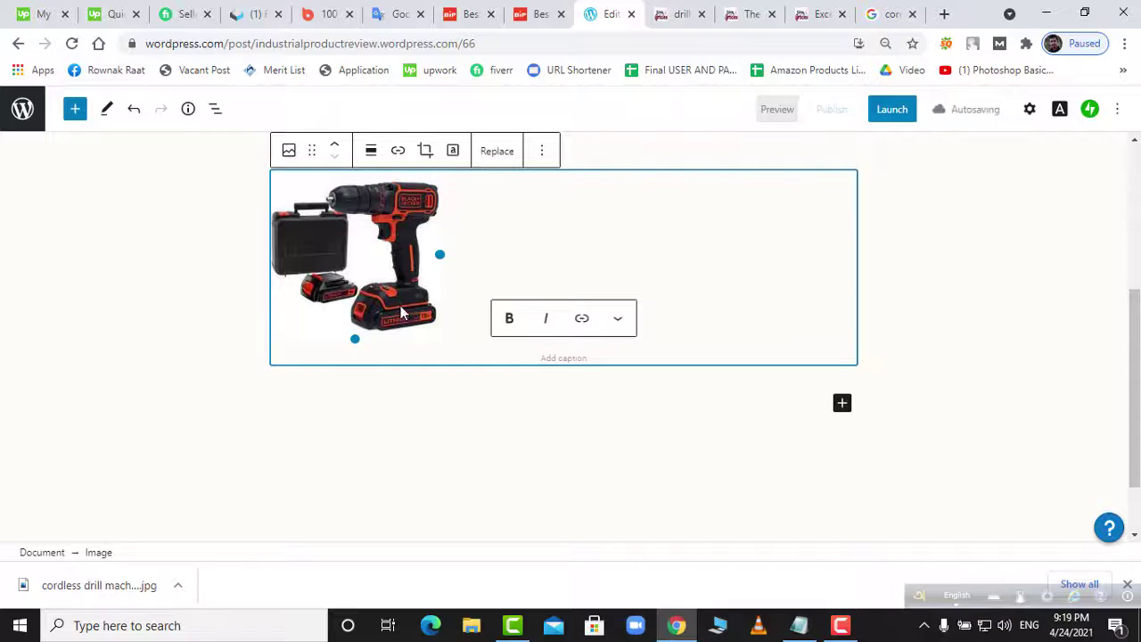
- Set the drill image's alignment to center
click(401, 312)
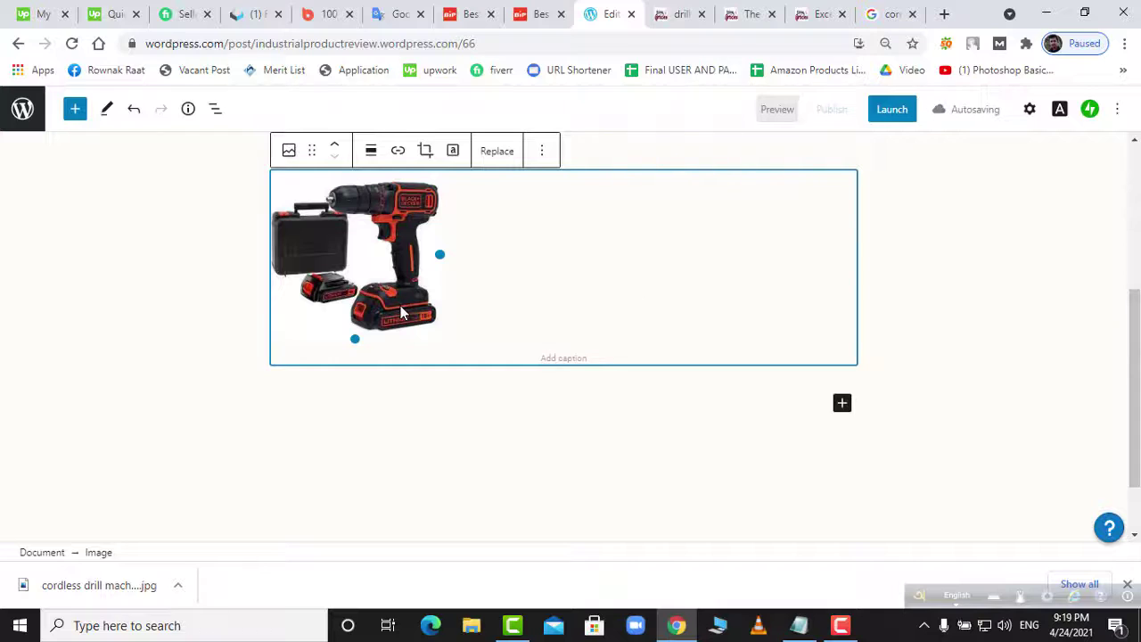
click(371, 152)
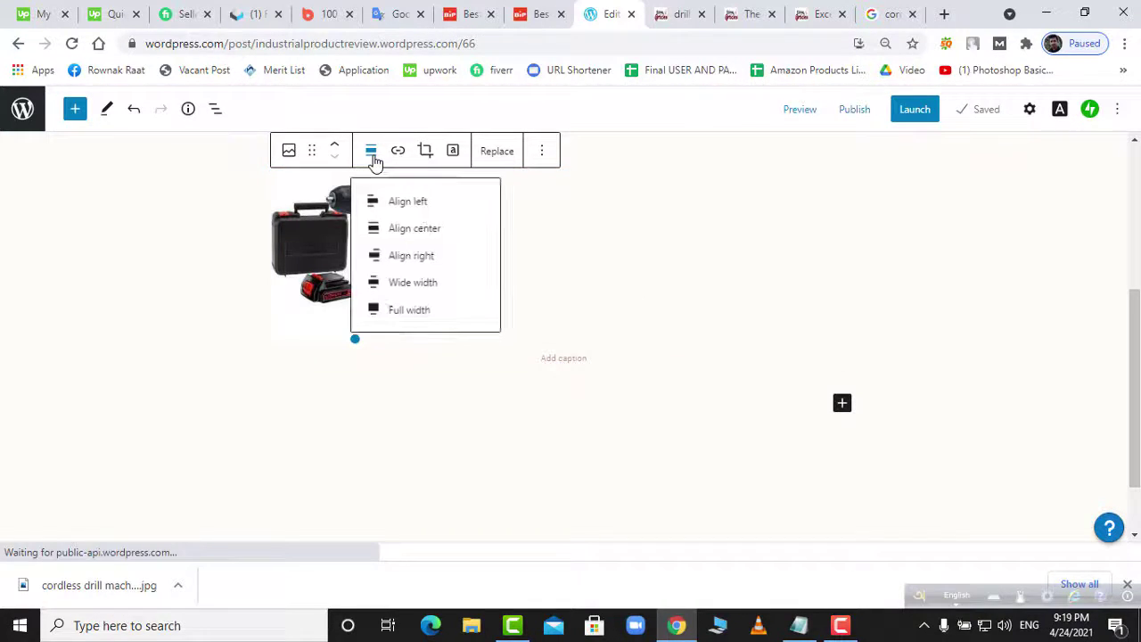
click(411, 258)
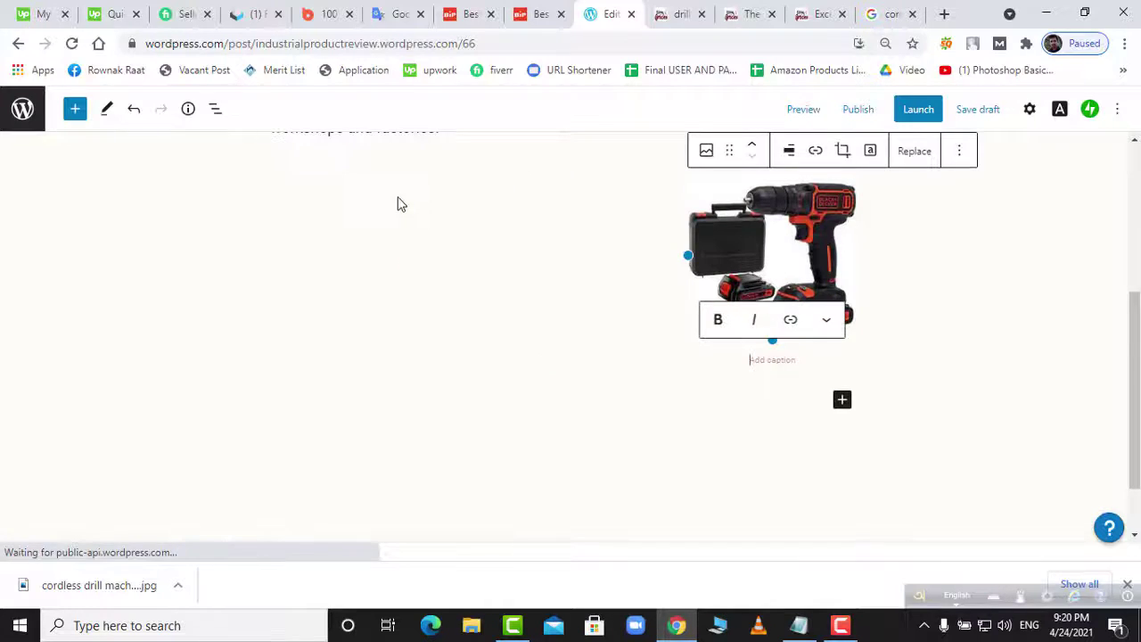
scroll(393, 198, up, 2)
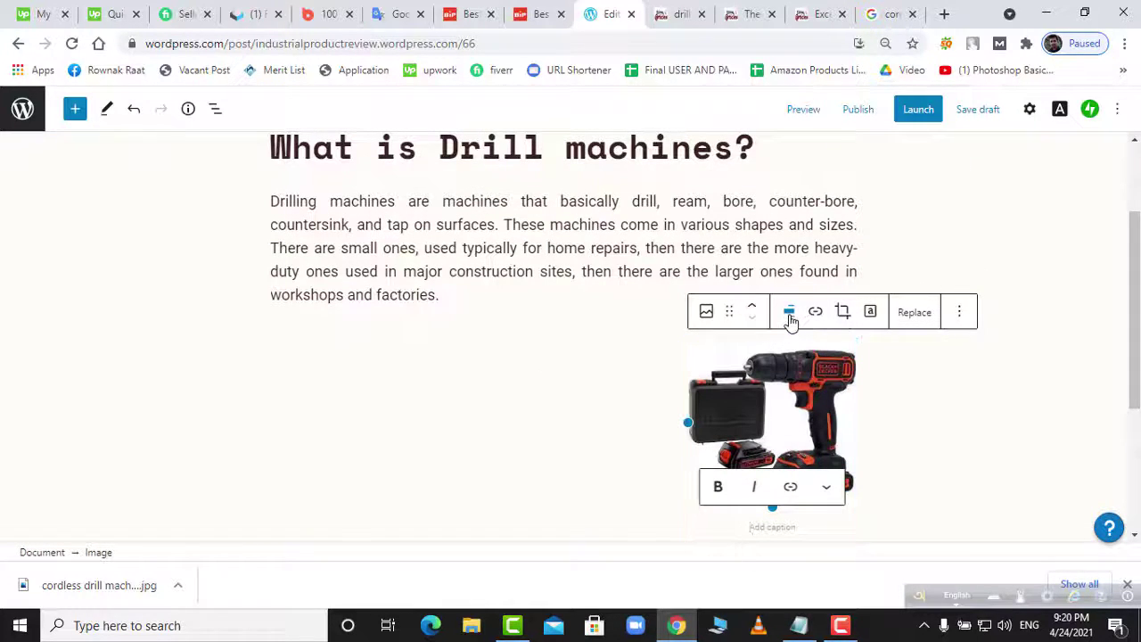
click(790, 312)
click(828, 384)
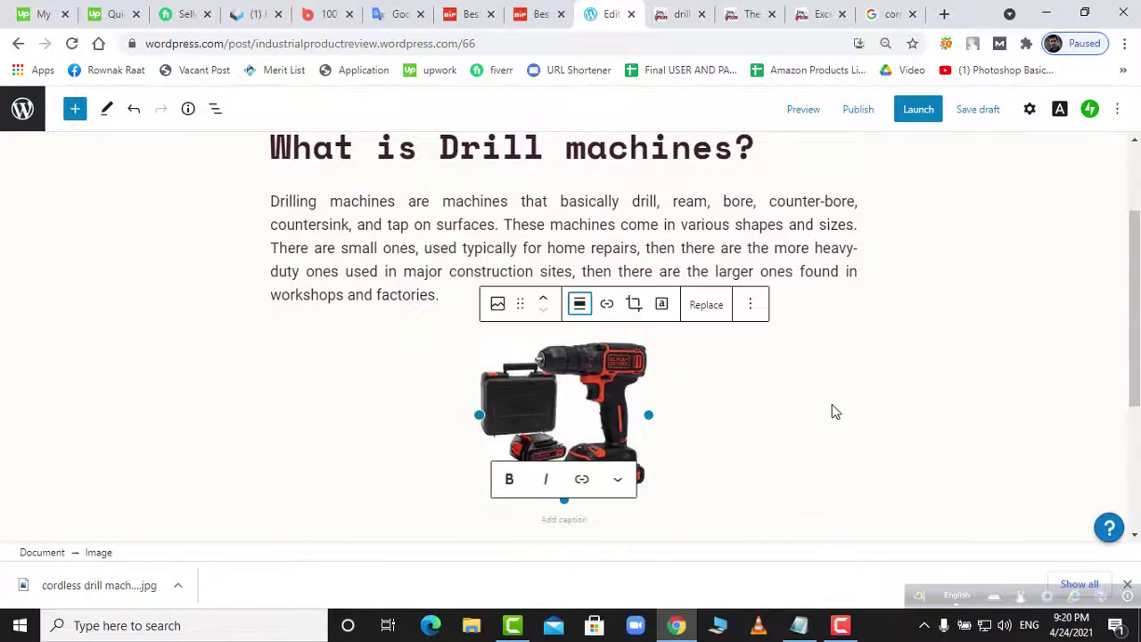
- Convert the image block into a Masonry gallery and look through its filter and options menus
click(499, 306)
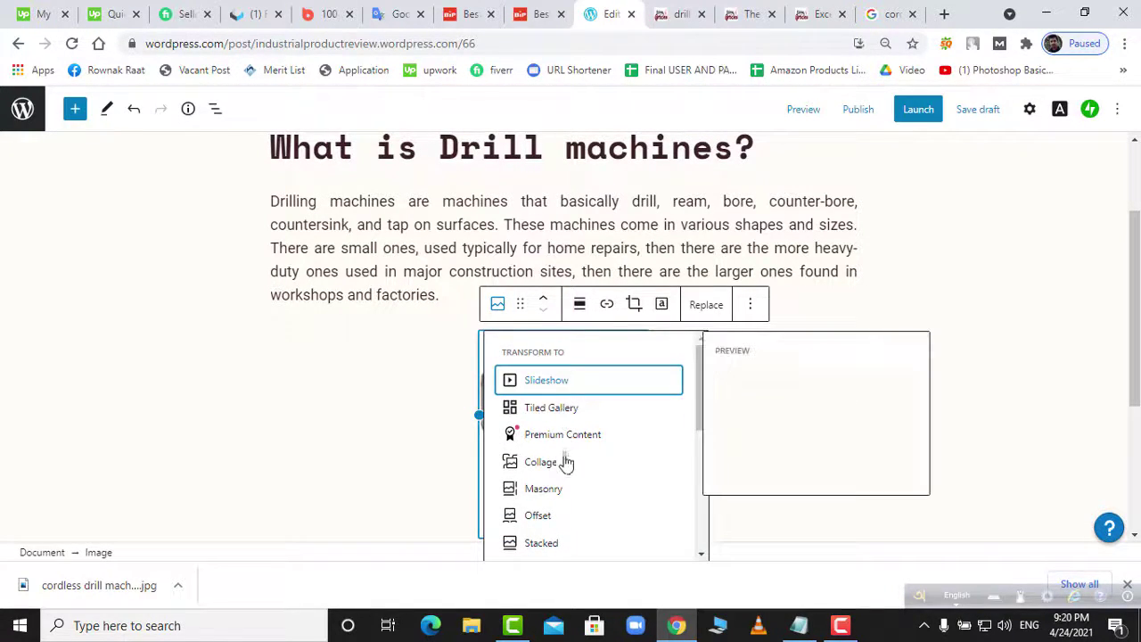
scroll(566, 490, down, 1)
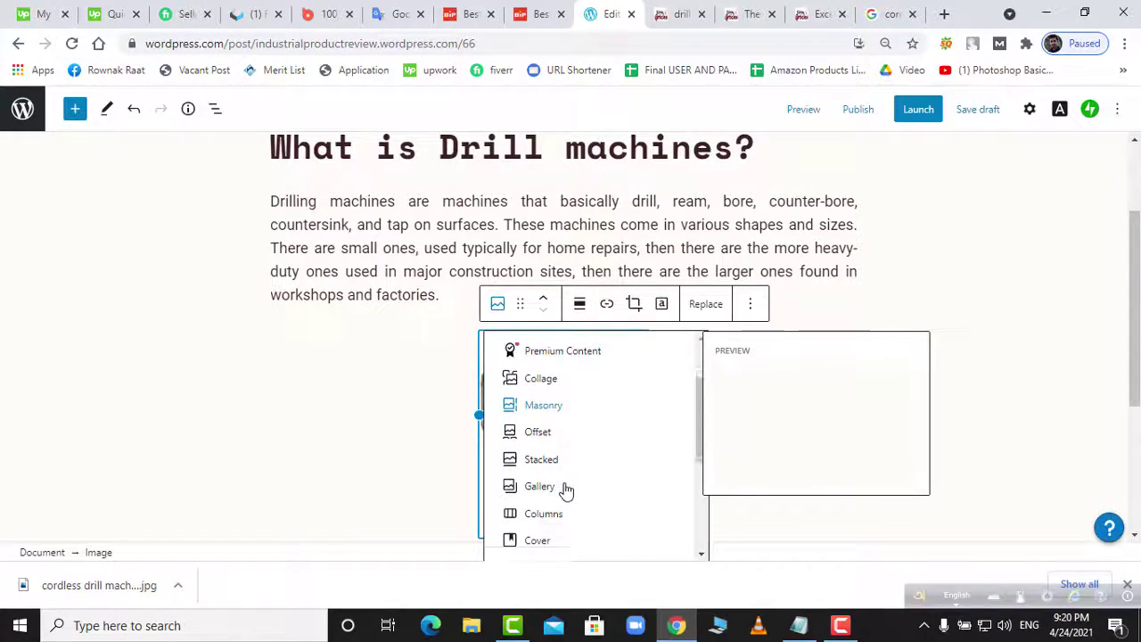
click(546, 404)
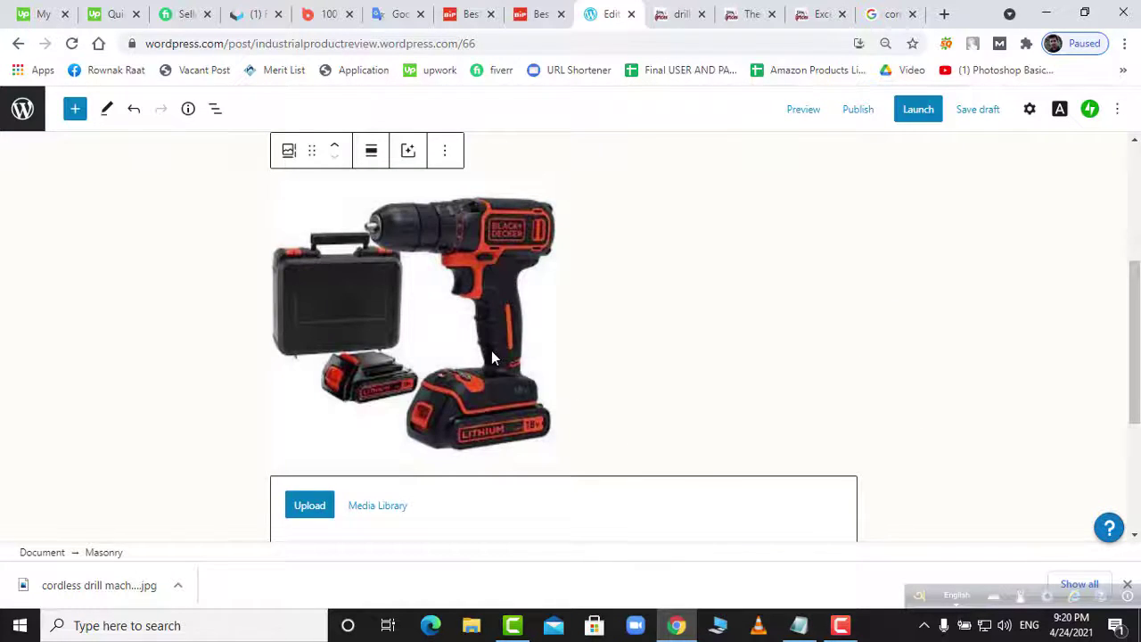
click(495, 359)
scroll(472, 321, up, 1)
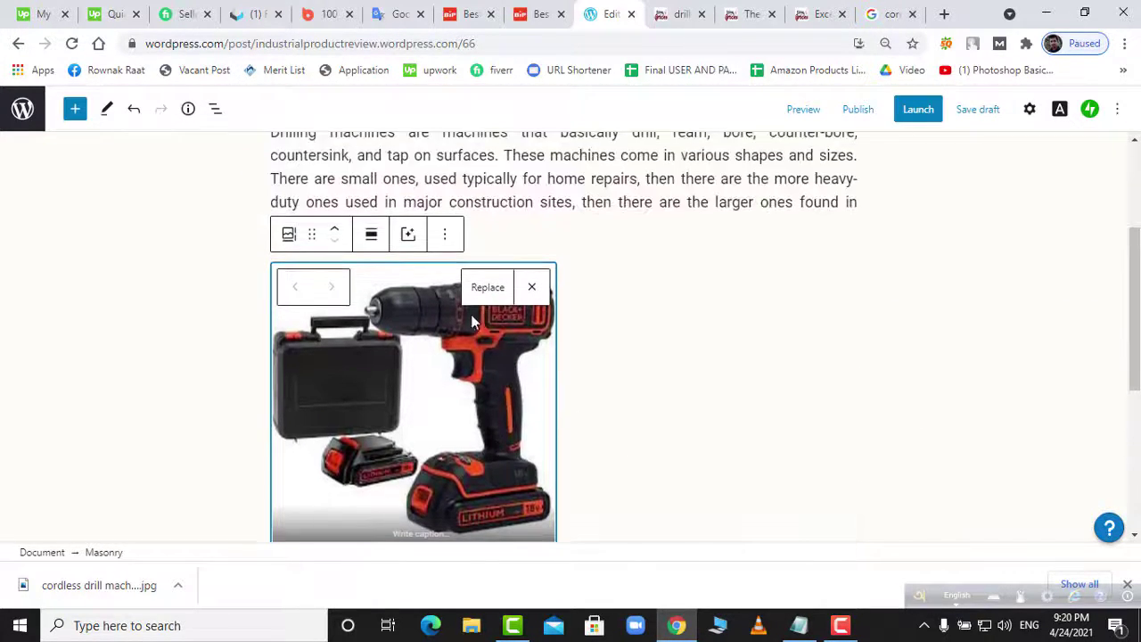
click(409, 235)
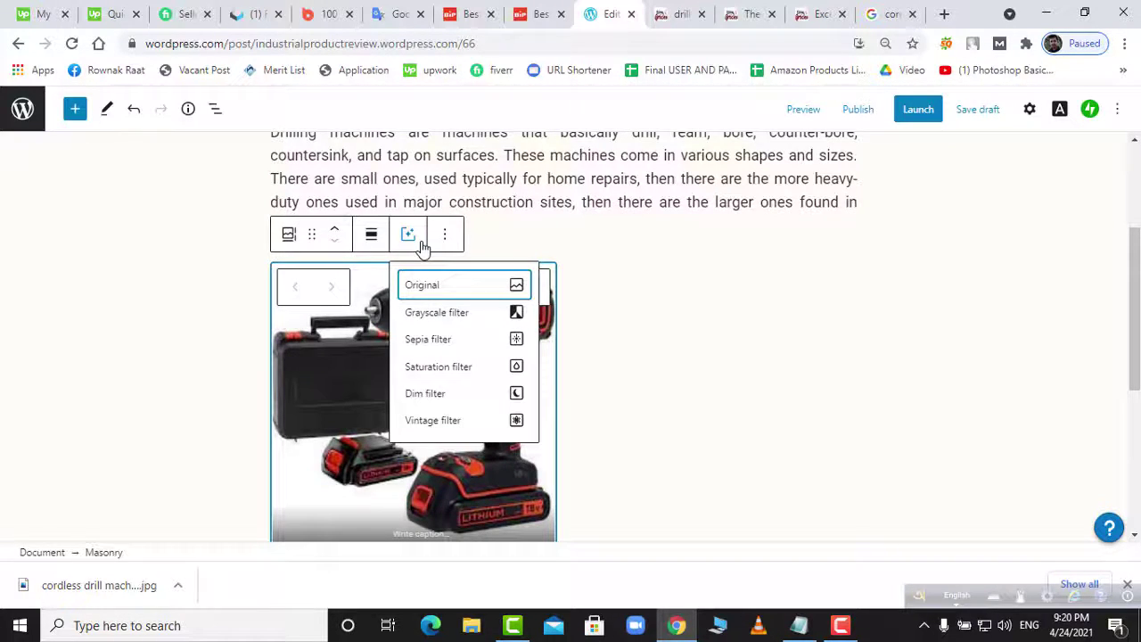
click(448, 236)
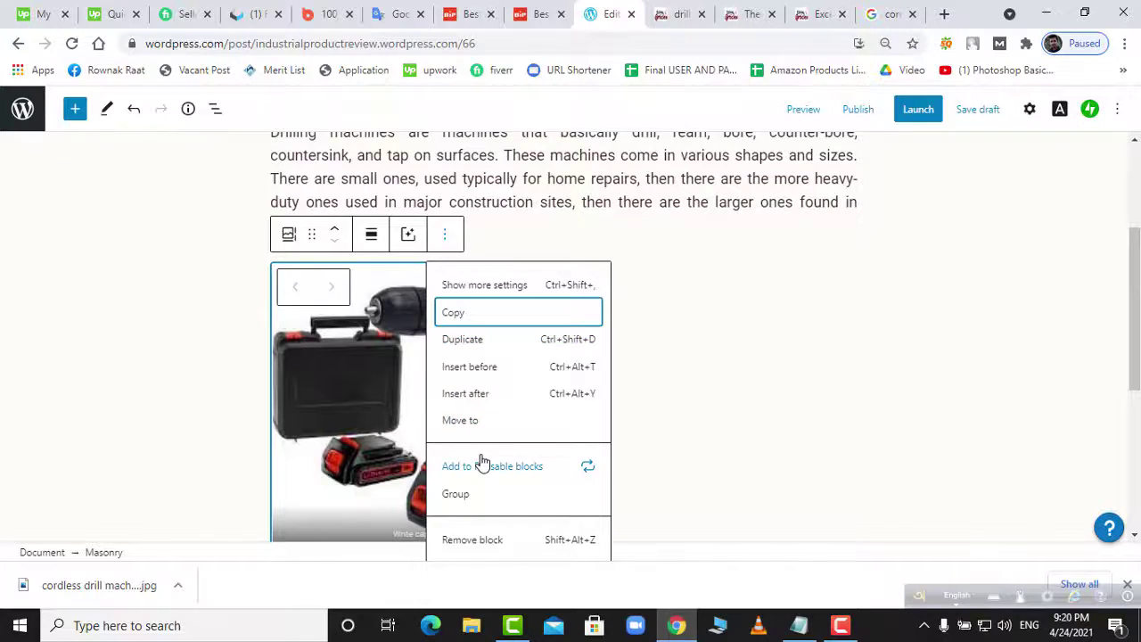
click(741, 401)
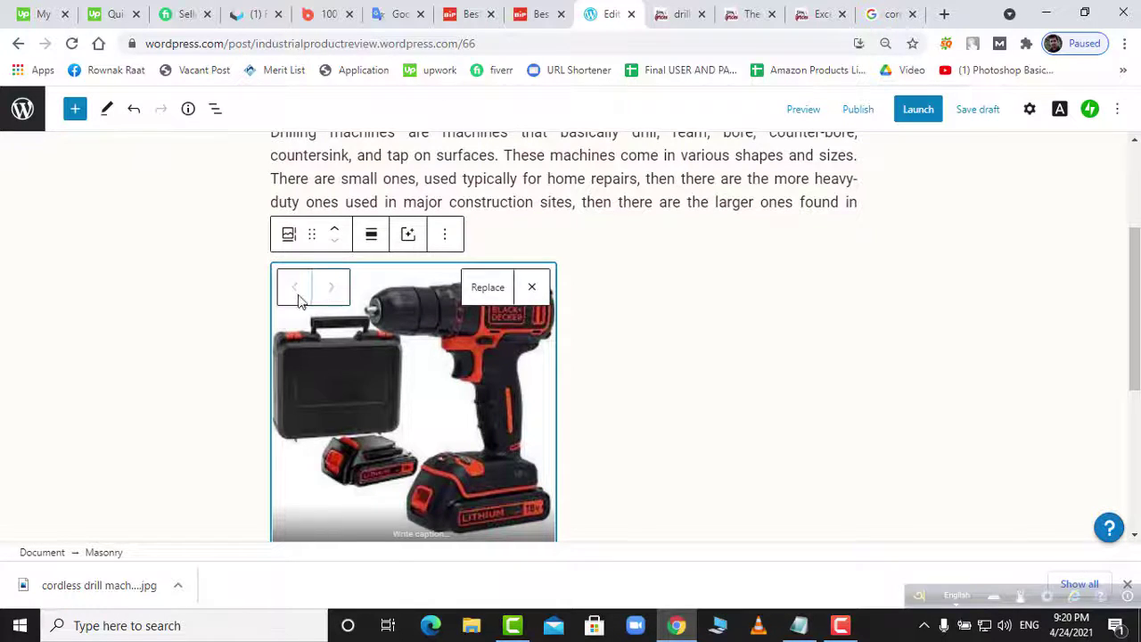
click(288, 233)
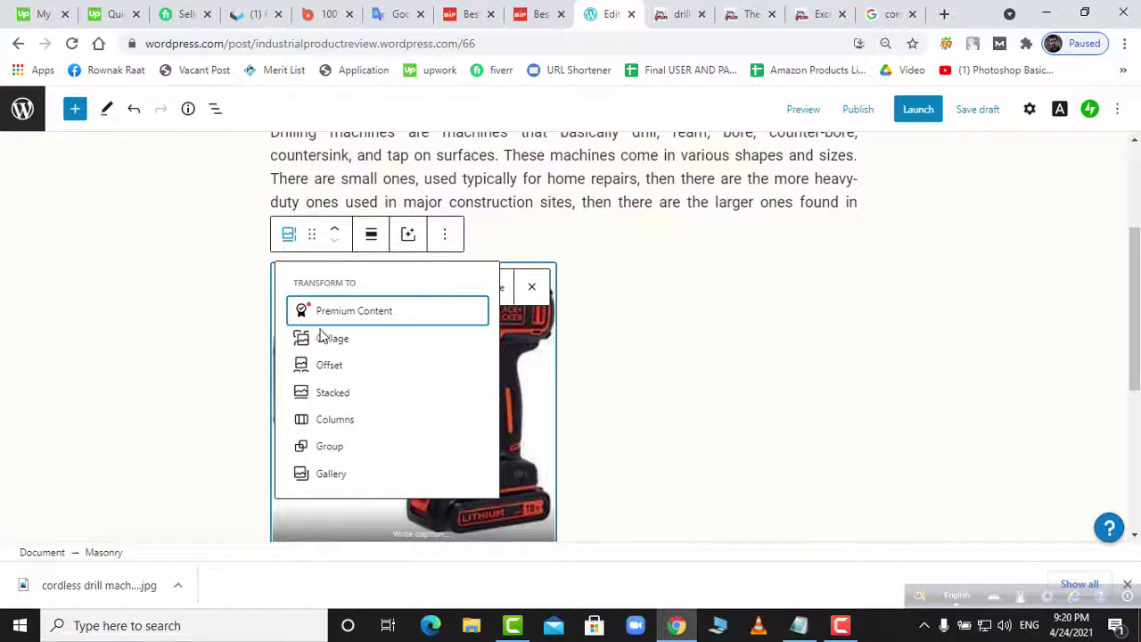